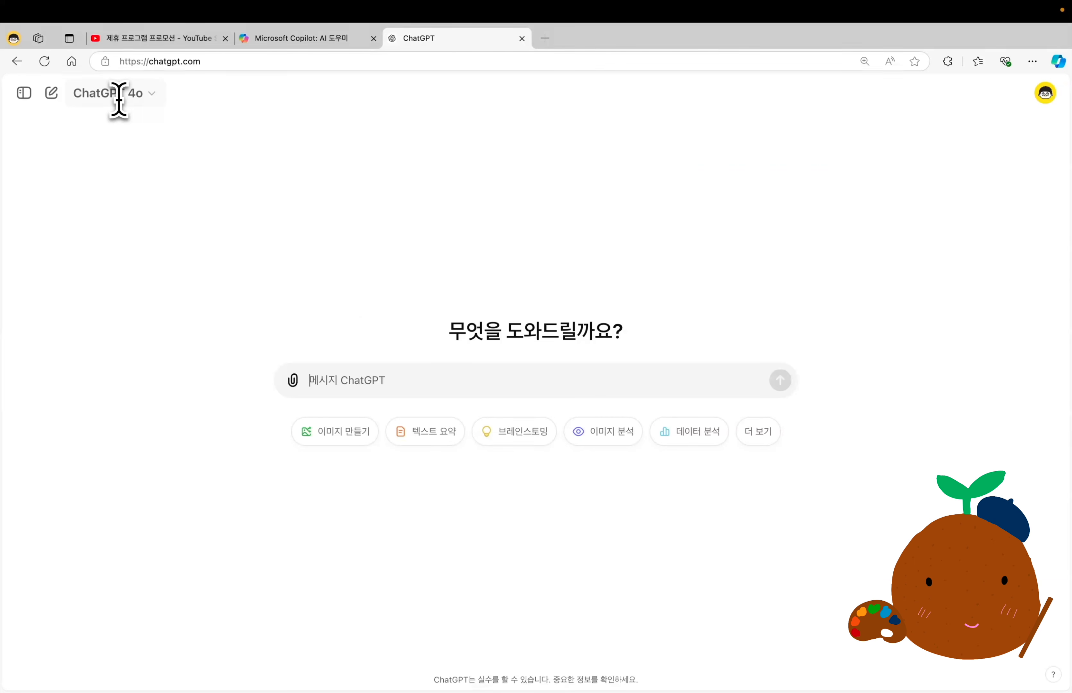
Ask ChatGPT "너는 언제까지 데이터를 학습했니?" and highlight the training cutoff date and the browsing remark in its reply.
key(super+v)
key(Return)
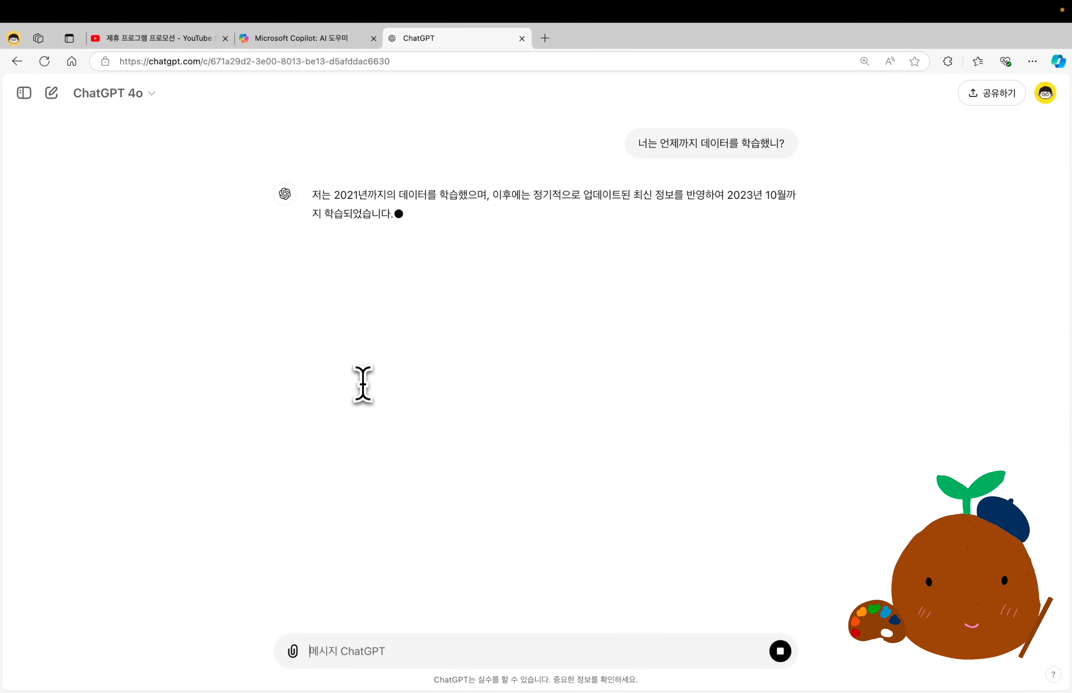
drag(728, 196, 787, 197)
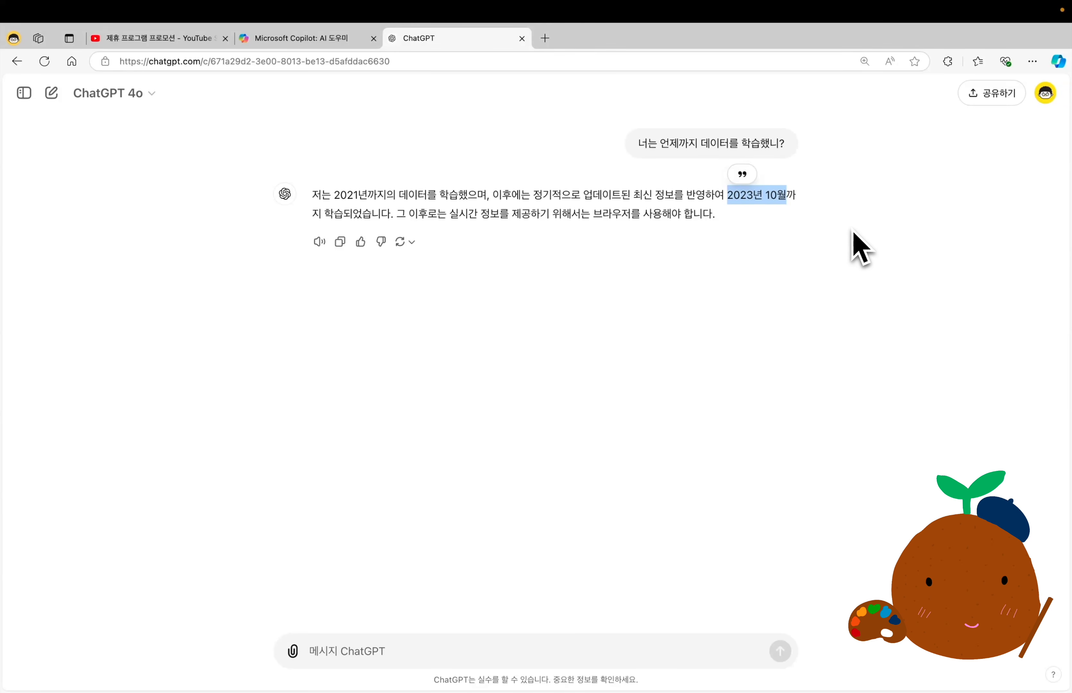
click(640, 380)
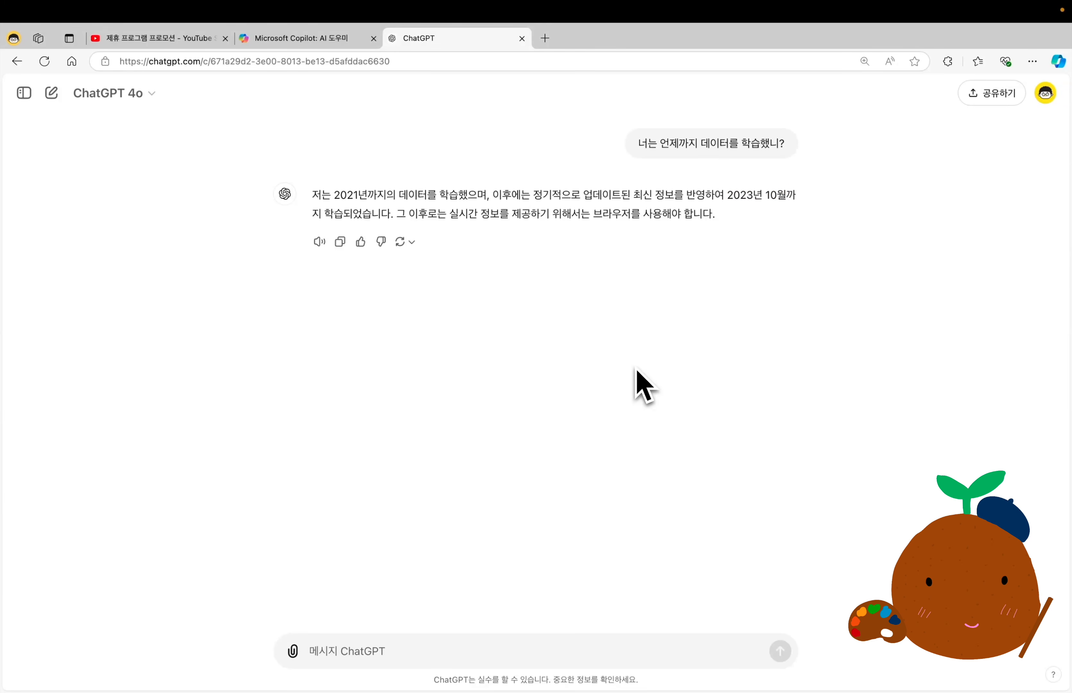
drag(398, 214, 708, 216)
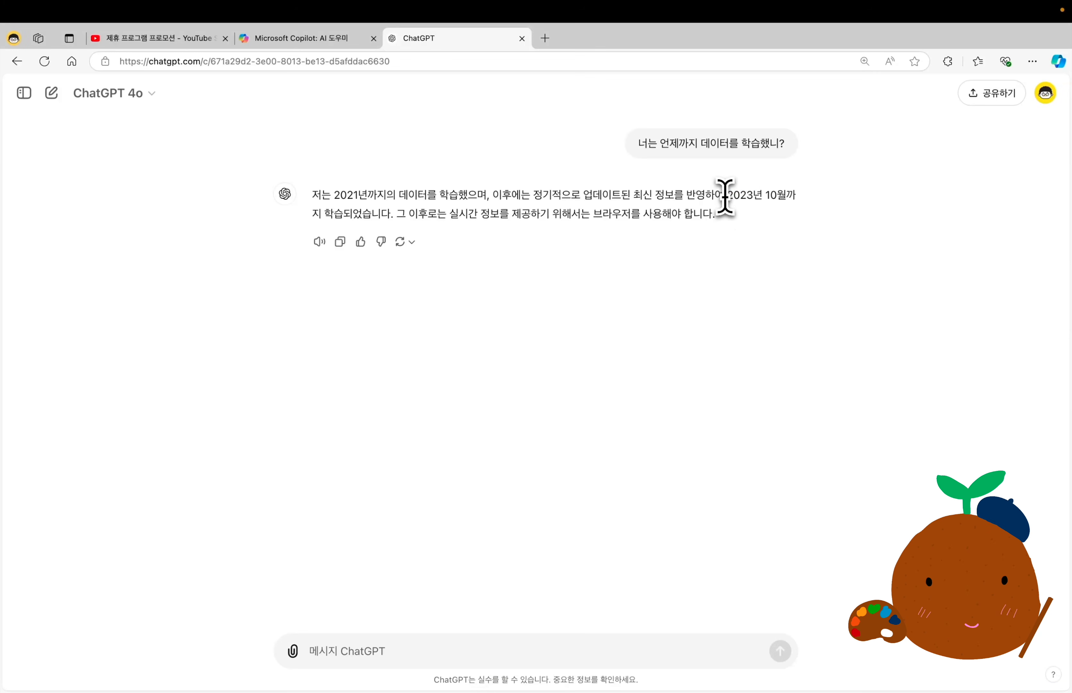
drag(727, 196, 780, 199)
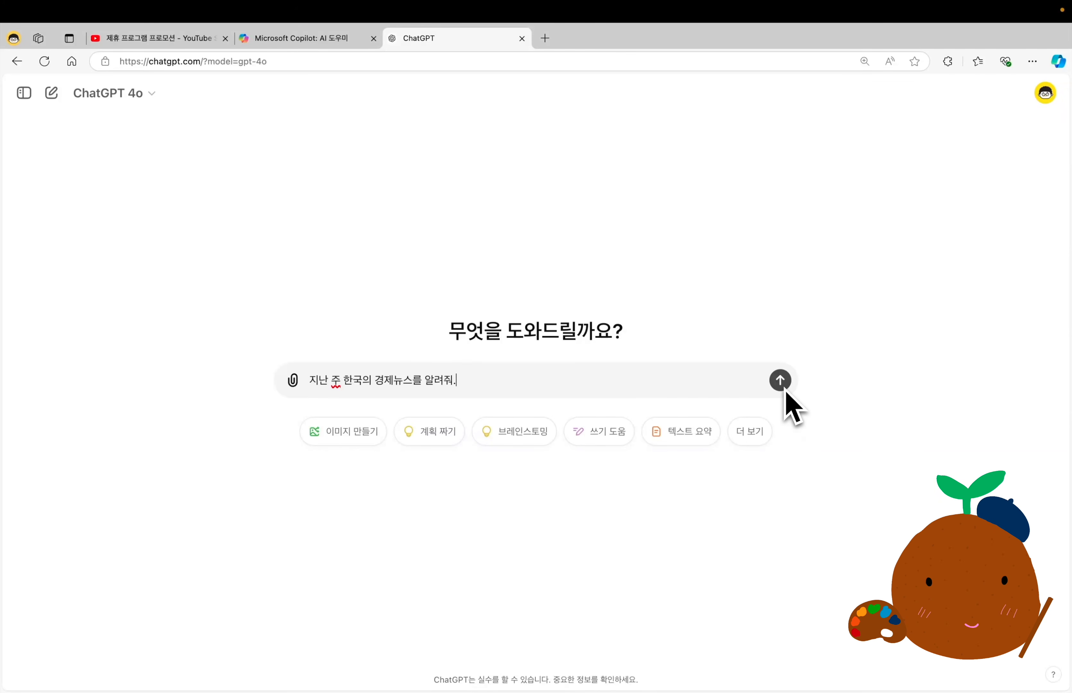
Add "지난주 기간도 알려줘." on a second line below "지난 주 한국의 경제뉴스를 알려줘." and send the prompt.
key(shift+Return)
text(지난주 기간도 알려줘.)
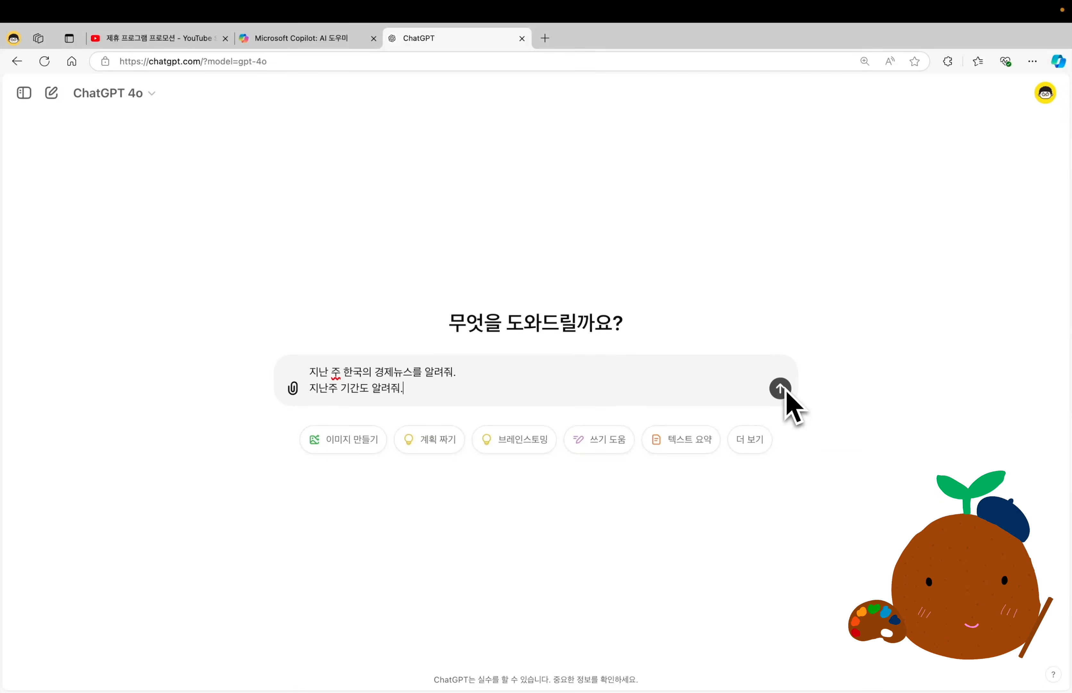
key(Return)
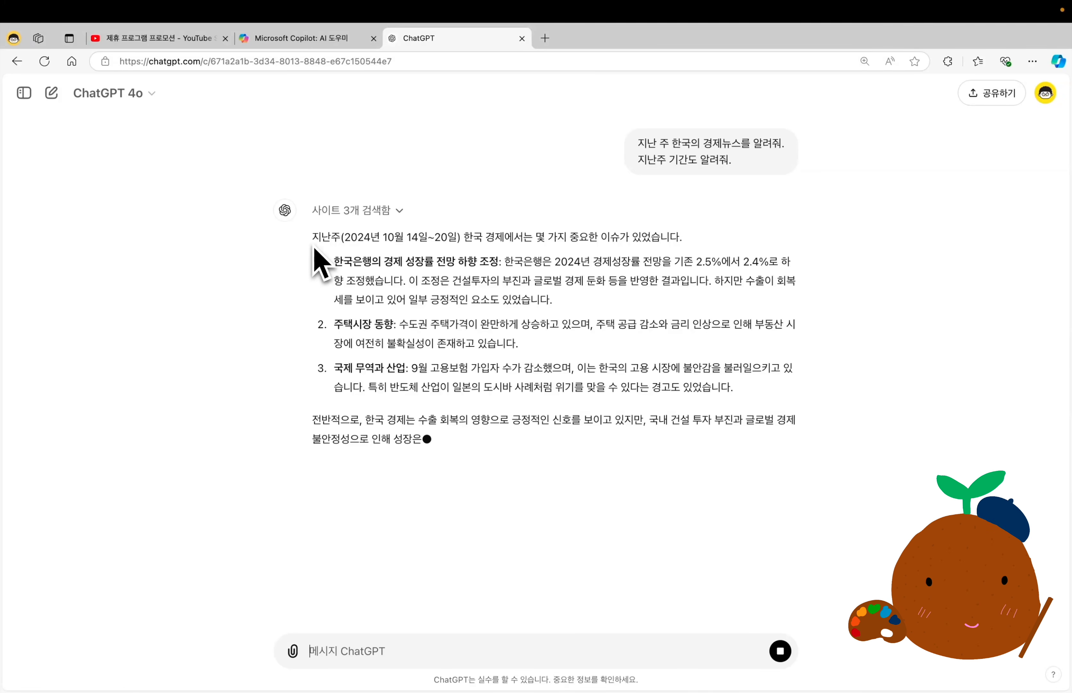
Check the sources of the economic news answer and open the Hankyung Plus citation.
click(393, 211)
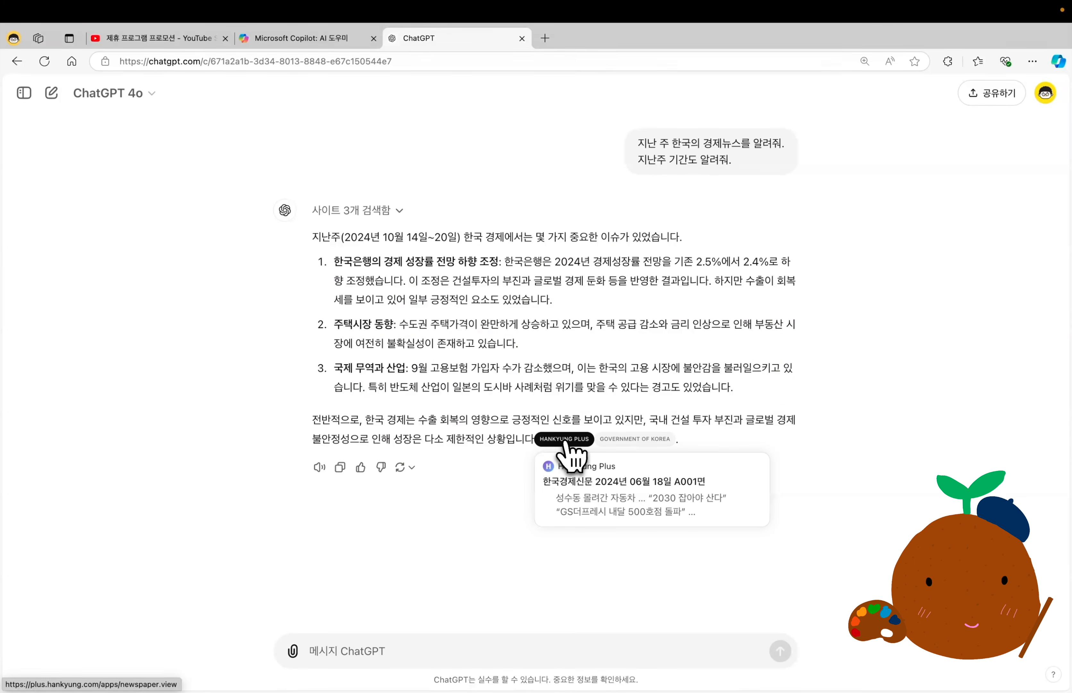
mouse_move(638, 444)
click(580, 441)
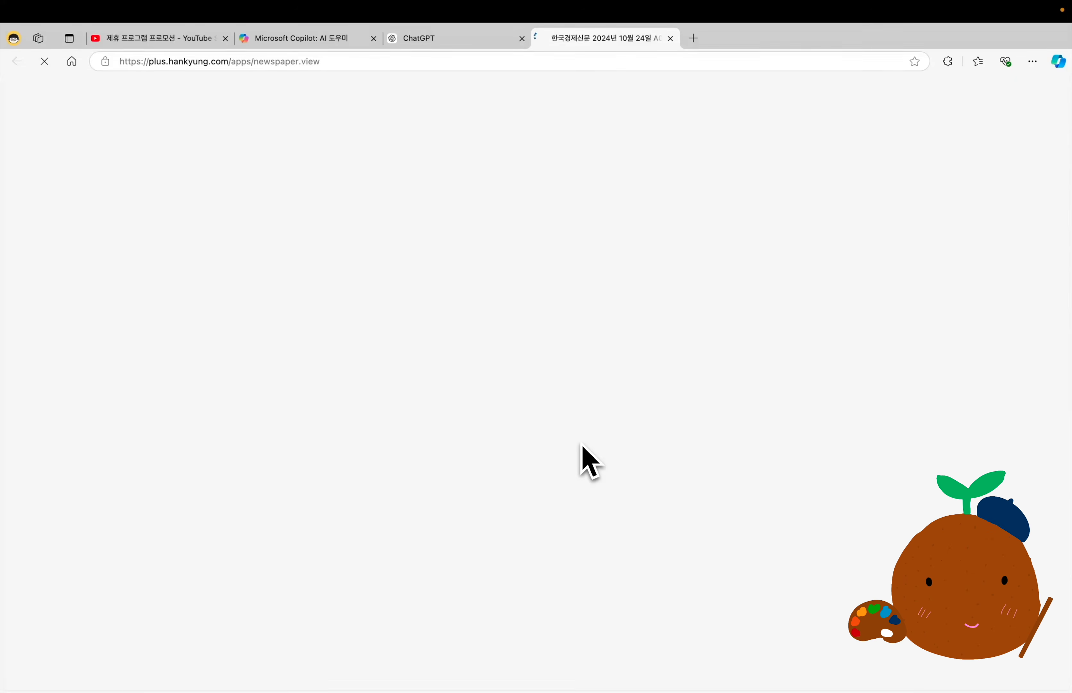
scroll(515, 505, down, 6)
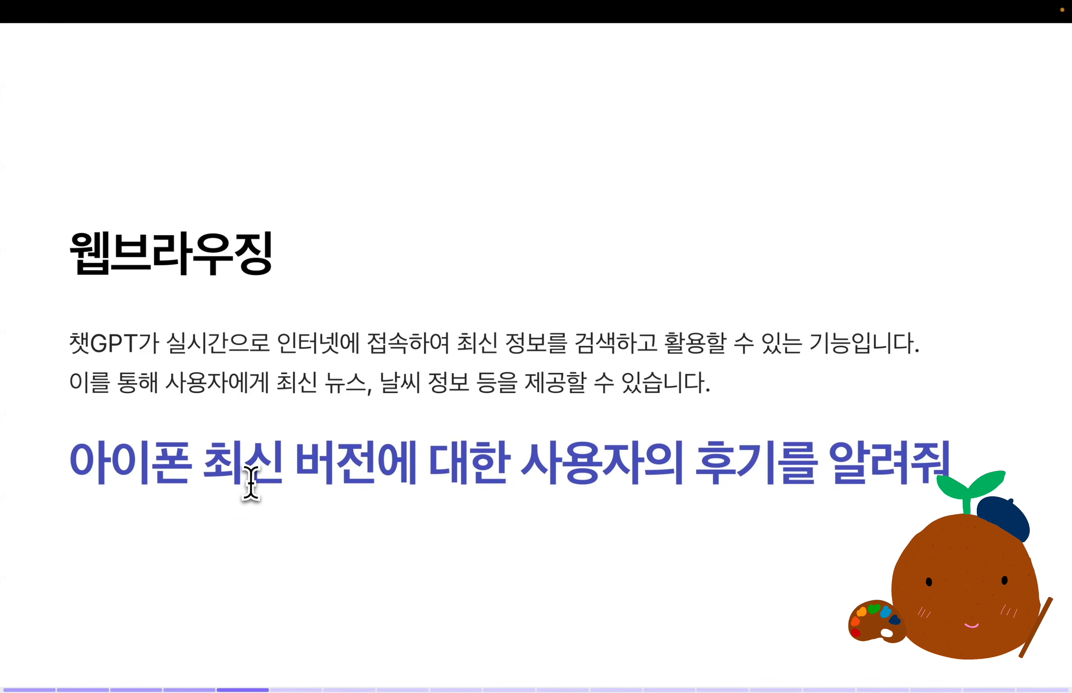
Submit the slide's prompt "아이폰 최신 버전에 대한 사용자의 후기를 알려줘" to ChatGPT and follow up with "한글로 다시 번역해줘.".
triple_click(251, 482)
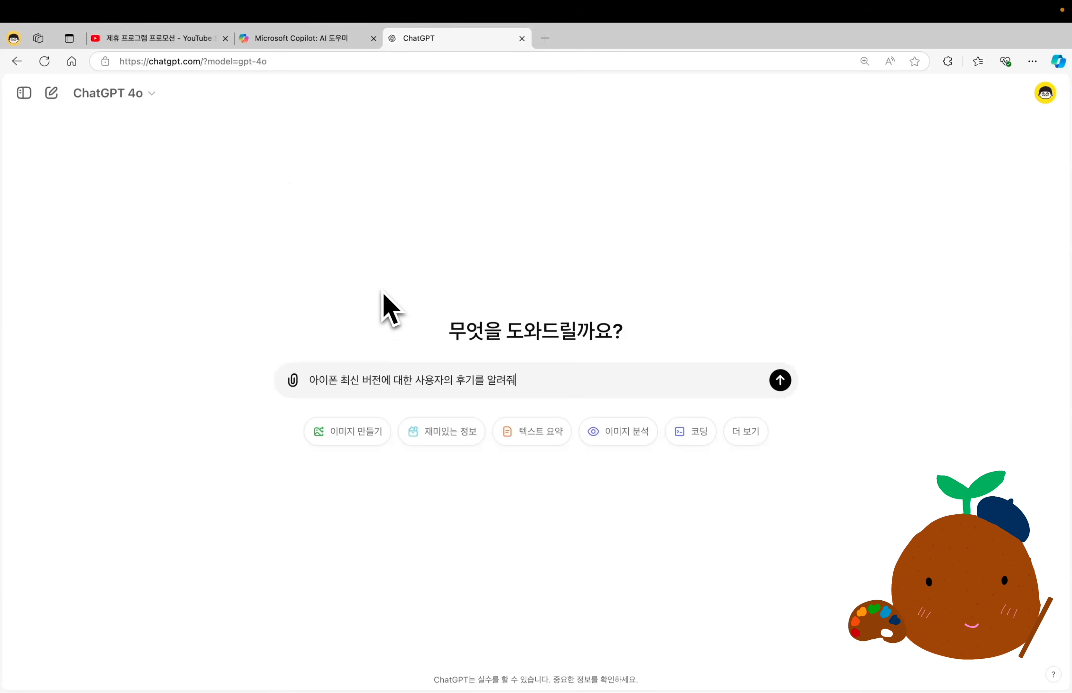
key(Return)
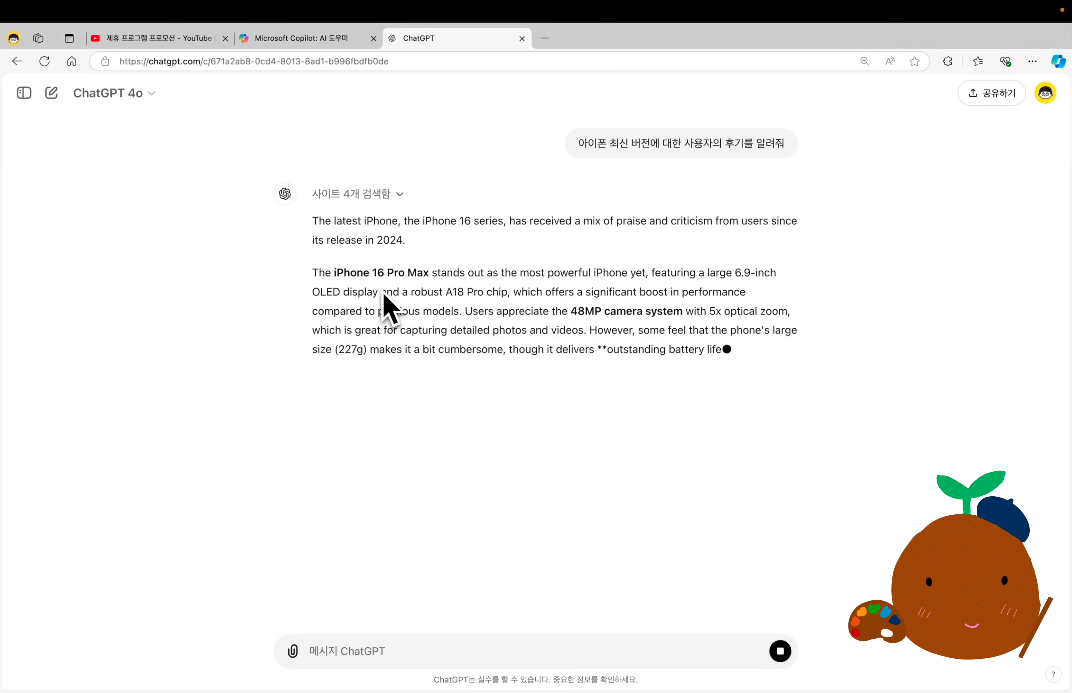
text(한글로 다시 번역해줘.)
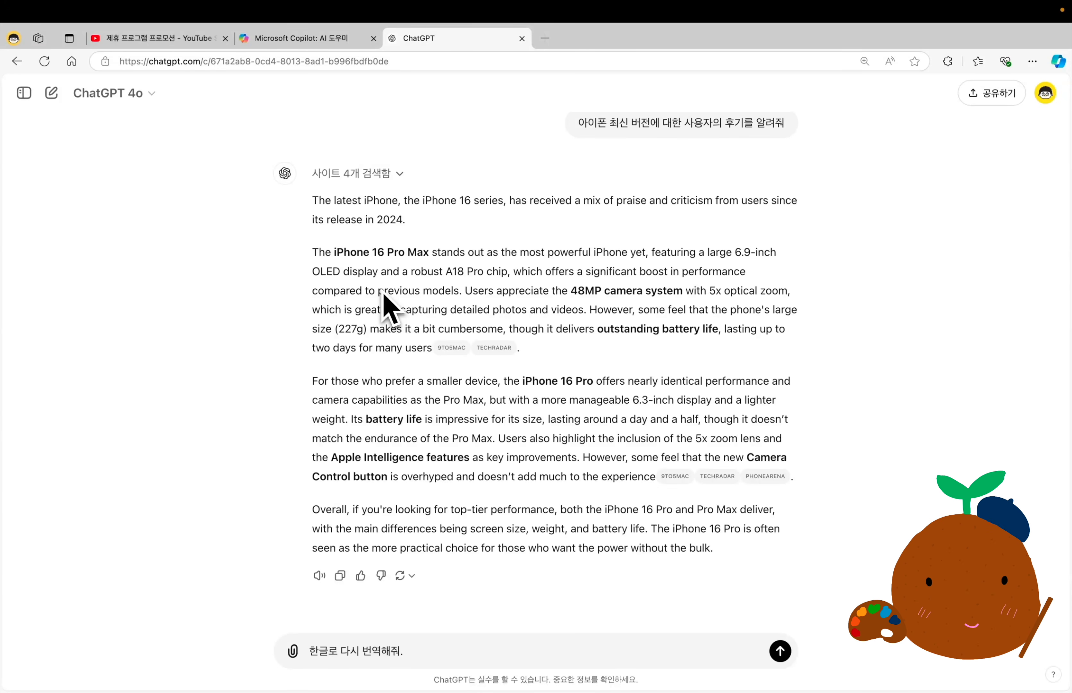
key(Return)
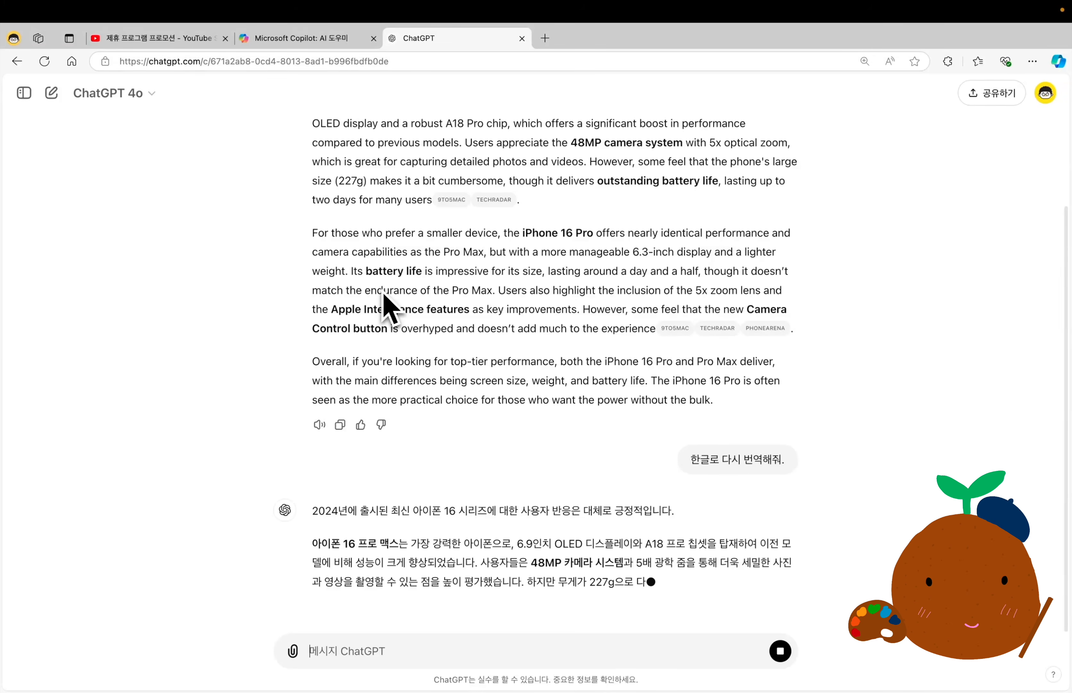
Compare the English iPhone review answer with its Korean translation and expand the list of searched sites to inspect the sources.
scroll(511, 309, up, 5)
scroll(514, 309, up, 5)
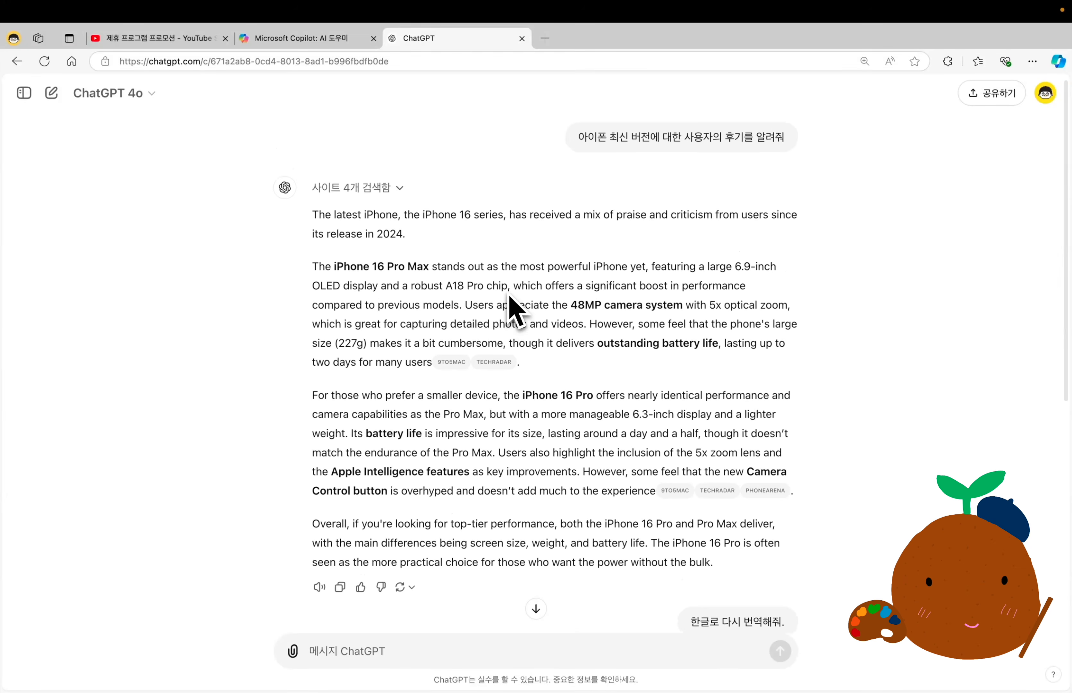
scroll(511, 298, down, 6)
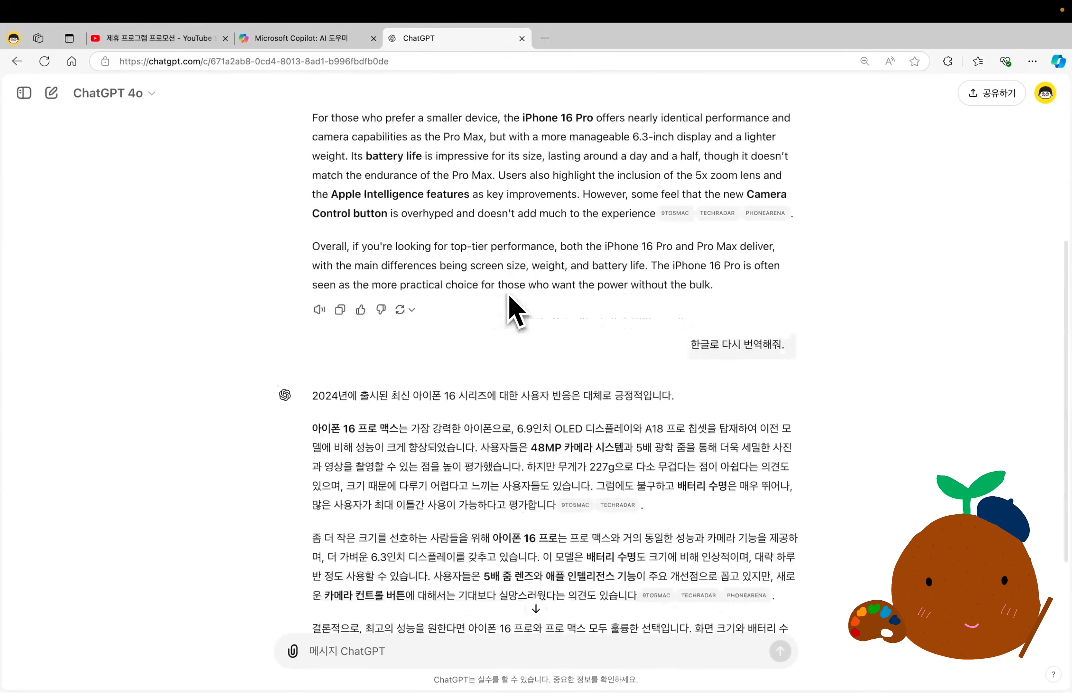
scroll(511, 308, down, 2)
scroll(512, 311, up, 8)
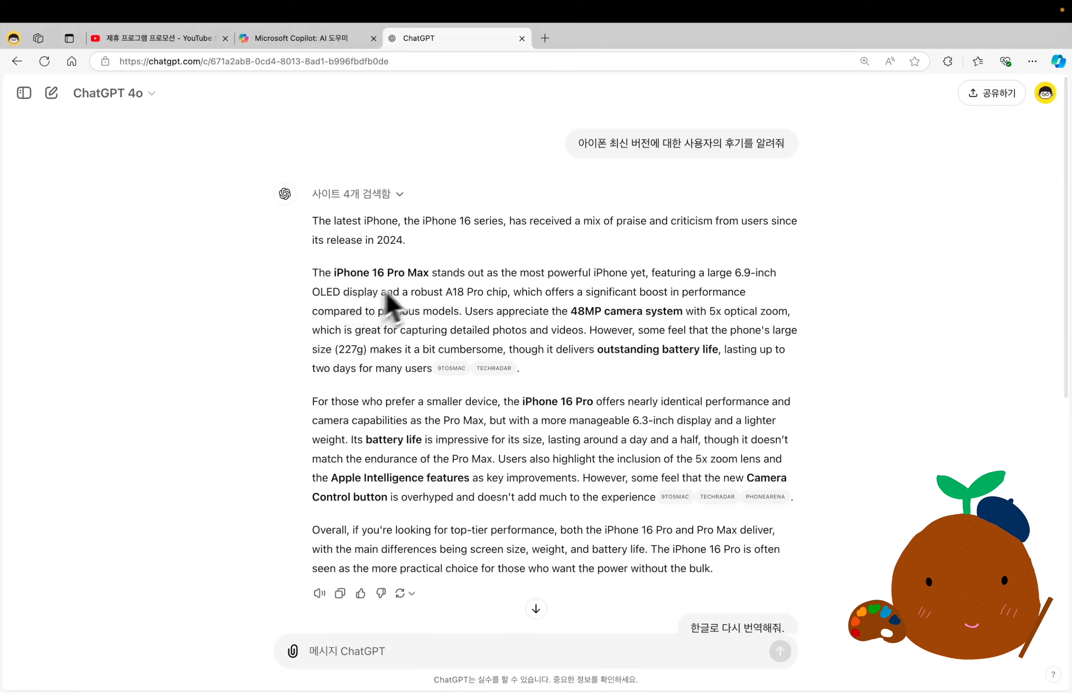
click(398, 194)
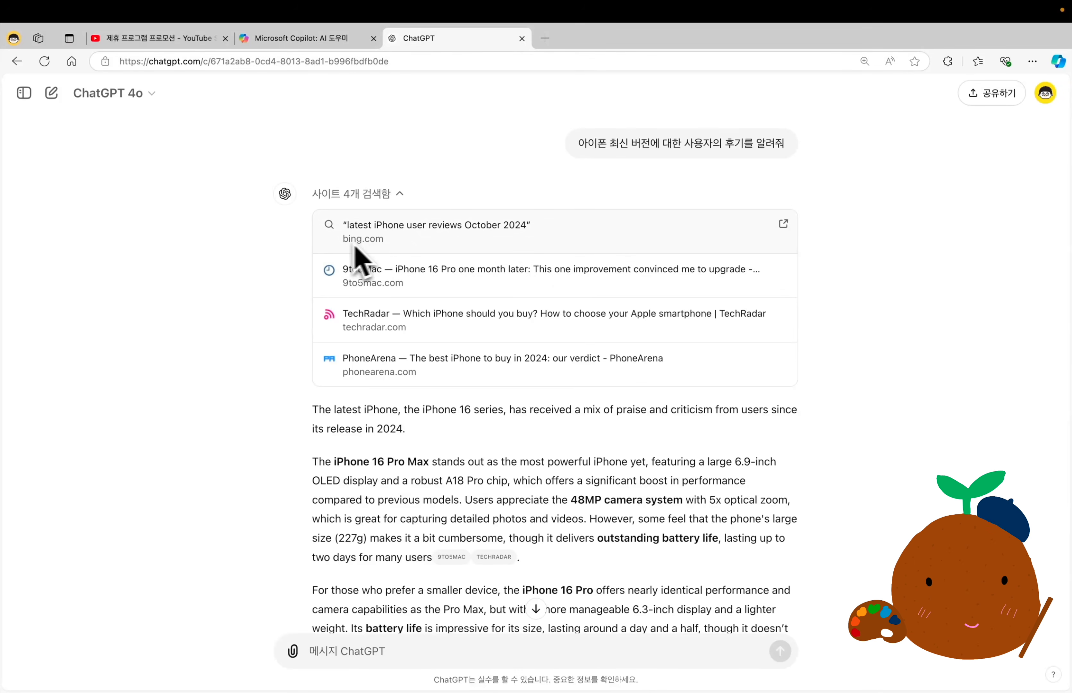
click(402, 250)
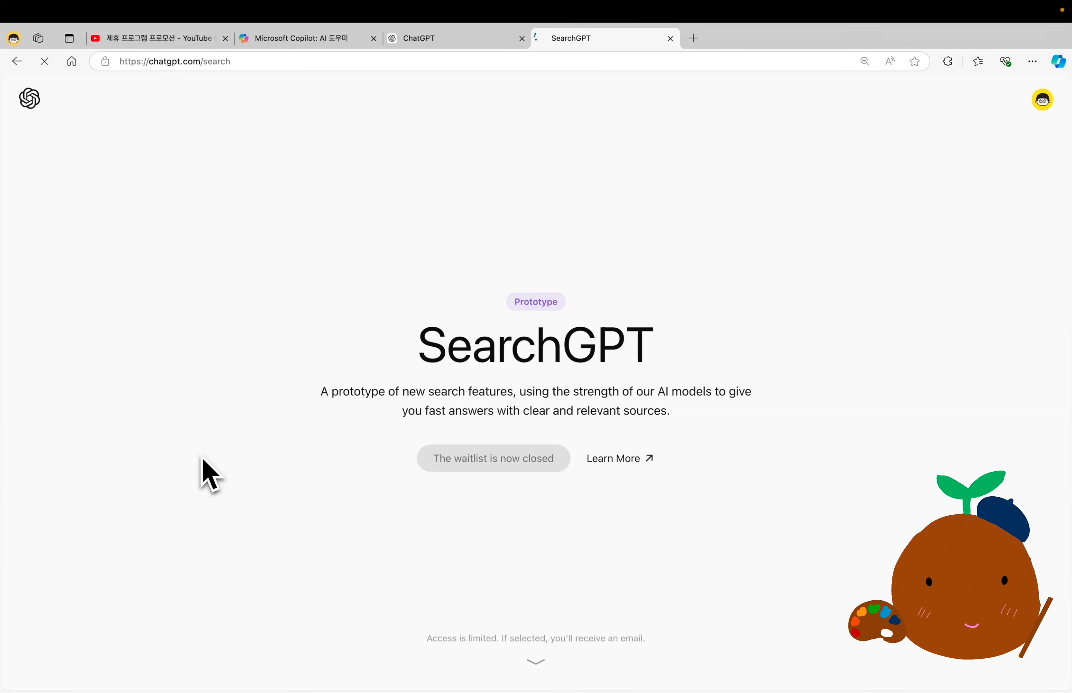
Highlight the SearchGPT title and read through the feature sections of the SearchGPT prototype page.
double_click(460, 361)
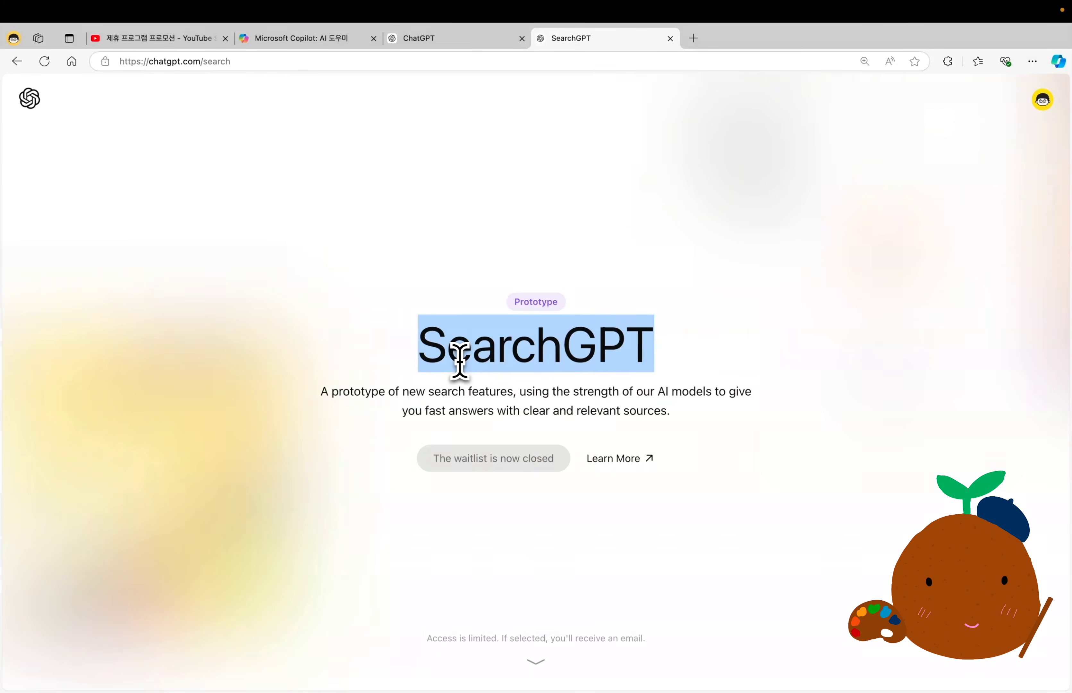
scroll(297, 473, down, 2)
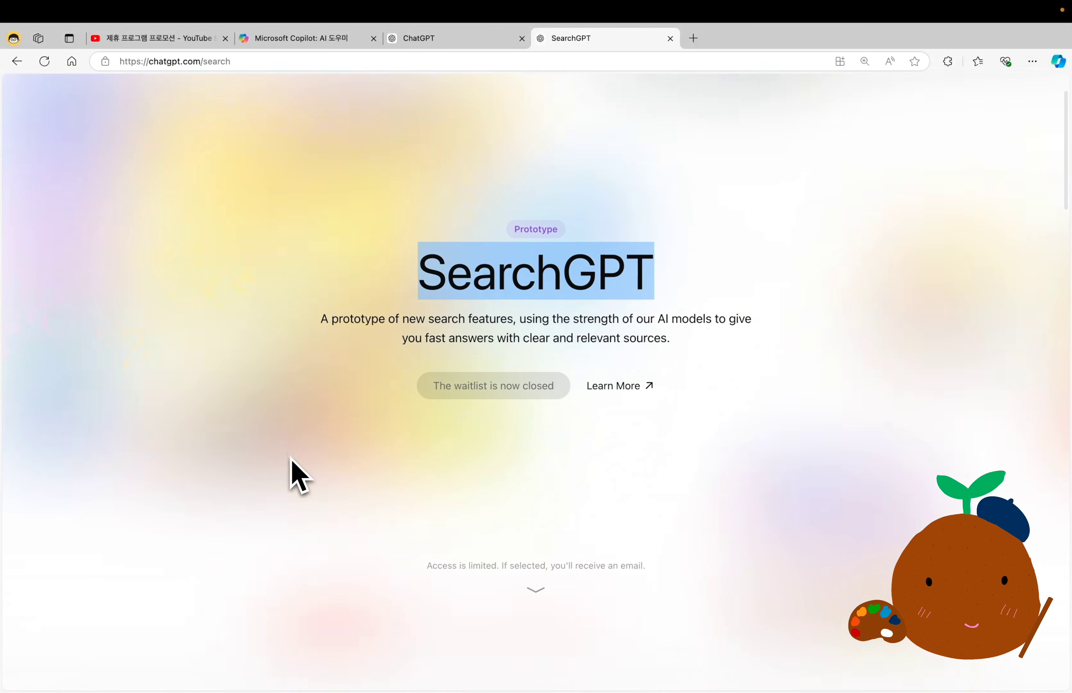
scroll(297, 473, down, 9)
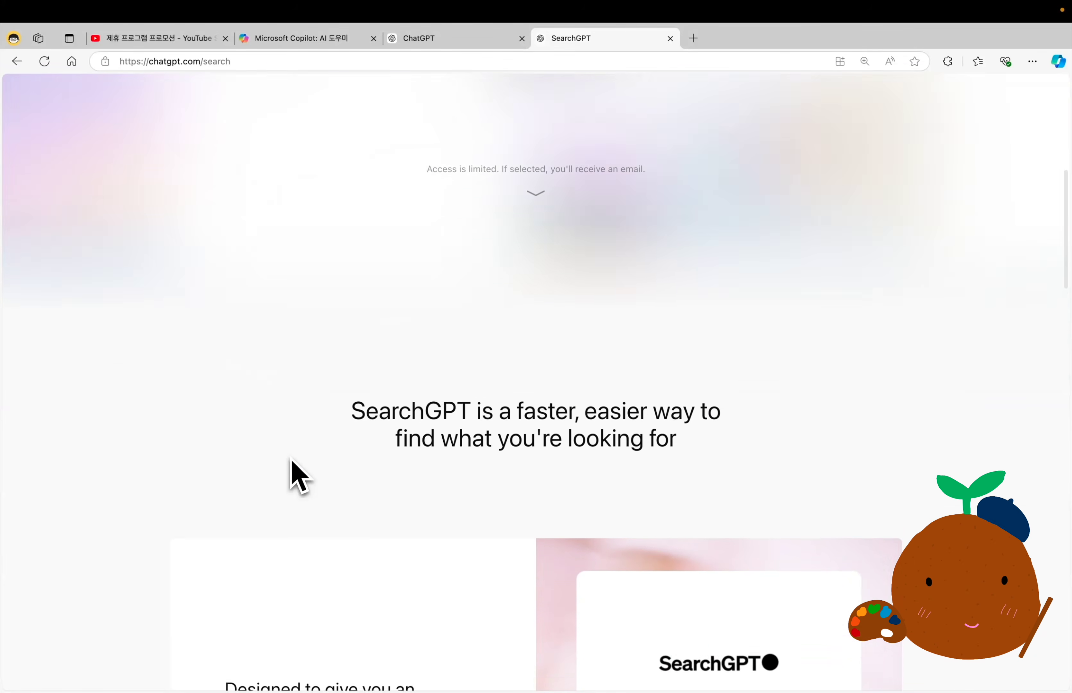
scroll(298, 473, down, 7)
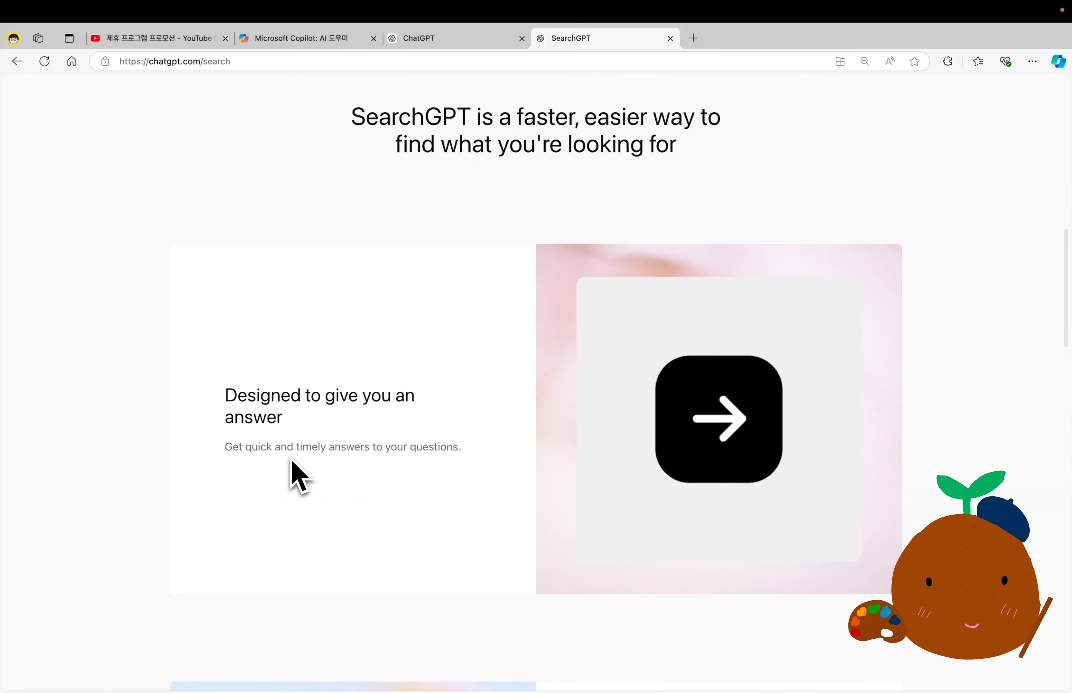
scroll(298, 476, down, 12)
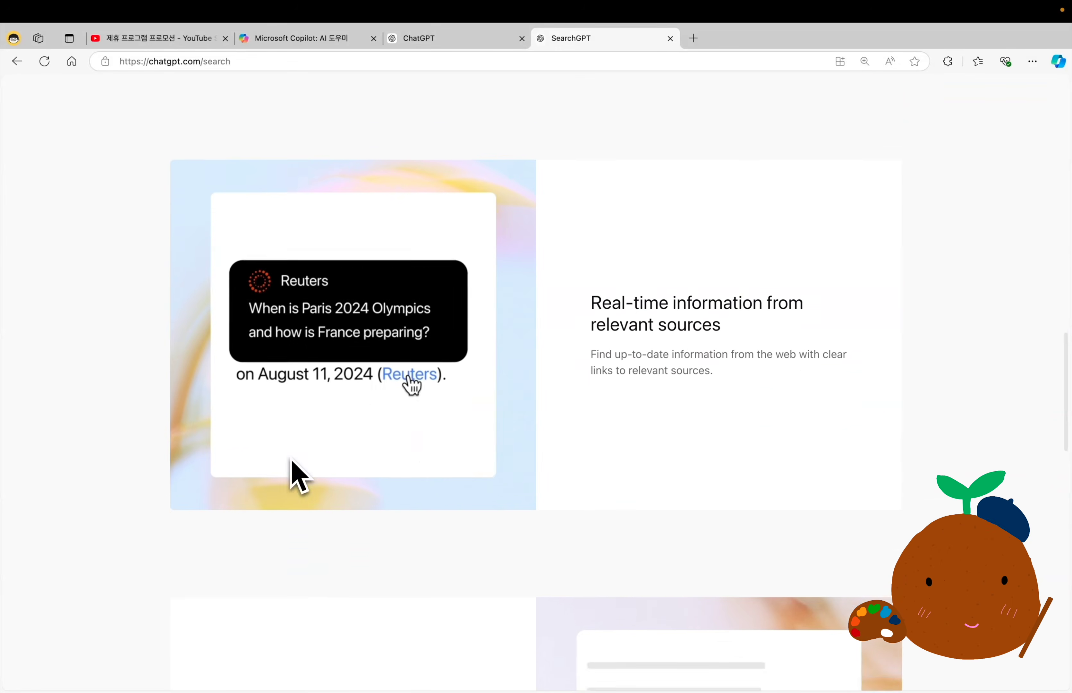
scroll(298, 475, down, 15)
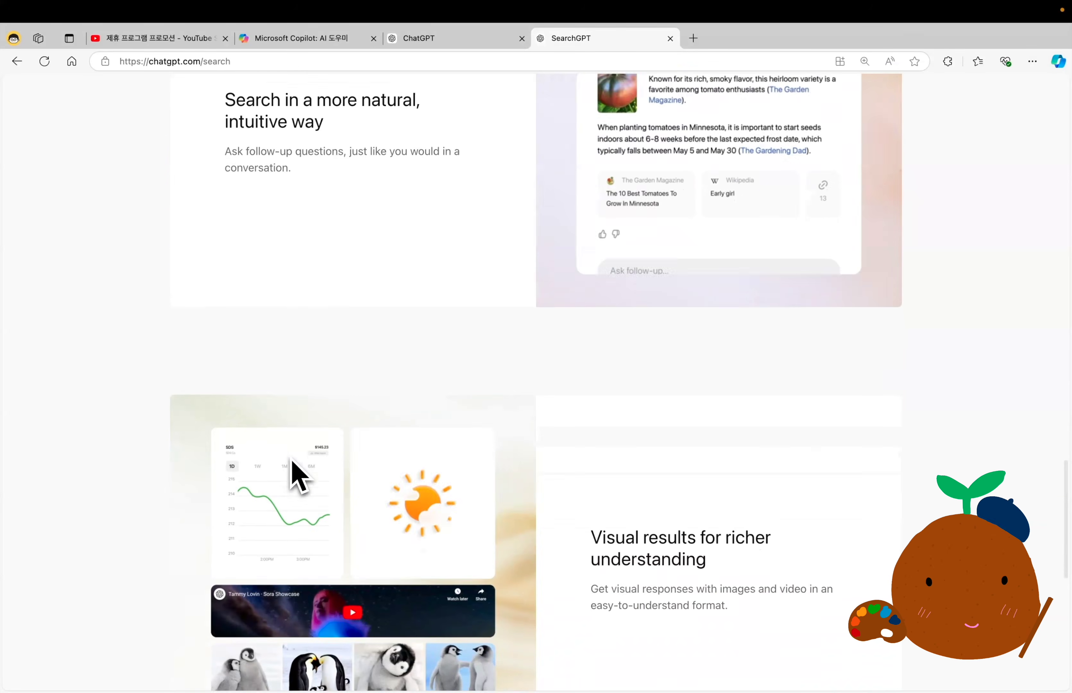
scroll(297, 476, down, 3)
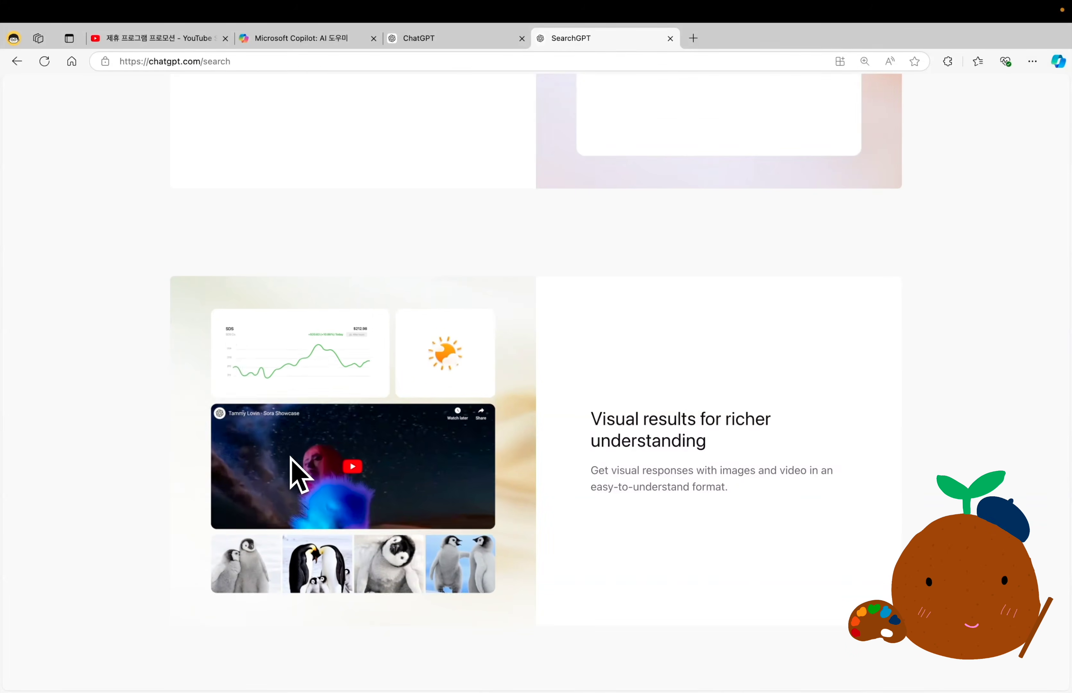
scroll(290, 457, down, 3)
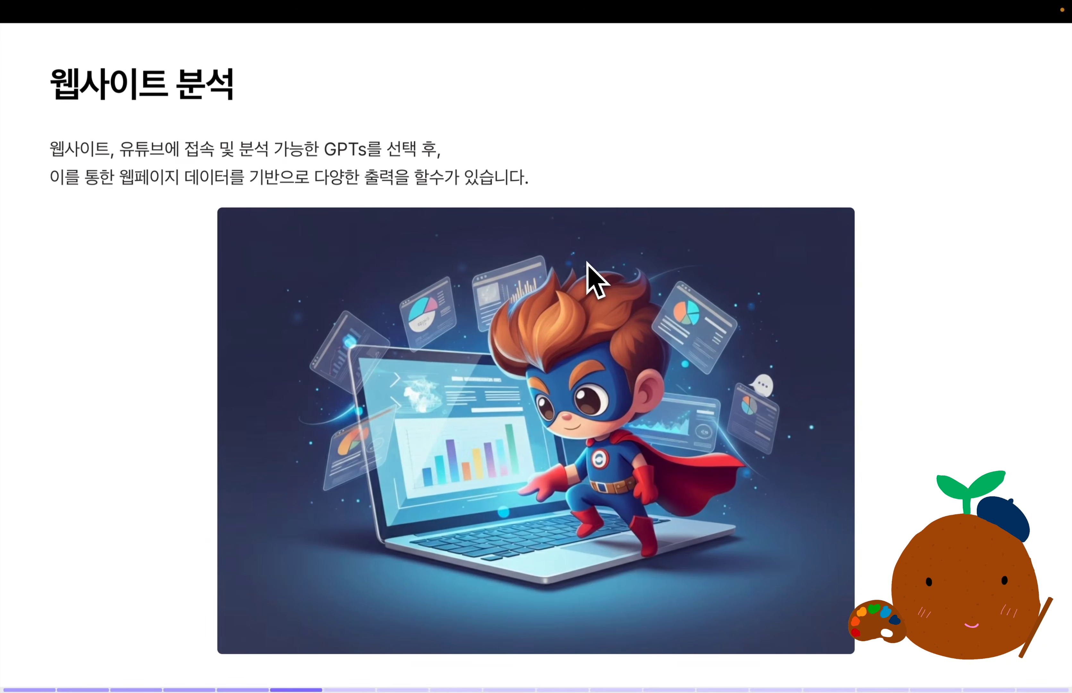
Advance to the second website analysis slide and select the prompt "URL 이 웹페이지의 핵심 내용을 글머리 기호로 정리해줘.".
triple_click(150, 93)
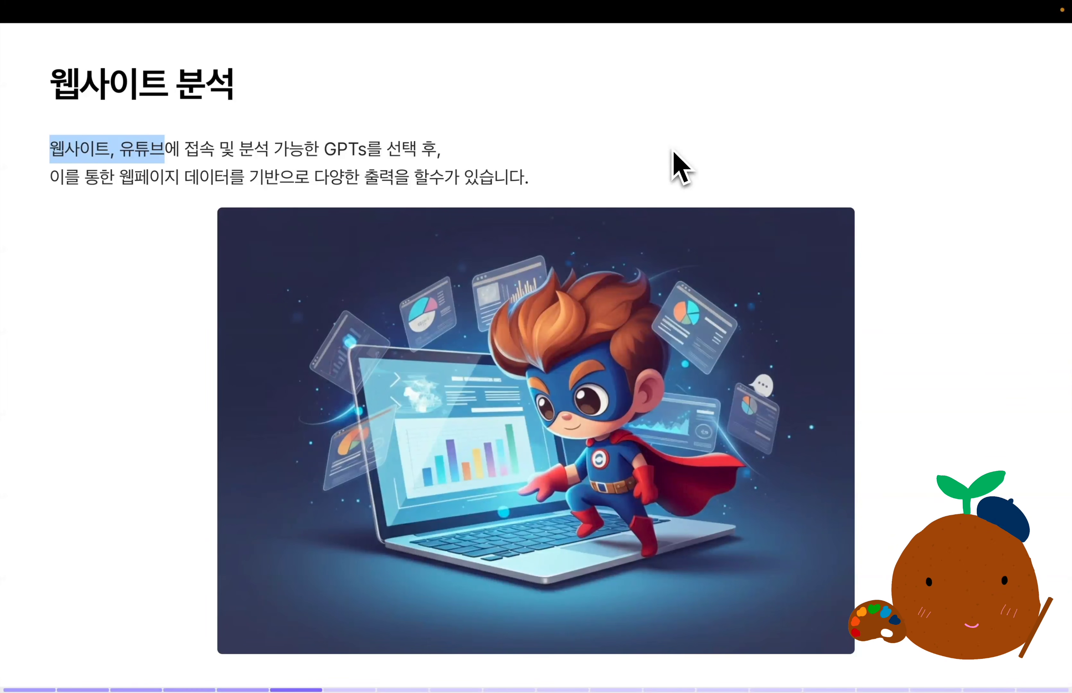
key(Right)
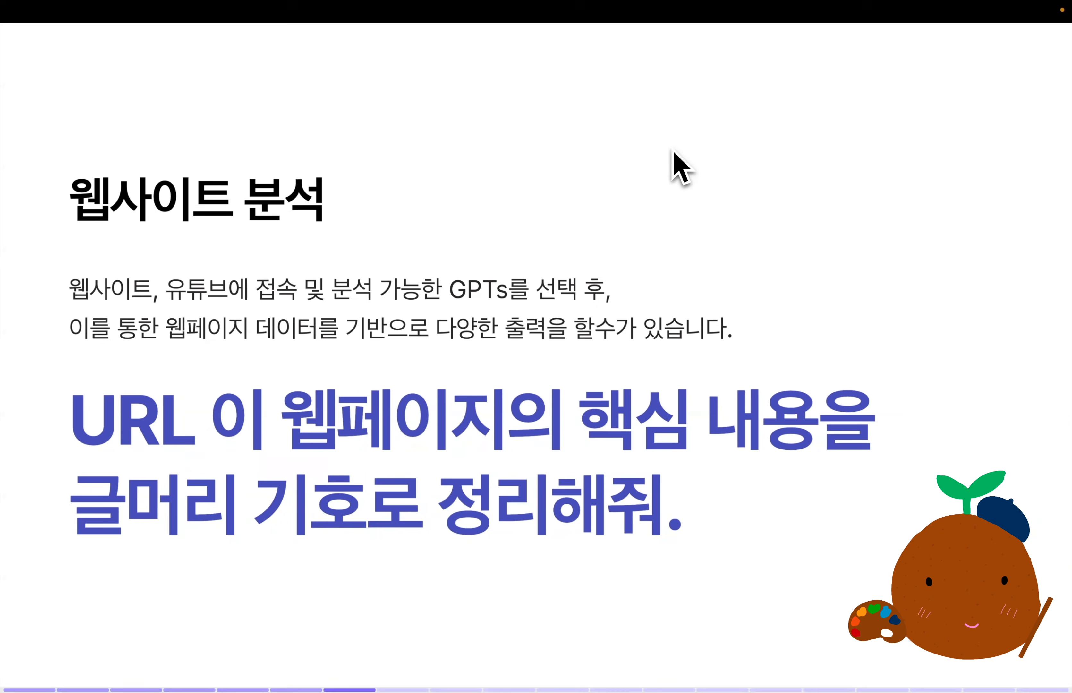
drag(65, 425, 673, 519)
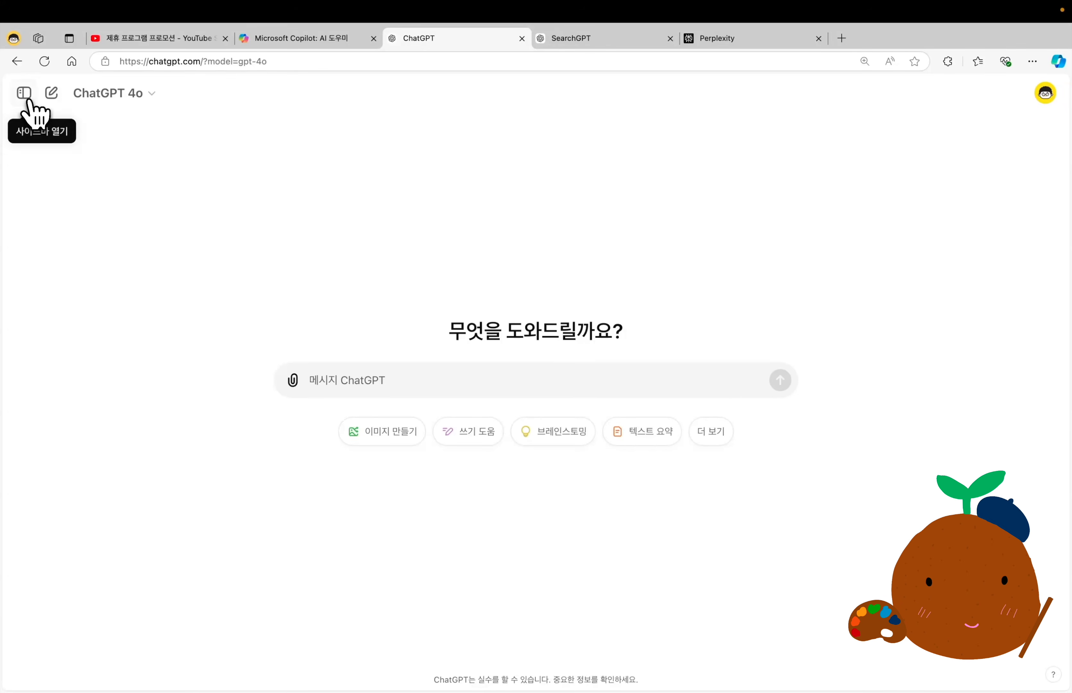
Open ChatGPT's GPT exploration page, browse its featured and popular GPTs, and search for "webpi".
click(26, 94)
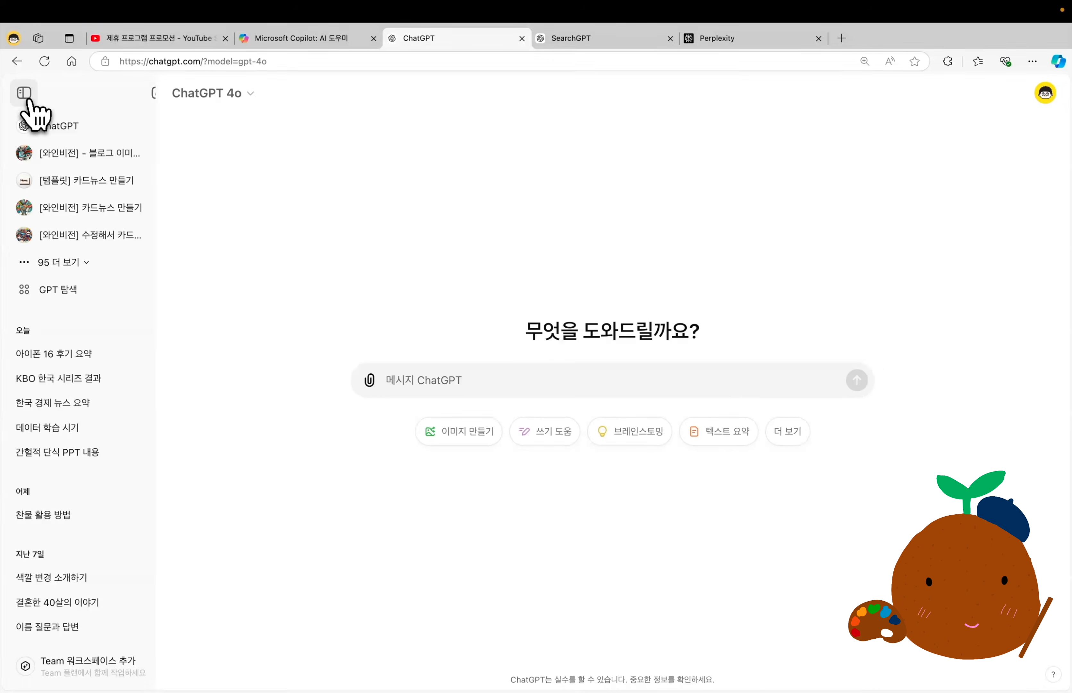
click(89, 292)
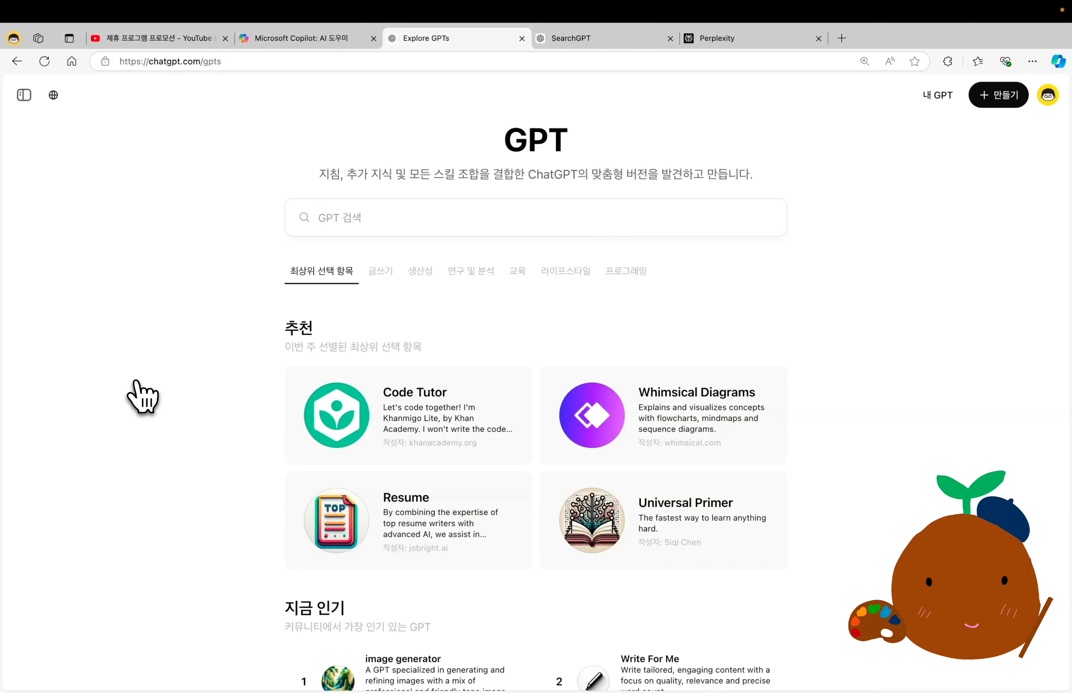
scroll(143, 396, down, 7)
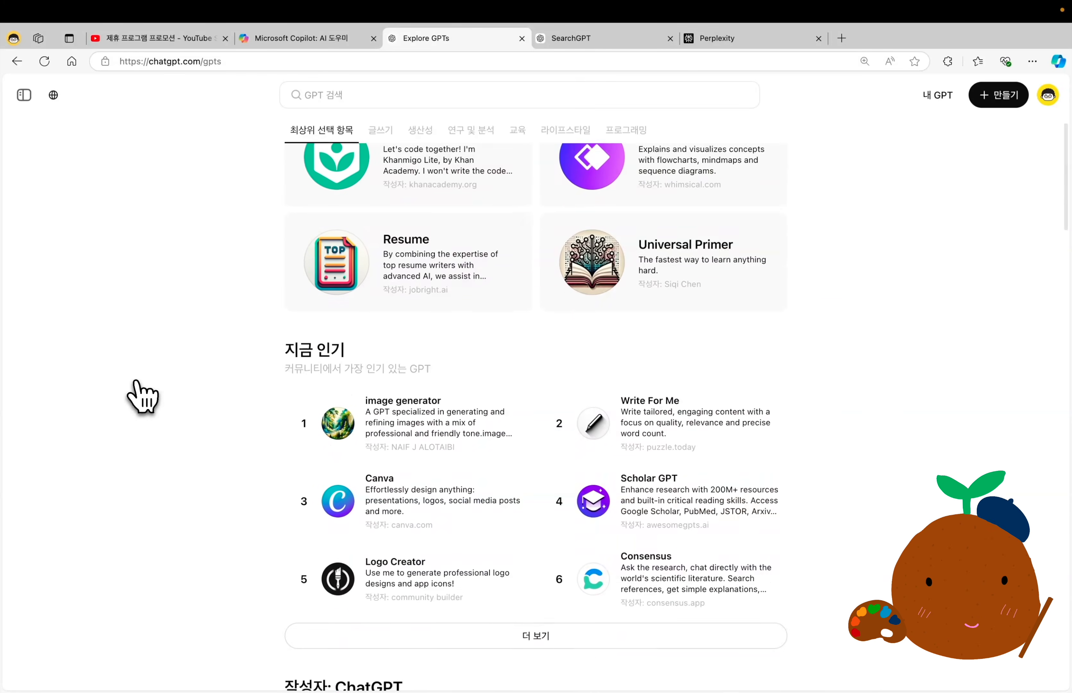
scroll(143, 397, down, 3)
scroll(142, 397, up, 10)
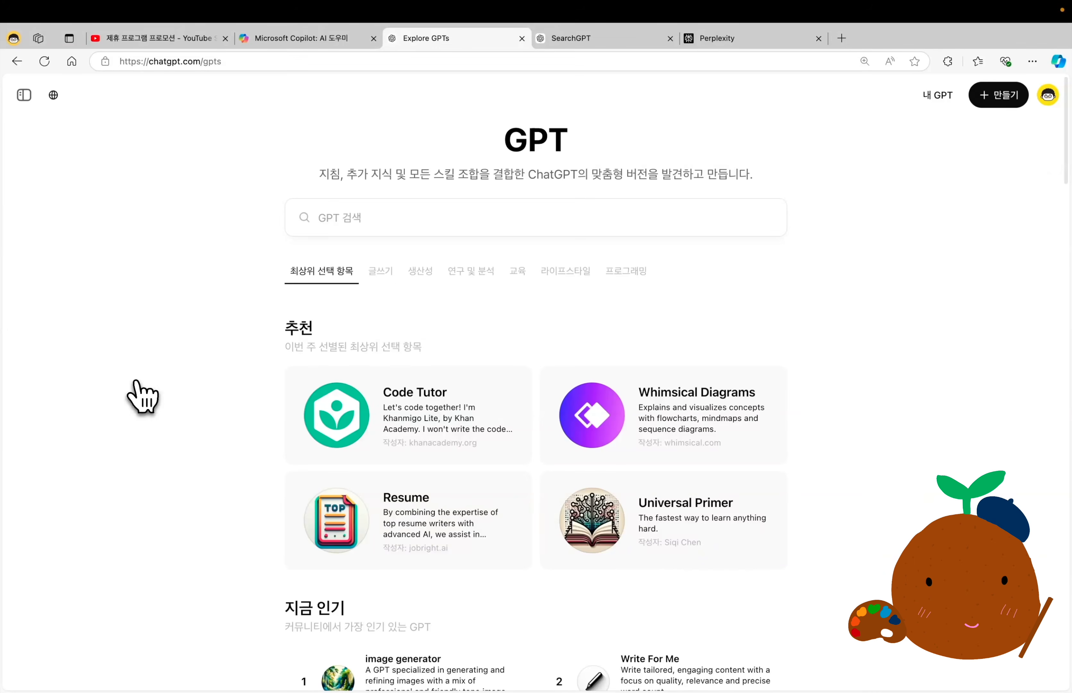
click(398, 221)
text(webpi)
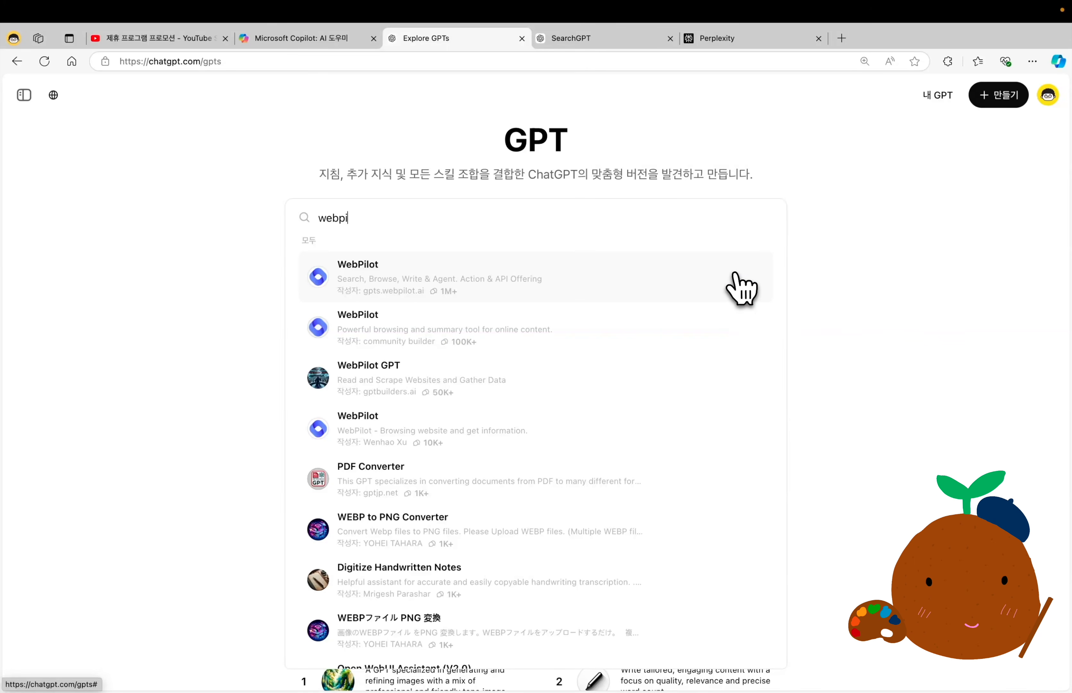
Start a chat with the WebPilot GPT by gpts.webpilot.ai and submit the Naver article's address with "이 웹페이지의 핵심 내용을 글머리 기호로 정리해줘.".
click(652, 280)
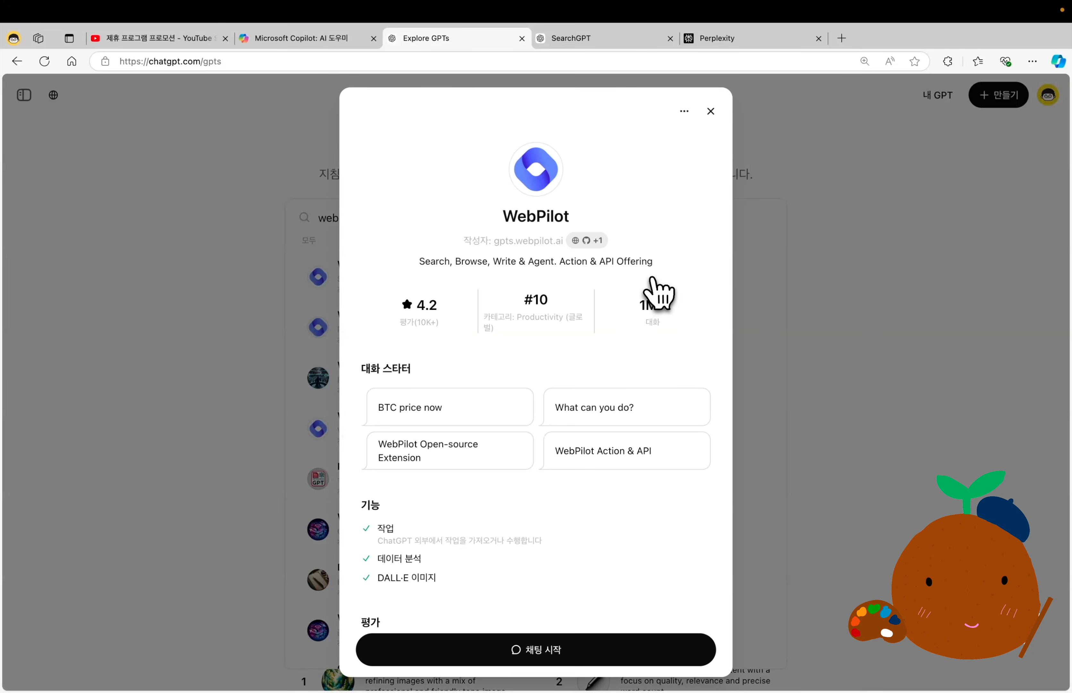
click(530, 653)
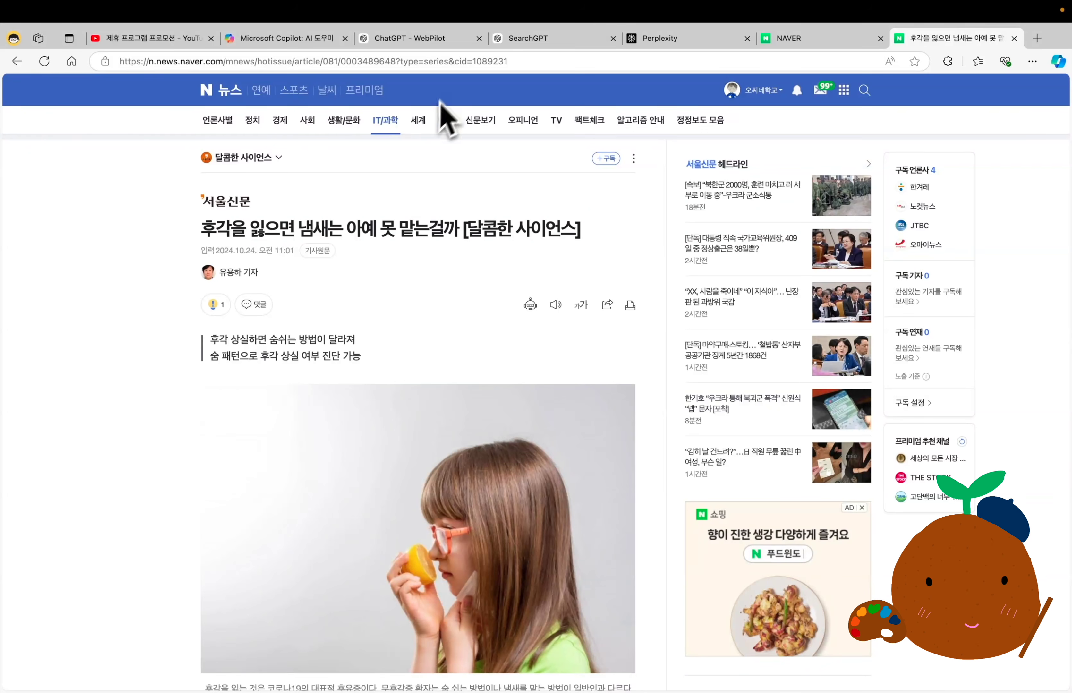
click(434, 67)
key(super+c)
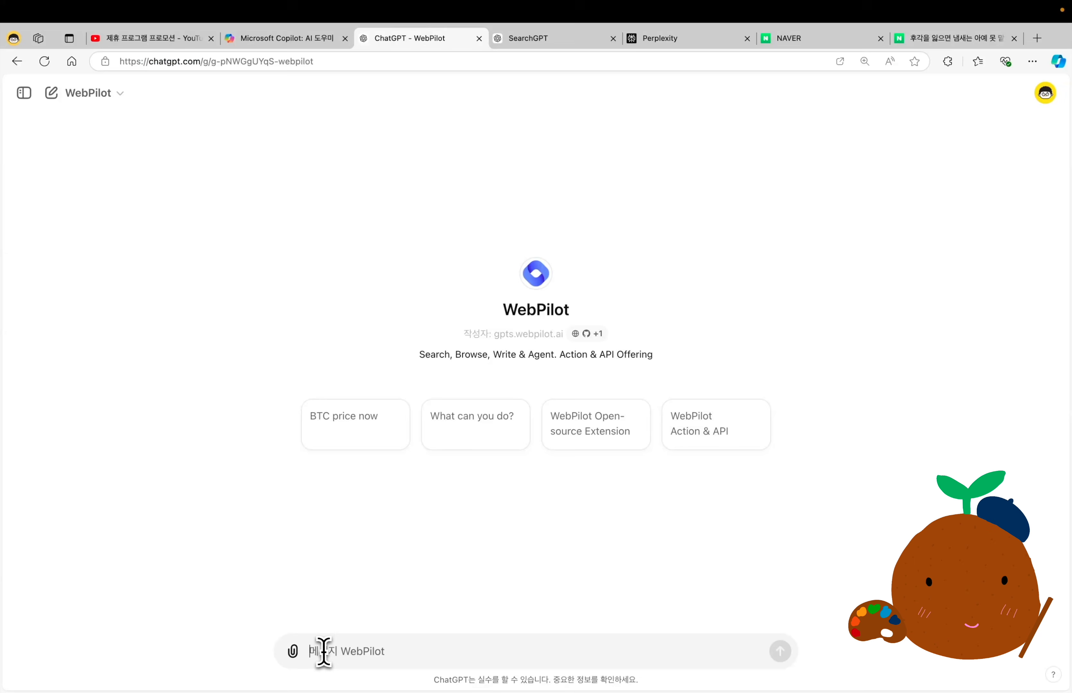
key(super+v)
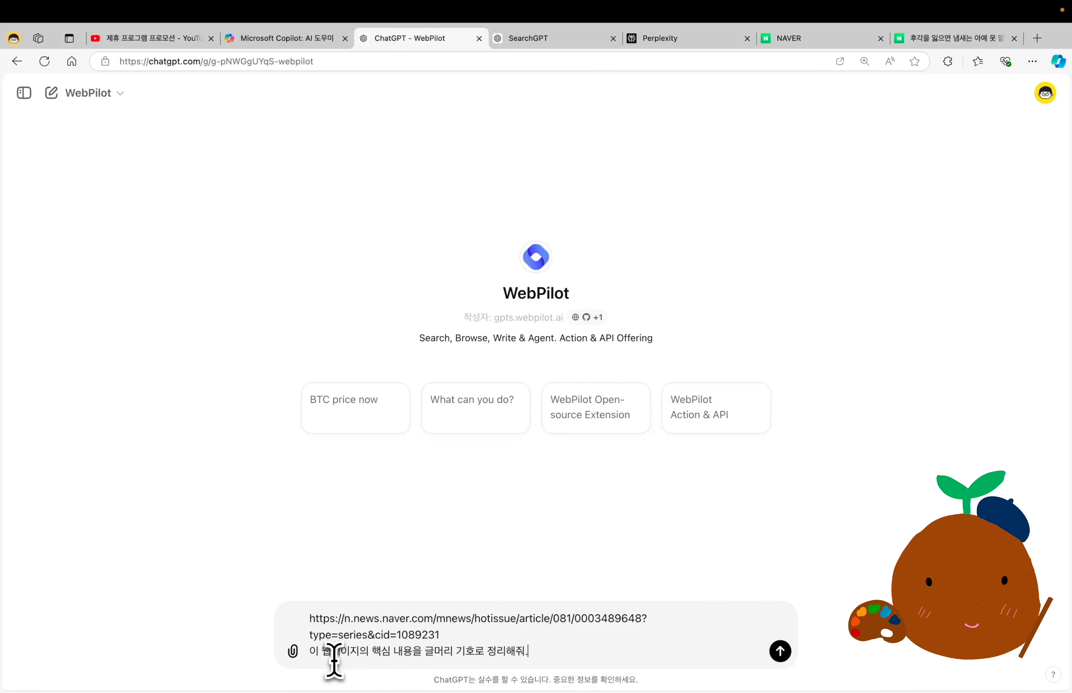
key(Return)
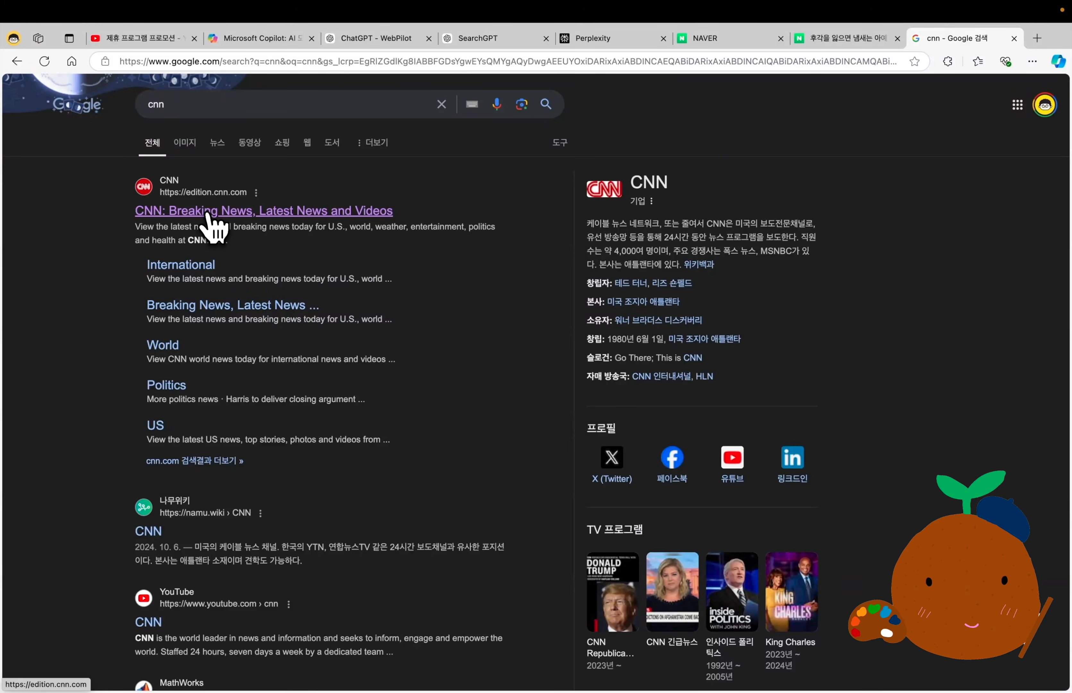
Open the CNN article "Takeaways from Kamala Harris' CNN town hall" from the search results and copy its web address.
click(208, 215)
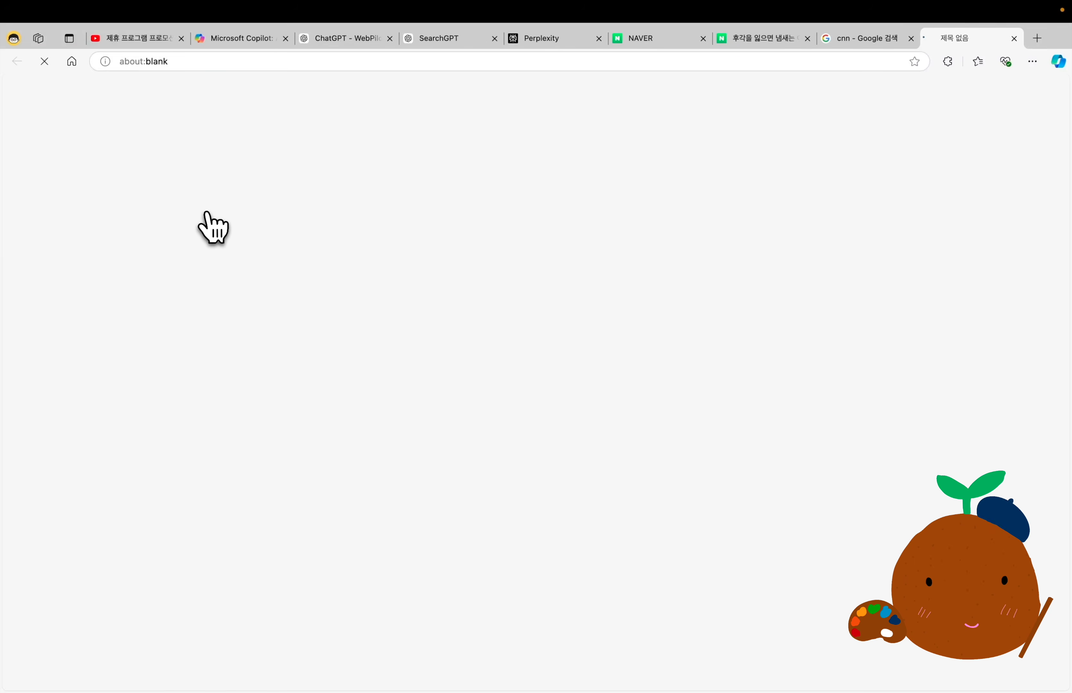
click(351, 368)
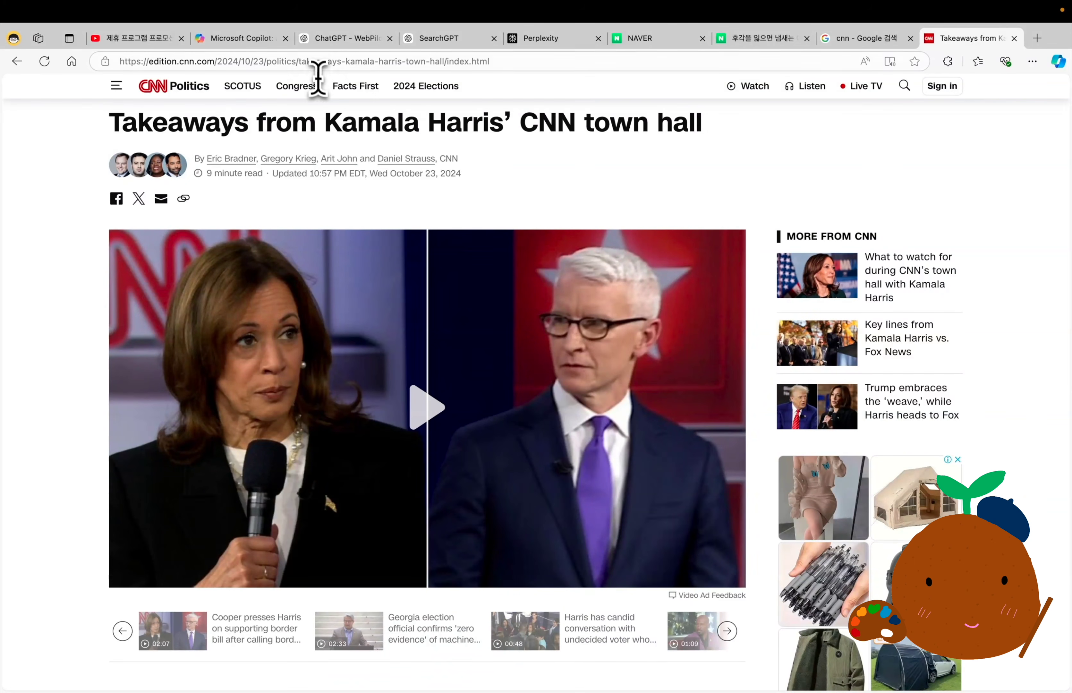
click(314, 62)
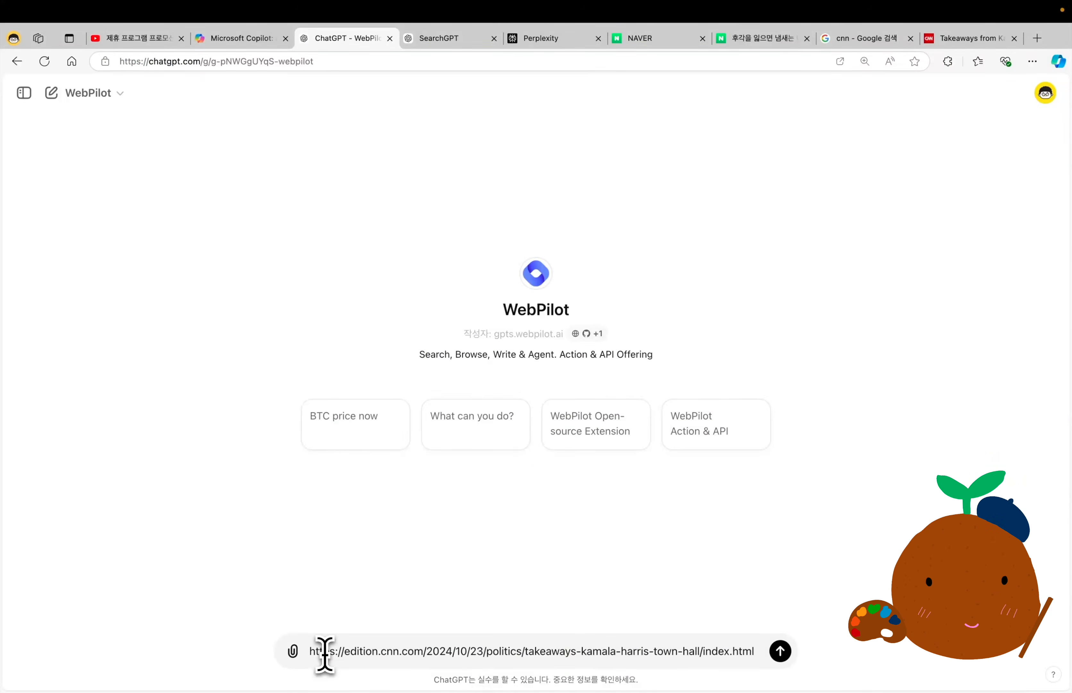
Send WebPilot the CNN article's address with "이 웹페이지의 핵심 내용을 글머리 기호로 정리해줘. (한글로 출력해줘)".
key(super+v)
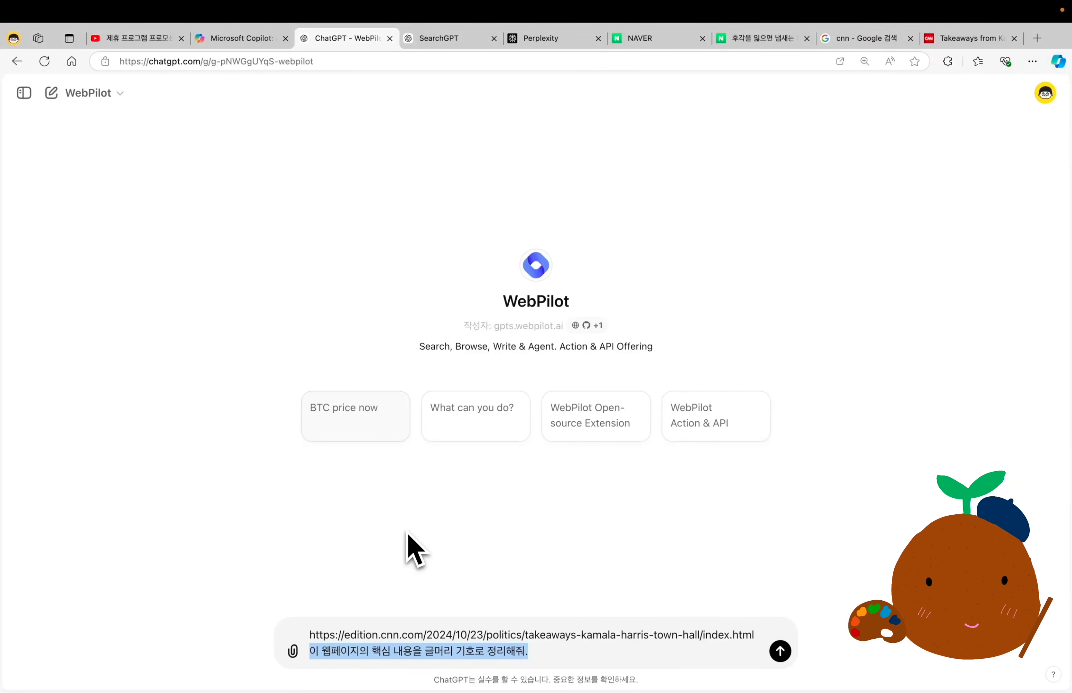
key(Right)
text((한글로 출력해줘))
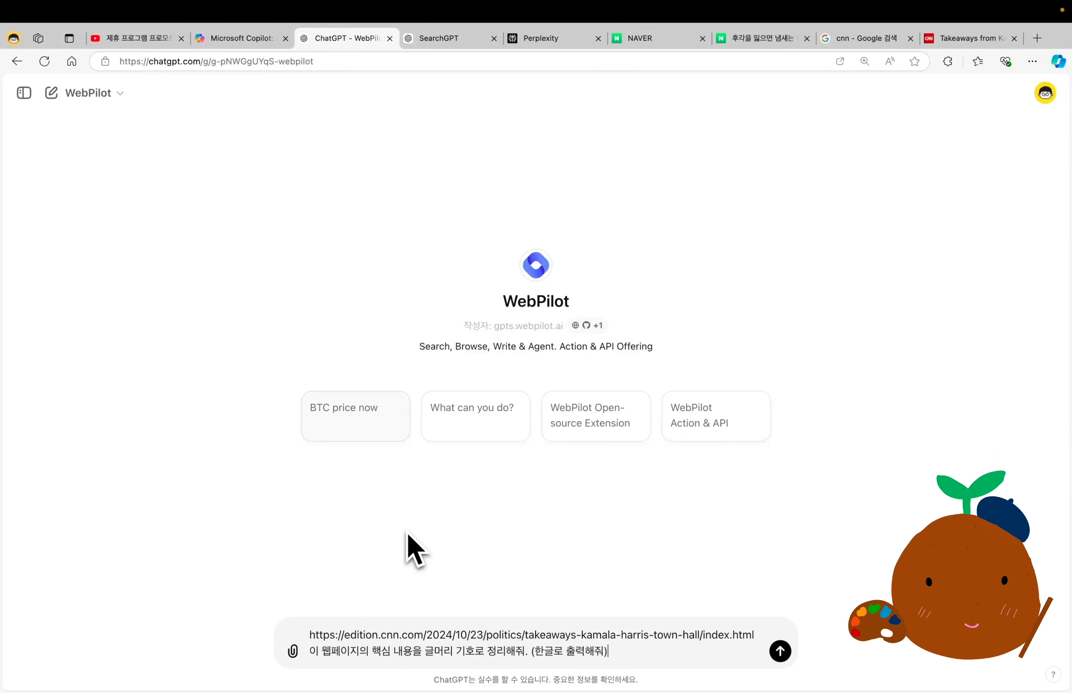
key(Return)
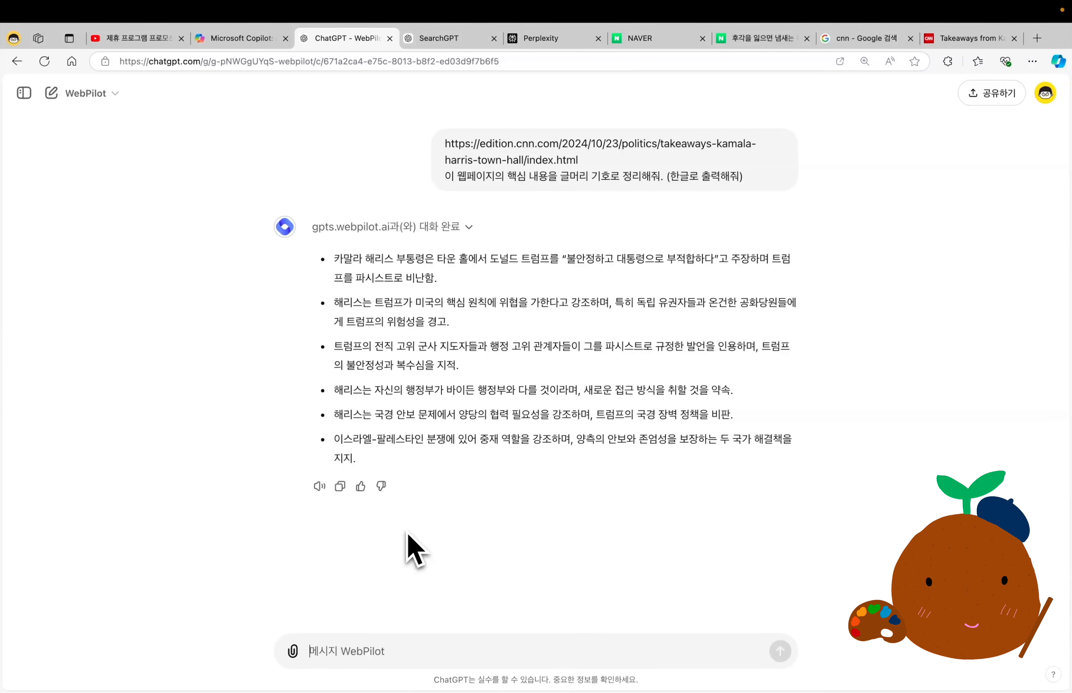
Search the GPT exploration page for "youtube" and start a chat with the second-listed Video Summarizer GPT.
drag(70, 419, 480, 432)
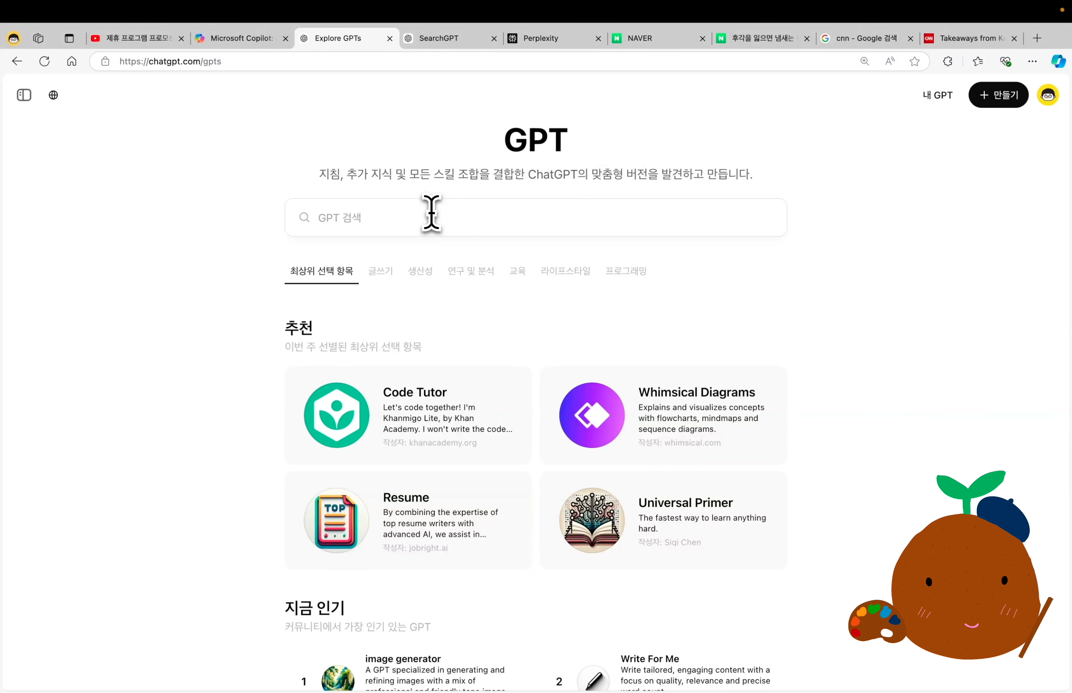
click(431, 212)
text(youtube)
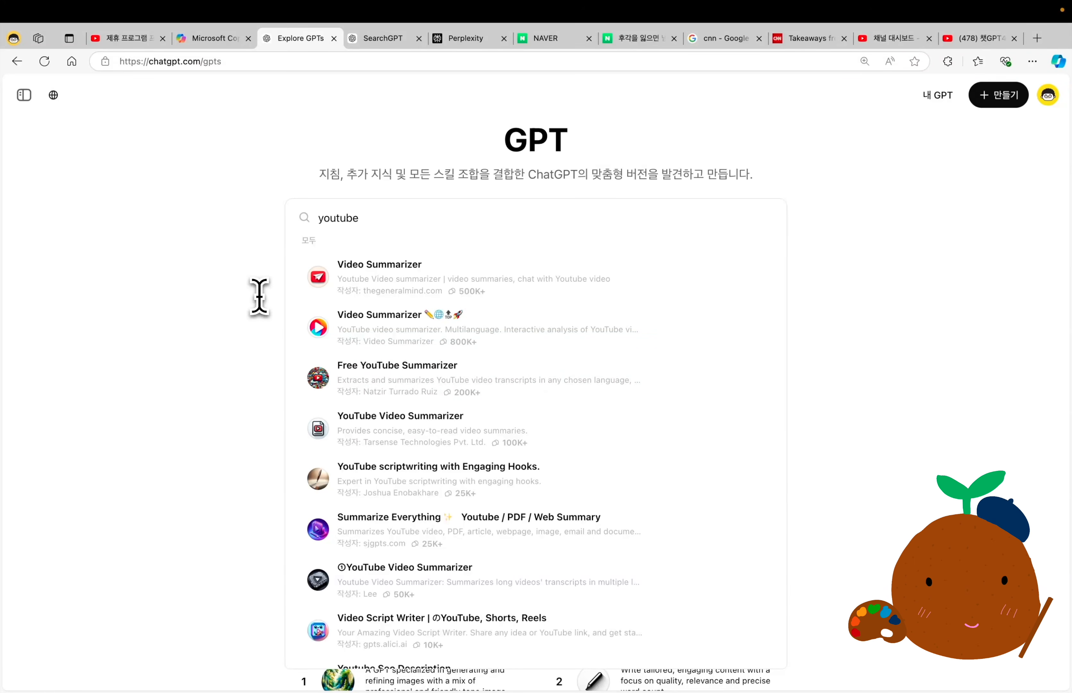
click(703, 329)
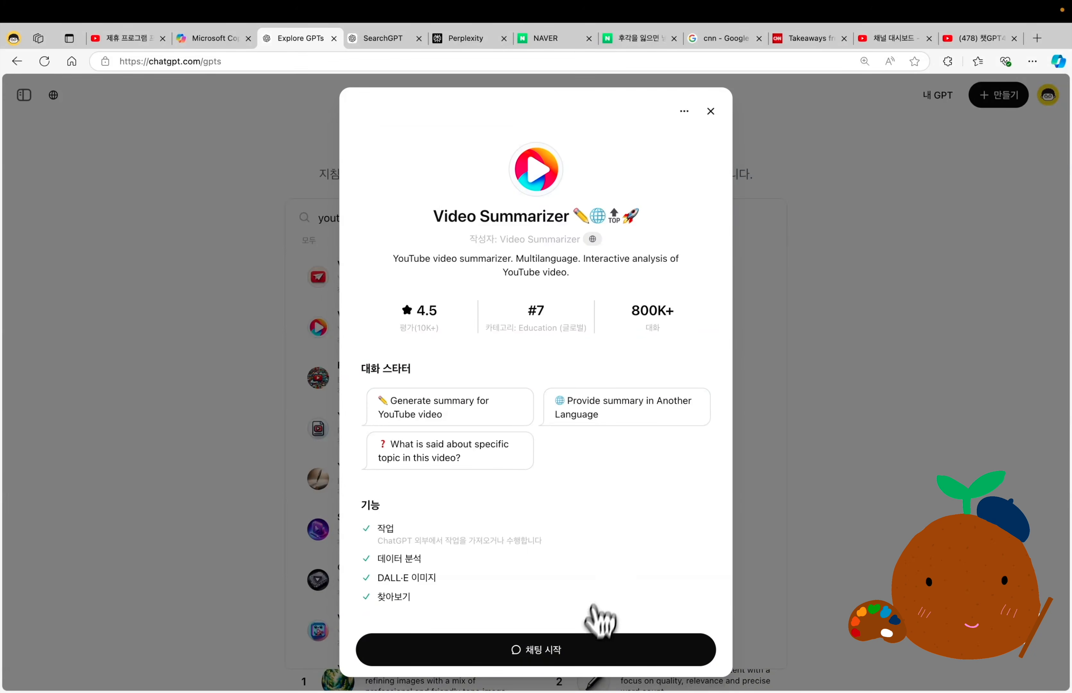
click(591, 659)
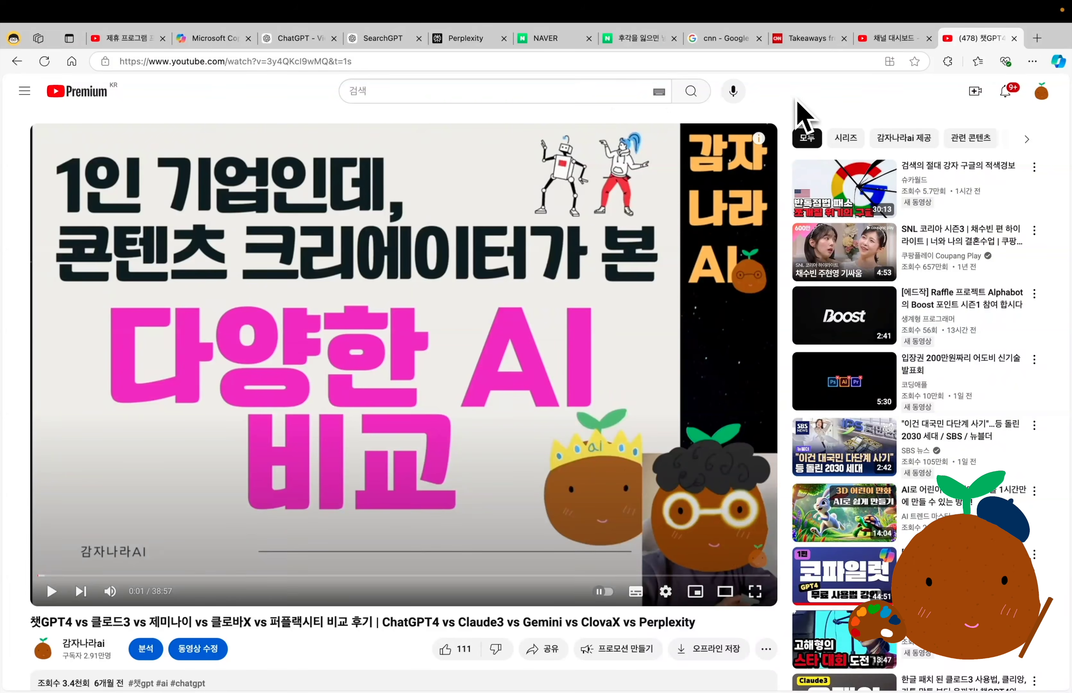
Submit the AI comparison YouTube video's address to Video Summarizer with "이 동영상의 내용을 블로그글로 작성해줘." and always allow access to gpt-tools.co.
click(671, 66)
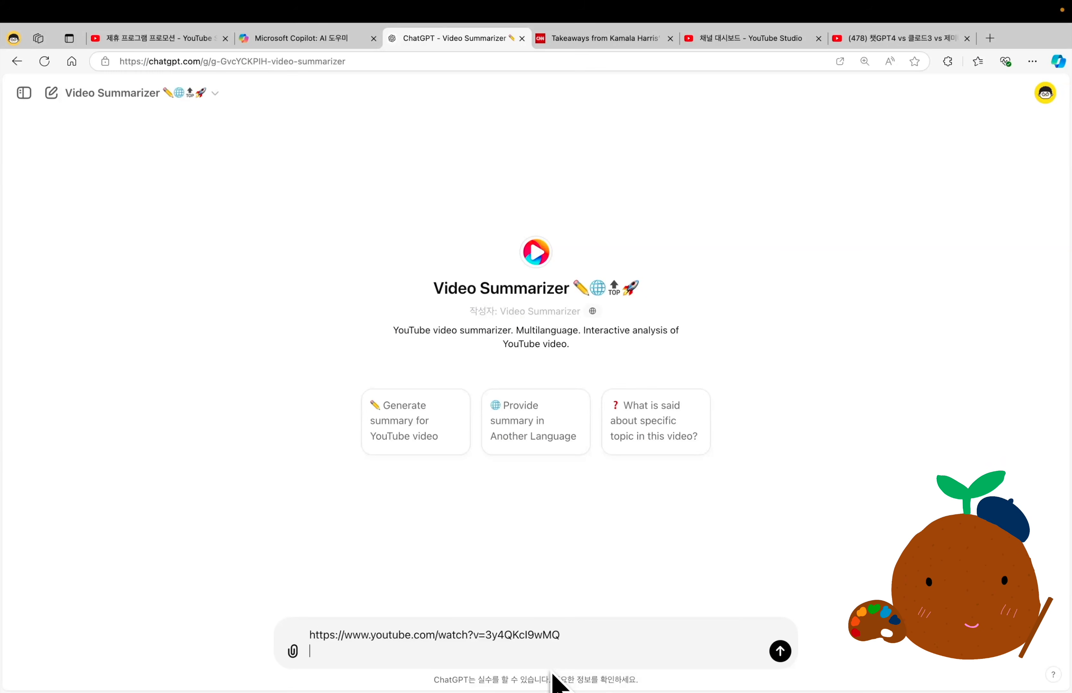
text(이 동영상의 내용을 블로그글로 작성해줘.)
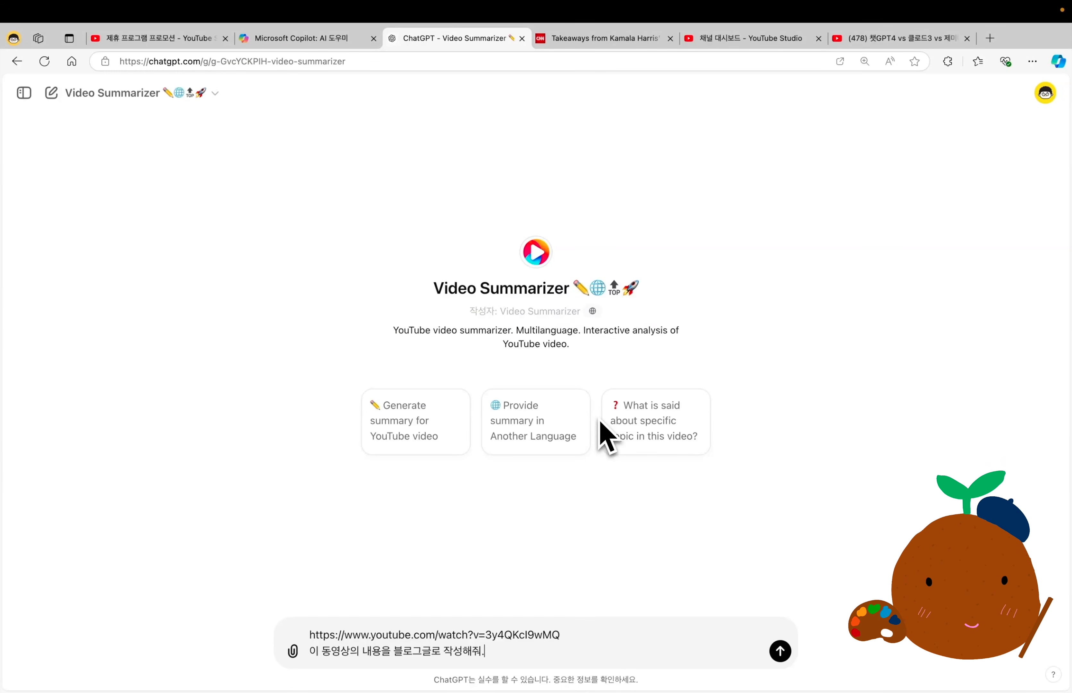
key(Return)
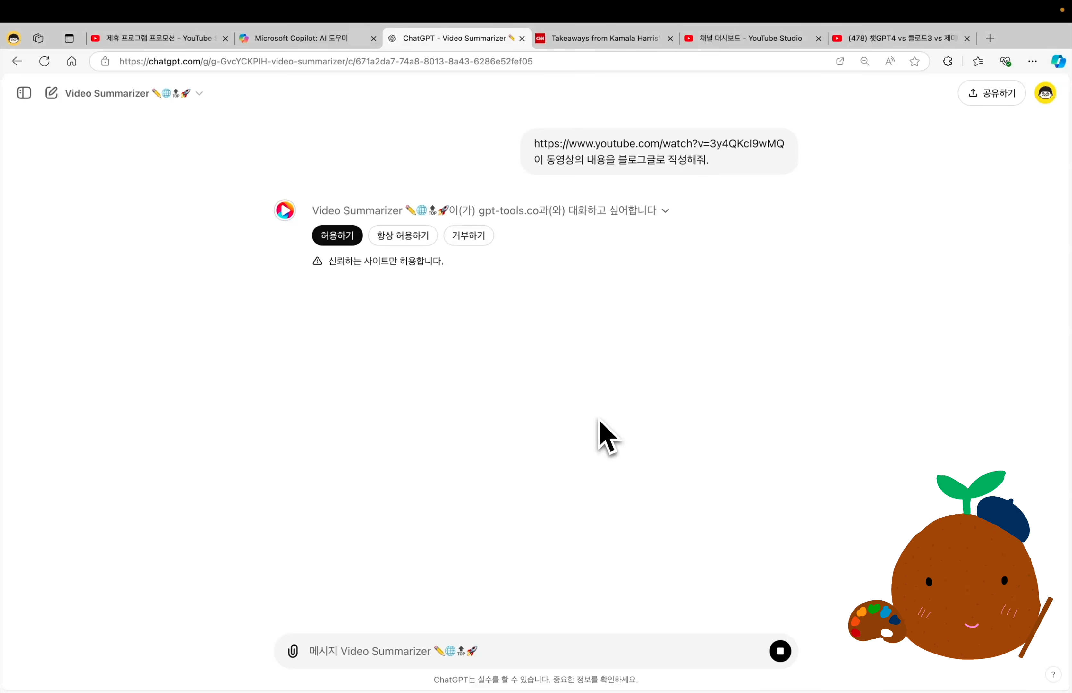
click(417, 238)
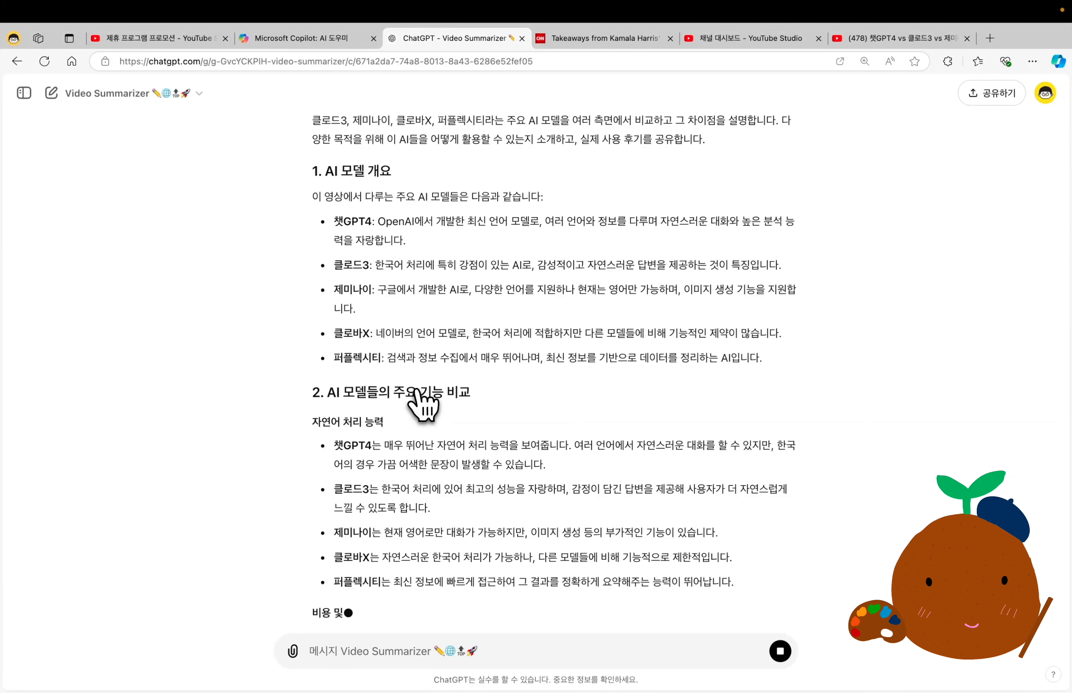
Read through the blog post generated from the AI comparison video, from its model overview to its conclusion.
scroll(468, 406, up, 4)
scroll(469, 406, down, 4)
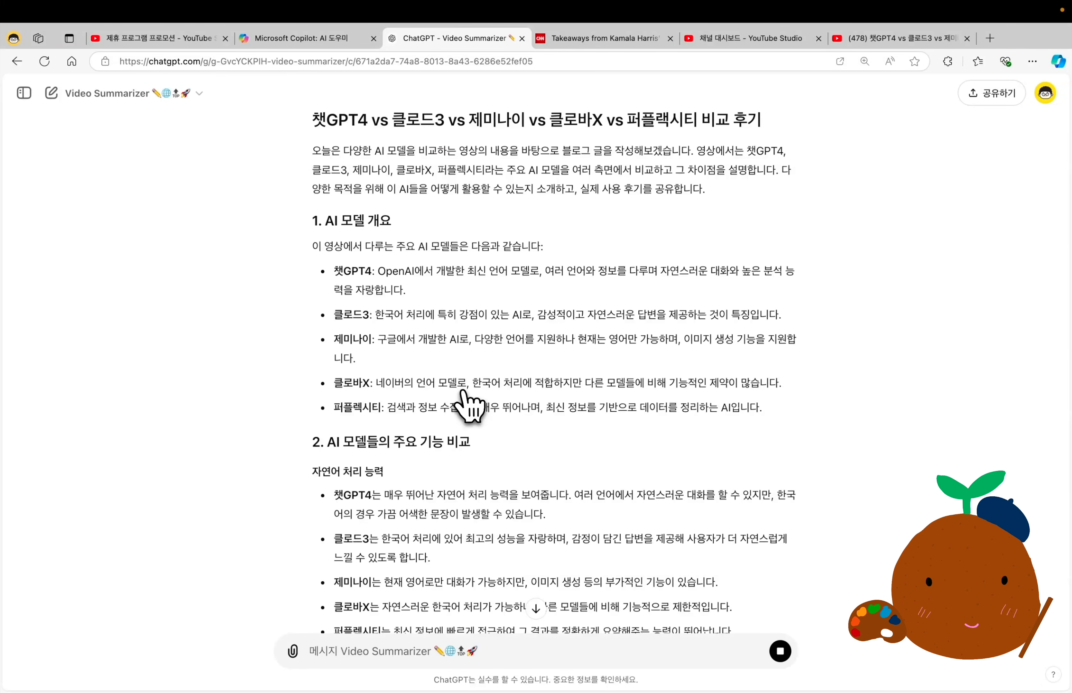
scroll(468, 405, down, 12)
scroll(469, 406, down, 3)
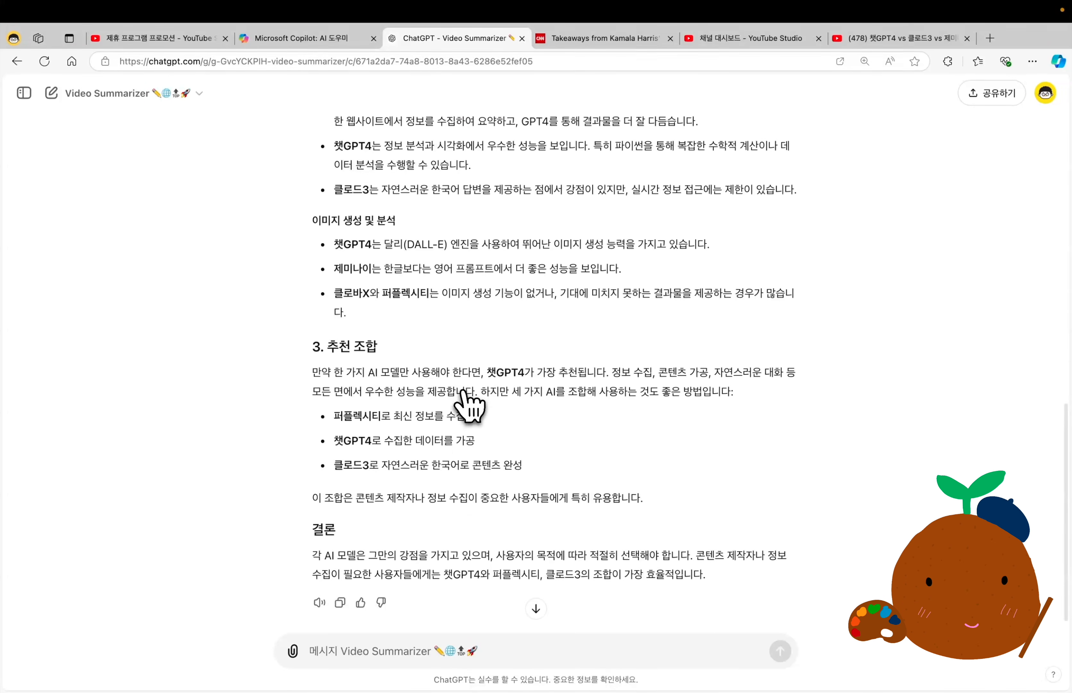
scroll(468, 406, up, 7)
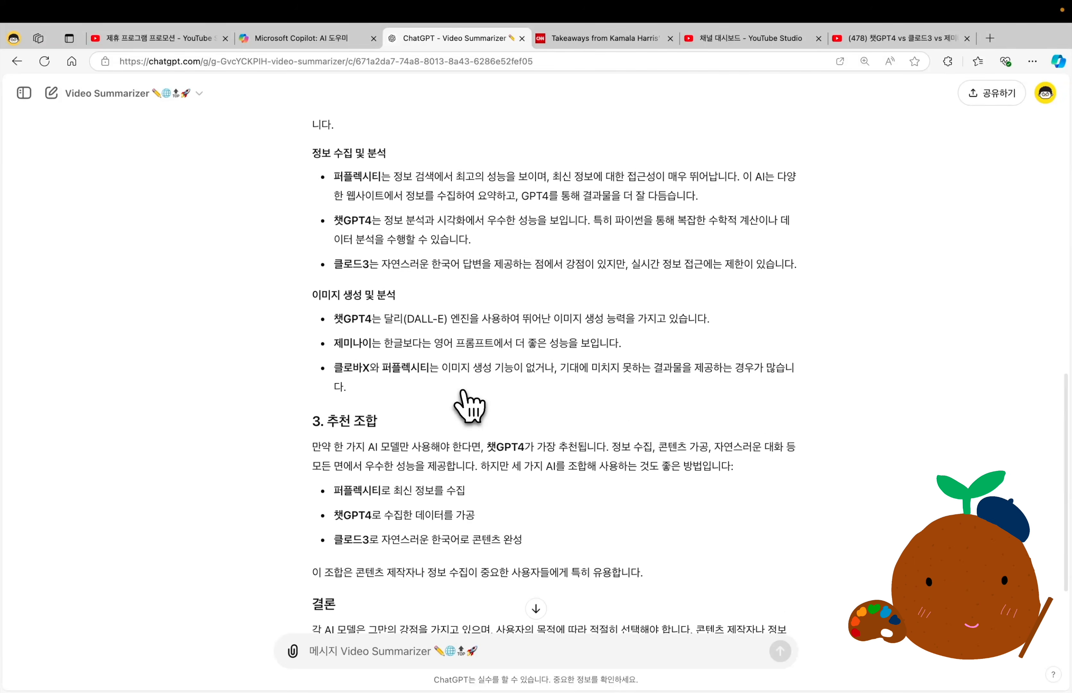
scroll(468, 406, up, 12)
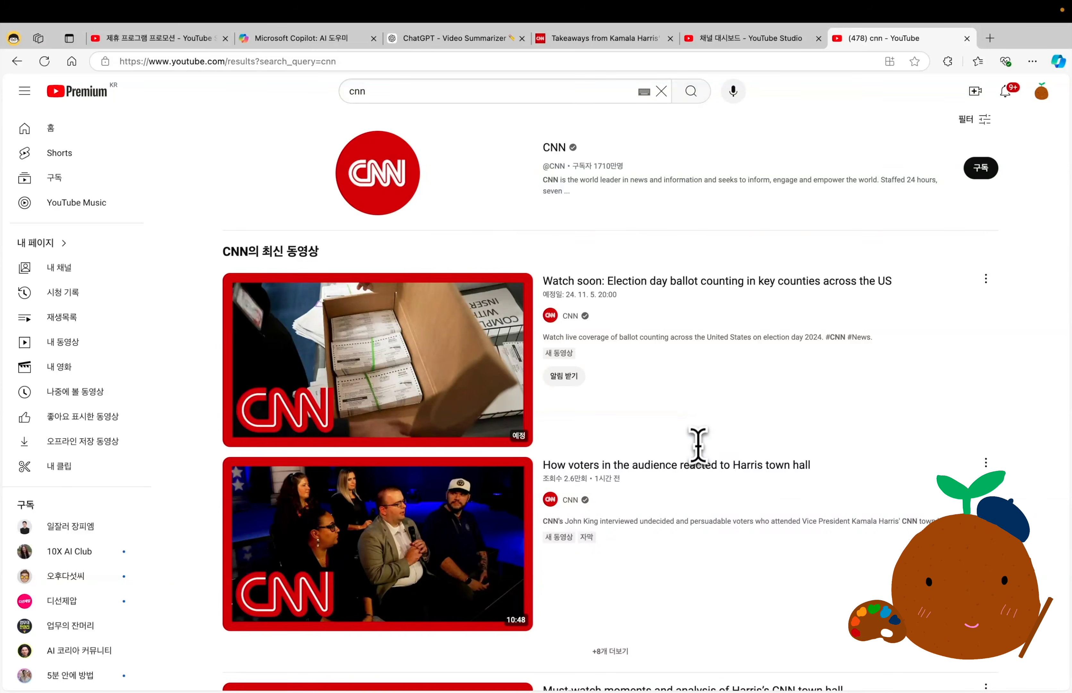
Submit the CNN video "How voters in the audience reacted to Harris town hall" to Video Summarizer with "이 동영상의 내용을 블로그글로 작성해줘. (한글로 출력해줘)".
mouse_move(701, 469)
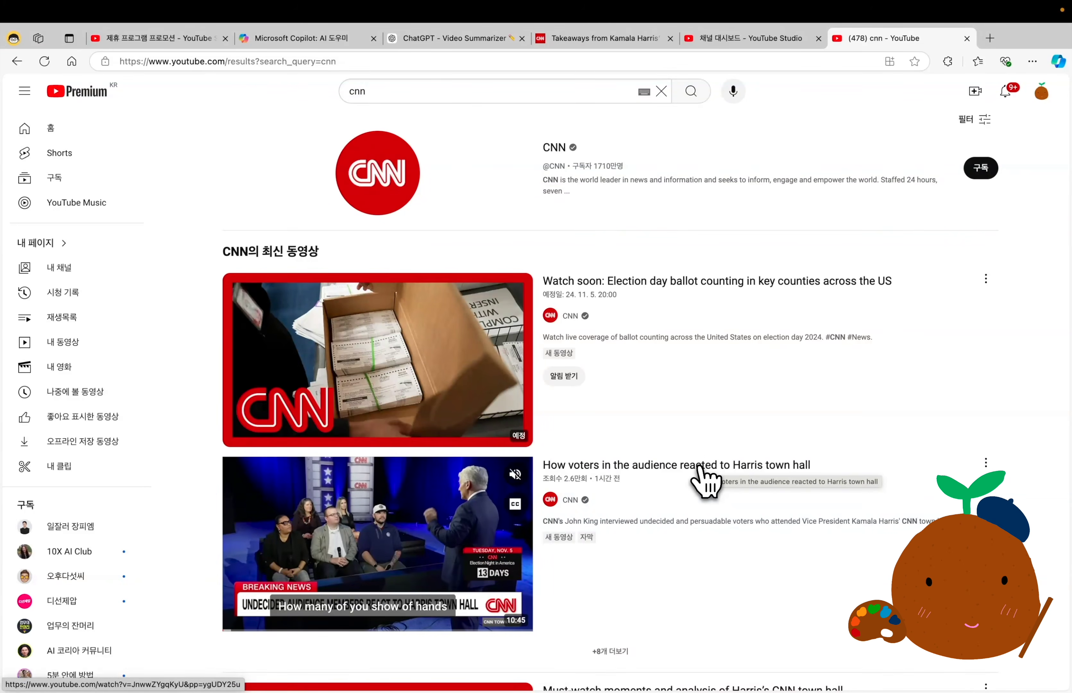
click(701, 469)
click(481, 64)
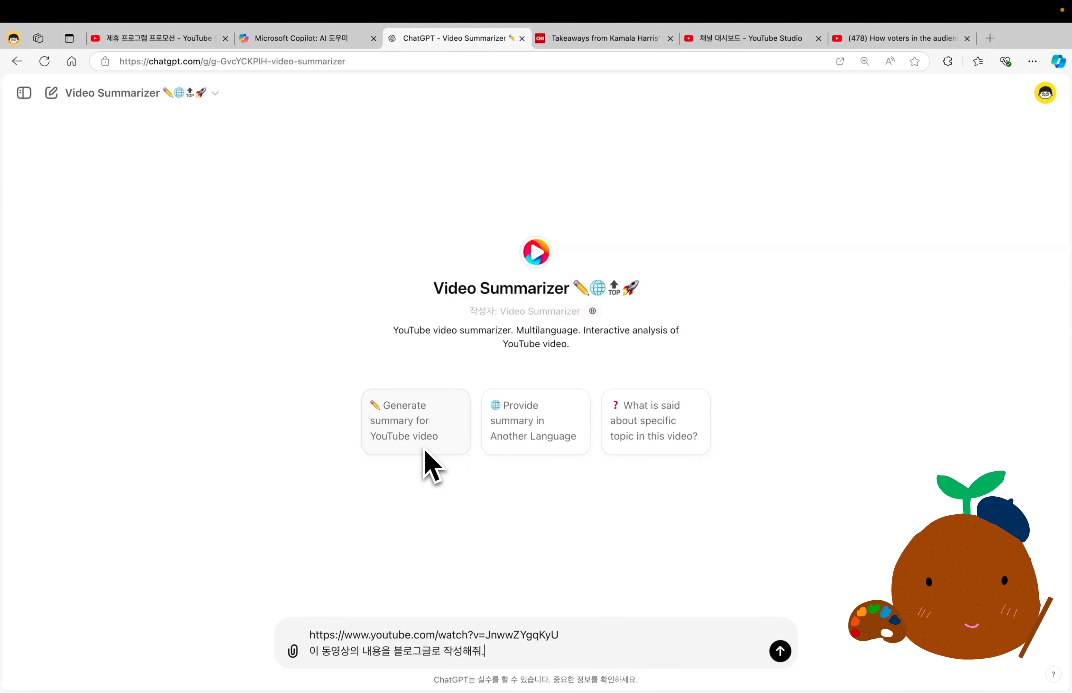
text(한글로 출력해줘))
key(Return)
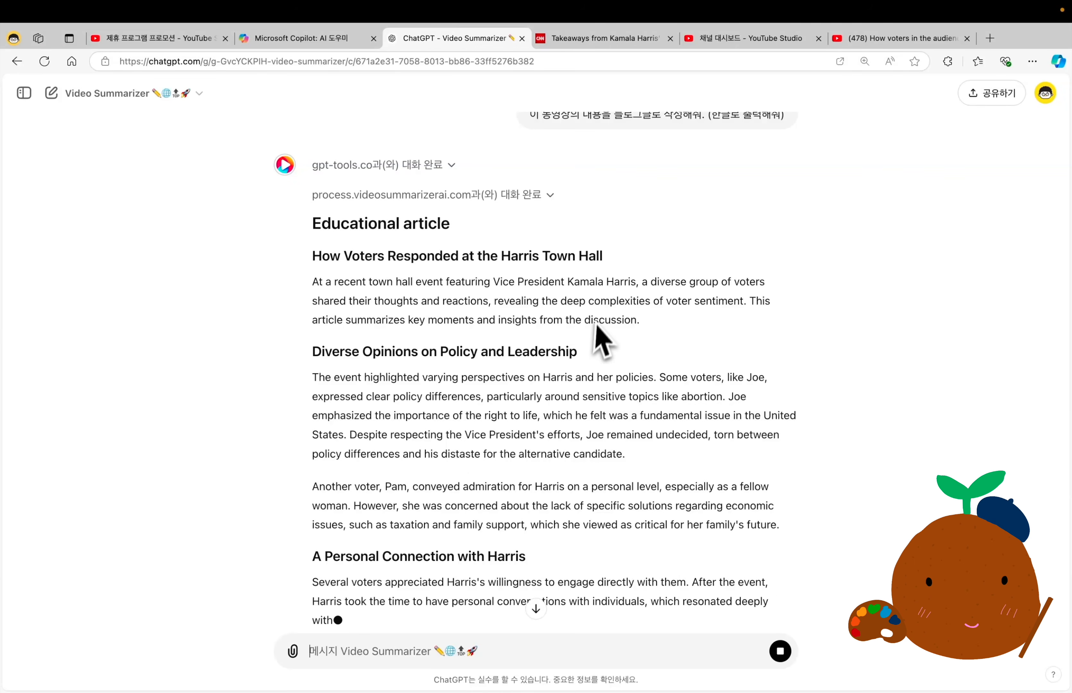
Highlight the "(한글로 출력해줘)" request in the sent prompt to compare it with the response's language.
scroll(601, 331, up, 1)
drag(531, 157, 793, 170)
drag(701, 160, 542, 158)
drag(706, 160, 818, 174)
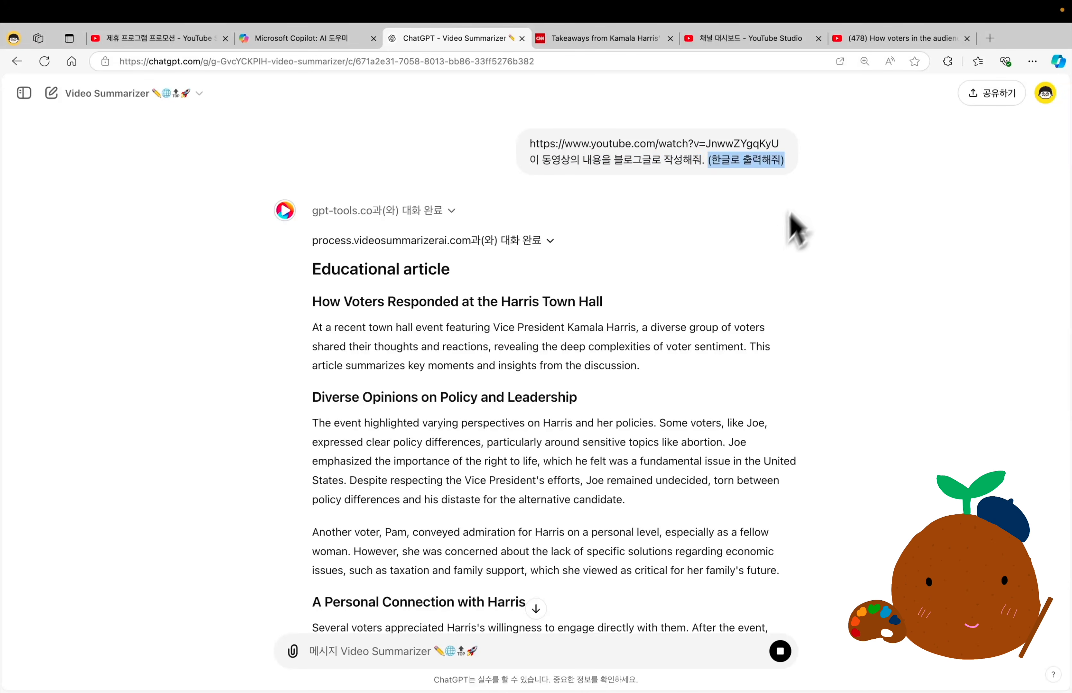
Send the follow-up prompt "위의 내용을 자연스러운 한국어로 다시 출력해줘." to get the blog post in Korean.
scroll(646, 458, down, 15)
click(507, 651)
text(위의 내용을 자연스러운 한국어로 다시 출력해줘.)
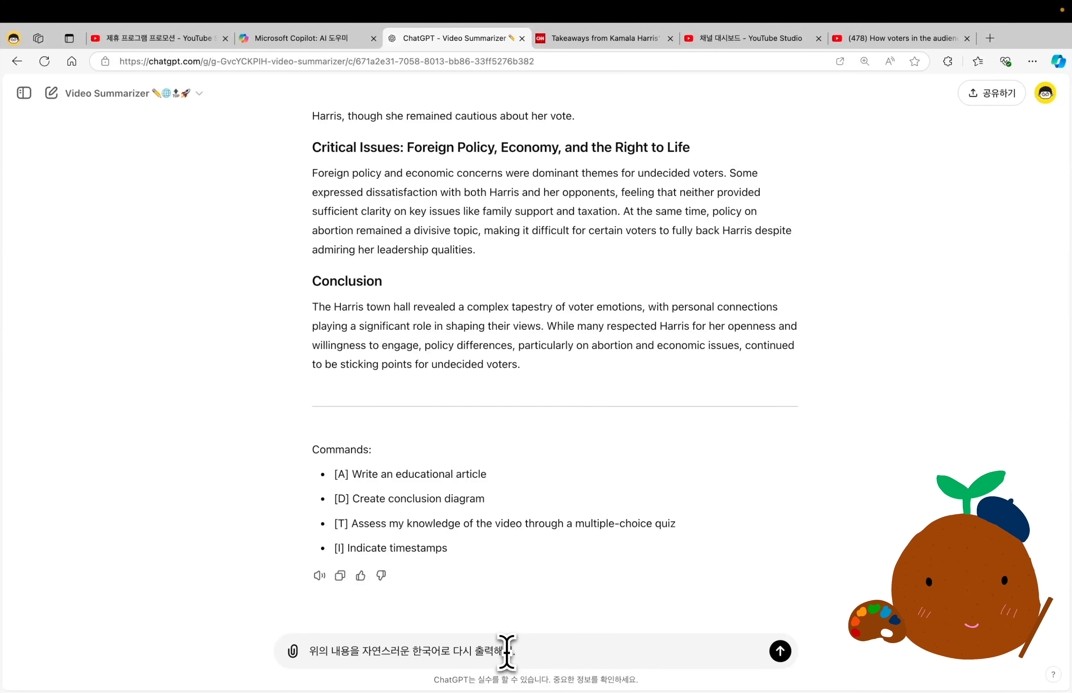
key(Return)
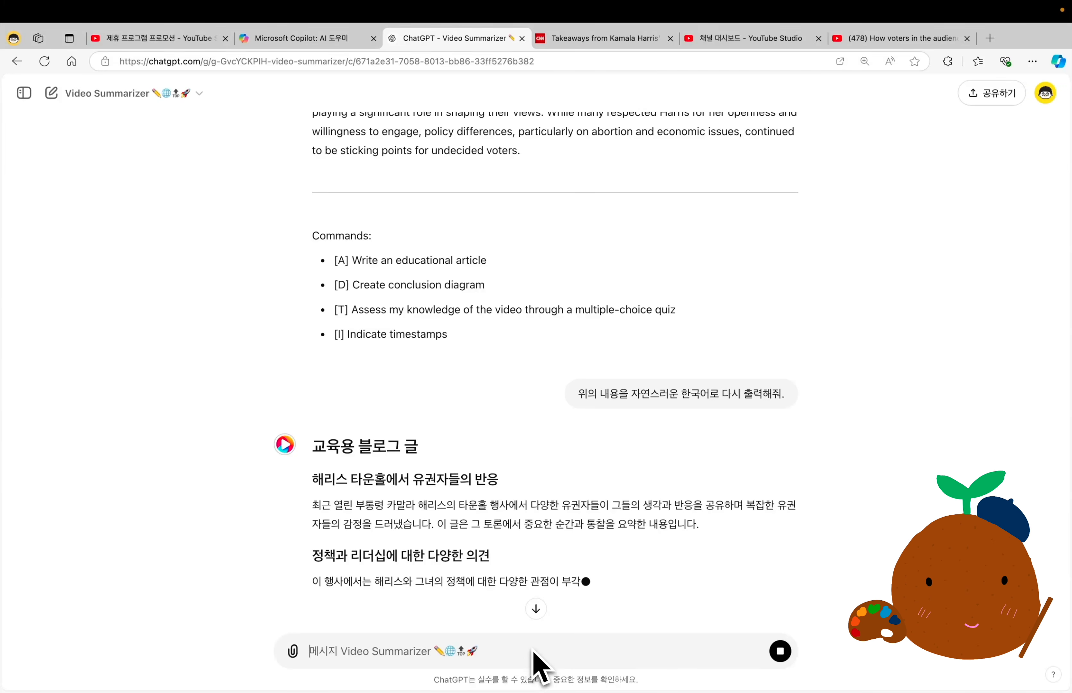
Read through the Korean version of the Harris town hall blog post and its closing command list.
scroll(555, 514, down, 7)
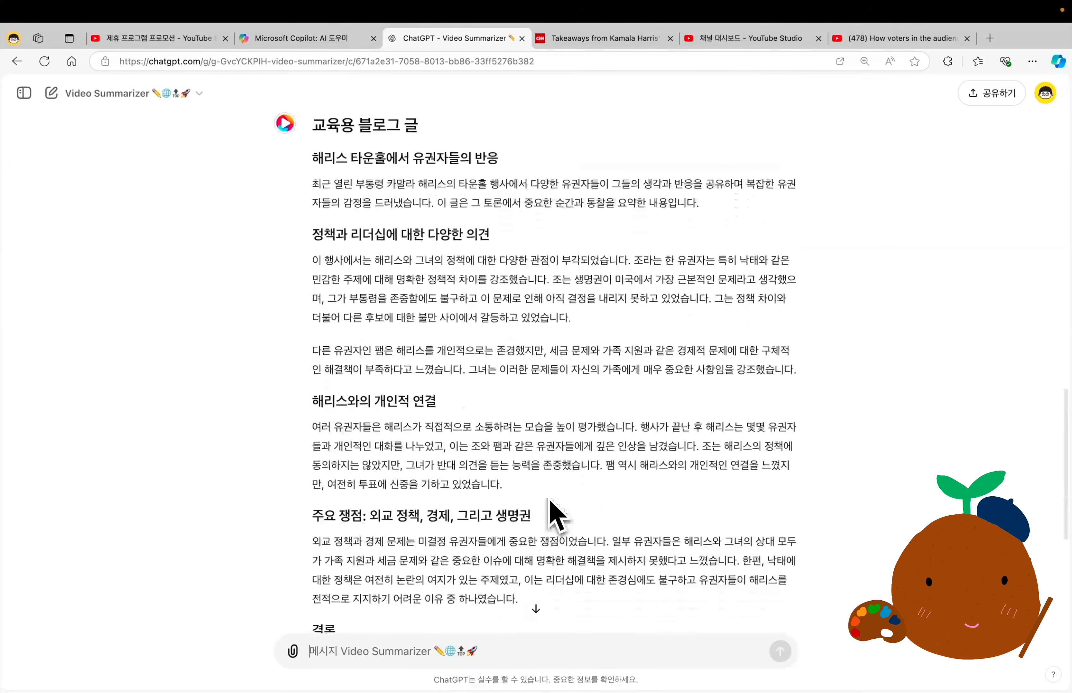
scroll(555, 513, down, 4)
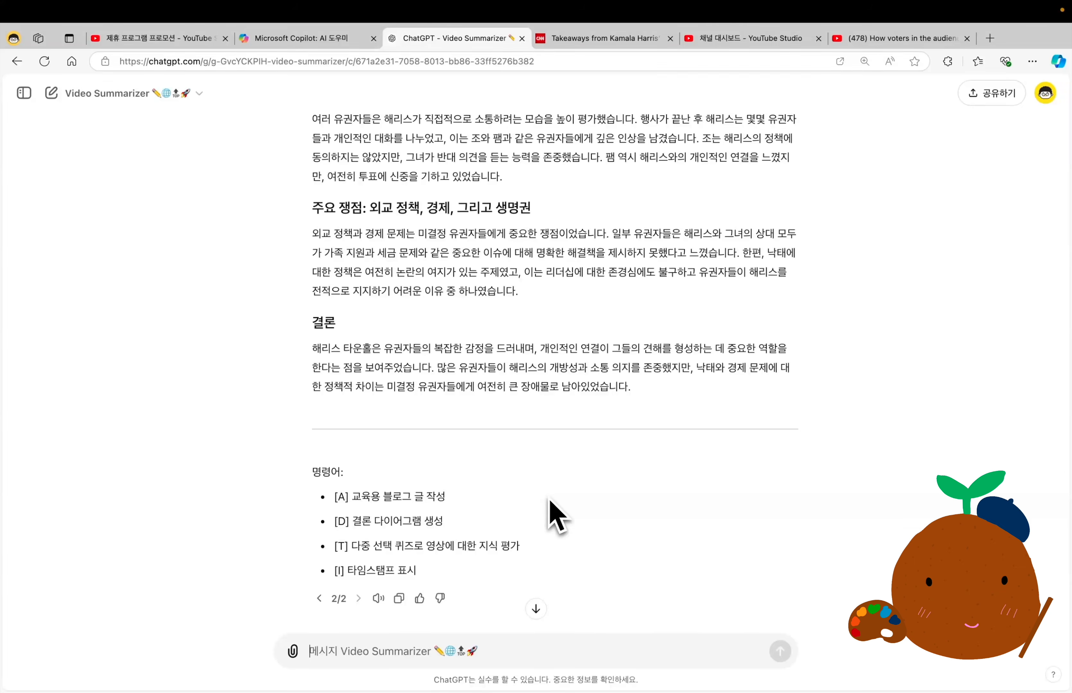
scroll(555, 514, up, 9)
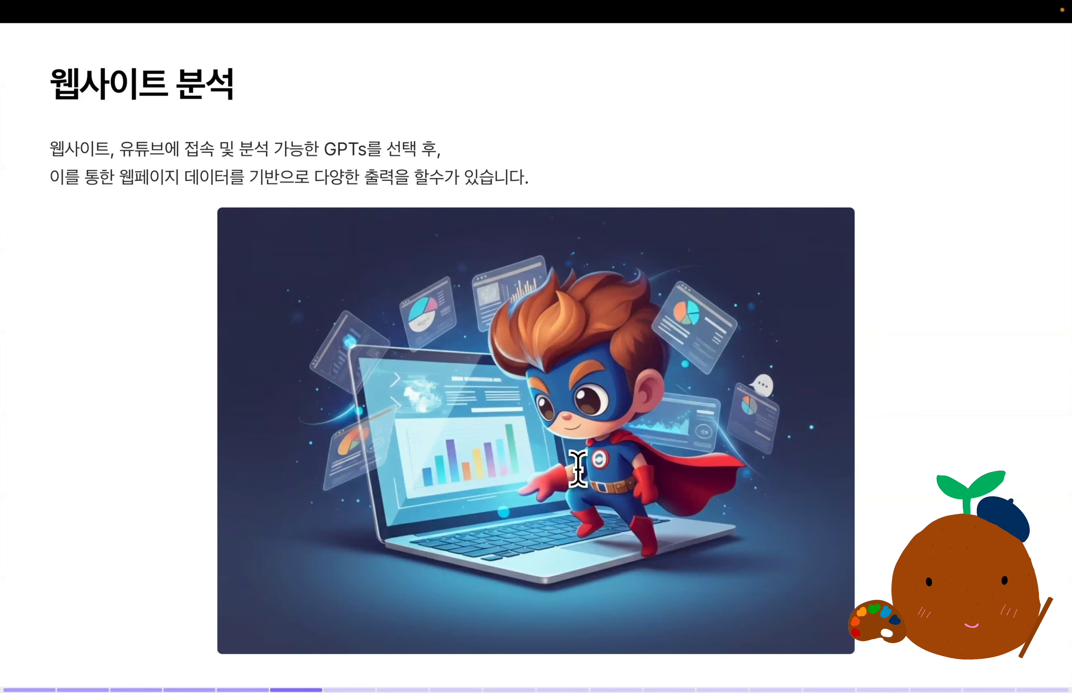
Advance the slides to the multimodal section and highlight its title "멀티모달 (이미지 생성/분석)".
key(Right)
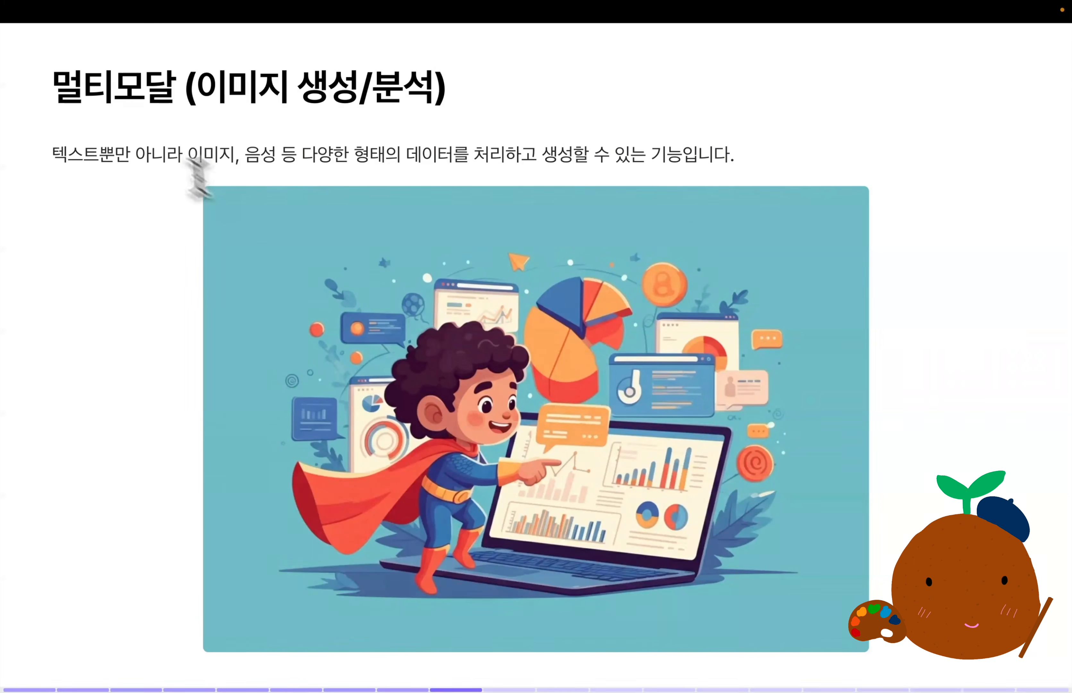
drag(59, 90, 450, 113)
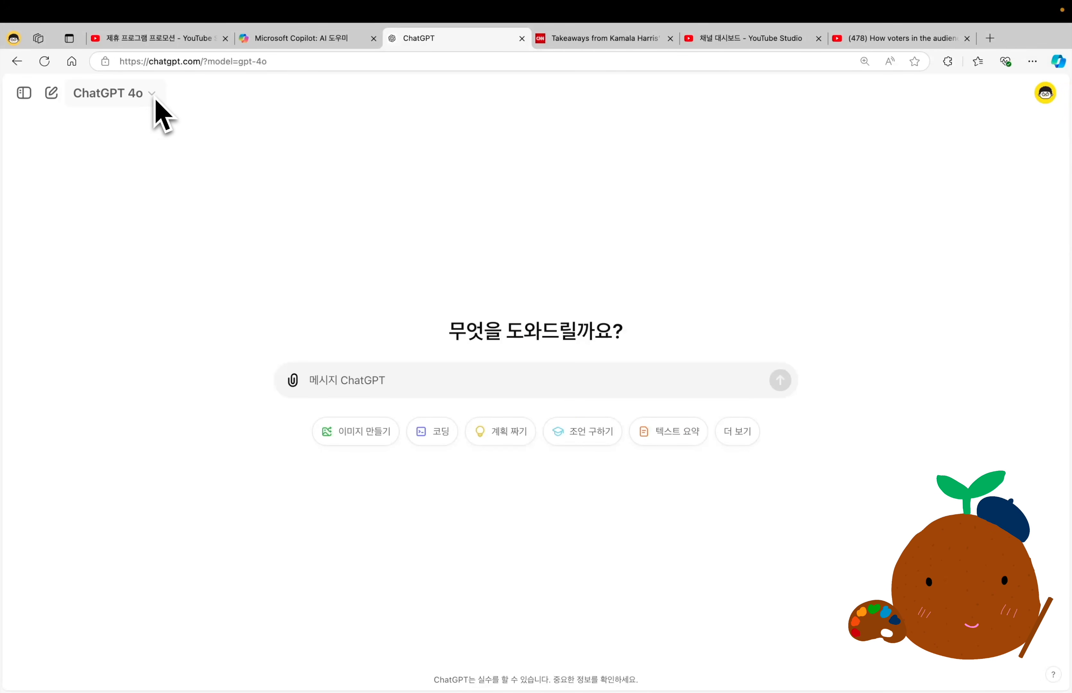
Attach the leaf photo "009. 이미지 생성 (소스).jpg" and ask about it with "이 이미지를 묘사해줘." and "사계절 중 어떤 계절일까?".
click(294, 380)
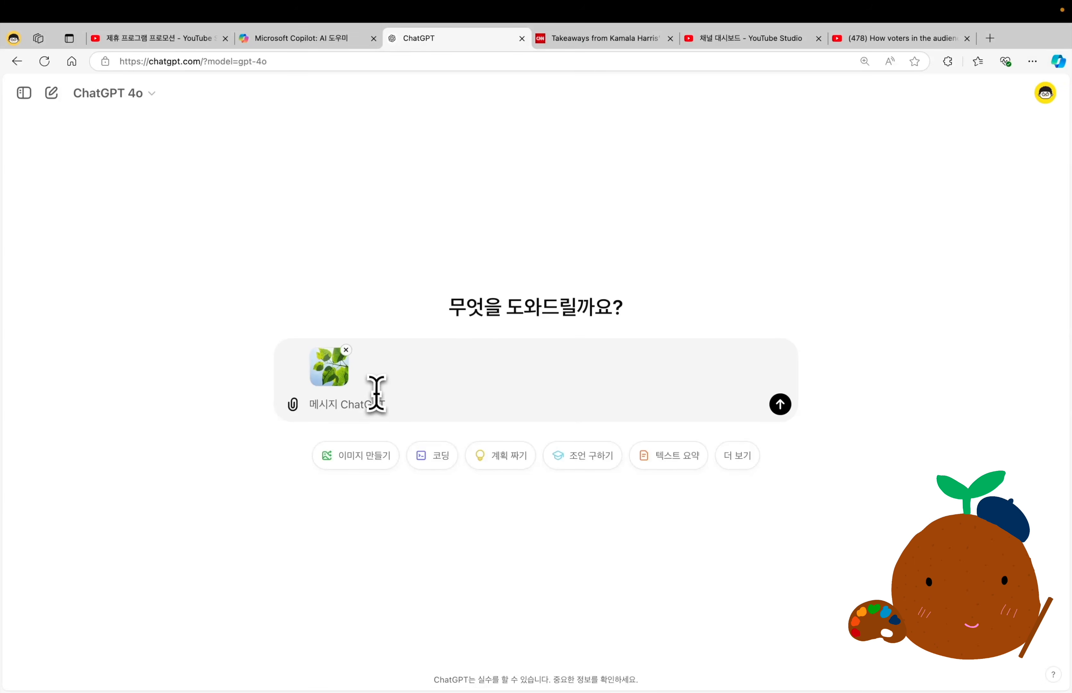
click(386, 405)
text(이 이미지를 묘사해줘.)
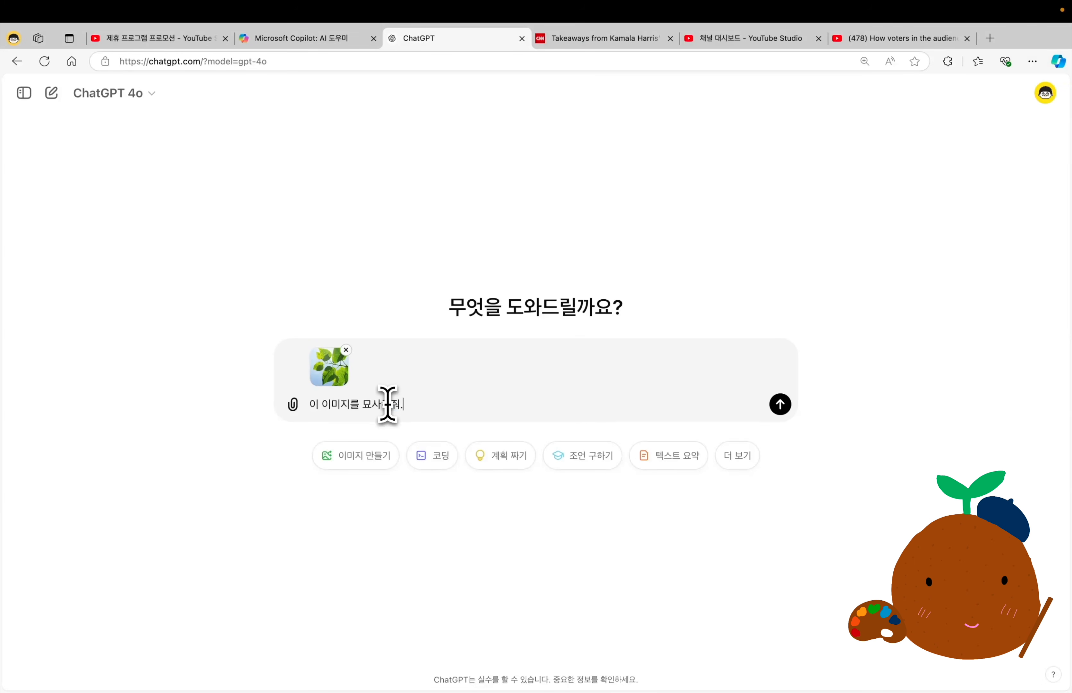
key(Return)
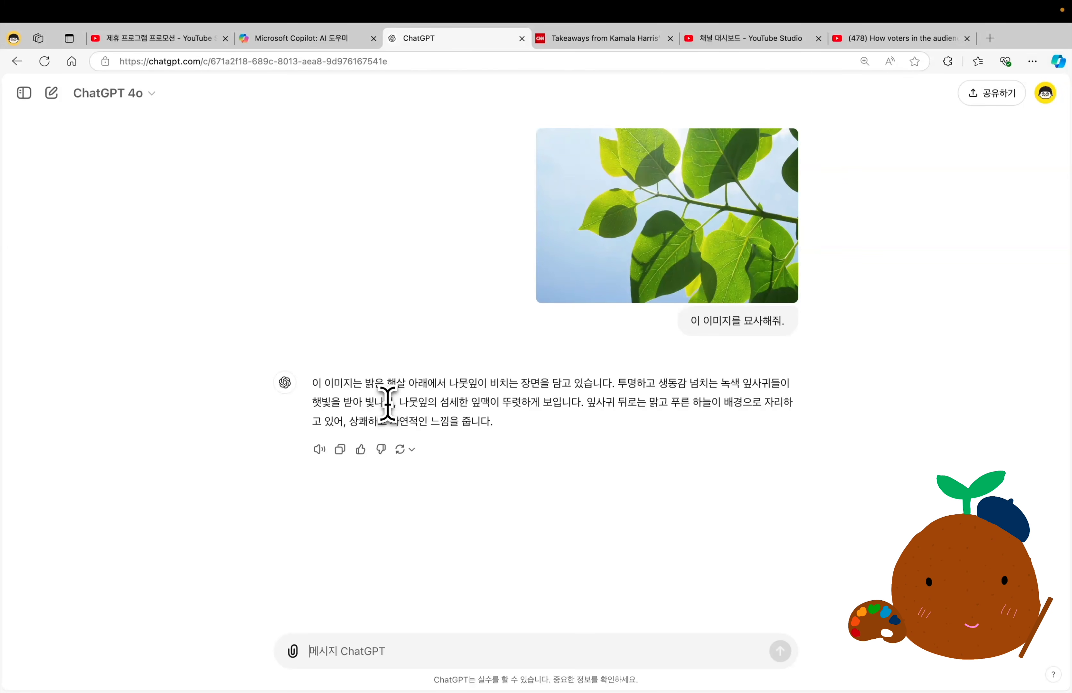
text(사계절 중 어떤 계절일까?)
key(Return)
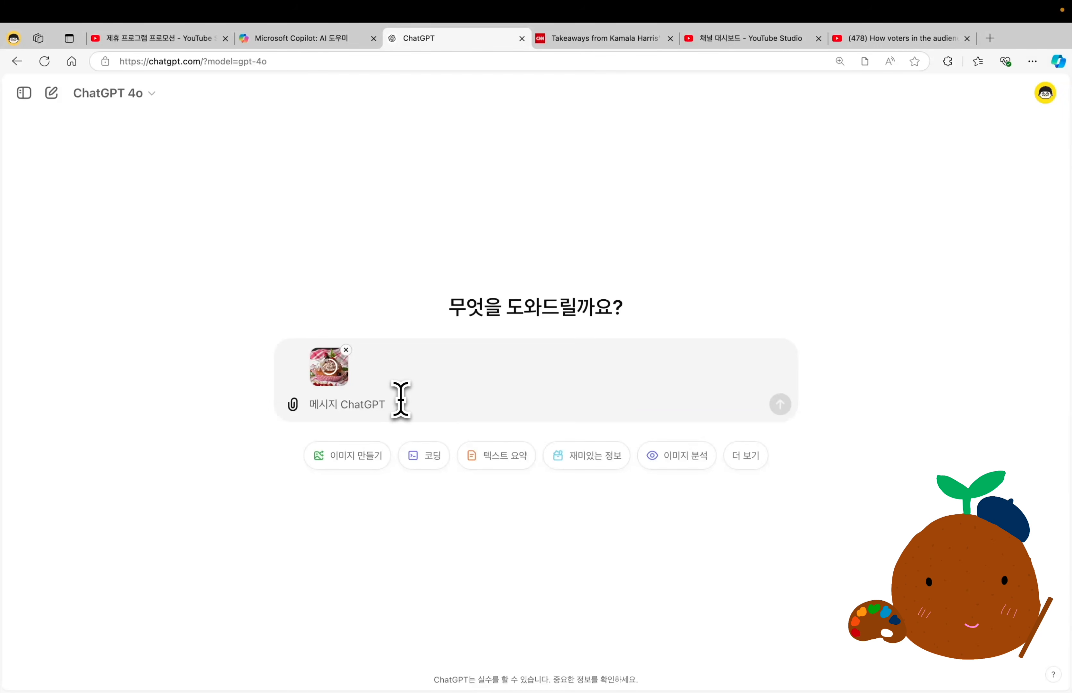
Send the attached muffin photo with the prompt "이건 우리 카페 신상인데, 홍보할수 있는 2줄 문구를 MZ 스타일로 만들어줘.".
text(이건 우리 카페 신상인데, 홍보할수 있는 2줄 문구를 MZ 스타일로 만들어줘.)
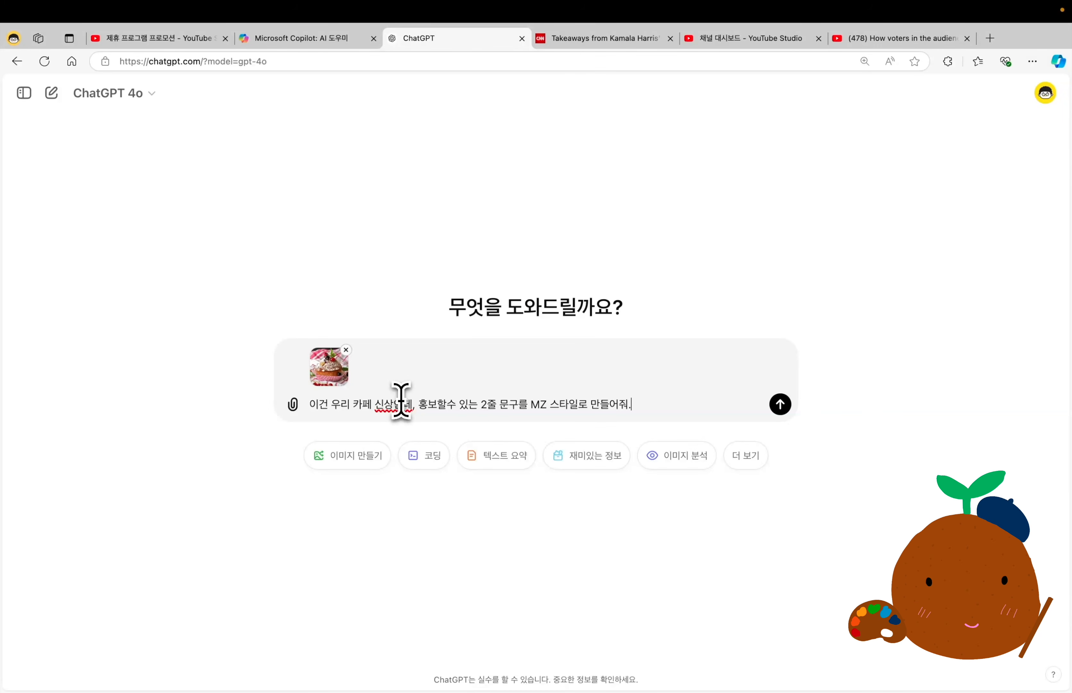
key(Return)
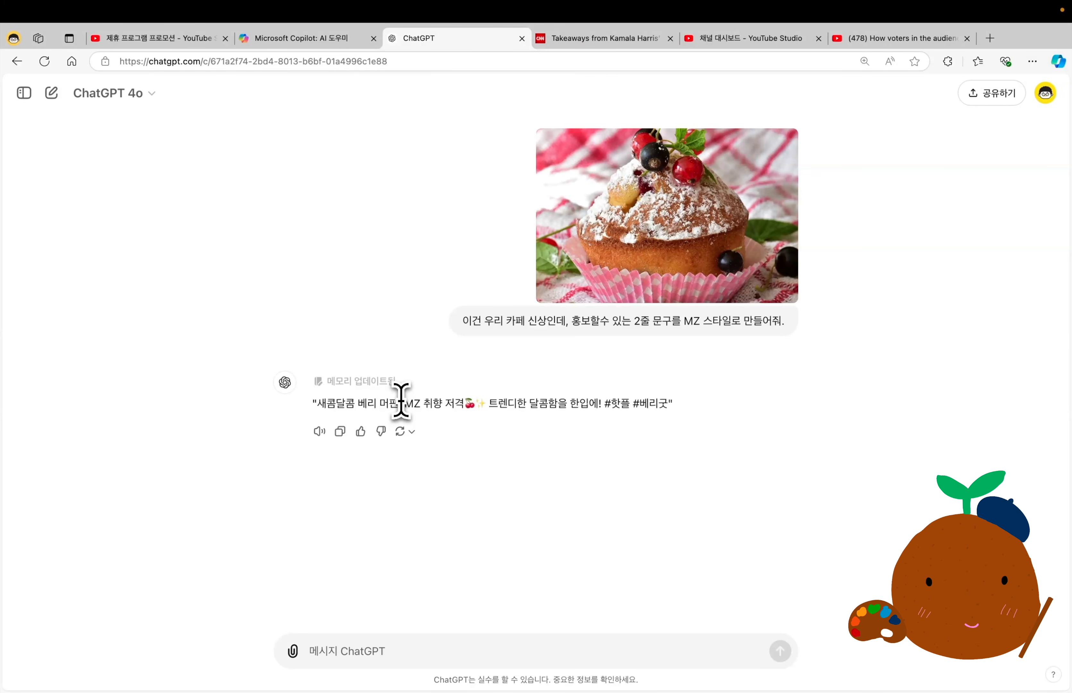
Send the two-line follow-up "10개를 알려줘." and "MZ 라는 단어를 직접적으로 사용하지 말아줘", and review the suggested muffin slogans.
text(10개를 알려줘.)
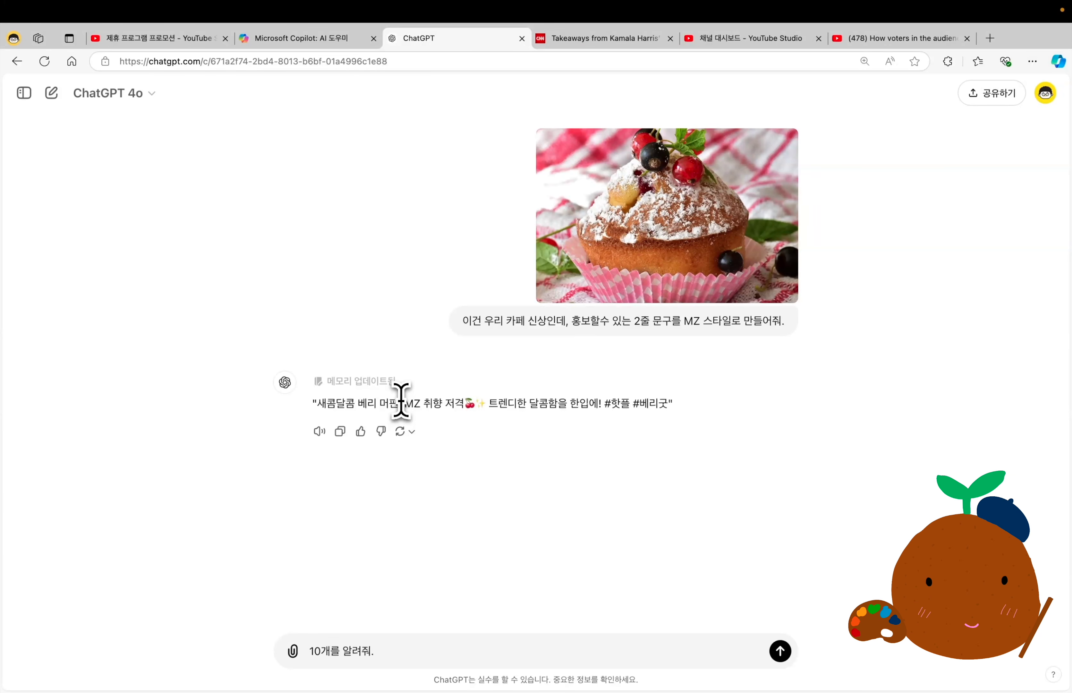
key(shift+Return)
text(MZ 라는 단어를 직접적으로 사용하지 말아줘)
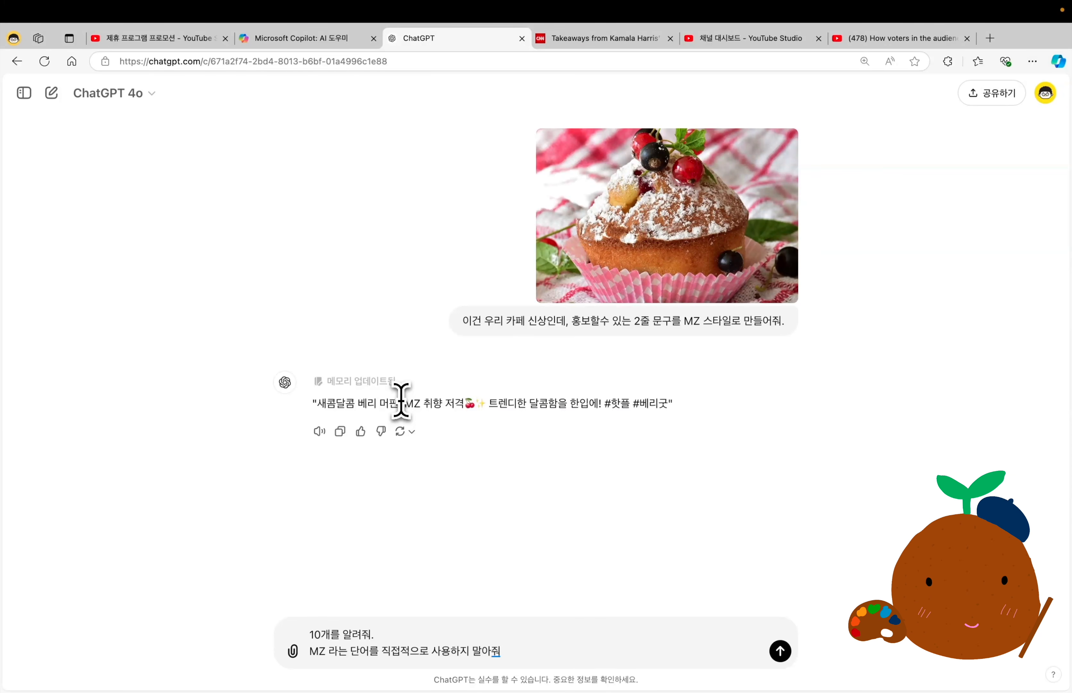
key(Return)
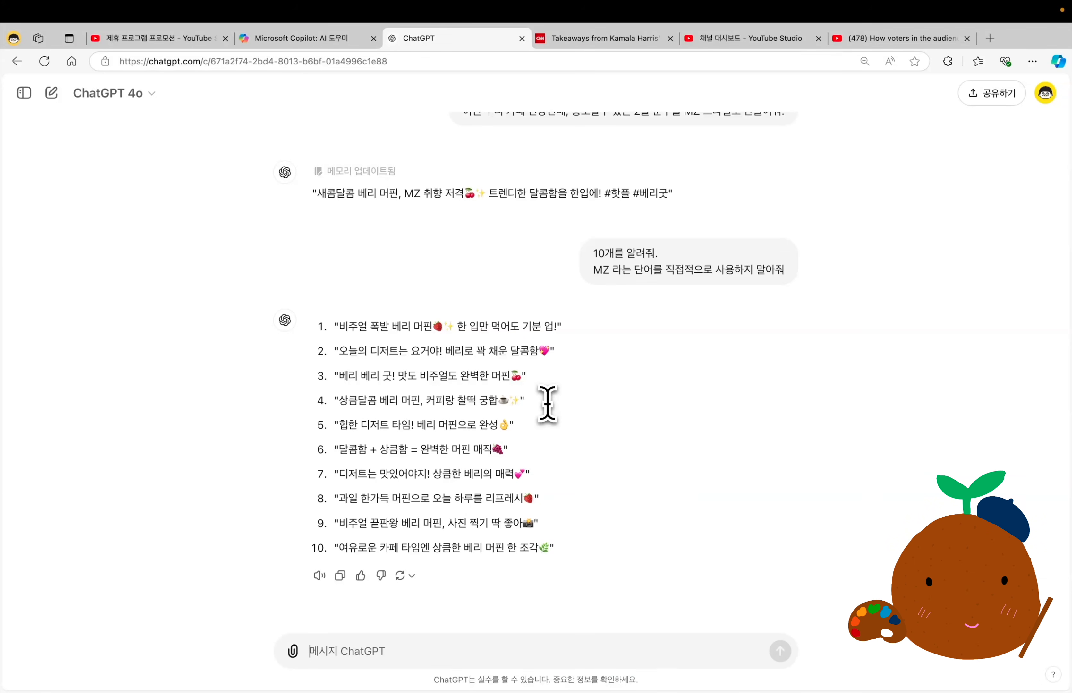
scroll(548, 404, up, 5)
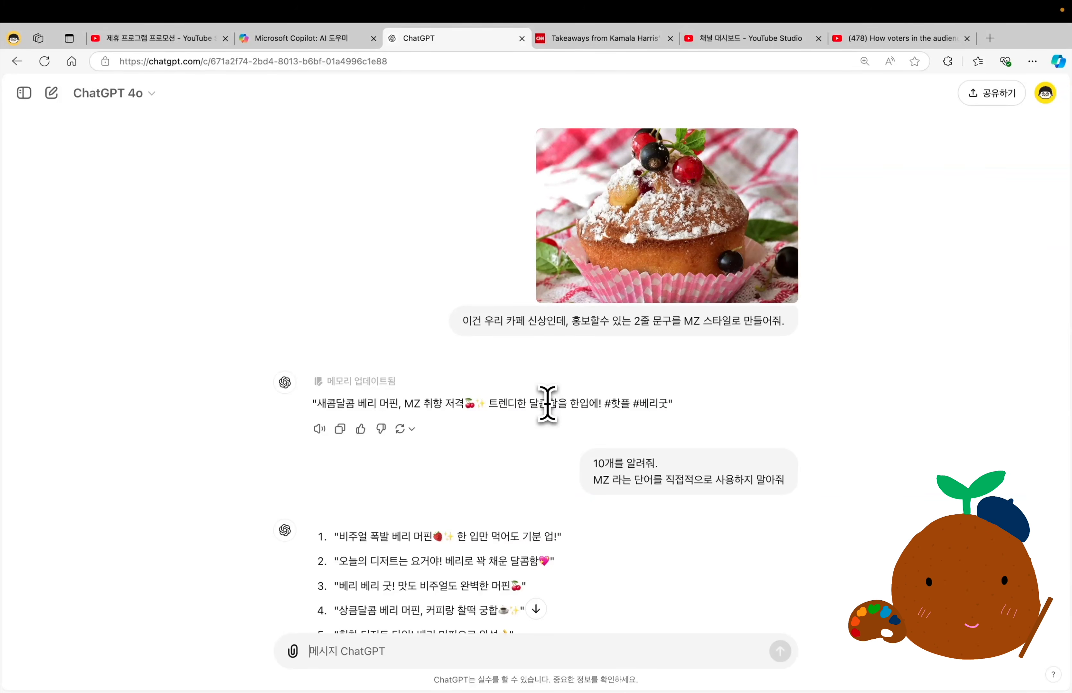
scroll(547, 404, down, 5)
scroll(548, 405, up, 5)
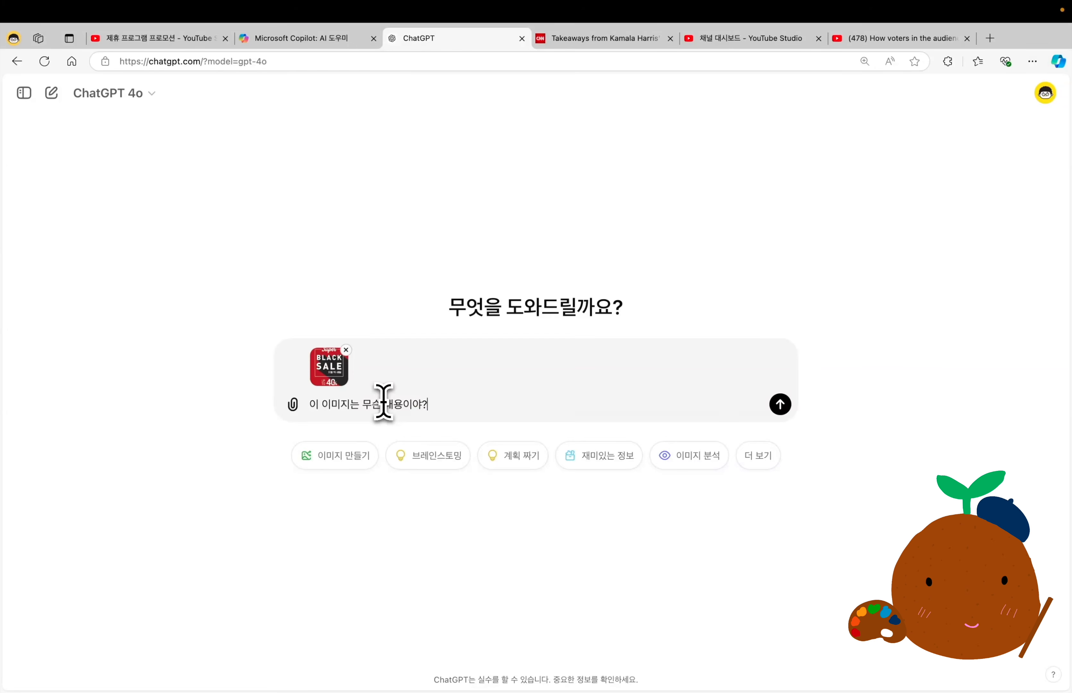
Send "010. 이미지 분석 (소스2).png" with "이 이미지는 무슨 내용이야?" and follow up with "이 이미지를 인스타그램에 올리려고 하는데, 홍보 문구를 작성해줘.".
key(Return)
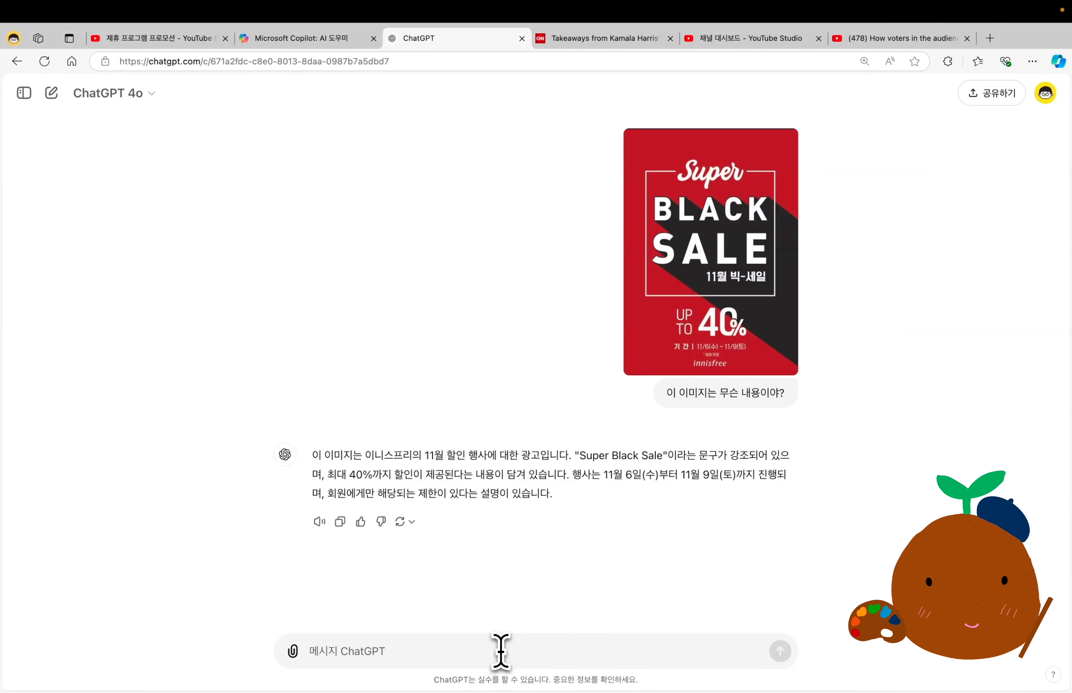
text(이 이미지를 인스타그램에 올리려고 하는데, 홍보 문구를 작성해줘.)
key(Return)
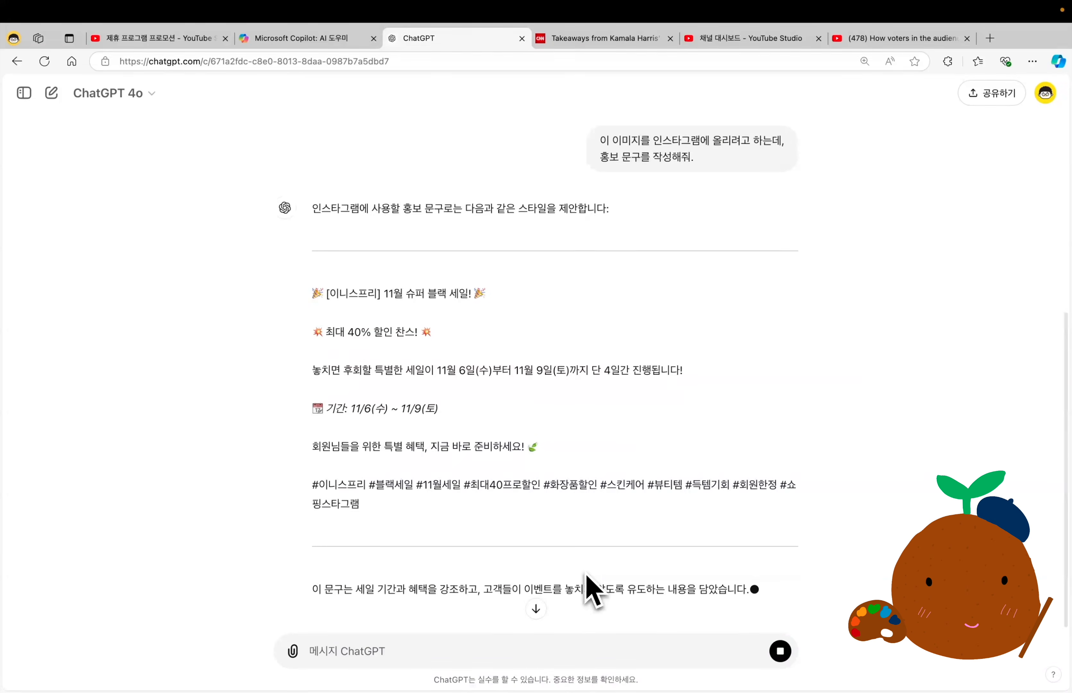
scroll(590, 591, down, 2)
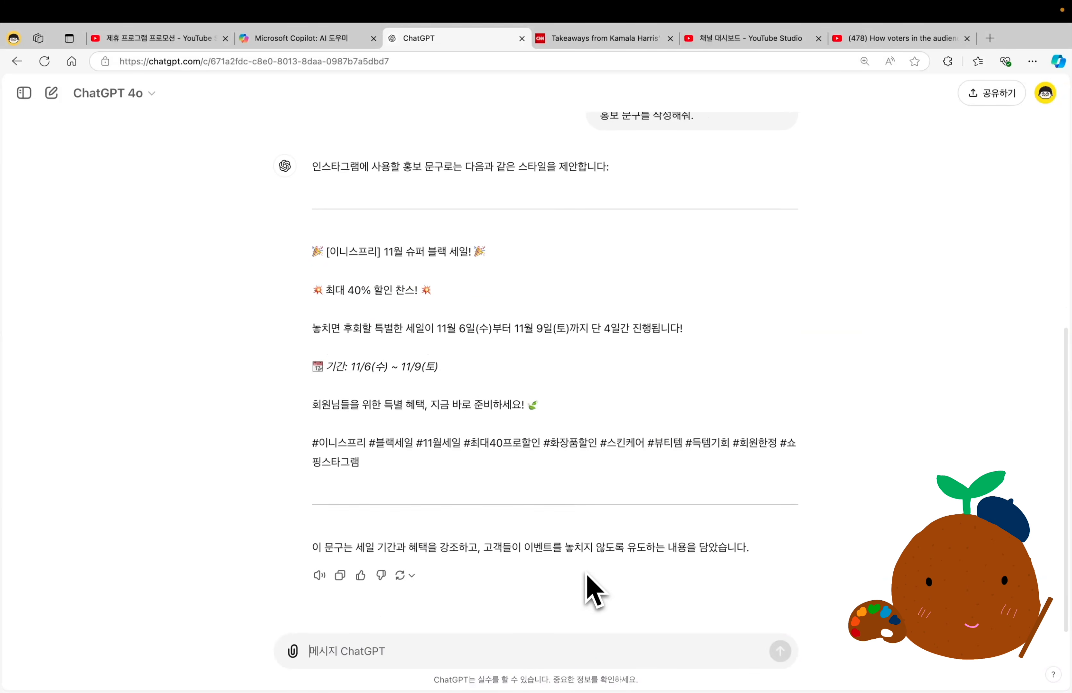
Send a follow-up prompt asking for five more Instagram promotional texts for the sale poster.
text(이런 스타일로 5개 더 만들어줘.)
key(Return)
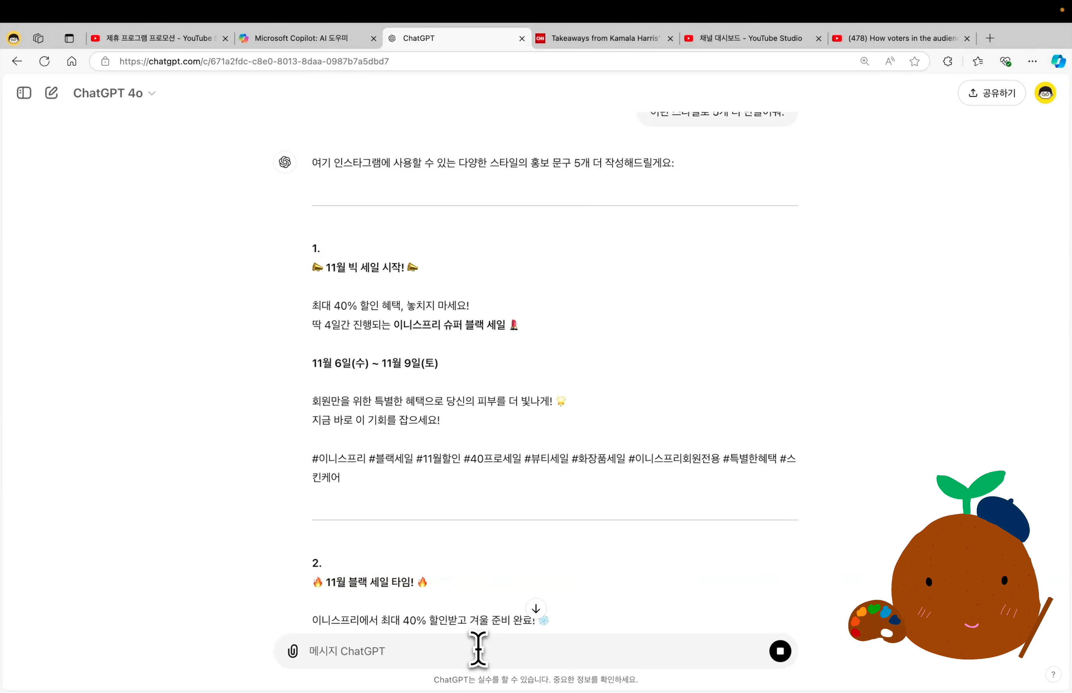
Read through the five additional Instagram promotional texts for the innisfree Black Sale.
scroll(637, 538, down, 3)
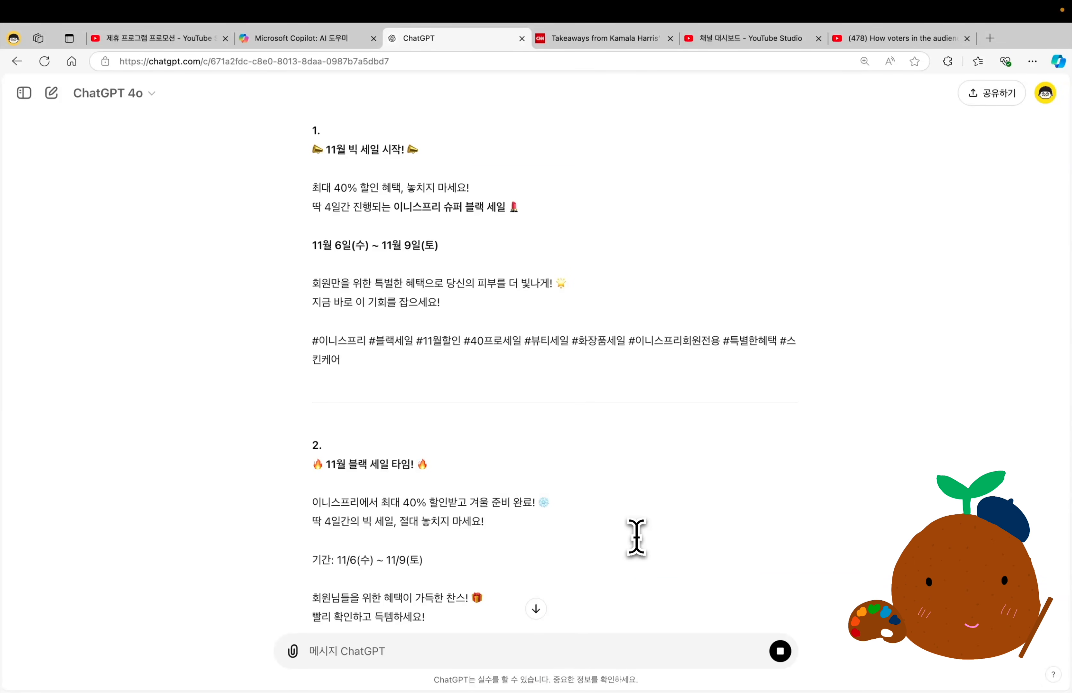
scroll(636, 537, down, 5)
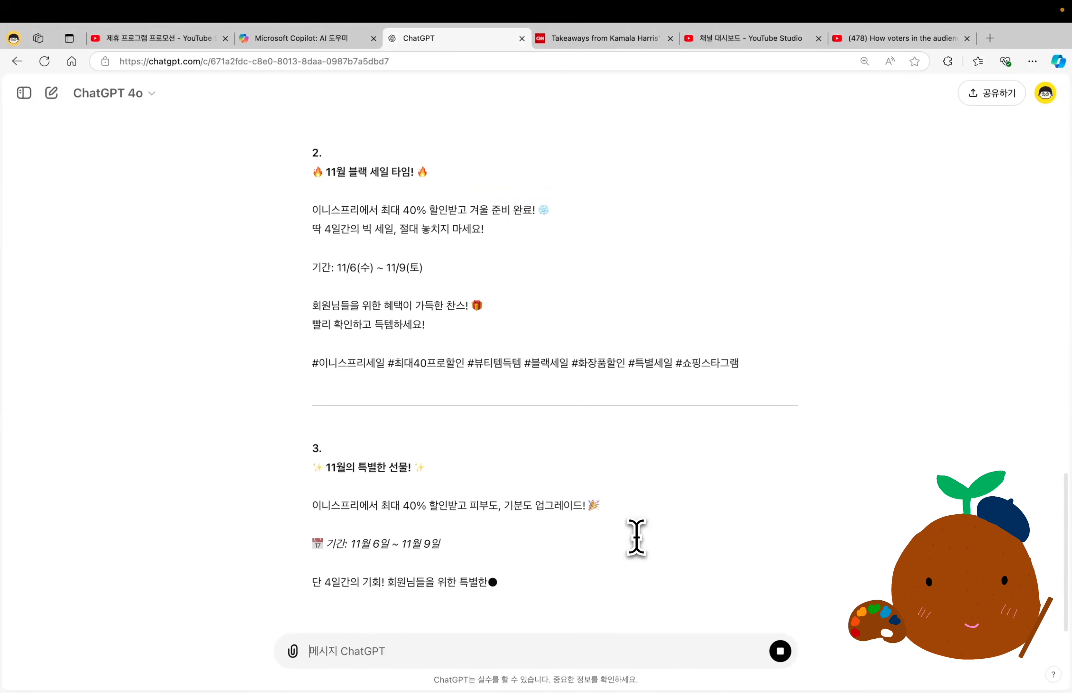
scroll(698, 335, up, 5)
scroll(699, 335, down, 7)
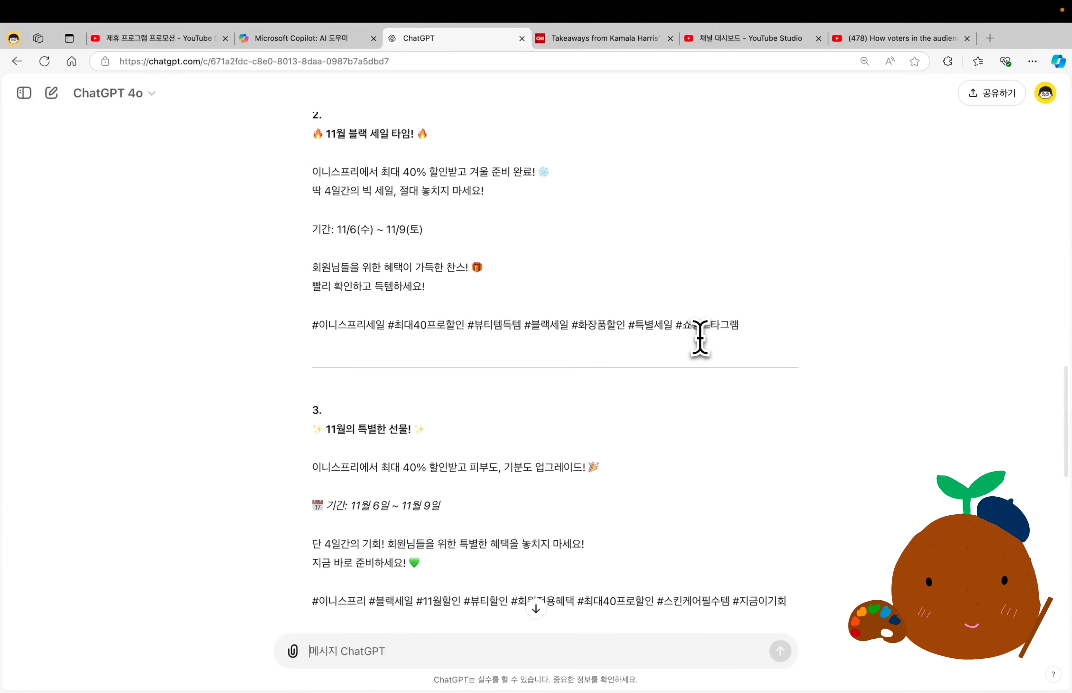
scroll(699, 338, down, 5)
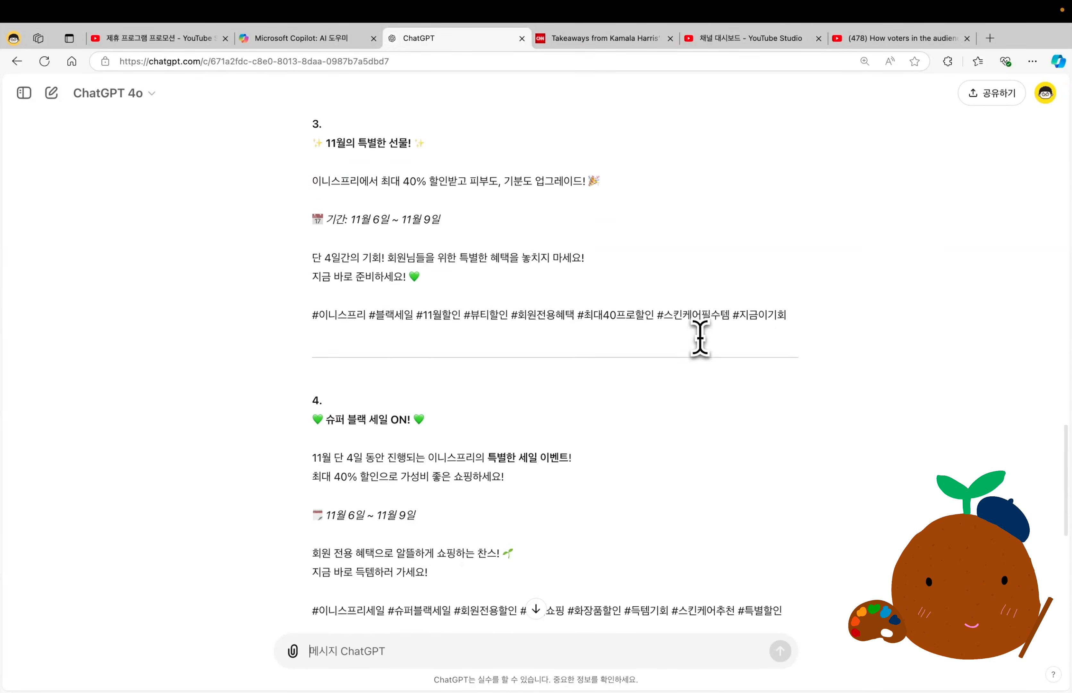
scroll(700, 338, down, 2)
scroll(699, 338, down, 3)
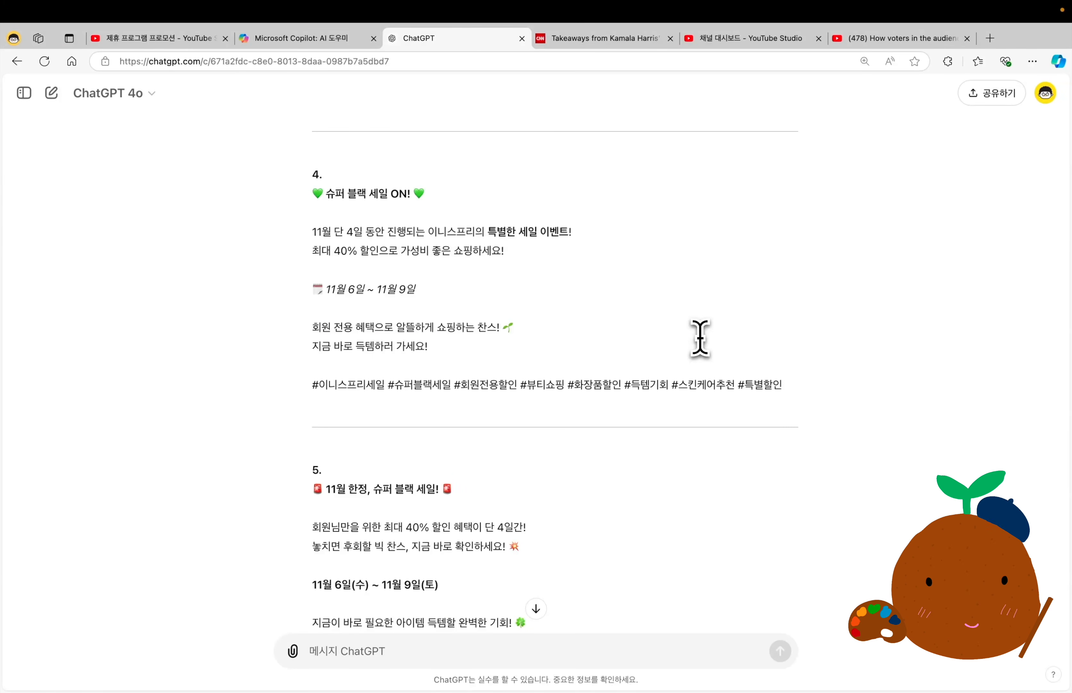
scroll(700, 338, down, 3)
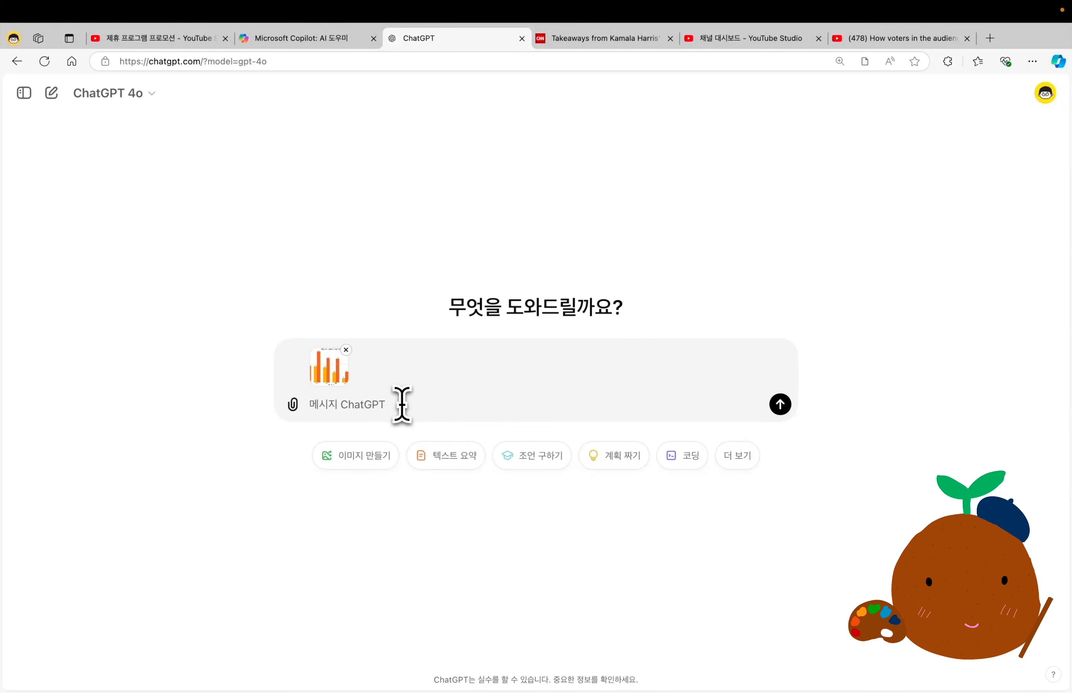
Send the attached bar chart with "이 이미지의 데이터를 표로 만들어줘." and request a graph with "이 표를 기반으로 위와 비슷한 그래프를 그려줘.".
text(이 이미지의 데이터를 표로 만들어줘.)
key(Return)
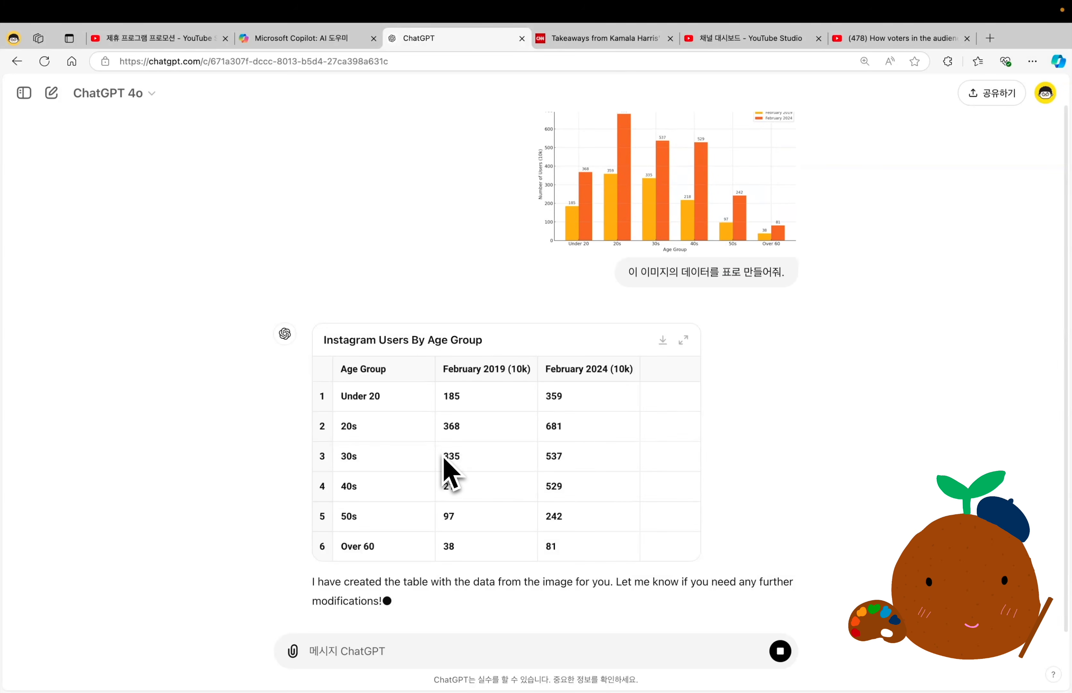
text(이 표를 기반으로 위와 비슷한 그래프를 그려줘.)
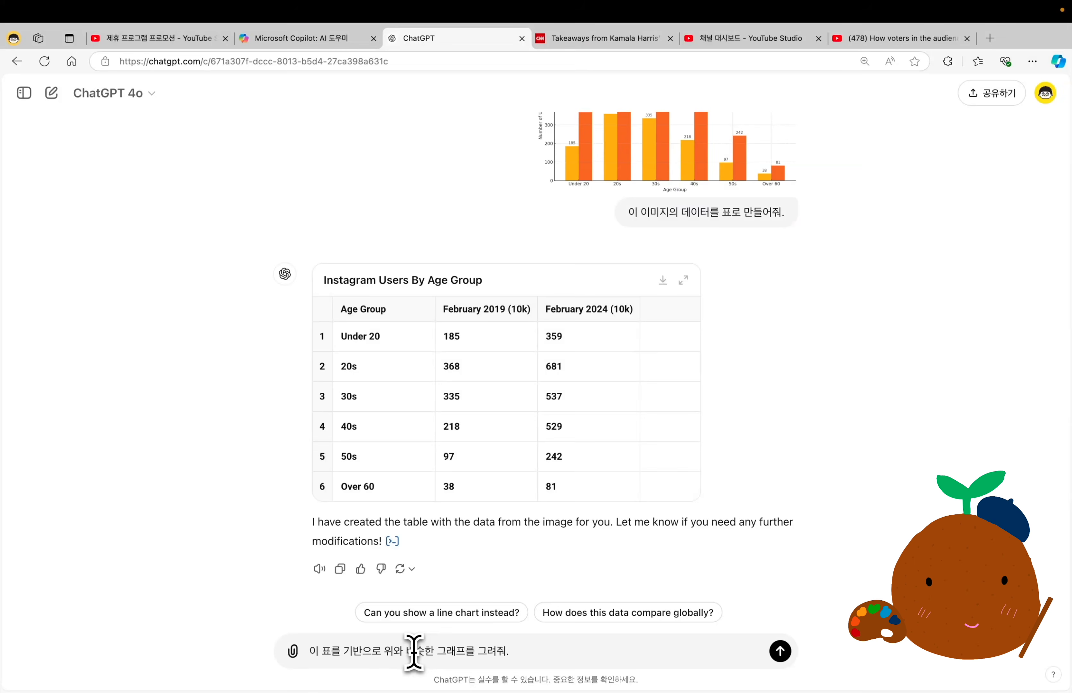
key(Return)
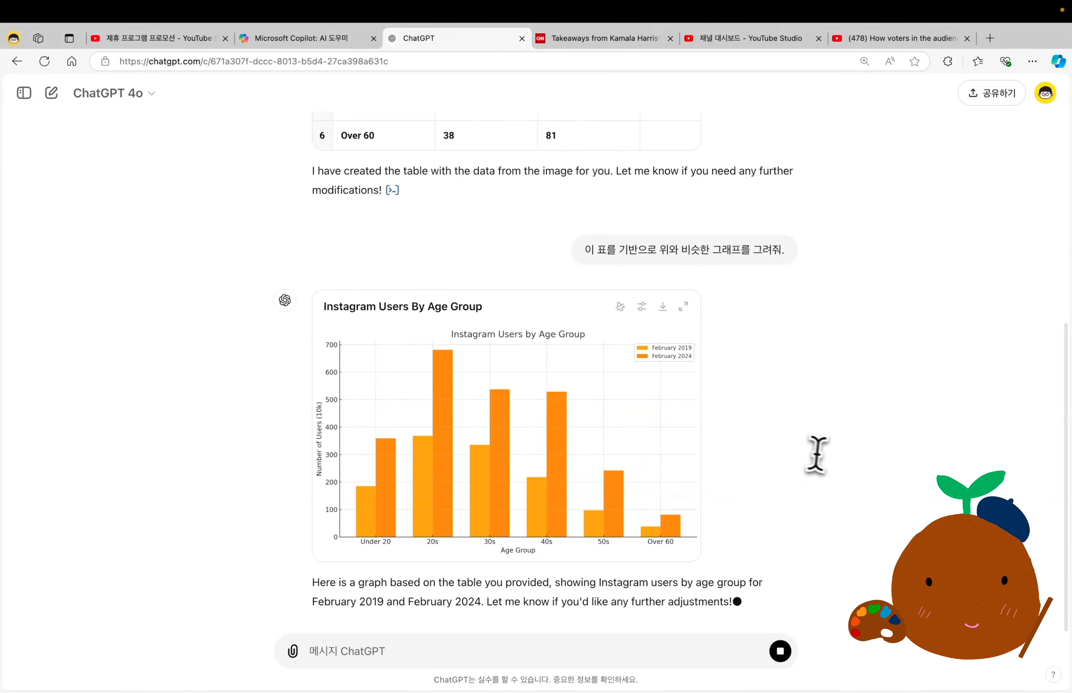
Compare the generated "Instagram Users By Age Group" graph with the original chart image, viewing each one enlarged.
scroll(715, 299, up, 10)
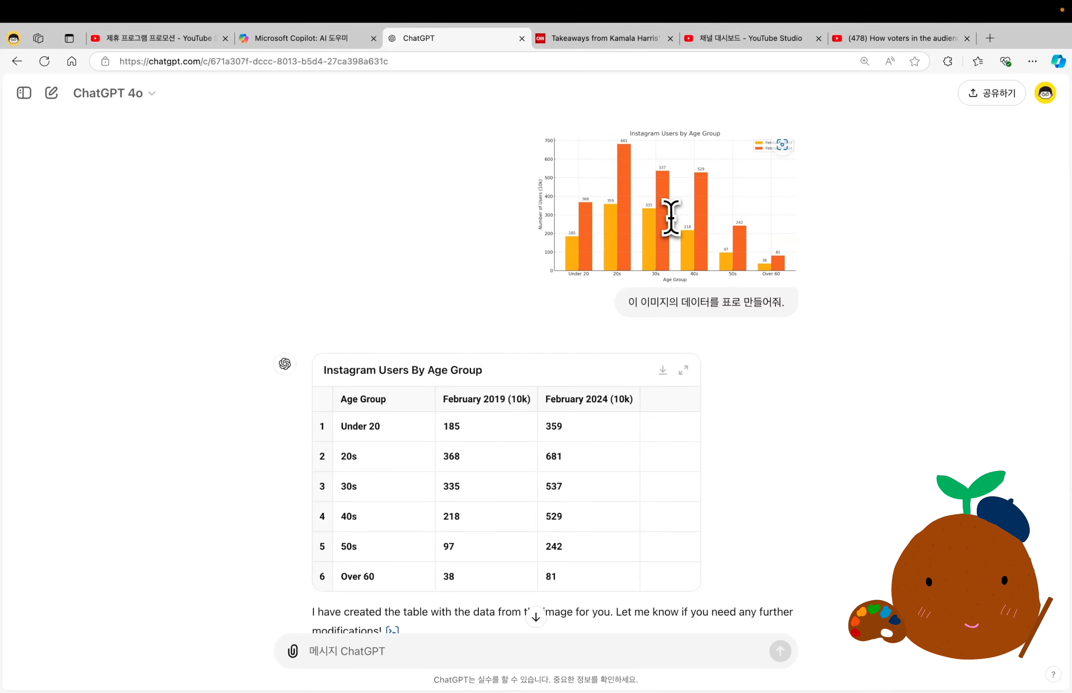
scroll(671, 217, down, 10)
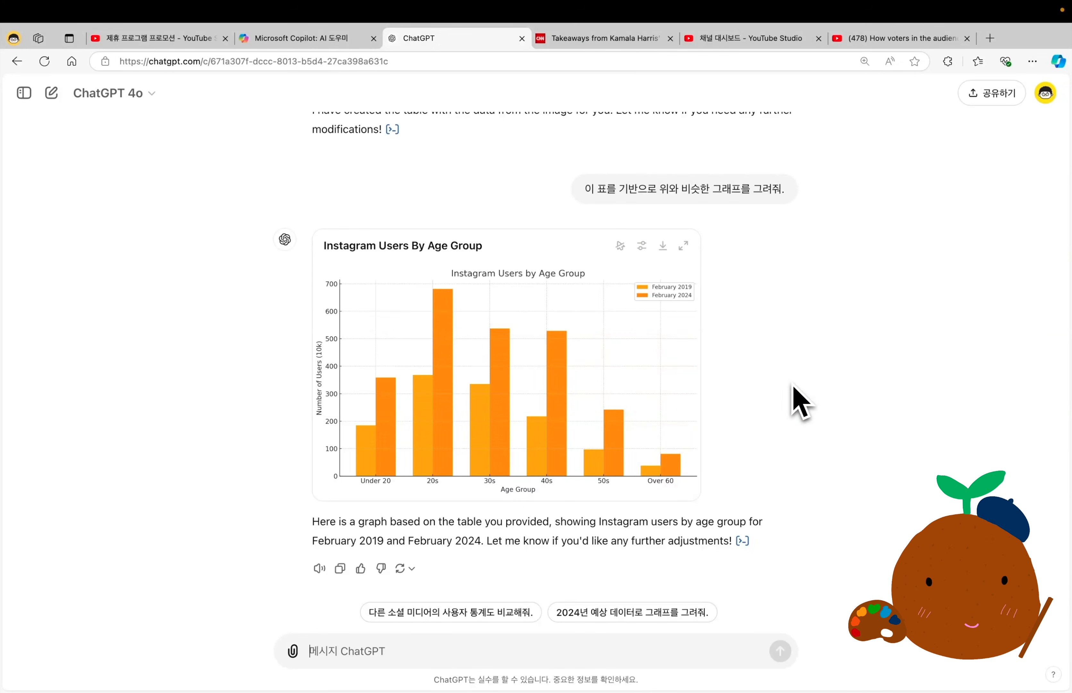
click(683, 246)
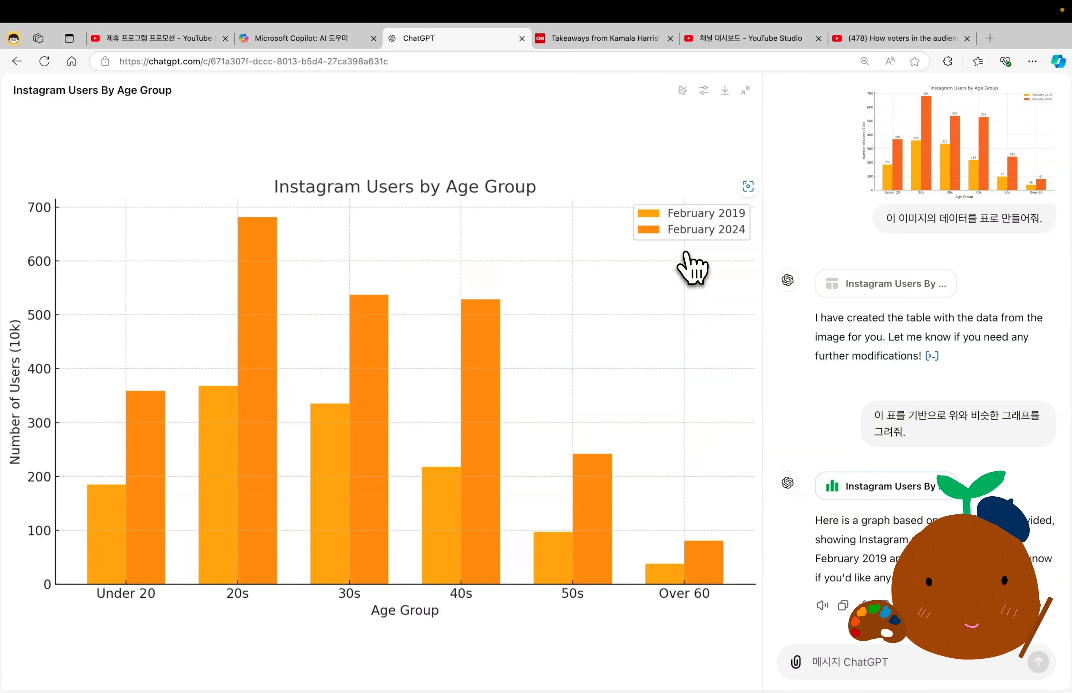
click(746, 90)
click(659, 215)
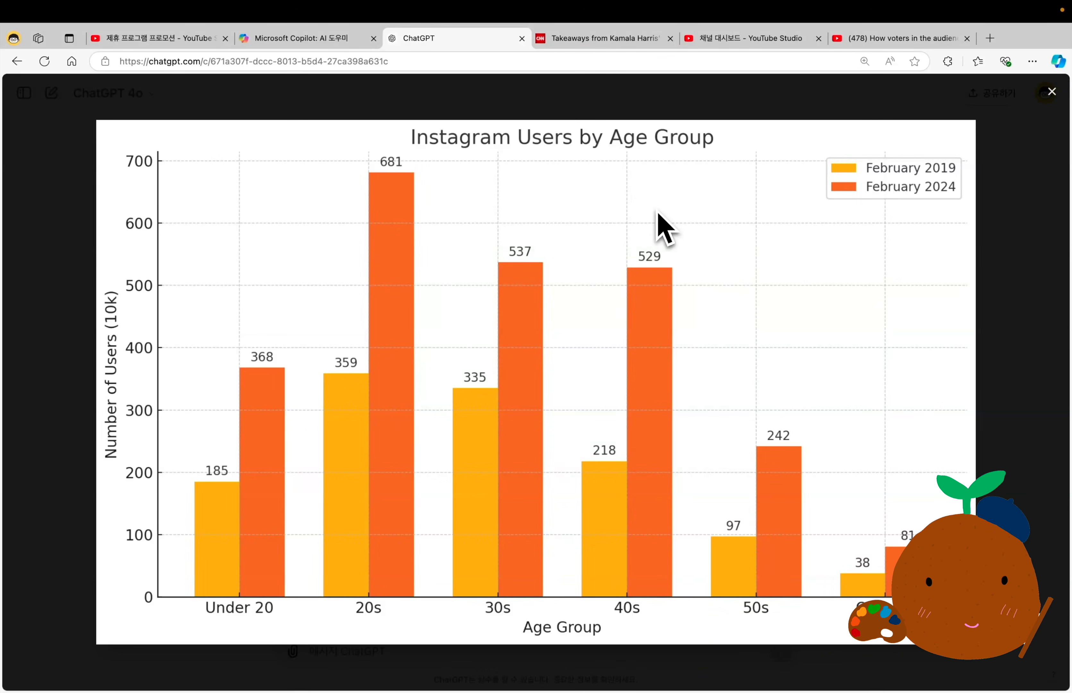
click(989, 158)
scroll(861, 297, down, 6)
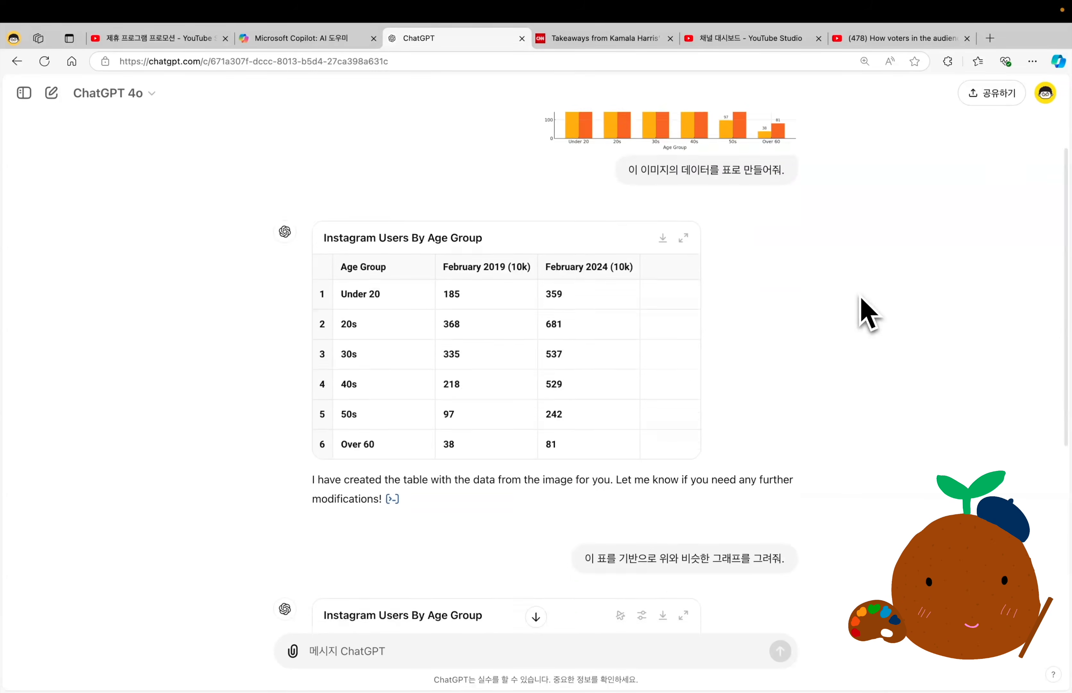
scroll(860, 298, down, 4)
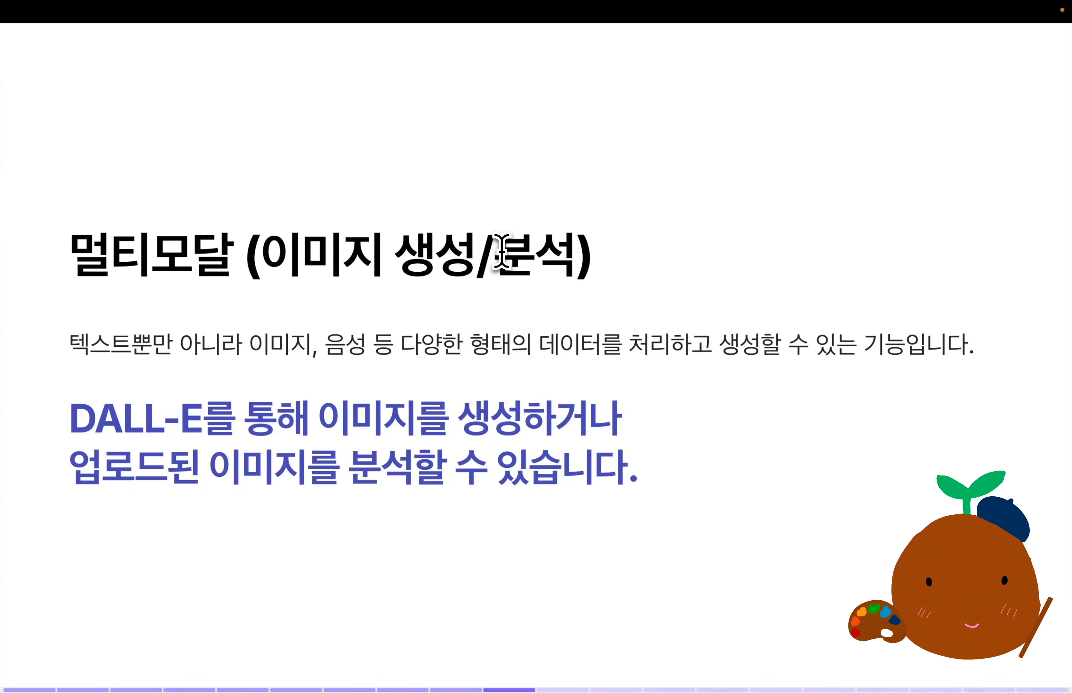
Switch to the multimodal slide and highlight "분석" and "이미지 생성" in its title.
drag(495, 252, 578, 252)
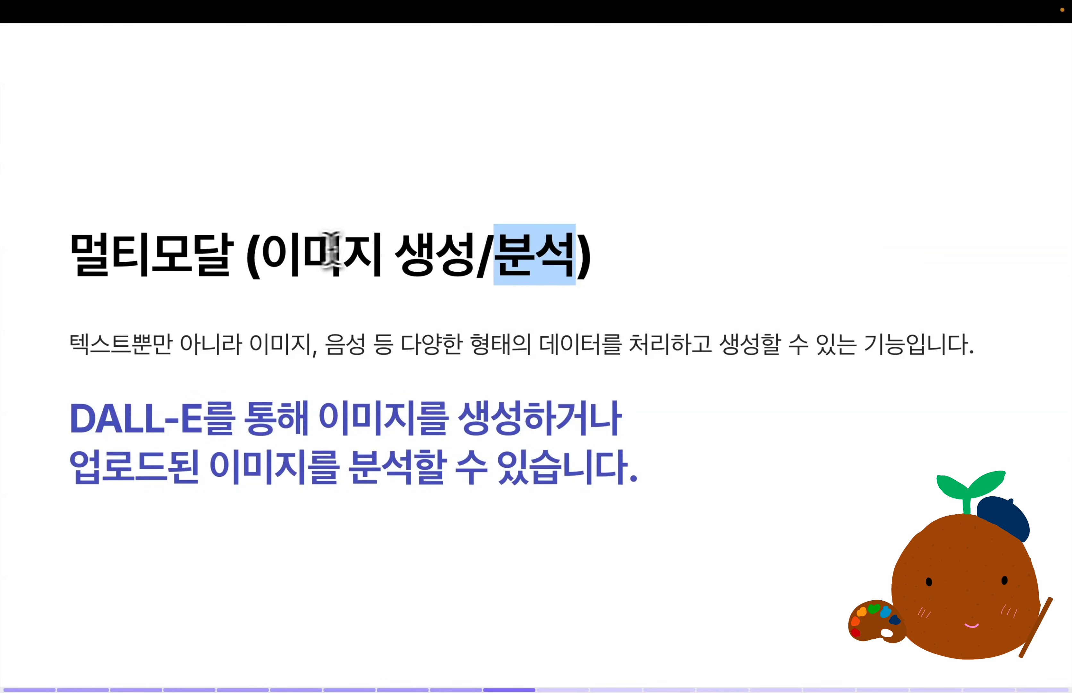
drag(260, 252, 466, 260)
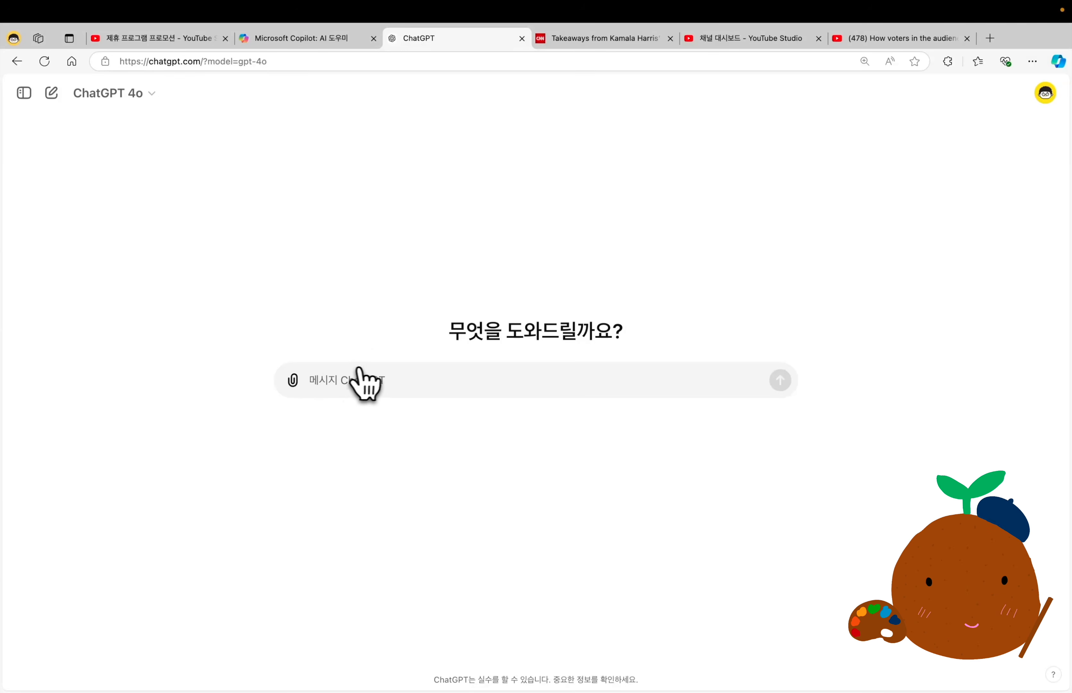
Send the prompt "귀여운 강아지를 그려줘." in a new ChatGPT chat to generate a puppy image.
text(귀여운 강아지를 그려줘.)
key(Return)
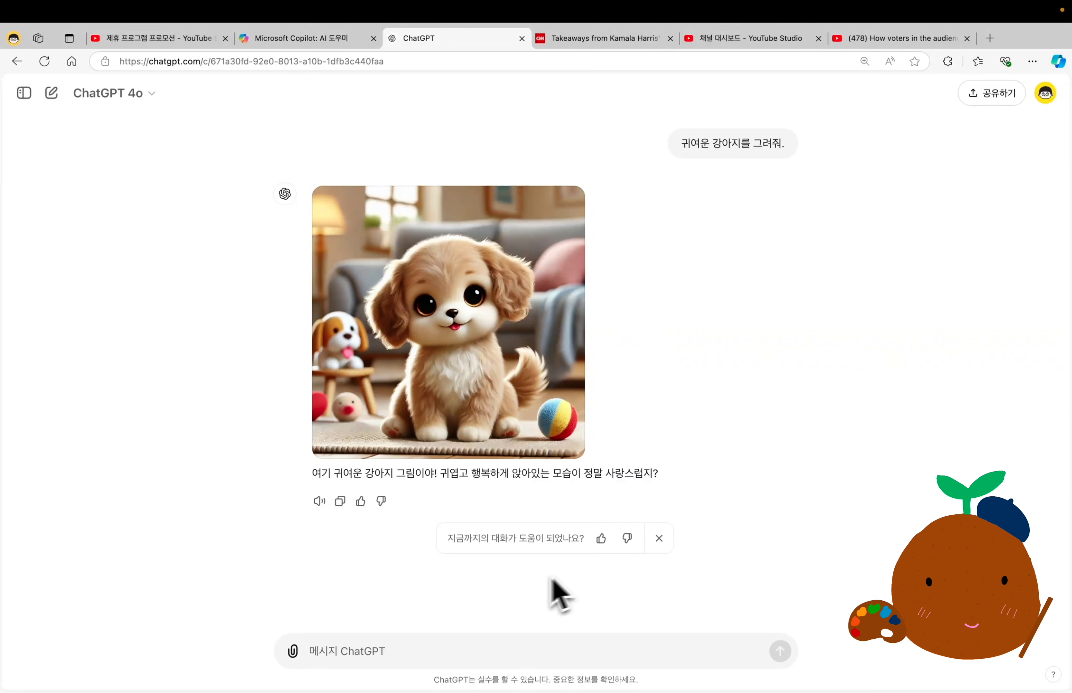
Draft the follow-up "다시 그려줘." without sending it, and highlight the original puppy prompt in the chat.
text(다시 그려줘.)
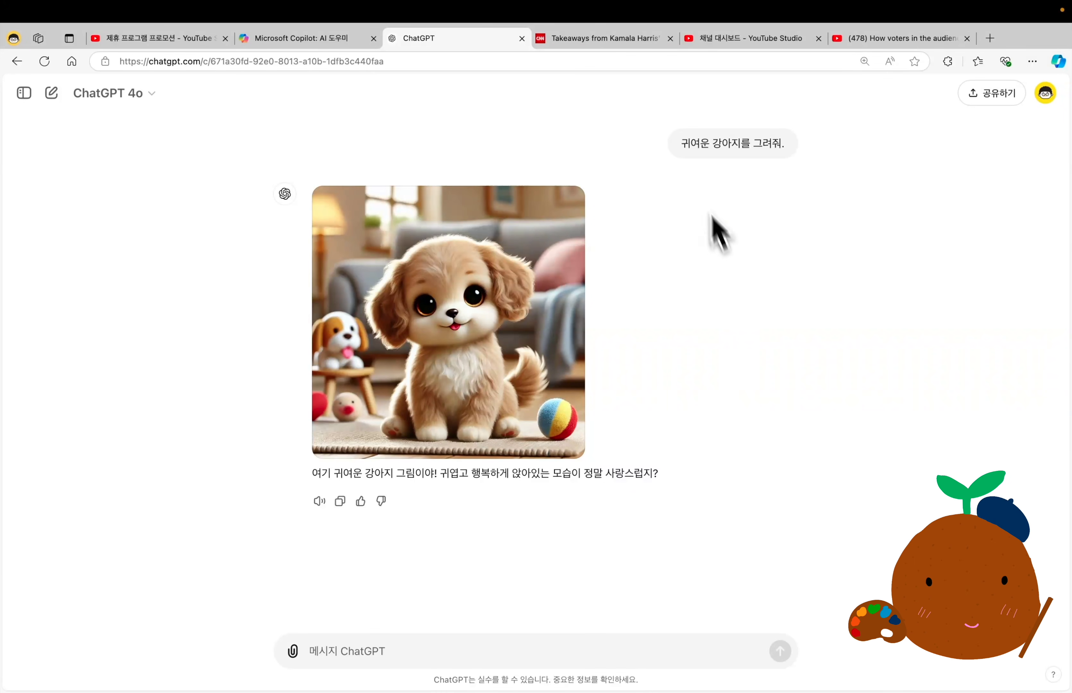
mouse_move(689, 150)
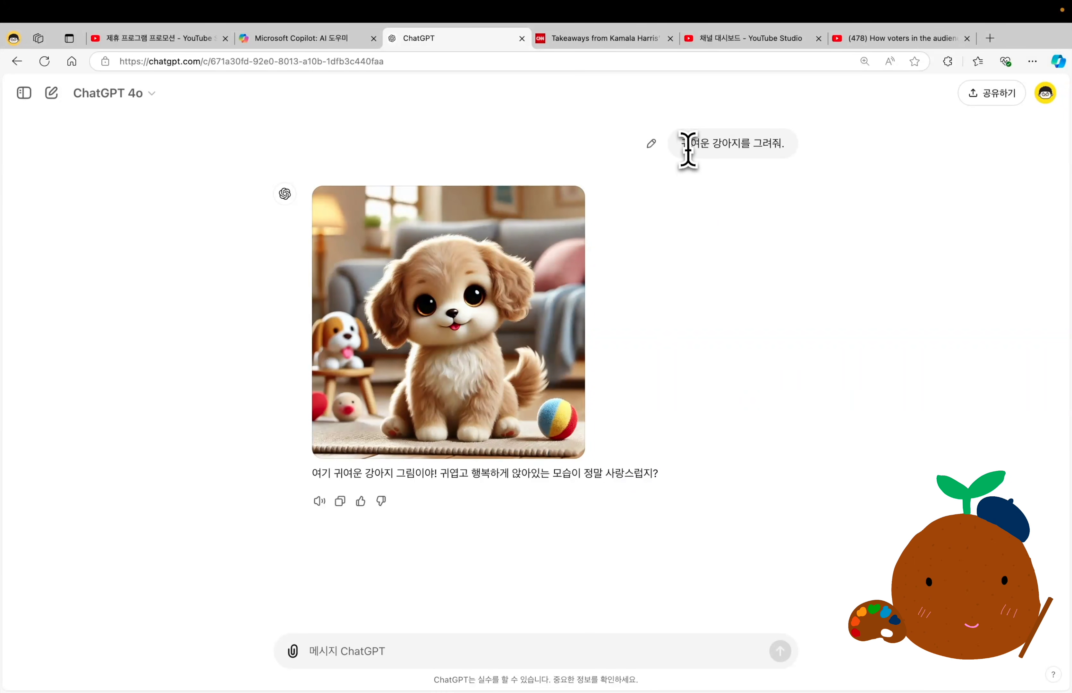
drag(682, 147, 788, 149)
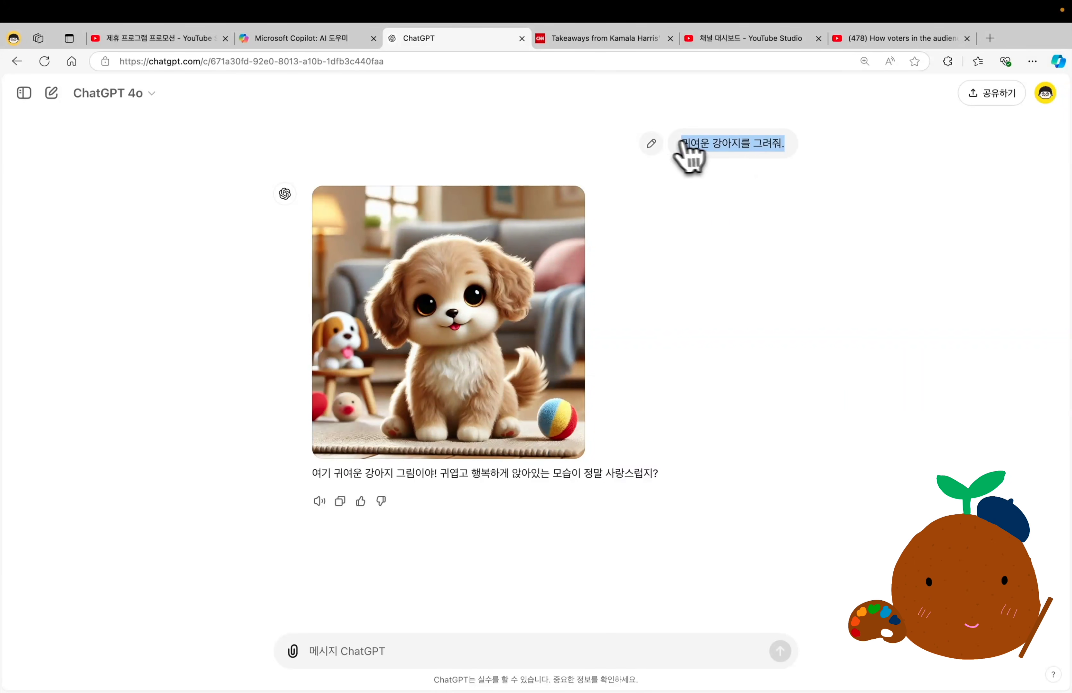
Resend the puppy prompt "귀여운 강아지를 그려줘." unchanged to regenerate the image, and compare the new version with the first.
click(652, 145)
click(774, 194)
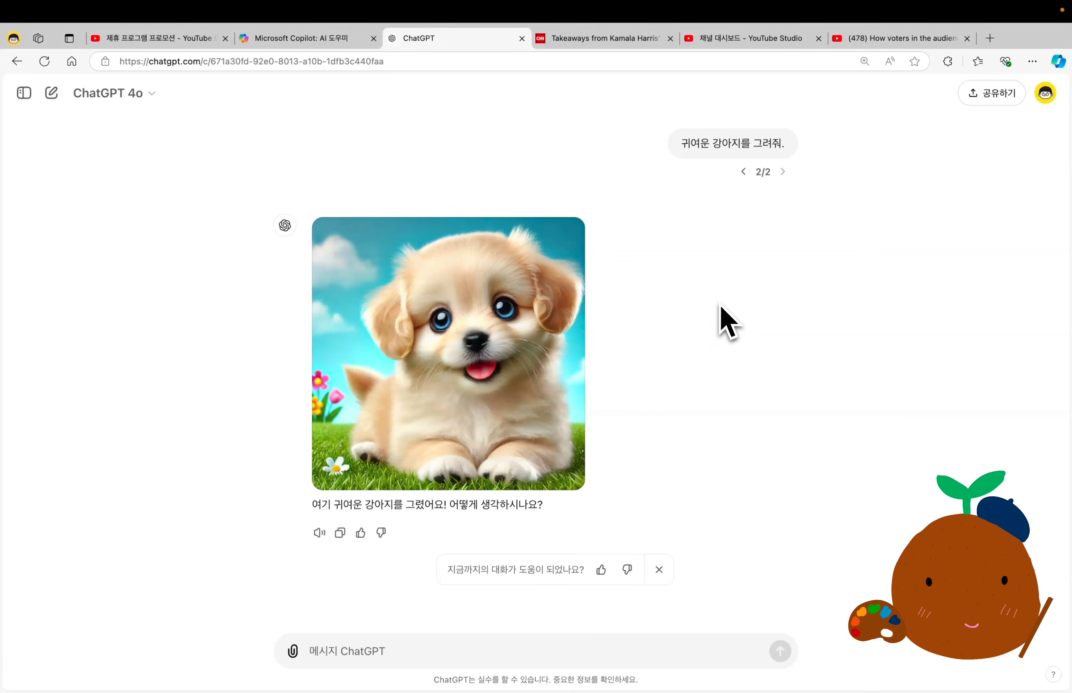
click(743, 172)
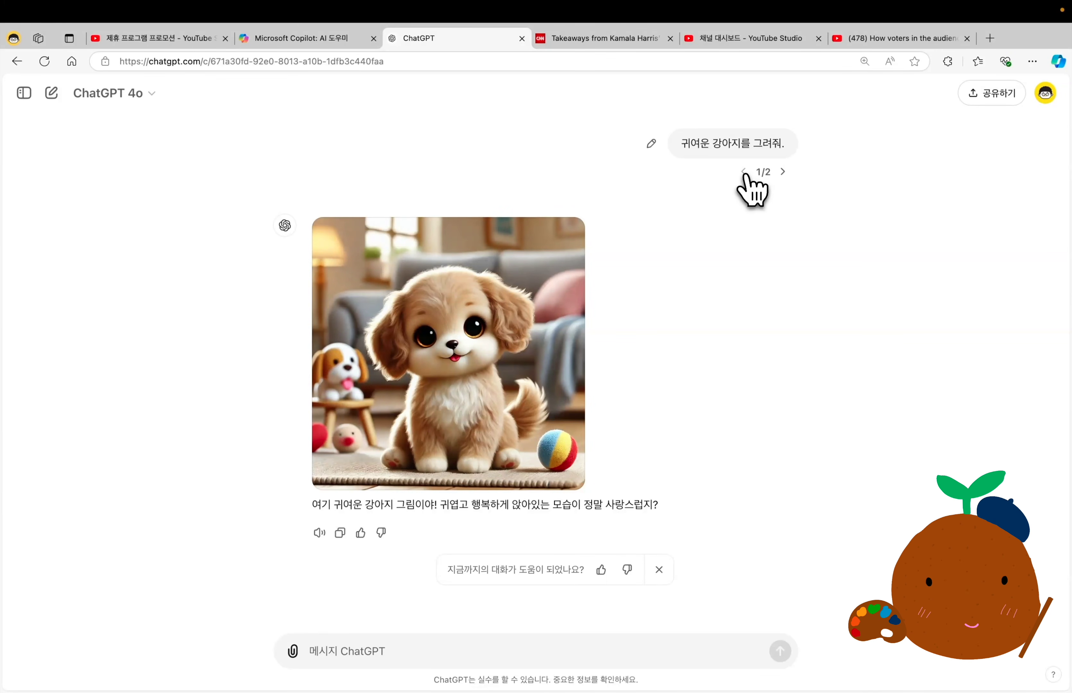
click(784, 172)
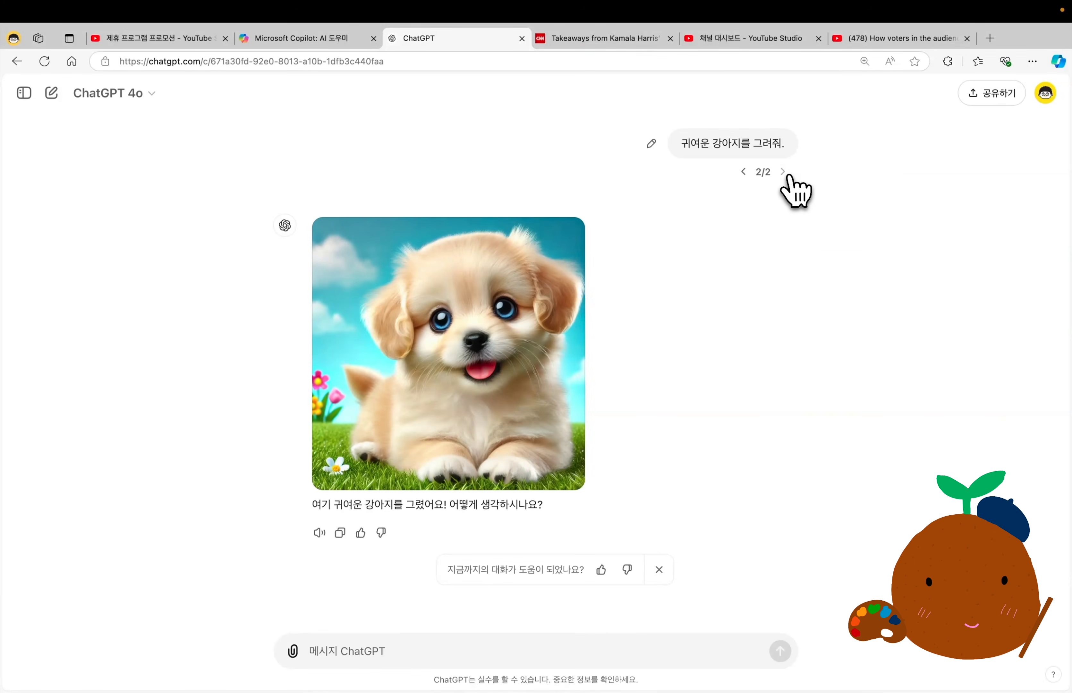
click(744, 172)
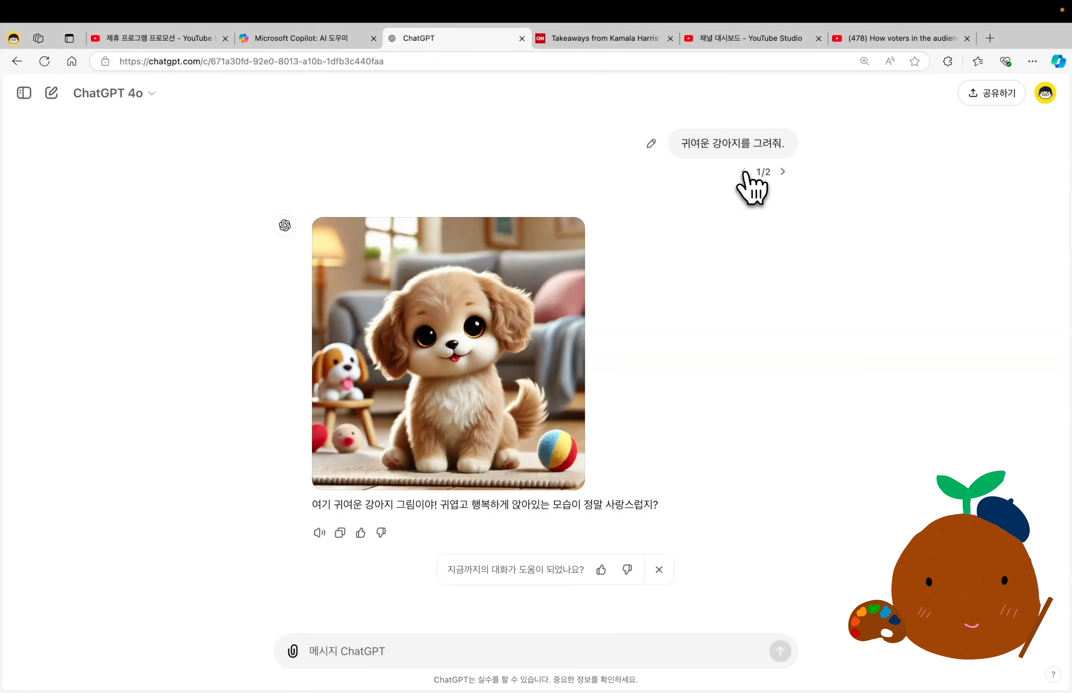
click(783, 171)
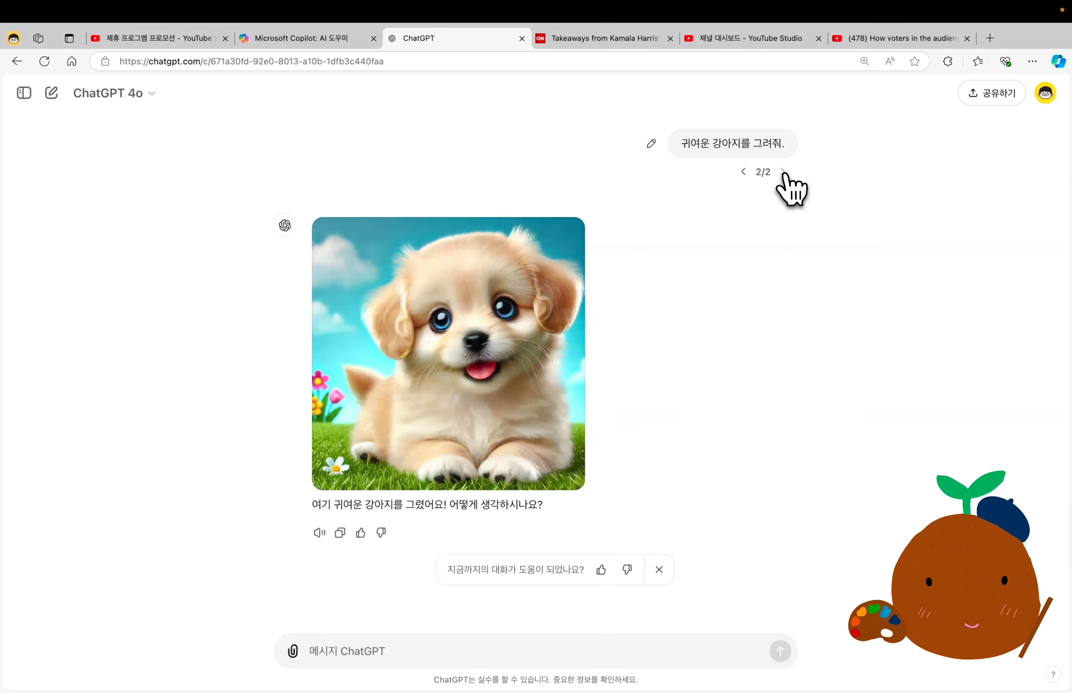
Send the prompt "들판을 뛰어다니는 흰색 아기 불독을 일본 애니메이션 스타일로 귀엽게 그려줘." and resend it unchanged for a second version.
click(365, 651)
text(들판을 뛰어다니는 흰색 아기 불독을 일본 애니메이션 스타일로 귀엽게 그려줘.)
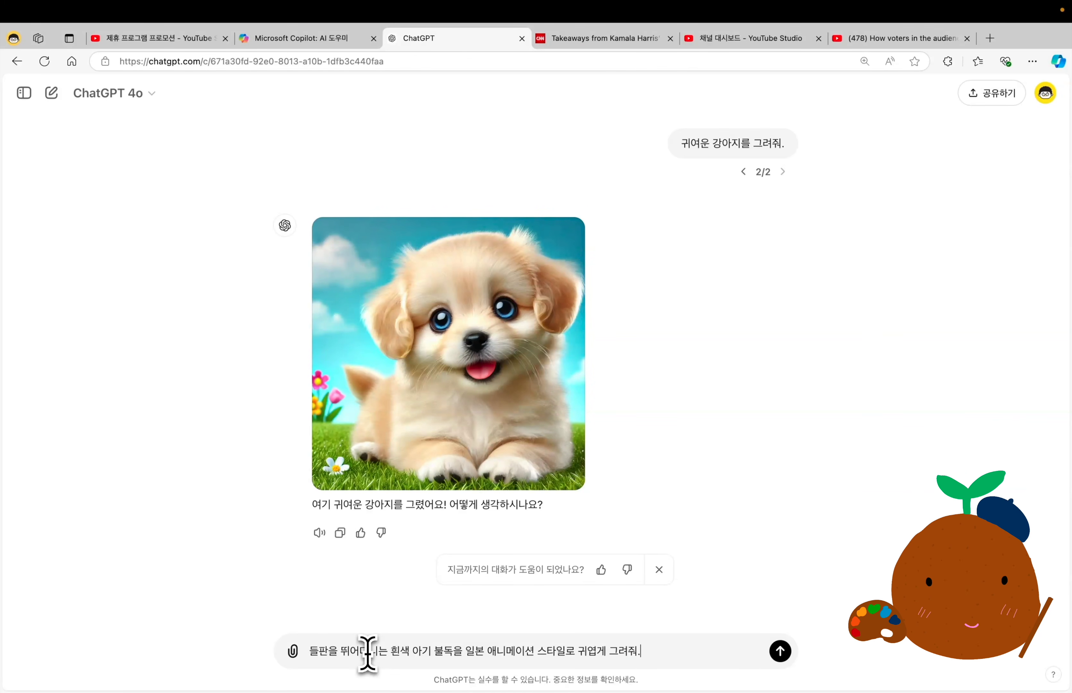
key(Return)
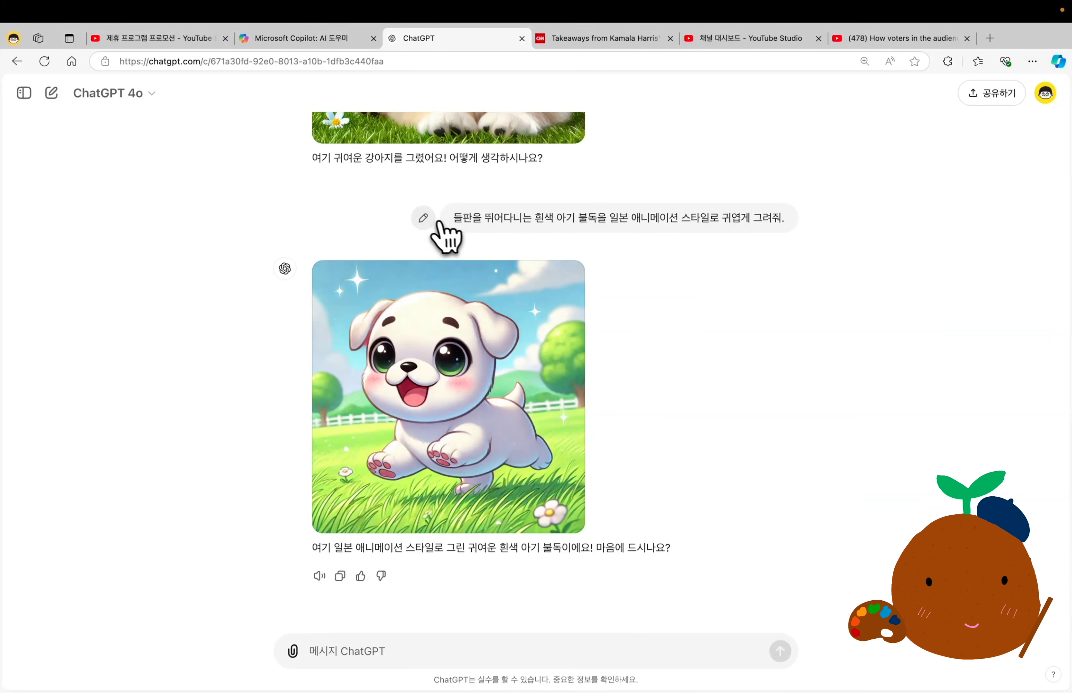
click(430, 220)
click(771, 212)
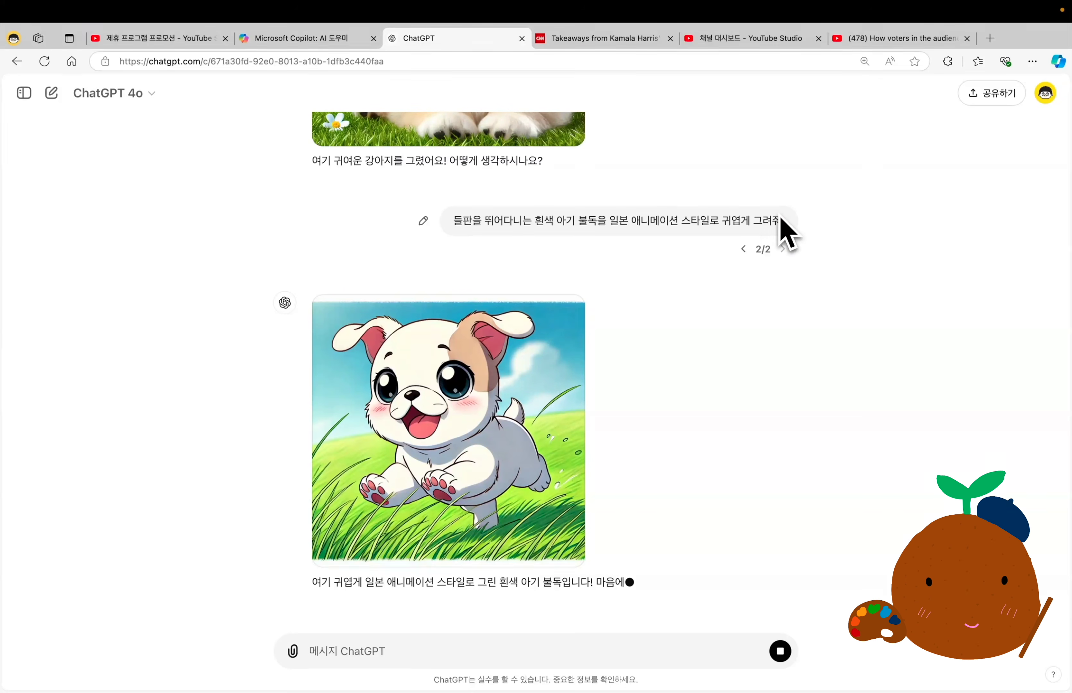
Compare the two versions of the puppy image and of the anime bulldog image, ending on the second bulldog version.
click(744, 249)
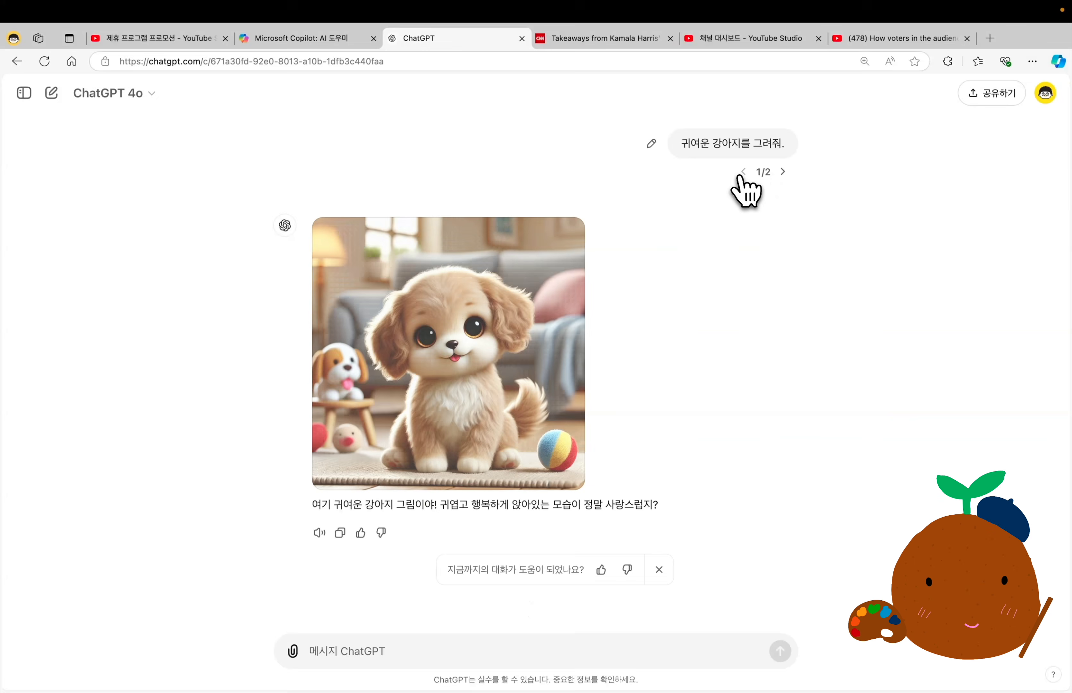
click(782, 173)
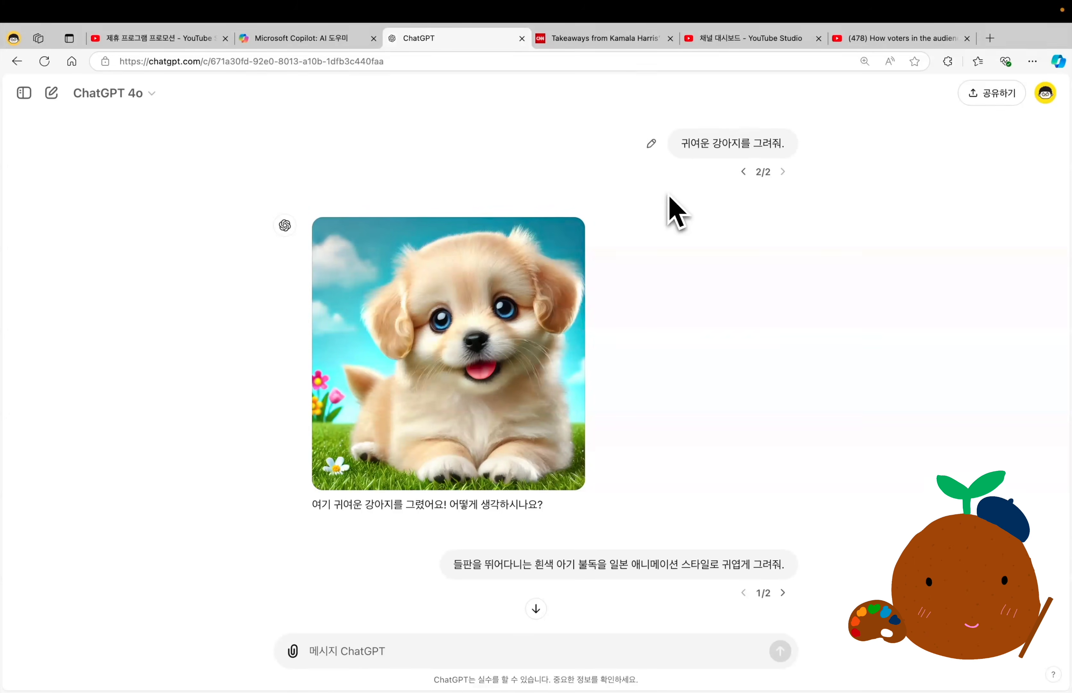
scroll(721, 211, down, 8)
click(783, 213)
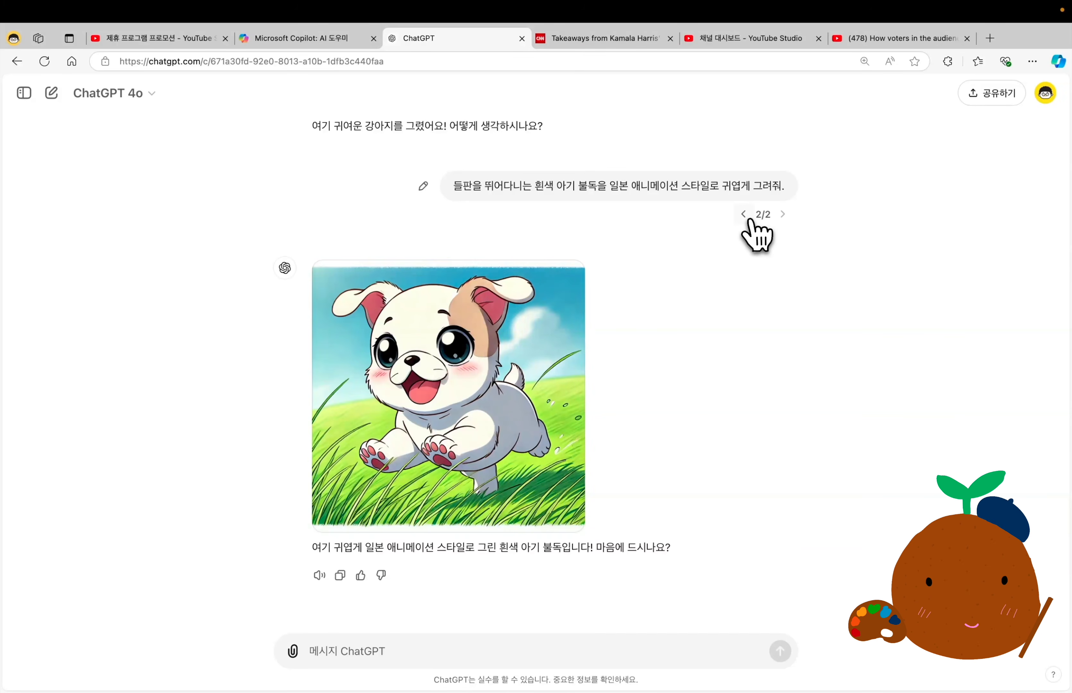
click(745, 216)
click(783, 215)
click(744, 214)
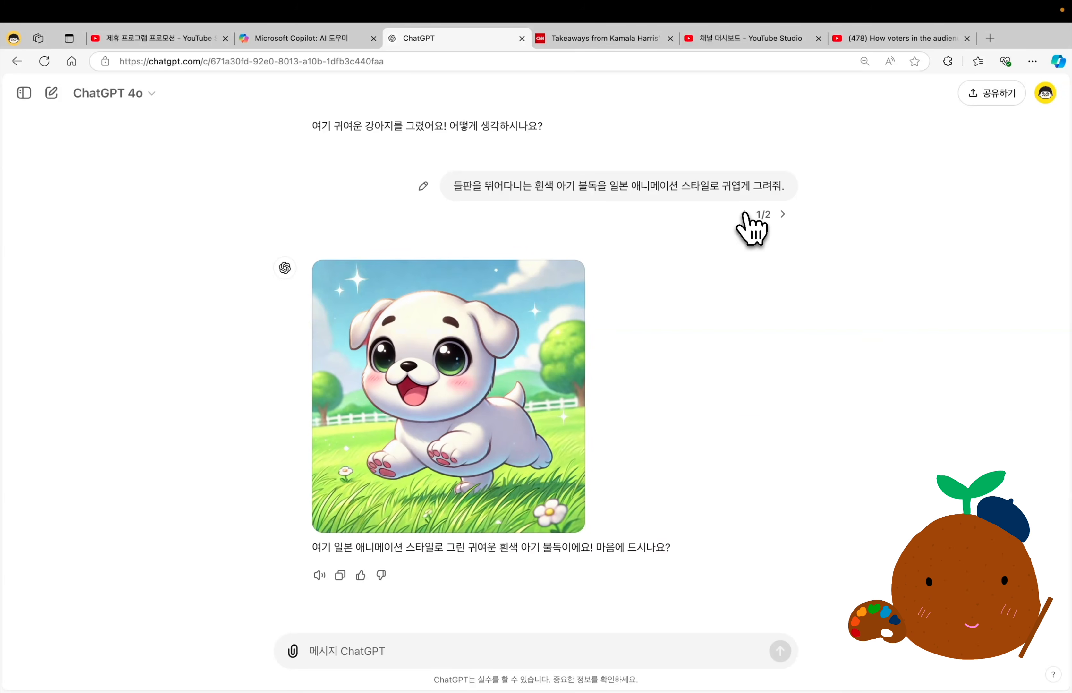
click(783, 215)
click(745, 215)
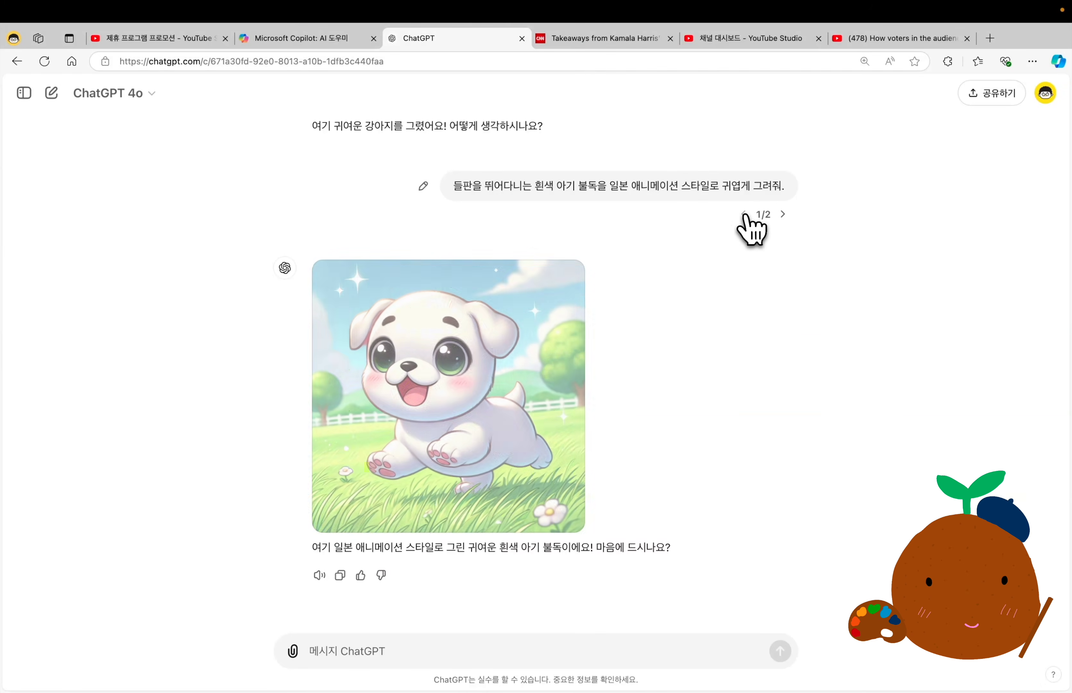
click(783, 214)
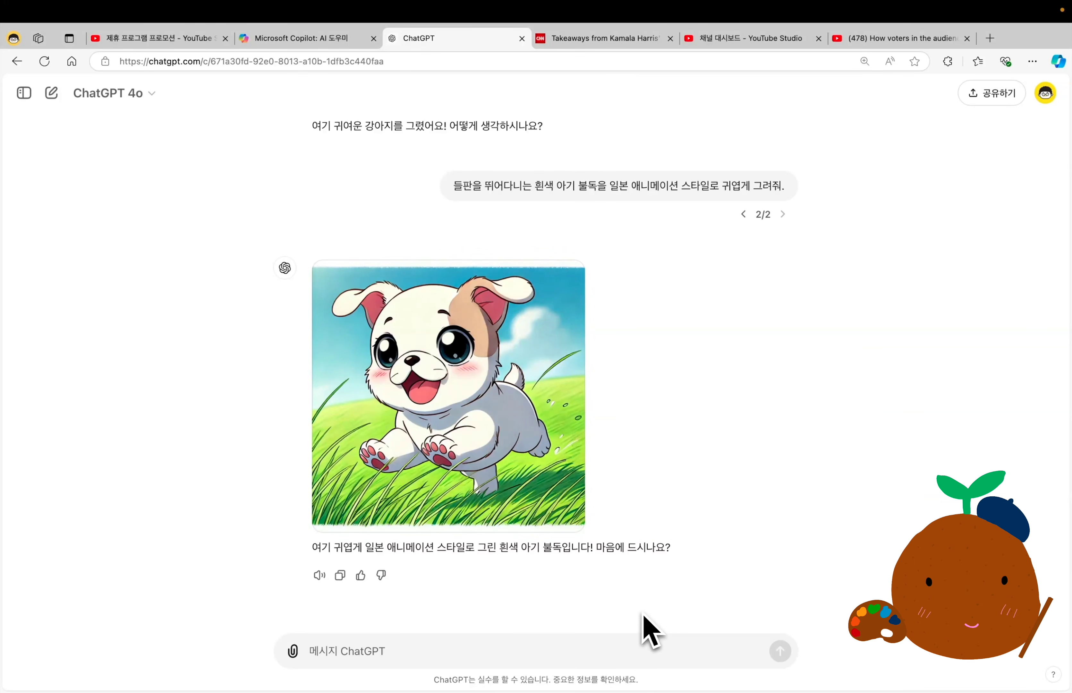
Send the follow-up "이 강아지를 조금더 큰 강아지로 바꿔줘." to change the bulldog into a bigger dog.
click(452, 652)
text(이 강아지를 조금더 큰 강아지로 바꿔줘.)
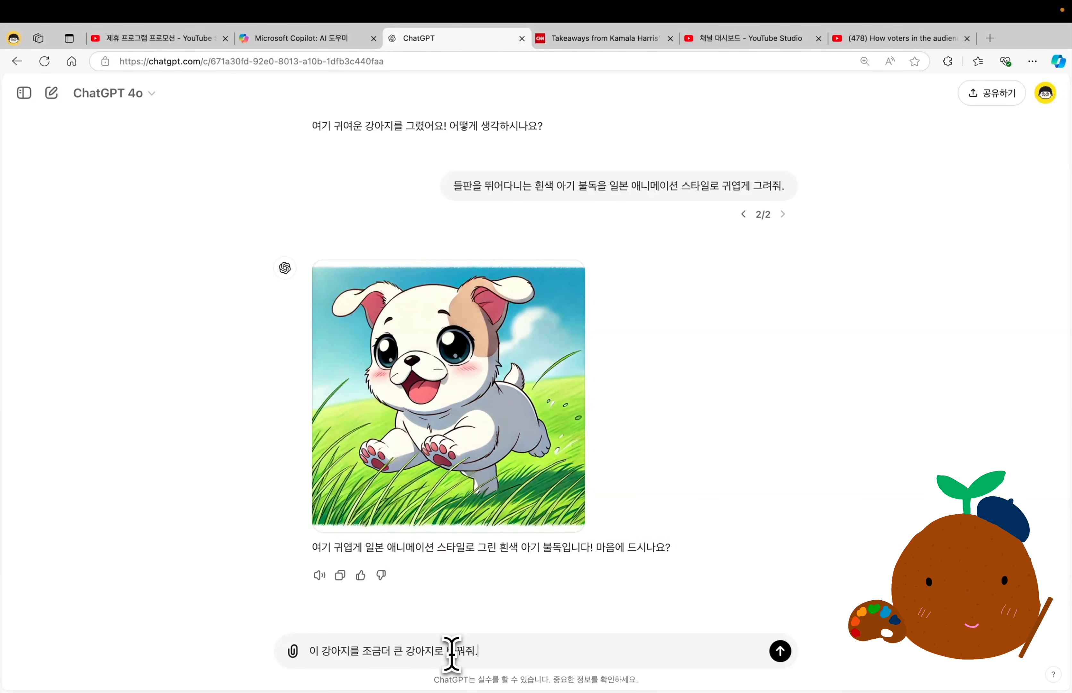
key(Return)
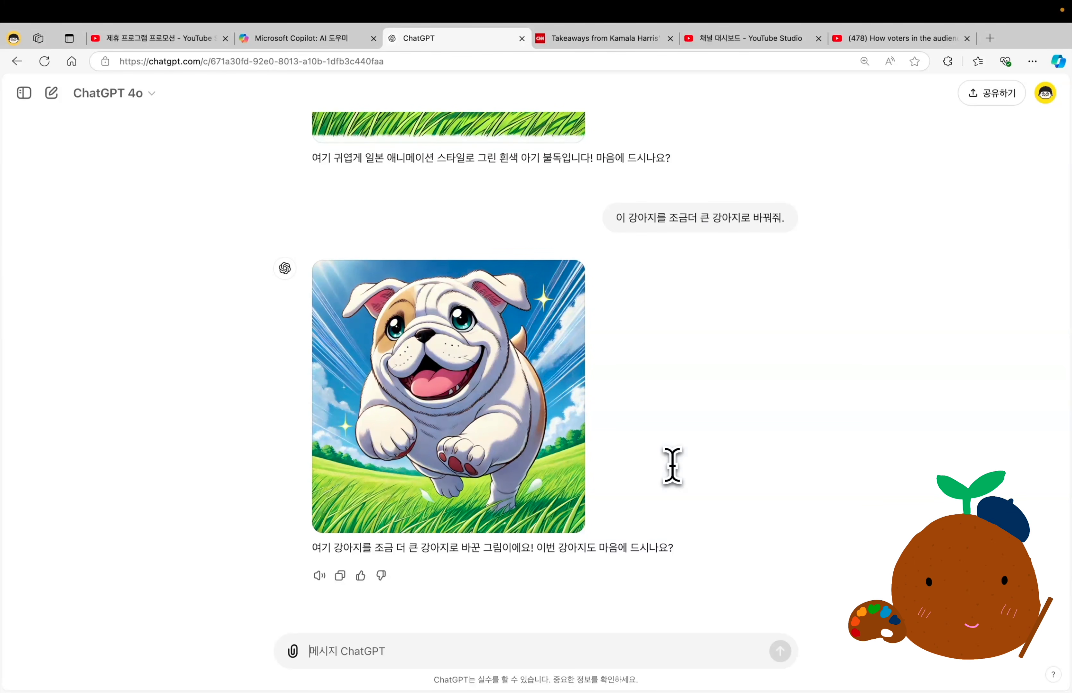
Compare the bigger dog image with the previous bulldog image, and briefly highlight the follow-up request between them.
scroll(672, 465, up, 7)
scroll(673, 466, down, 4)
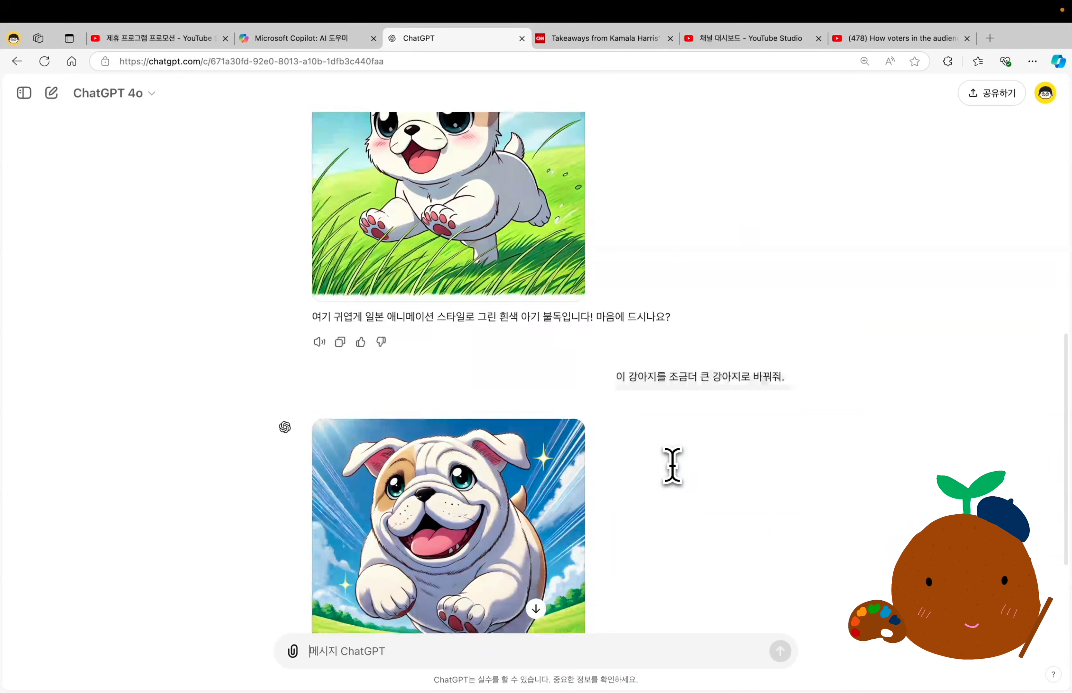
scroll(672, 466, up, 3)
scroll(672, 465, down, 2)
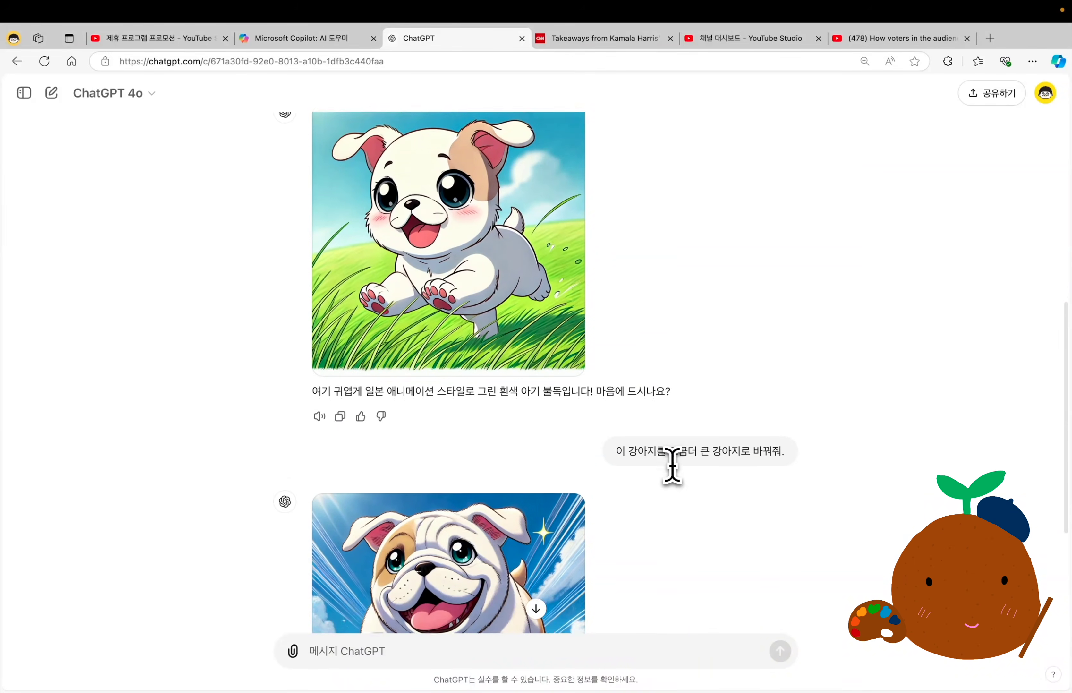
triple_click(665, 390)
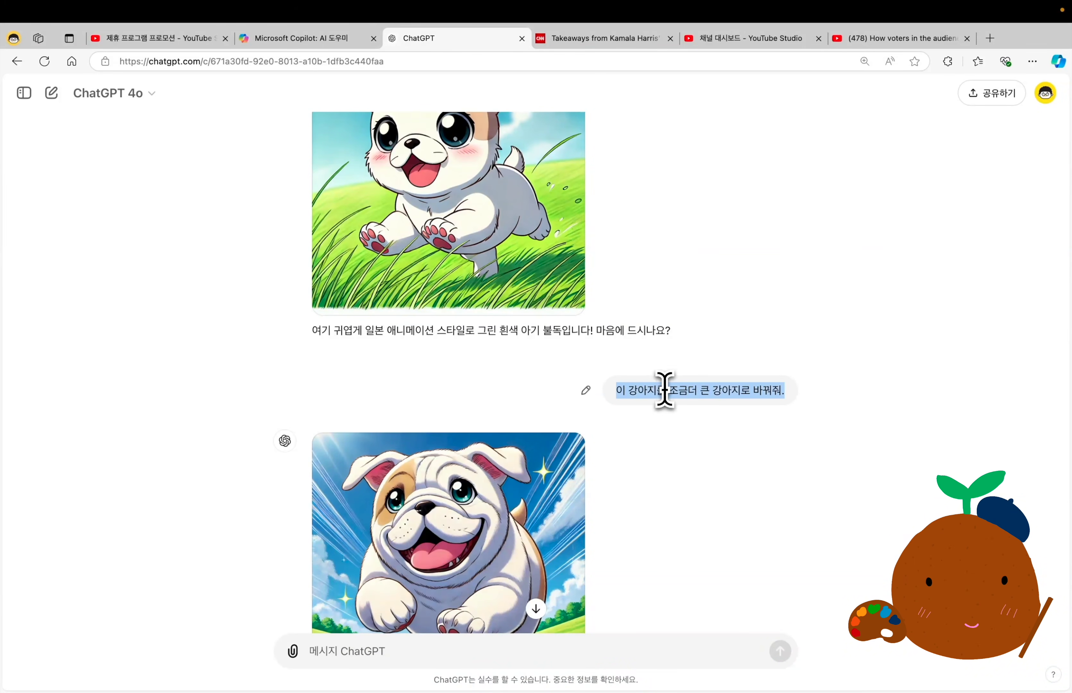
click(804, 266)
scroll(766, 293, up, 3)
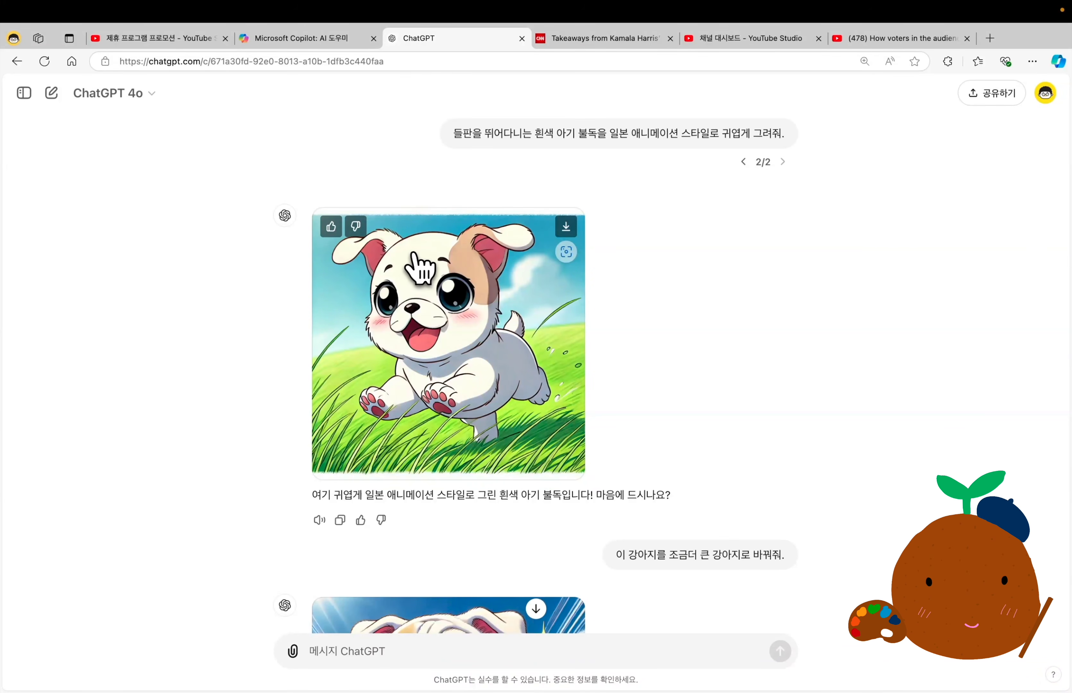
Mark the top of the head in the second bulldog image as the edit area and request "귀여운 빵모자를 넣어줘.".
click(432, 273)
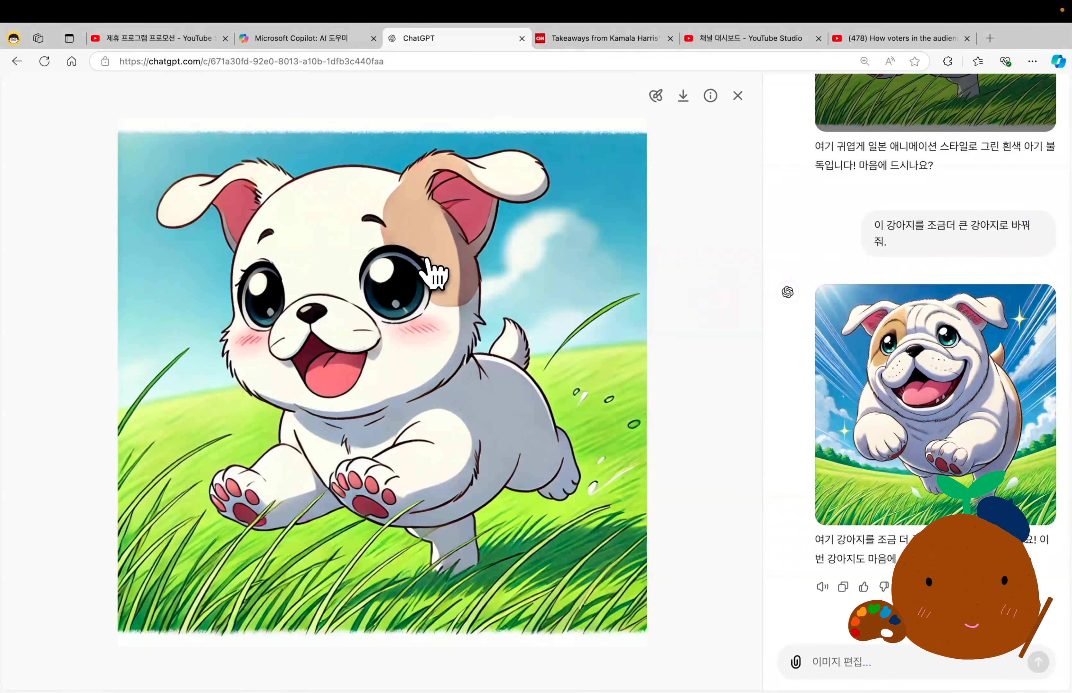
click(656, 100)
mouse_move(62, 102)
mouse_down()
mouse_move(79, 101)
mouse_move(66, 103)
mouse_up()
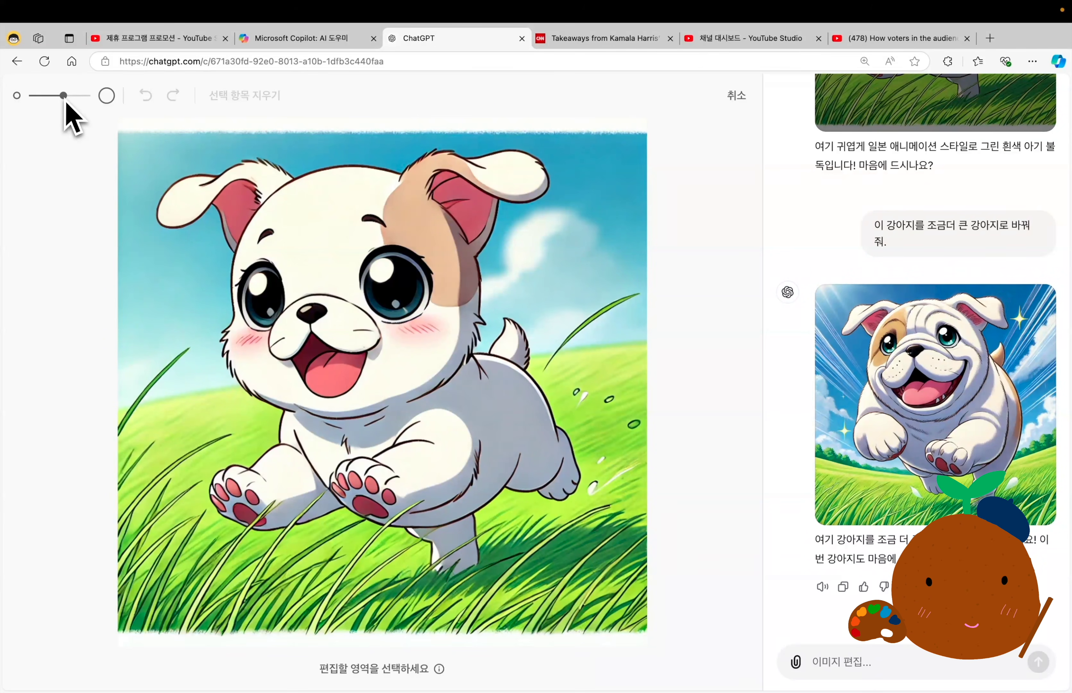
mouse_move(311, 179)
mouse_down()
mouse_move(358, 173)
mouse_move(328, 191)
mouse_move(310, 177)
mouse_move(342, 161)
mouse_move(351, 175)
mouse_up()
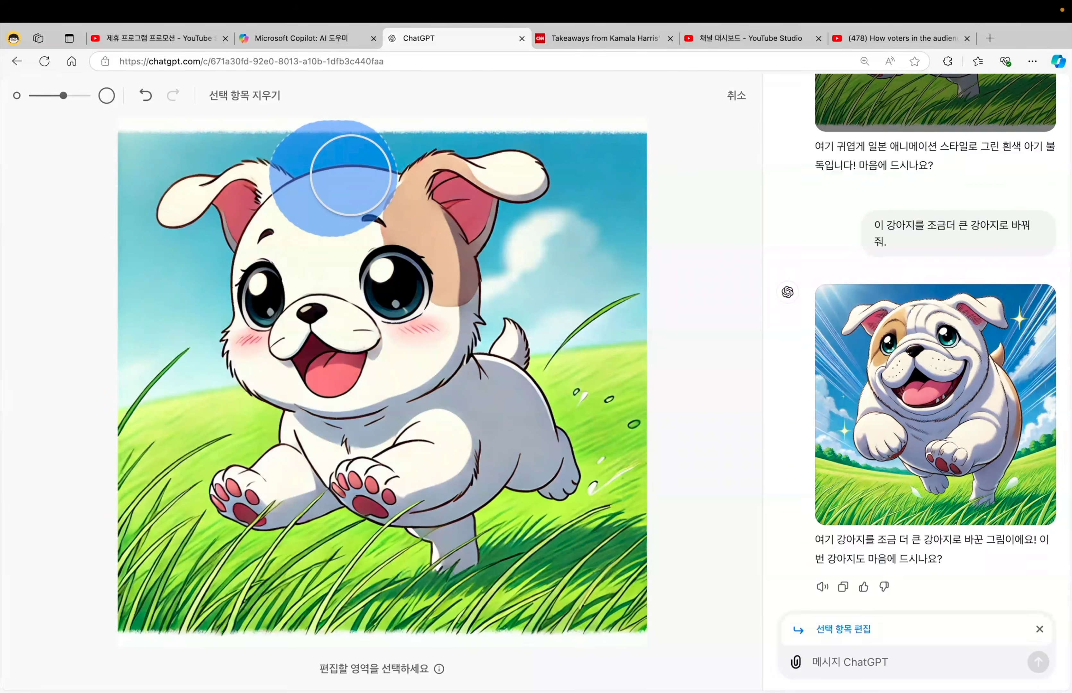
click(847, 660)
text(귀여운 모자를 넣어줘.)
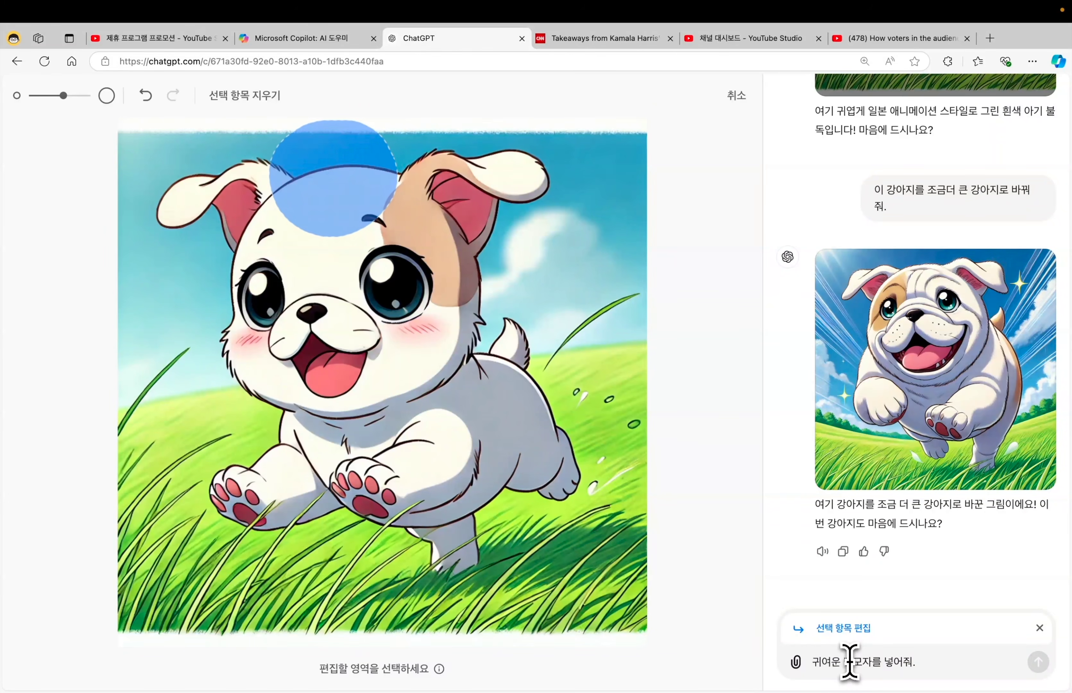
key(Return)
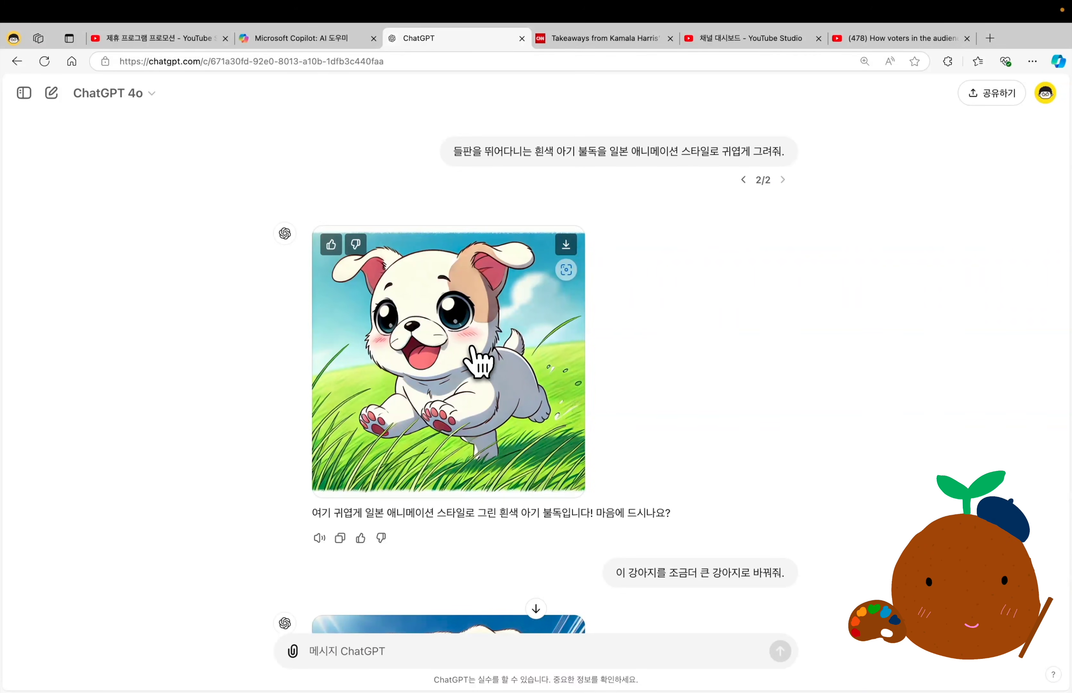
Highlight the bigger-dog request, view the original bulldog enlarged, and open the edited version with the bread hat.
scroll(478, 363, down, 4)
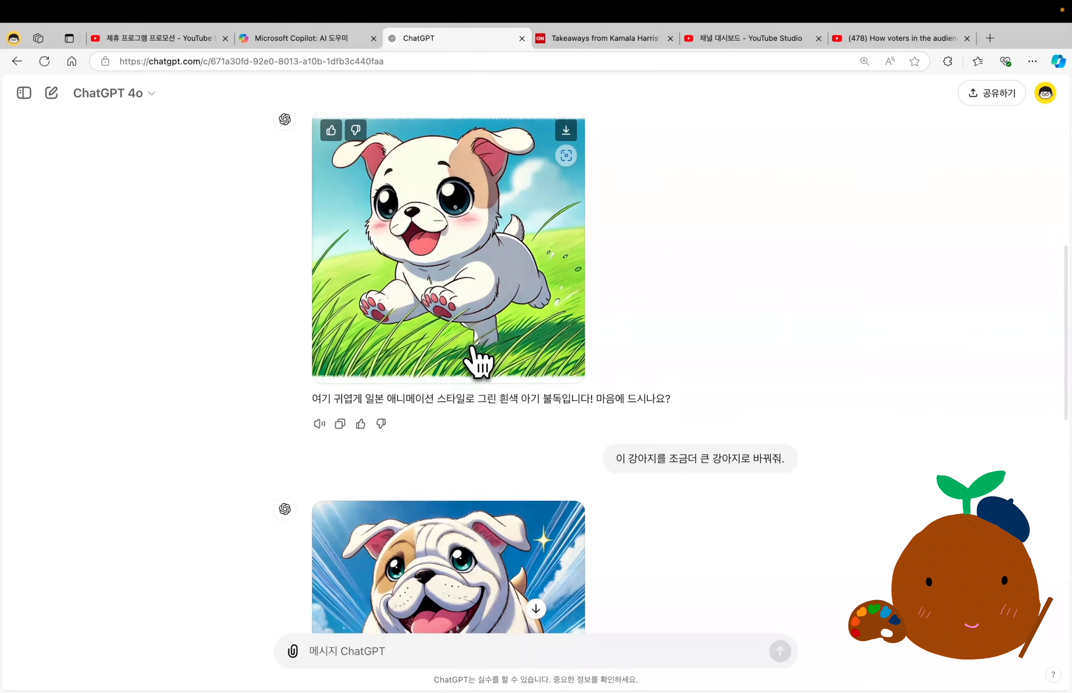
triple_click(646, 411)
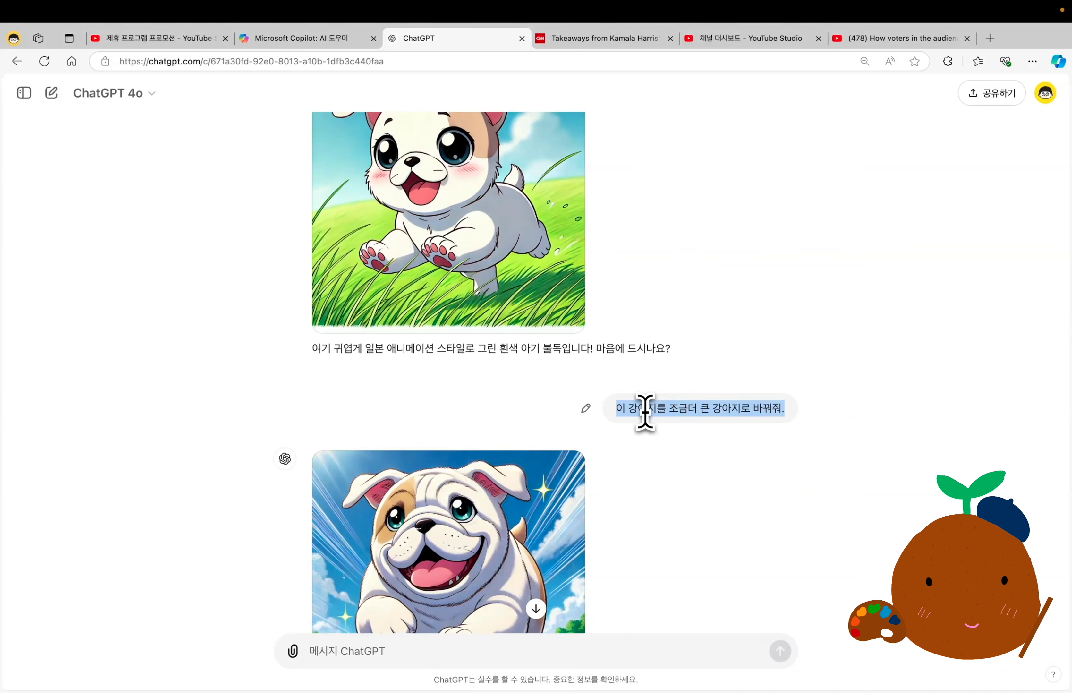
scroll(645, 411, up, 3)
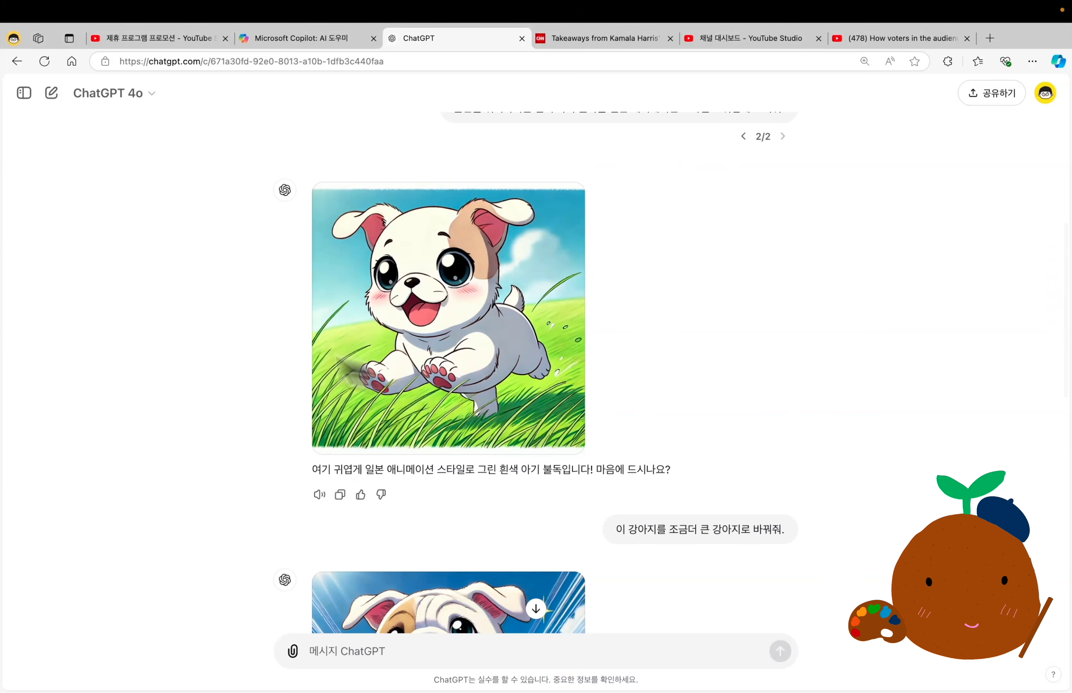
click(501, 347)
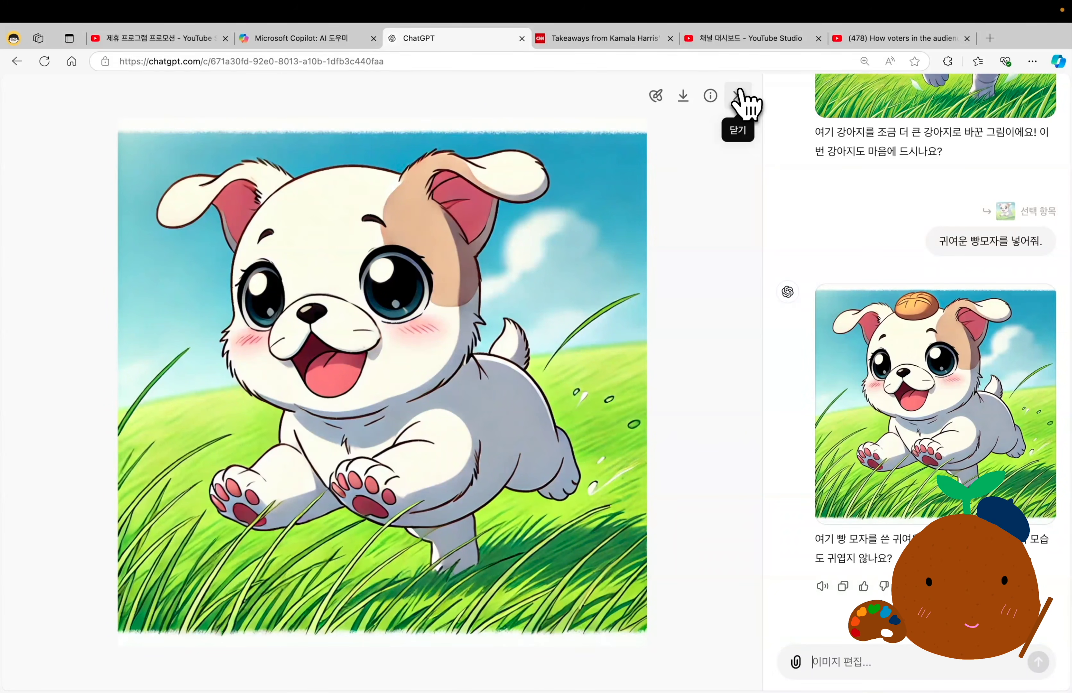
click(933, 397)
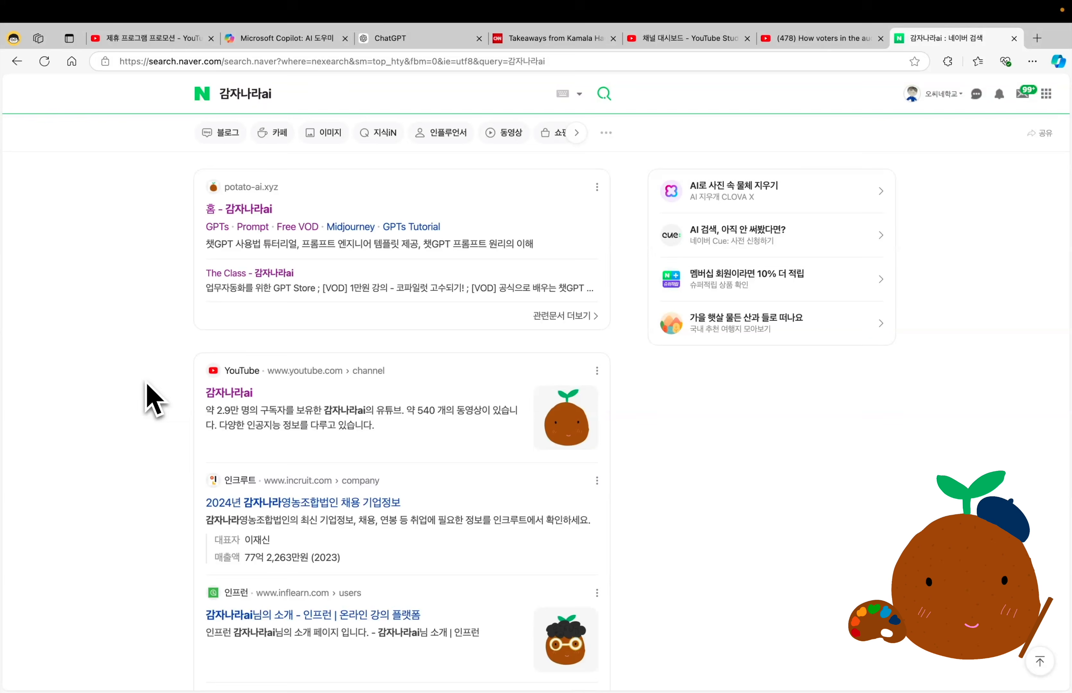
Open the 감자나라ai site's GPTS page from the search results and launch the "달리 프롬프트 만들기" GPT.
click(243, 211)
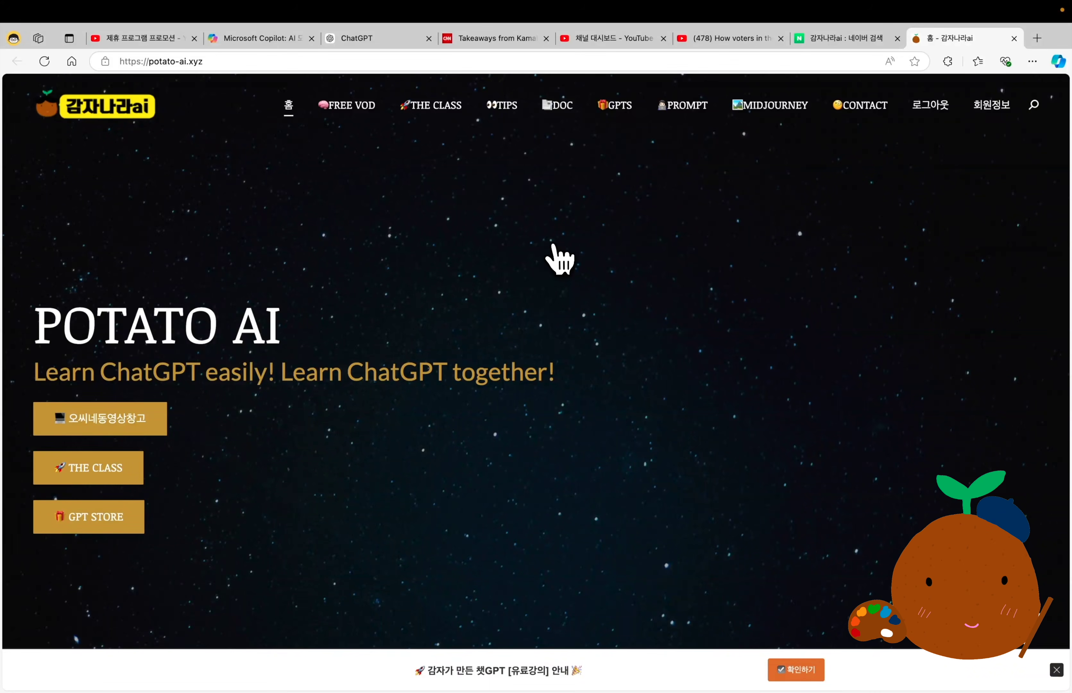
click(621, 118)
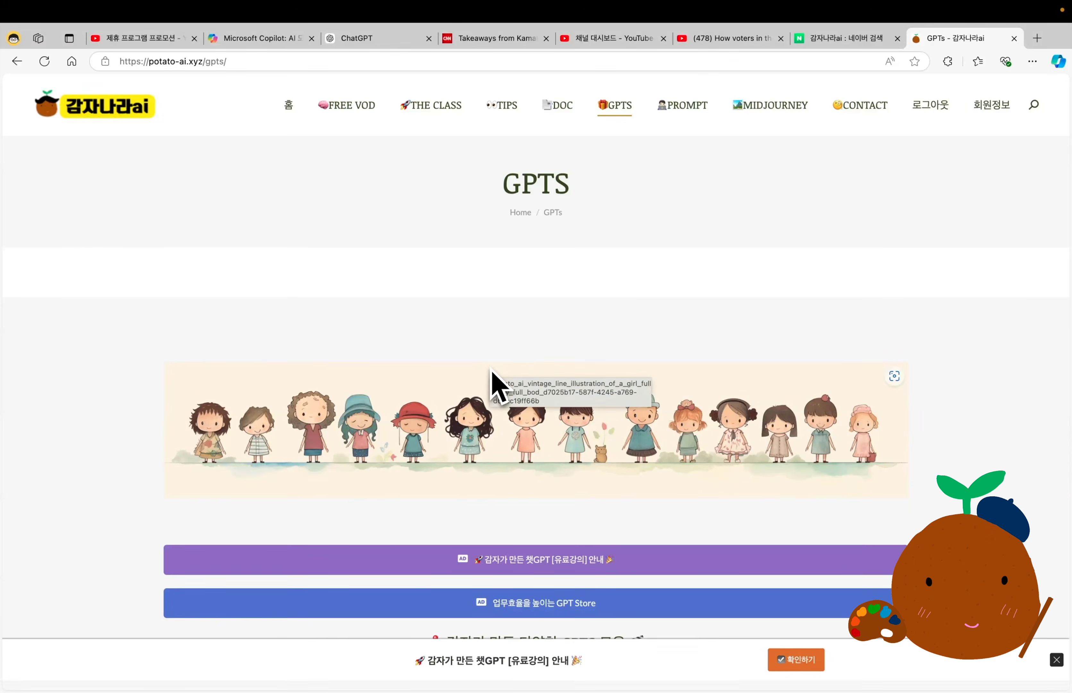
scroll(527, 330, down, 10)
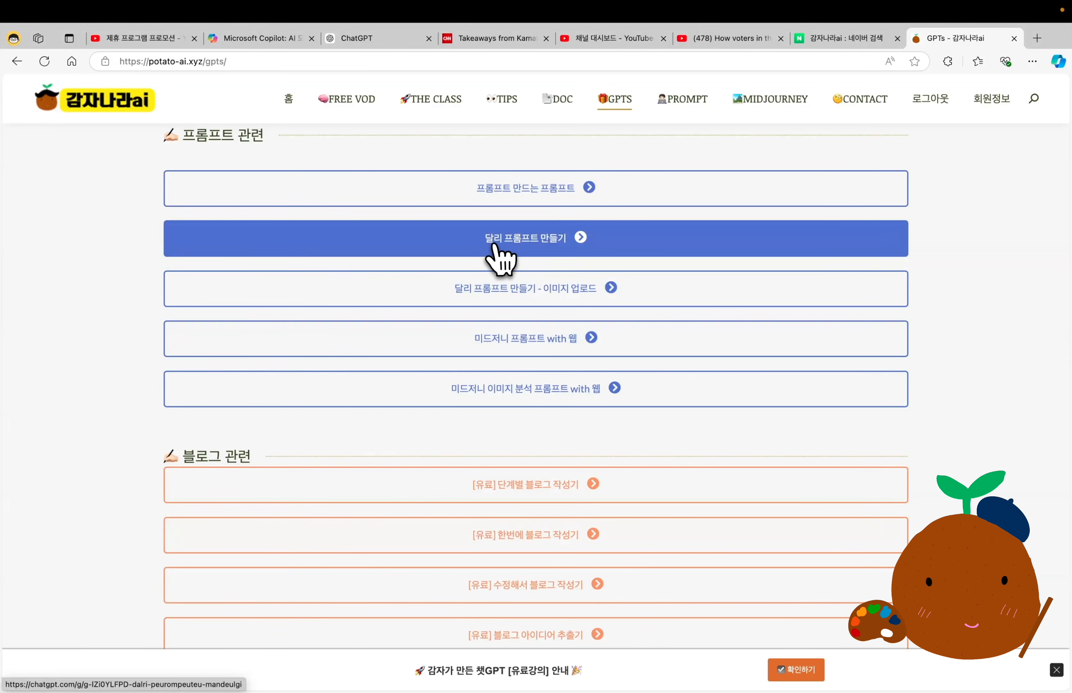
click(569, 252)
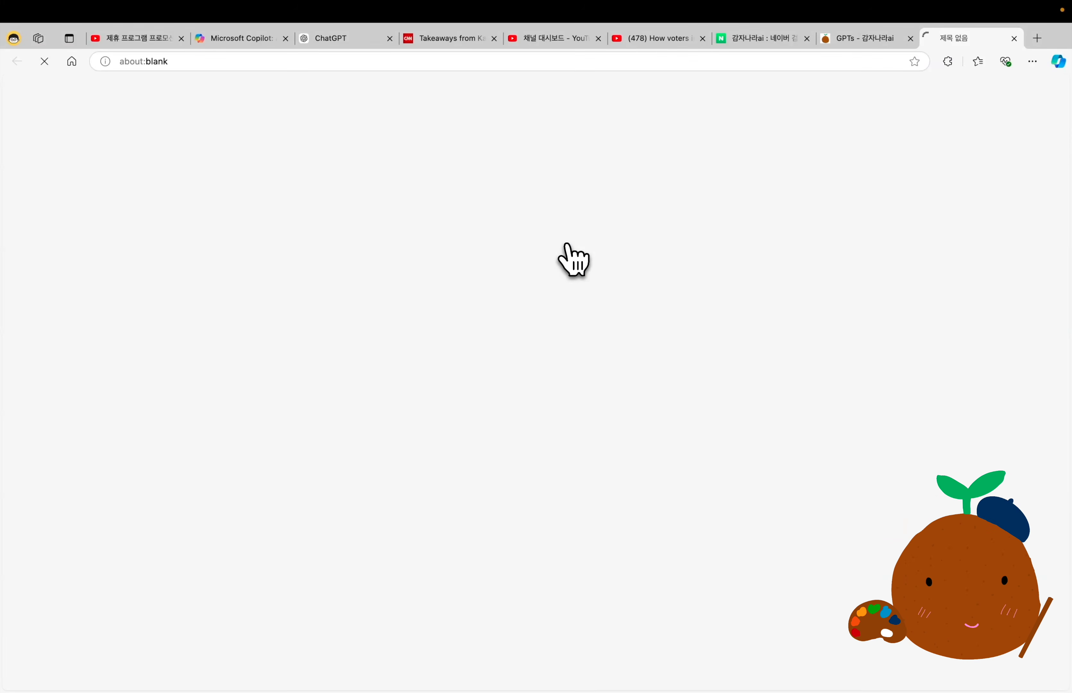
Send "들판을 뛰어다니는 흰색 아기 불독을 일본 애니메이션 스타일로 귀엽게 그려줘." to the GPT and review the prompts it writes.
text(들판을 뛰어다니는 흰색 아기 불독을 일본 애니메이션 스타일로 귀엽게 그려줘.)
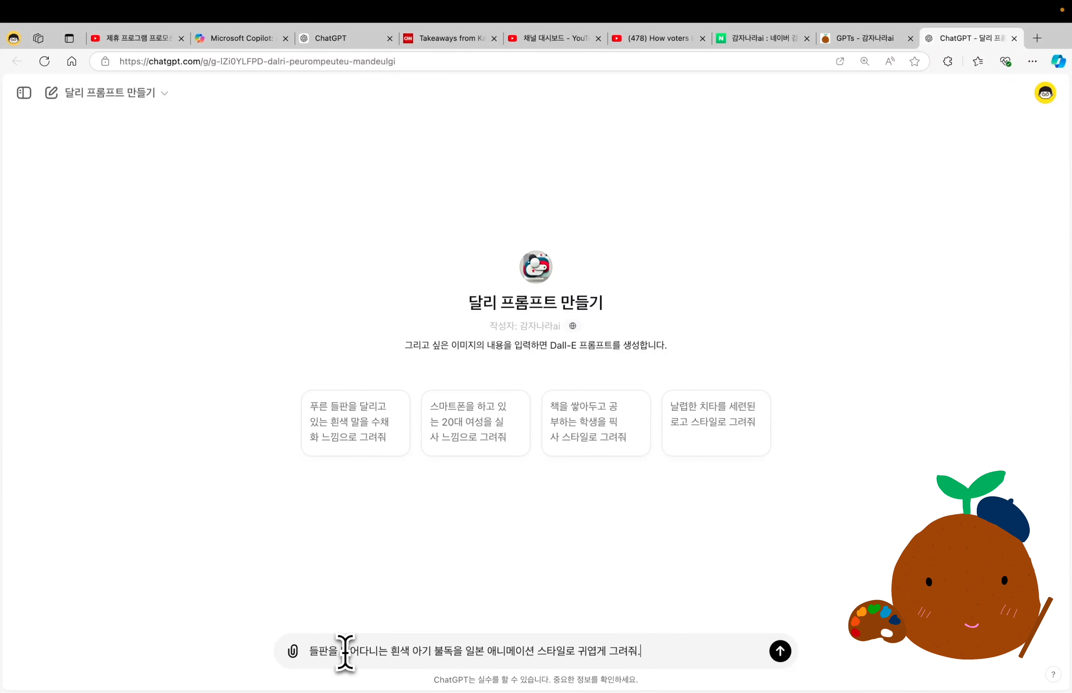
key(Return)
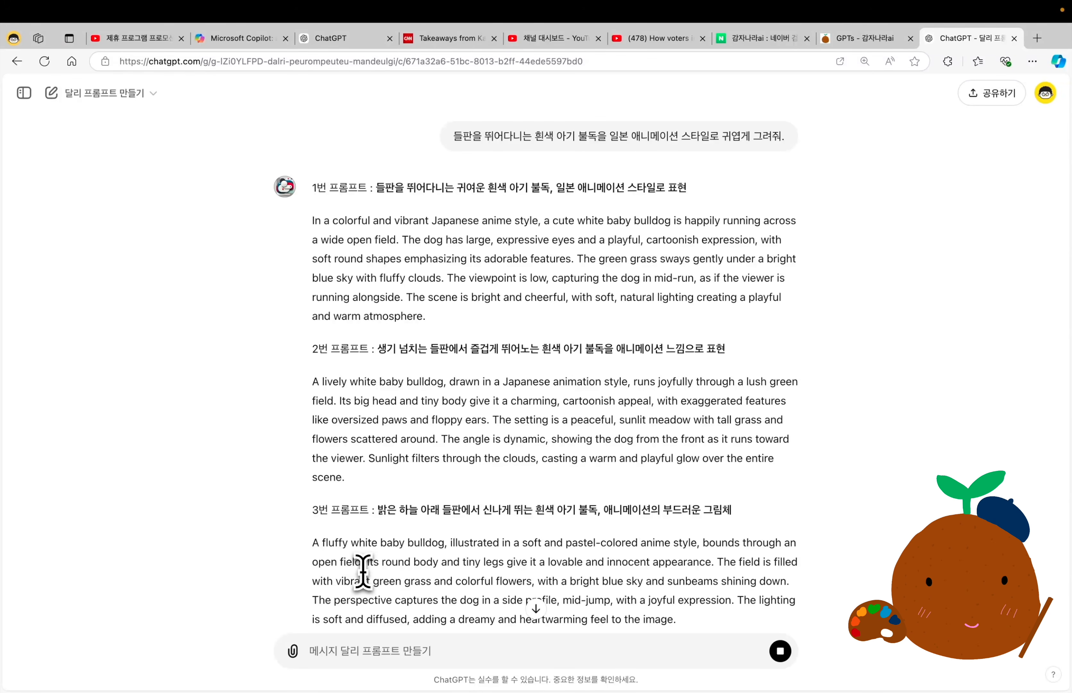
click(856, 39)
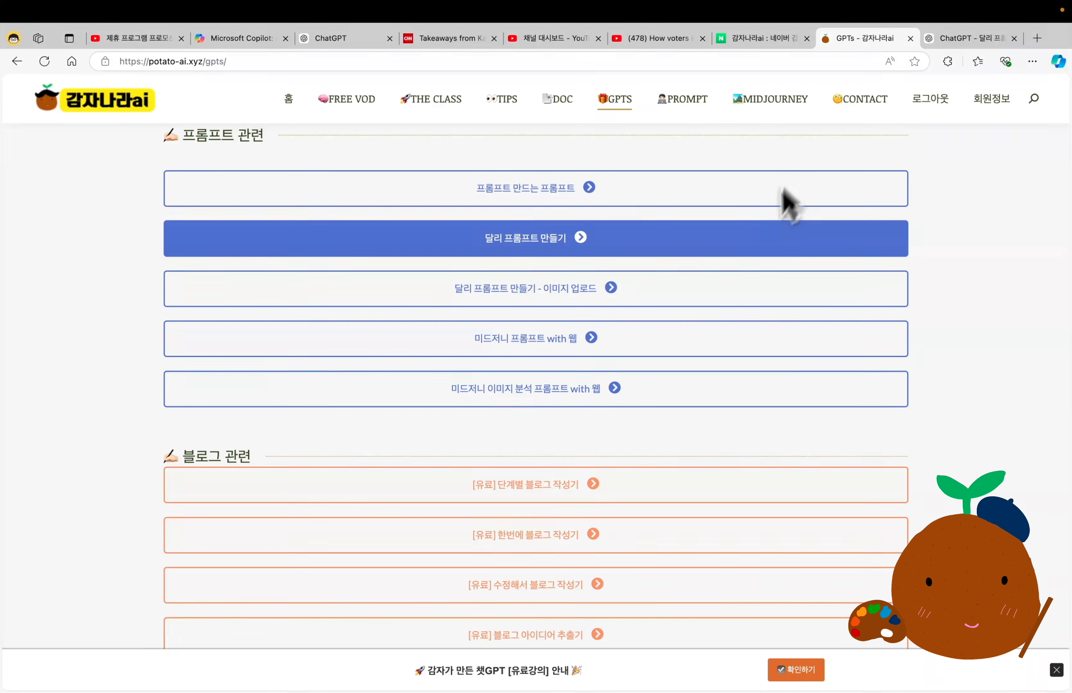
click(771, 245)
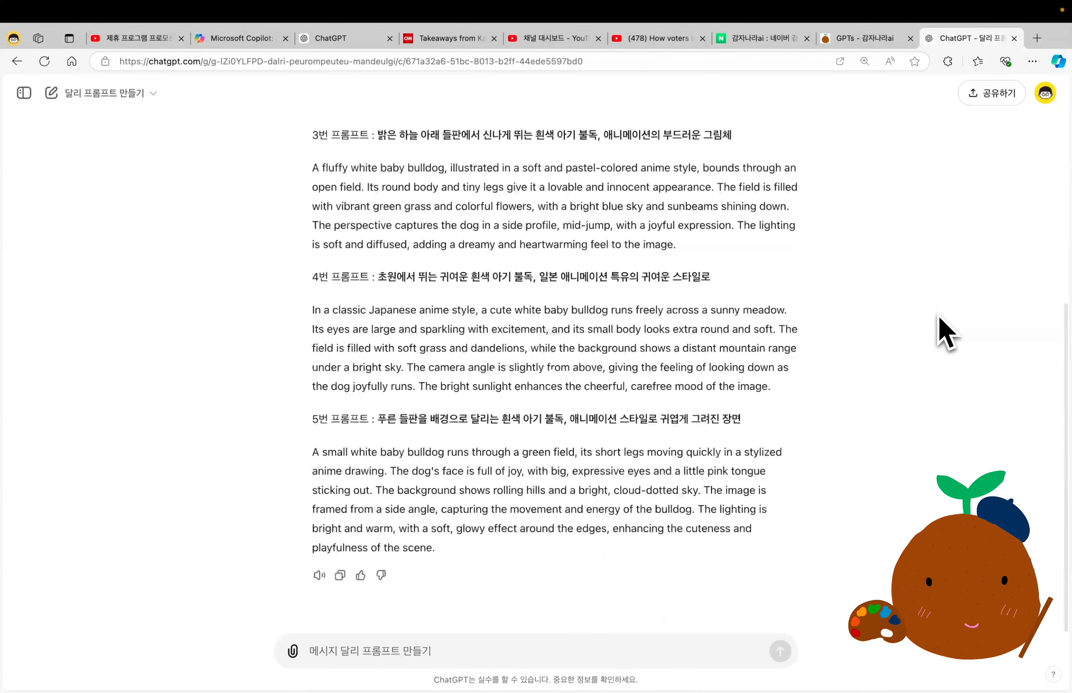
scroll(942, 332, up, 10)
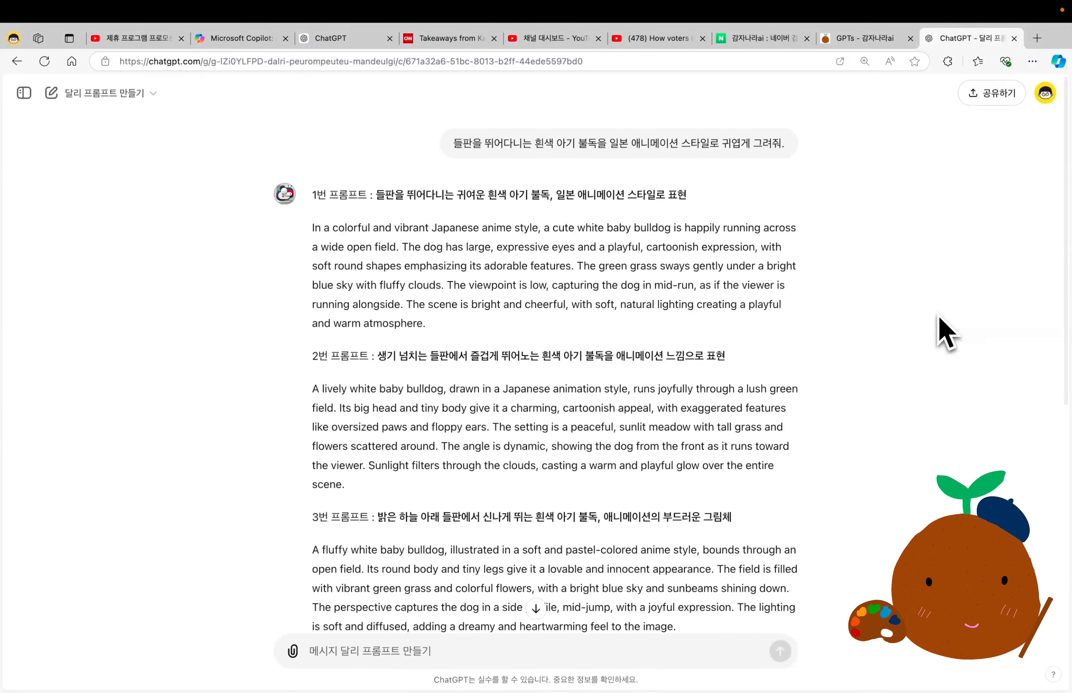
Ask the GPT to draw the first prompt with "1번 그려줘" and highlight that prompt's text.
click(366, 650)
text(1번 그려줘)
key(Return)
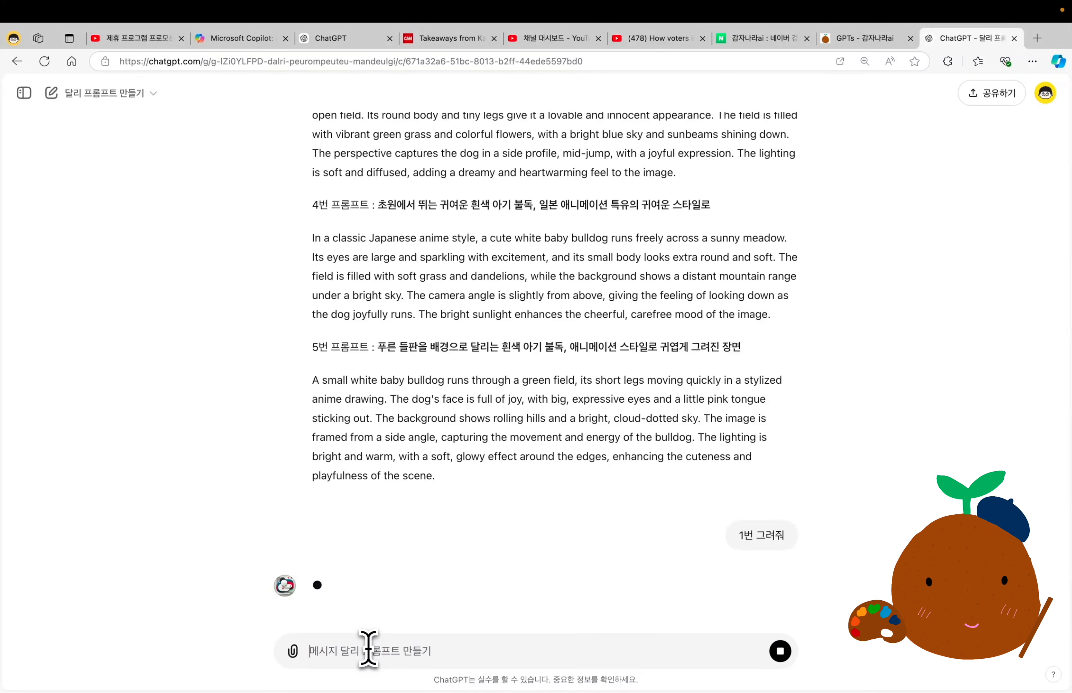
scroll(426, 342, up, 8)
drag(425, 323, 315, 255)
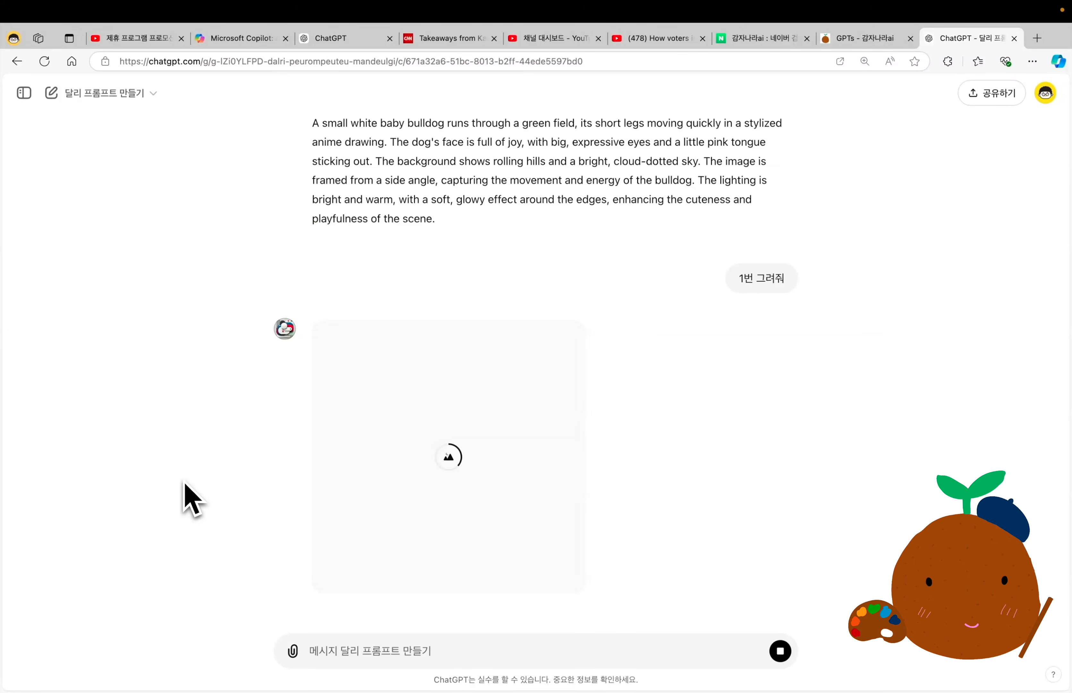
Request an image from the second prompt by sending "2번".
click(358, 651)
text(2ㅂ)
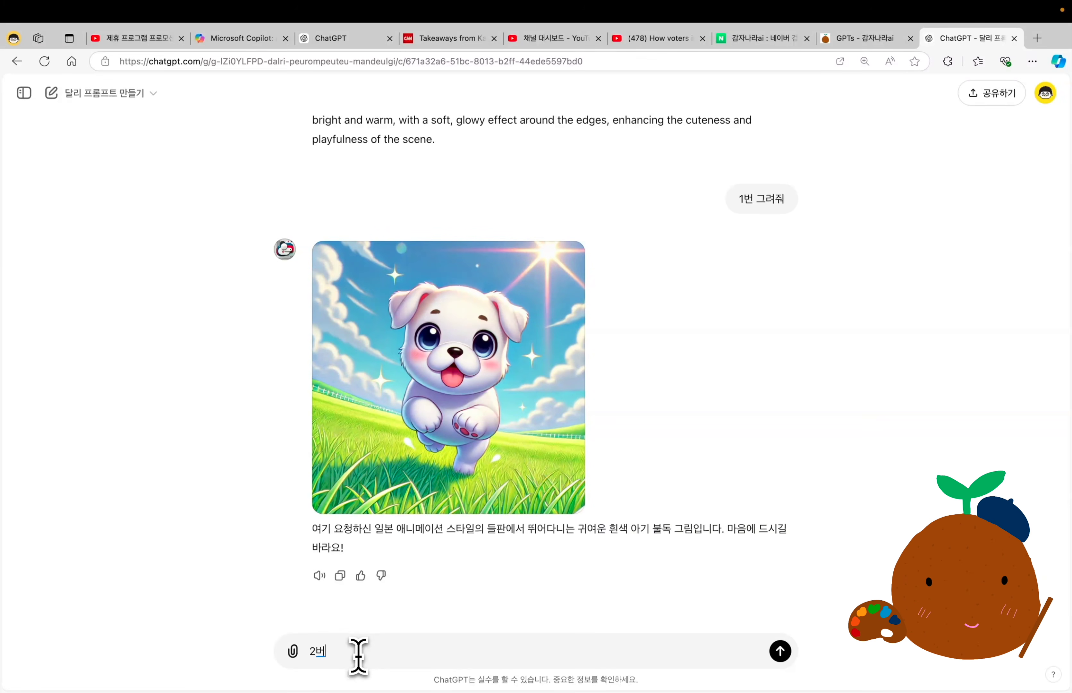
key(Return)
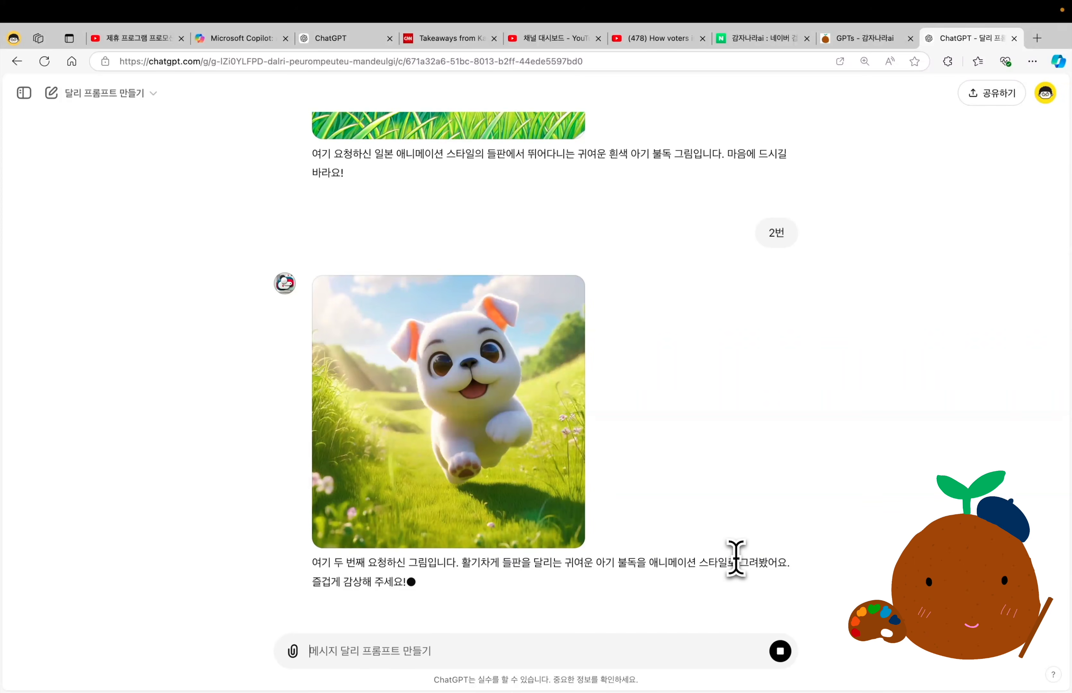
Highlight the original bulldog request and read through the prompts written from it.
scroll(675, 361, up, 20)
triple_click(628, 145)
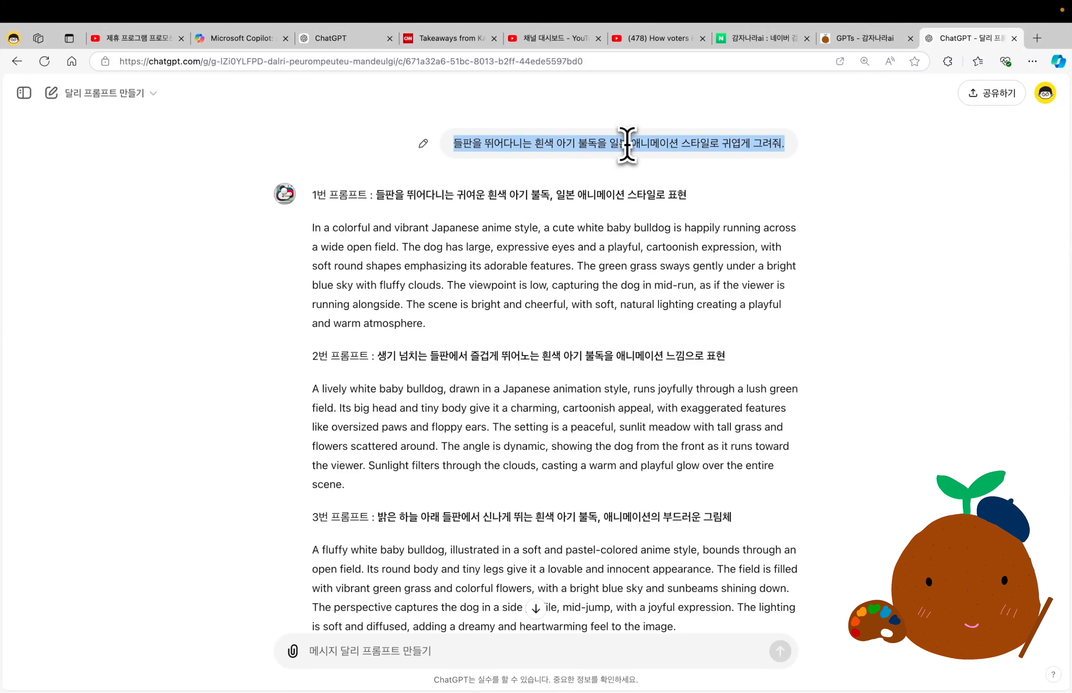
scroll(608, 417, down, 10)
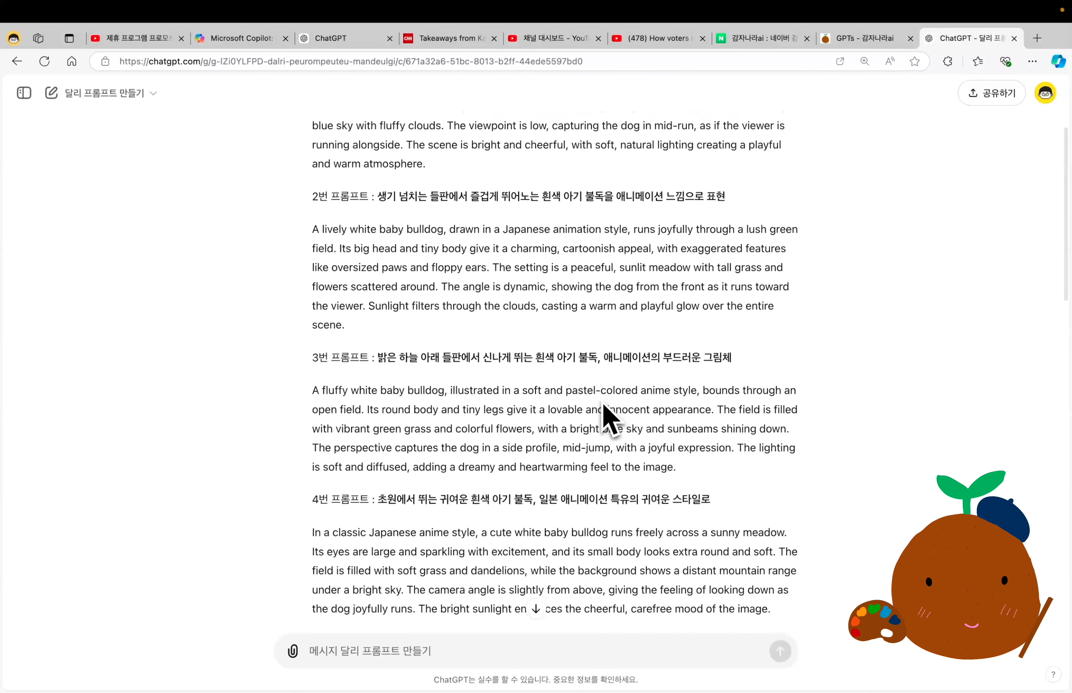
scroll(608, 417, down, 3)
Revisit the GPTS list and compare the earlier ChatGPT 4o dog images with the prompts in the DALL-E prompt GPT chat.
key(ctrl+shift+Tab)
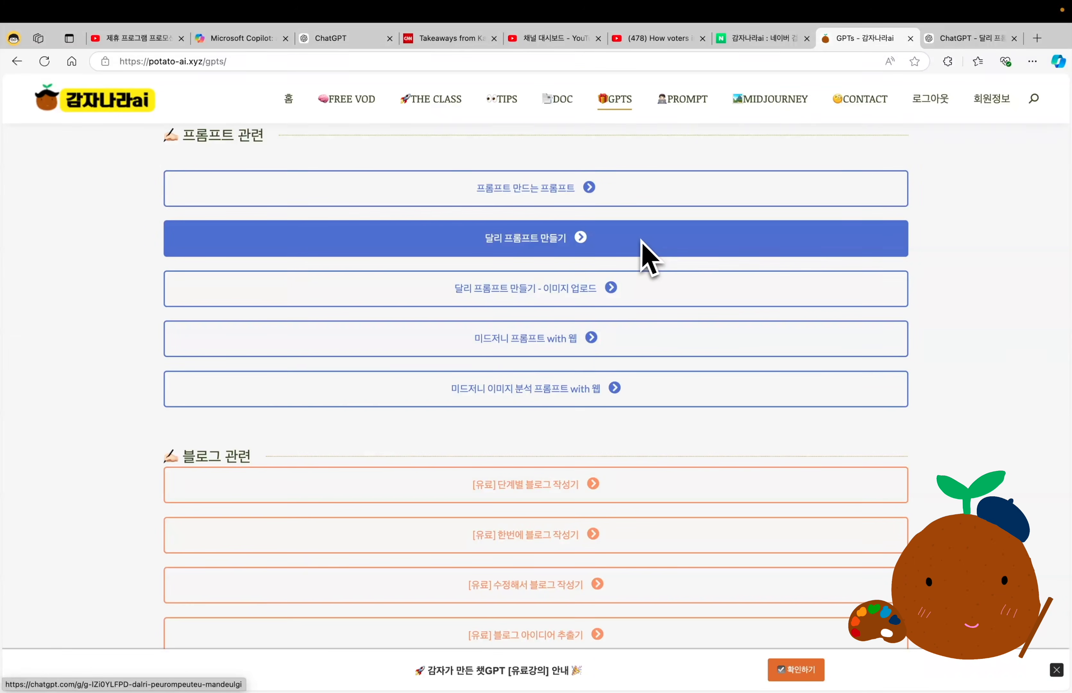
click(342, 38)
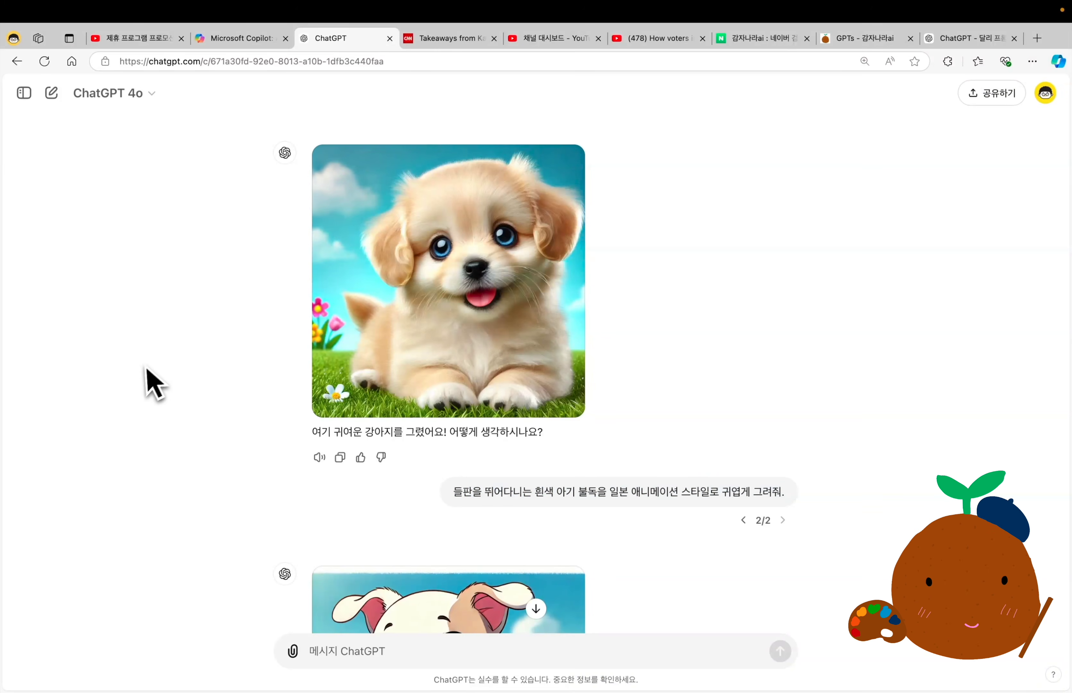
scroll(142, 370, down, 3)
scroll(150, 386, down, 2)
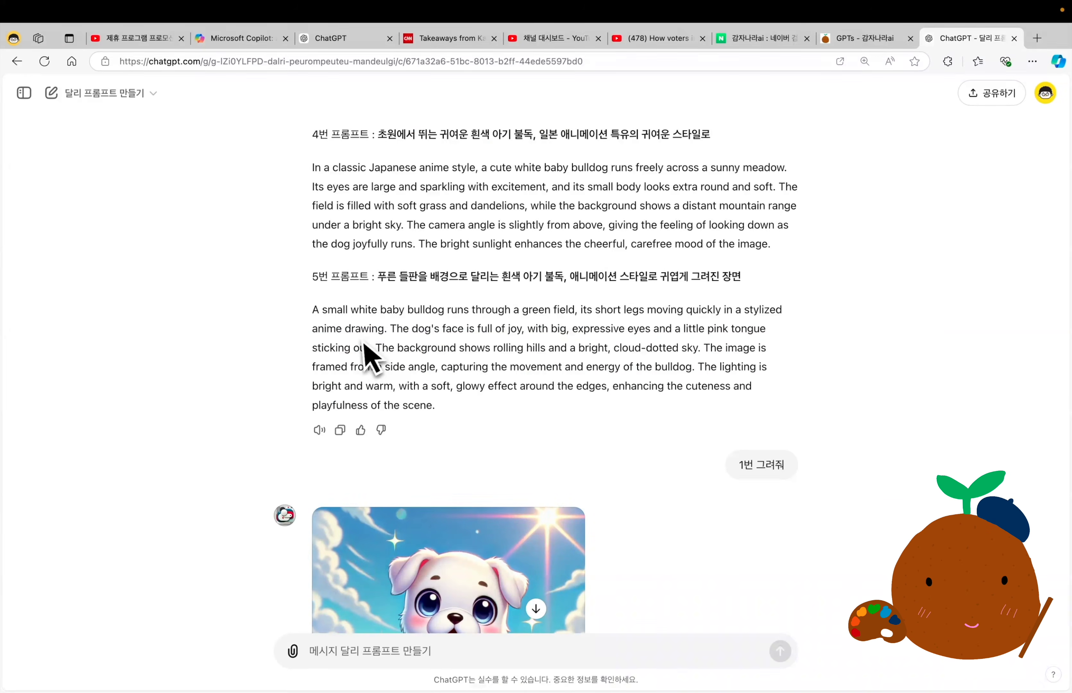
scroll(367, 359, up, 5)
scroll(367, 360, up, 6)
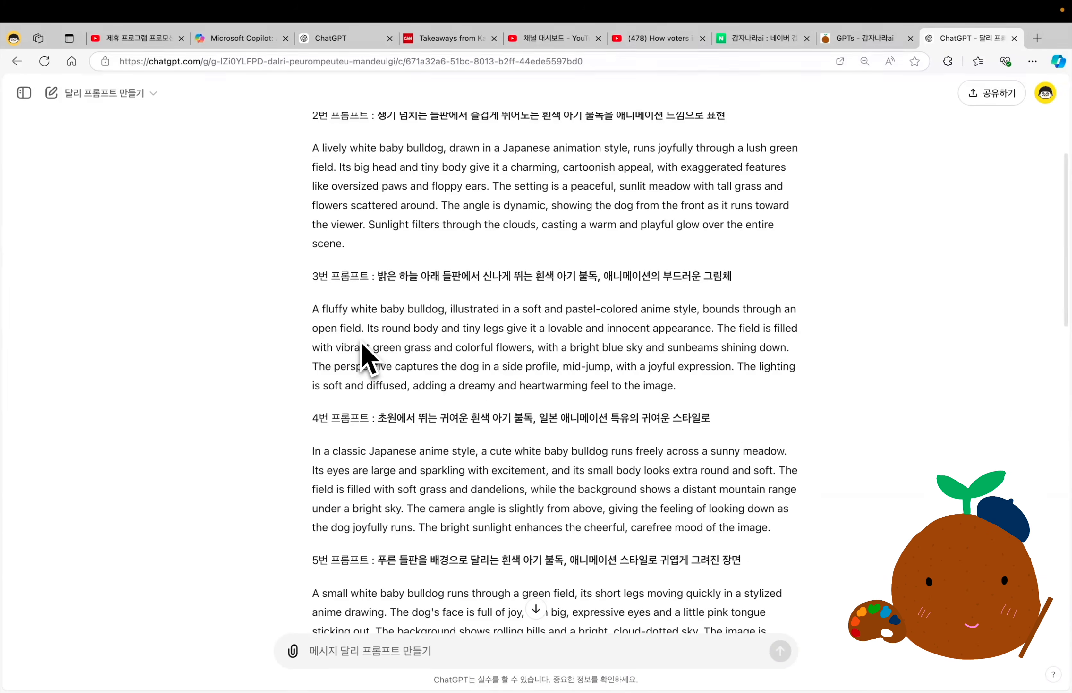
scroll(364, 359, up, 5)
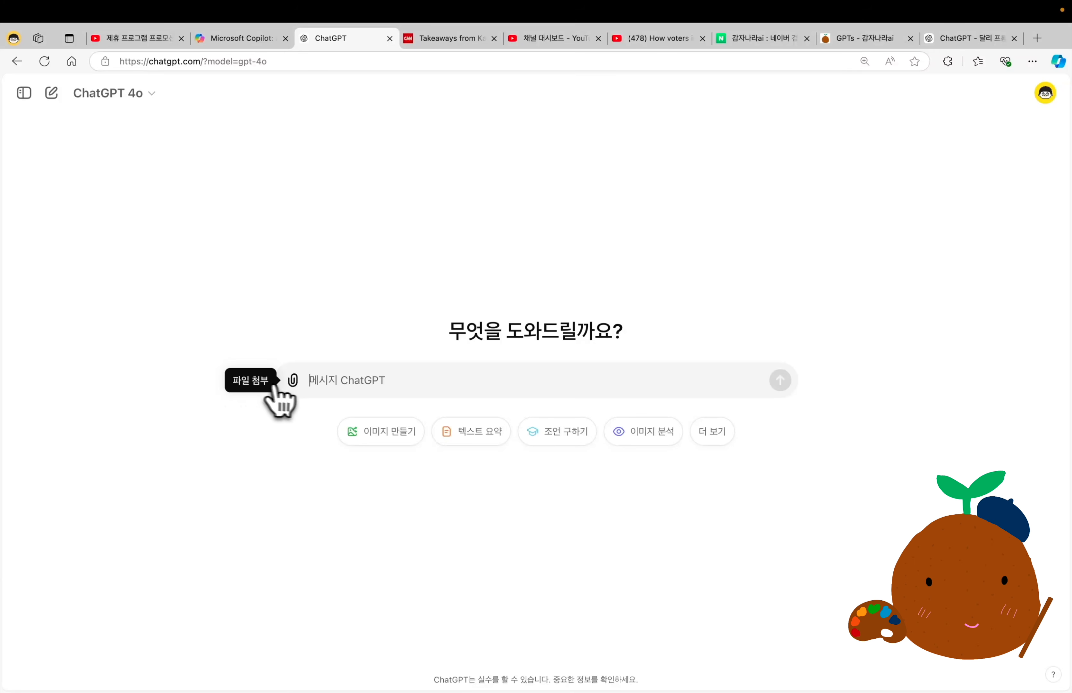
Upload the muffin photo to a ChatGPT 4o chat and send "이 이미지와 최대한 비슷하게 그려줘".
click(293, 380)
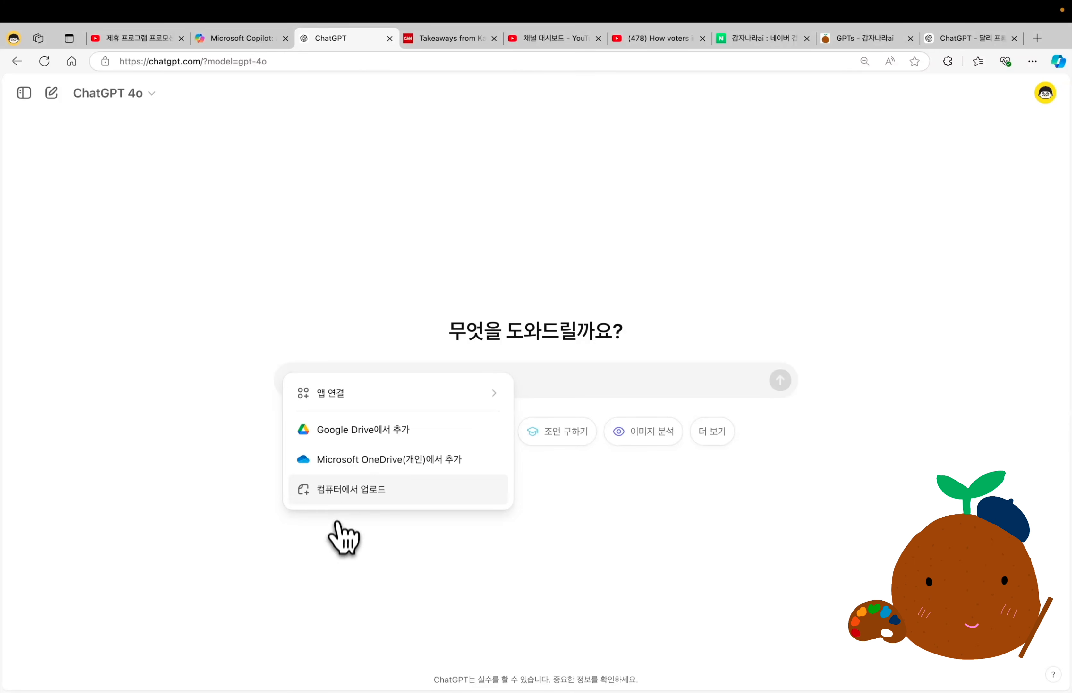
click(341, 491)
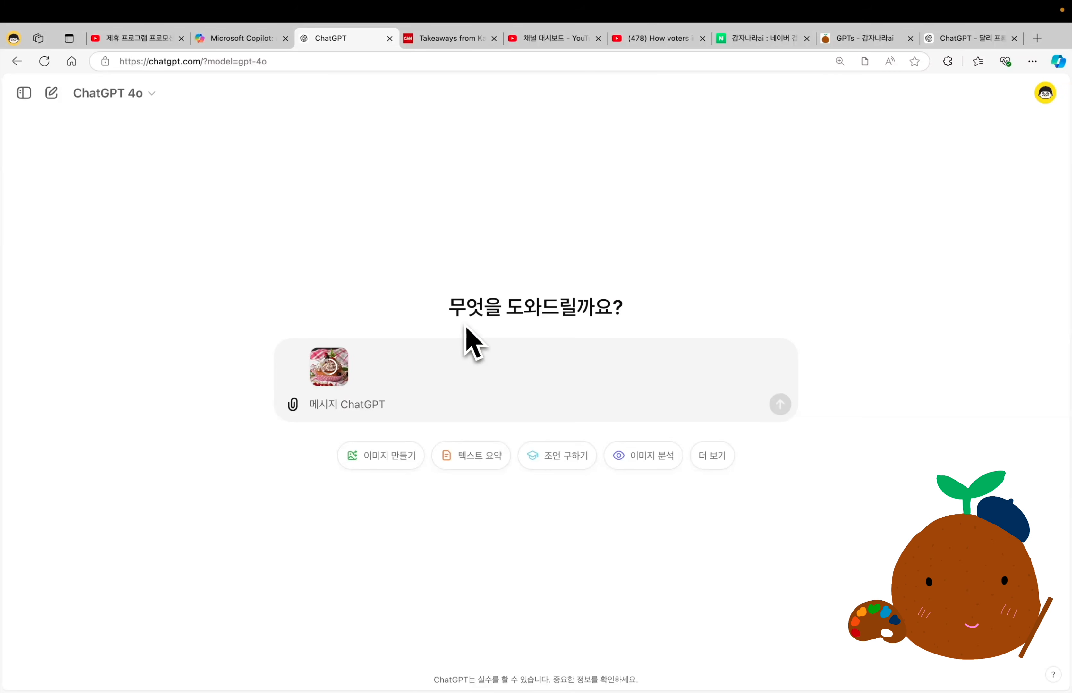
click(395, 407)
text(이 이미지와 최대한 비슷하게 그려줘)
key(Return)
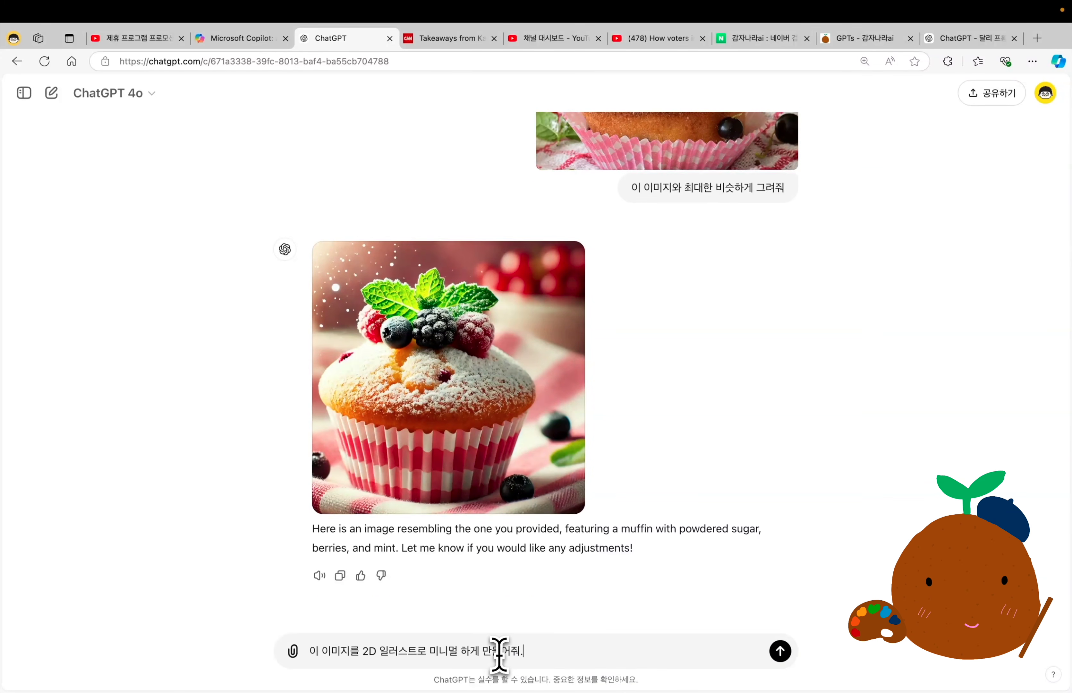
key(Return)
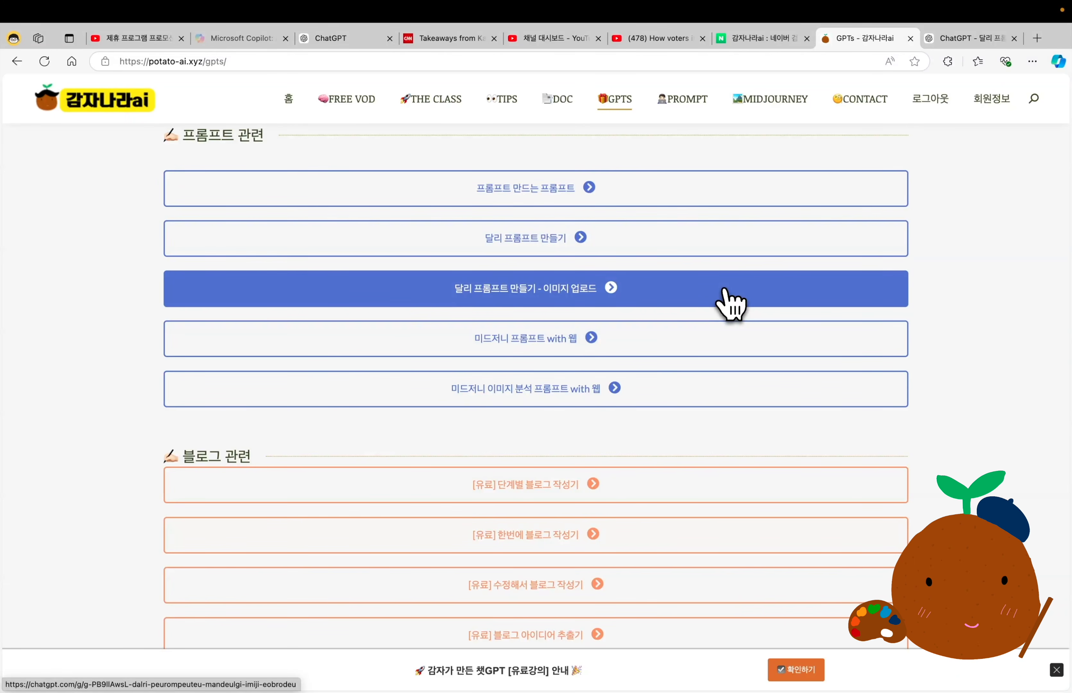
Open the "달리 프롬프트 만들기 - 이미지 업로드" GPT and start its conversation with "시작하자!".
click(536, 309)
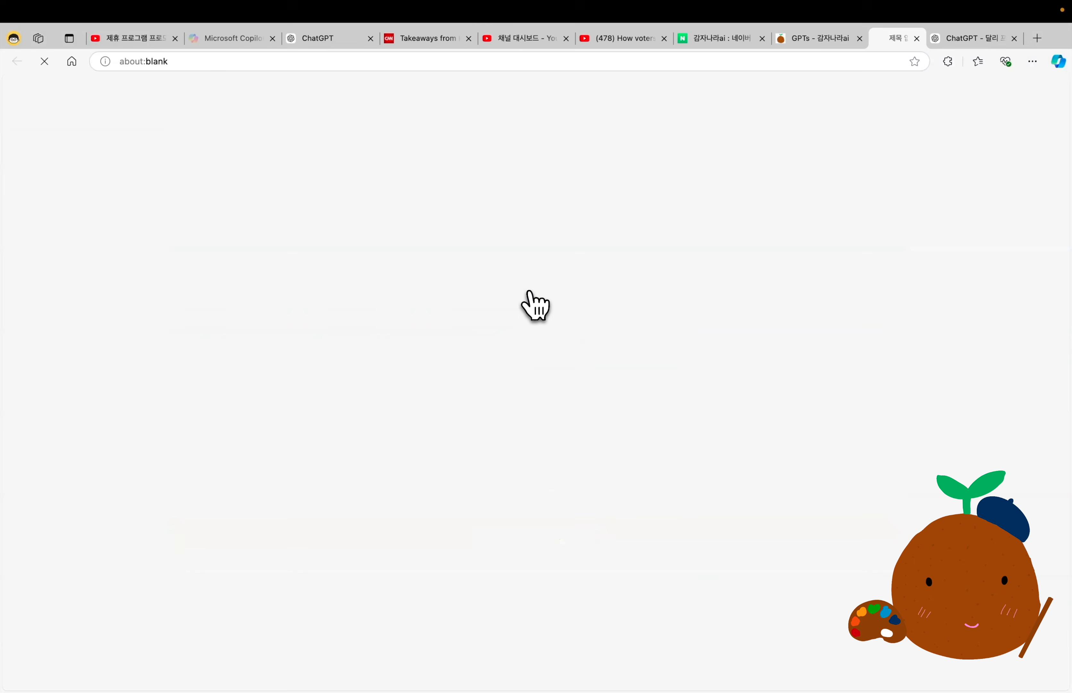
click(518, 432)
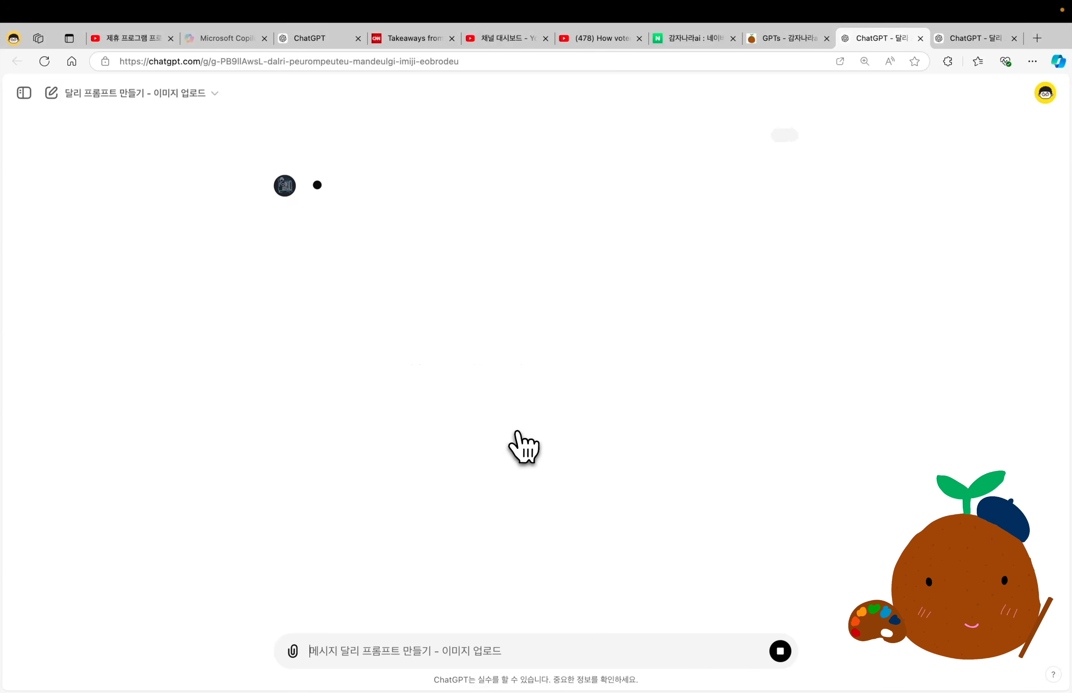
Attach the muffin photo "010. 이미지 분석 (소스1).jpg" and send the request "원본 이미지와 최대한 비슷하게 만들어줘.".
click(295, 653)
click(344, 617)
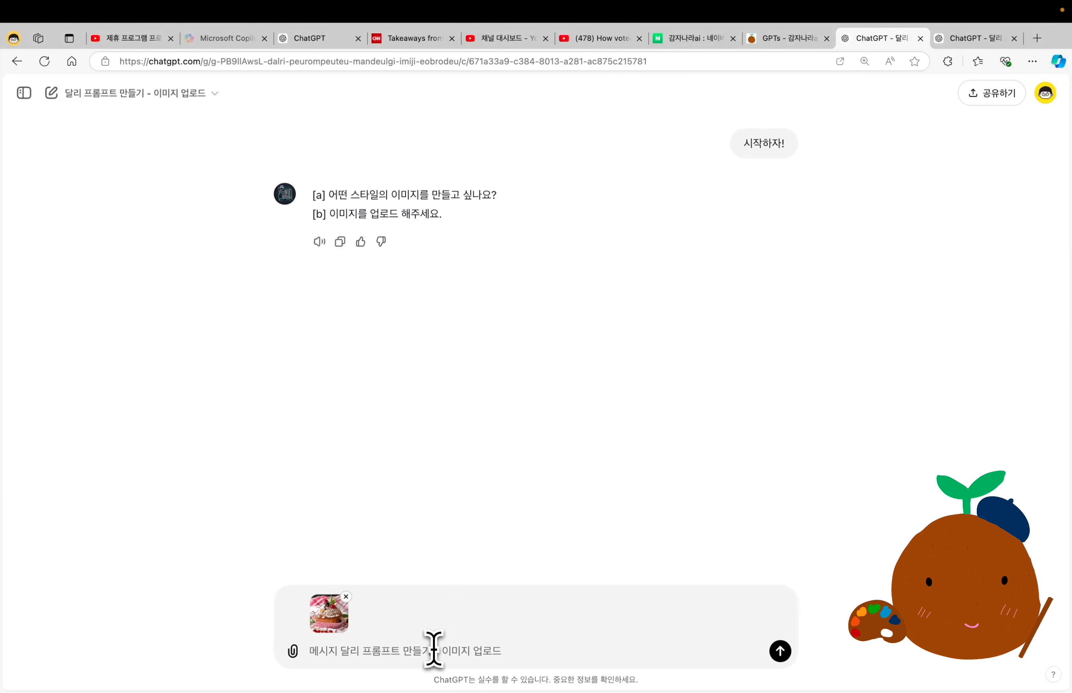
click(435, 651)
text(원본 이미지와 최대한 비슷하게 만들어줘.)
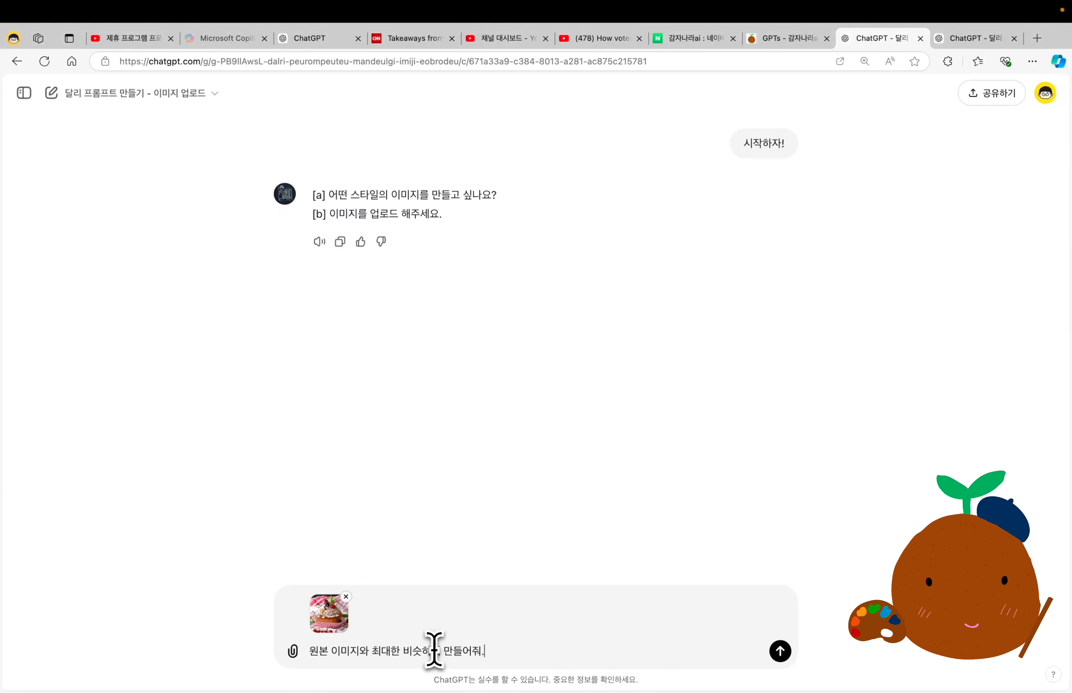
key(Return)
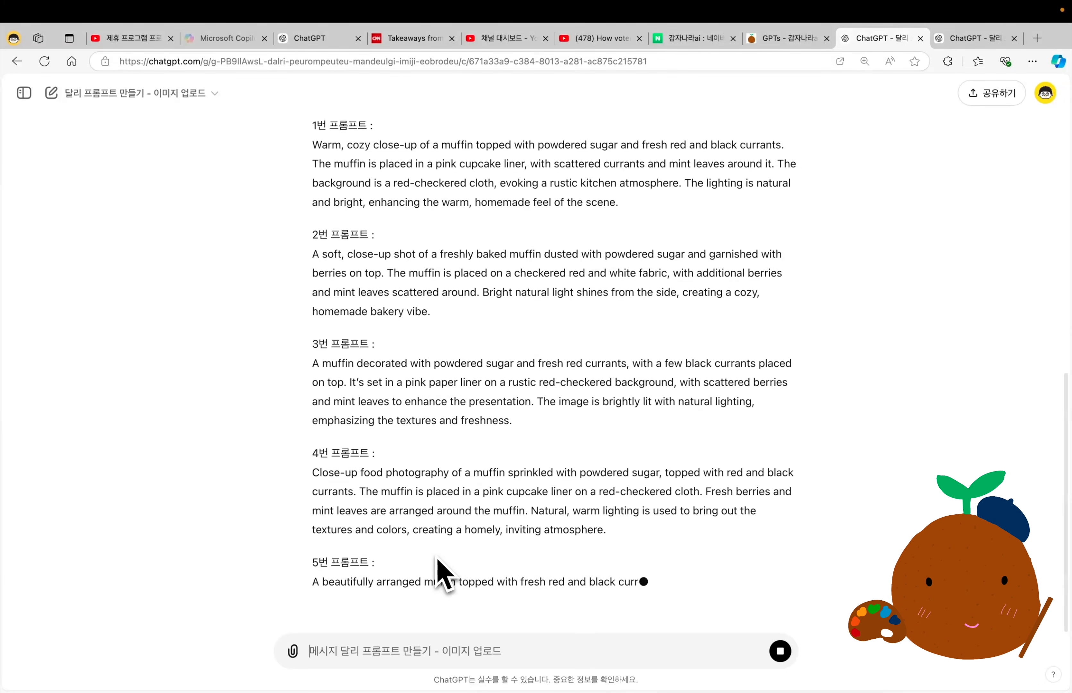
Review the image analysis and muffin prompts, and request the first one with "1번 그려줘".
scroll(443, 575, up, 5)
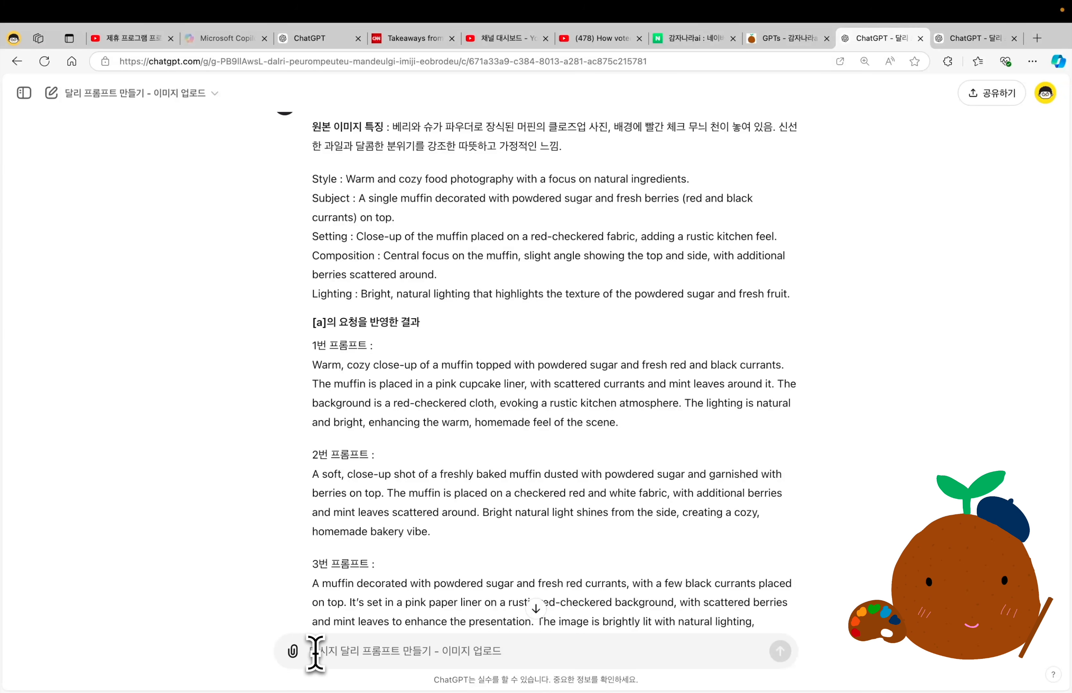
text(번 그려줘)
key(Return)
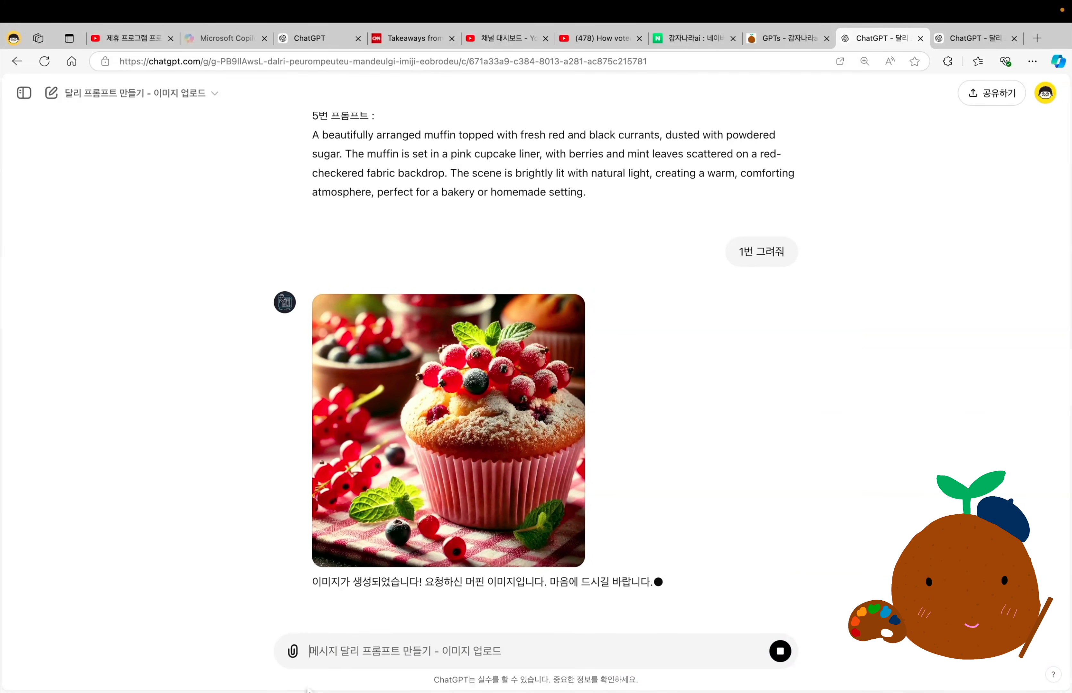
Request muffin images from the second and third prompts with "2번 그려줘" and "3번".
text(2번 그려줘)
key(Return)
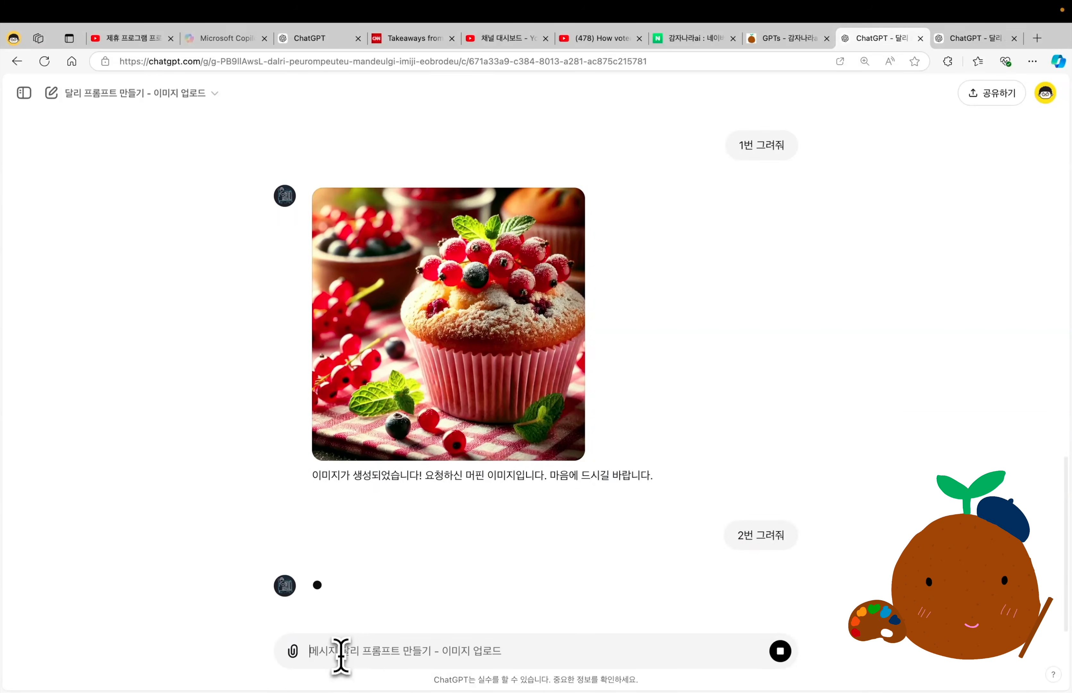
text(3번)
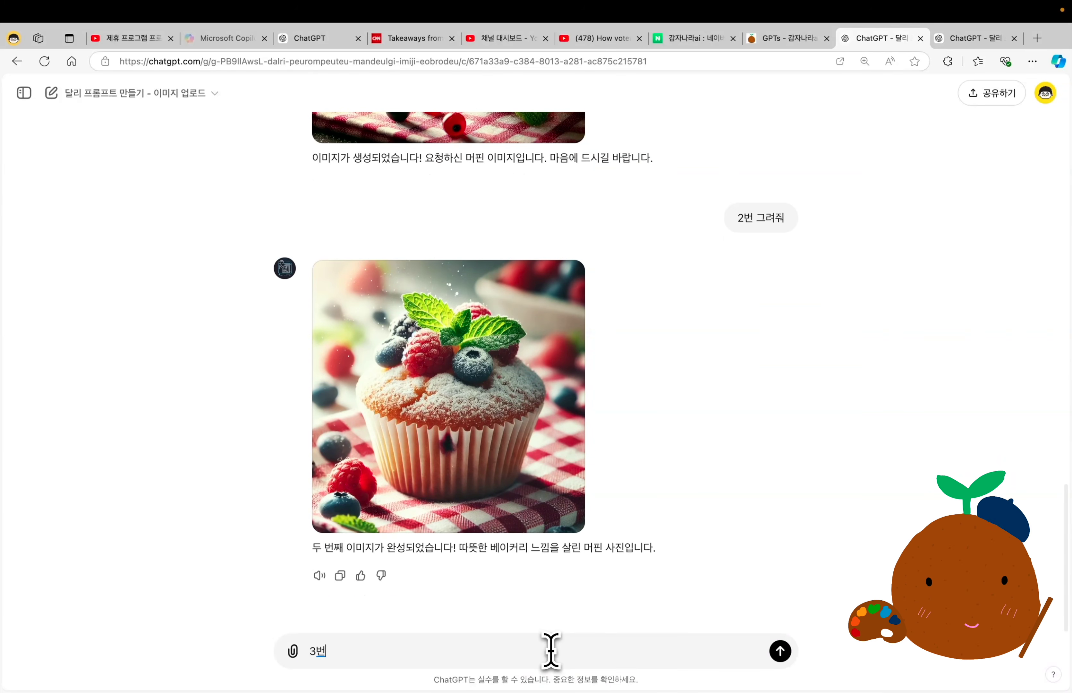
key(Return)
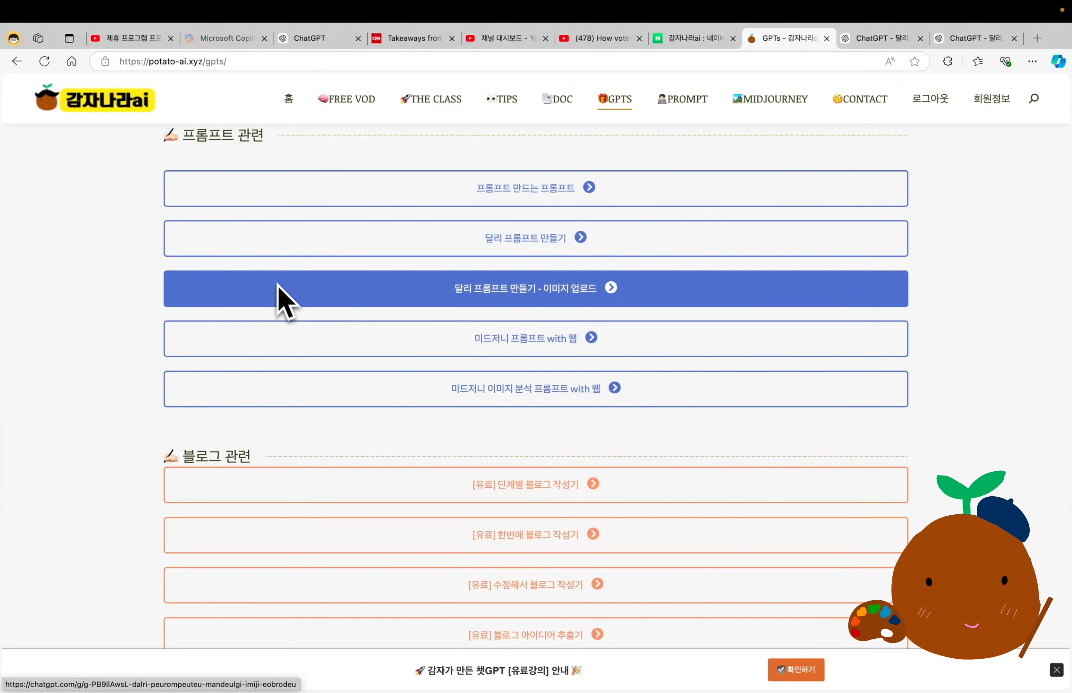
drag(70, 443, 310, 449)
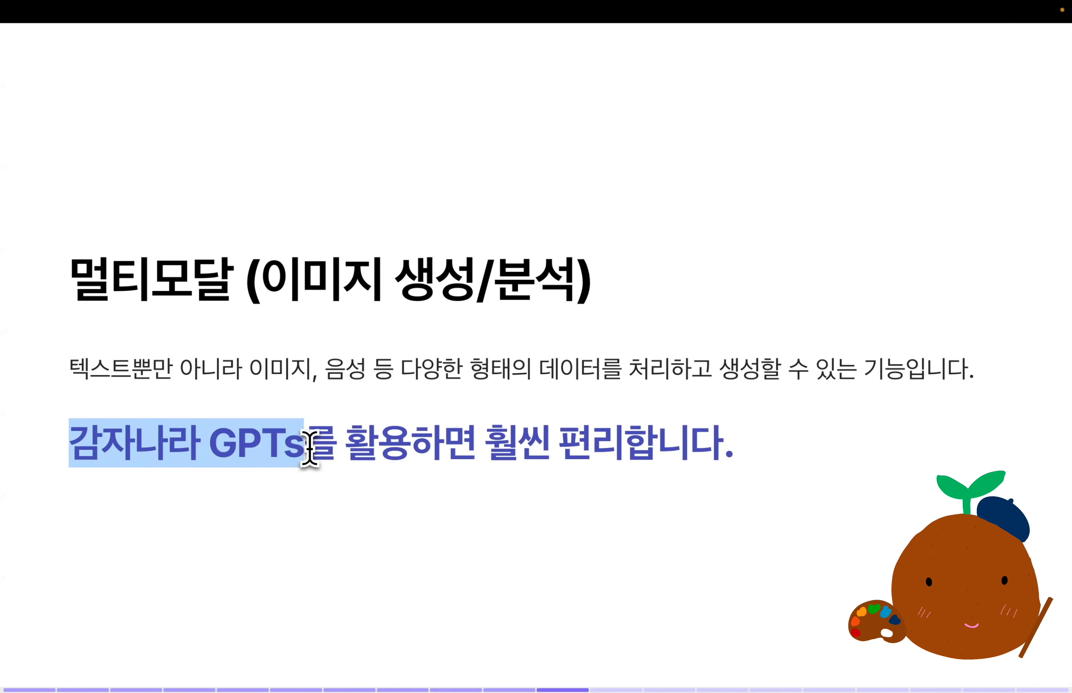
click(310, 448)
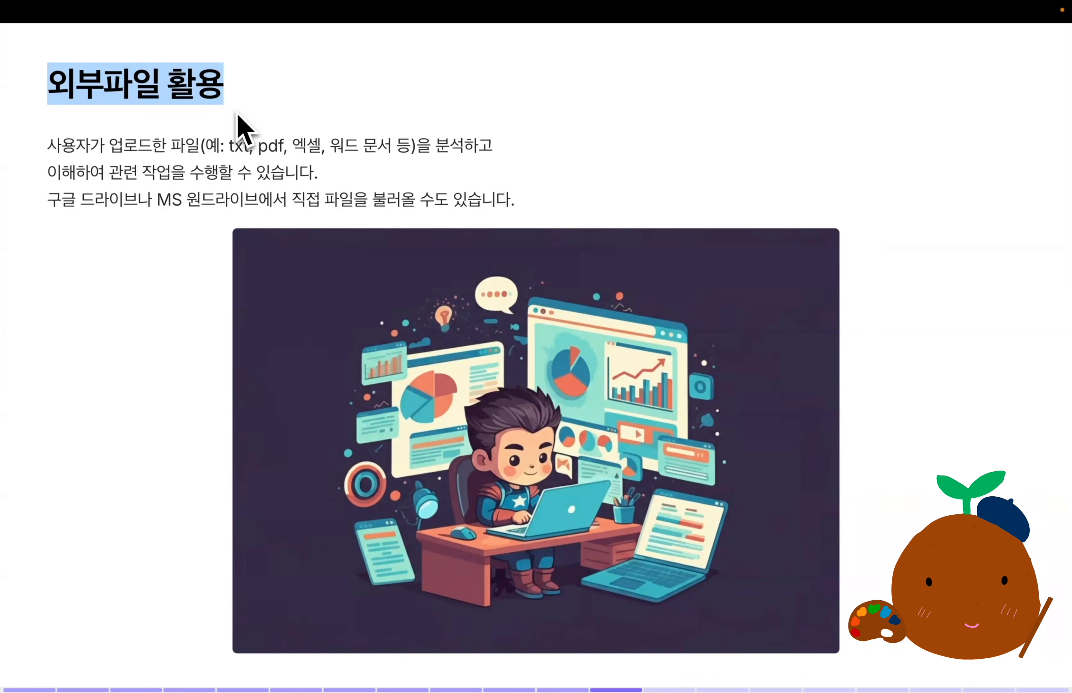
drag(47, 145, 410, 154)
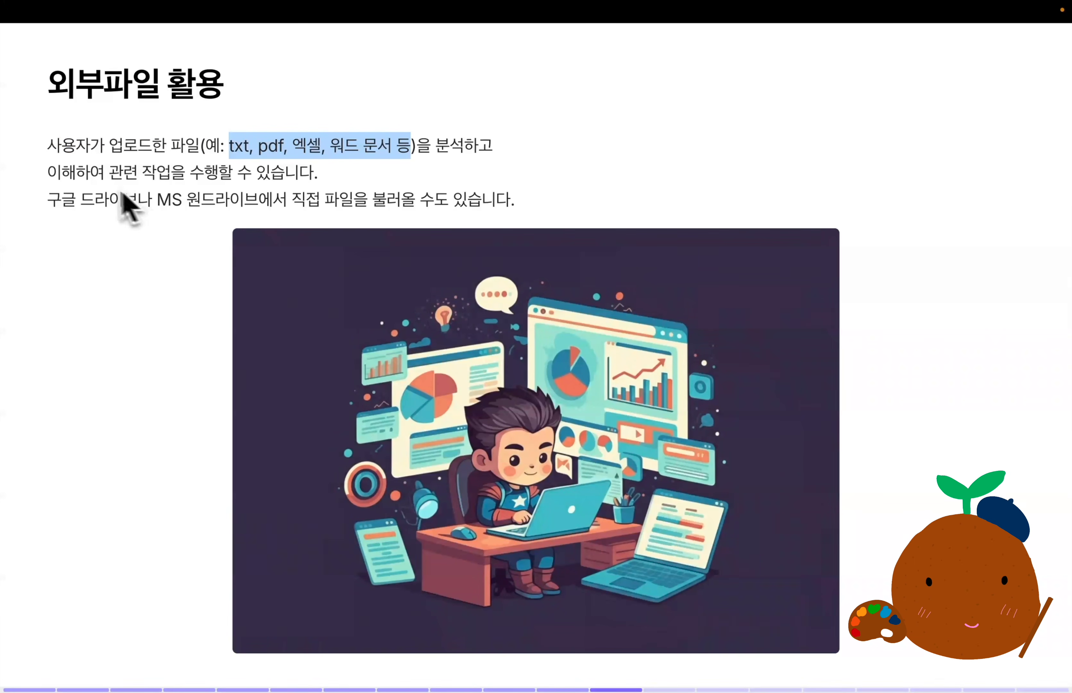
drag(48, 199, 525, 220)
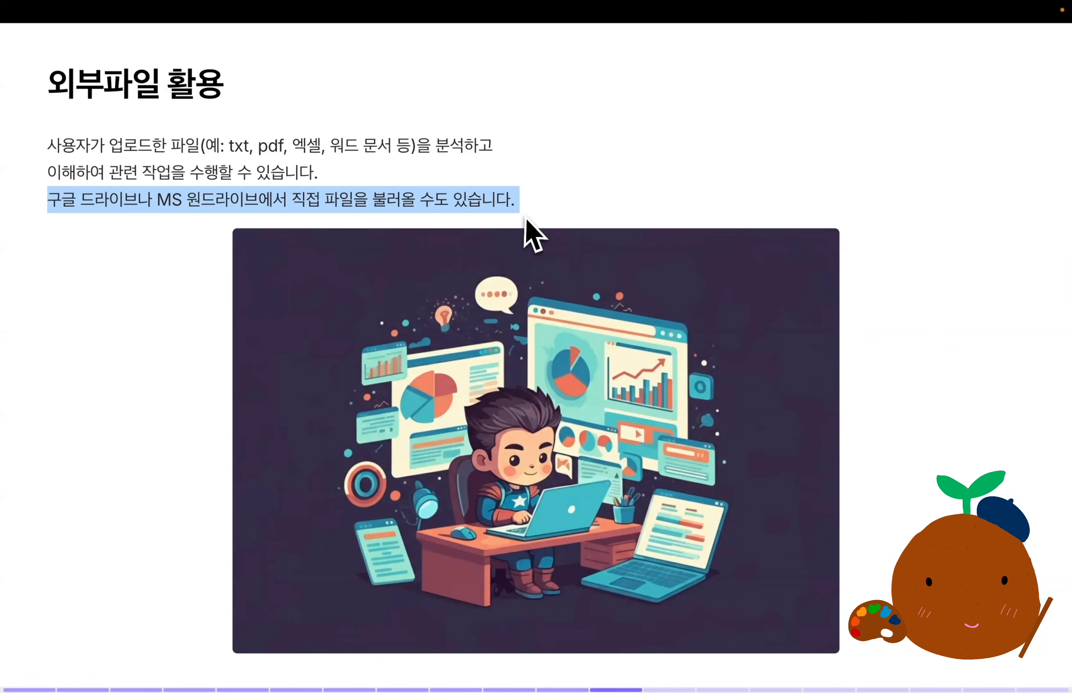
key(Right)
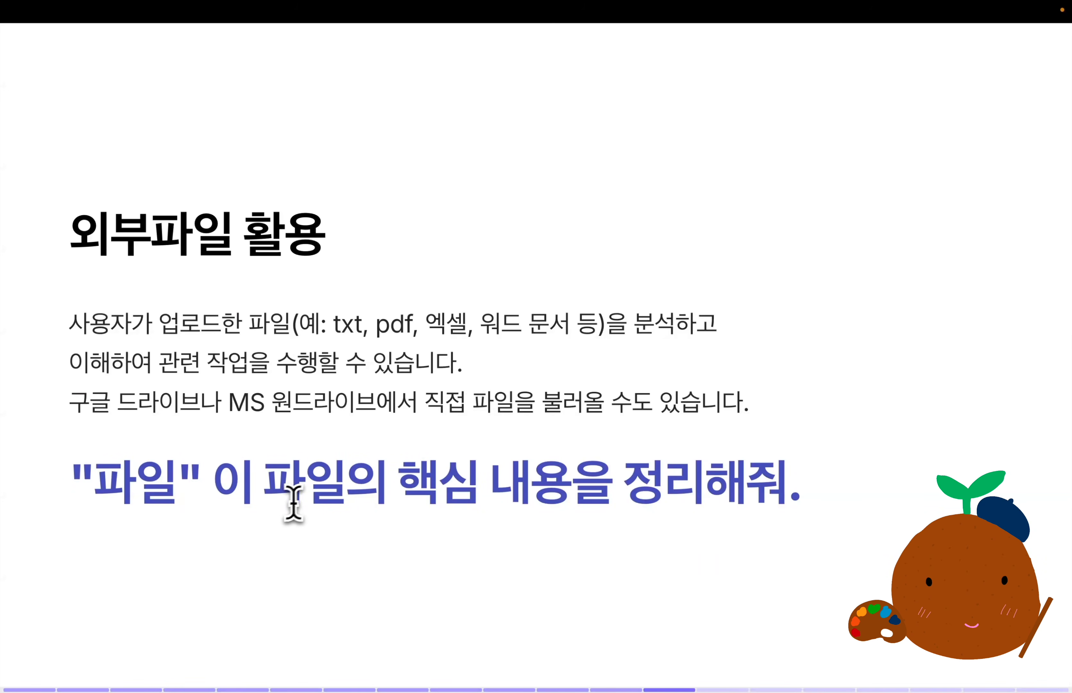
drag(213, 485, 65, 498)
drag(234, 496, 814, 514)
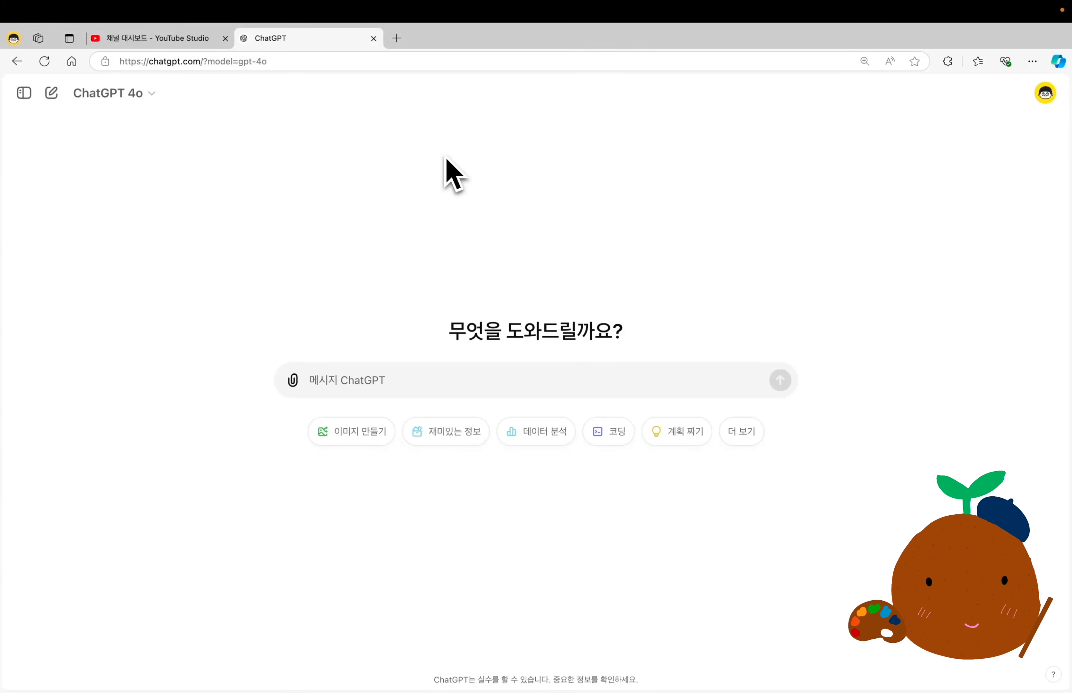
Attach "011. 외부 파일 분석, 출력 (소스1).pdf" from the computer and send it with the request "이 파일의 핵심 내용을 정리해줘.".
click(292, 381)
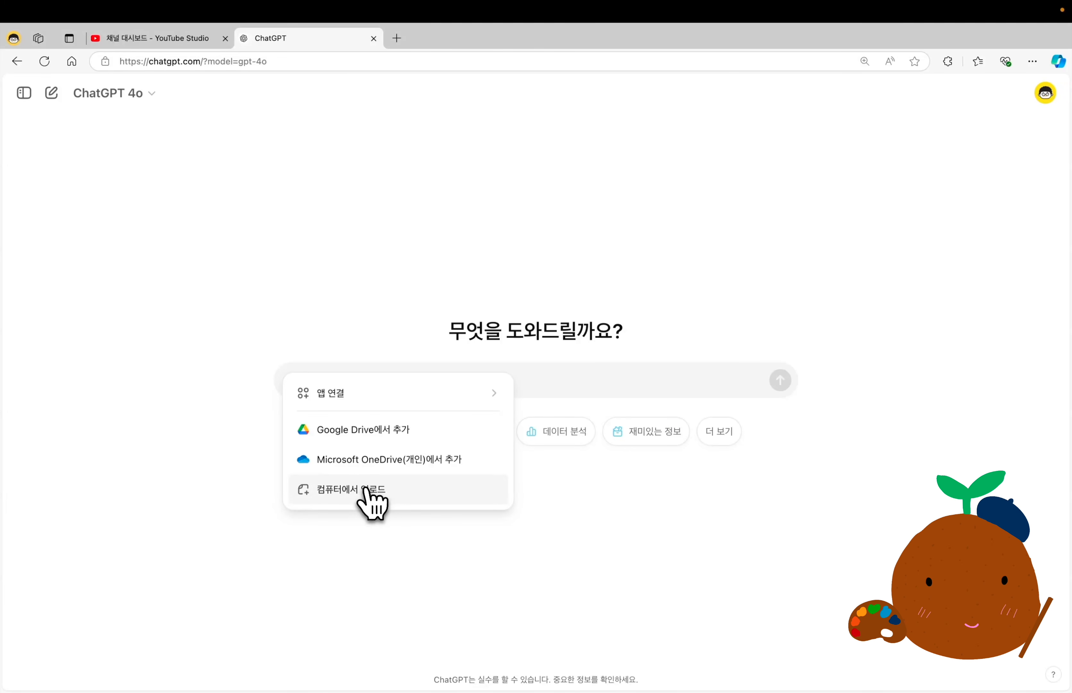
click(372, 496)
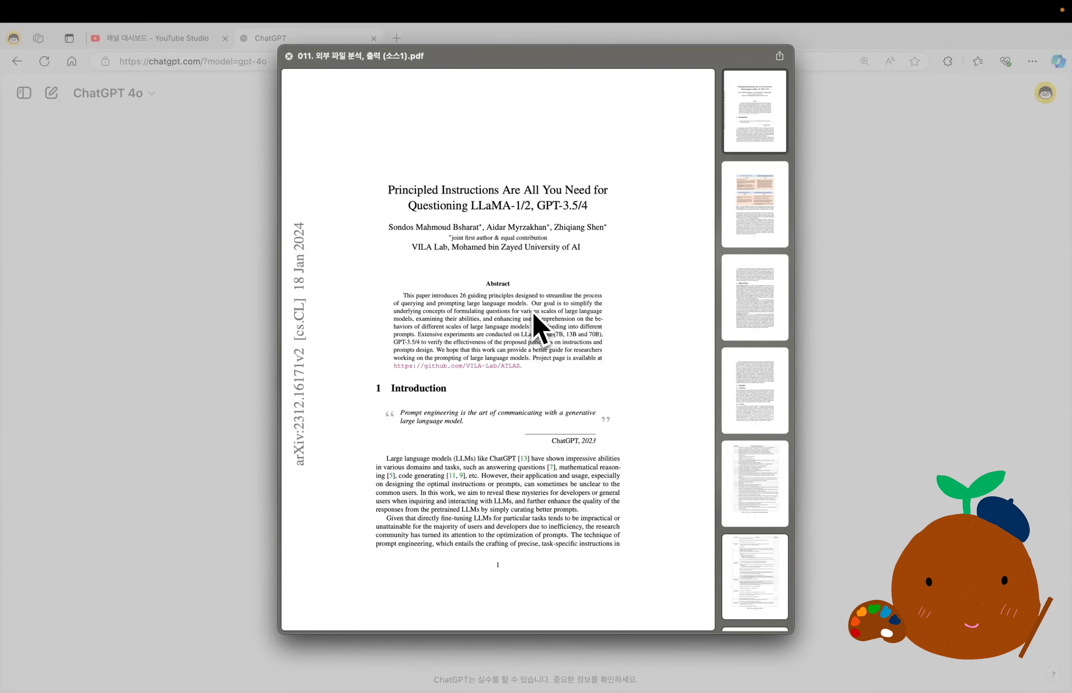
key(Escape)
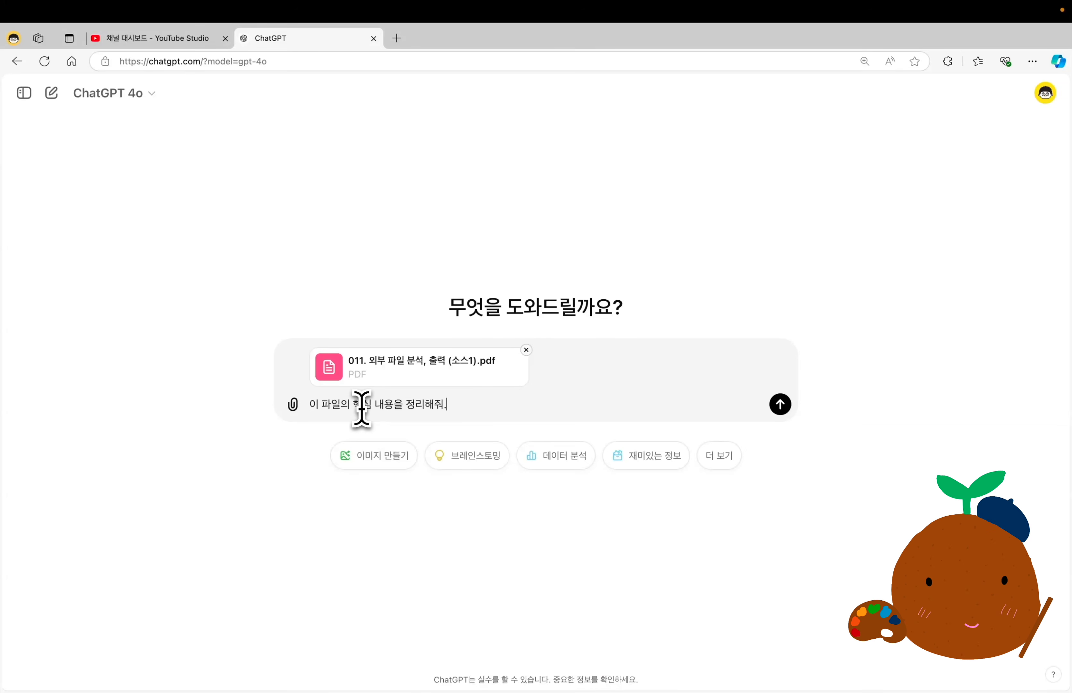
key(Return)
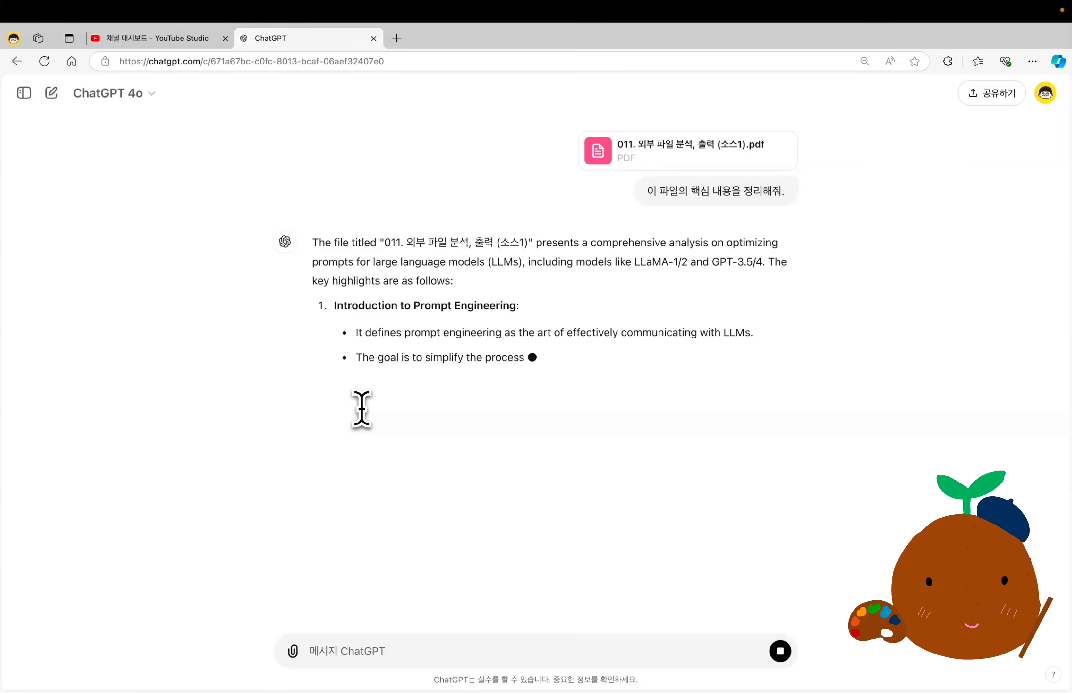
Stop the English reply, add the line "출력은 한글로 해줘." to the sent request, and resend it.
click(781, 658)
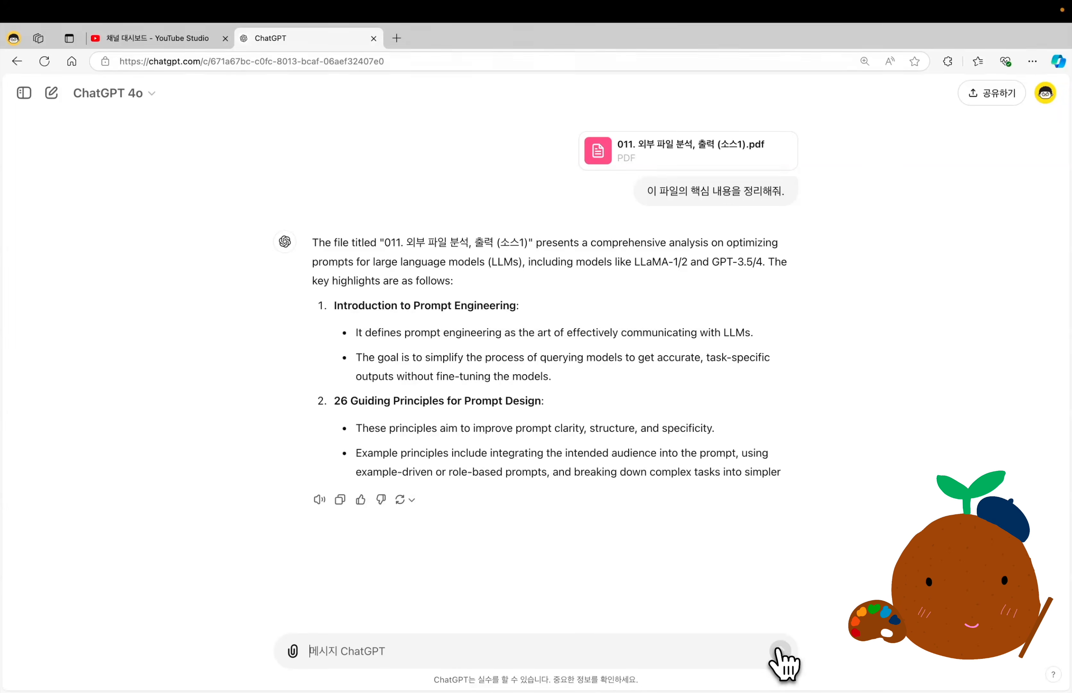
click(623, 193)
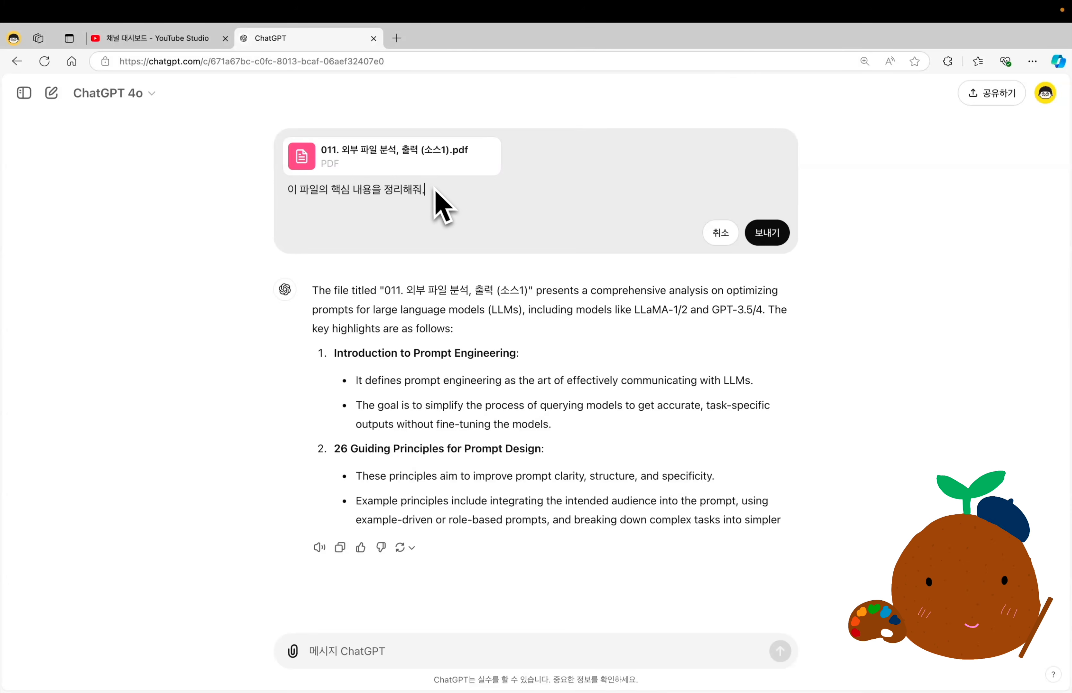
key(shift+Return)
text(출력은 한글로 해줘.)
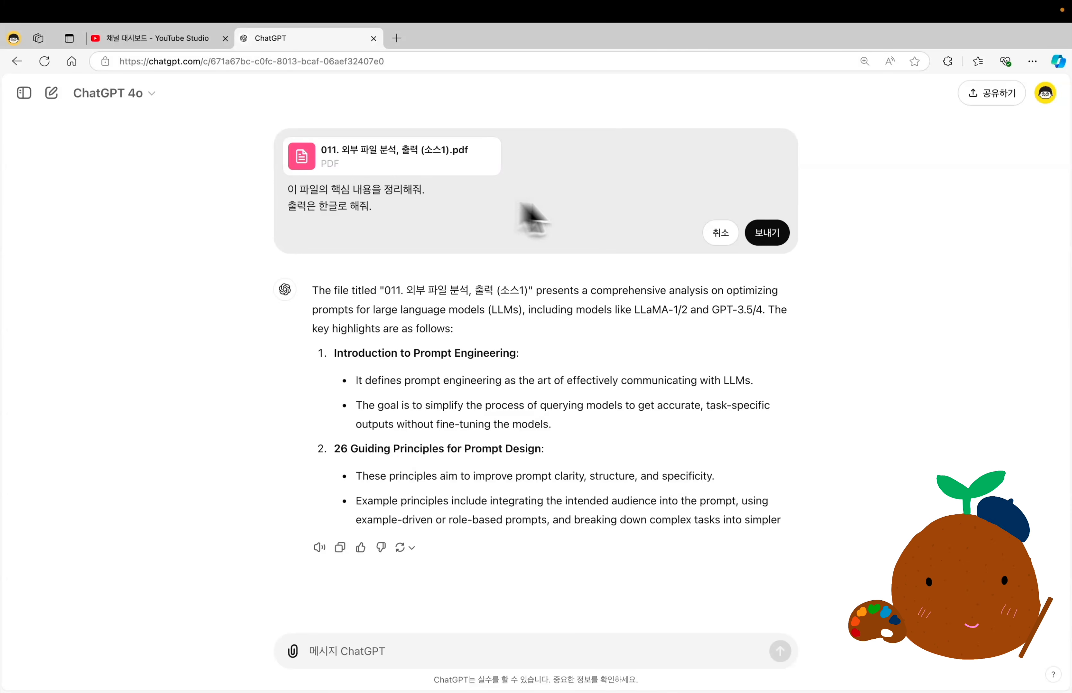
click(768, 234)
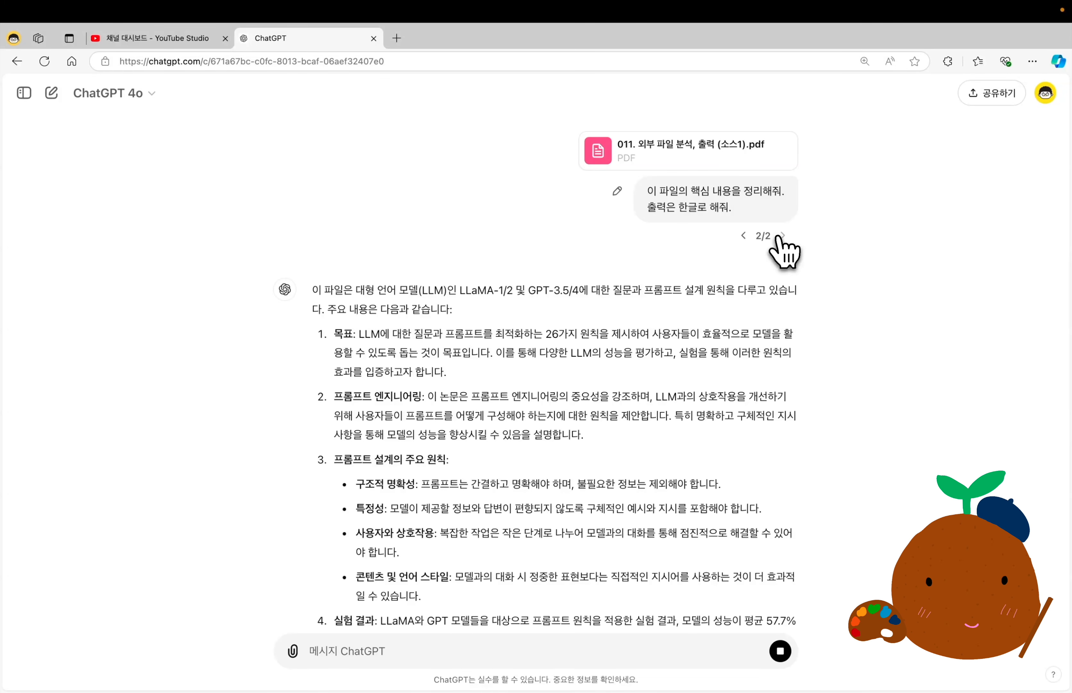
scroll(773, 252, down, 5)
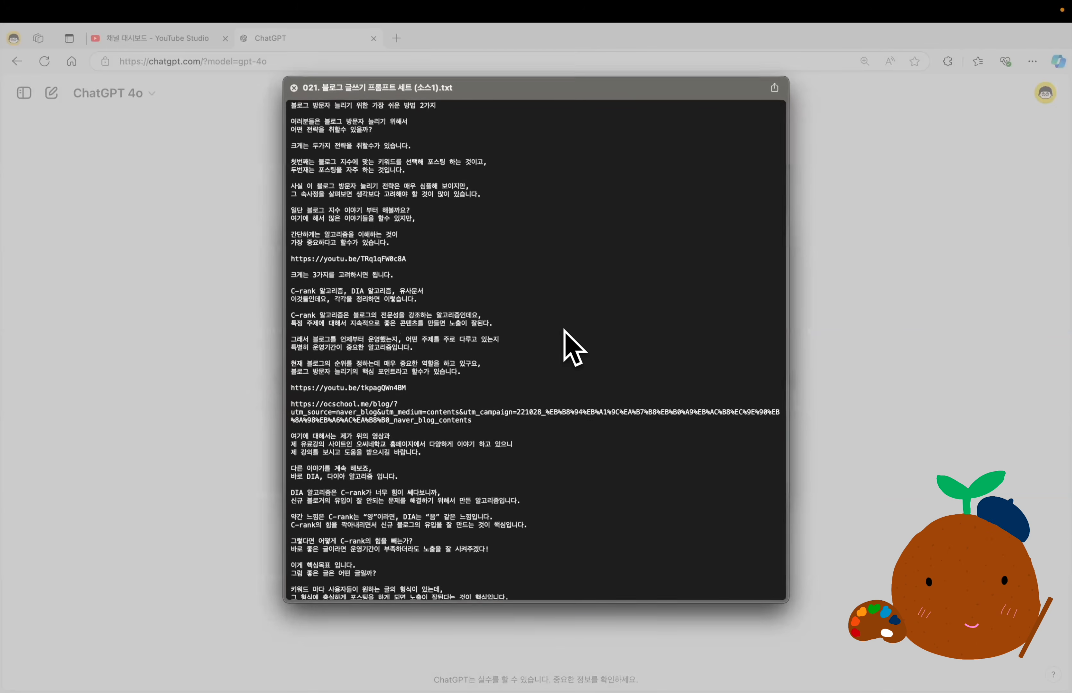
Preview the "021. 블로그 글쓰기 프롬프트 세트" text files and examine their blog content as source material.
key(Down)
key(Down)
key(Up)
key(Up)
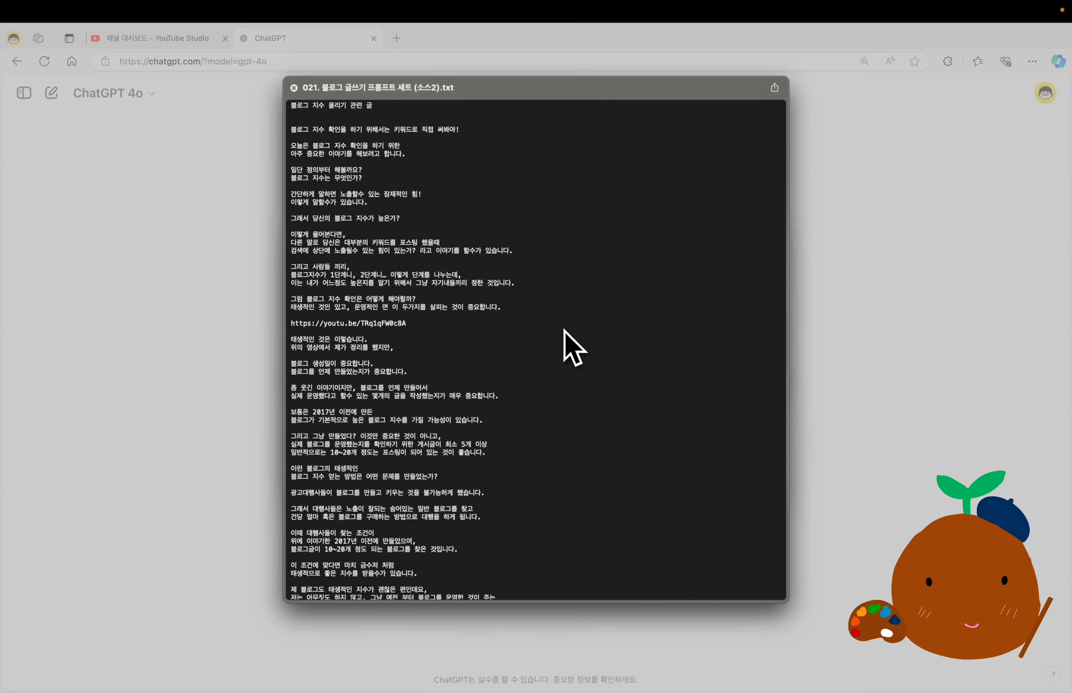
key(Down)
key(Up)
key(Down)
key(Down)
key(Up)
key(Up)
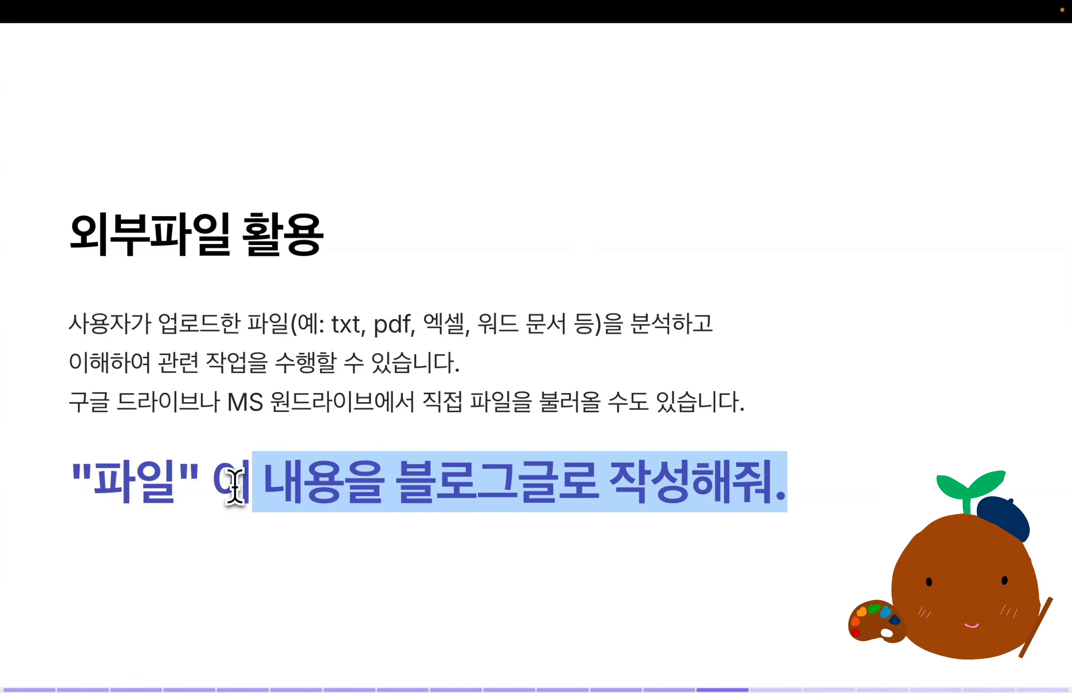
Request a blog post from the attached text files with "이 내용을 블로그글로 작성해줘.", and its export with "위의 글을 docx 파일로 출력해줘.".
drag(230, 490, 225, 491)
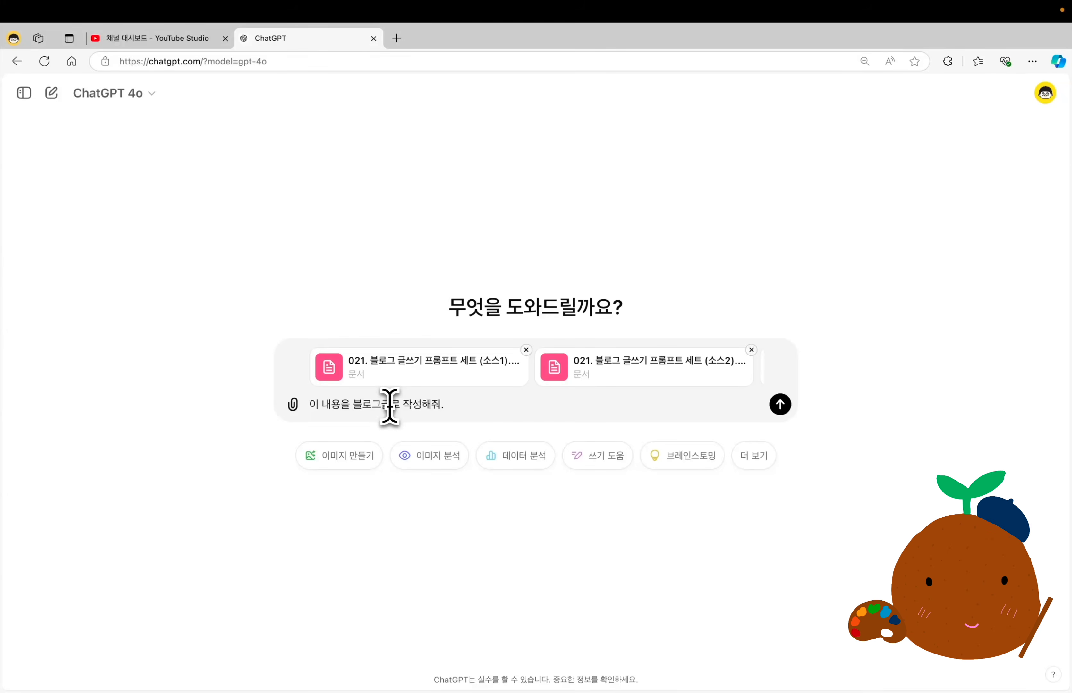
key(Return)
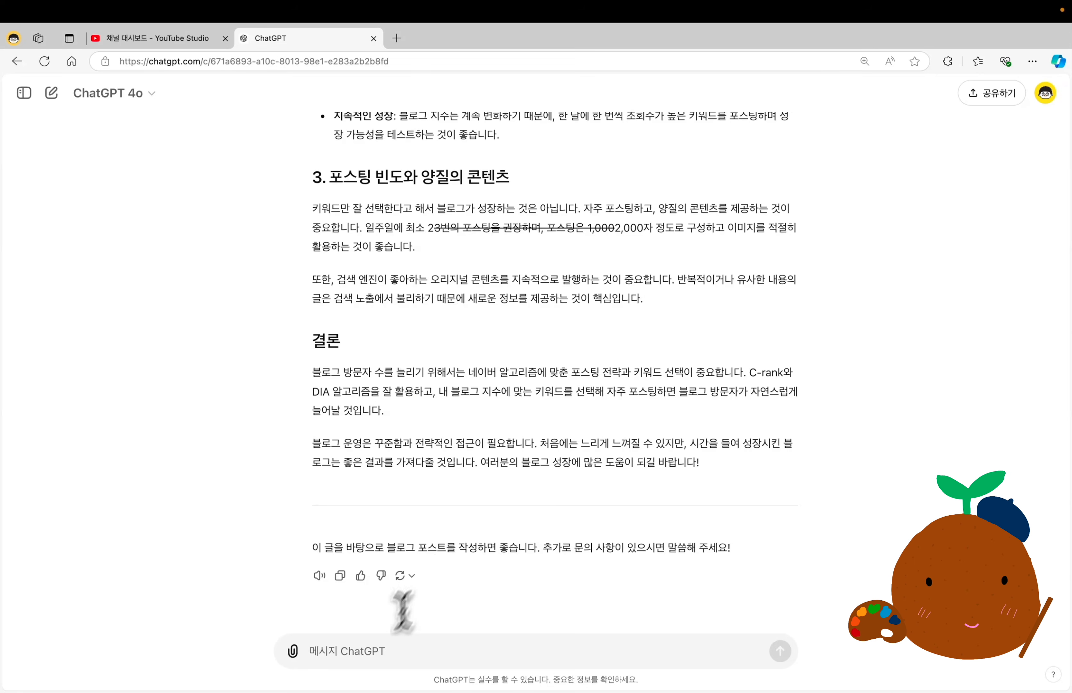
click(363, 651)
text(위의 글을 docx 파일로 출력해줘.)
key(Return)
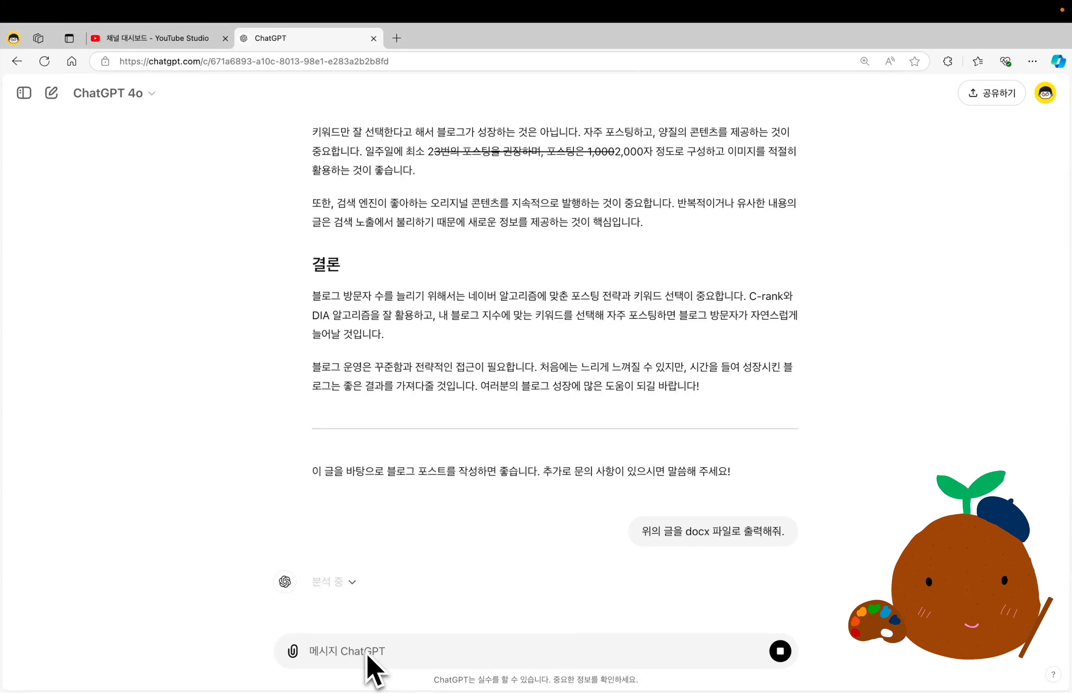
Download the generated DOCX file, open it in Word, and read through the blog post.
drag(391, 549, 598, 547)
click(561, 548)
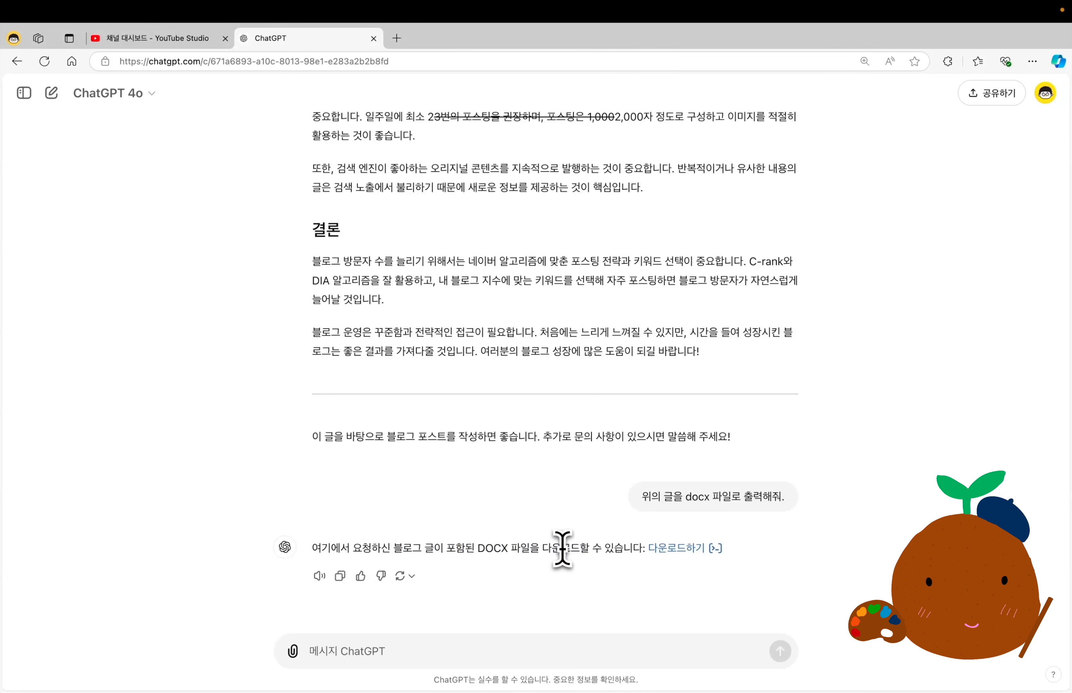
click(684, 555)
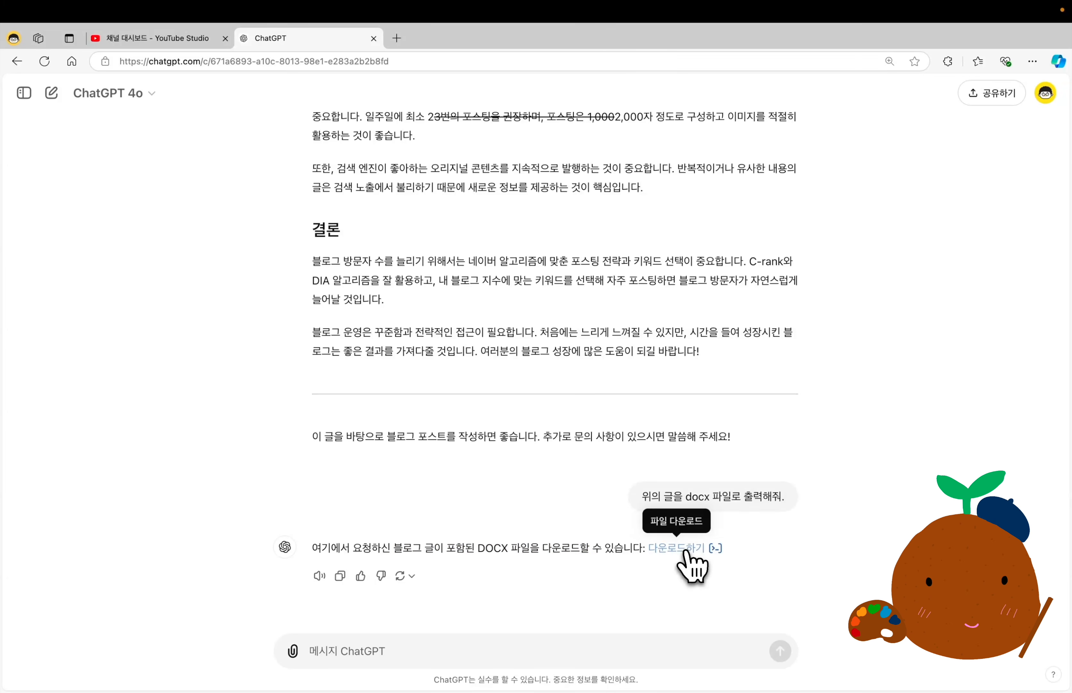
click(809, 118)
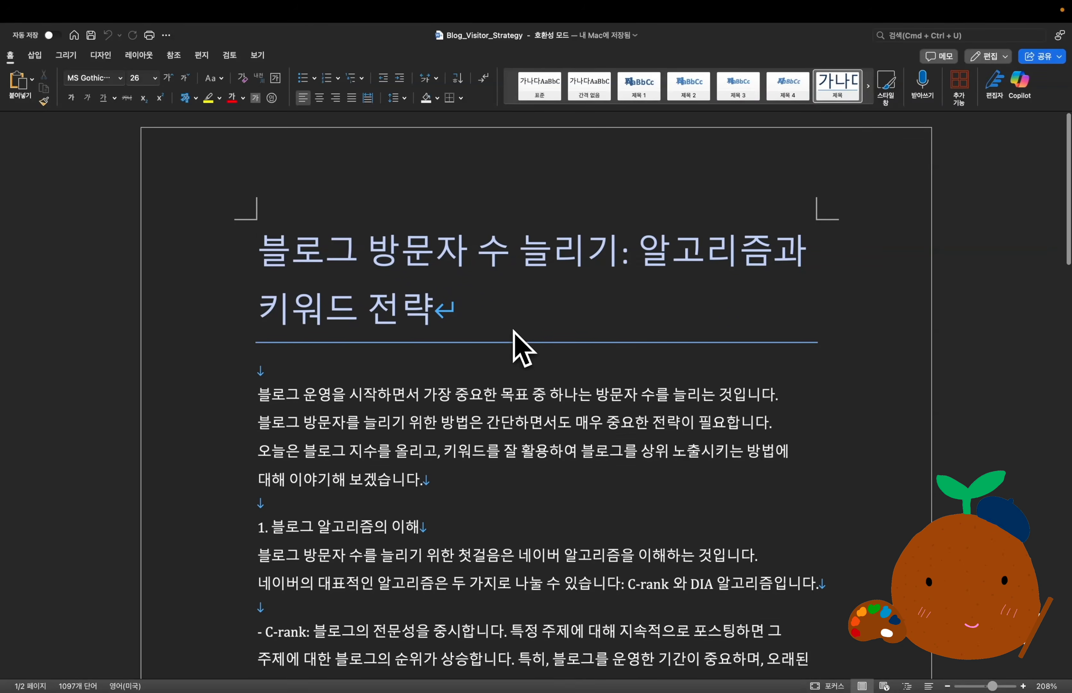
scroll(515, 333, down, 10)
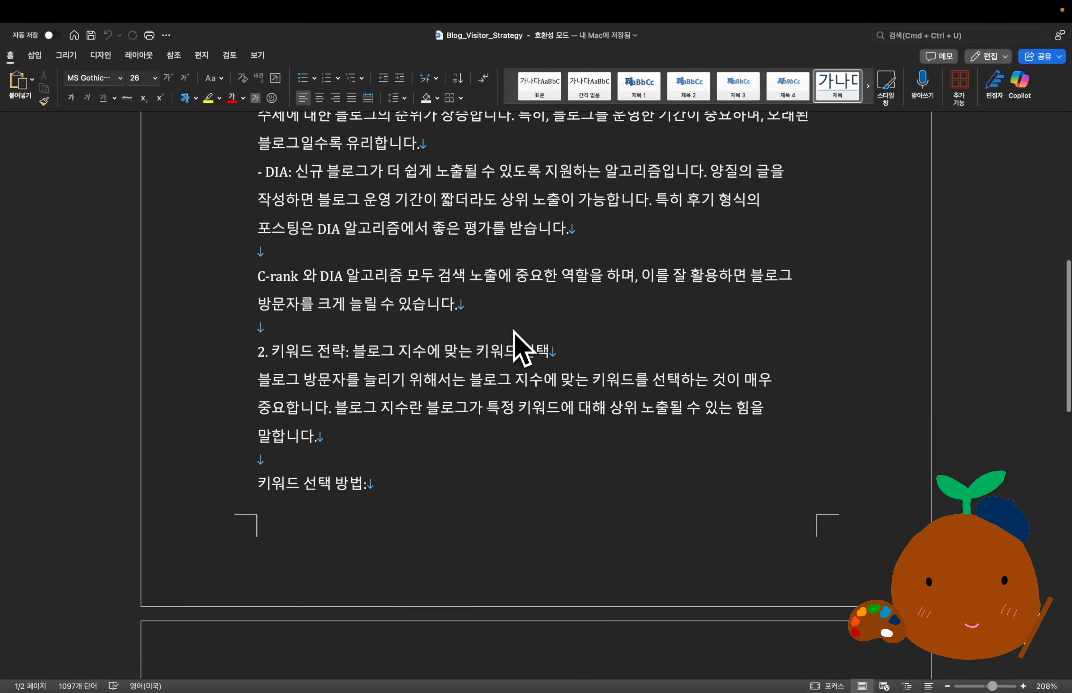
scroll(515, 333, down, 8)
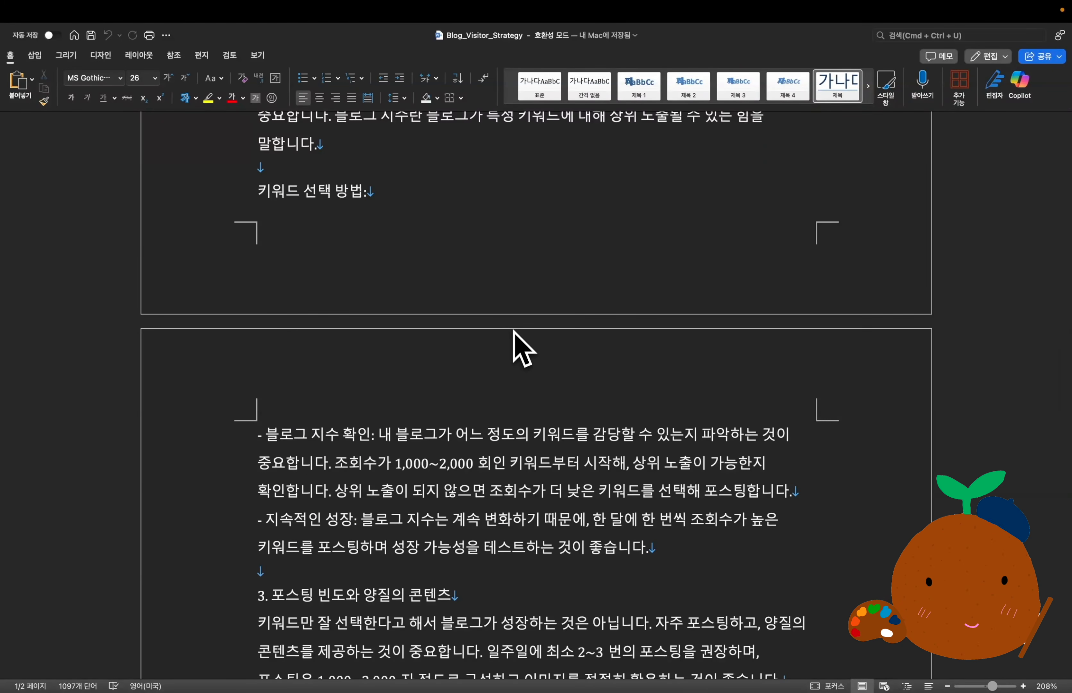
scroll(514, 332, down, 10)
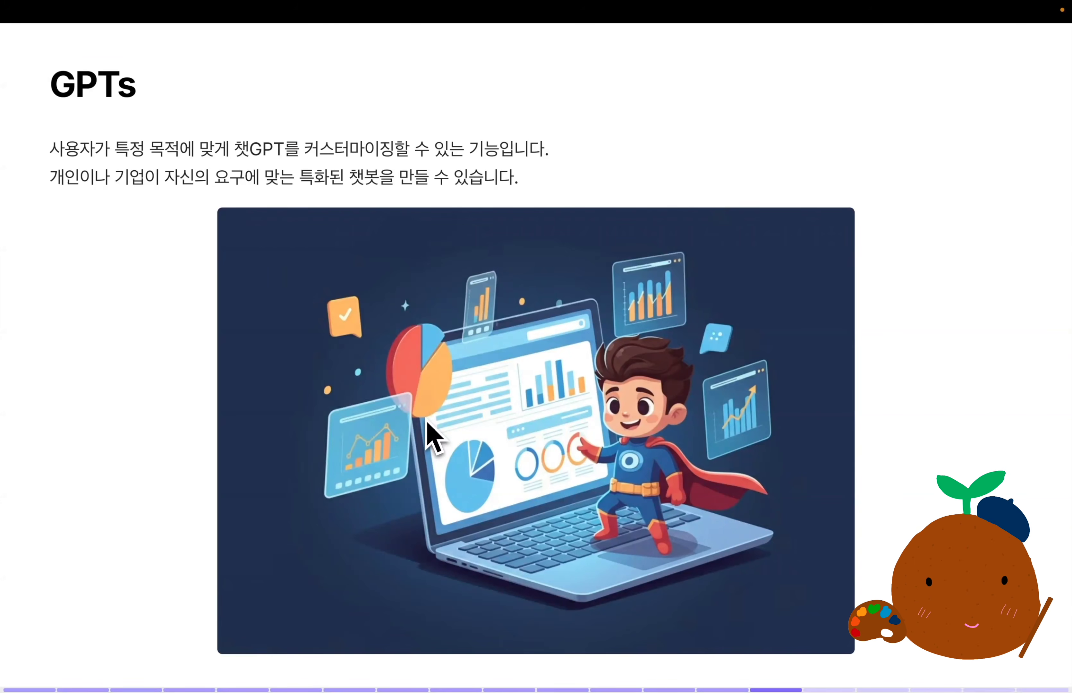
drag(51, 83, 198, 125)
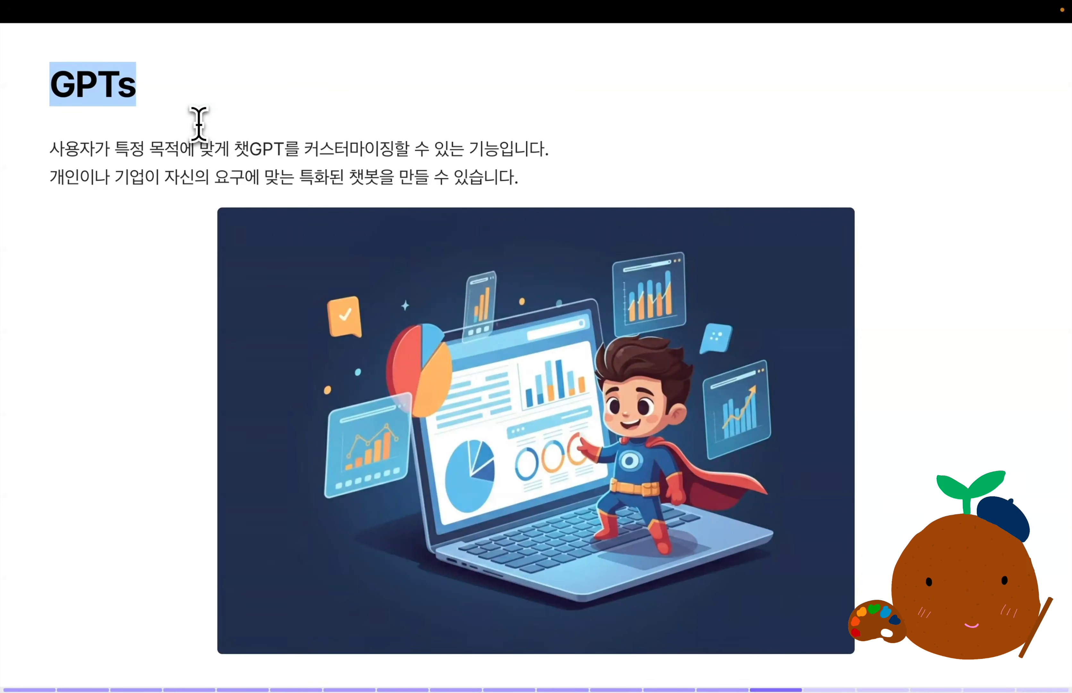
drag(49, 149, 564, 187)
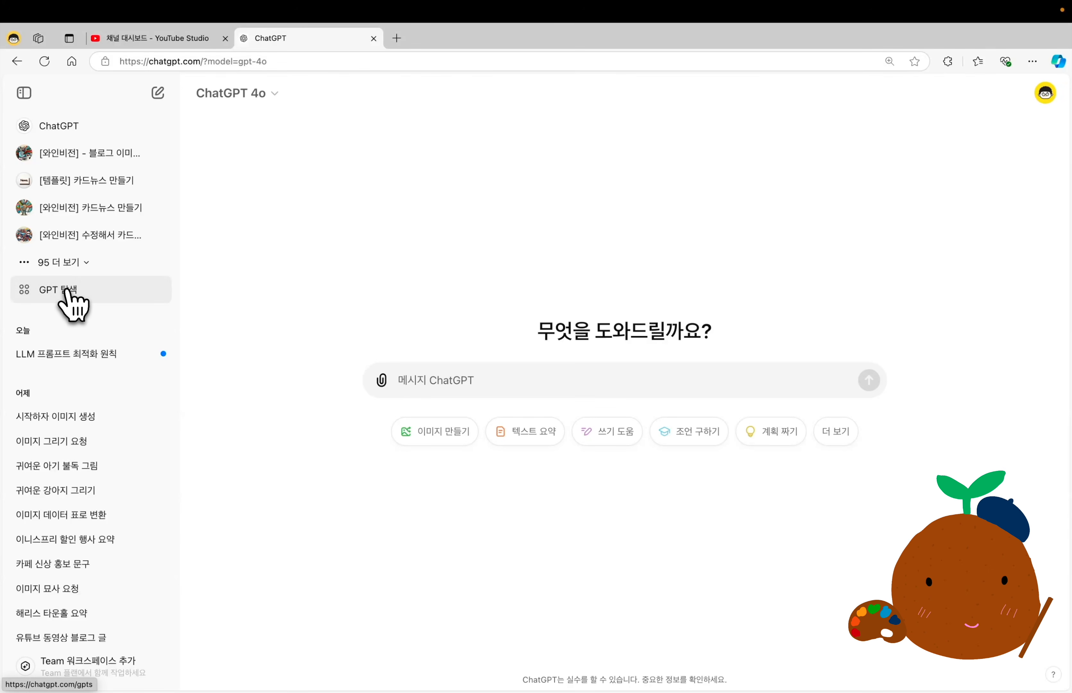
Open the GPT exploration page and look over its featured and trending GPTs.
click(68, 291)
scroll(518, 325, down, 6)
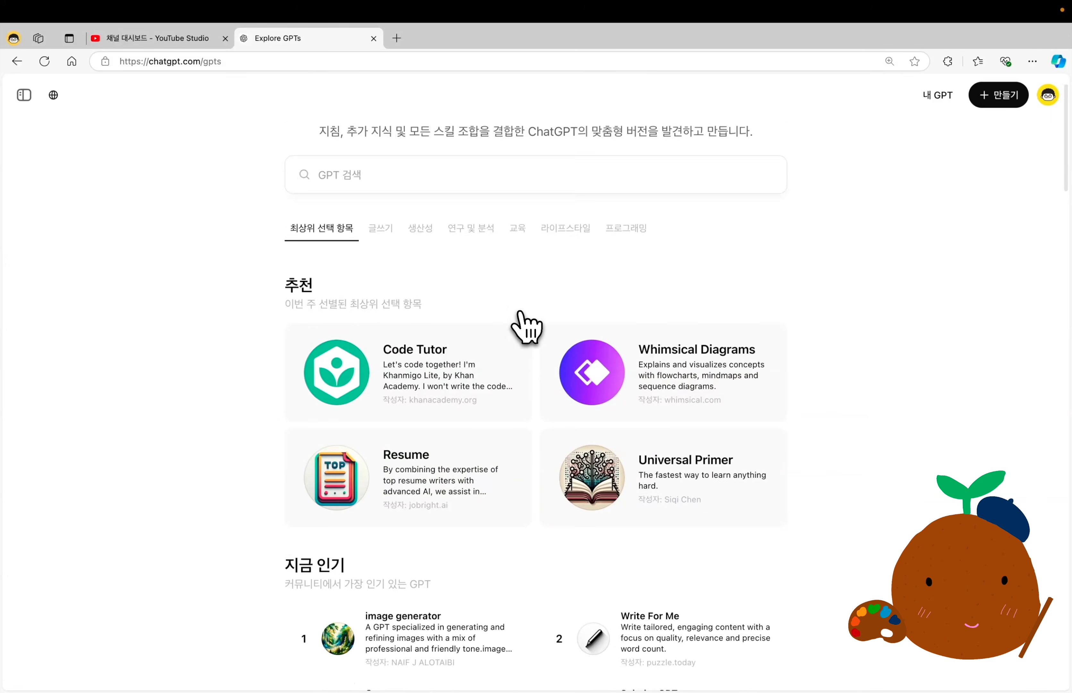
scroll(526, 326, down, 6)
scroll(526, 327, up, 12)
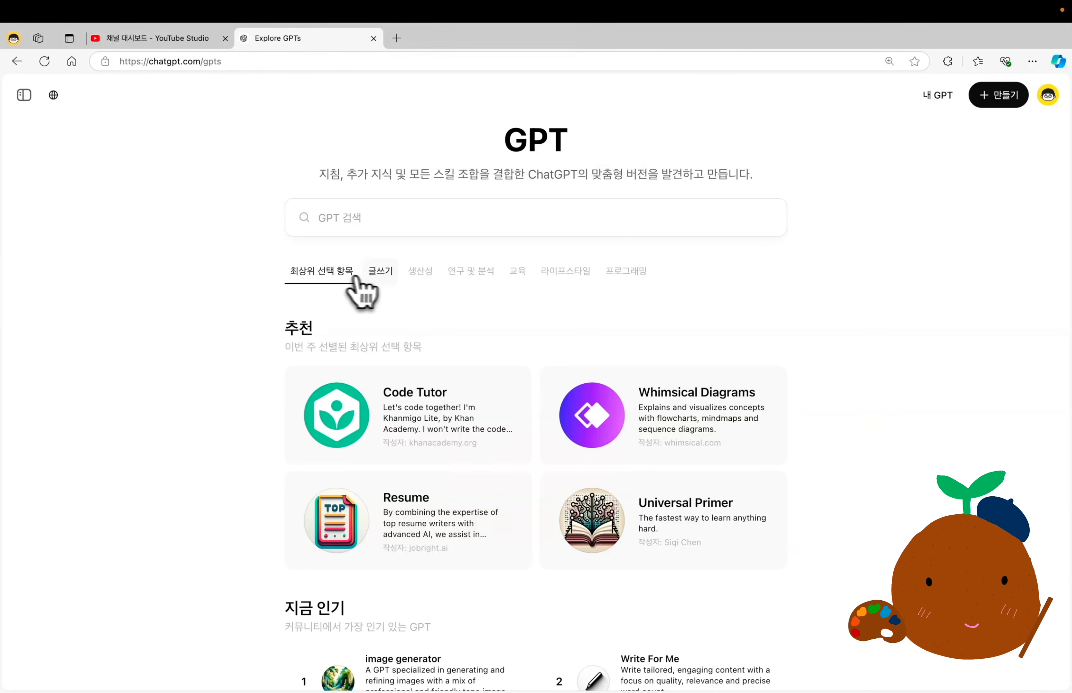
scroll(393, 282, down, 5)
scroll(392, 281, down, 15)
Browse the GPT categories for productivity, research and analysis, education, lifestyle and programming.
click(424, 133)
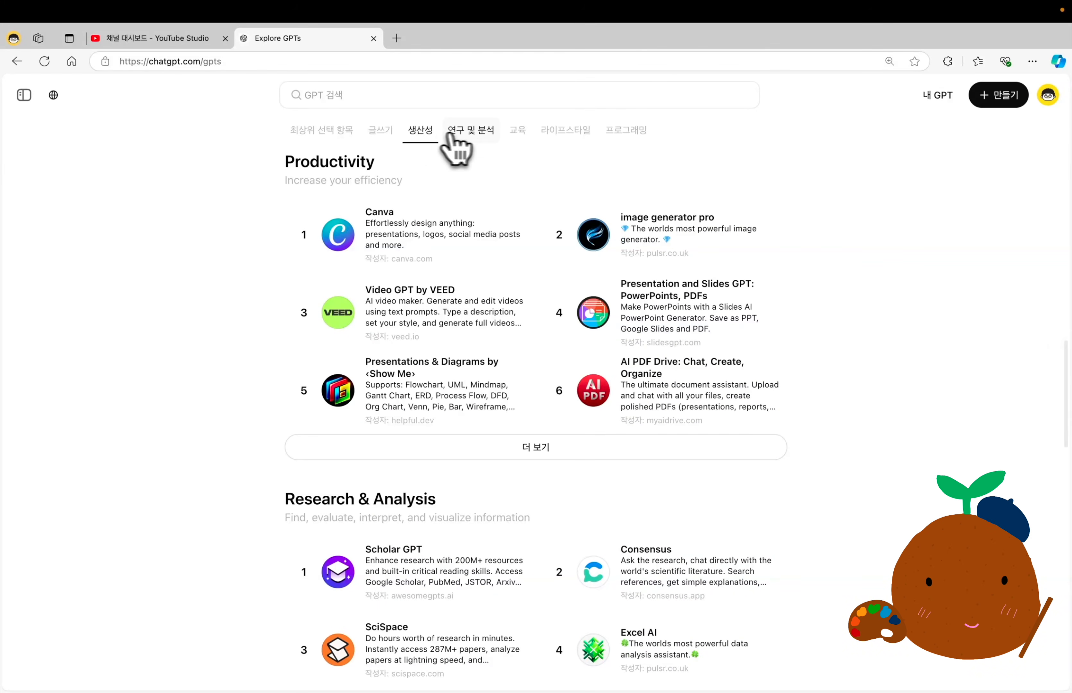
click(470, 133)
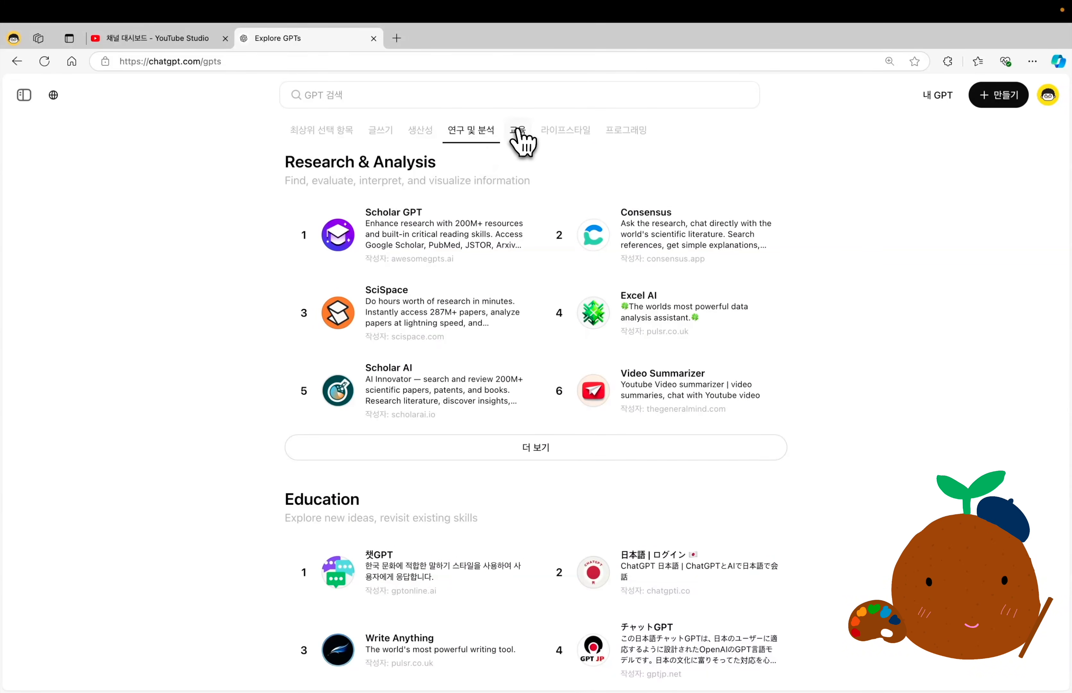
click(520, 132)
click(566, 132)
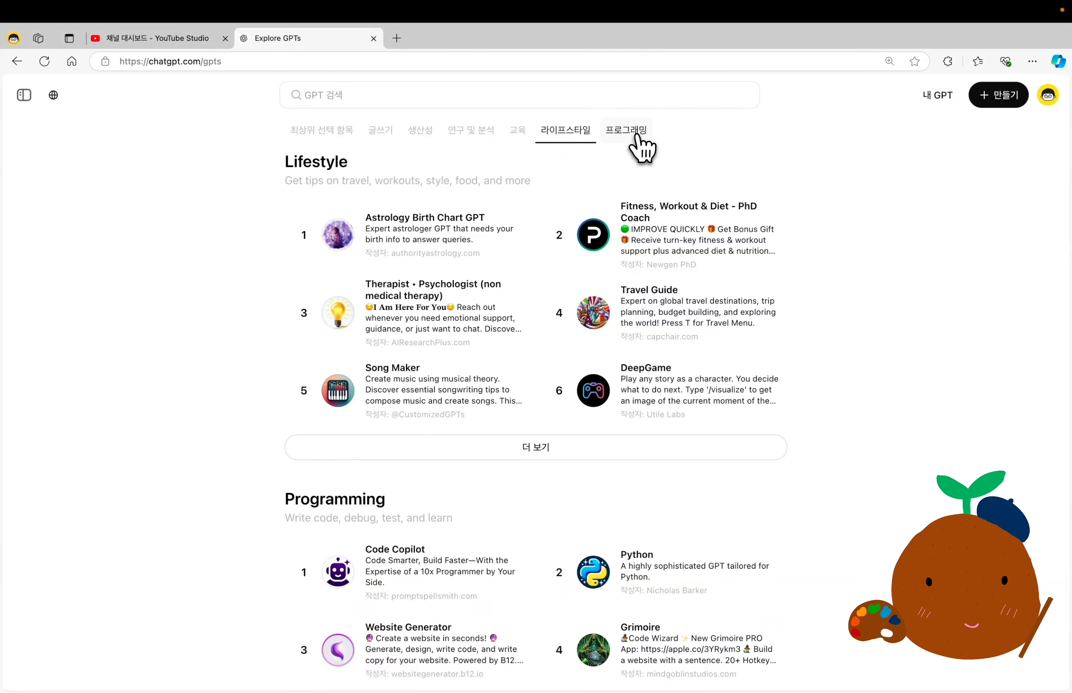
click(638, 133)
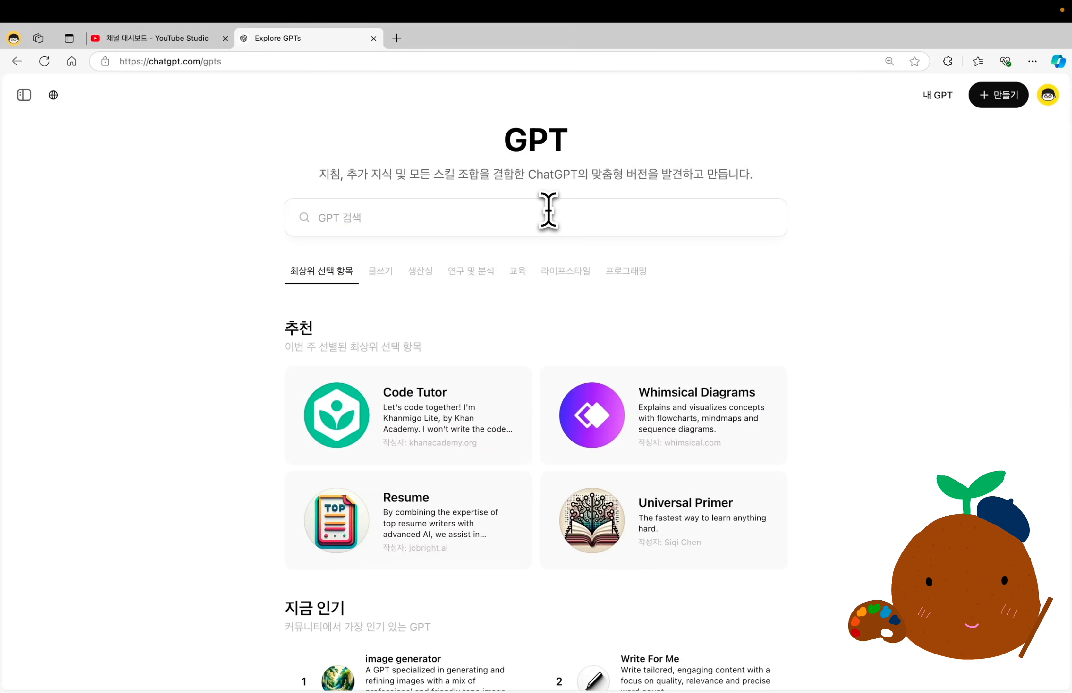
Check the recently used GPTs in the GPT search, close the list, and view the currently popular GPTs.
click(391, 215)
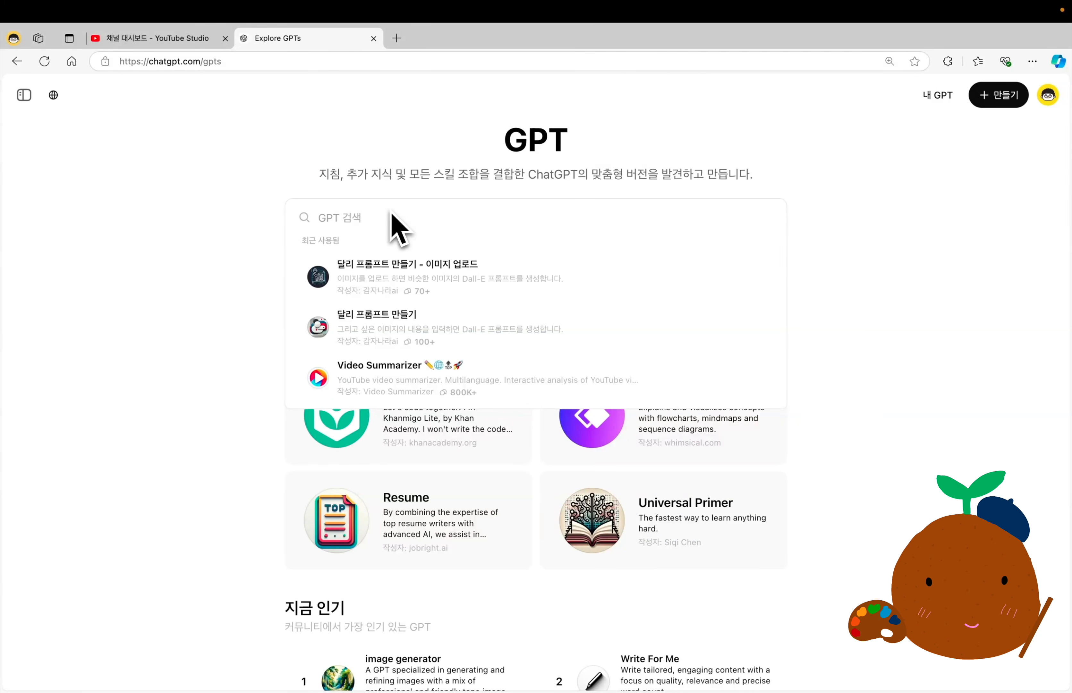
click(239, 230)
scroll(220, 465, down, 5)
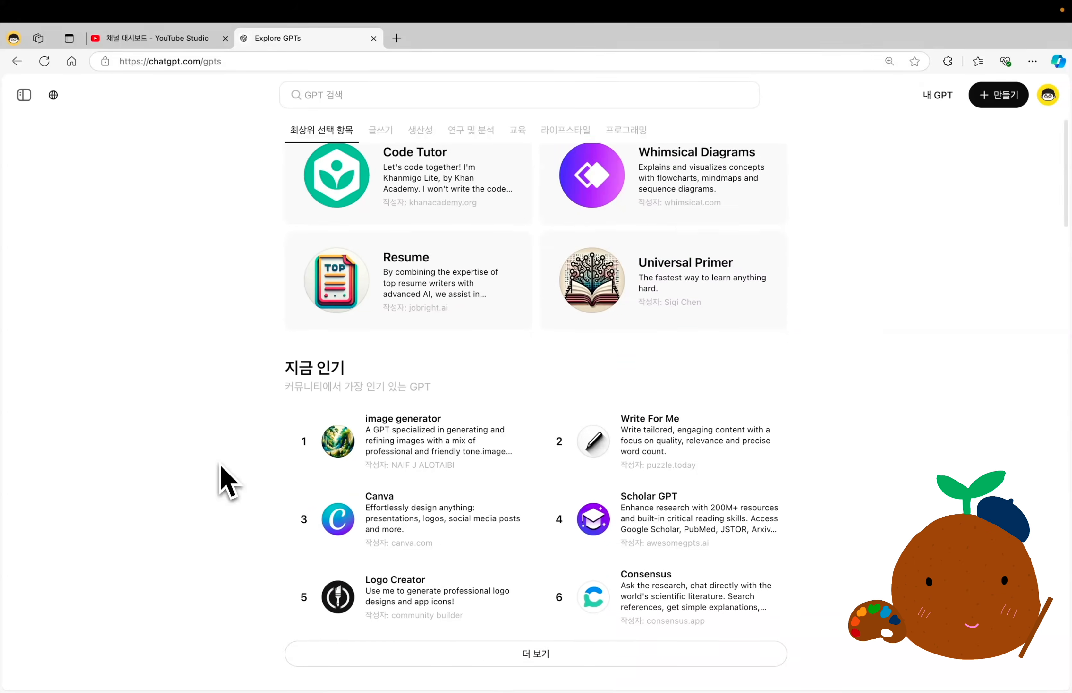
Open the details of the popular Write For Me GPT and review its ranking, conversation count, conversation starters and capabilities.
scroll(223, 480, down, 2)
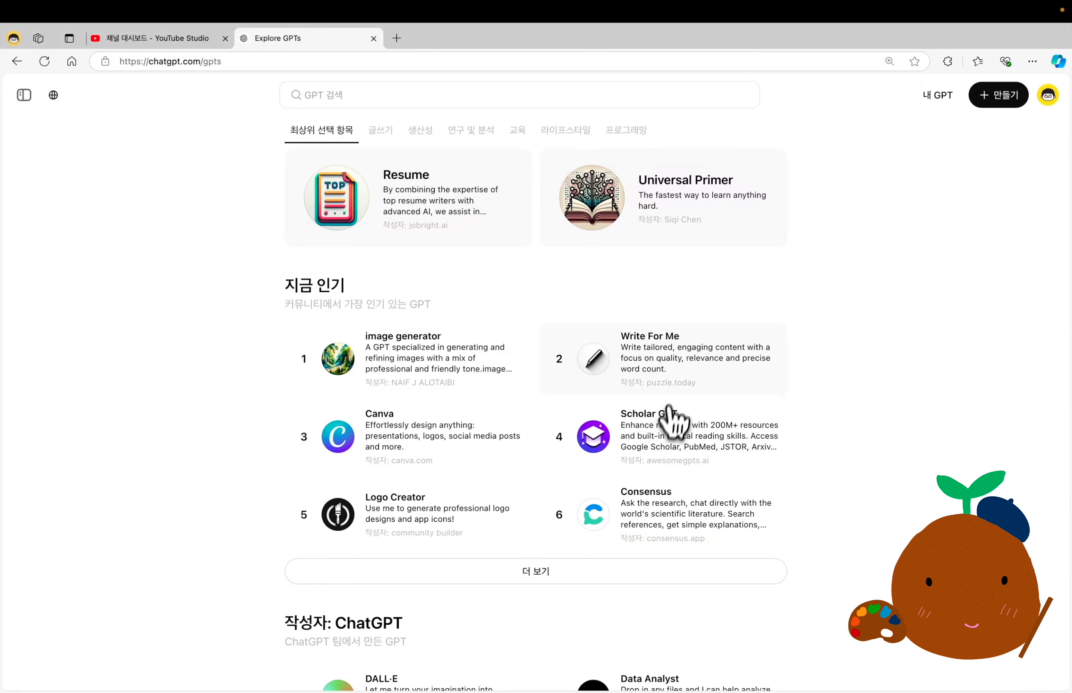
click(665, 373)
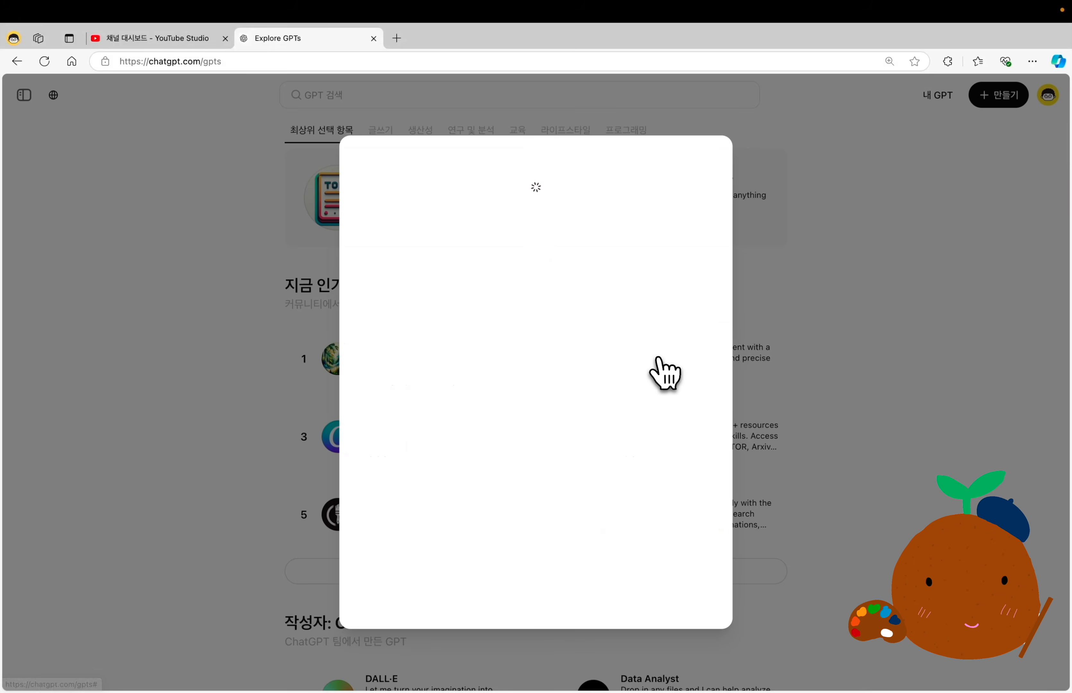
drag(462, 311, 637, 319)
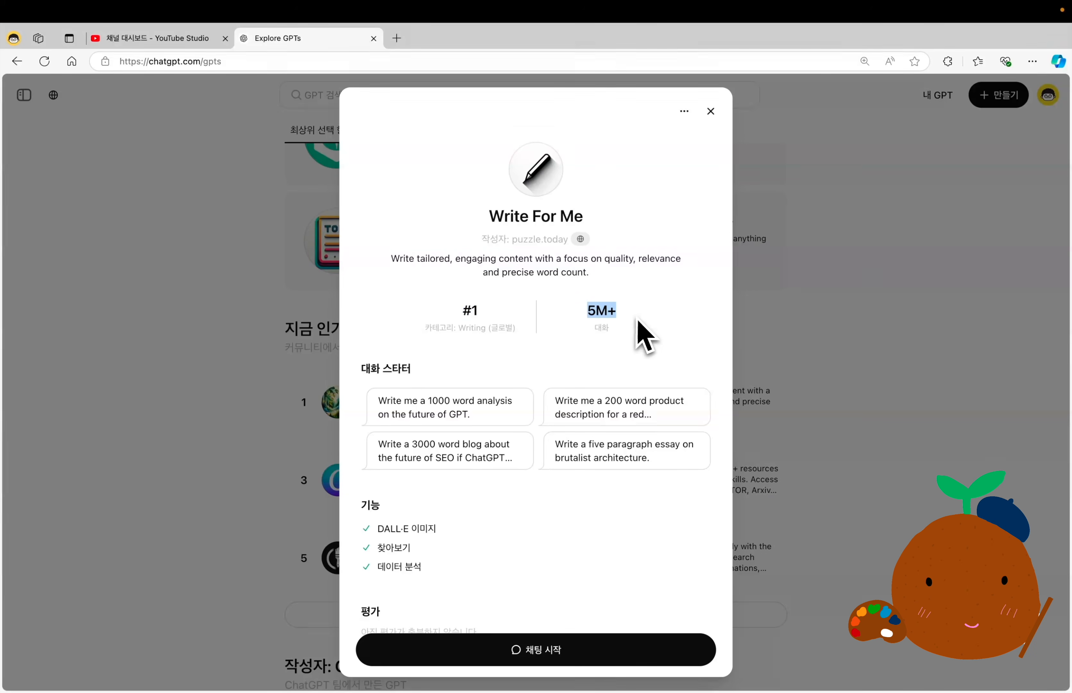
scroll(637, 319, down, 2)
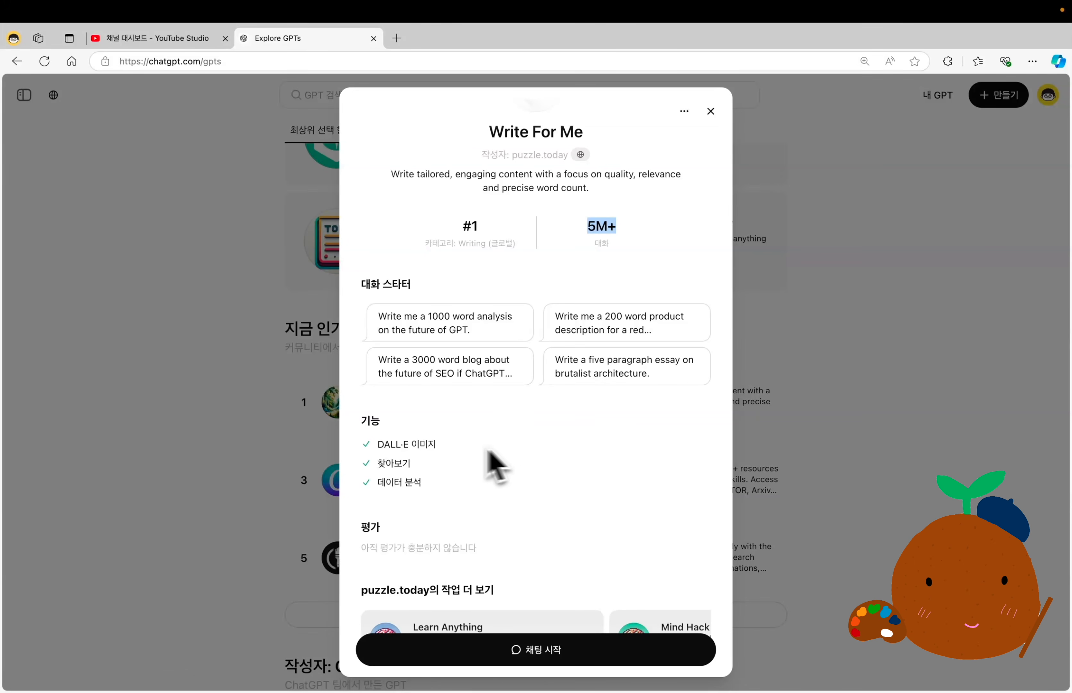
drag(377, 444, 436, 487)
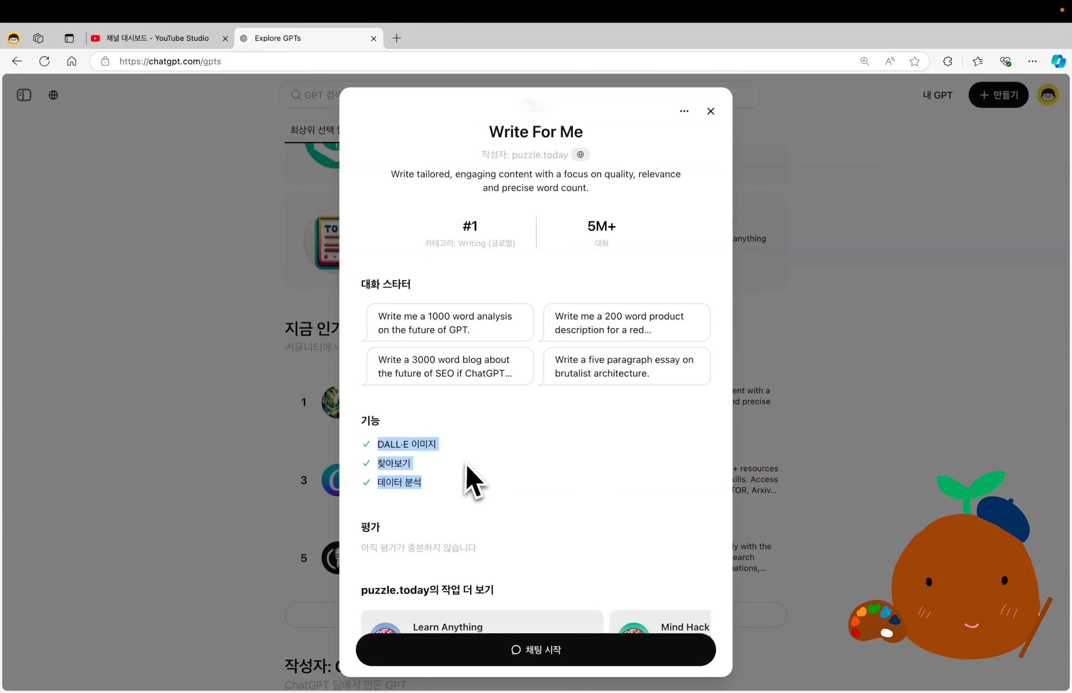
scroll(466, 473, down, 1)
scroll(478, 483, up, 3)
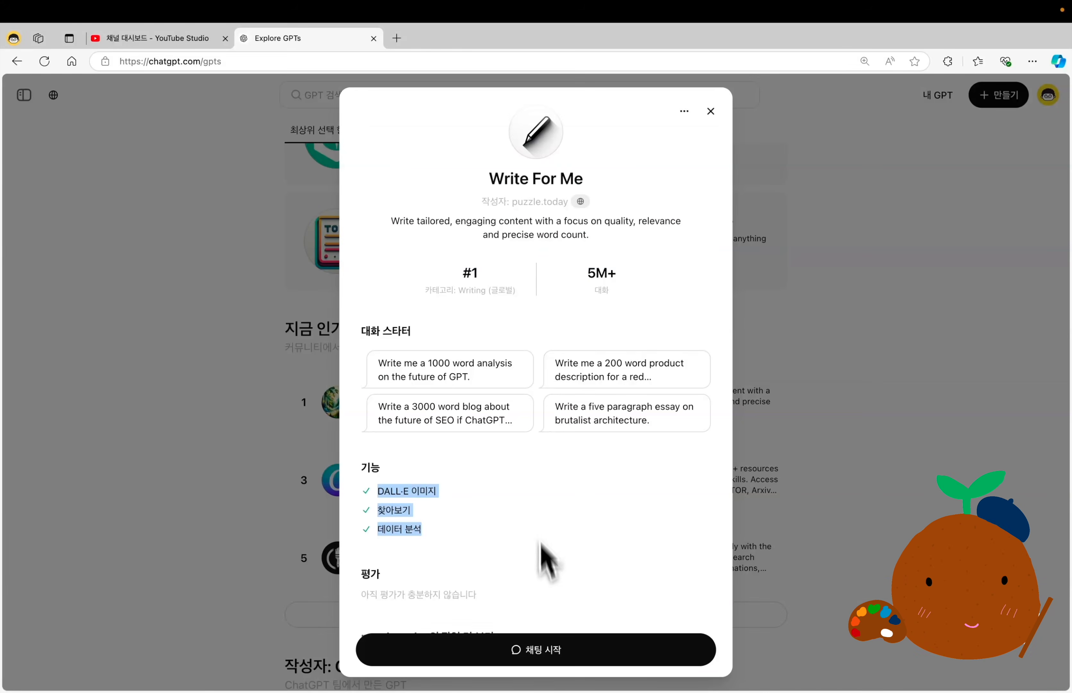
Start a chat with Write For Me and send the prompt "한글로 "간헐적 단식의 장점 vs 단점" 에세이 작성해줘.".
click(547, 650)
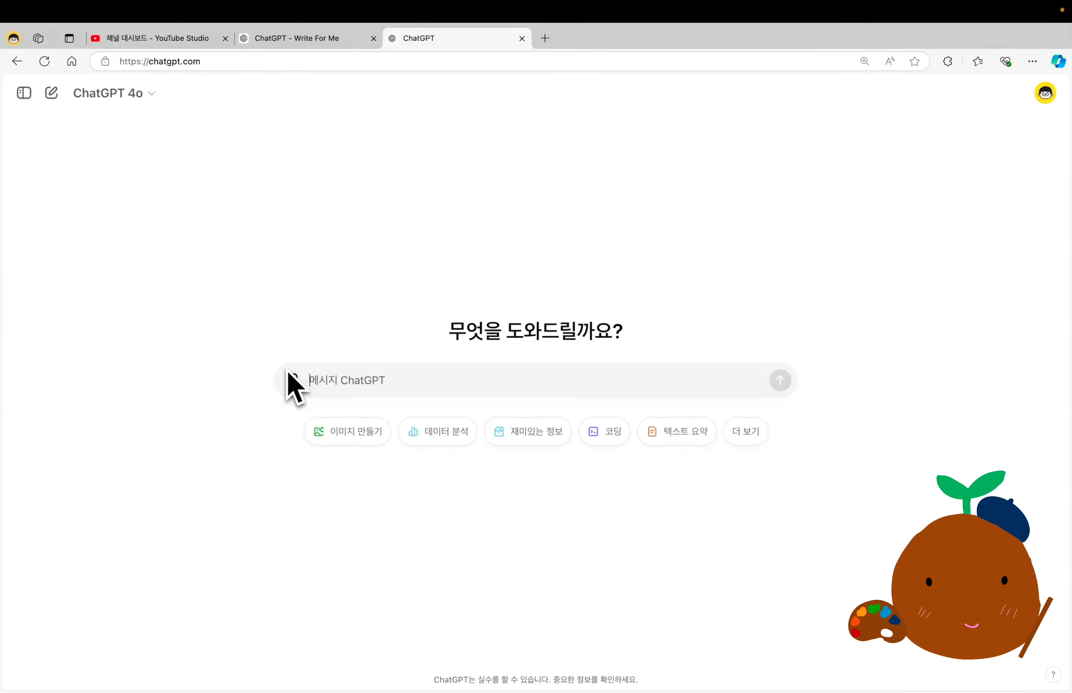
click(333, 44)
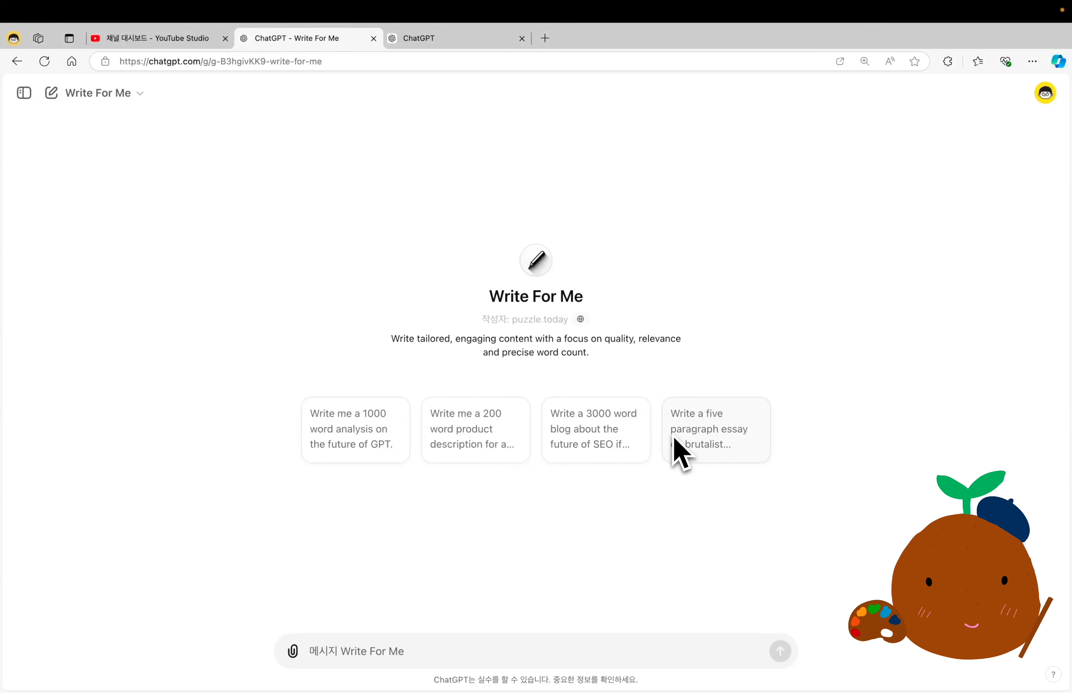
click(441, 651)
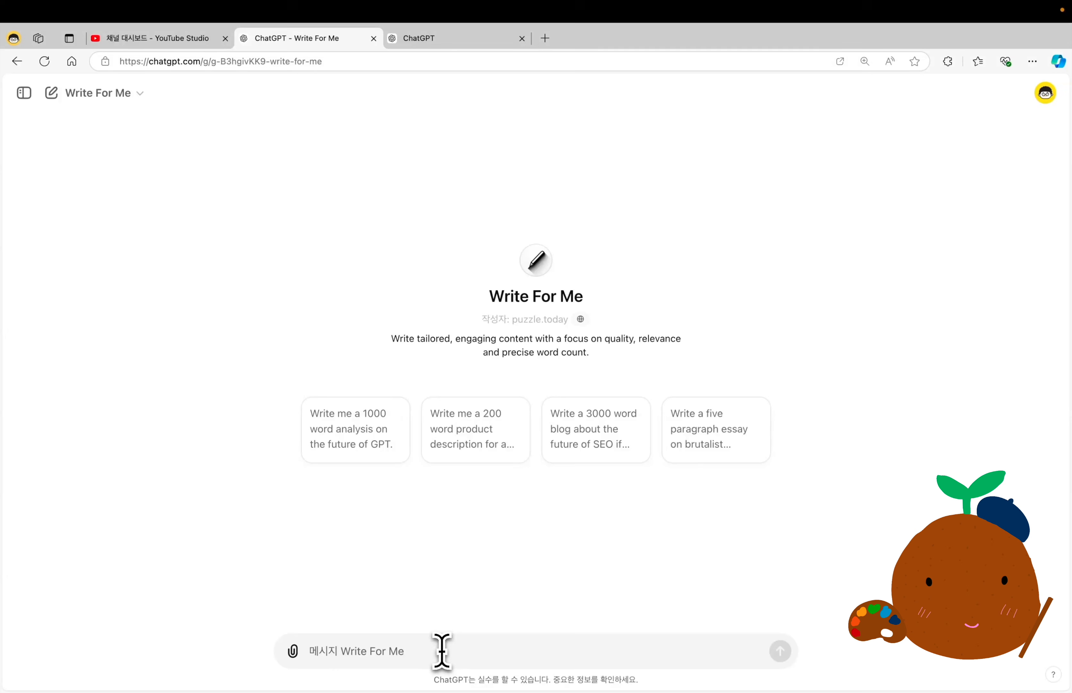
text(한글로 "간헐적 단식의 장점 vs 단점" 에세이 작성해줘.)
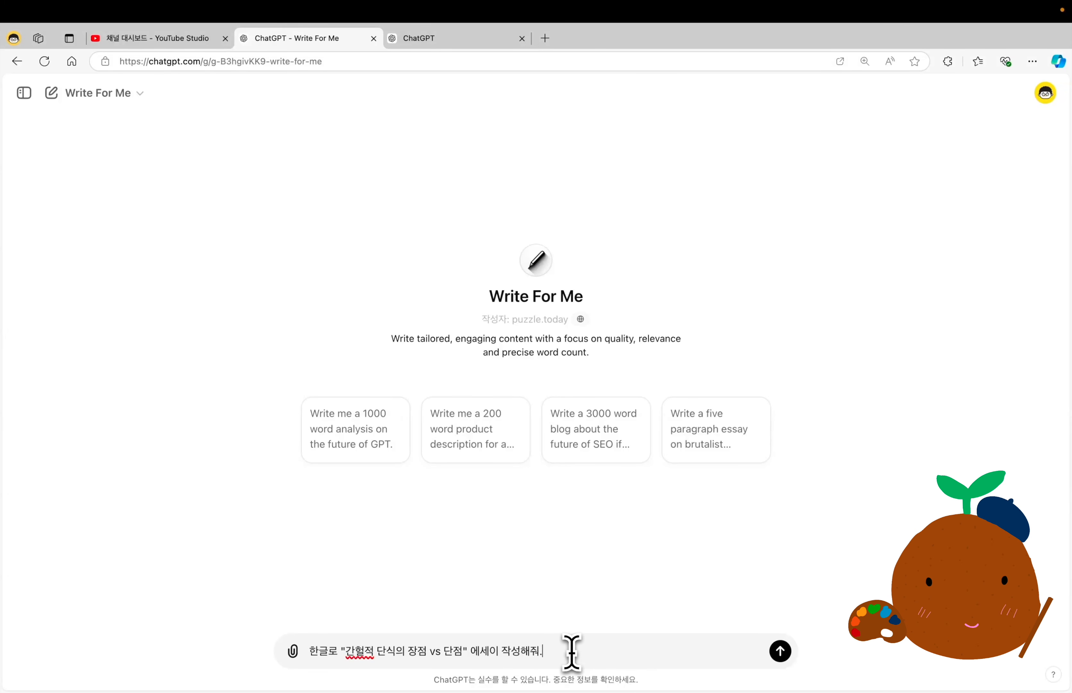
key(Return)
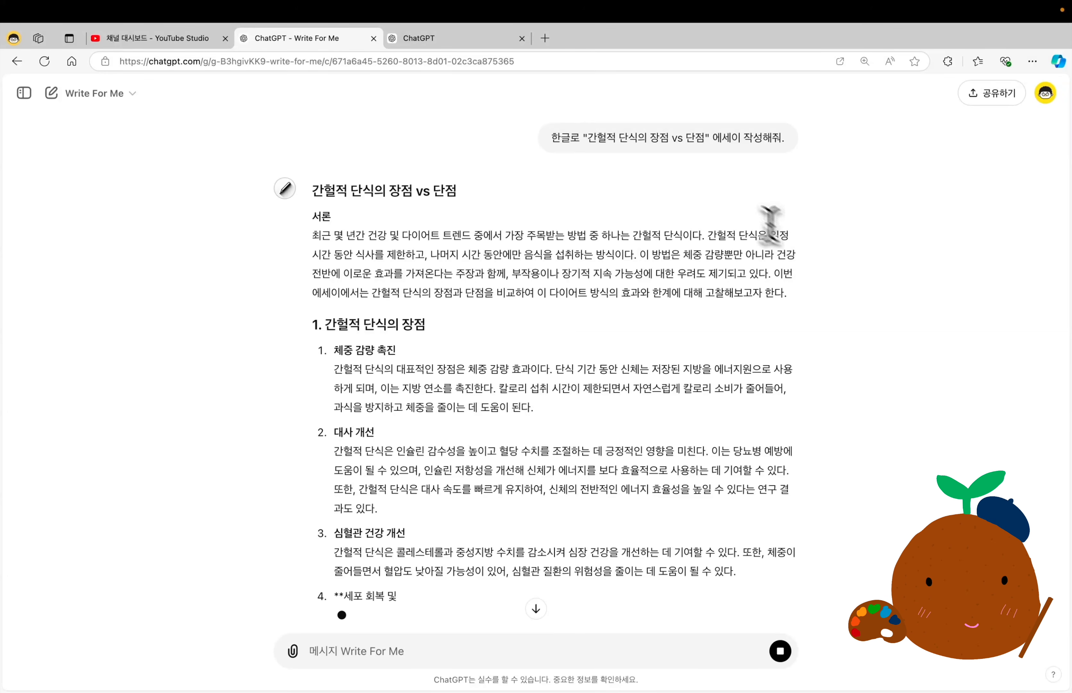
Compare the prompt with the generated essay and read through its sections on the advantages and disadvantages of intermittent fasting.
triple_click(674, 137)
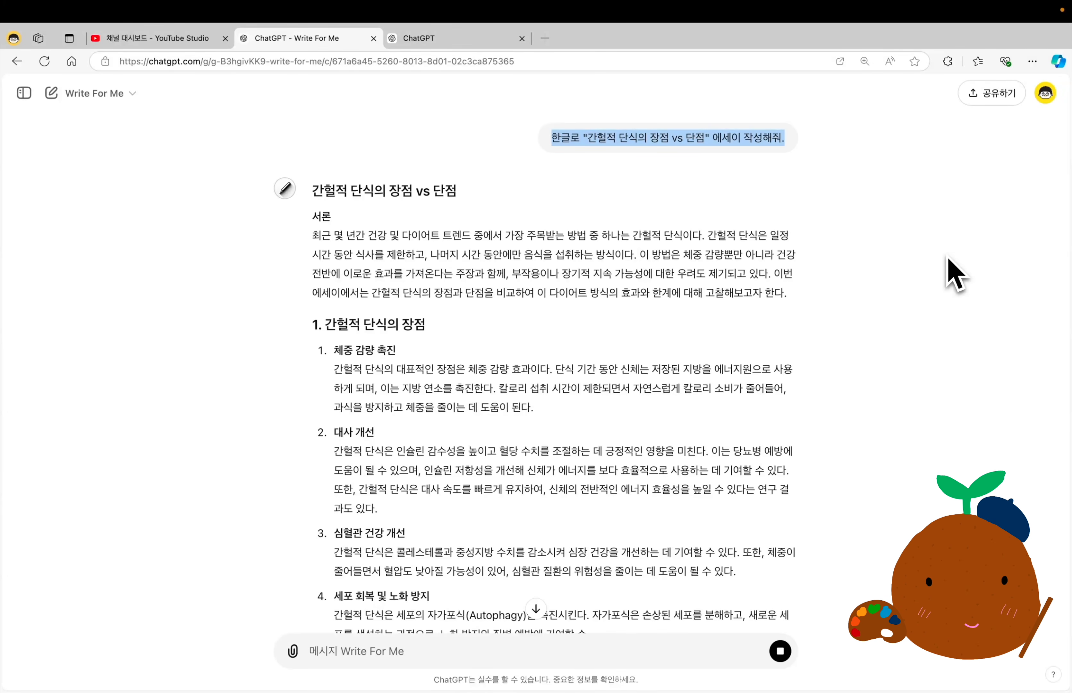
scroll(779, 342, down, 5)
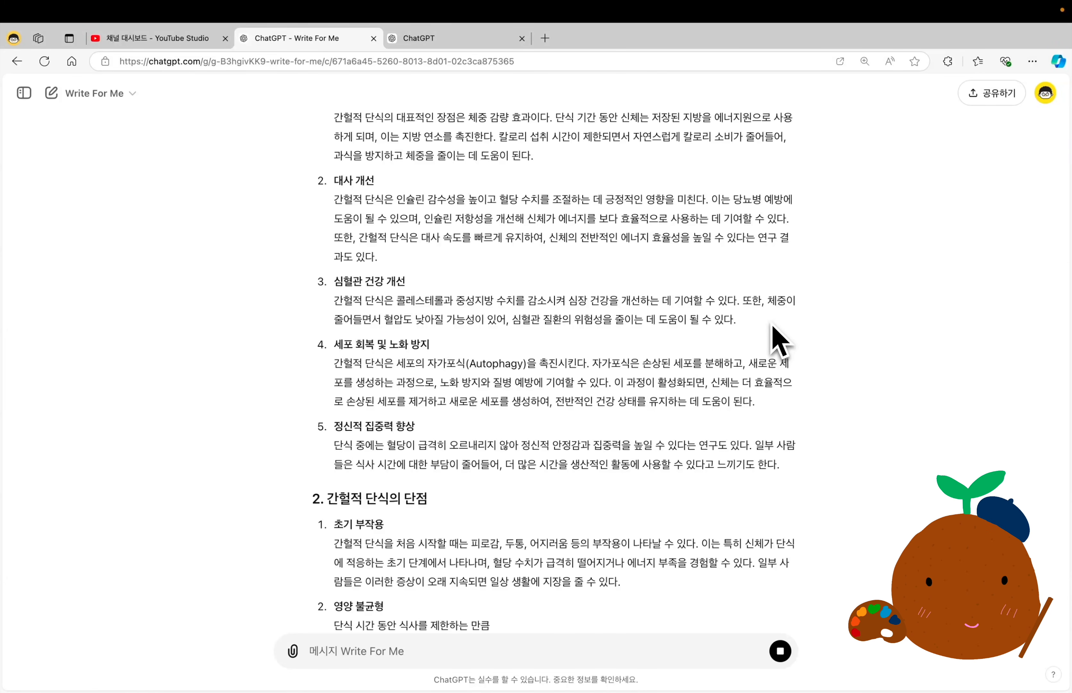
scroll(779, 340, up, 6)
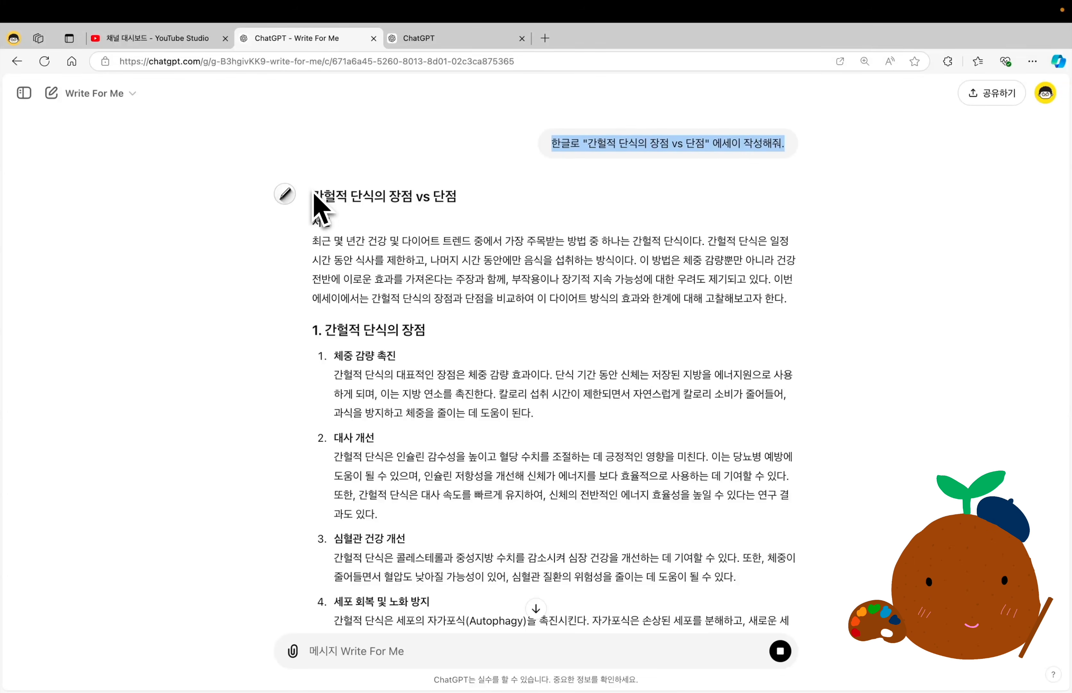
scroll(342, 401, down, 15)
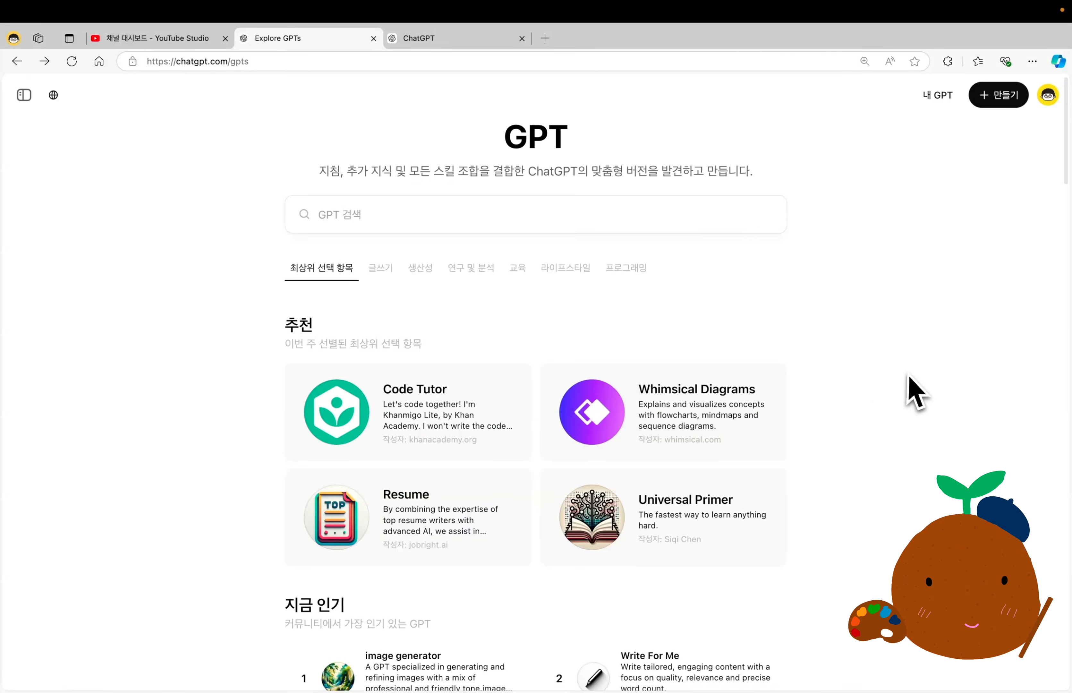
Find Coloring Book Hero on the GPT exploration page, start a chat with it, and send the prompt "아름다운 바닷가, 뛰어놀고 있는 아이들".
scroll(909, 375, down, 12)
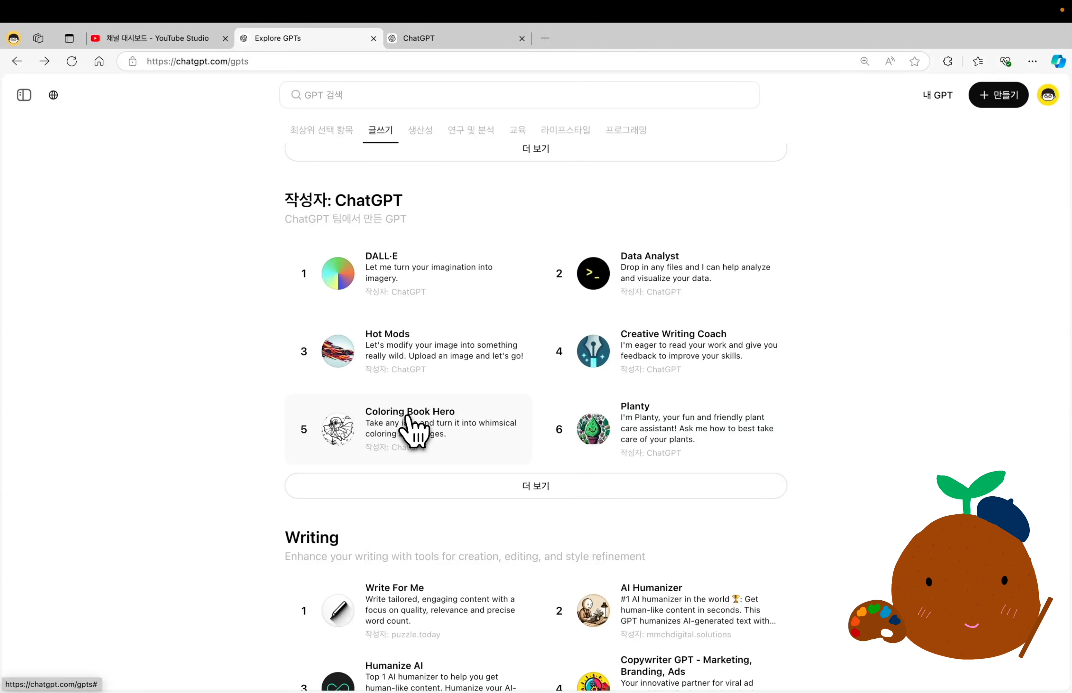
click(411, 430)
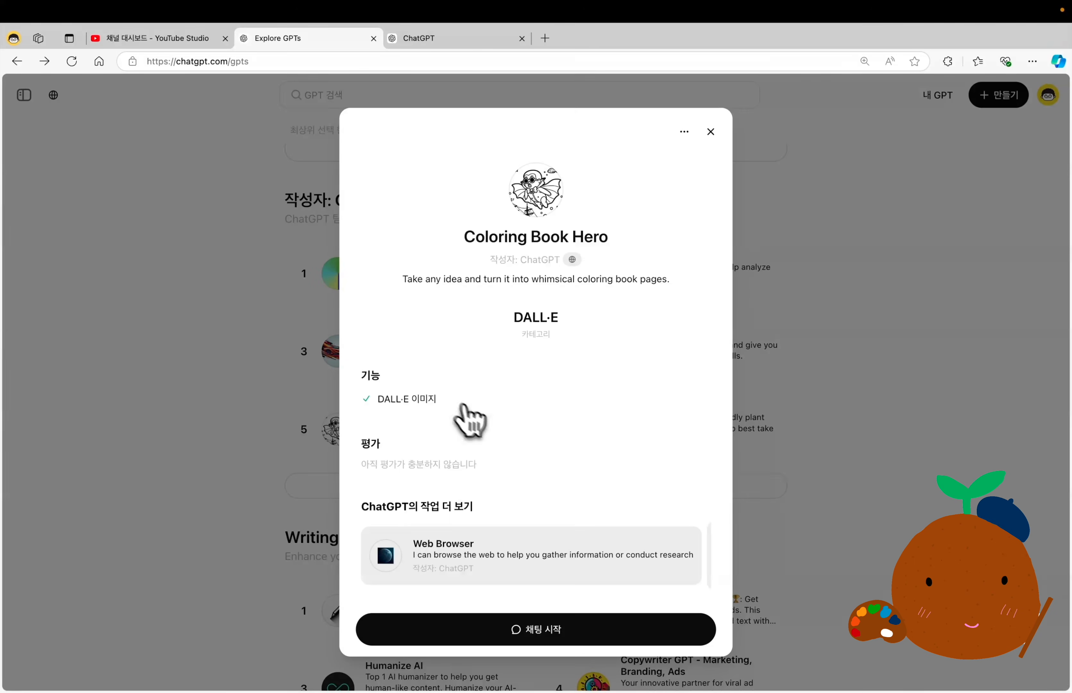
click(567, 638)
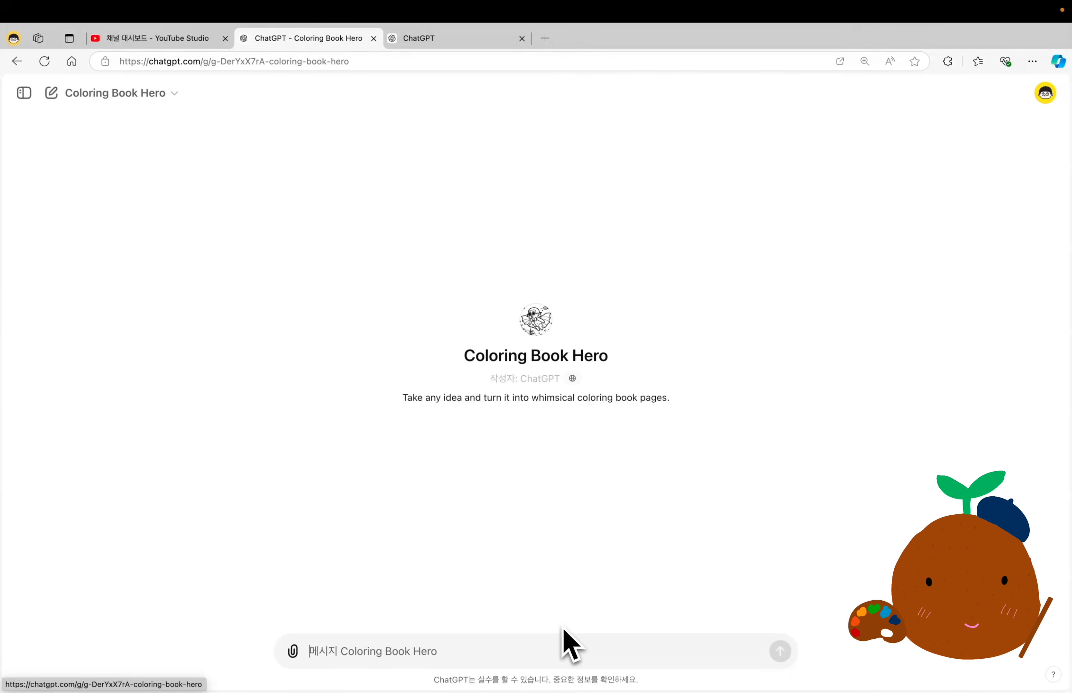
click(403, 648)
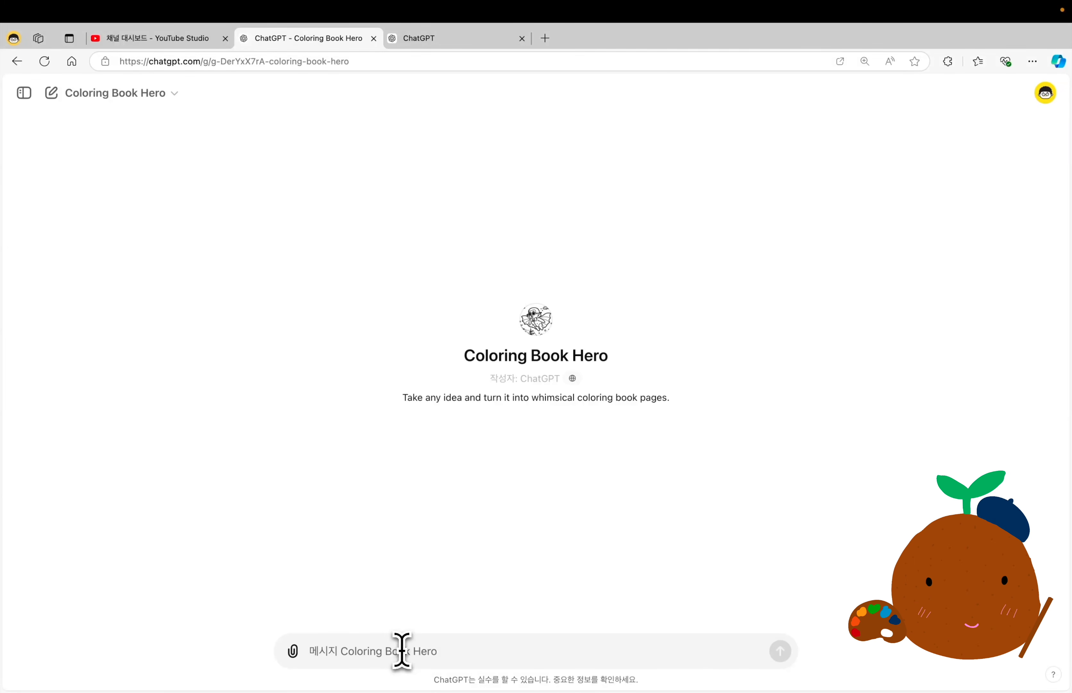
text(아름다운 바닷가, 뛰어놀고 있는 아이들)
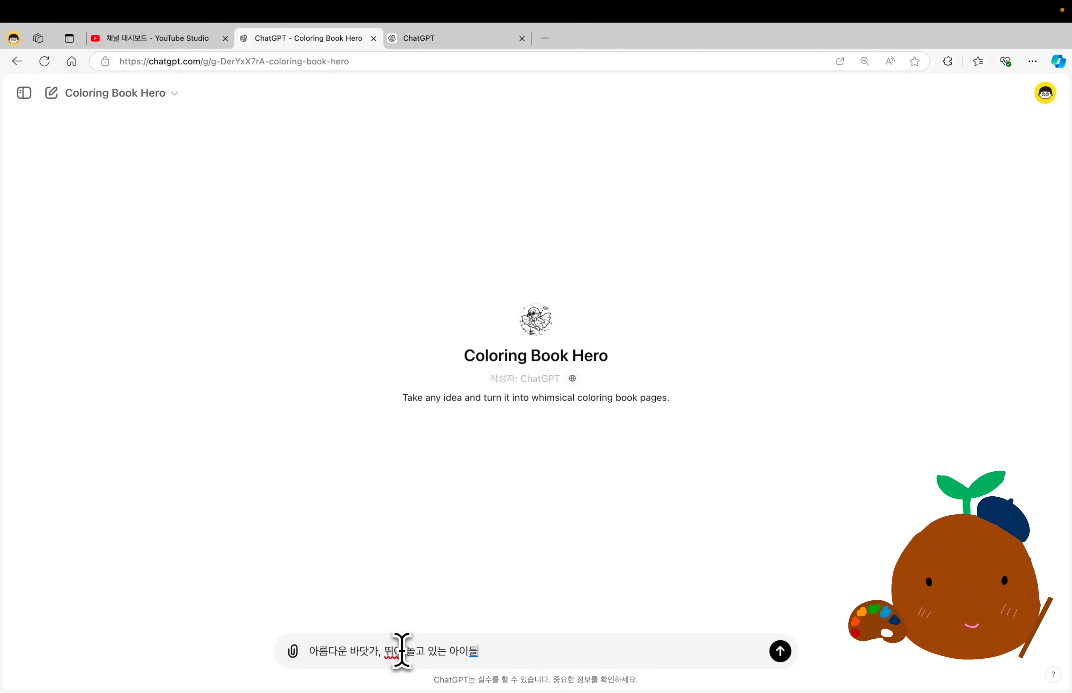
key(Return)
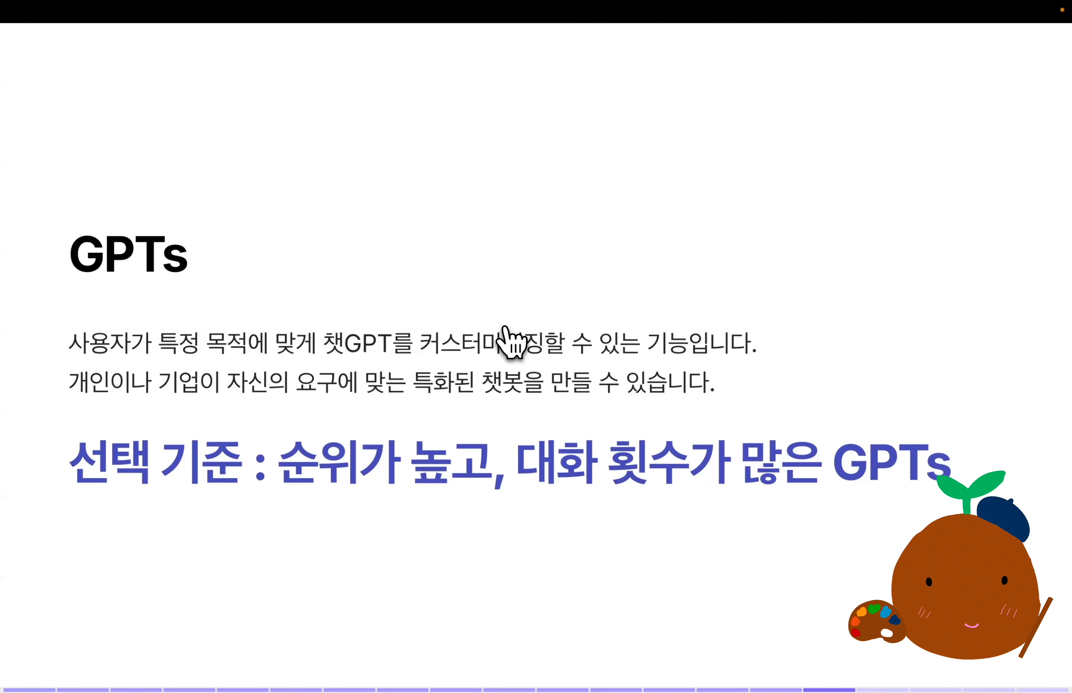
drag(289, 446, 977, 498)
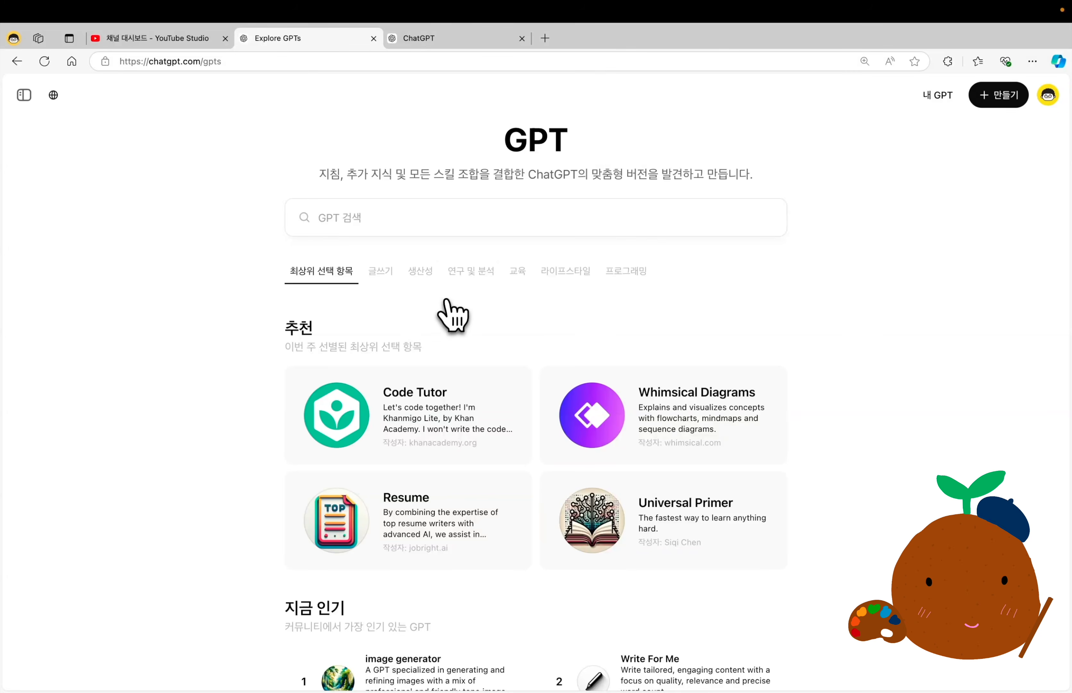
Look over the popular, ChatGPT-made and writing GPTs, and check the ranking and conversation count of the image generator GPT.
scroll(443, 312, down, 10)
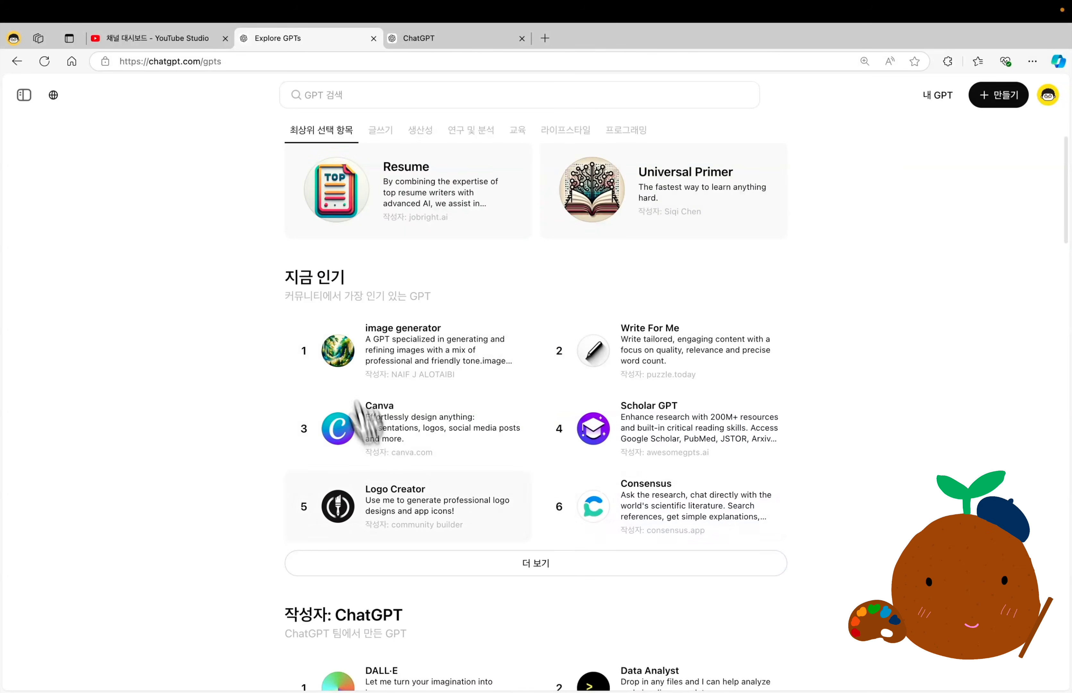
scroll(566, 460, down, 6)
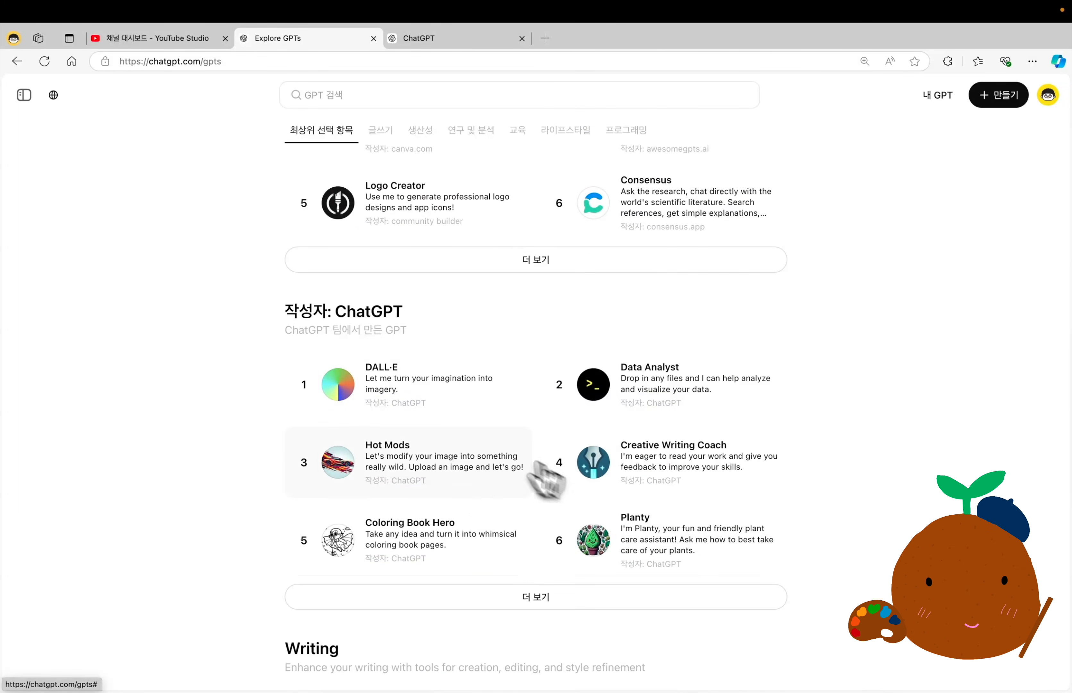
scroll(423, 435, down, 2)
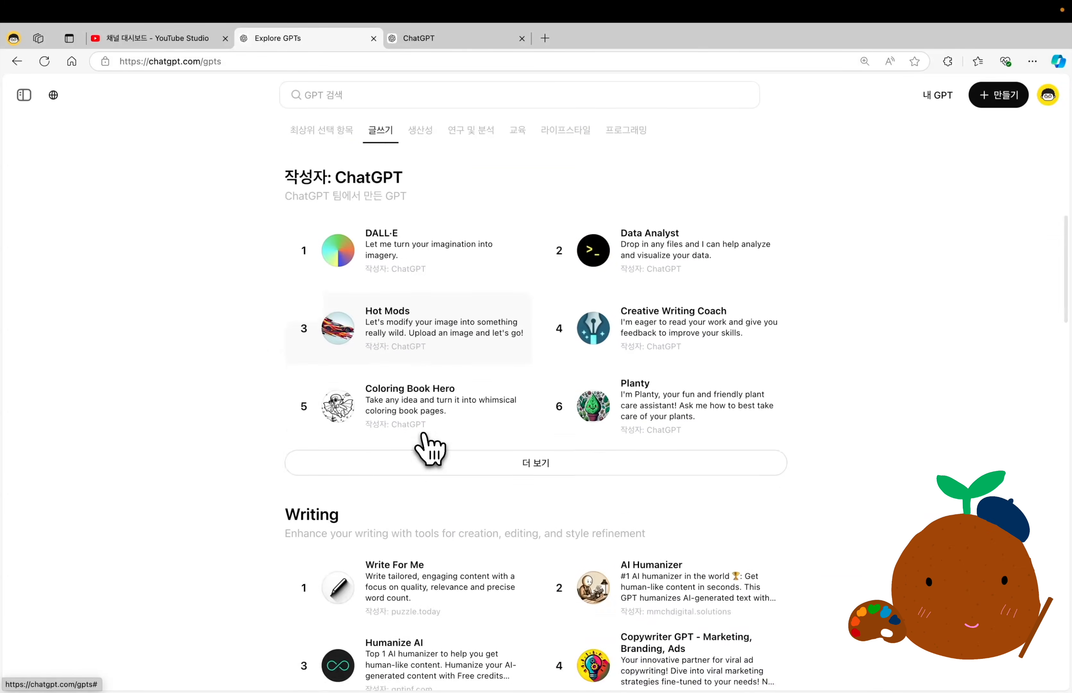
scroll(426, 444, down, 3)
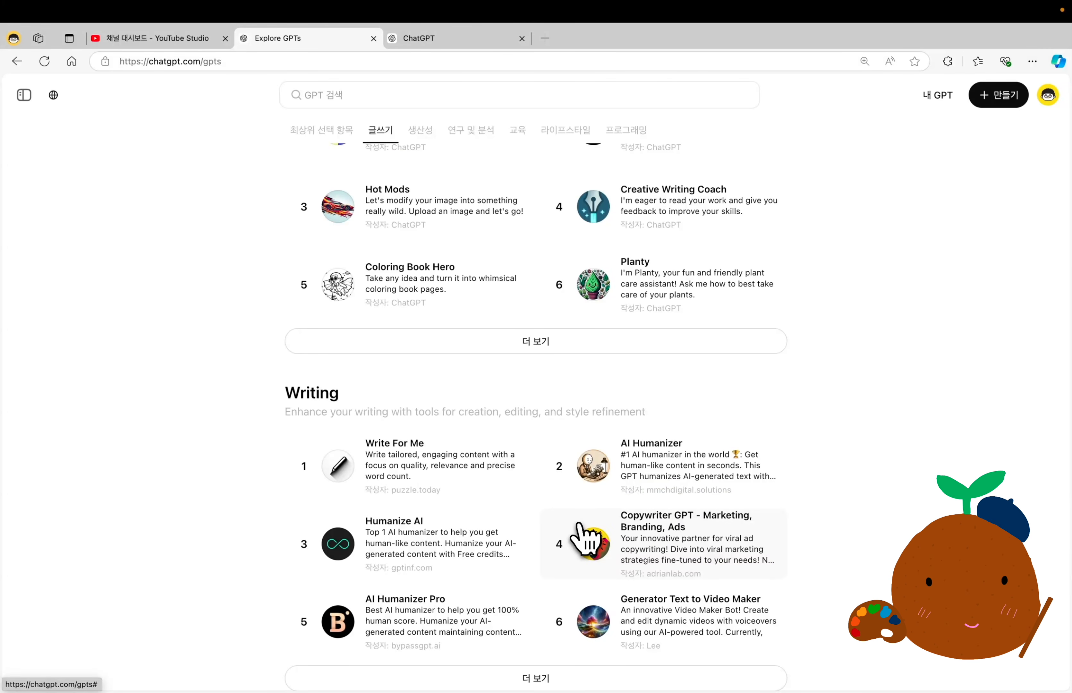
scroll(583, 538, up, 10)
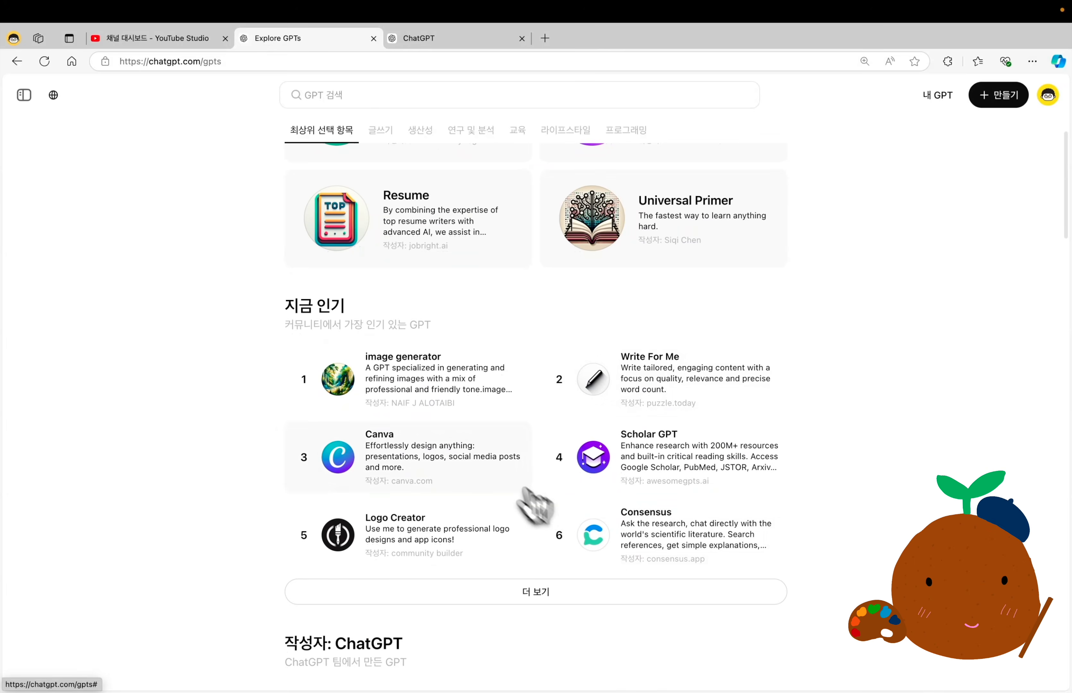
click(437, 366)
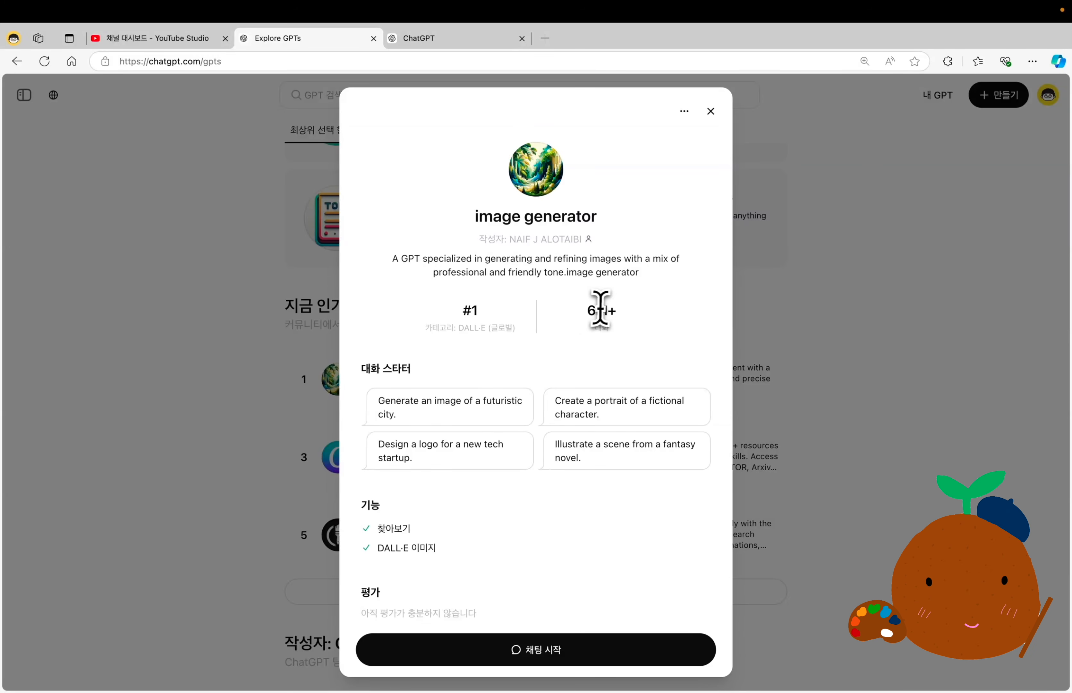
drag(587, 311, 647, 311)
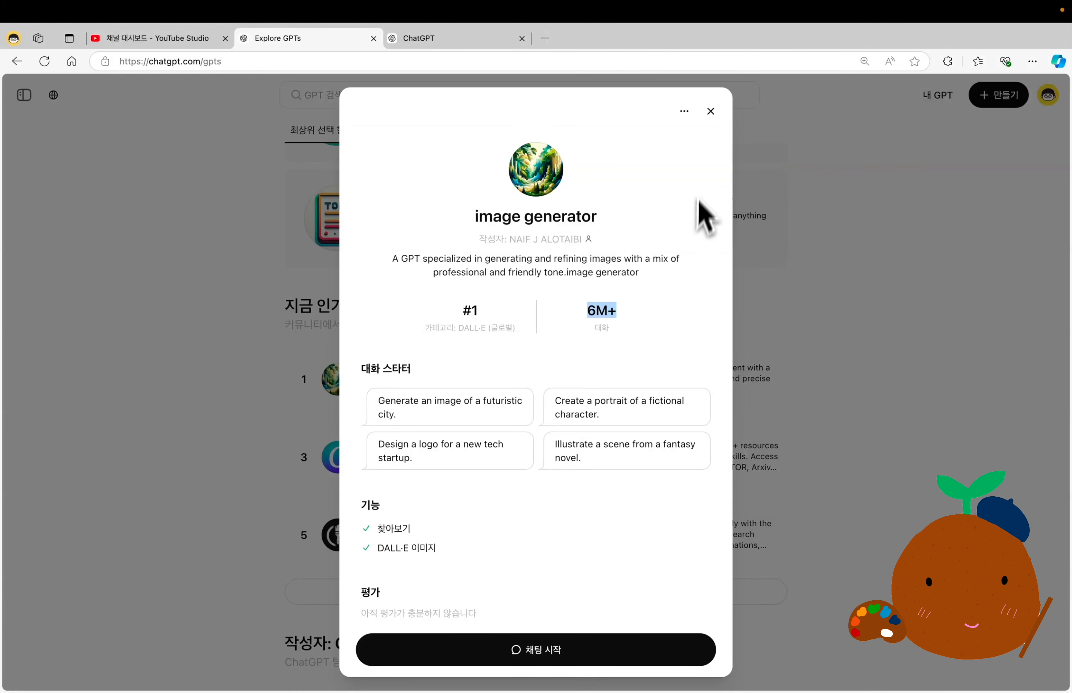
click(711, 111)
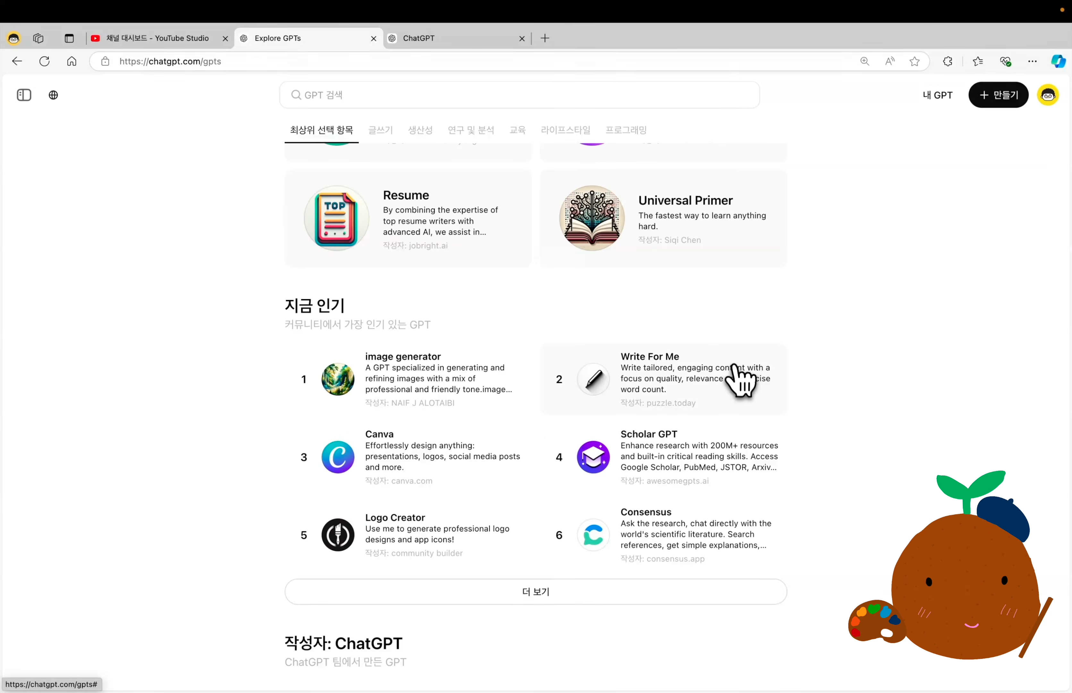
Search the GPTs for "youtube", look over the matching ones, and close the results.
text(youtube)
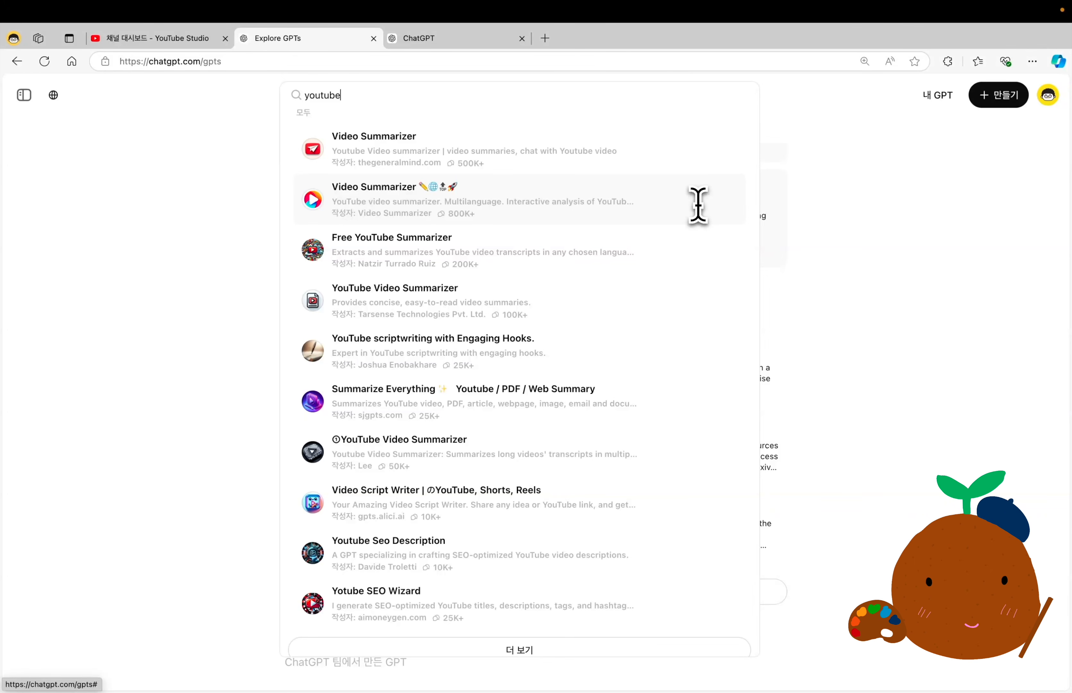
click(906, 248)
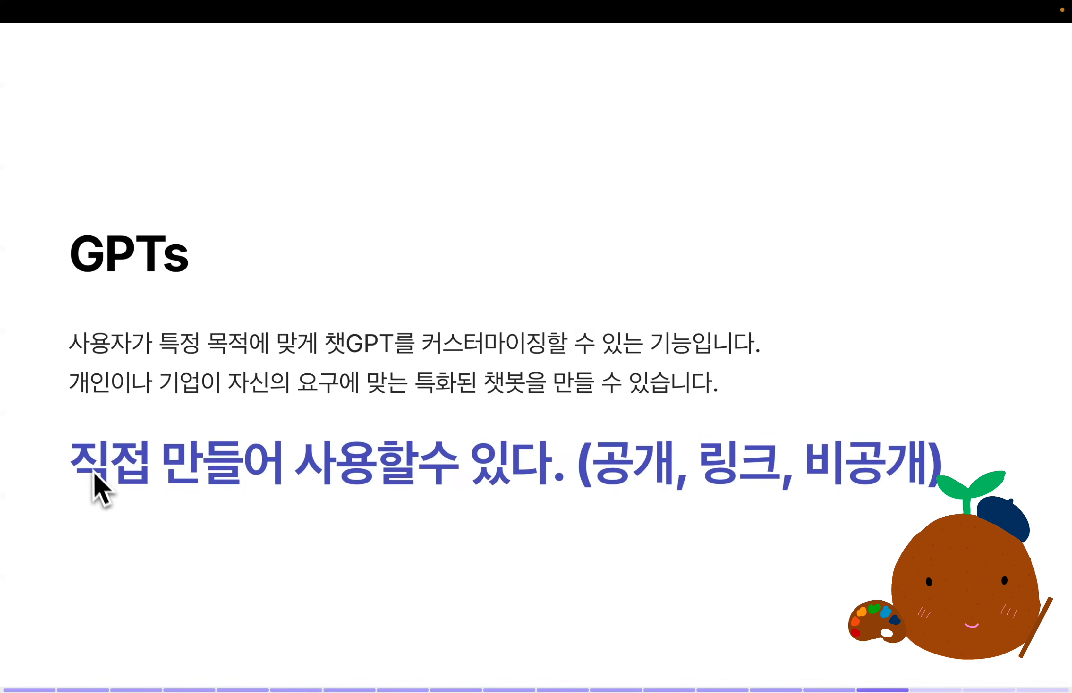
drag(75, 460, 674, 460)
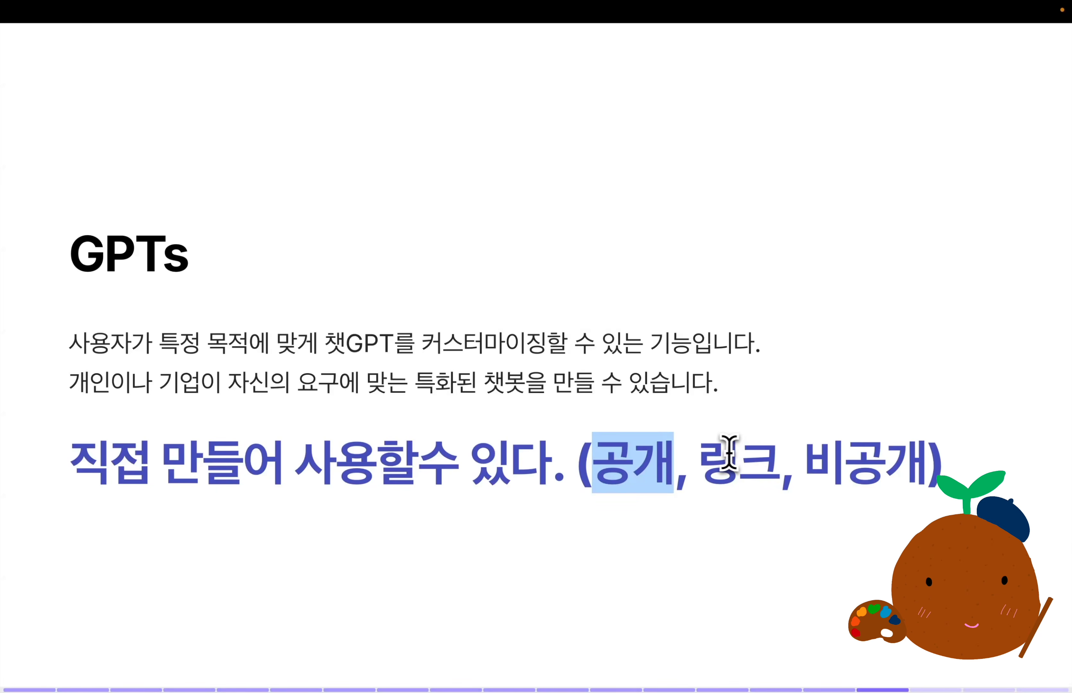
drag(699, 464, 779, 462)
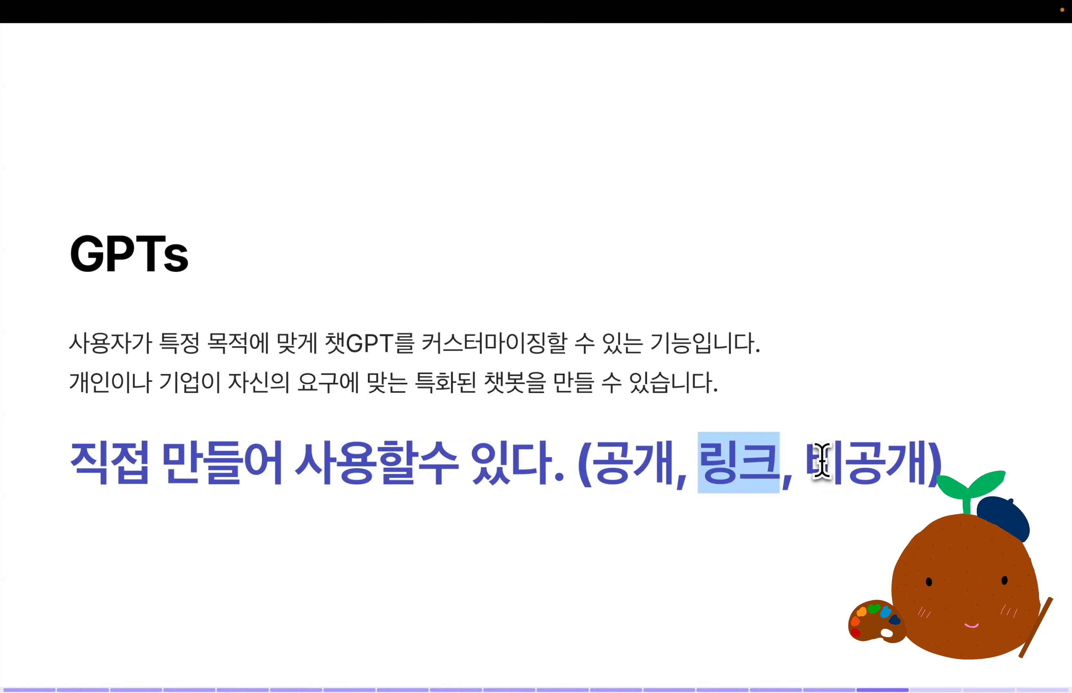
drag(806, 462, 930, 457)
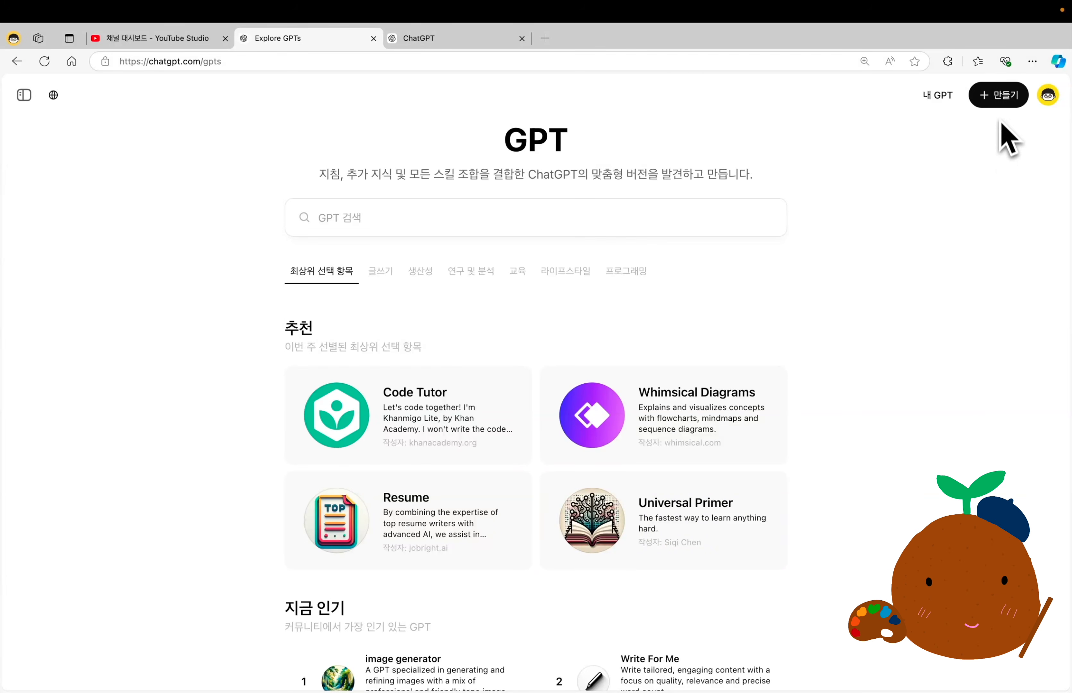
Open the GPT creation page, return to the GPT exploration page, and compare it with the regular ChatGPT start page.
click(1000, 100)
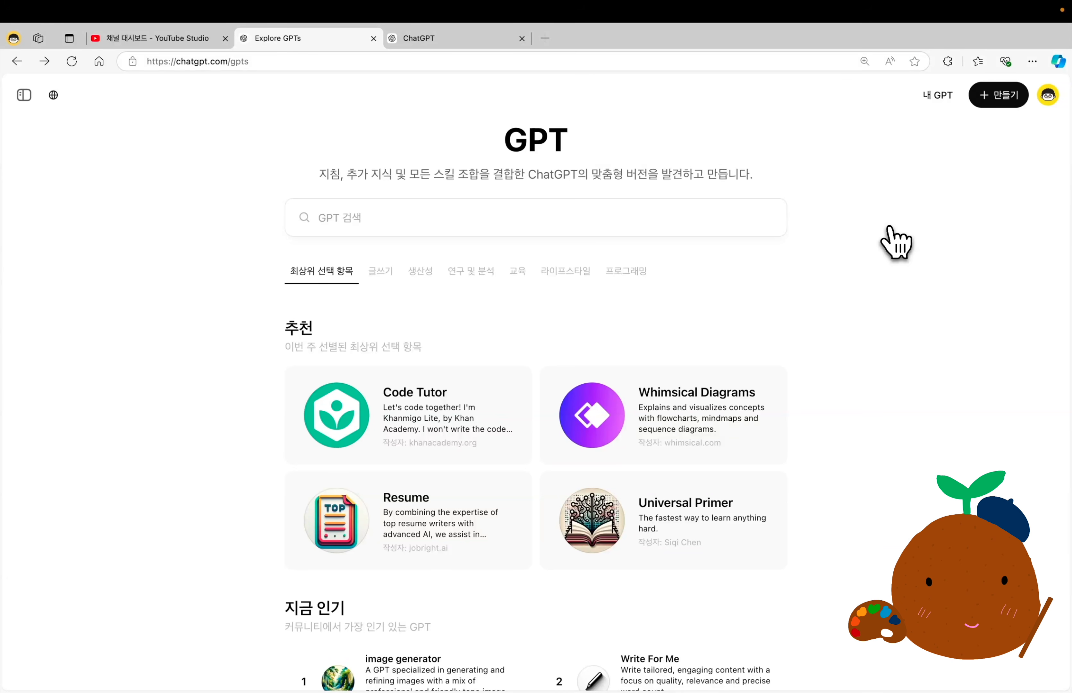
key(ctrl+Tab)
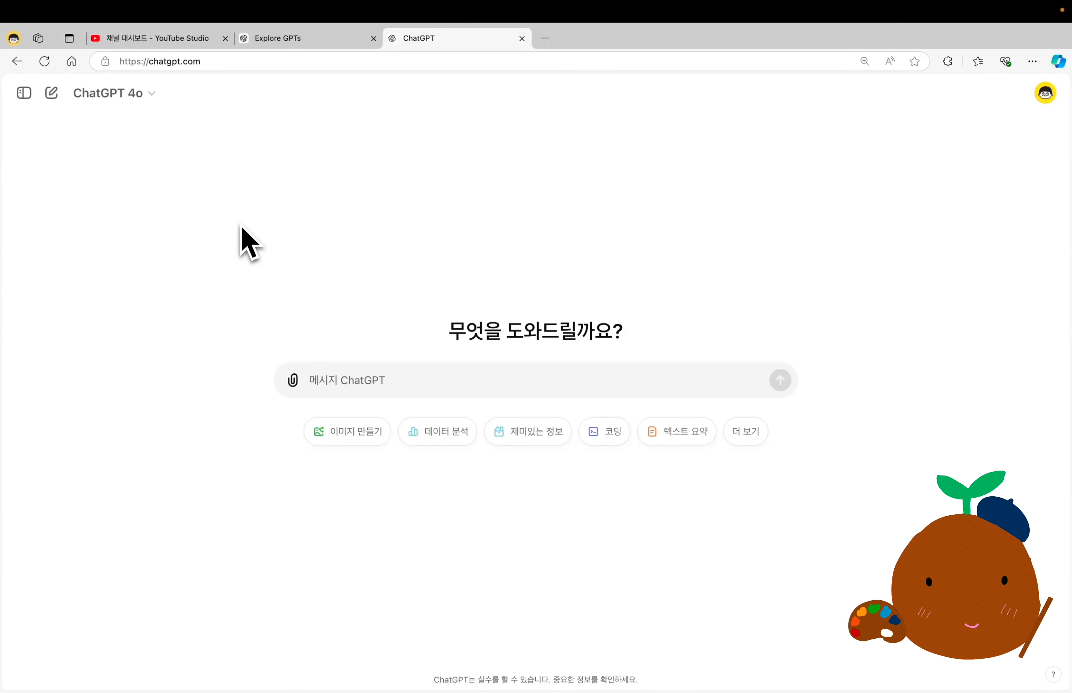
key(ctrl+shift+Tab)
Find Scholar GPT among the popular GPTs, start a chat with it, and send the prompt "스마트폰 중독과 관련된 논문".
scroll(158, 278, down, 5)
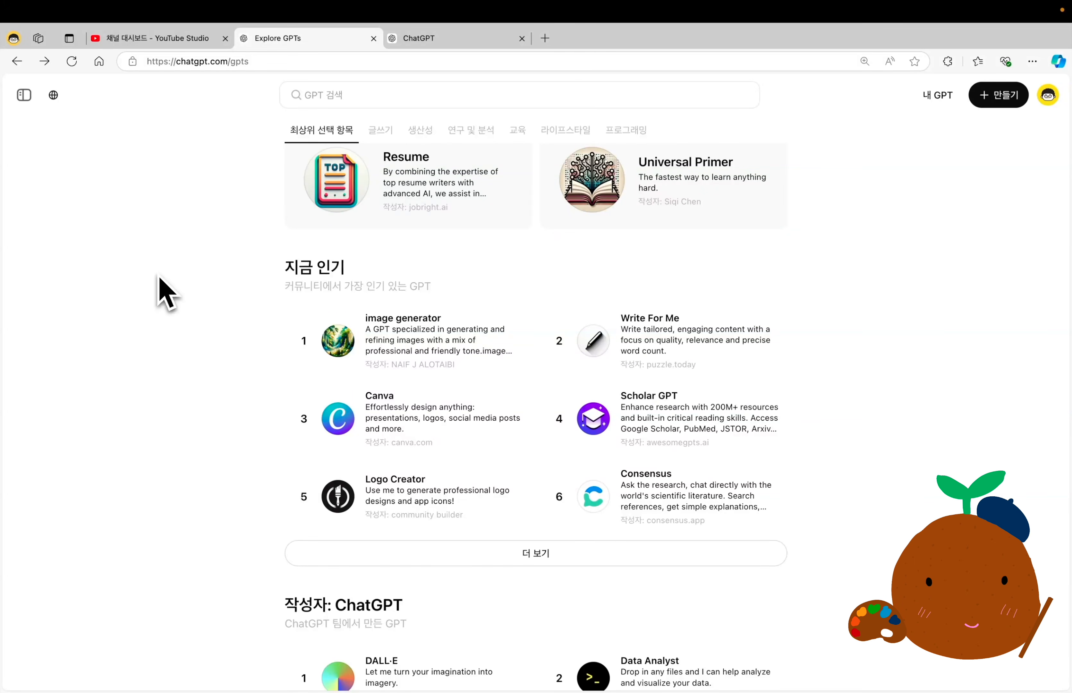
scroll(165, 293, up, 5)
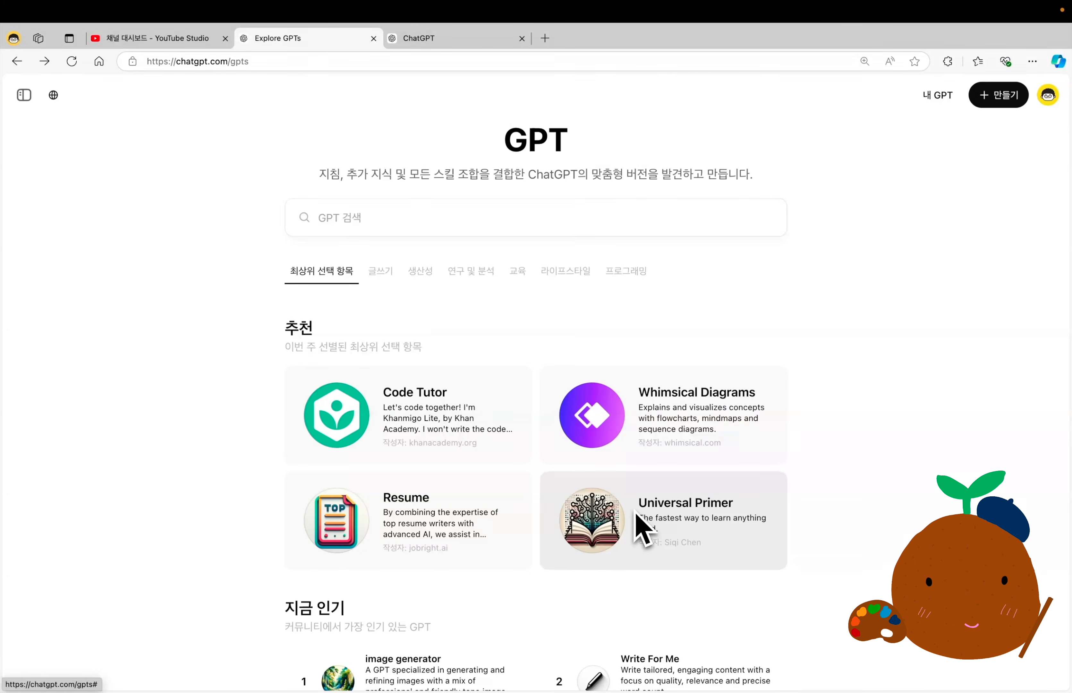
scroll(640, 523, down, 10)
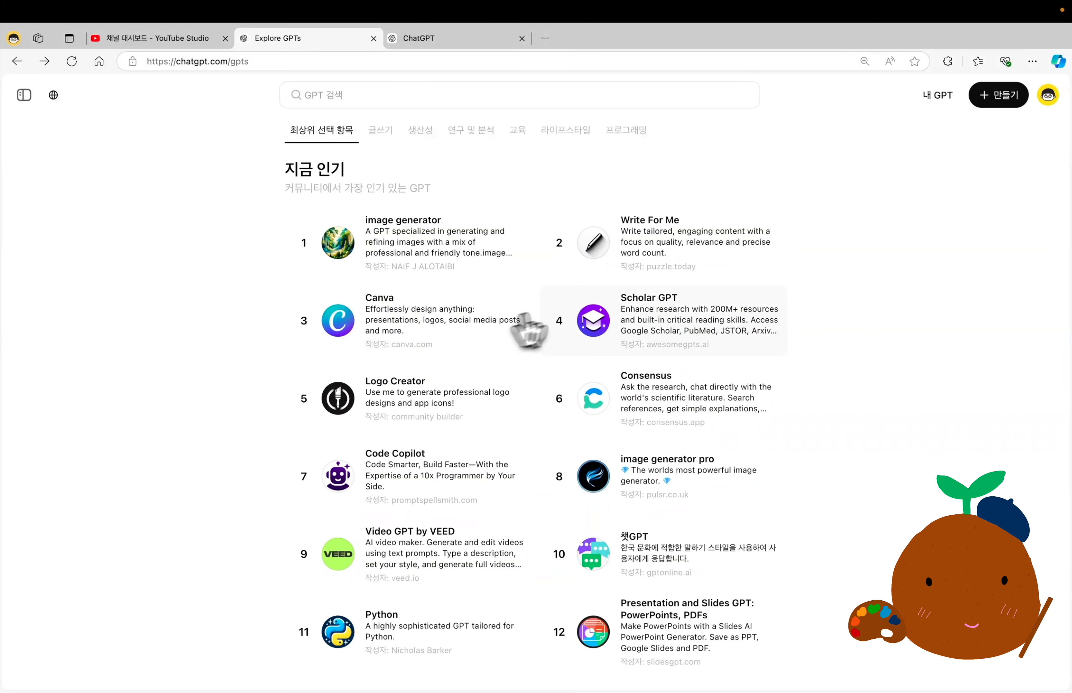
click(665, 312)
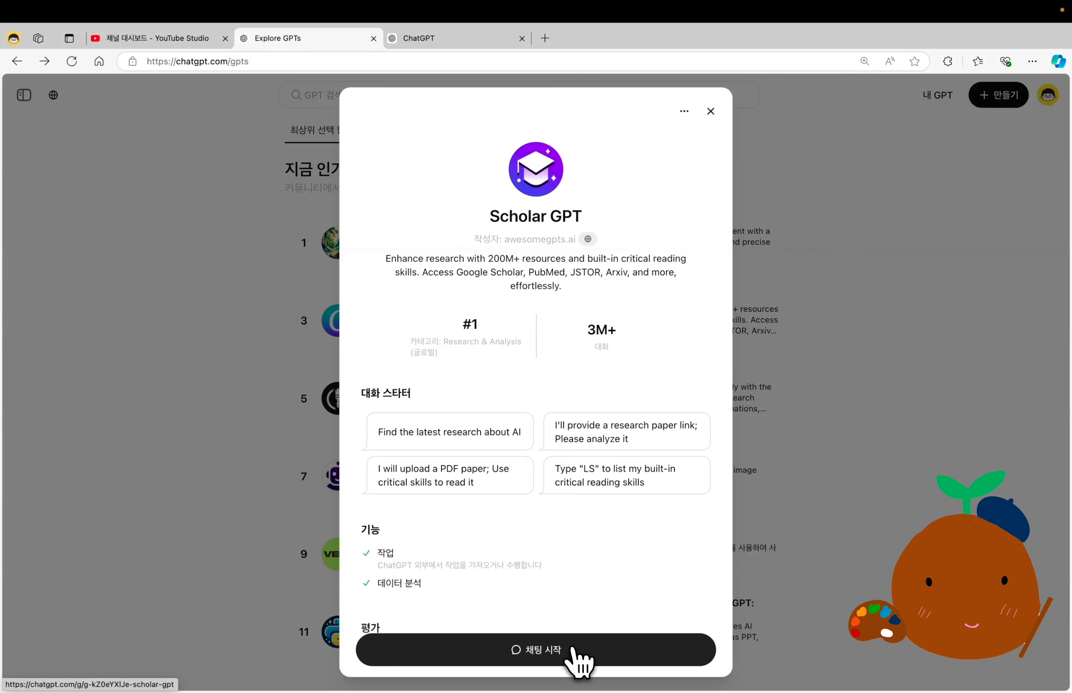
click(579, 651)
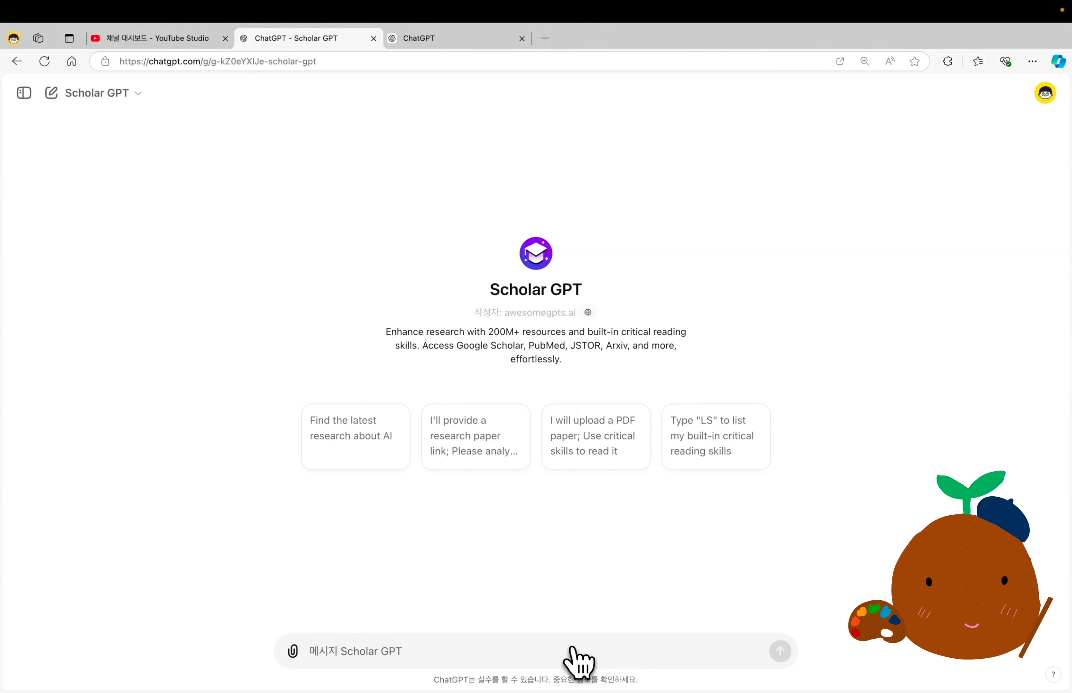
text(스마트폰 중독과 관련된 논문)
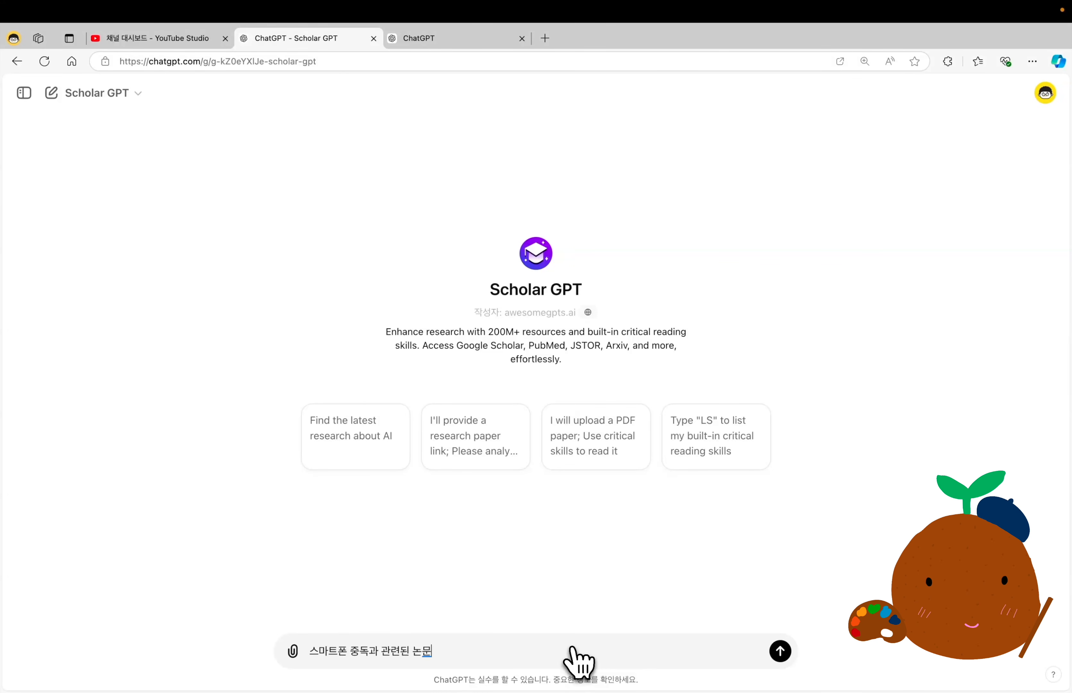
key(Return)
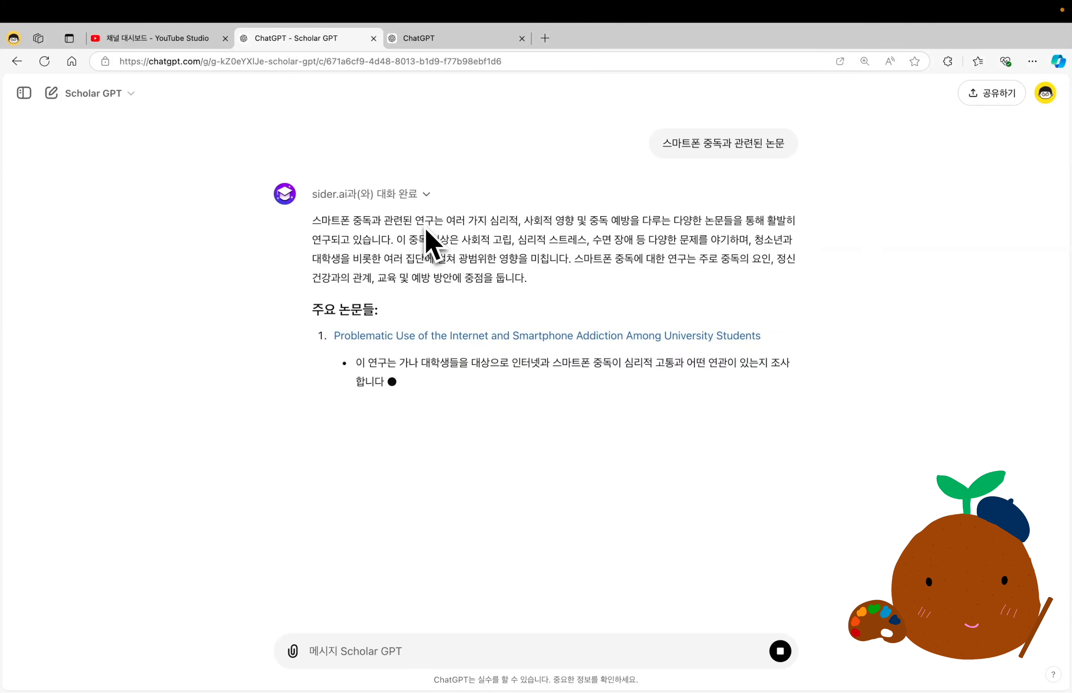
Read through Scholar GPT's summary of smartphone addiction research and its list of main papers.
drag(312, 217, 521, 306)
drag(315, 338, 739, 379)
drag(292, 409, 410, 444)
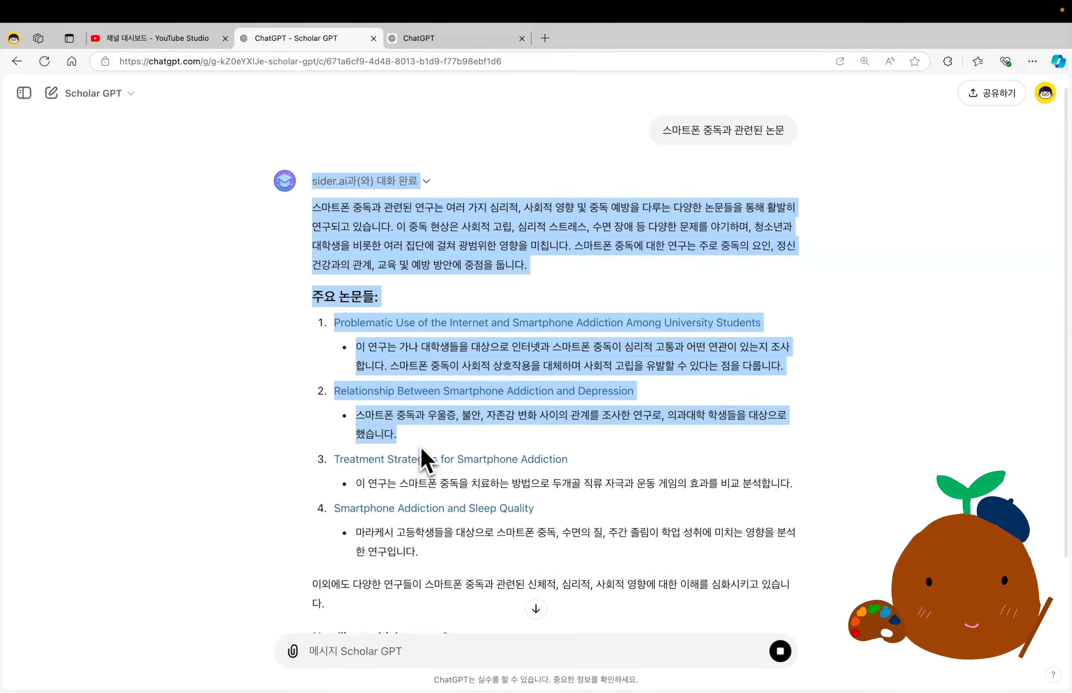
click(420, 446)
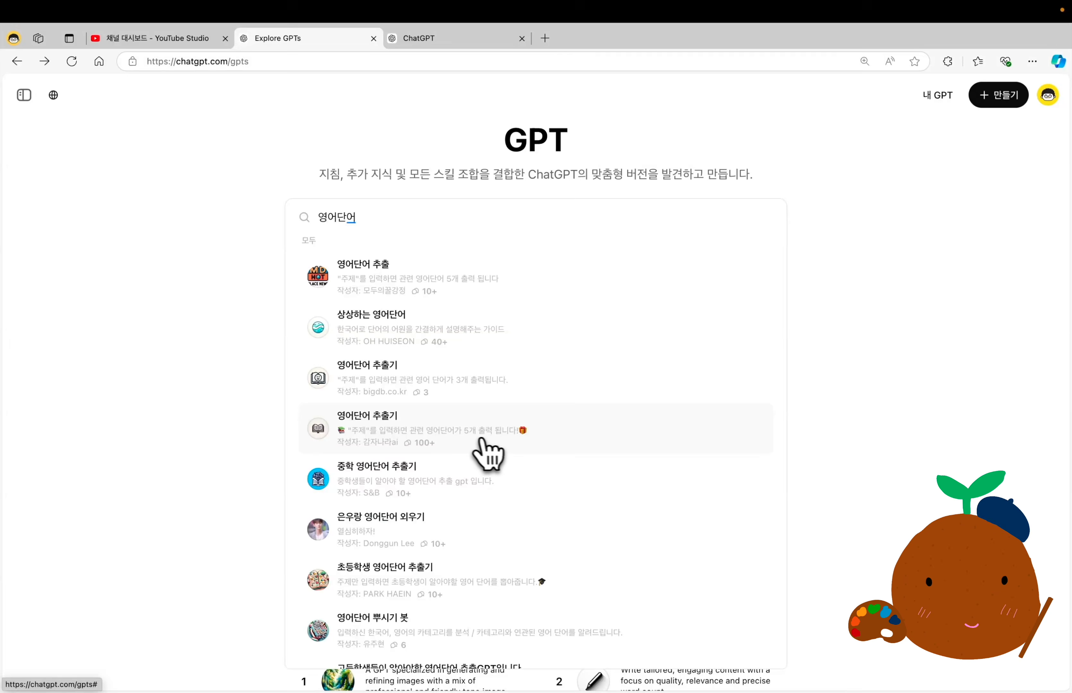
From the results for "영어단어", start a chat with 감자나라ai's 영어단어 추출기 and send its conversation starter about "동물원".
click(450, 436)
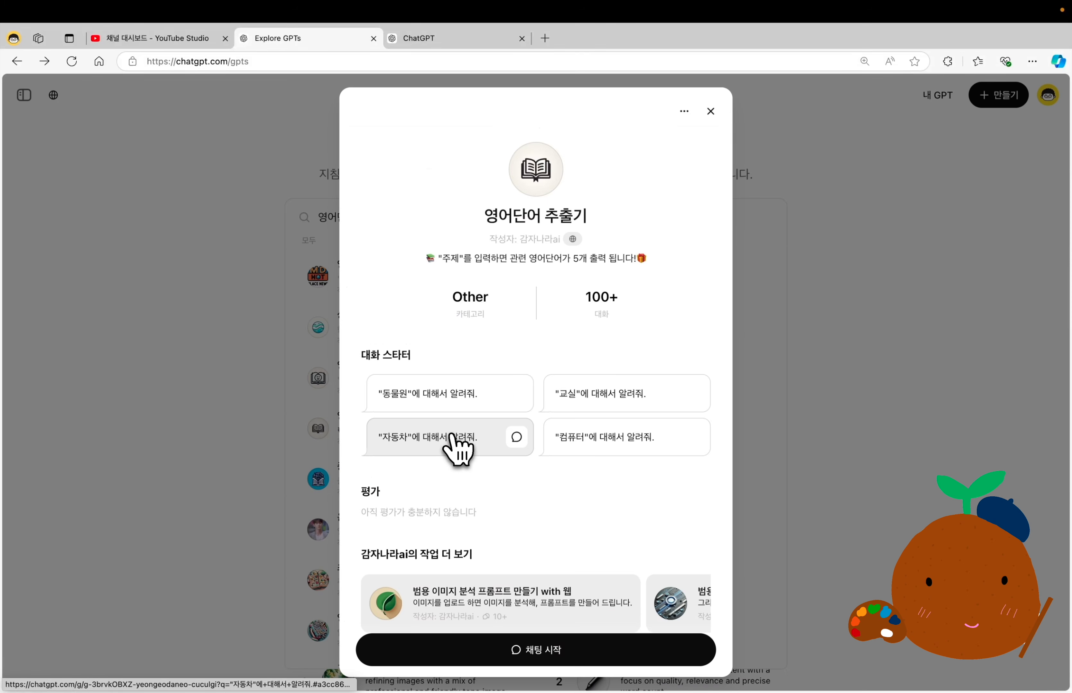
click(550, 662)
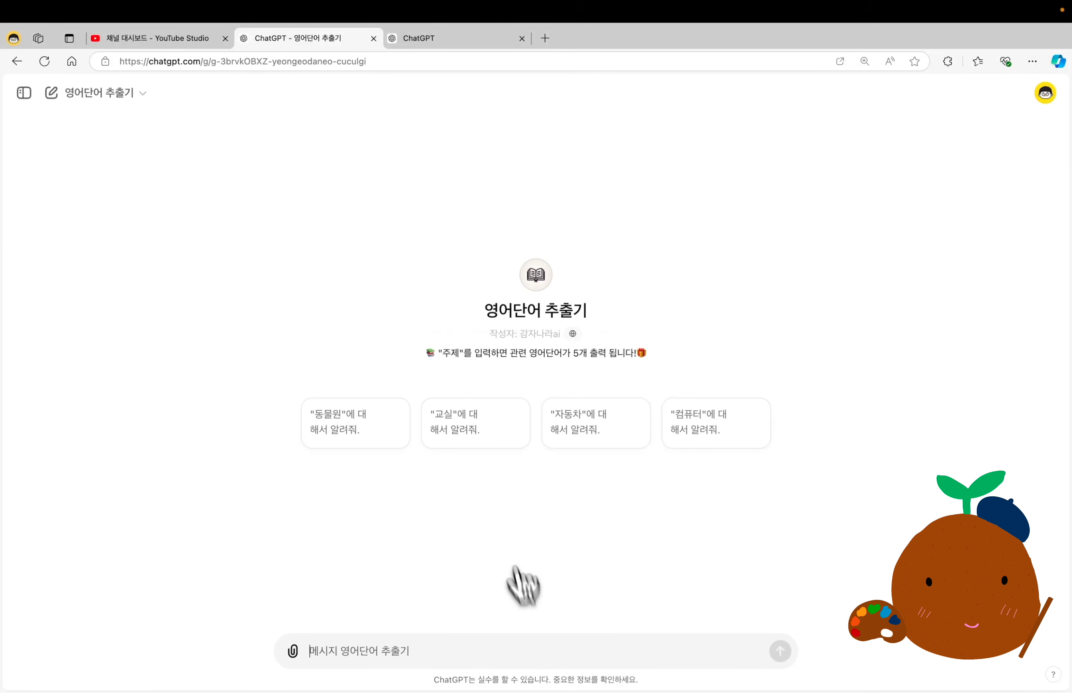
click(372, 433)
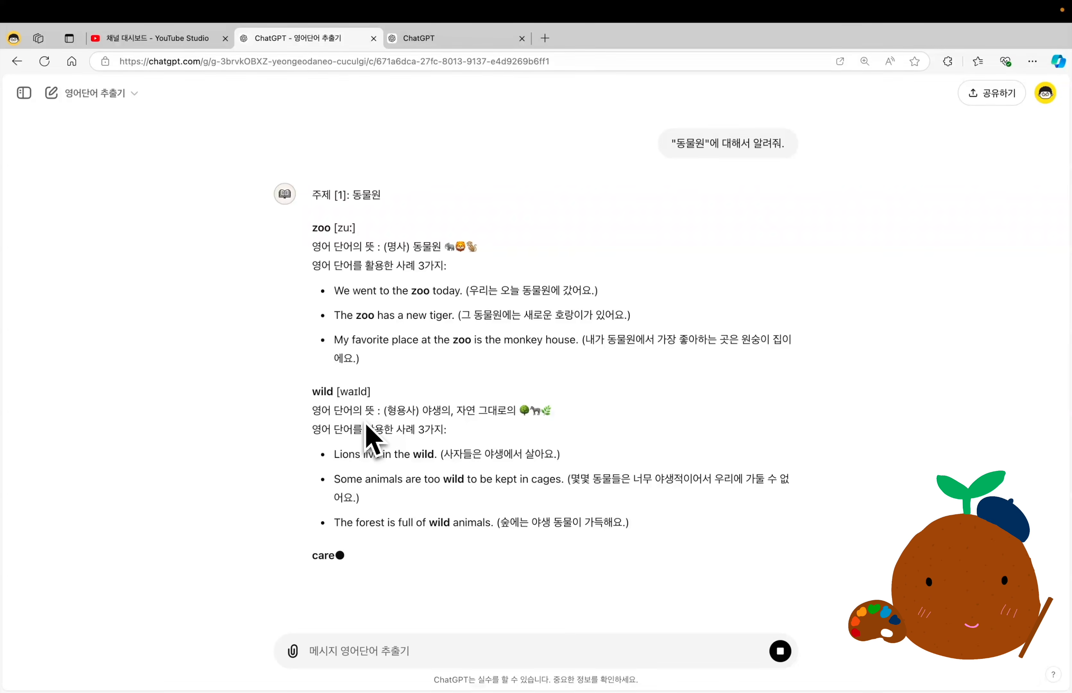
Read the meaning and example sentences given for the word "zoo" in the vocabulary reply.
drag(311, 227, 509, 248)
drag(332, 289, 367, 369)
click(367, 369)
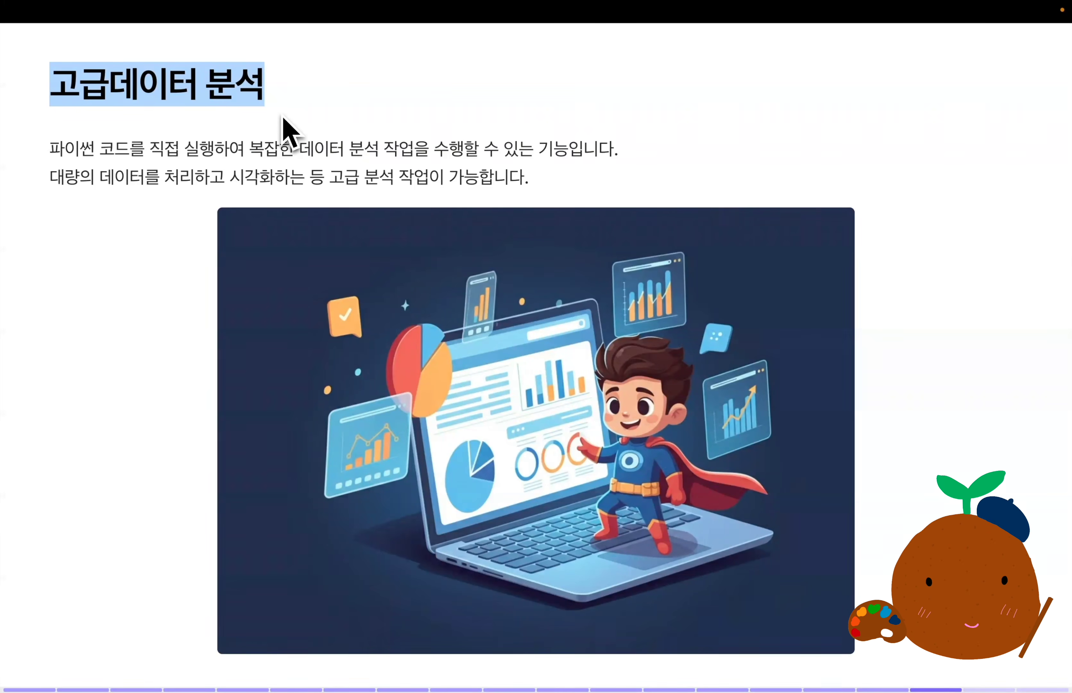
drag(52, 151, 125, 153)
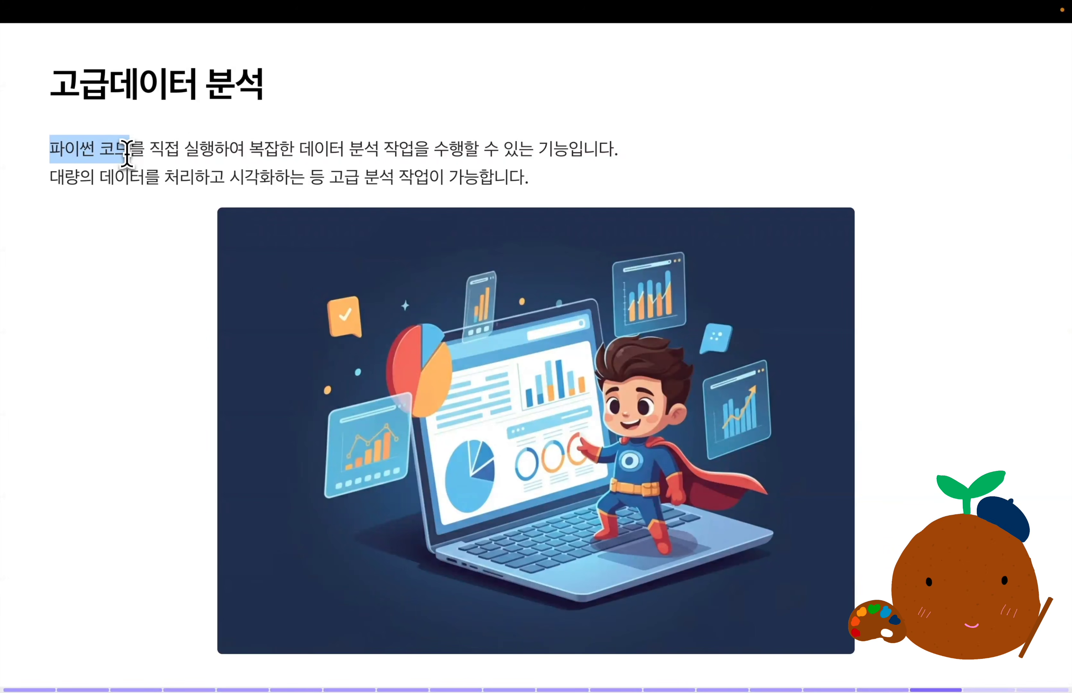
drag(299, 151, 418, 150)
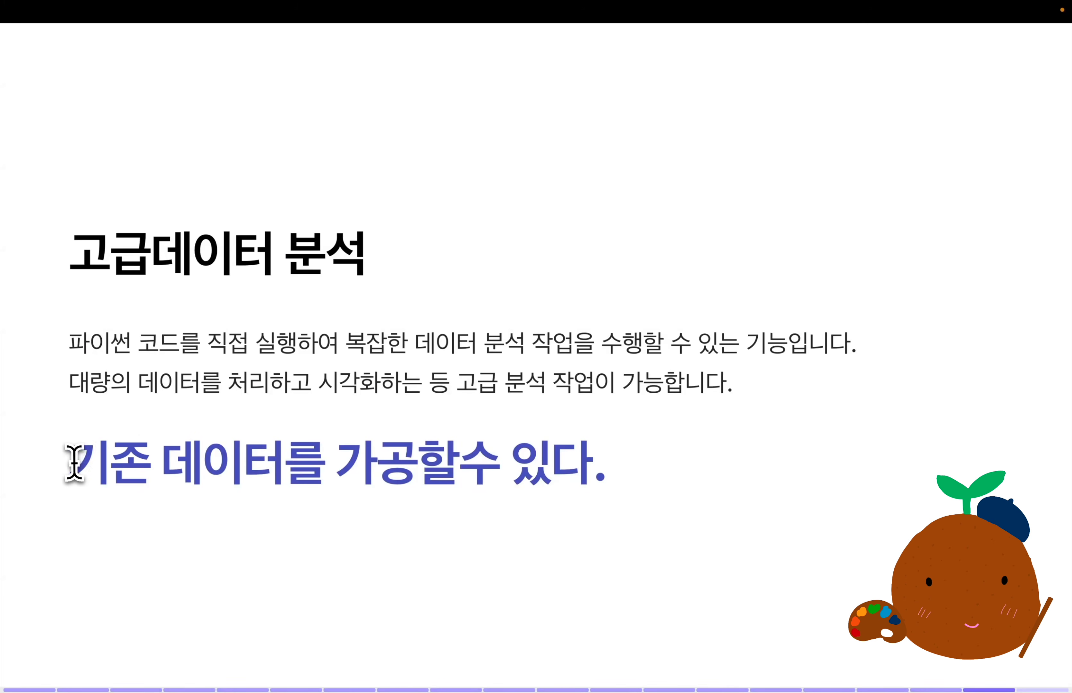
drag(72, 461, 631, 446)
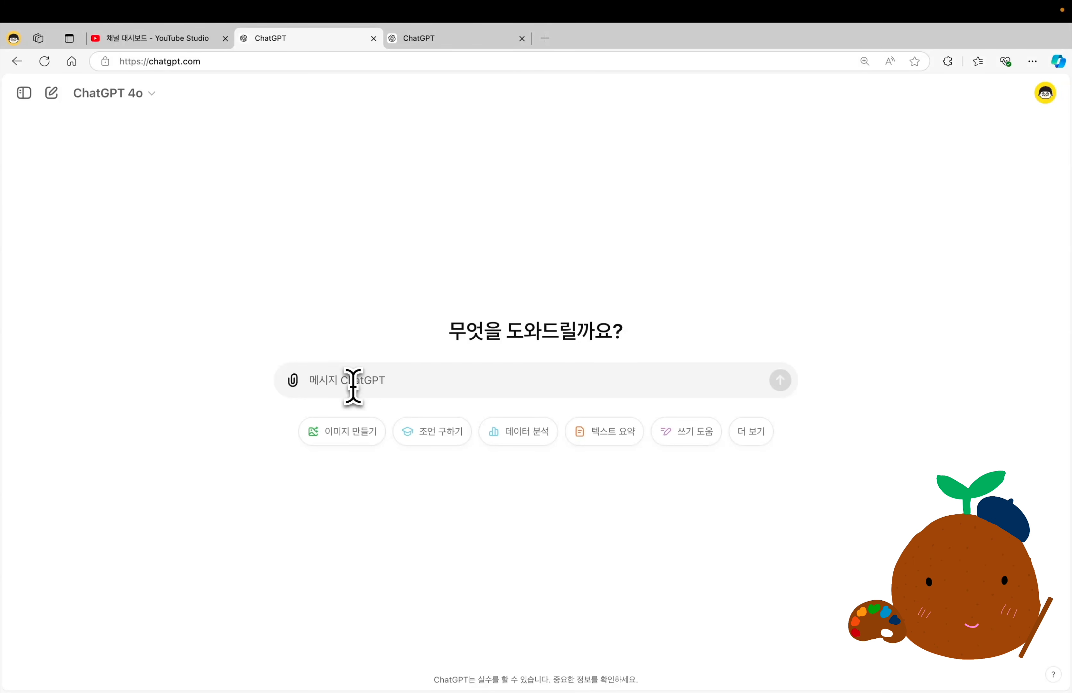
Send ChatGPT 4o the prompt "y=sin2x+cos3x^2 이 그래프를 그려줘." and expand the analysis to view its Python code, collapsing it again.
text(y=sin2x+cos3x^2 이 그래프를 그려줘.)
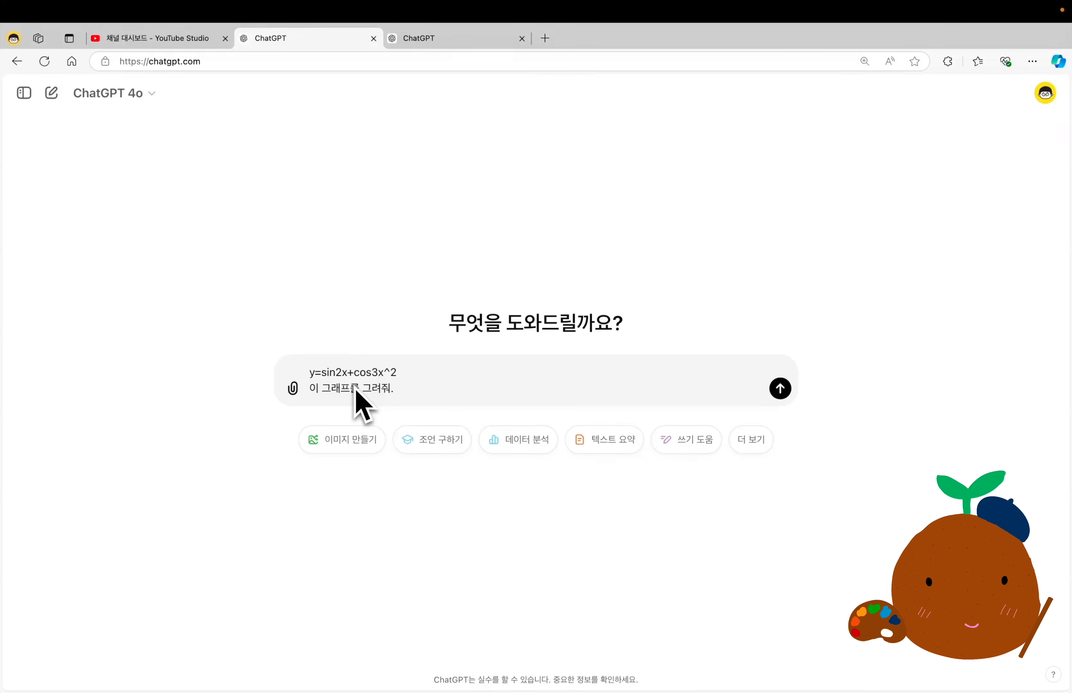
key(Return)
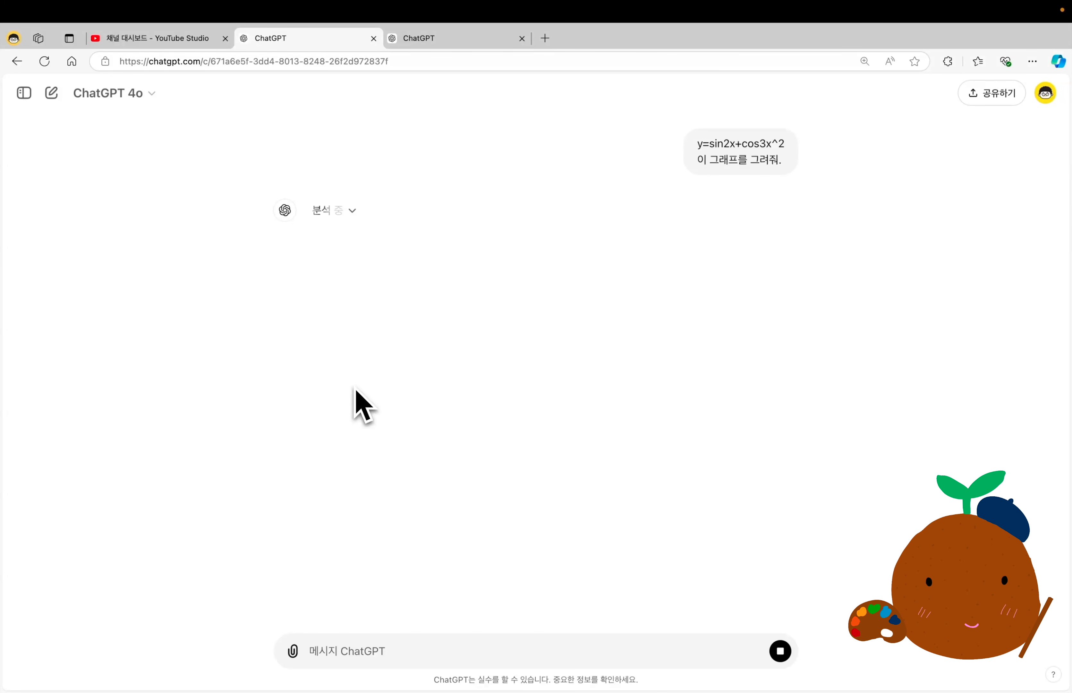
click(354, 212)
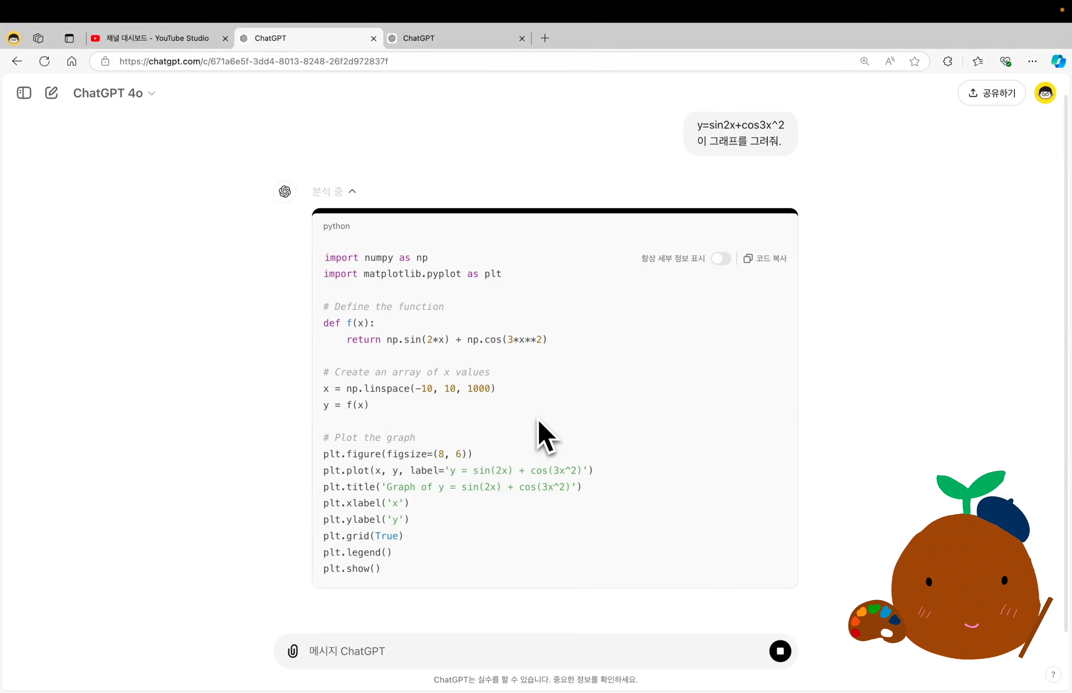
click(351, 211)
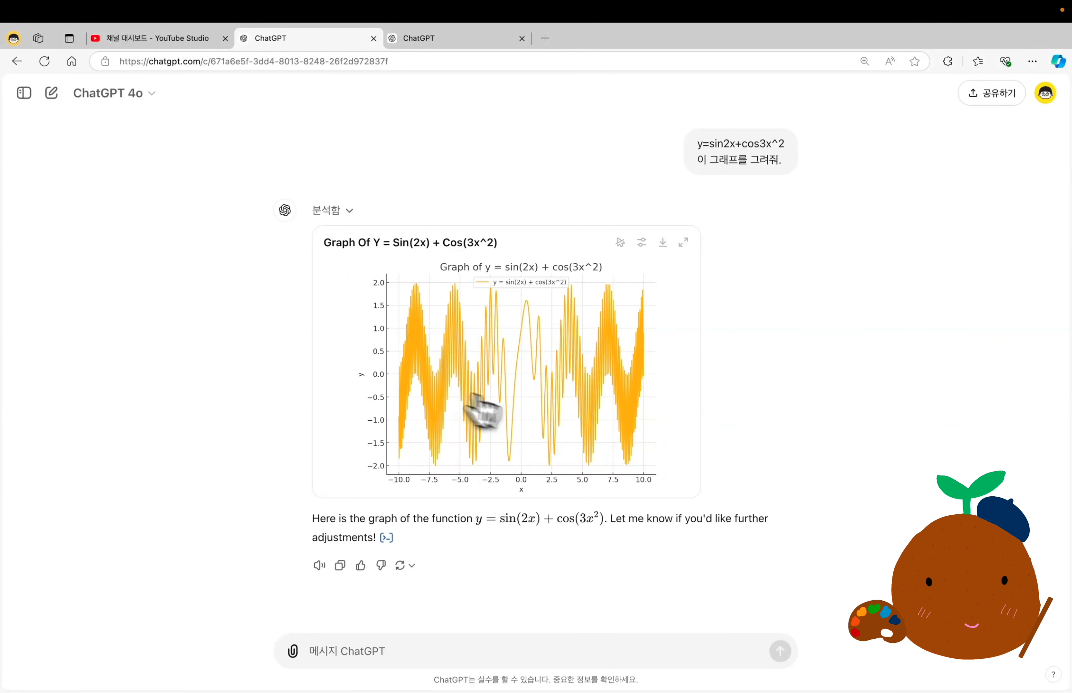
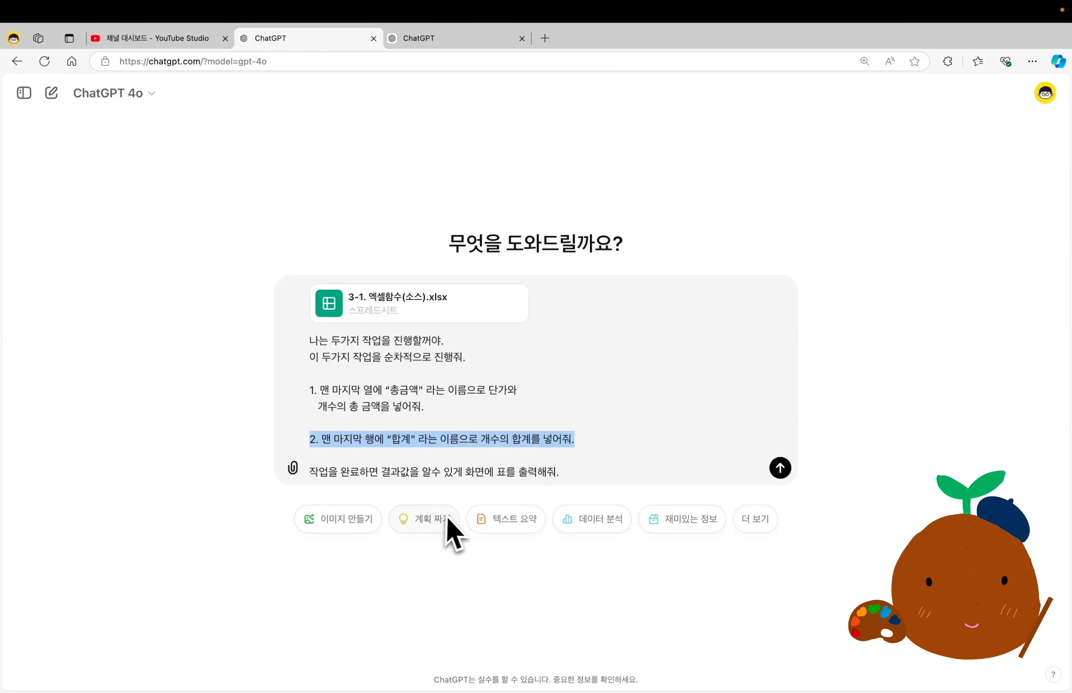
Send the prompt with 3-1. 엑셀함수(소스).xlsx asking for a "총금액" column and a "합계" row, and review the resulting table.
click(781, 469)
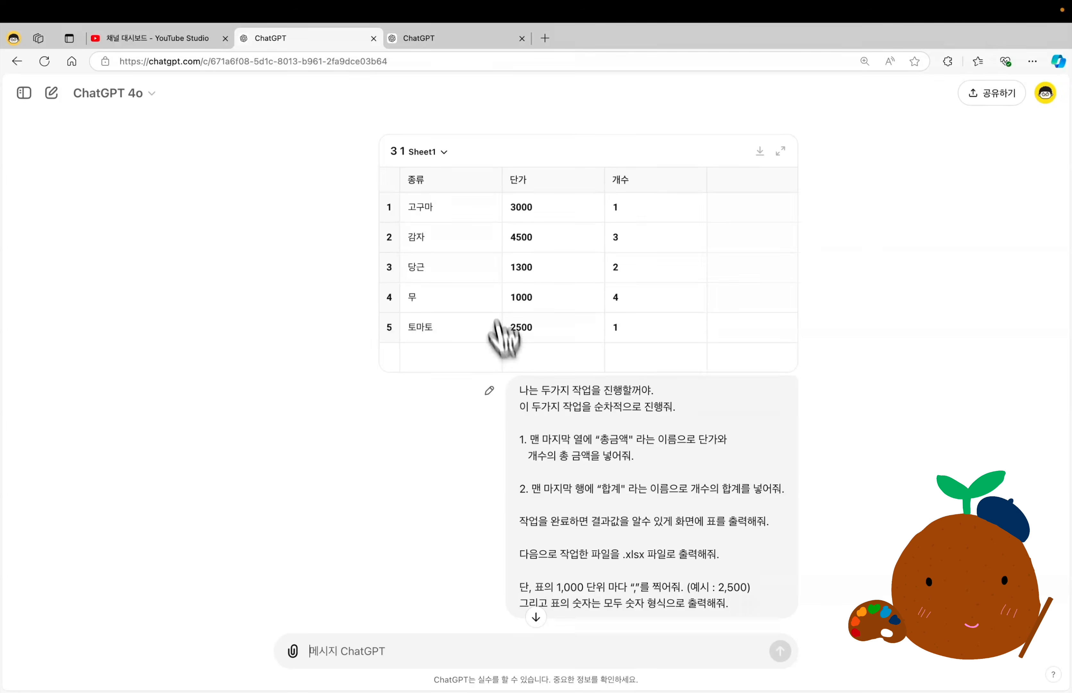
scroll(585, 283, down, 3)
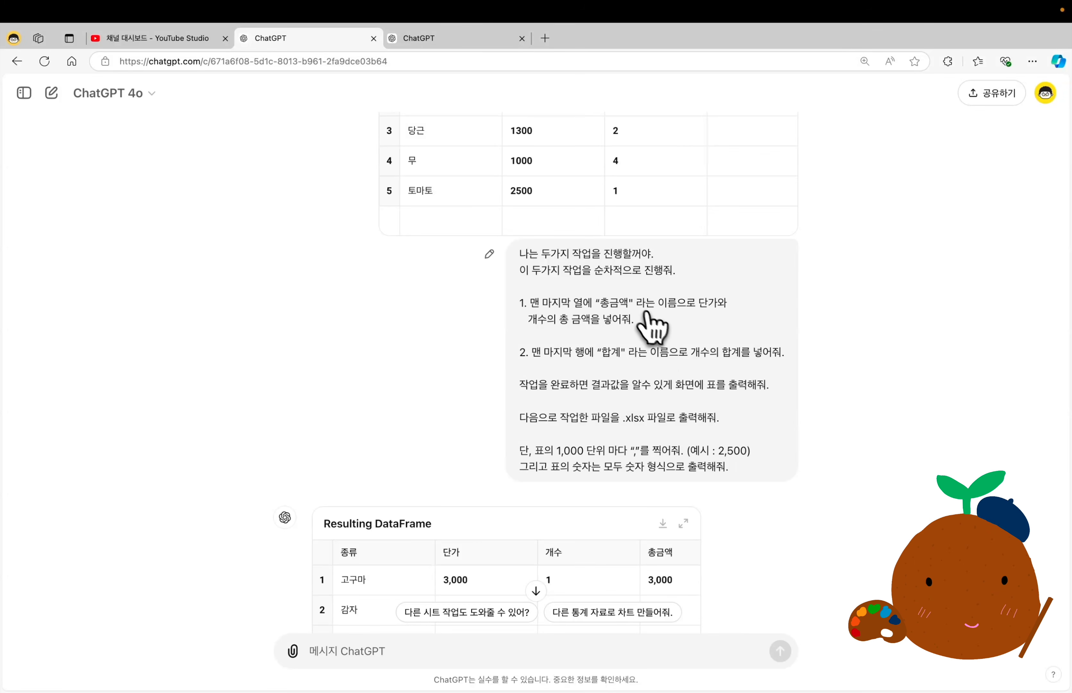
scroll(648, 327, down, 4)
scroll(637, 311, down, 3)
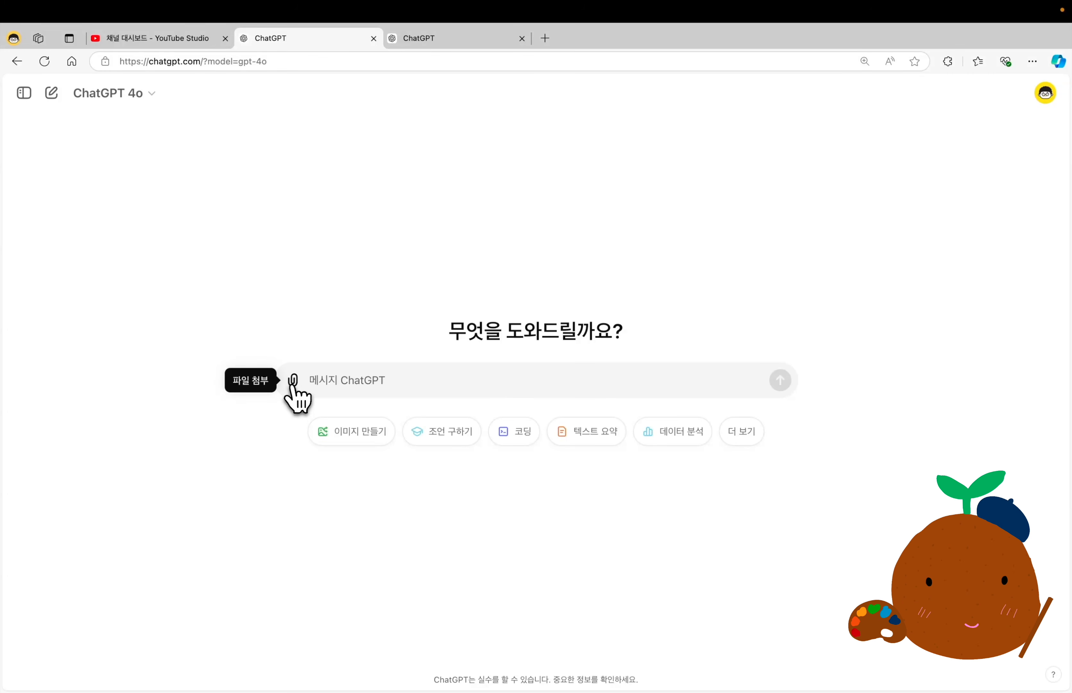
Send the data file with the prepared six-task cleanup prompt, including the "전환율" and "평가" columns, and look through the processed table.
click(290, 381)
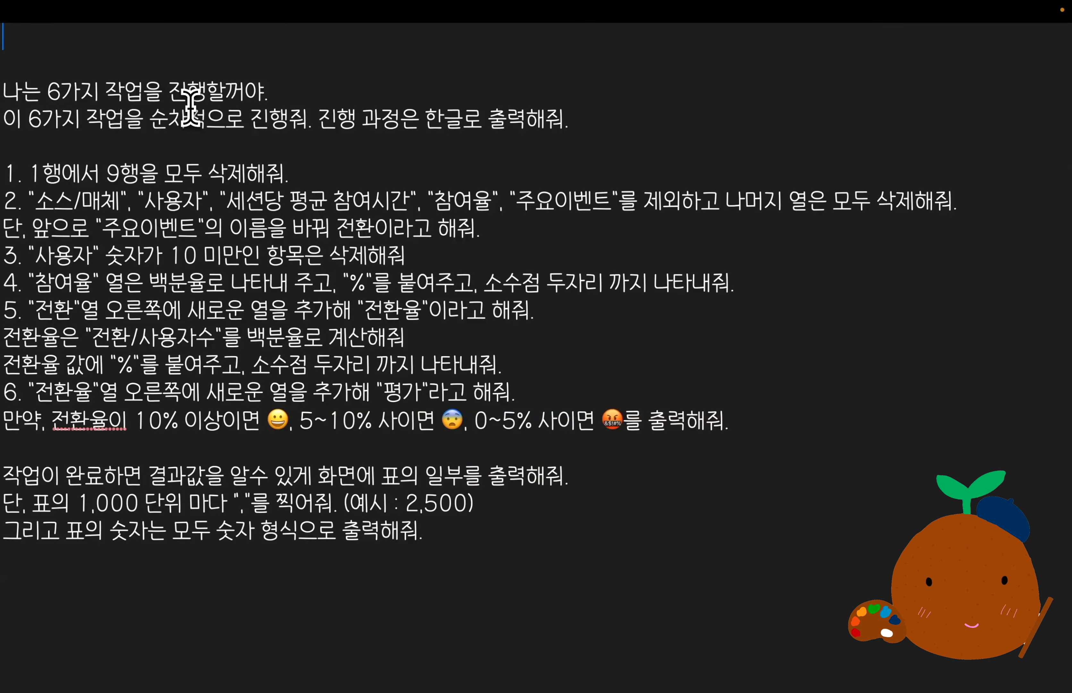
drag(426, 531, 273, 238)
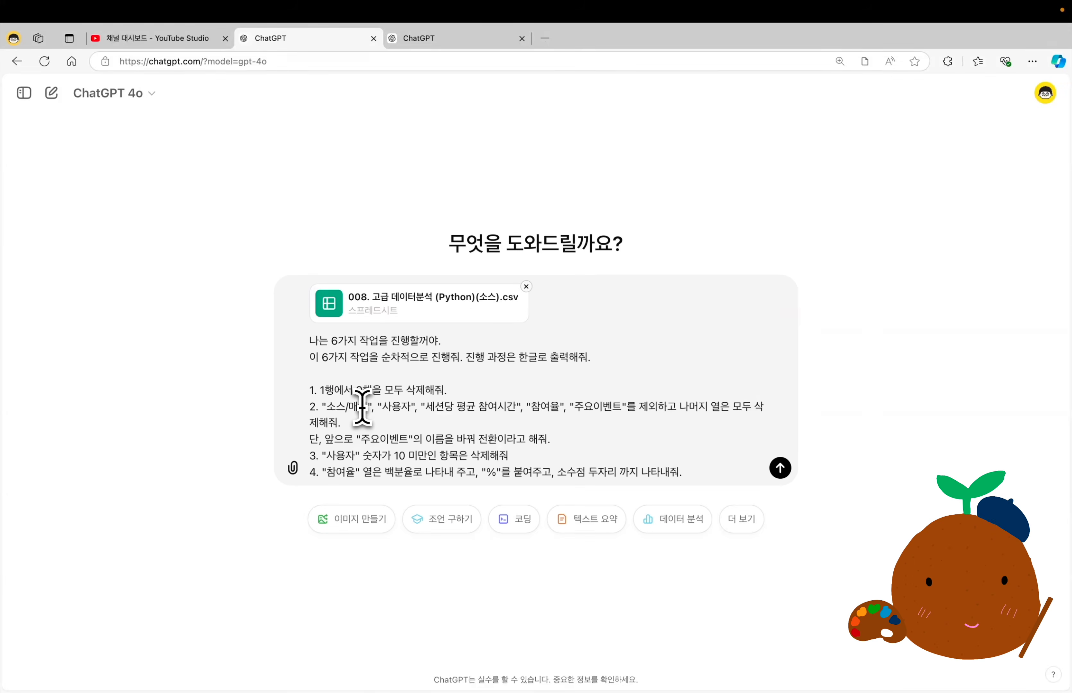
key(Return)
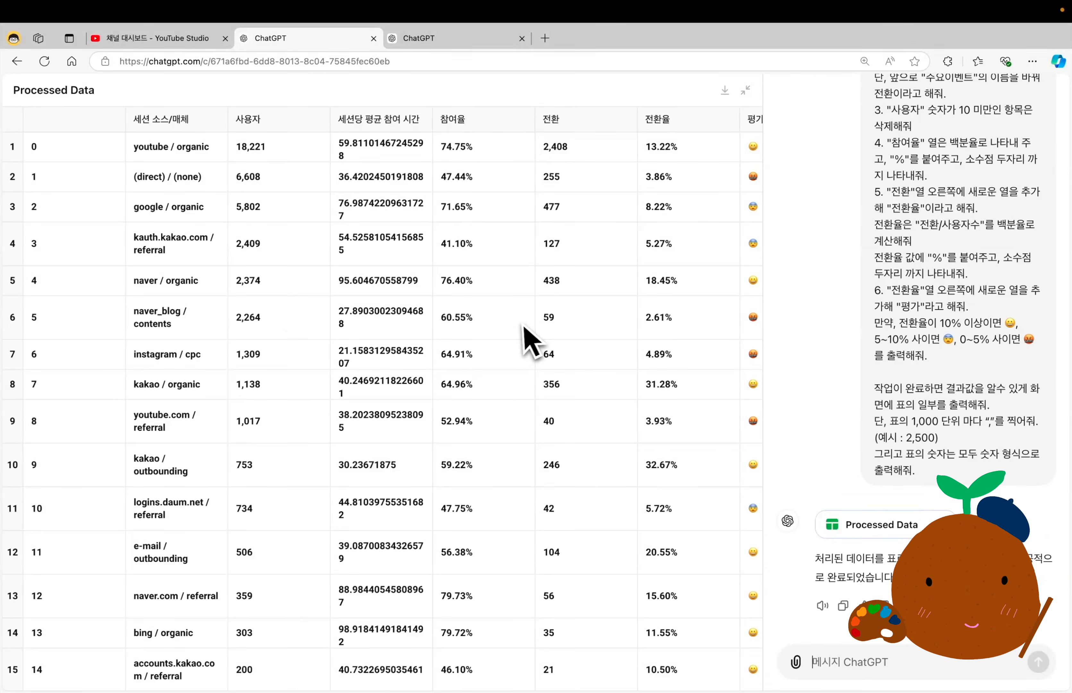
scroll(523, 331, down, 3)
scroll(525, 338, down, 10)
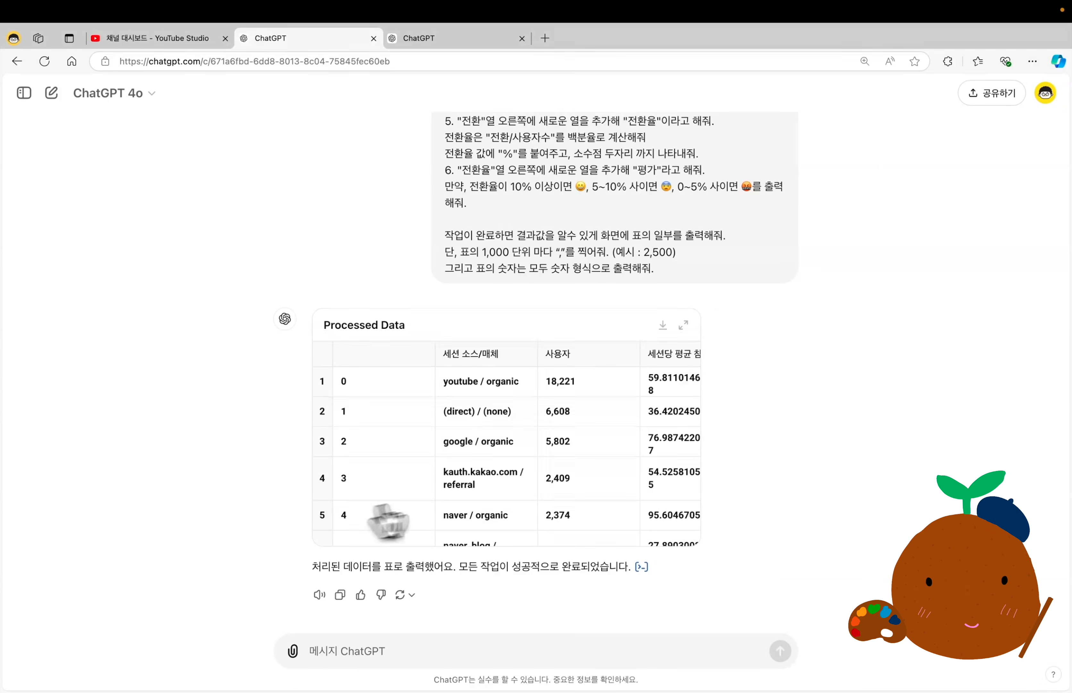
Send the request "소스/매체와 사용자 숫자를 막대 그래프로 그려줘." and review the charts and tables in the conversation.
click(319, 653)
text(소스/매체와 사용자 숫자를 막대 그래프로 그려줘.)
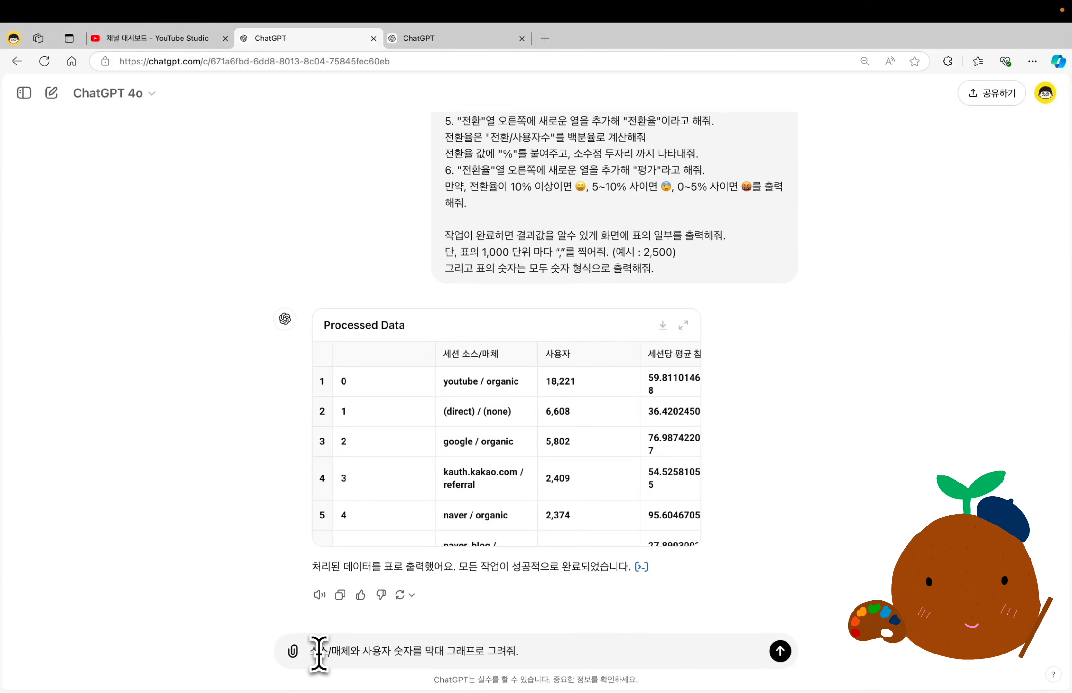
key(Return)
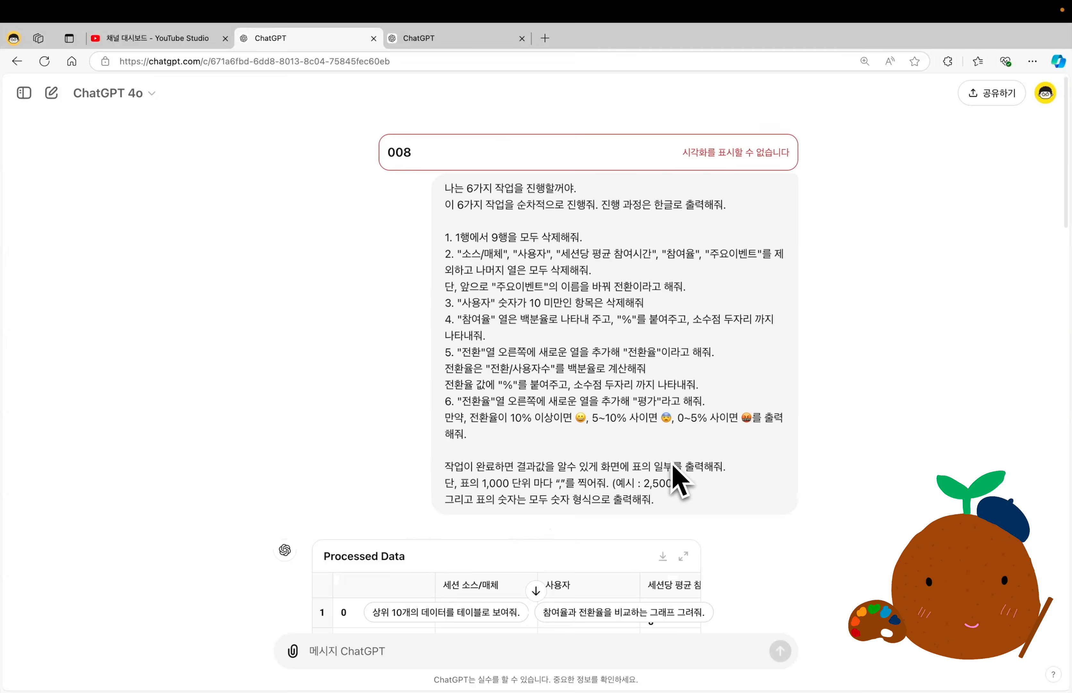
scroll(671, 464, down, 4)
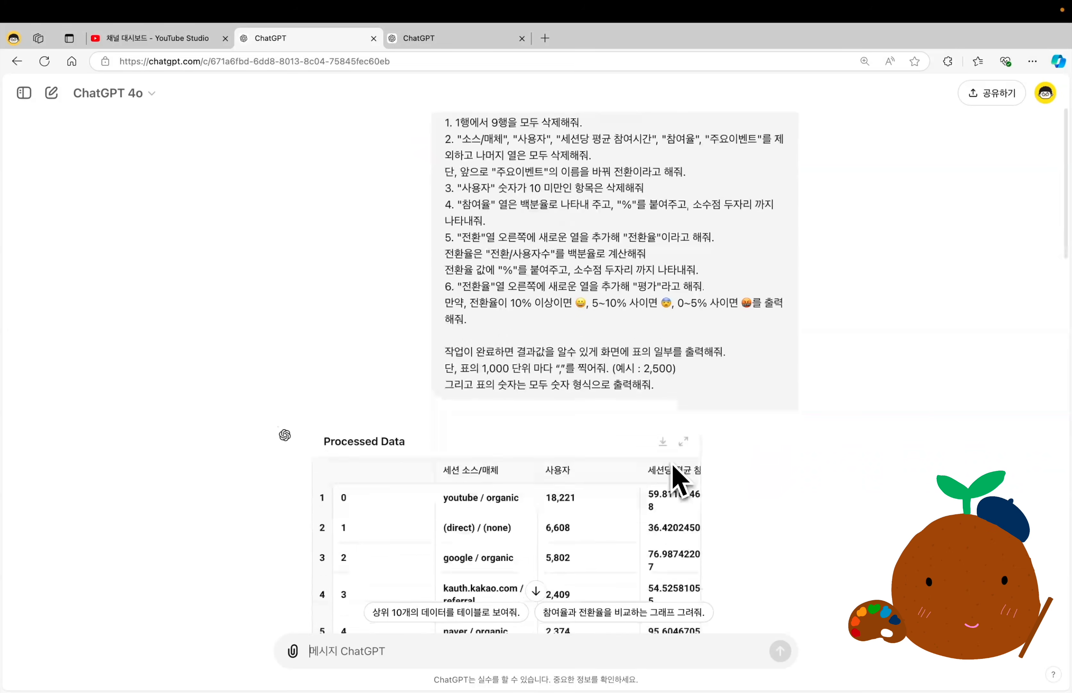
scroll(671, 464, down, 8)
scroll(847, 446, down, 15)
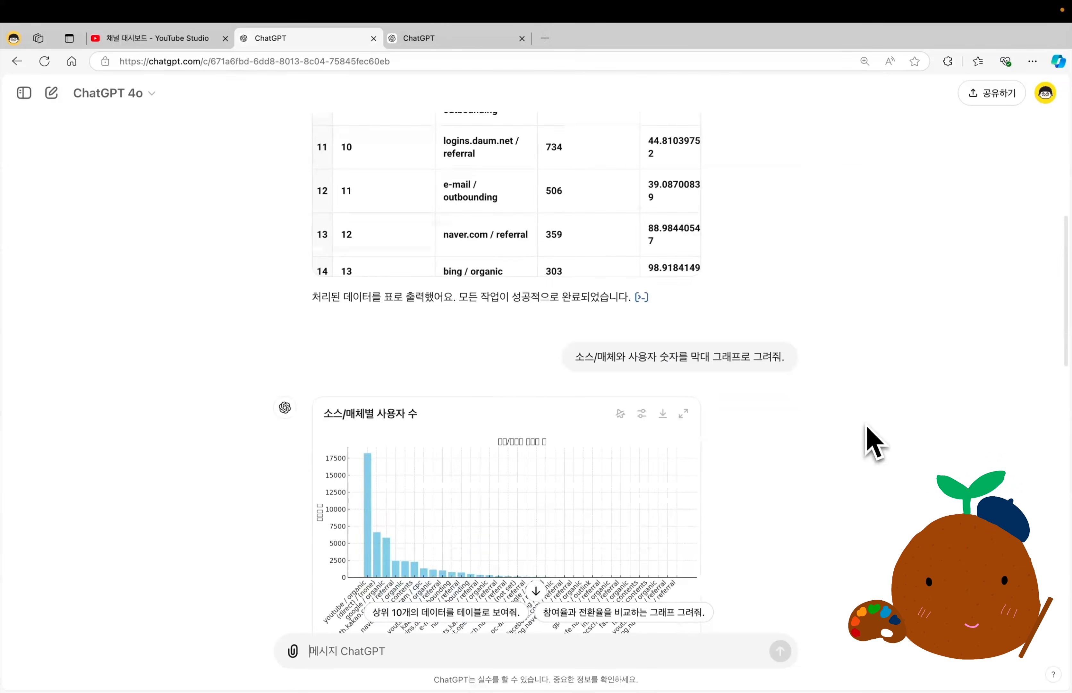
scroll(874, 444, down, 12)
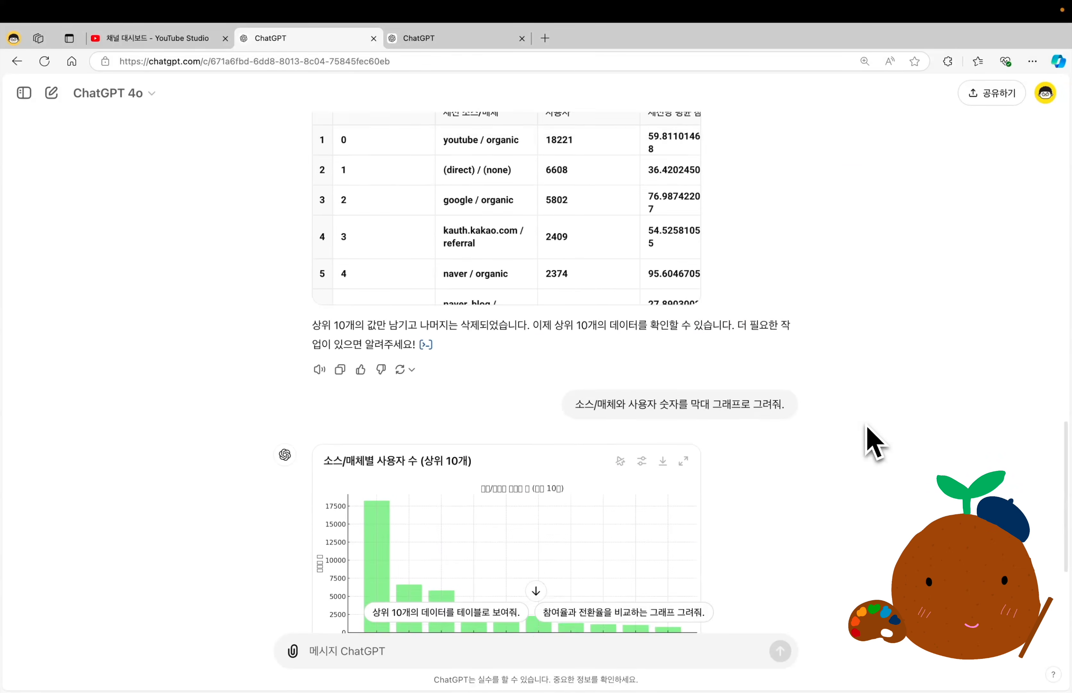
Copy the "학습한 데이터 기반" card news prompt about "1인 기업의 번아웃 증후군" from the notes and send it to ChatGPT 4o.
key(ctrl+Left)
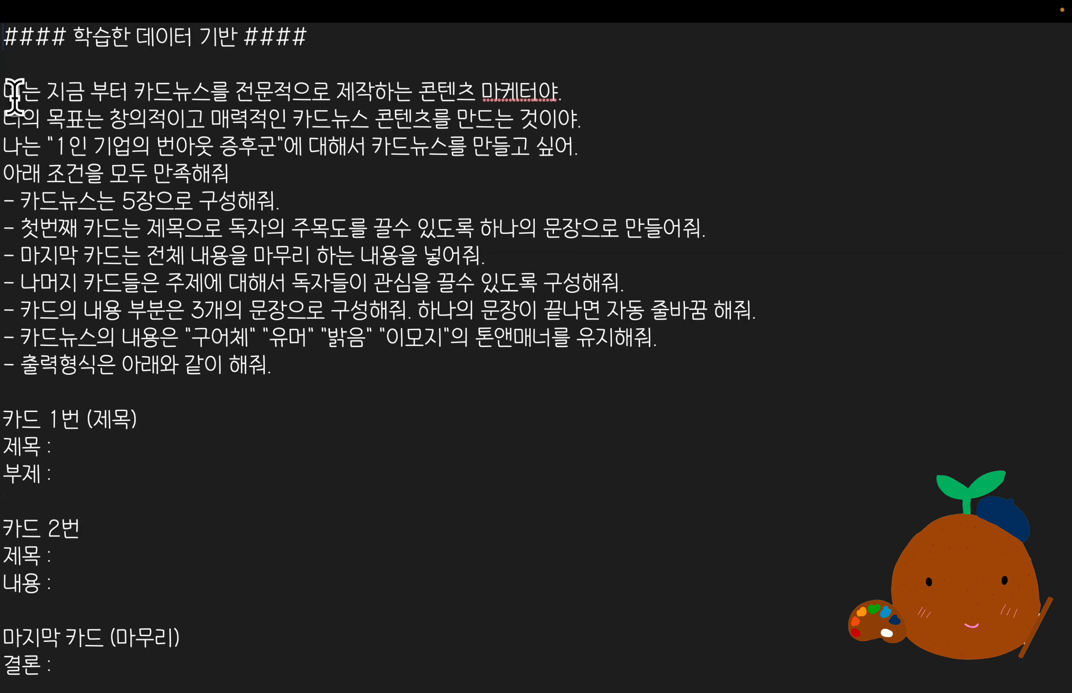
drag(11, 97, 72, 663)
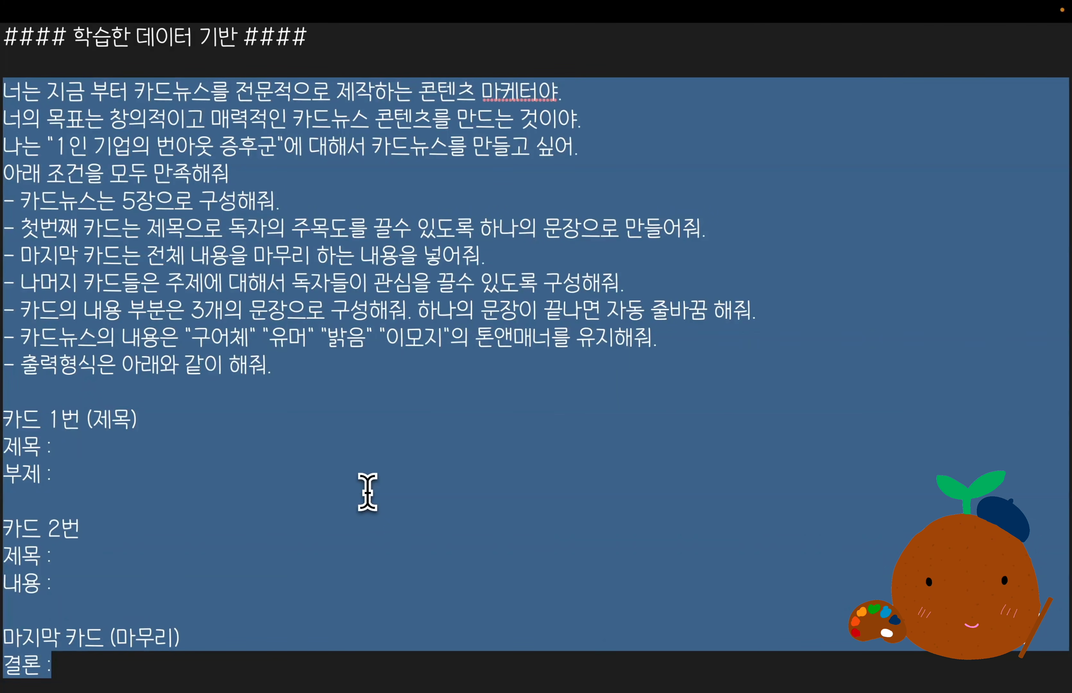
drag(55, 145, 270, 146)
drag(21, 200, 148, 202)
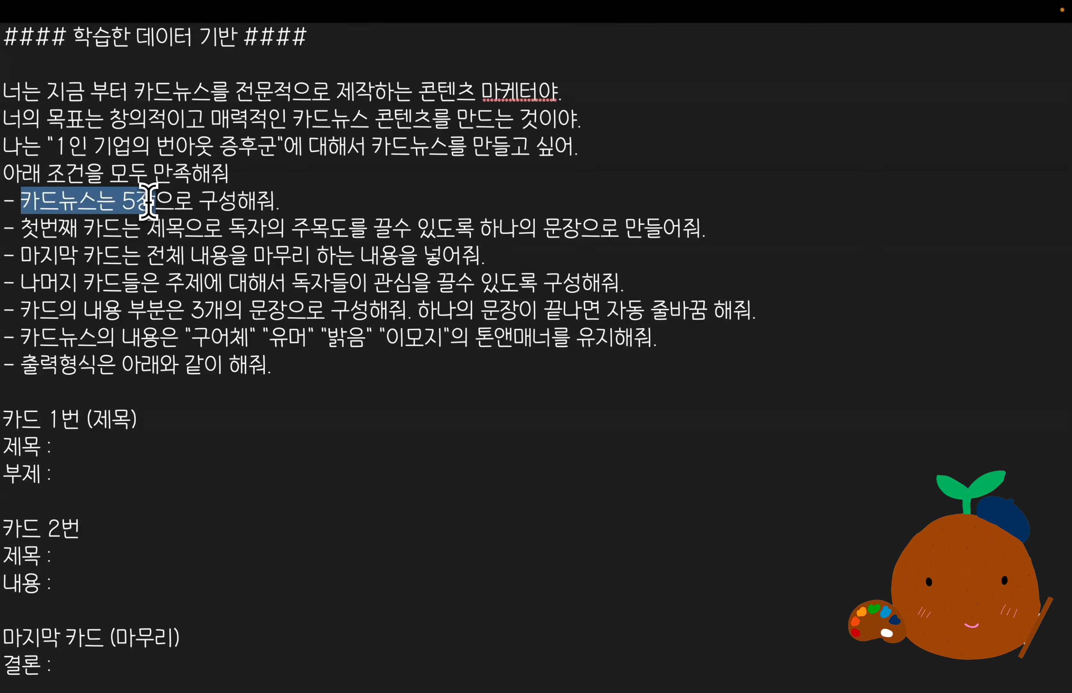
drag(4, 419, 5, 98)
click(254, 394)
key(super+c)
key(super+Tab)
key(super+v)
key(Return)
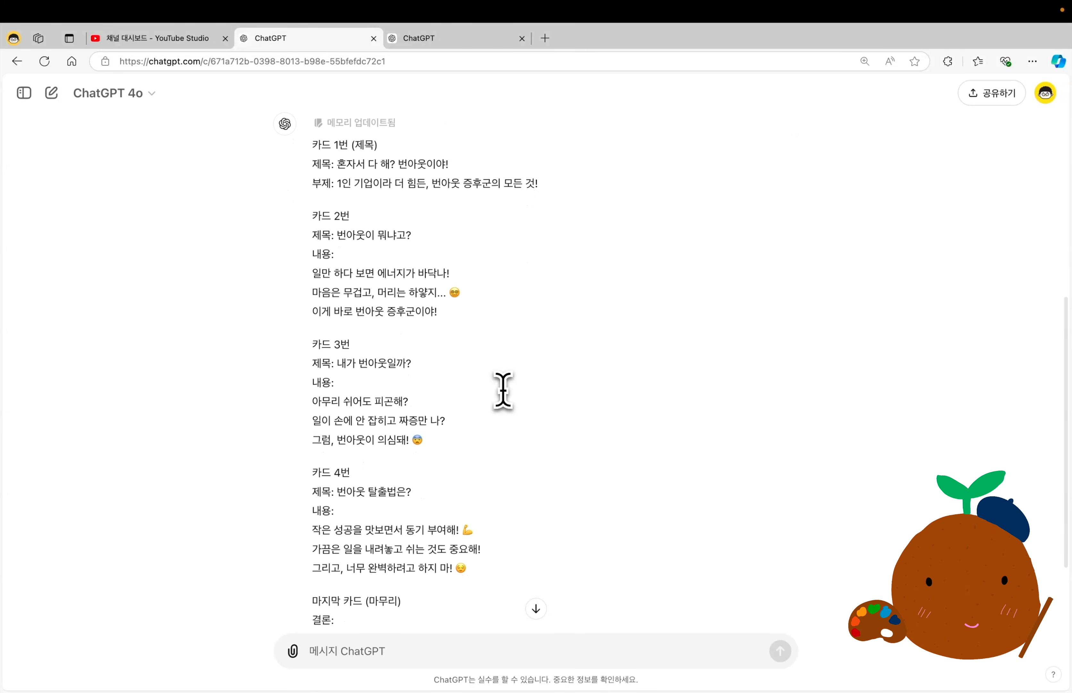
Copy the "웹검색 기반" card news prompt about "1인 기업의 인공지능 활용팁" from the notes and send it in a new ChatGPT 4o chat.
key(super+Tab)
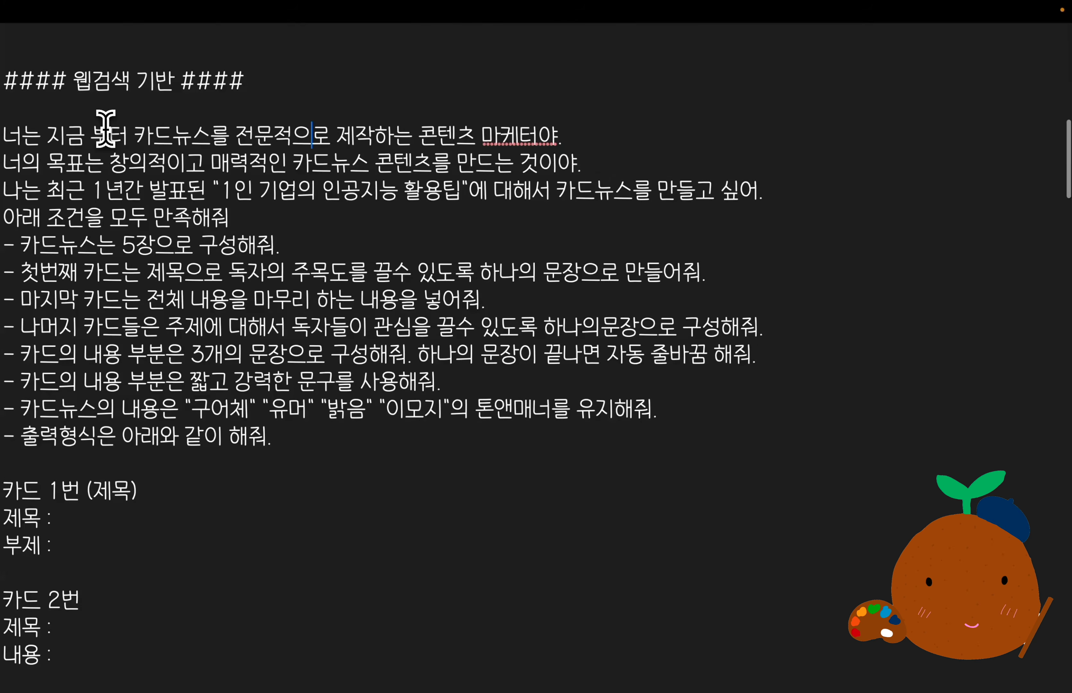
scroll(106, 126, down, 1)
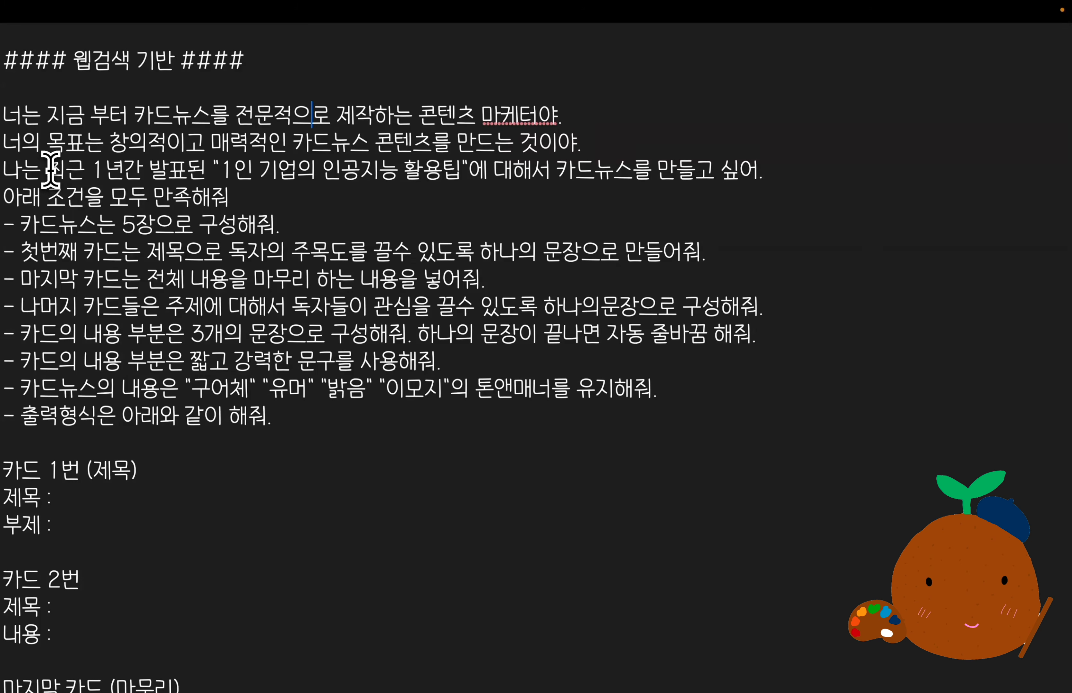
drag(51, 169, 470, 176)
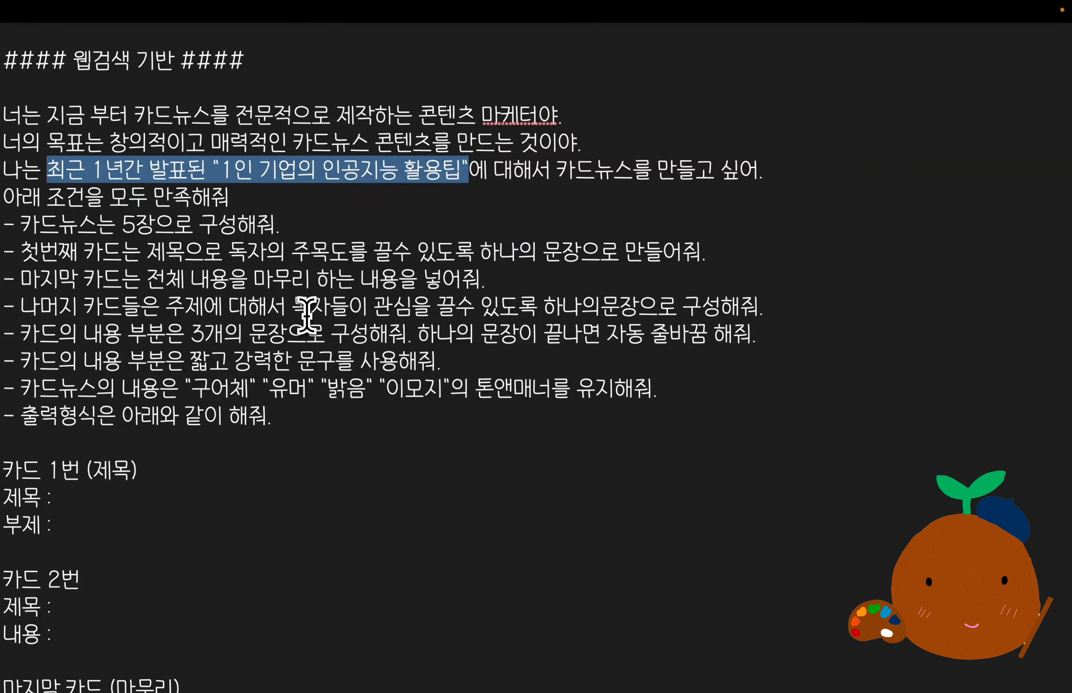
click(90, 206)
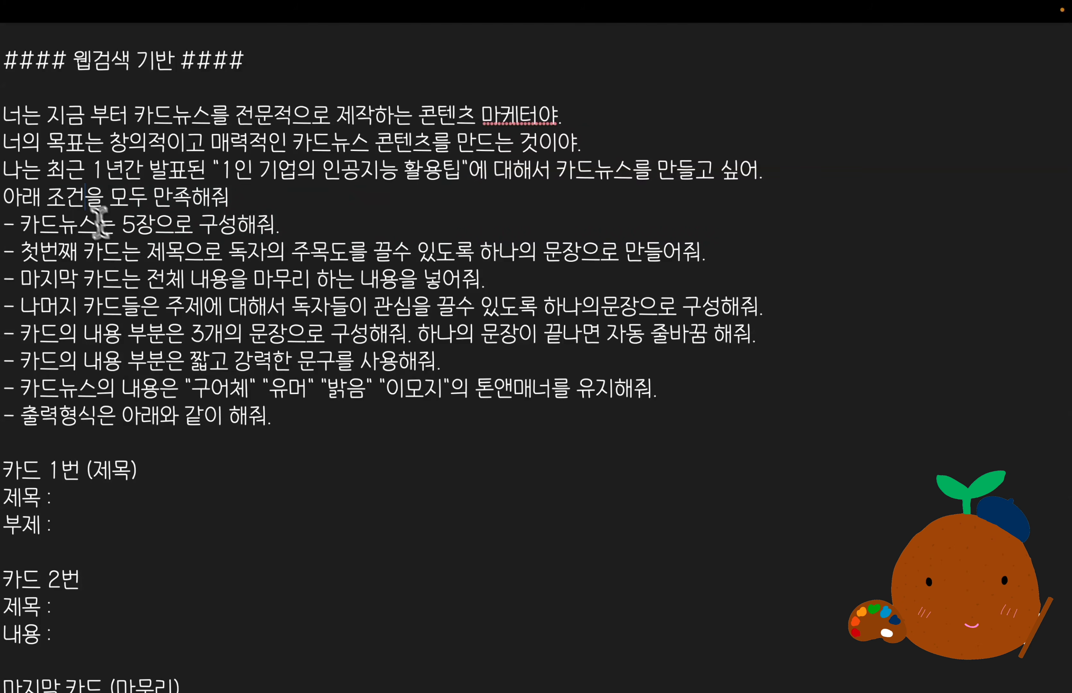
drag(8, 116, 140, 388)
scroll(215, 448, down, 3)
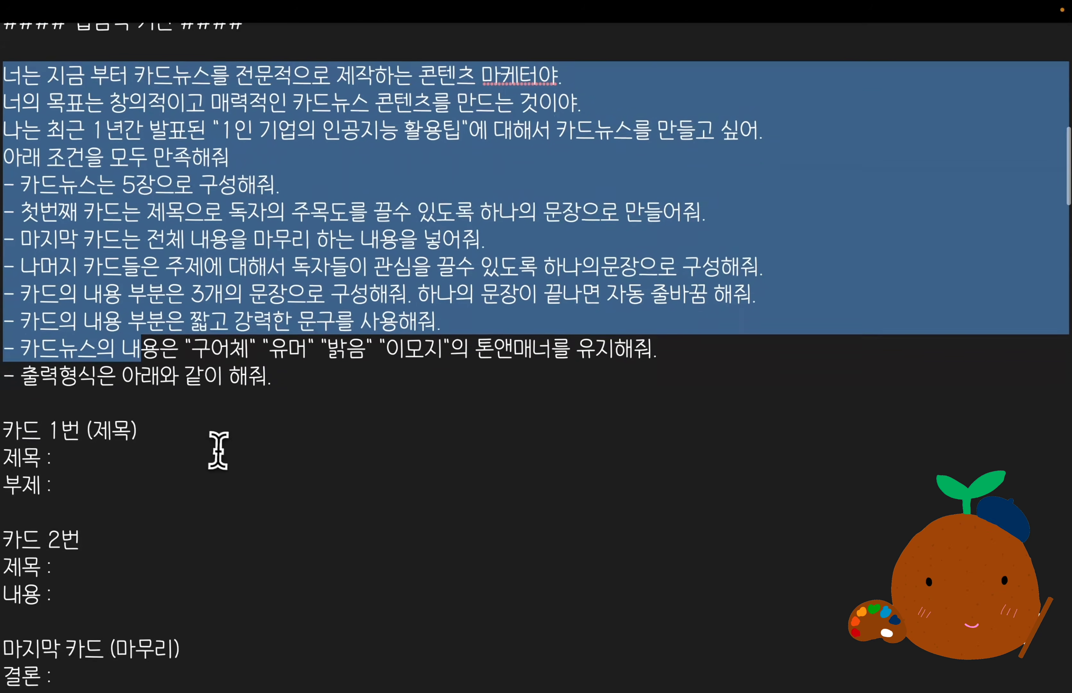
drag(169, 507, 72, 576)
scroll(71, 576, up, 3)
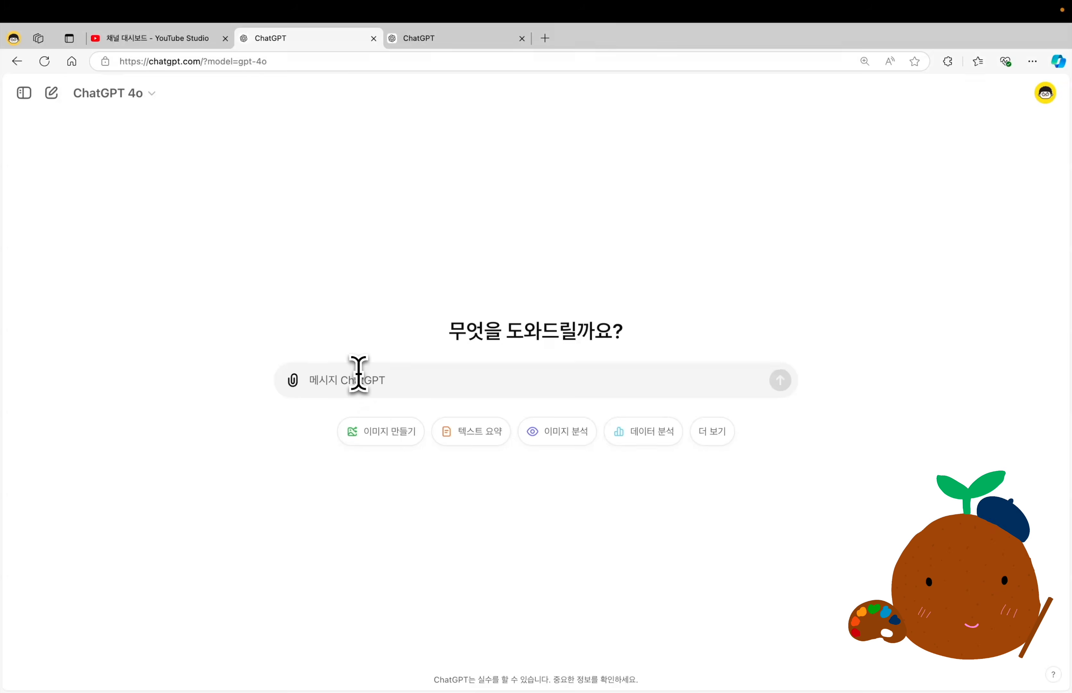
key(super+v)
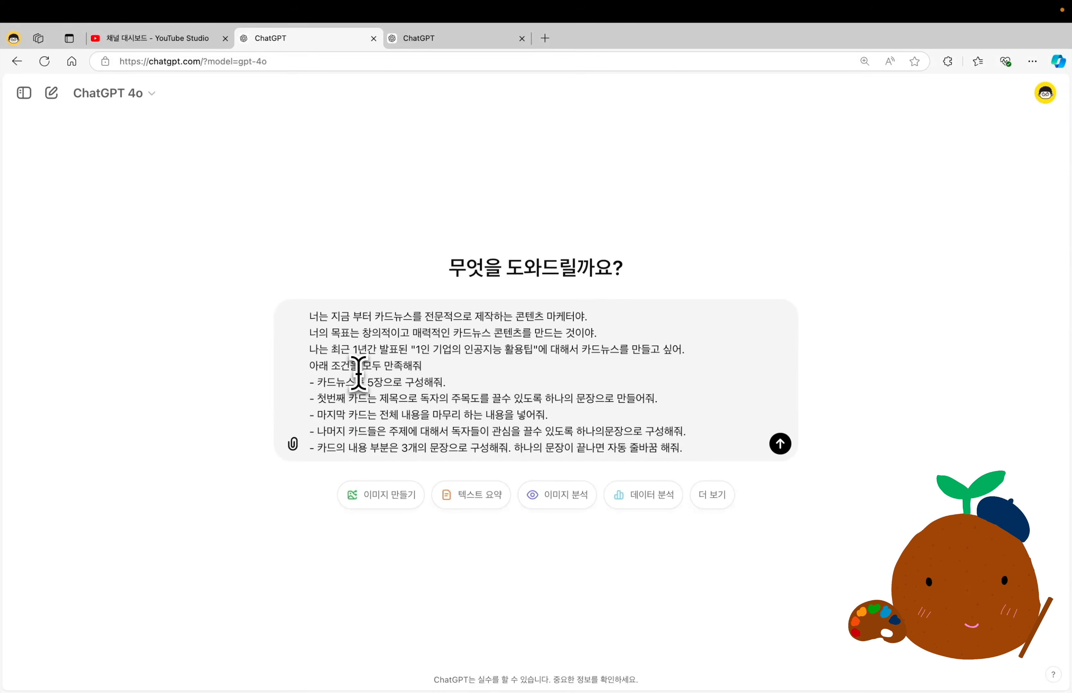
key(Return)
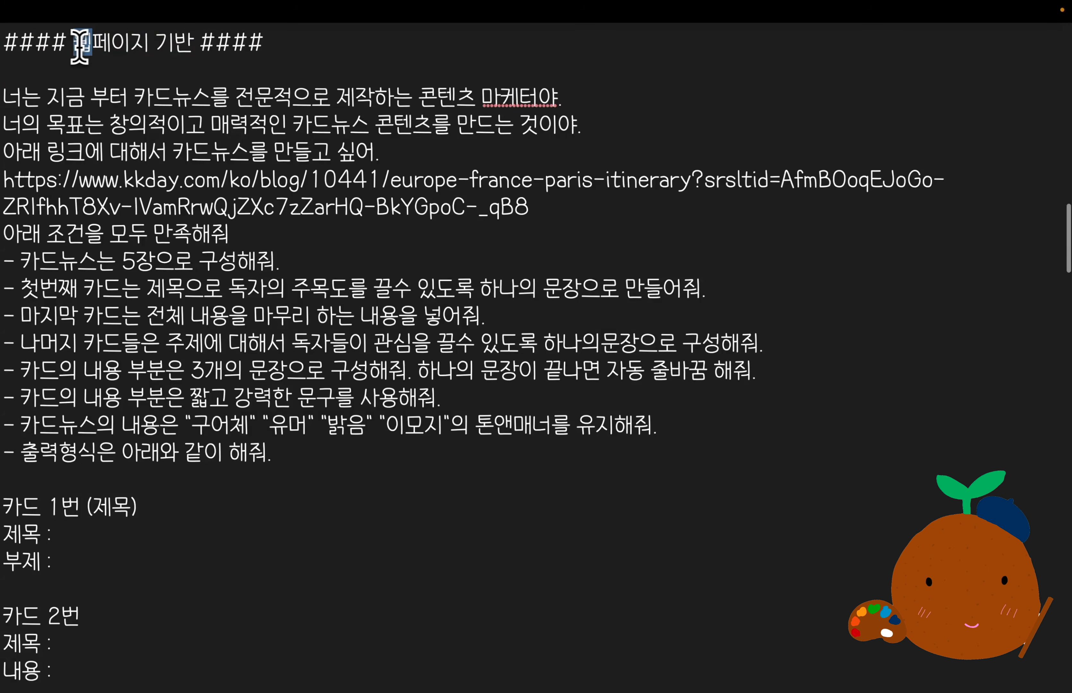
Look over the "웹페이지 기반" prompt's link in the notes and skim the linked kkday Paris itinerary article.
drag(74, 43, 187, 47)
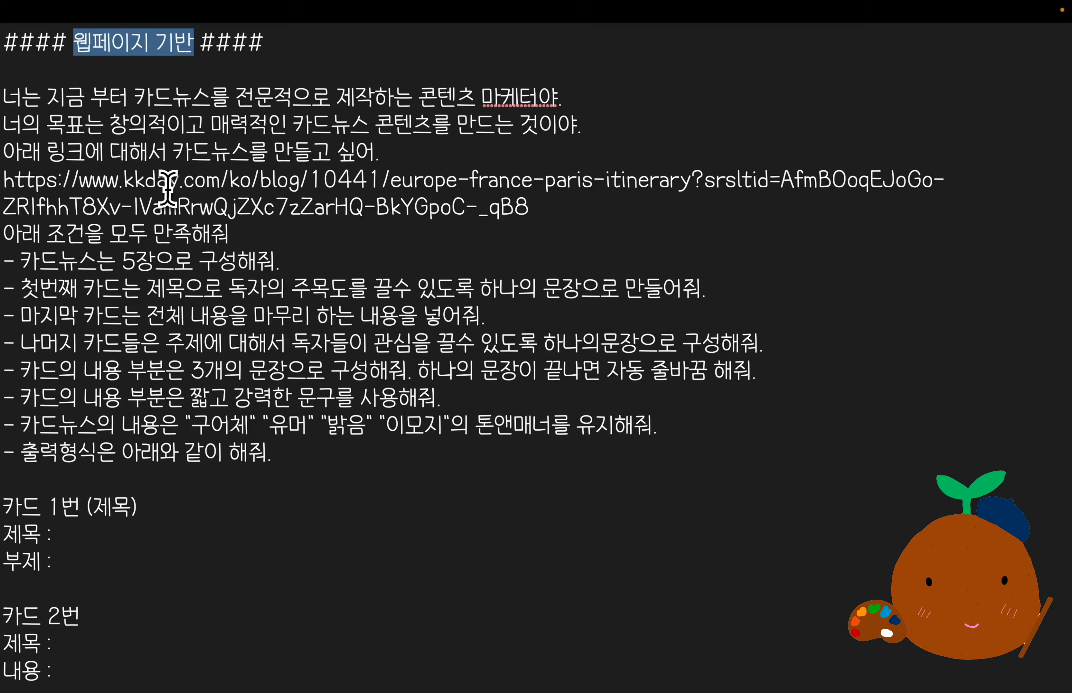
drag(544, 218, 17, 185)
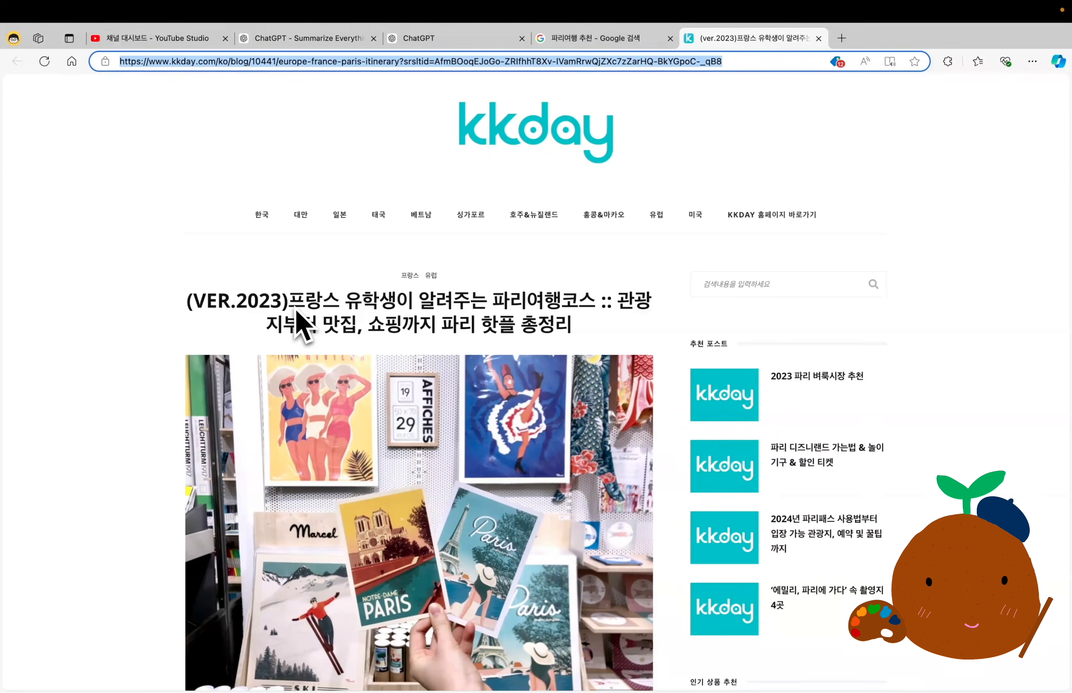
drag(289, 300, 594, 335)
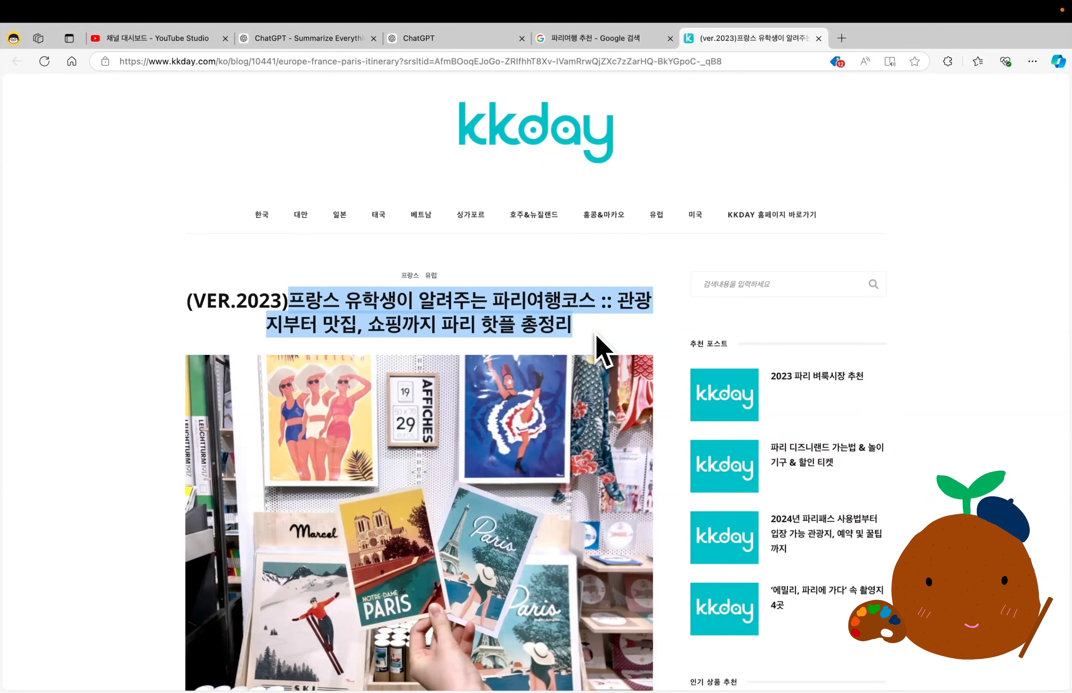
scroll(595, 335, down, 20)
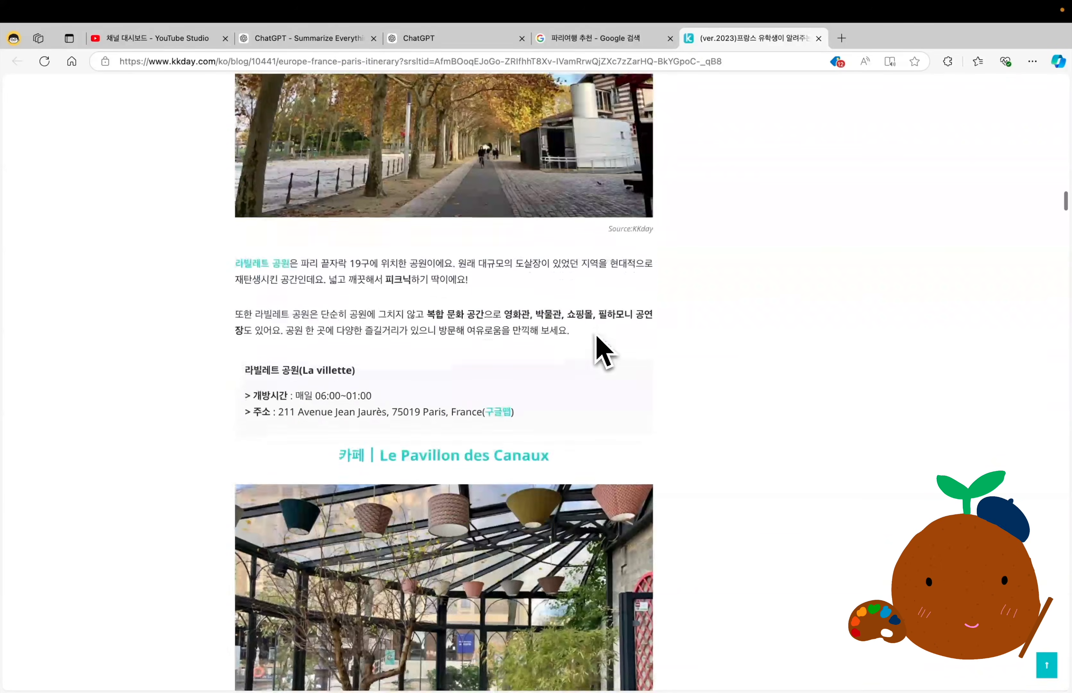
scroll(604, 351, down, 5)
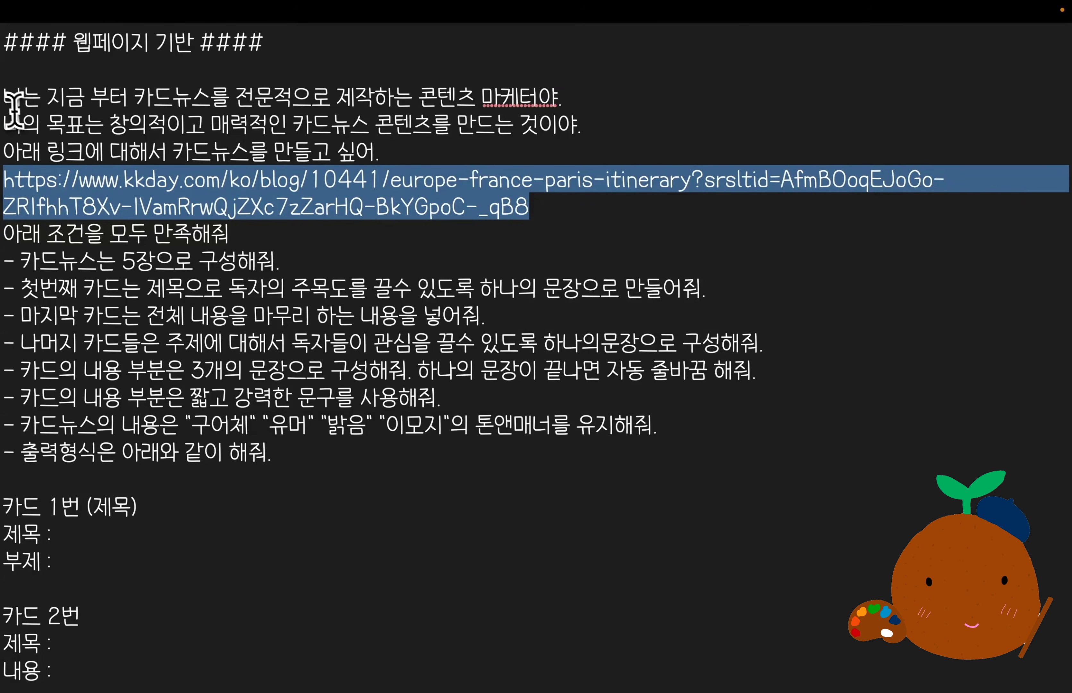
Copy the whole "웹페이지 기반" card news prompt from the notes and paste it into a new ChatGPT 4o chat.
click(9, 103)
scroll(186, 334, down, 3)
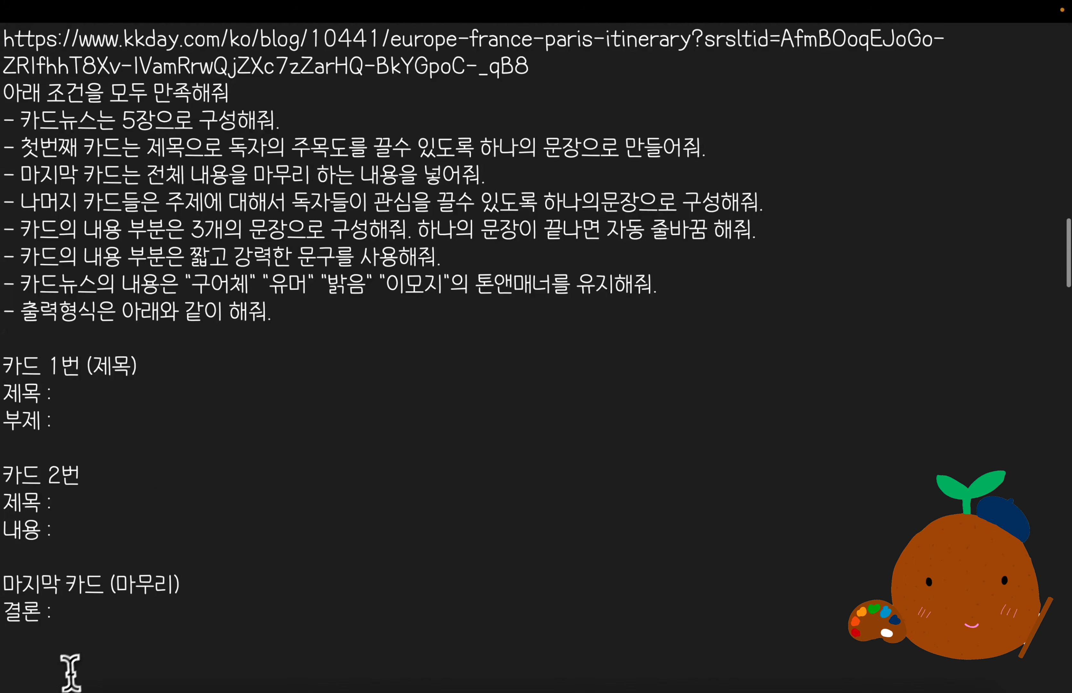
shift+click(67, 614)
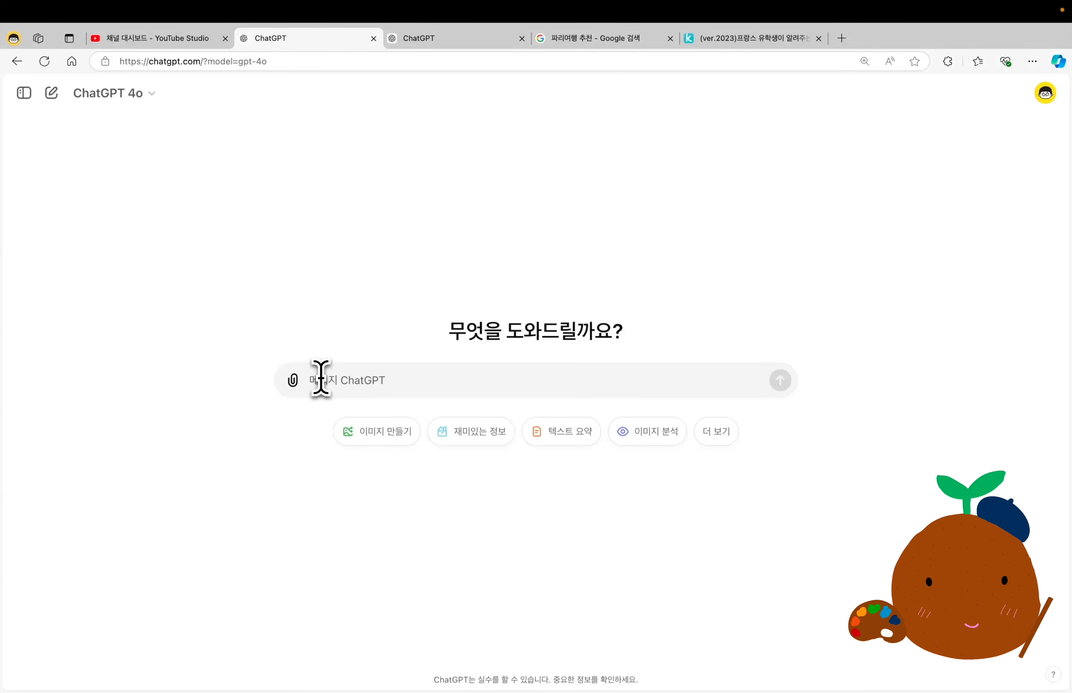
text(너는 지금 부터 카드뉴스를 전문적으로 제작하는 콘텐츠 마케터야. 너의 목표는 창의적이고 매력적인 카드뉴스 콘텐츠를 만드는 것이야. 아래 링크에 대해서 카드뉴스를 만들고 싶어. https://www.kkday.com/ko/blog/10441/europe-france-paris-itinerary?srsltid=AfmBOoqEJoGo-ZRlfhhT8Xv-IVamRrwQjZXc7zZarHQ-BkYGpoC-_qB8 아래 조건을 모두 만족해줘 - 카드뉴스는 5장으로 구성해줘. - 첫번째 카드는 제목으로 독자의 주목도를 끌수 있도록 하나의 문장으로 만들어줘. - 마지막 카드는 전체 내용을 마무리 하는 내용을 넣어줘.)
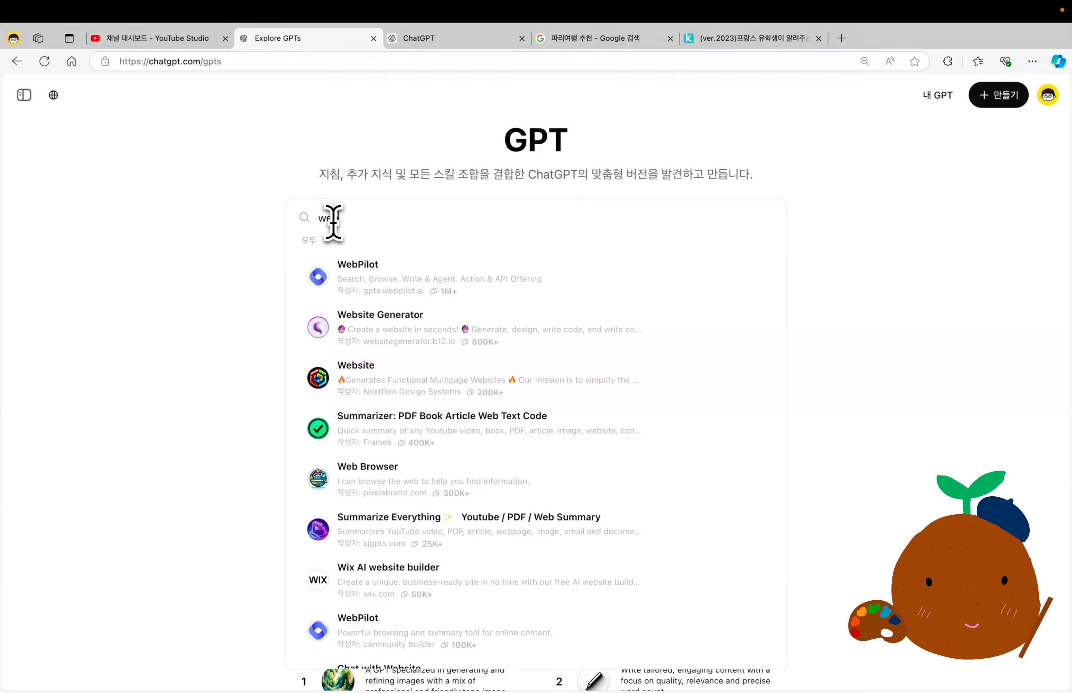
Search the GPTs for "web", open WebPilot and send it the card news prompt containing the kkday Paris itinerary link.
text(b)
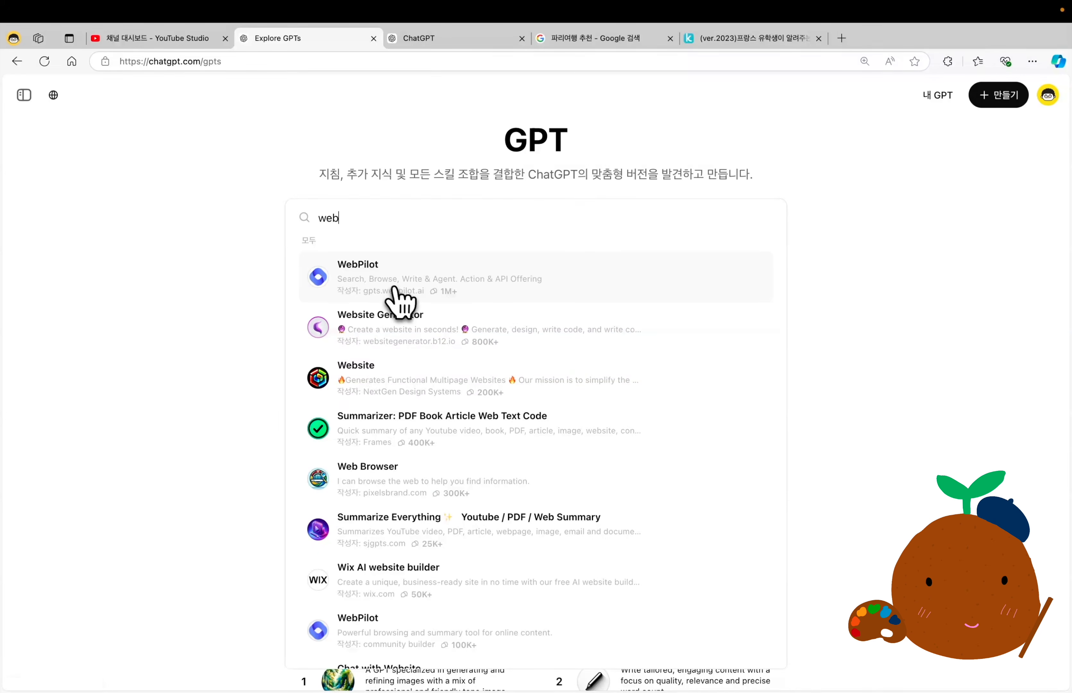
click(397, 299)
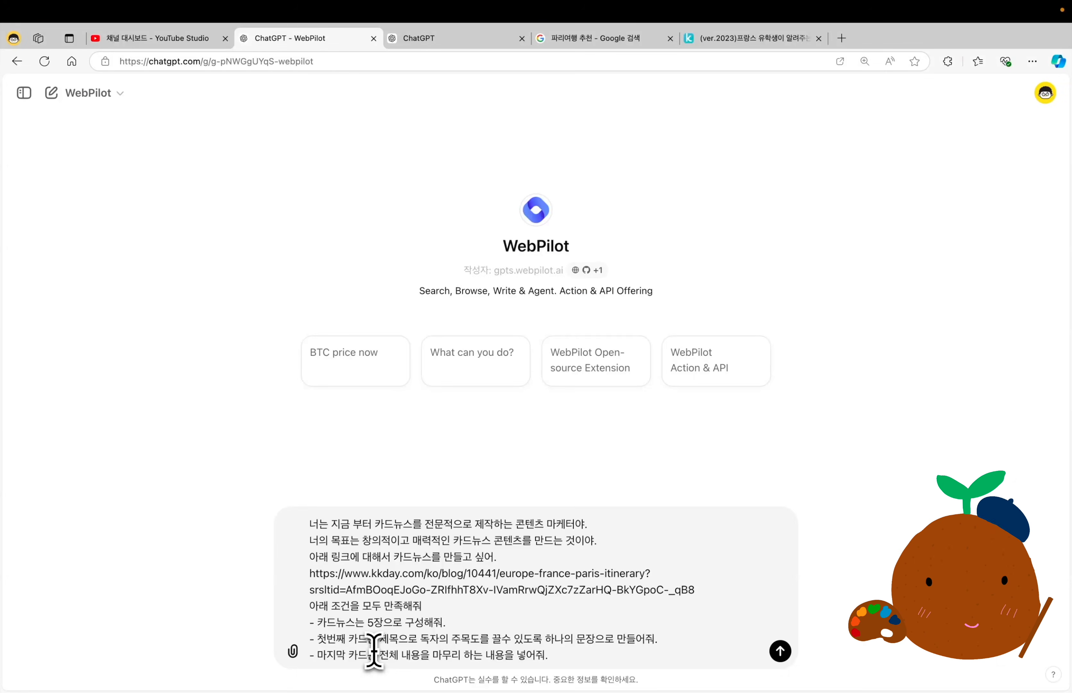
key(Return)
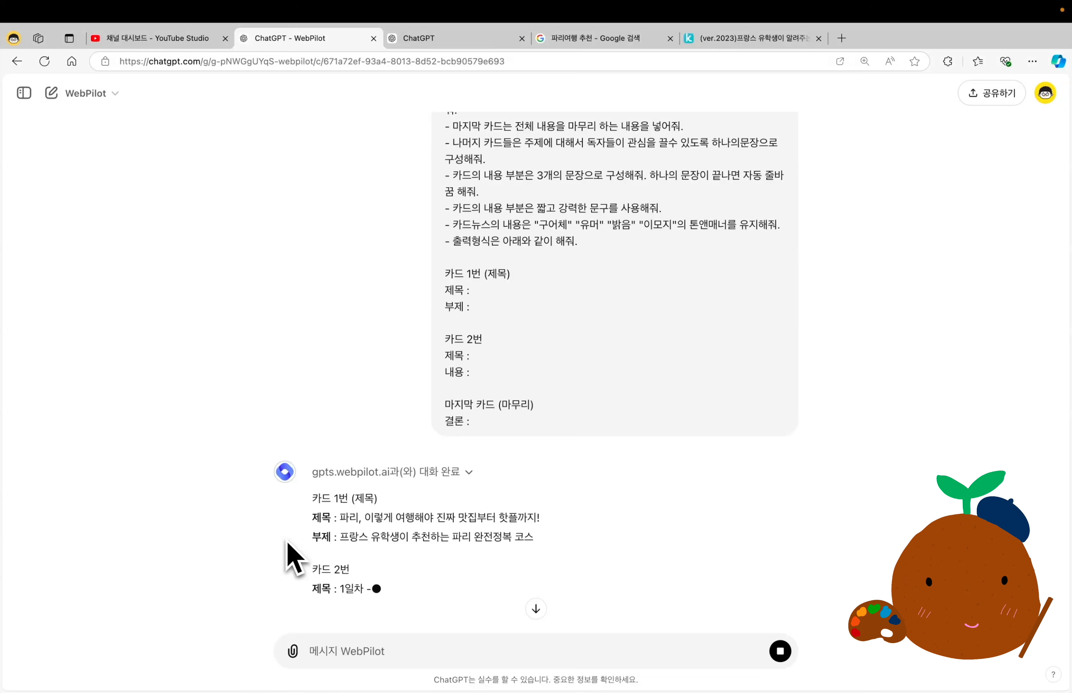
Read through the card news WebPilot wrote from the Paris itinerary page and check the details of its web request.
scroll(316, 541, down, 6)
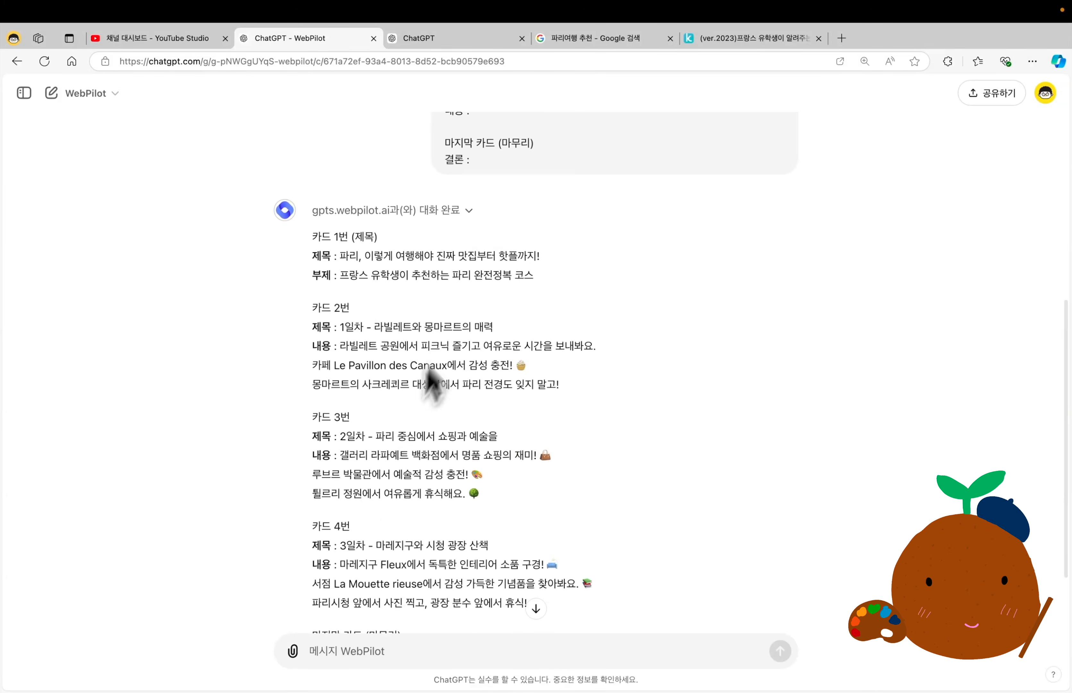
click(469, 210)
click(469, 212)
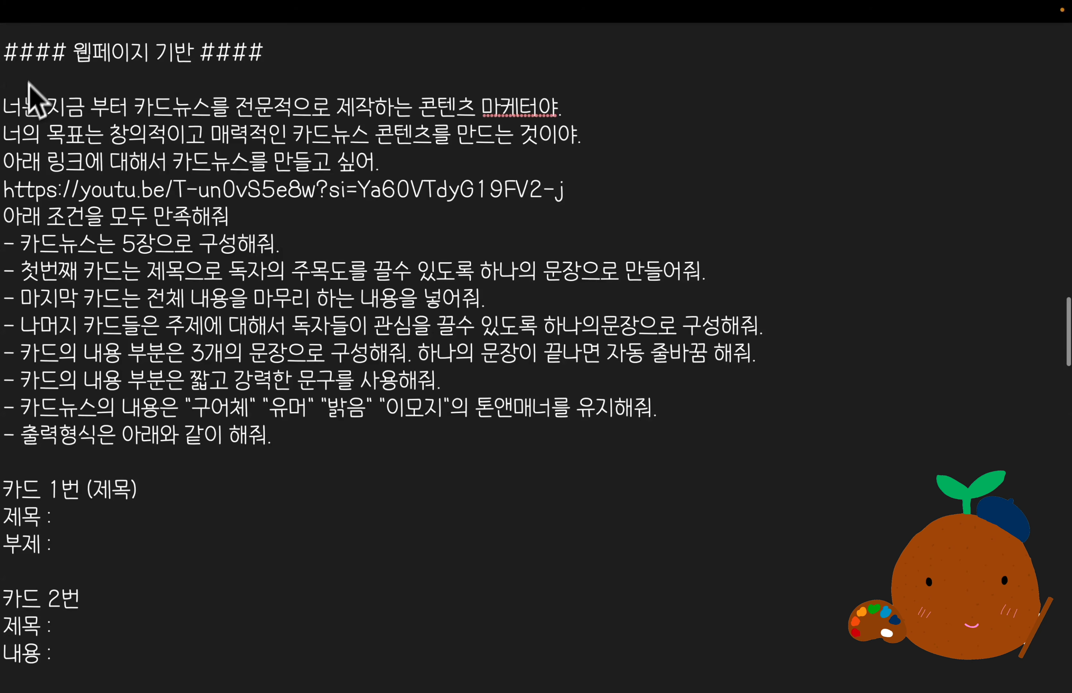
Look over the YouTube link in the notes' next "웹페이지 기반" prompt and the linked "16/8 Intermittent Fasting For Beginners" video page.
drag(4, 190, 566, 198)
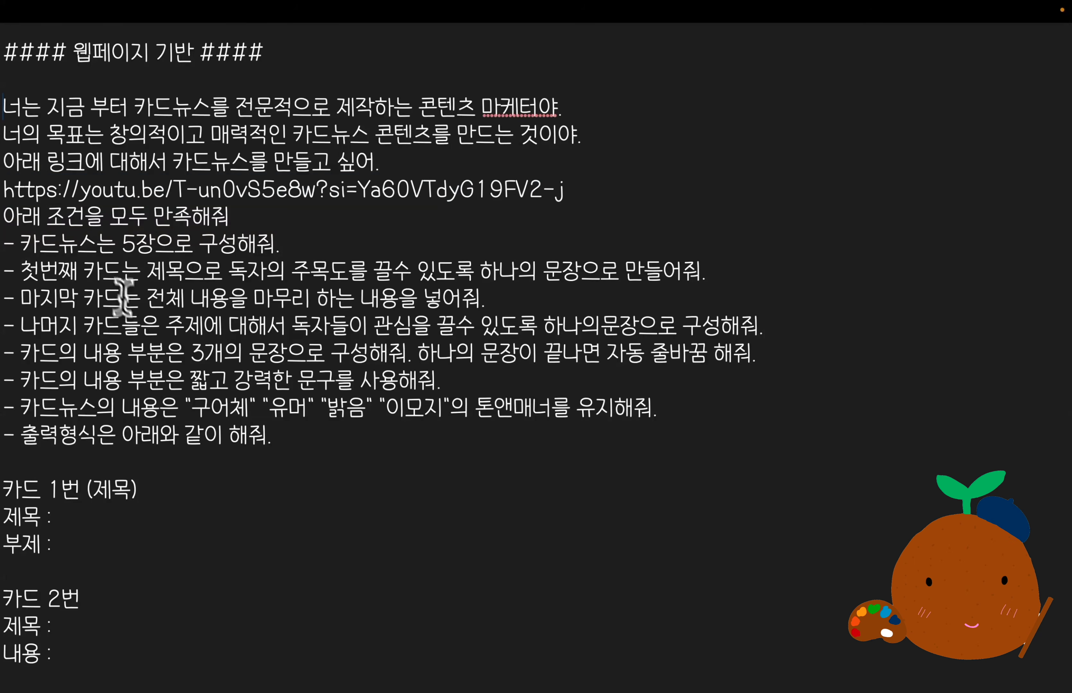
scroll(111, 302, down, 3)
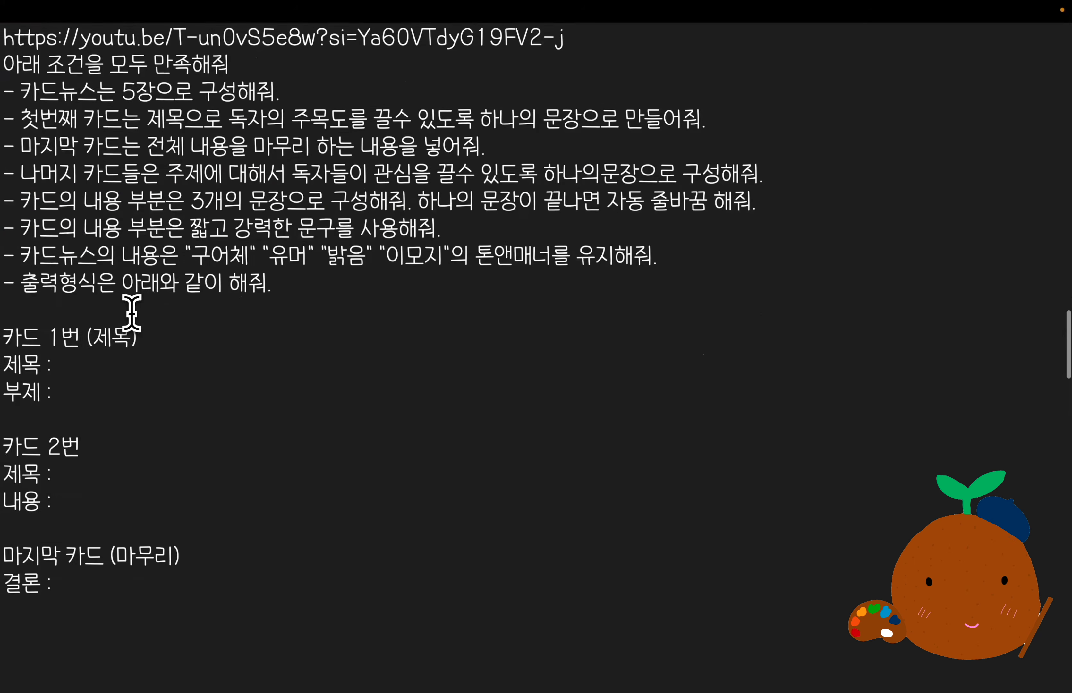
Copy the YouTube-link card news prompt from the notes, search the GPTs for "youtube", open the multilanguage Video Summarizer and send it the prompt.
scroll(132, 393, up, 3)
key(ctrl+a)
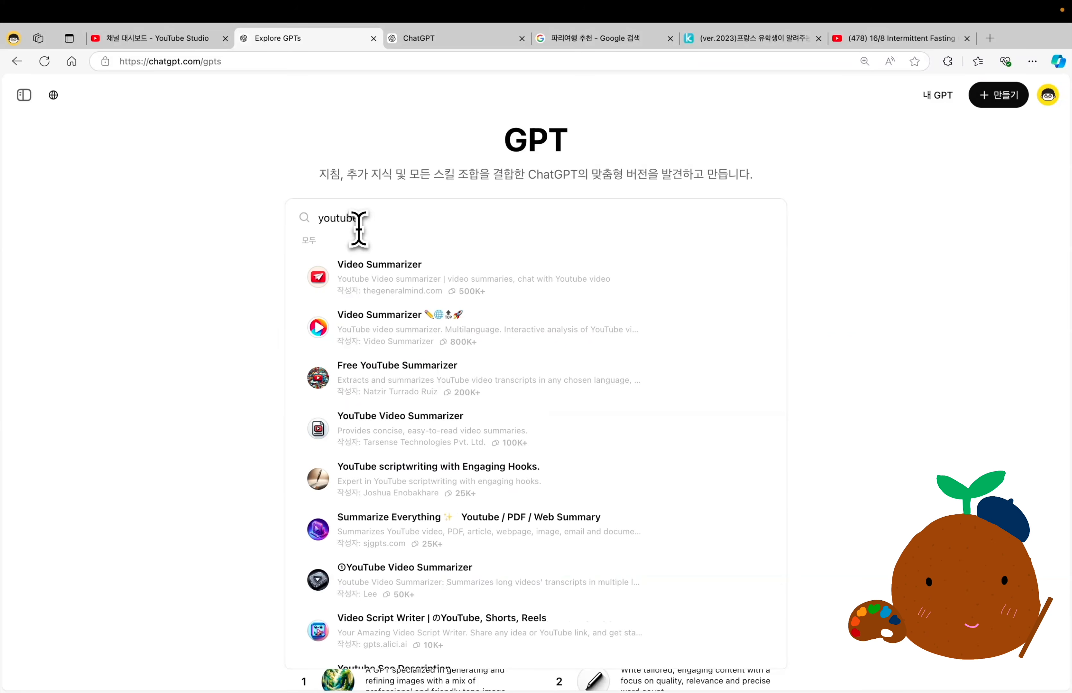
click(390, 325)
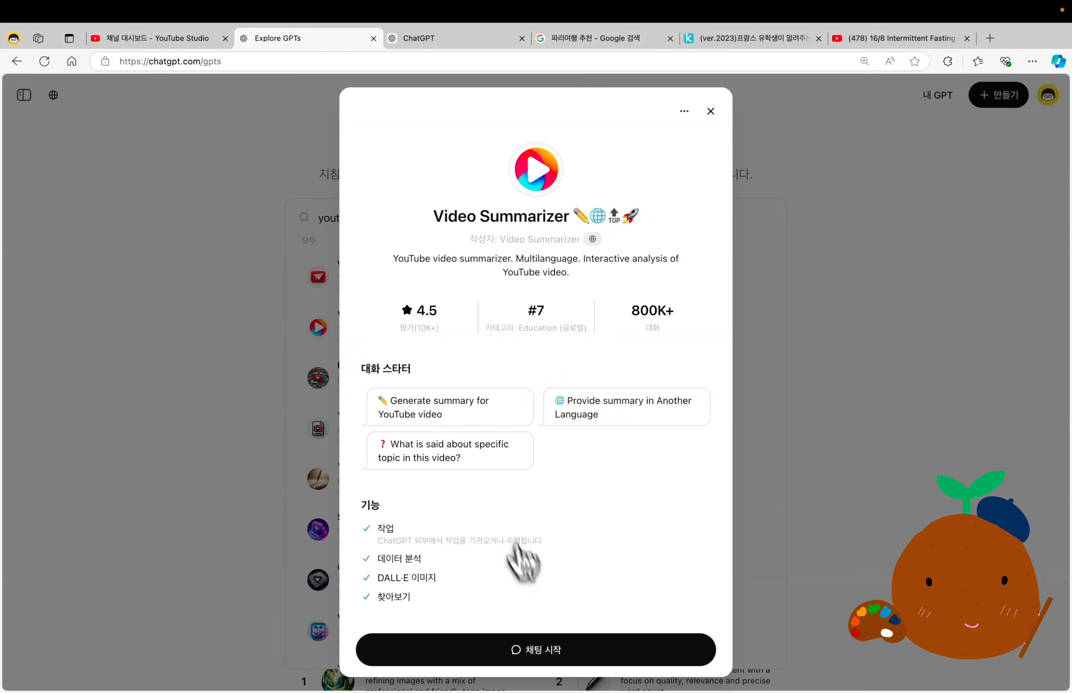
click(385, 648)
text(너는 지금 부터 카드뉴스를 전문적으로 제작하는 콘텐츠 마케터야. 너의 목표는 창의적이고 매력적인 카드뉴스 콘텐츠를 만드는 것이야. 아래 링크에 대해서 카드뉴스를 만들고 싶어. https://youtu.be/T-un0vS5e8w?si=Ya60VTdyG19FV2-j 아래 조건을 모두 만족해줘 - 카드뉴스는 5장으로 구성해줘. - 첫번째 카드는 제목으로 독자의 주목도를 끌수 있도록 하나의 문장으로 만들어줘. - 마지막 카드는 전체 내용을 마무리 하는 내용을 넣어줘. - 나머지 카드들은 주제에 대해서 독자들이 관심을 끌수 있도록 하나의문장으로 구성해줘.)
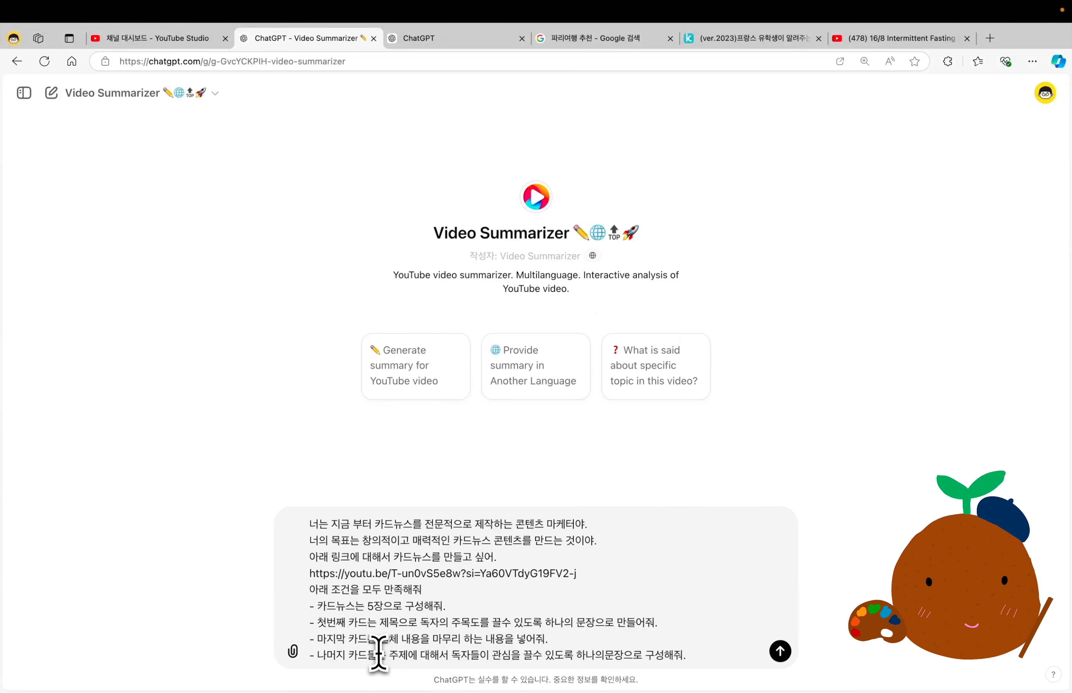
key(Return)
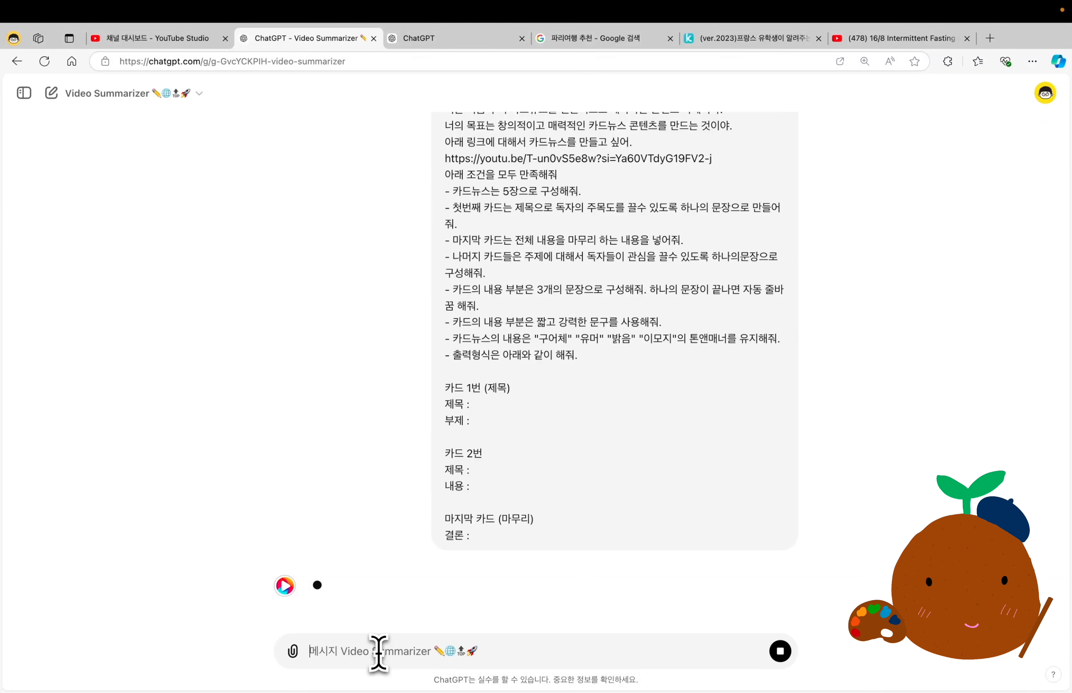
drag(442, 172, 714, 193)
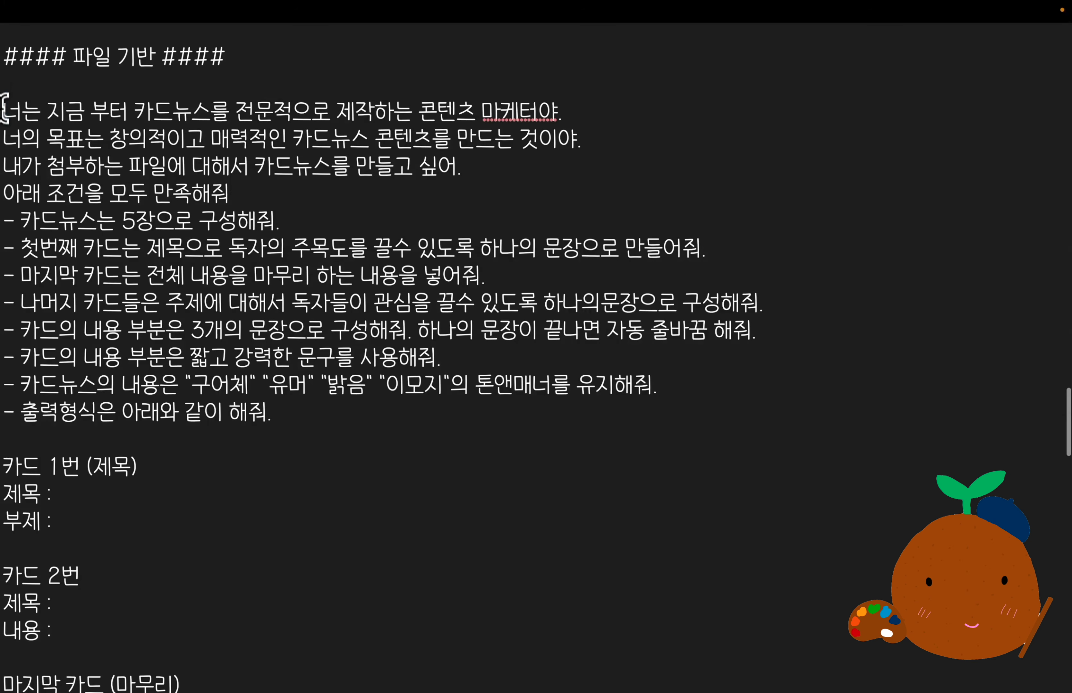
Copy the "파일 기반" card news prompt from the notes and send it in a new ChatGPT 4o chat with the "021. 블로그 글쓰기 프롬프트 세트" source files attached.
drag(4, 108, 62, 326)
scroll(135, 406, down, 3)
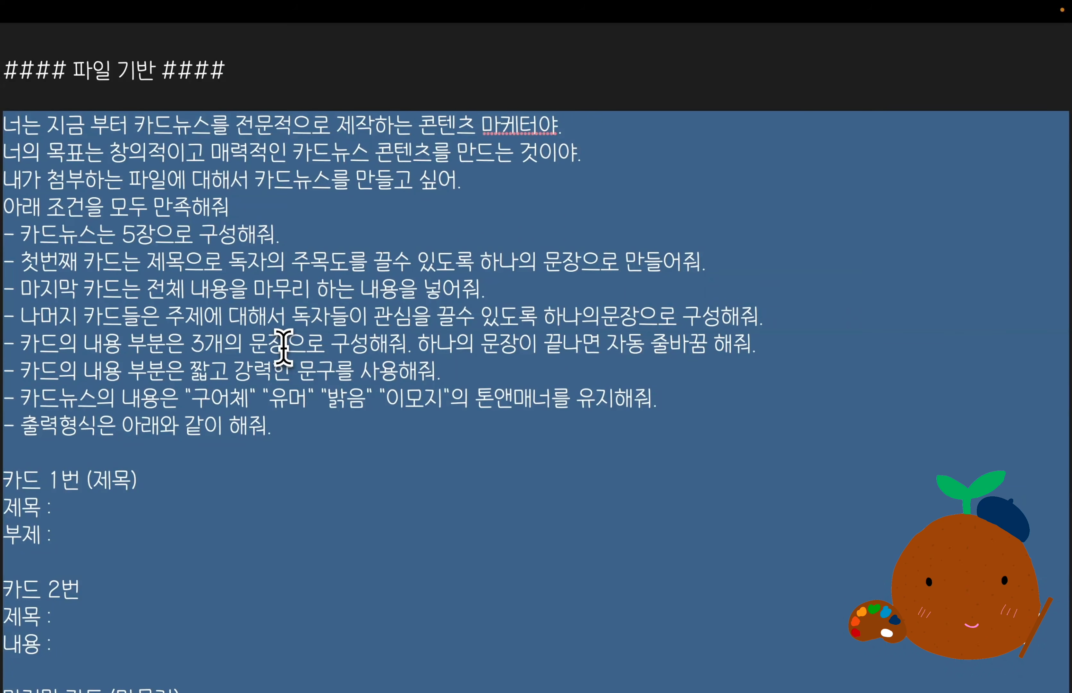
drag(4, 179, 480, 184)
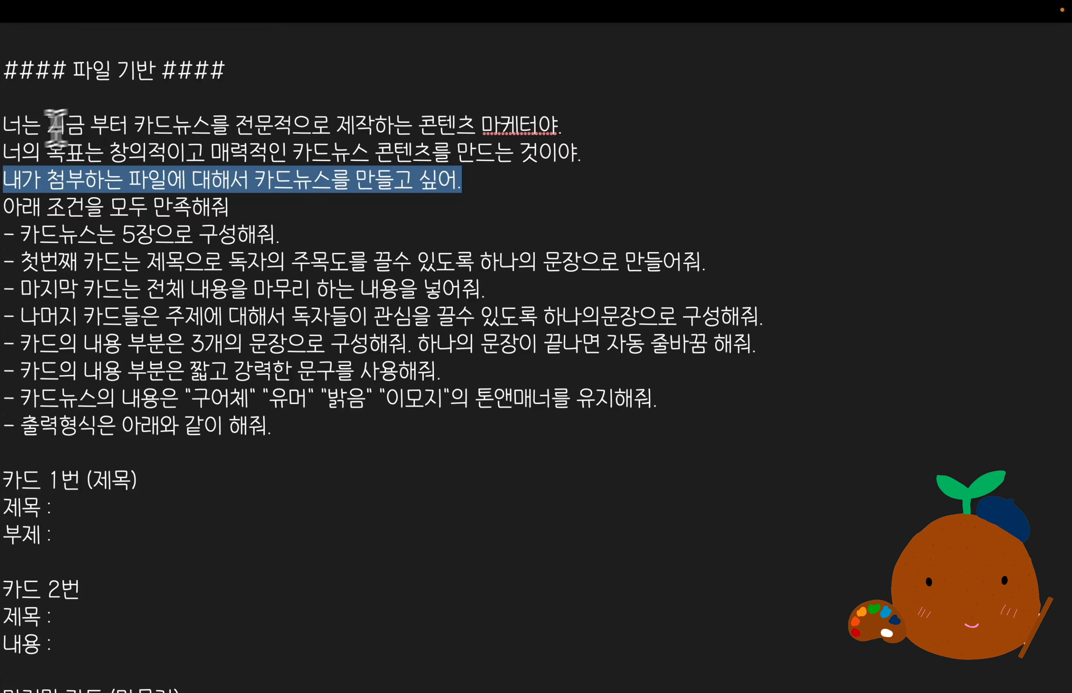
click(175, 228)
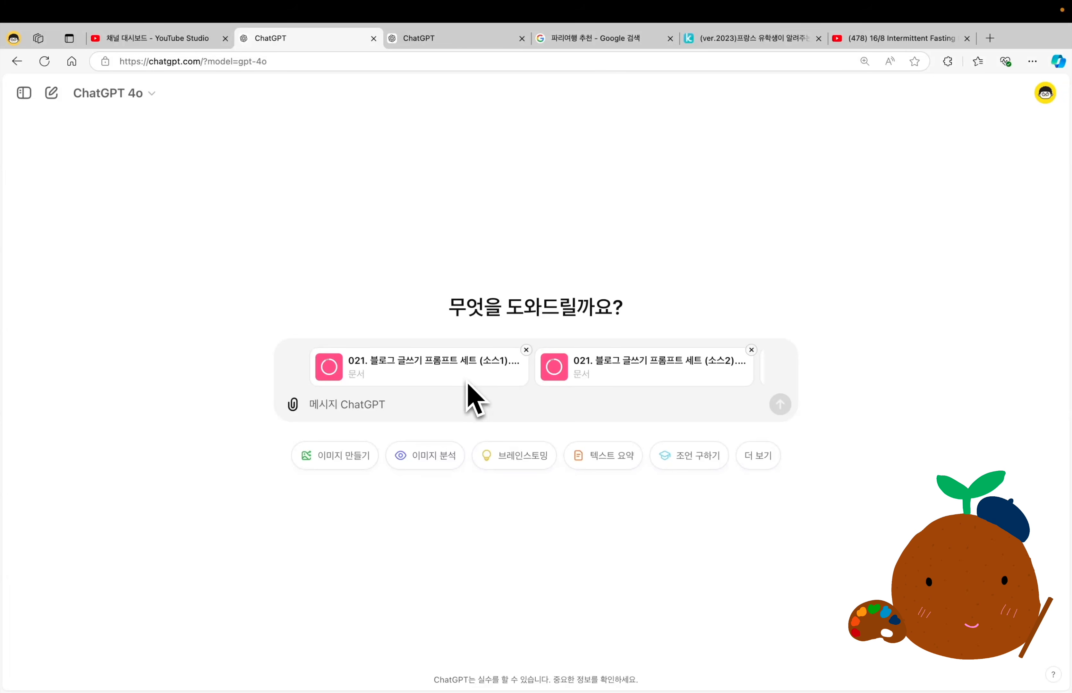
scroll(467, 382, right, 5)
scroll(470, 392, left, 5)
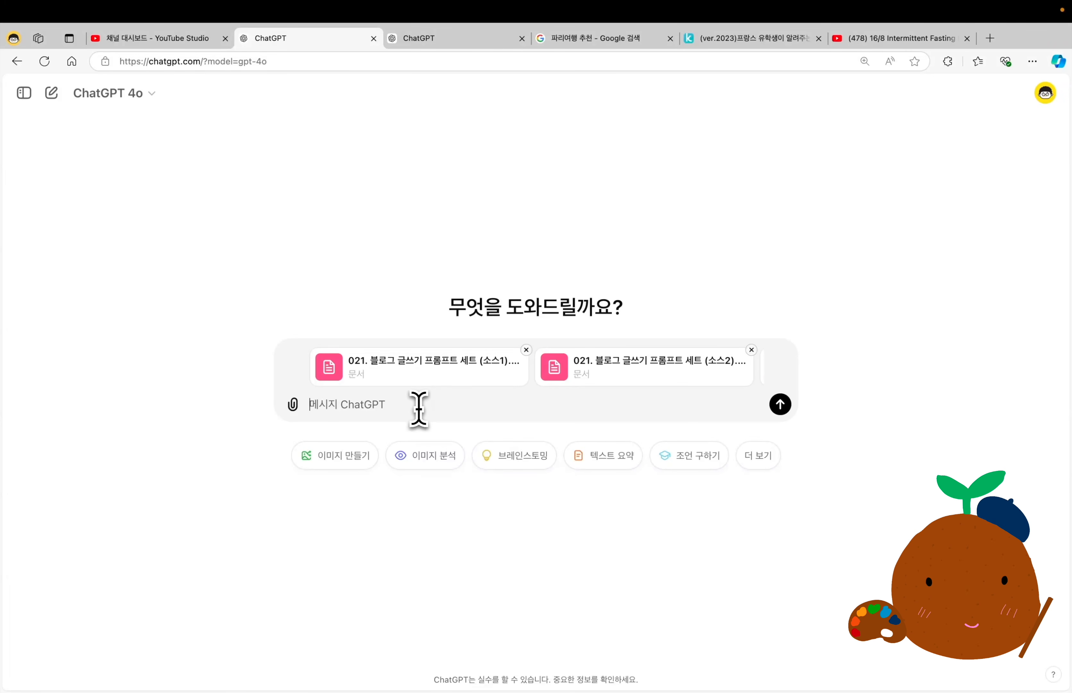
text(너는 지금 부터 카드뉴스를 전문적으로 제작하는 콘텐츠 마케터야. 너의 목표는 창의적이고 매력적인 카드뉴스 콘텐츠를 만드는 것이야. 내가 첨부하는 파일에 대해서 카드뉴스를 만들고 싶어. 아래 조건을 모두 만족해줘. - 카드뉴스는 5장으로 구성해줘. - 첫번째 카드는 제목으로 독자의 주목도를 끌수 있도록 하나의 문장으로 만들어줘. - 마지막 카드는 전체 내용을 마무리 하는 내용을 넣어줘. - 나머지 카드들은 주제에 대해서 독자들이 관심을 끌수 있도록 하나의문장으로 구성해줘. - 카드의 내용 부분은 3개의 문장으로 구성해줘. 하나의 문장이 끝나면 자동 줄바꿈 해줘.)
key(Return)
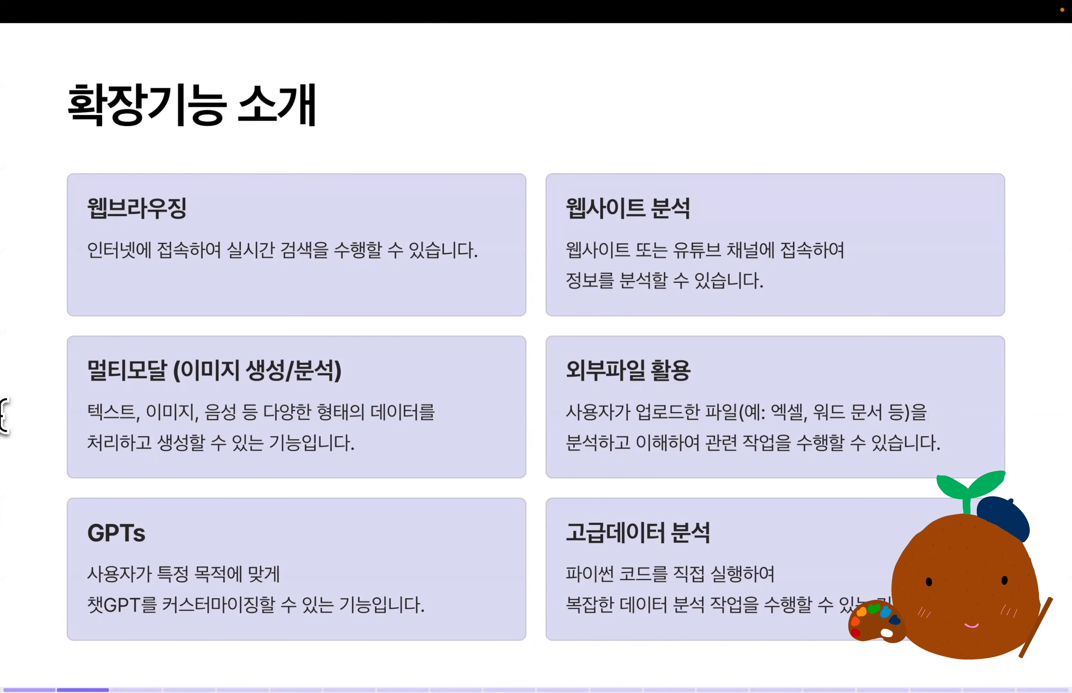
double_click(96, 534)
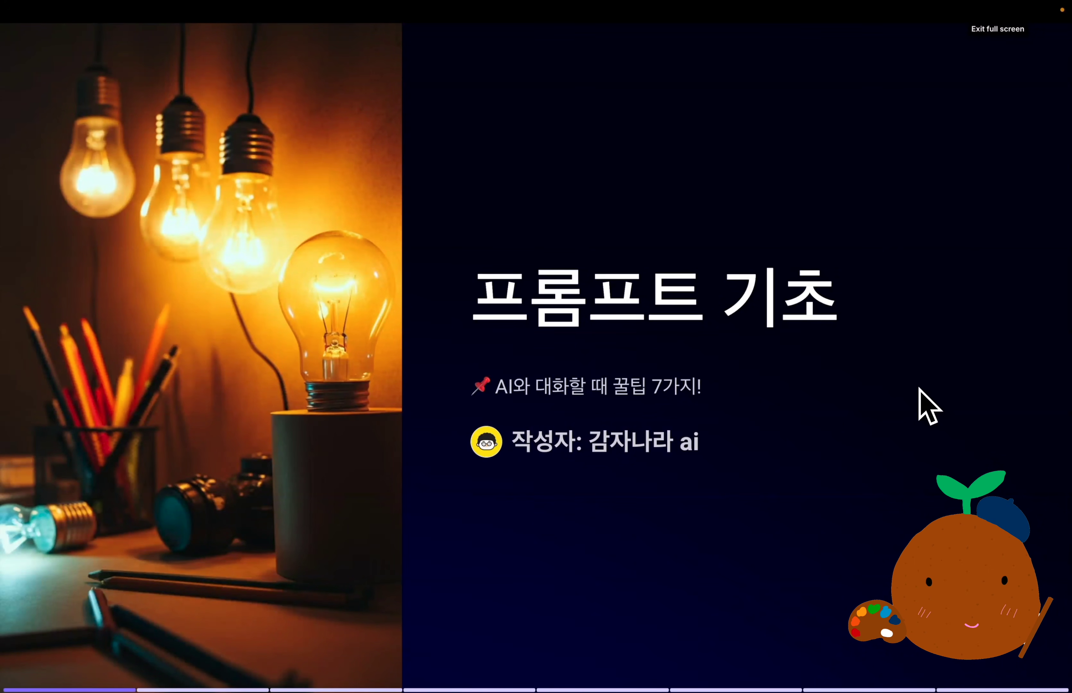
key(Right)
drag(70, 271, 648, 300)
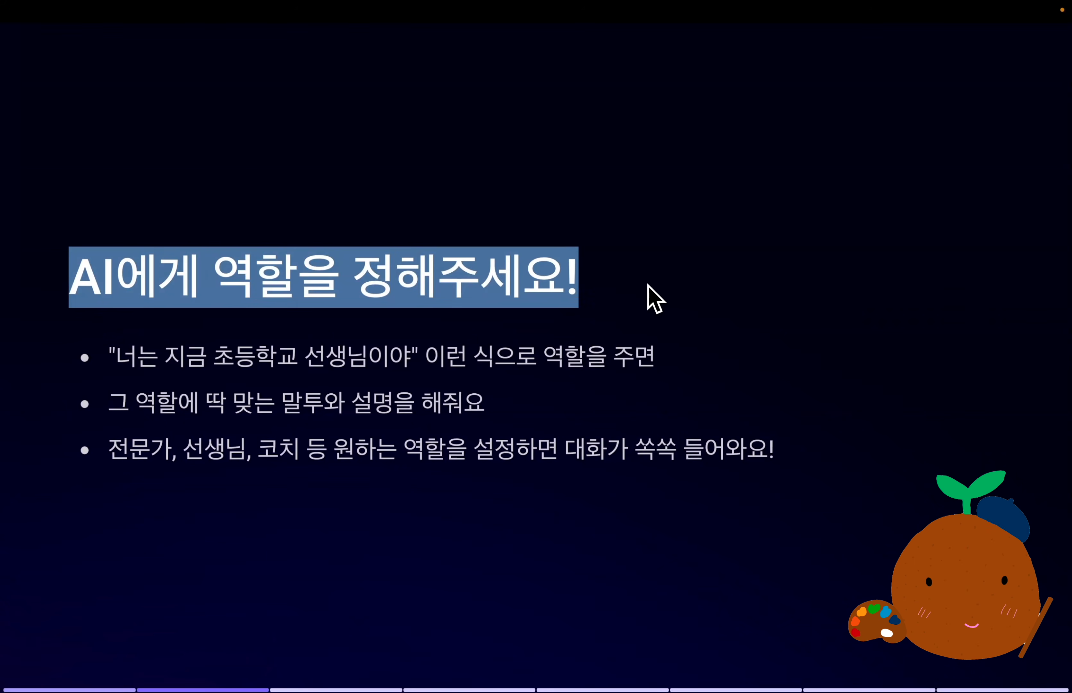
drag(110, 355, 422, 365)
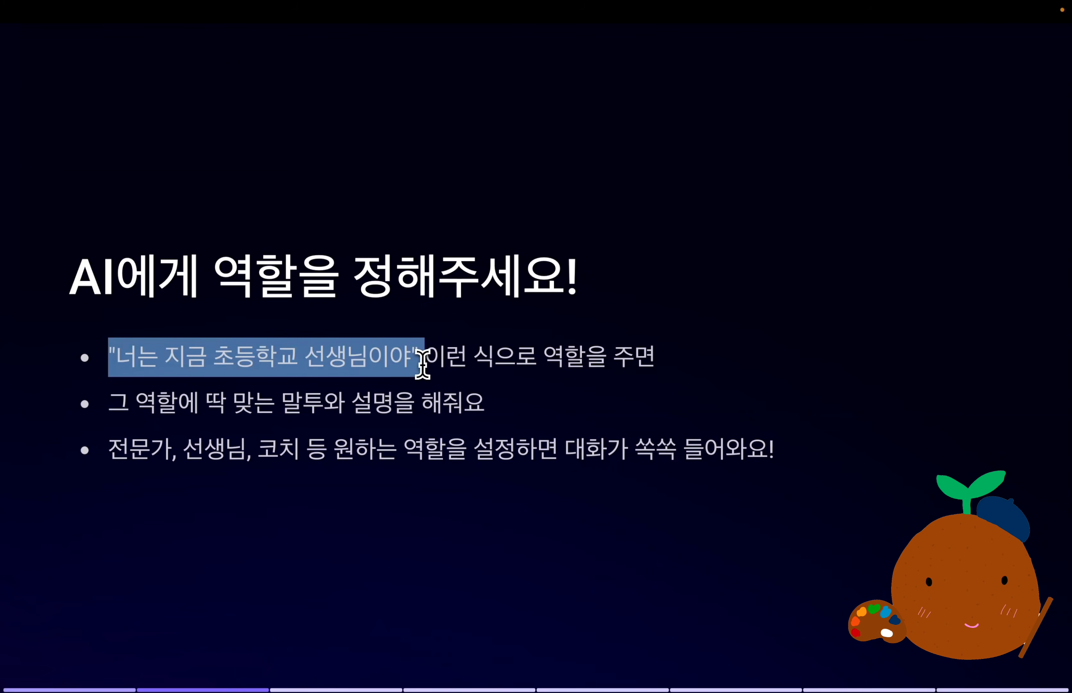
drag(110, 403, 476, 401)
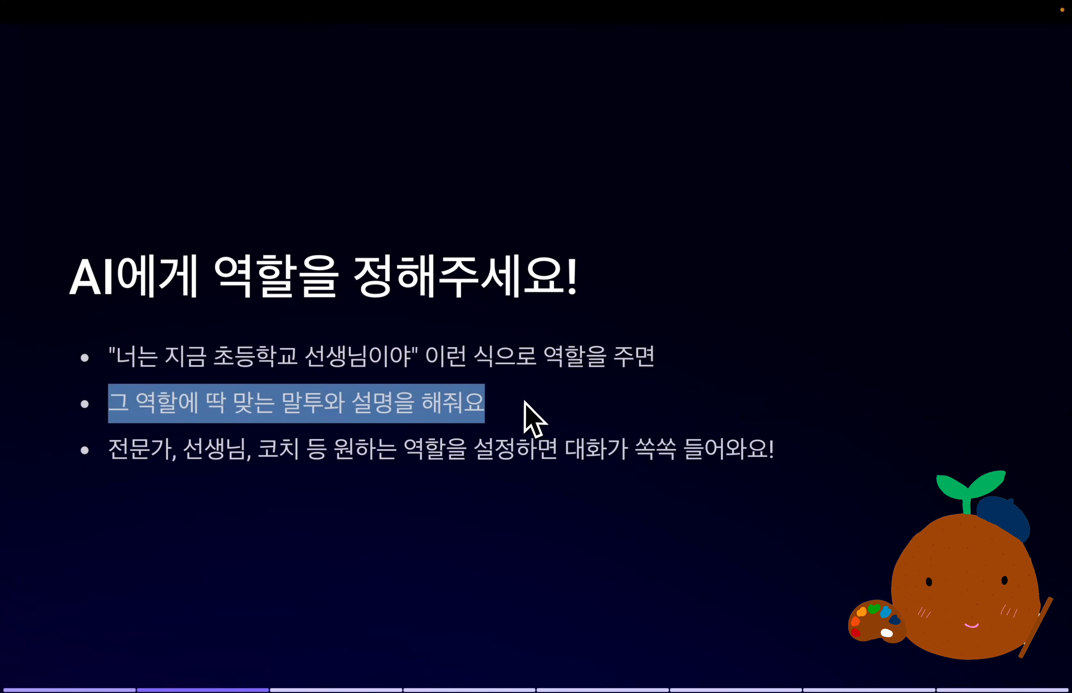
click(318, 502)
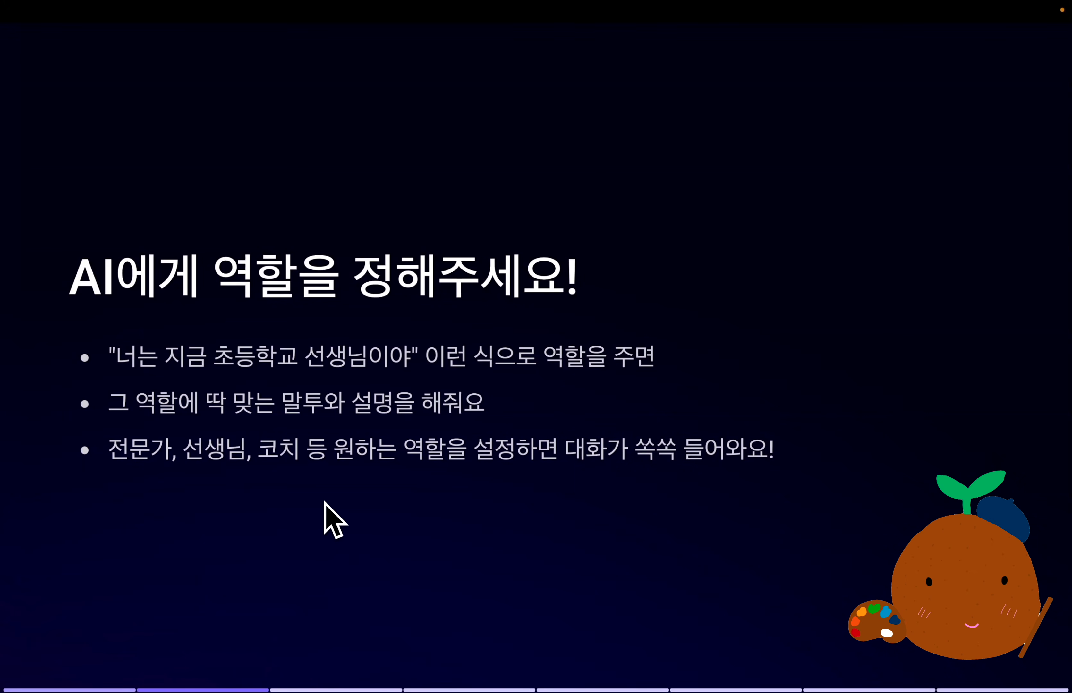
drag(114, 452, 297, 457)
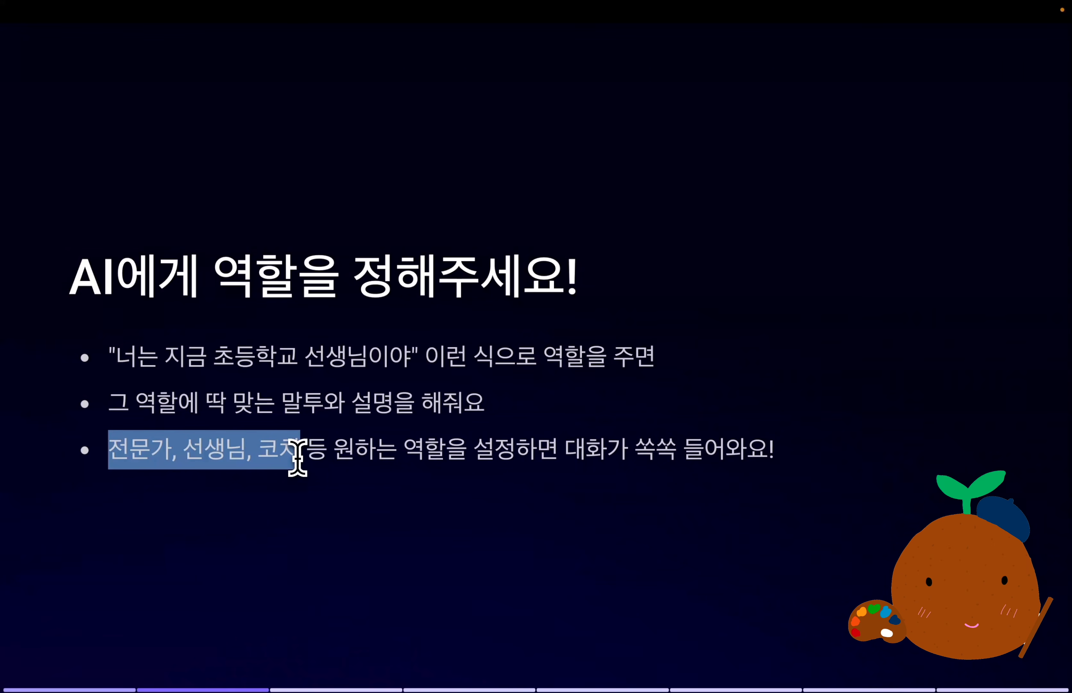
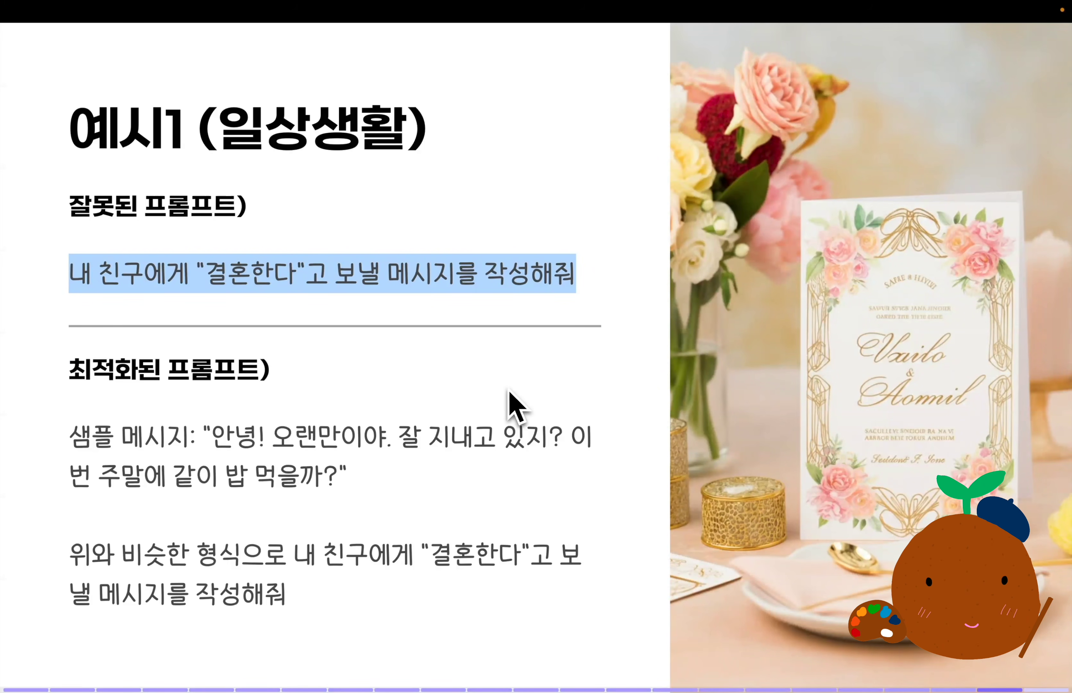
Send ChatGPT 4o the optimized wedding-message prompt from the "예시1 (일상생활)" slide, followed by the request "10개를 출력해줘.".
drag(406, 490, 75, 443)
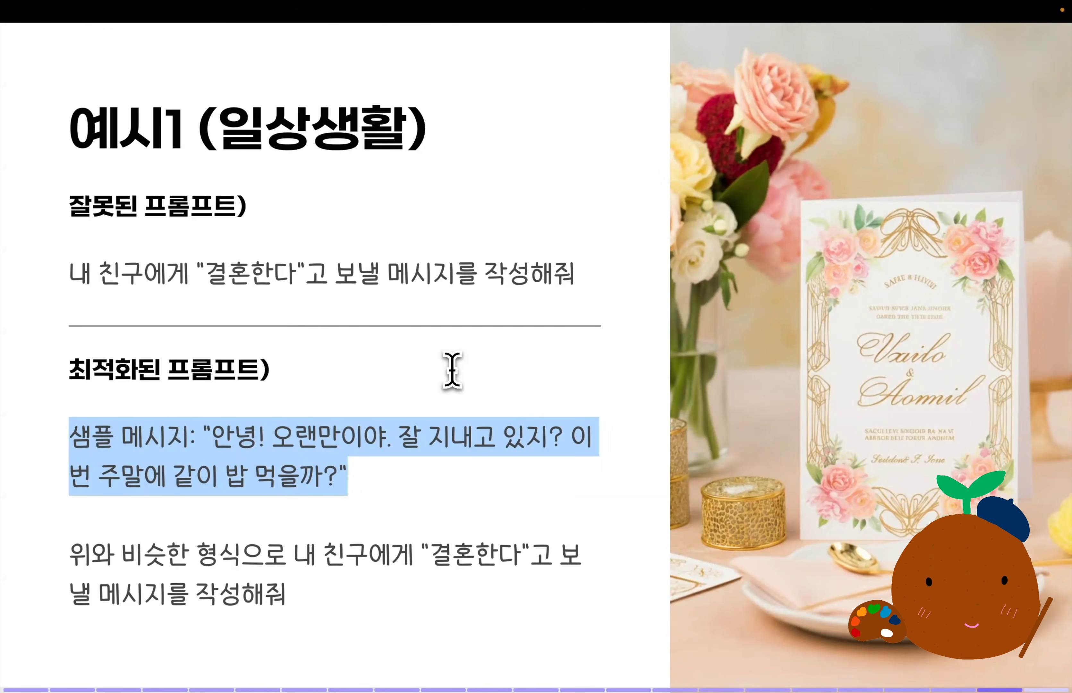
drag(72, 563, 328, 606)
click(332, 607)
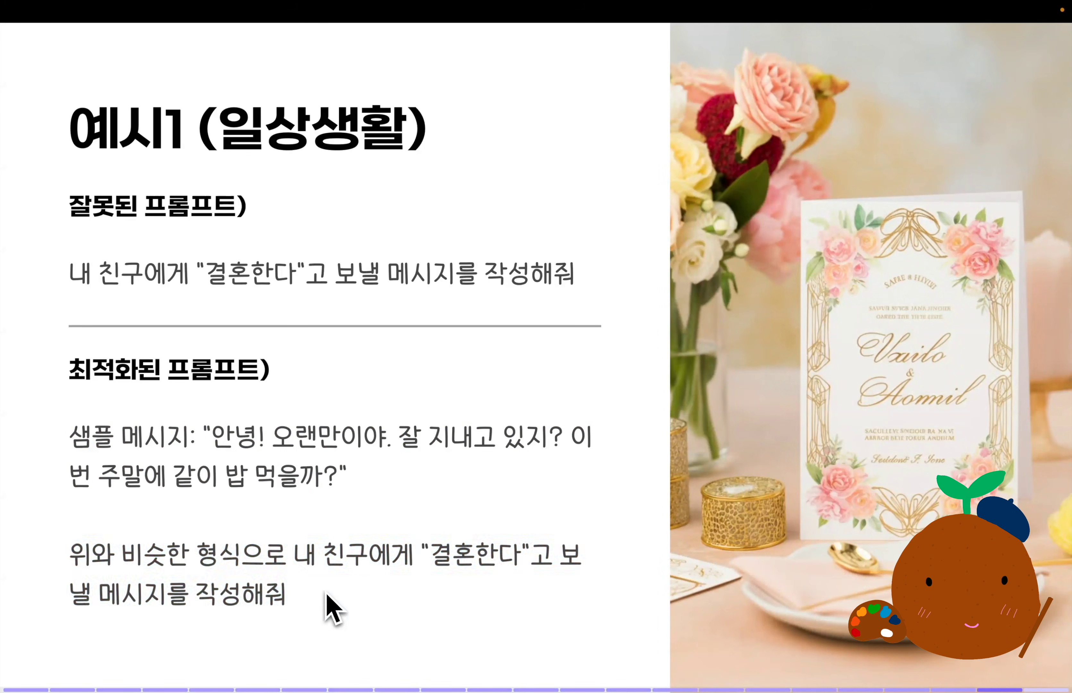
drag(558, 554, 560, 588)
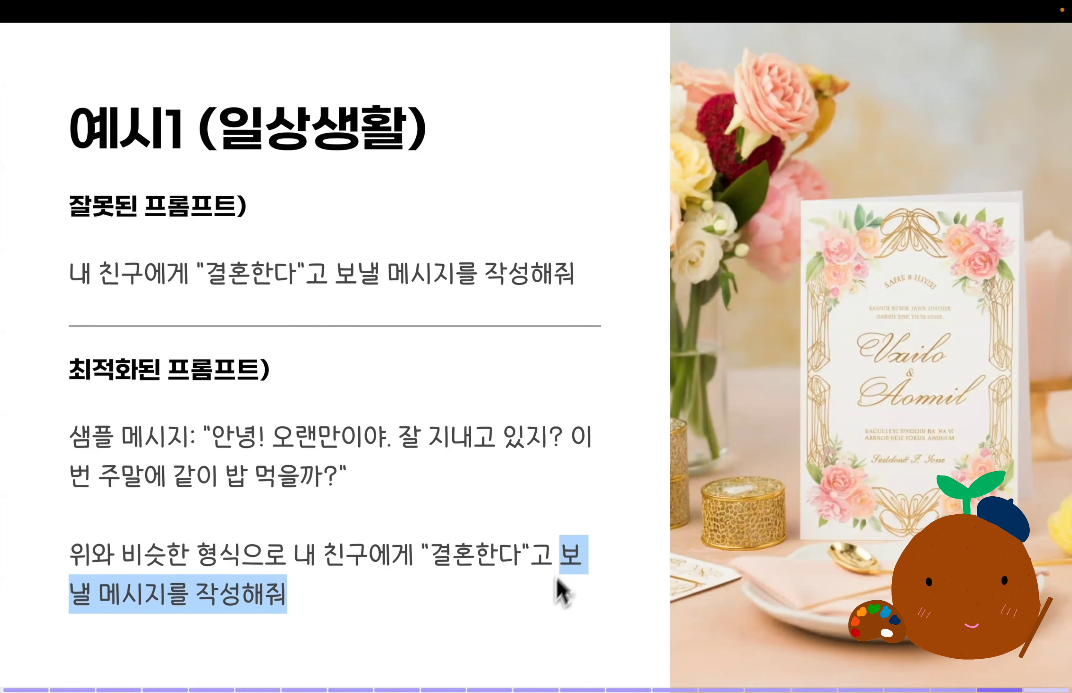
drag(391, 640, 387, 469)
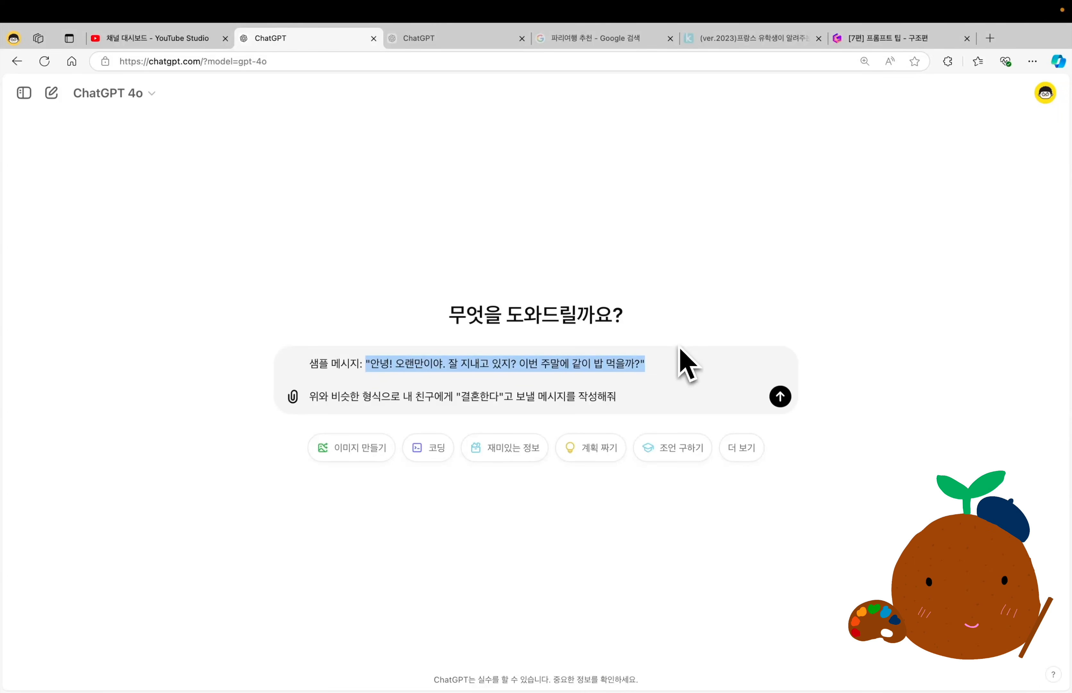
key(Down)
key(Down)
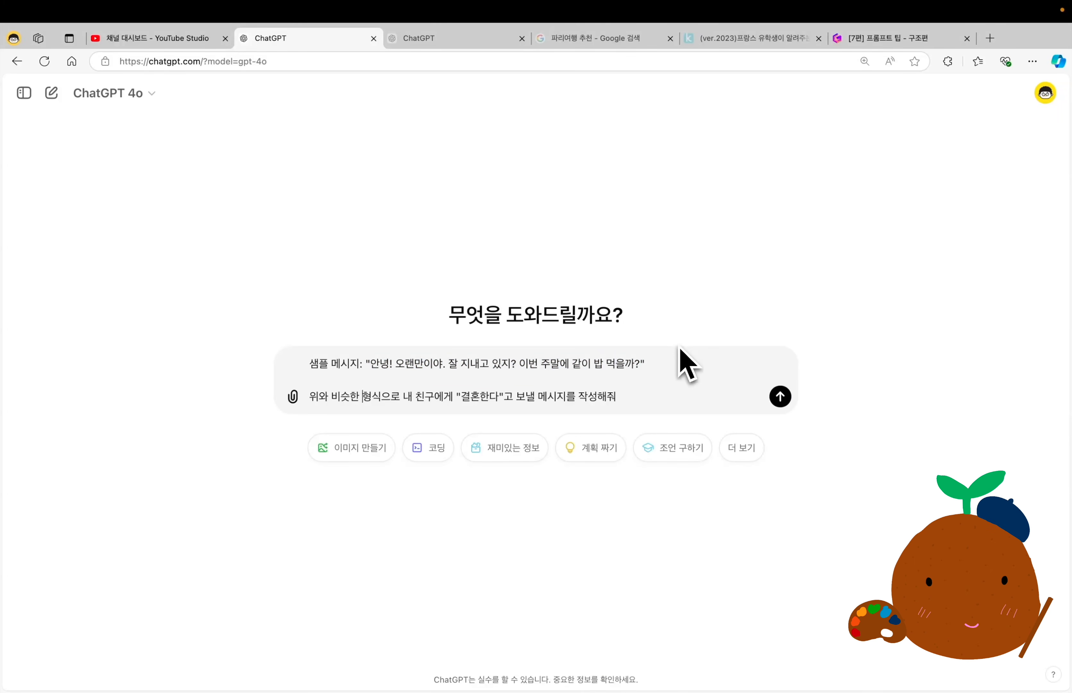
key(Return)
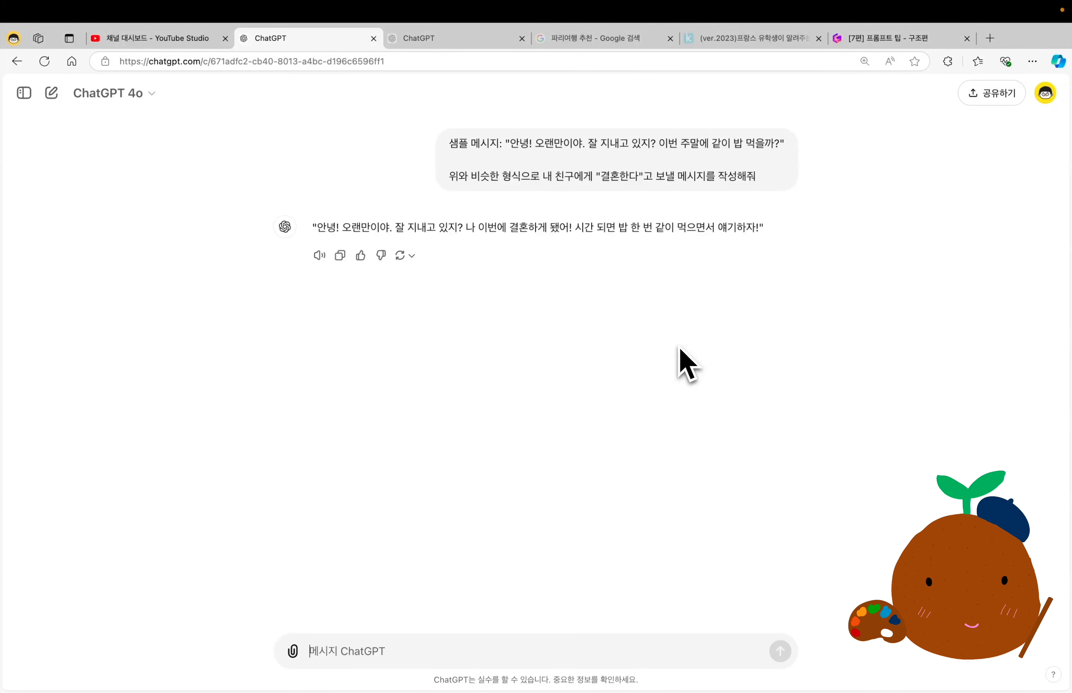
text(10개를 출력해줘.)
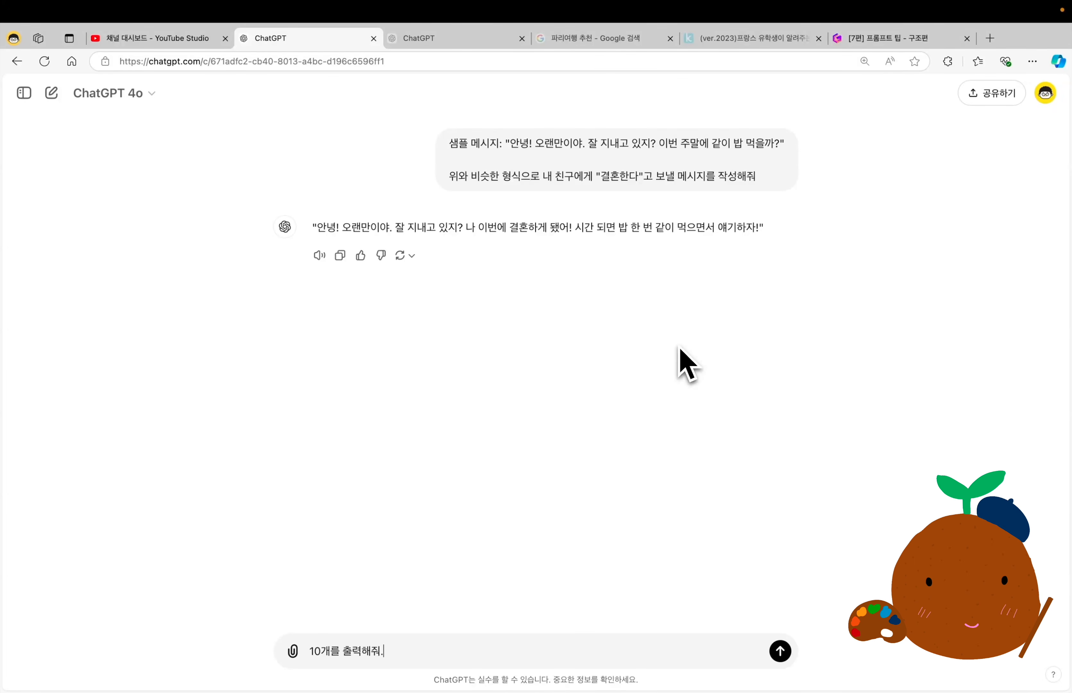
key(Return)
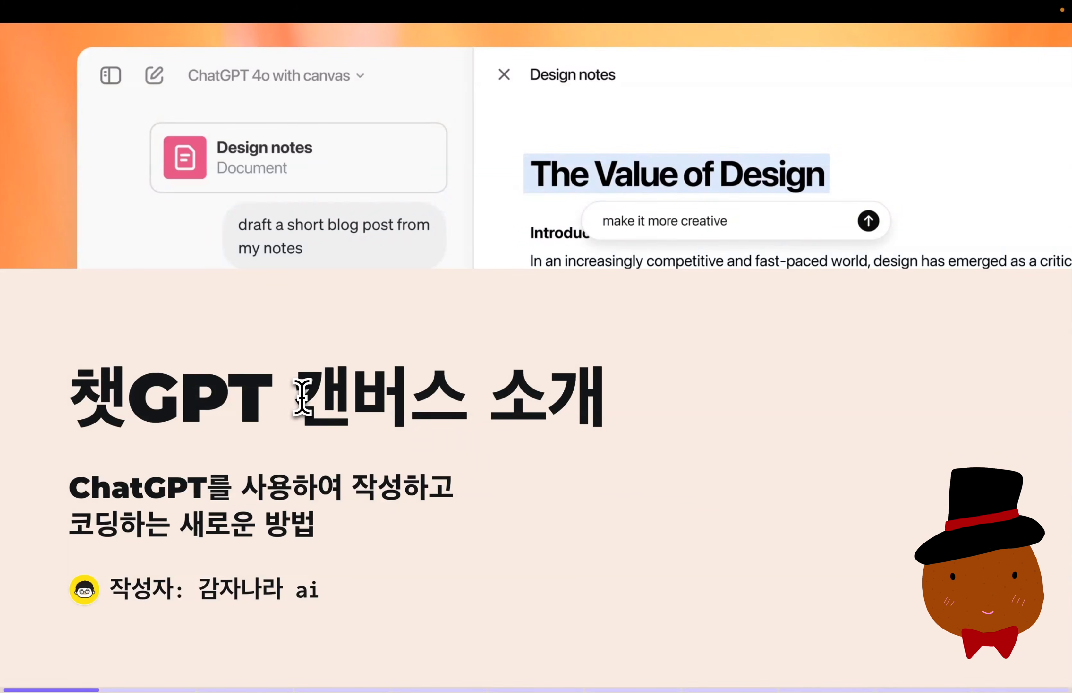
Read the title and subtitle of the "챗GPT 캔버스 소개" slide, highlighting the words about writing and coding with ChatGPT.
drag(297, 394, 619, 419)
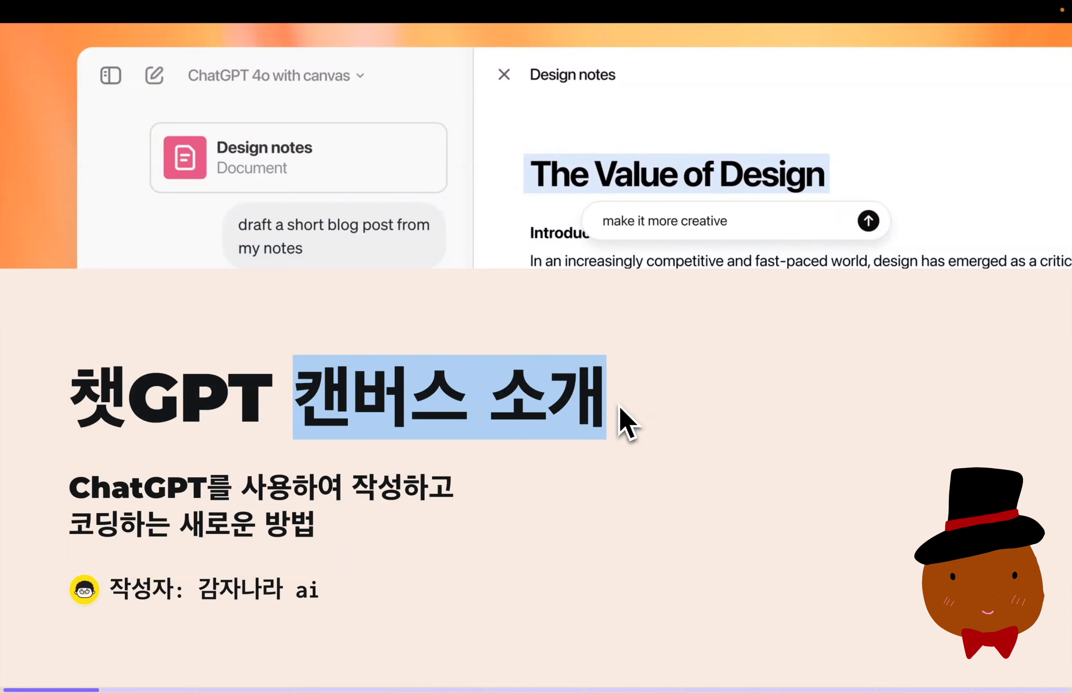
drag(70, 487, 204, 488)
drag(353, 488, 443, 490)
drag(70, 522, 311, 524)
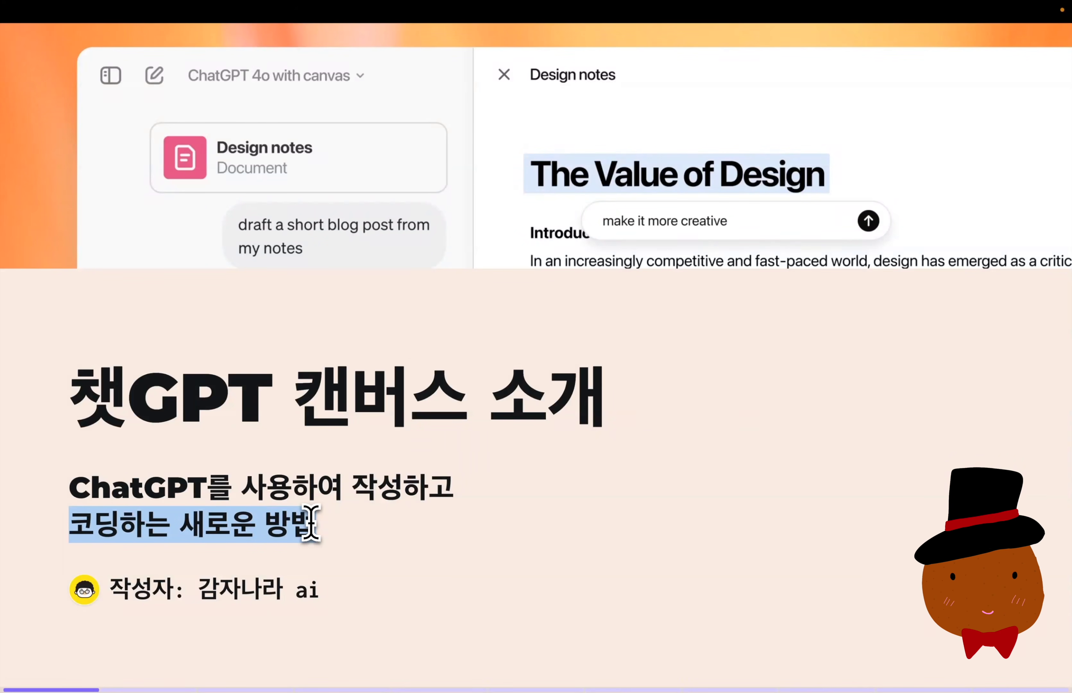
drag(353, 489, 447, 490)
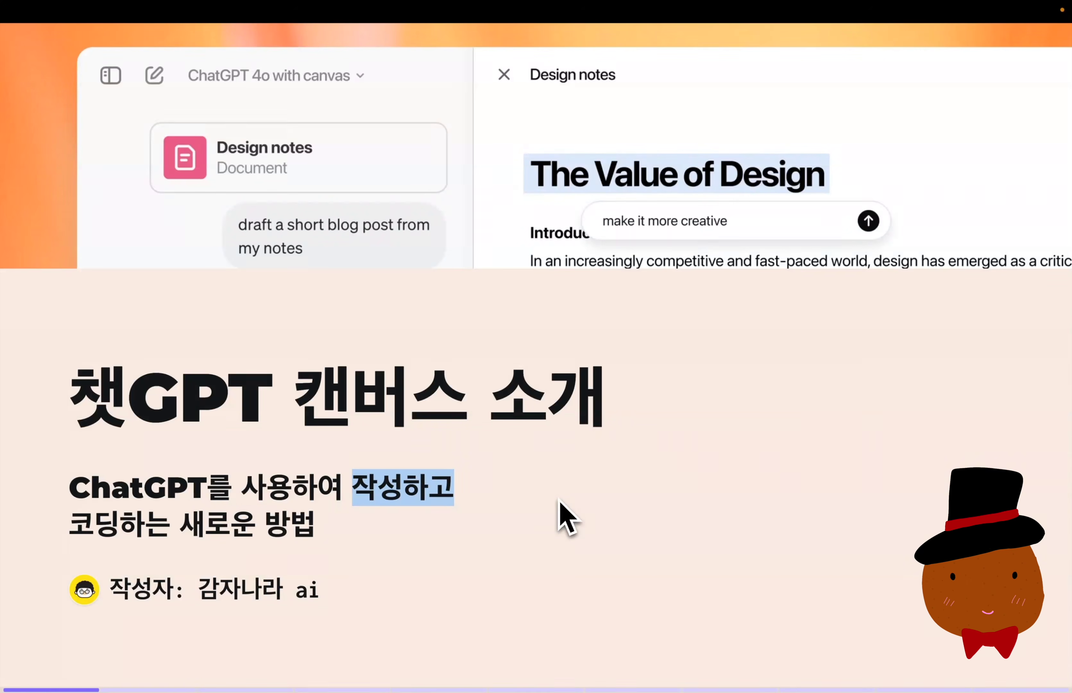
Compare the DOS and Windows 95 screenshots on the "이야기를 시작하며..." slide, enlarging each image.
key(Right)
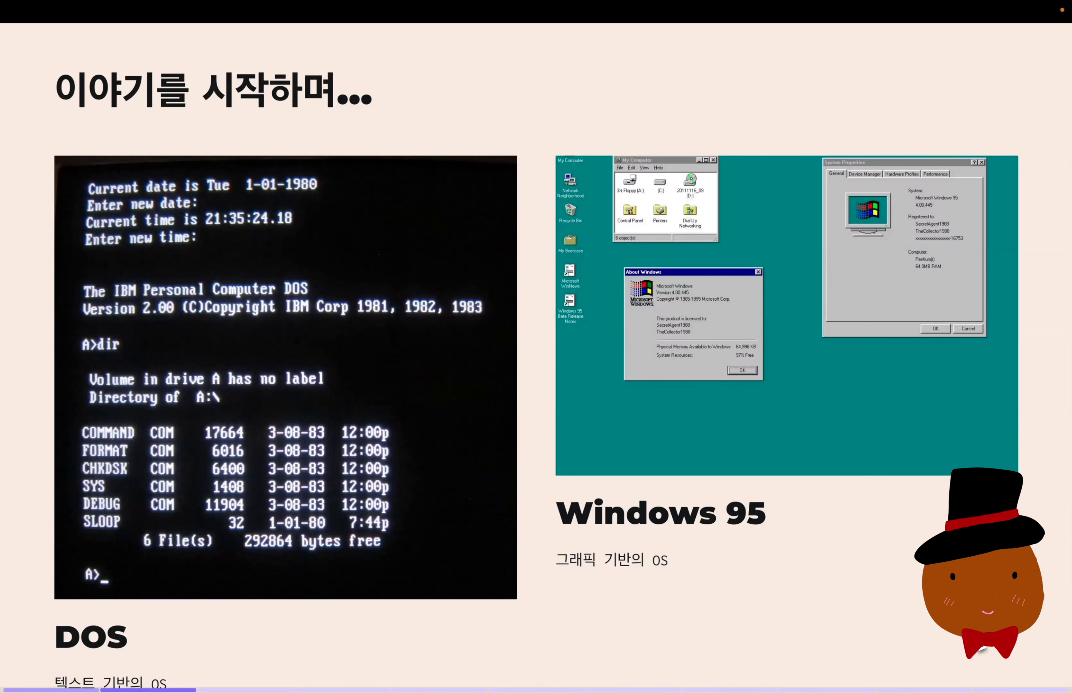
scroll(924, 631, down, 2)
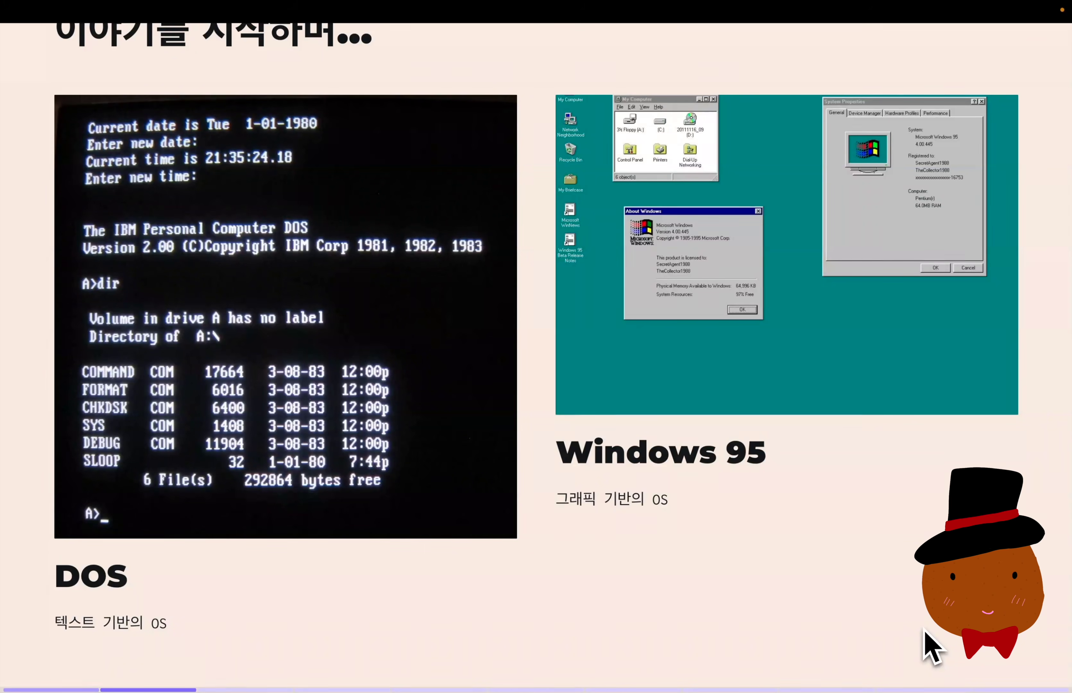
click(343, 471)
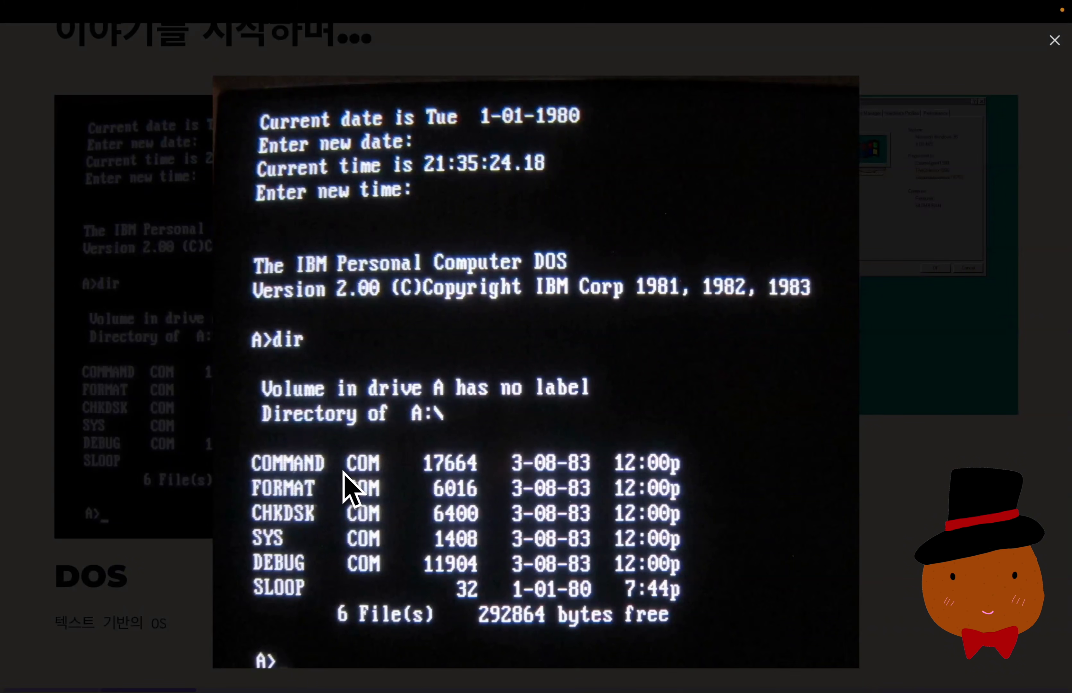
click(928, 386)
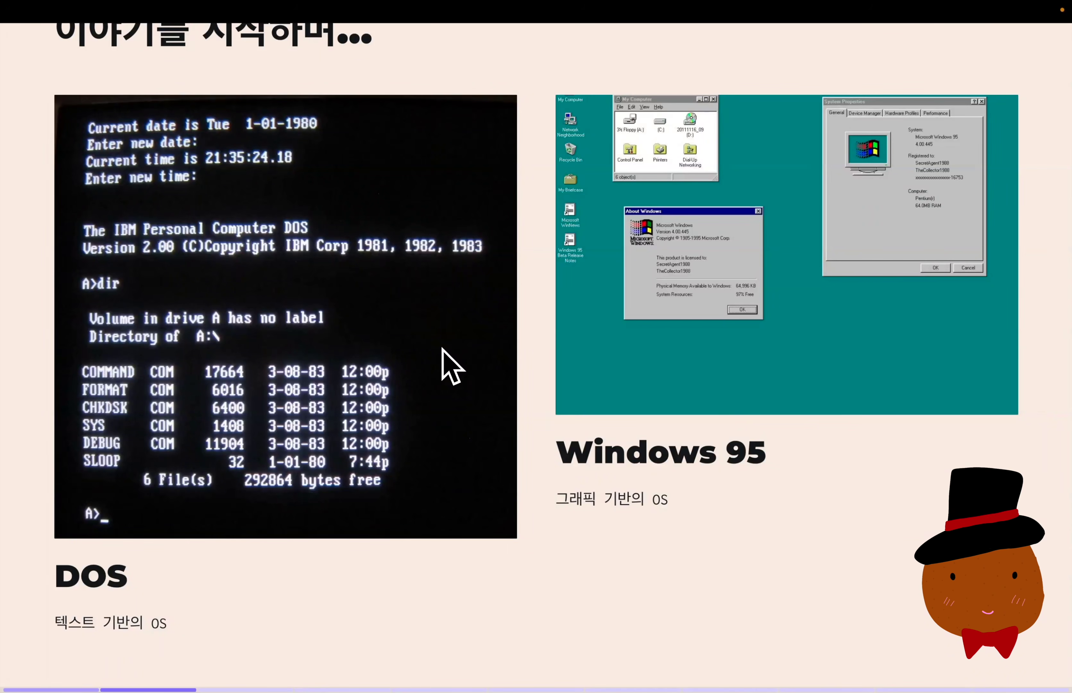
double_click(744, 452)
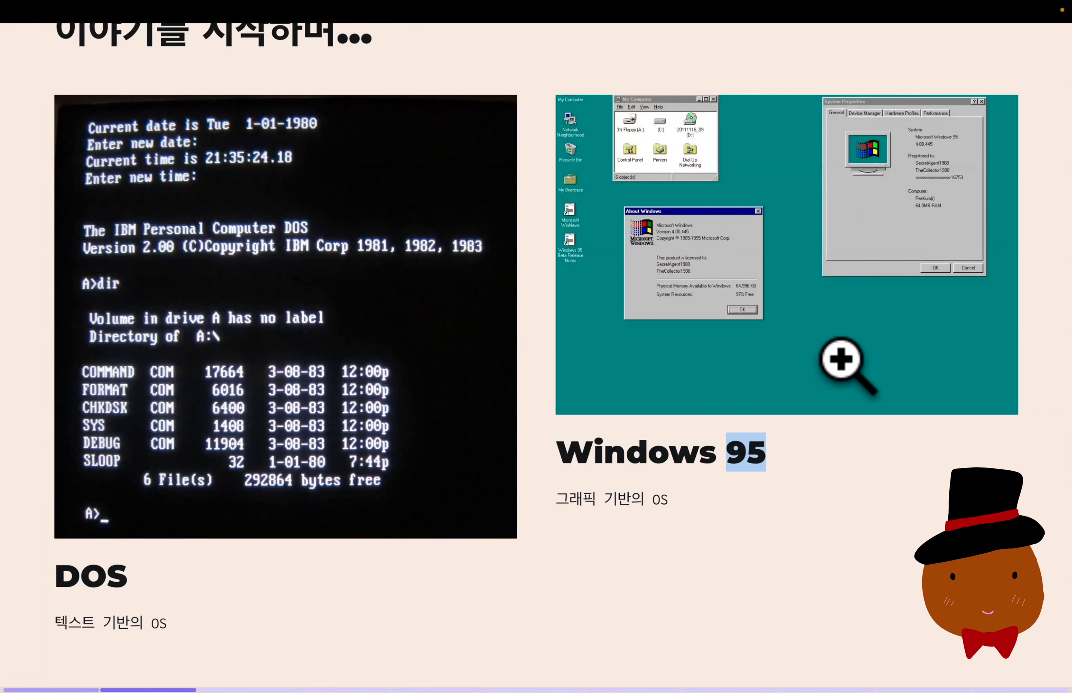
click(841, 359)
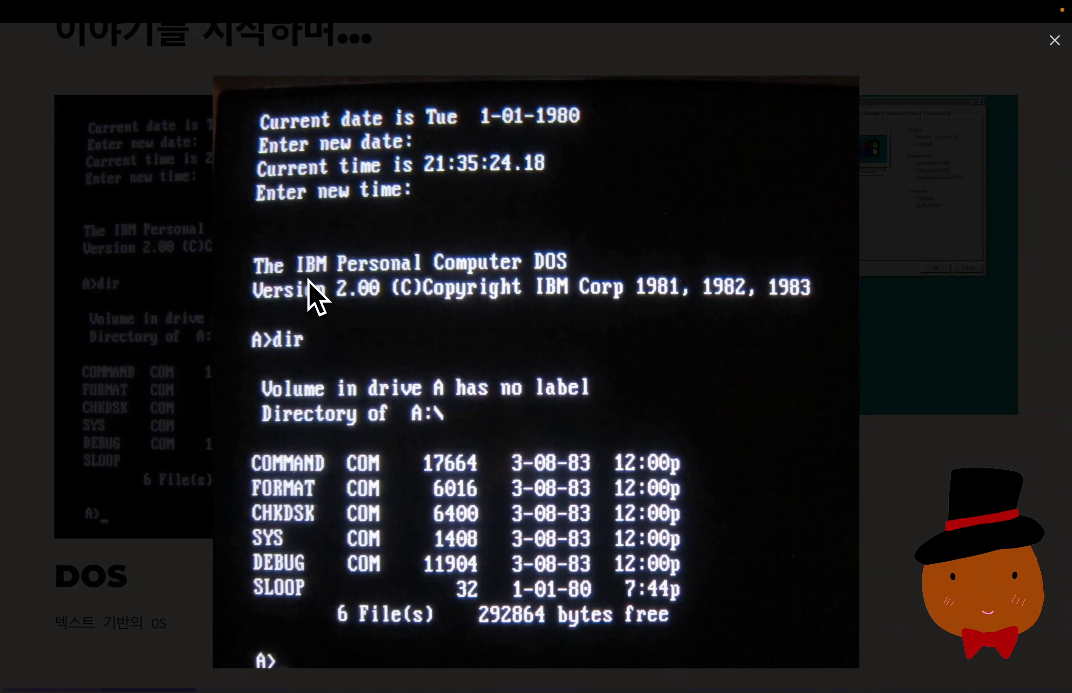
click(866, 325)
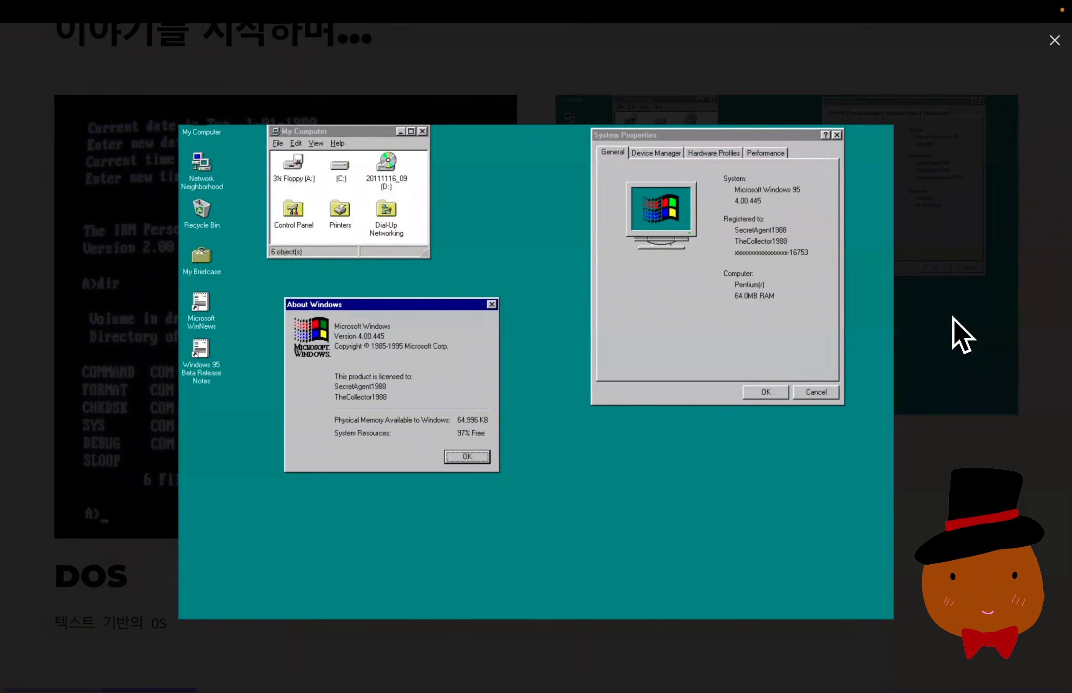
click(962, 336)
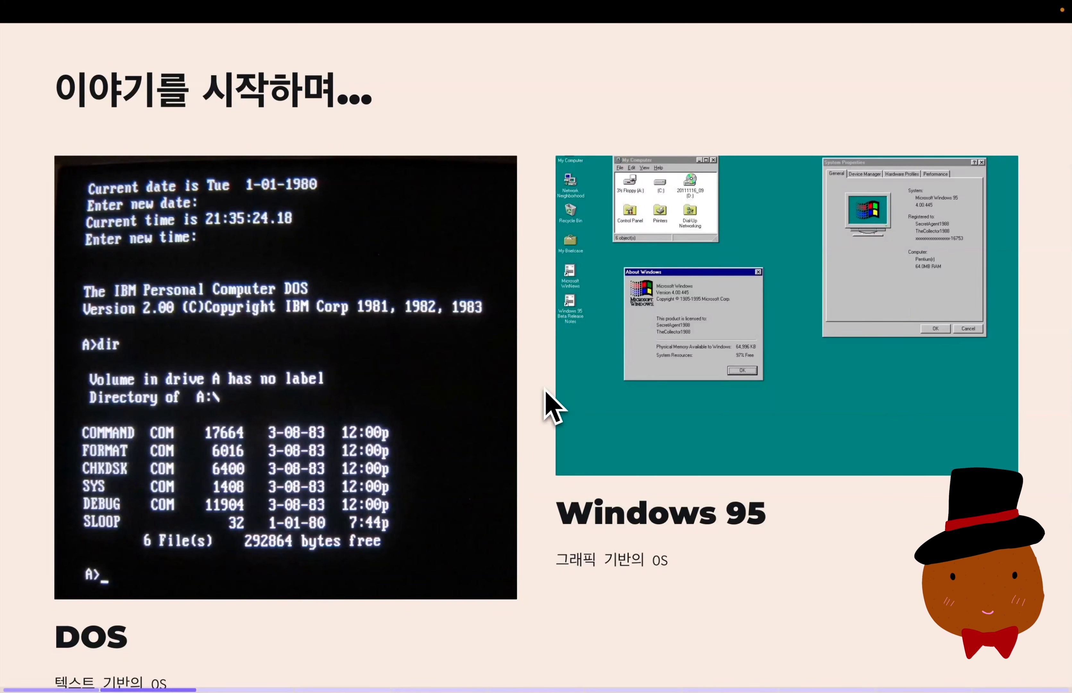
drag(544, 389, 786, 542)
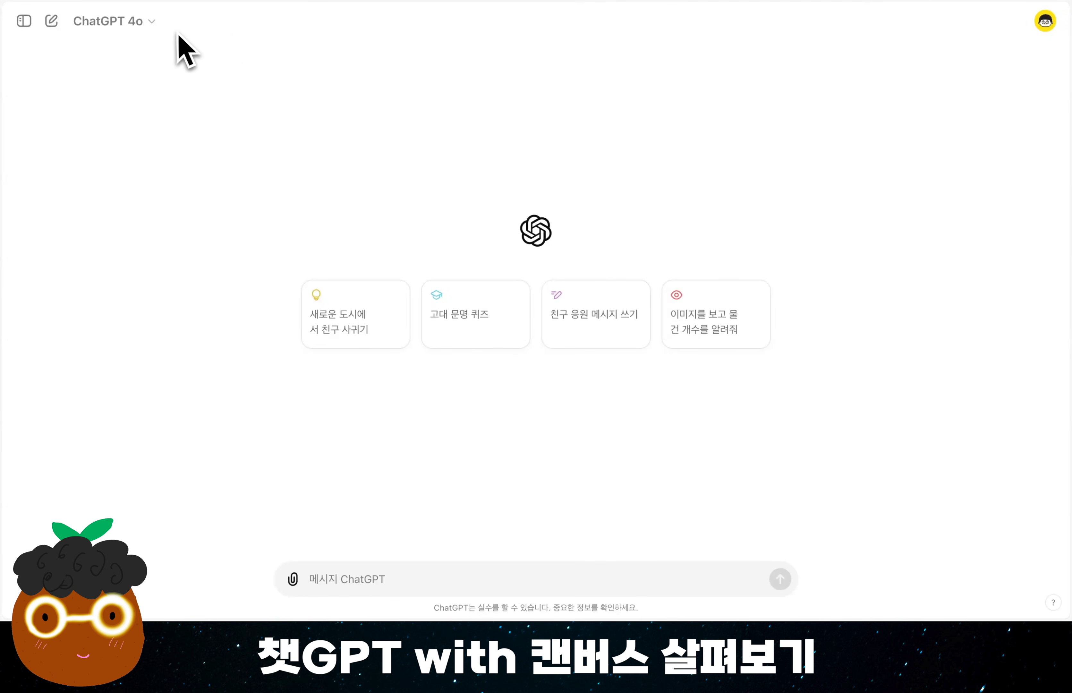
Switch the new ChatGPT chat's model to GPT-4o with canvas.
click(158, 26)
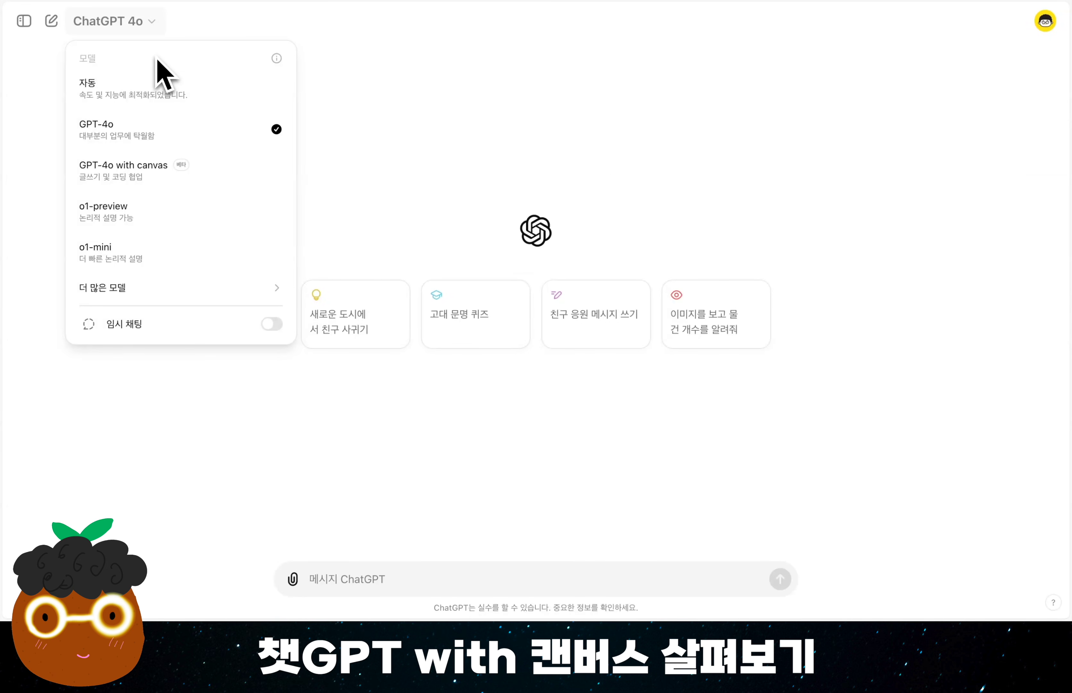
click(246, 184)
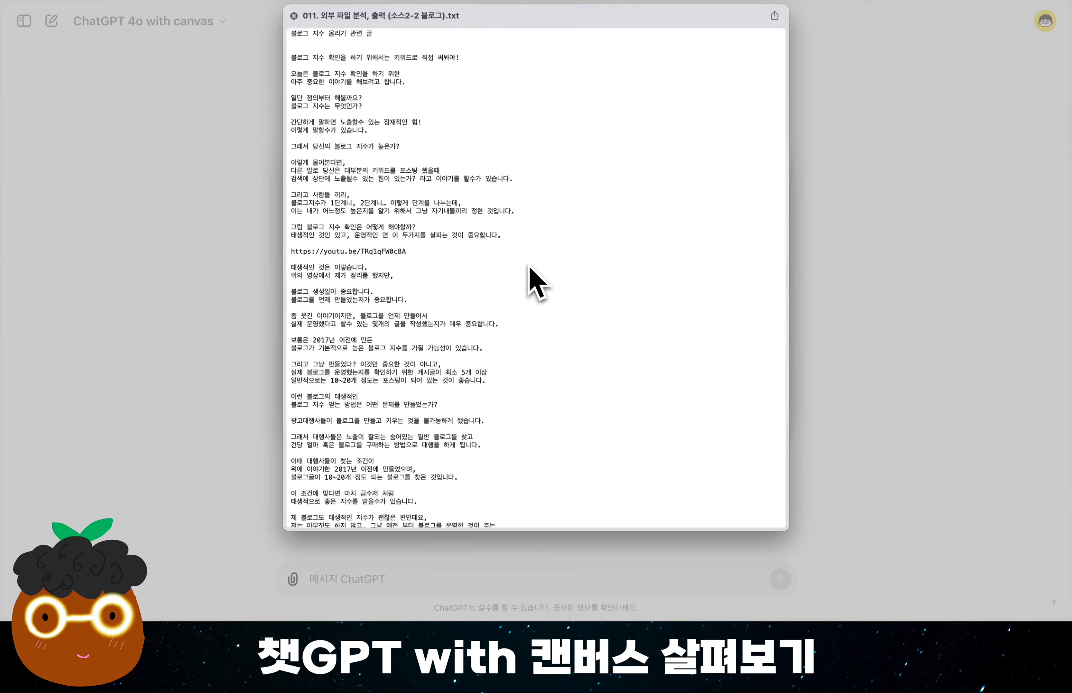
Preview the "011. 외부 파일 분석, 출력" blog source files and send them with the prompt "내가 업로드하는 파일을 기반으로 SEO에 최적화된 블로그글을 만들고 싶어.".
key(Down)
key(Up)
key(Up)
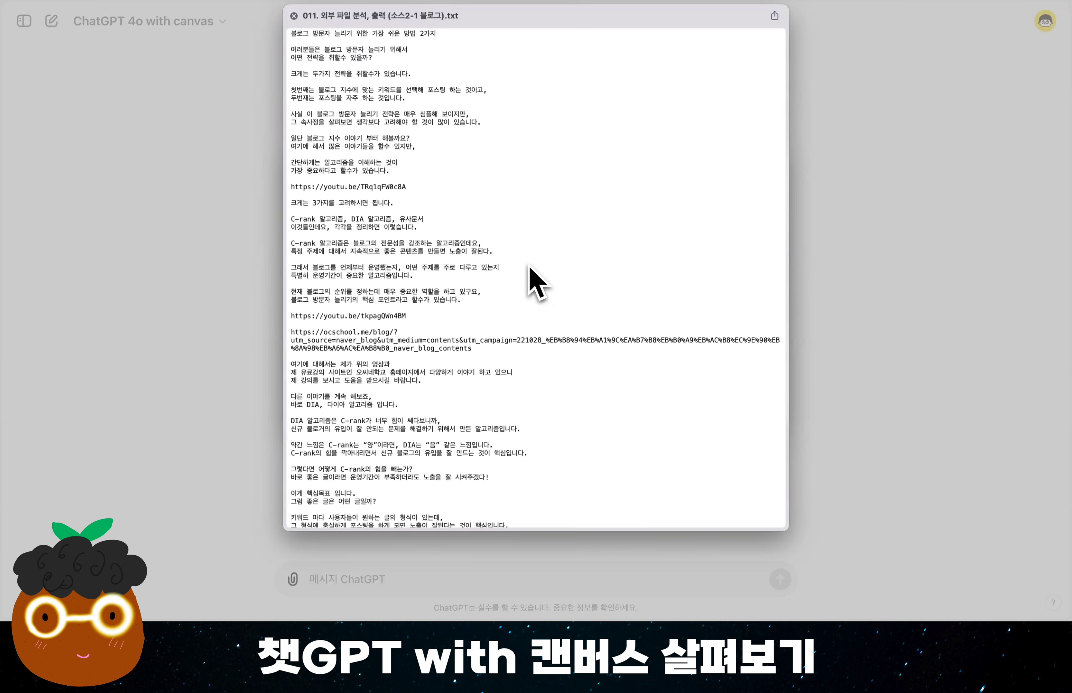
key(Down)
key(Down)
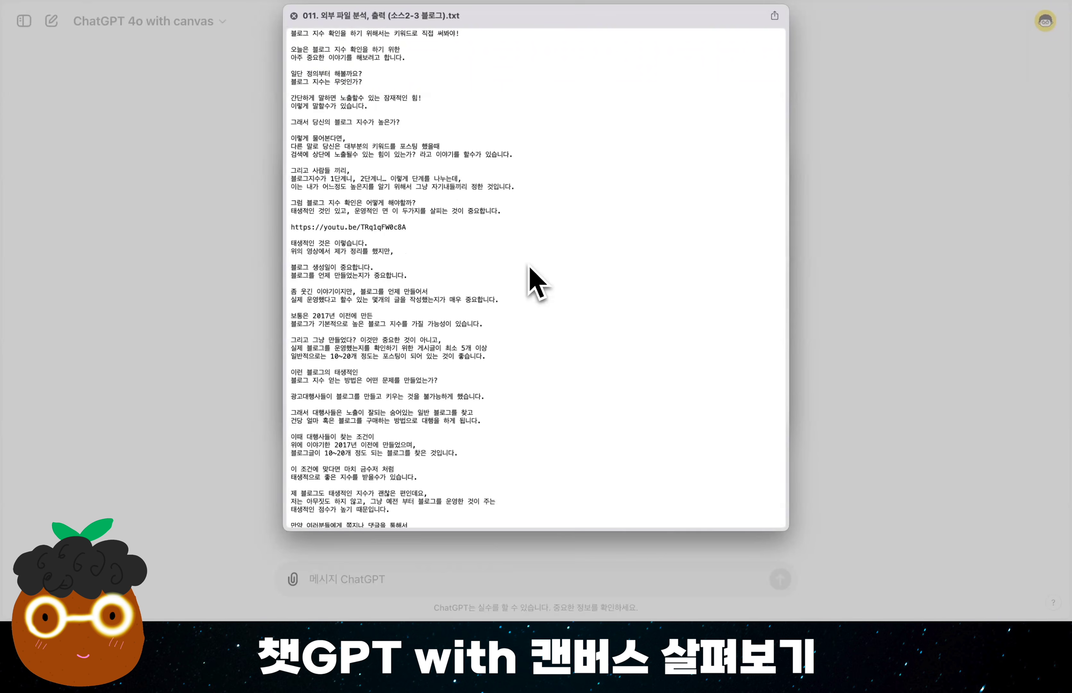
key(Up)
key(Up)
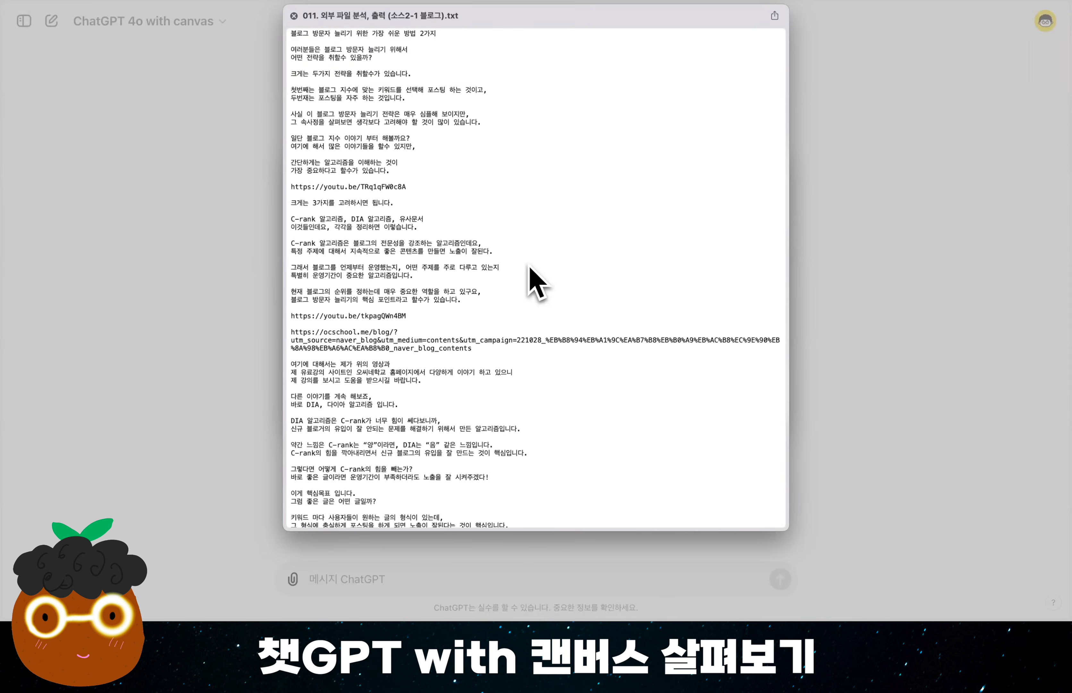
key(Down)
key(Down)
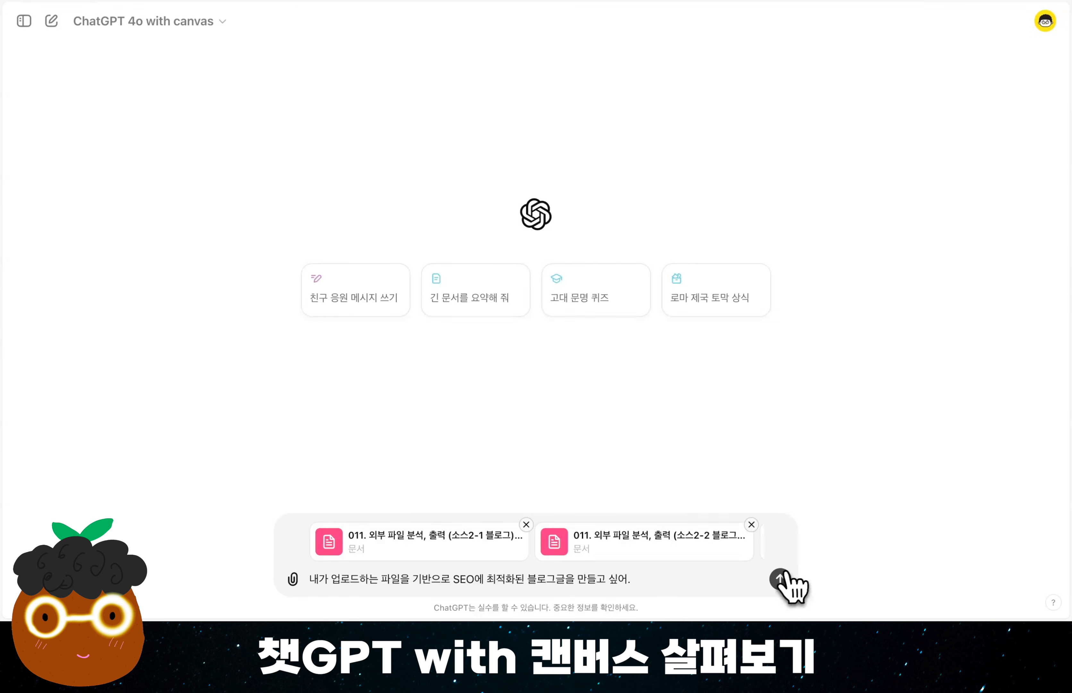
click(780, 579)
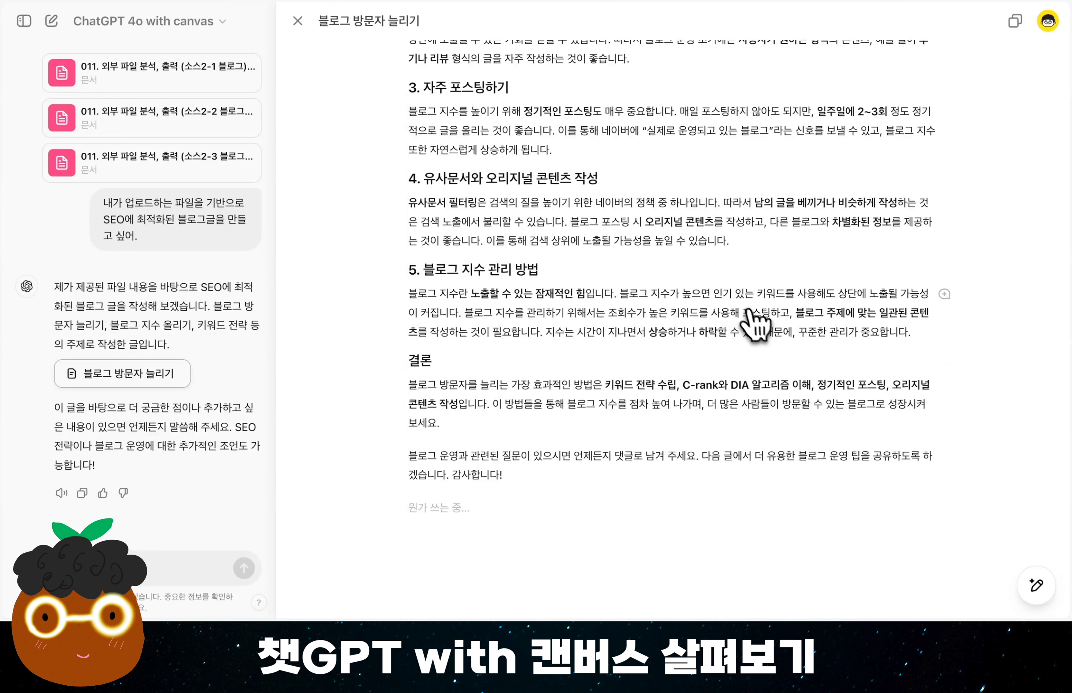
scroll(761, 329, up, 10)
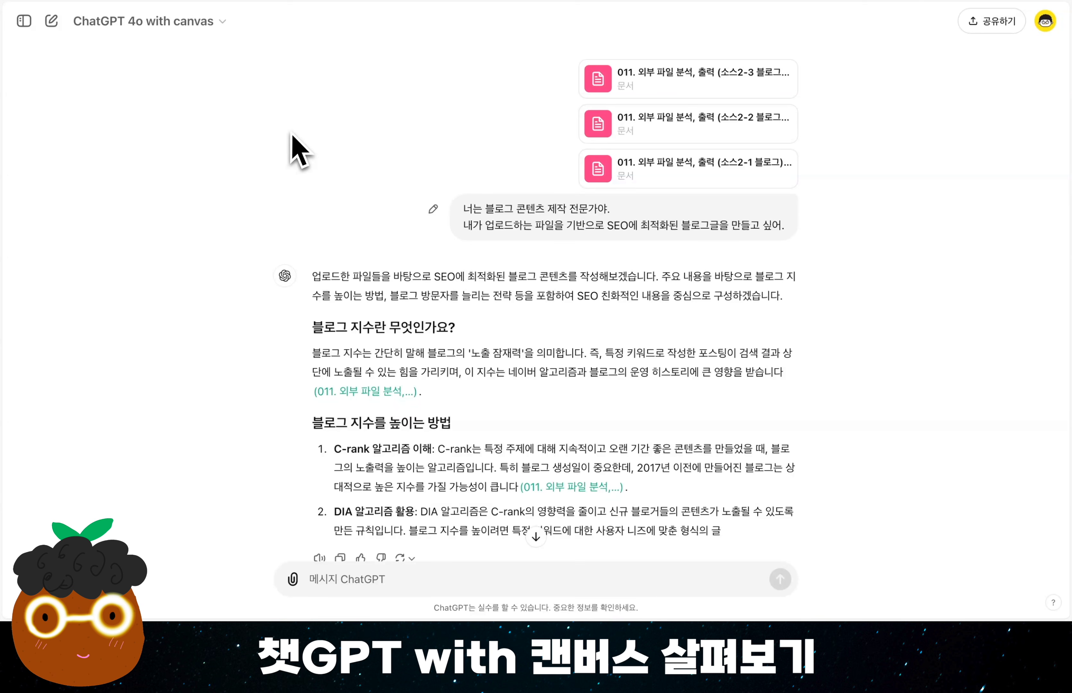
In the chat that answered without a canvas, send the request "캔버스를 호출해서 다시 작성해줘.".
drag(466, 219, 762, 238)
click(819, 403)
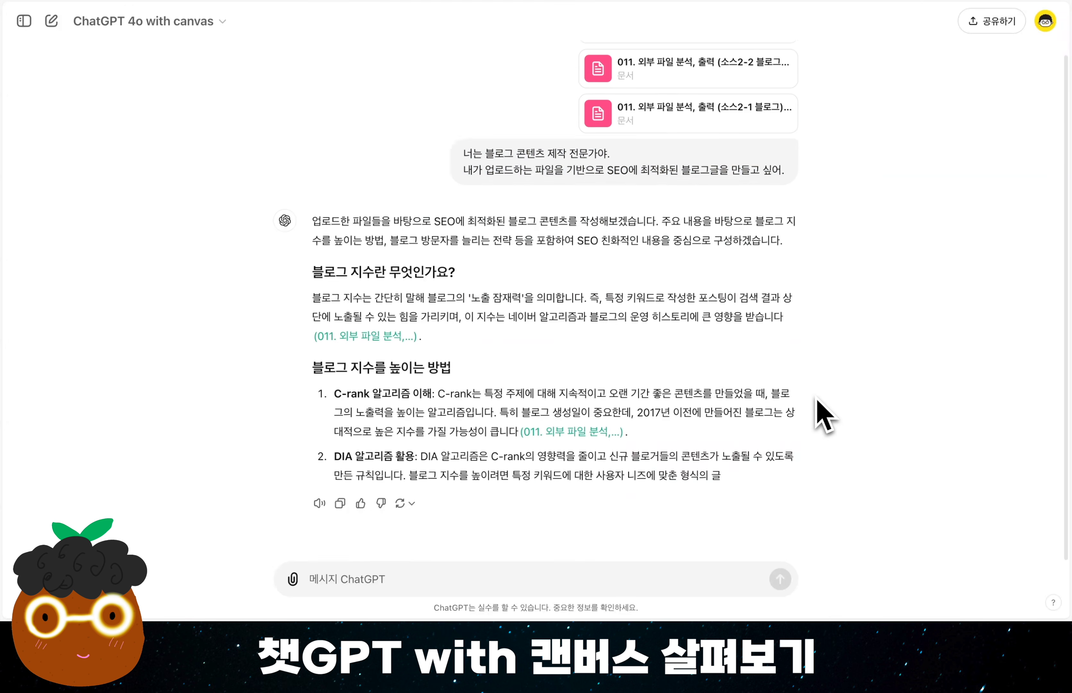
click(359, 587)
text(캔버스를 호출해서 다시 작성해줘.)
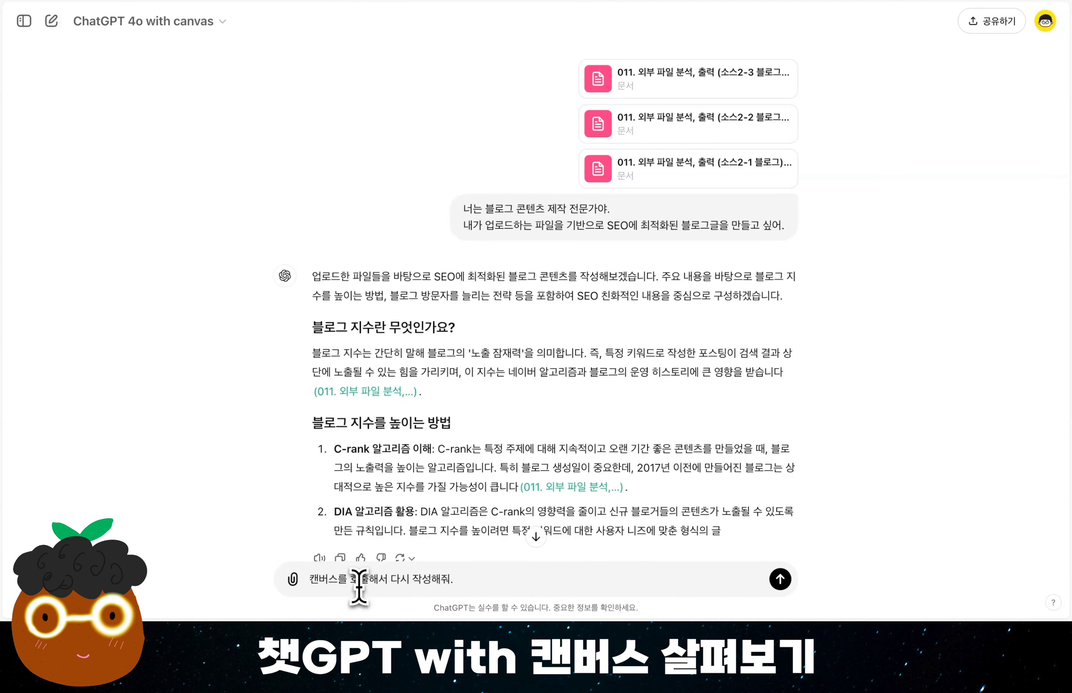
key(Return)
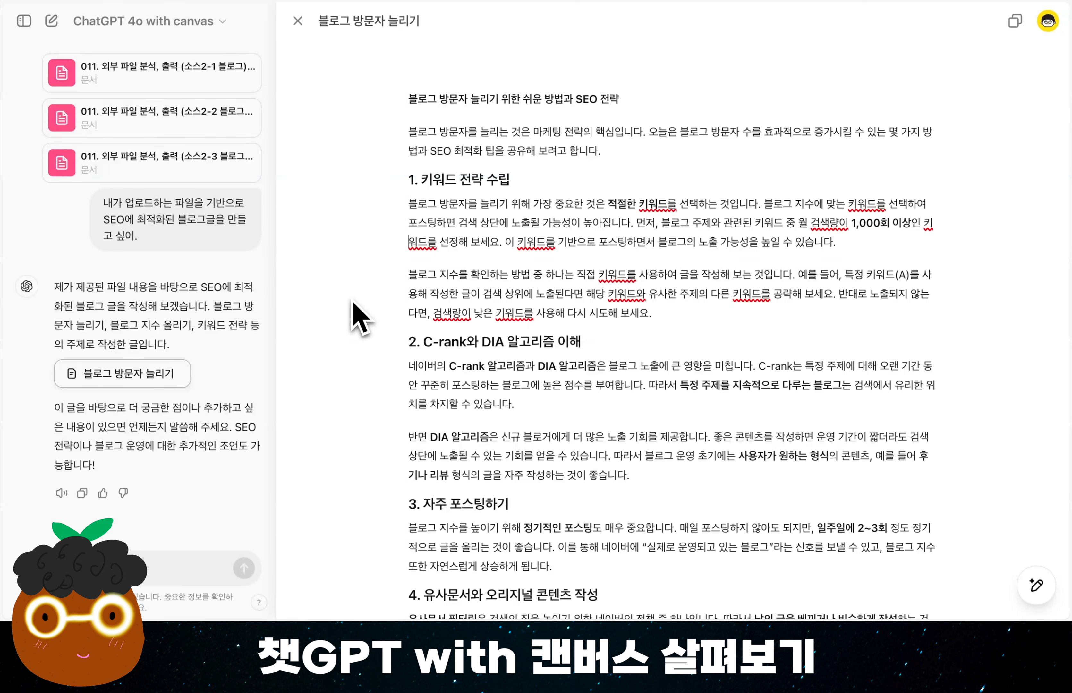
Look through the canvas blog post and replace "전략" at the end of its title line with "상위노출".
scroll(554, 349, down, 3)
scroll(557, 349, down, 7)
scroll(557, 349, up, 10)
click(633, 101)
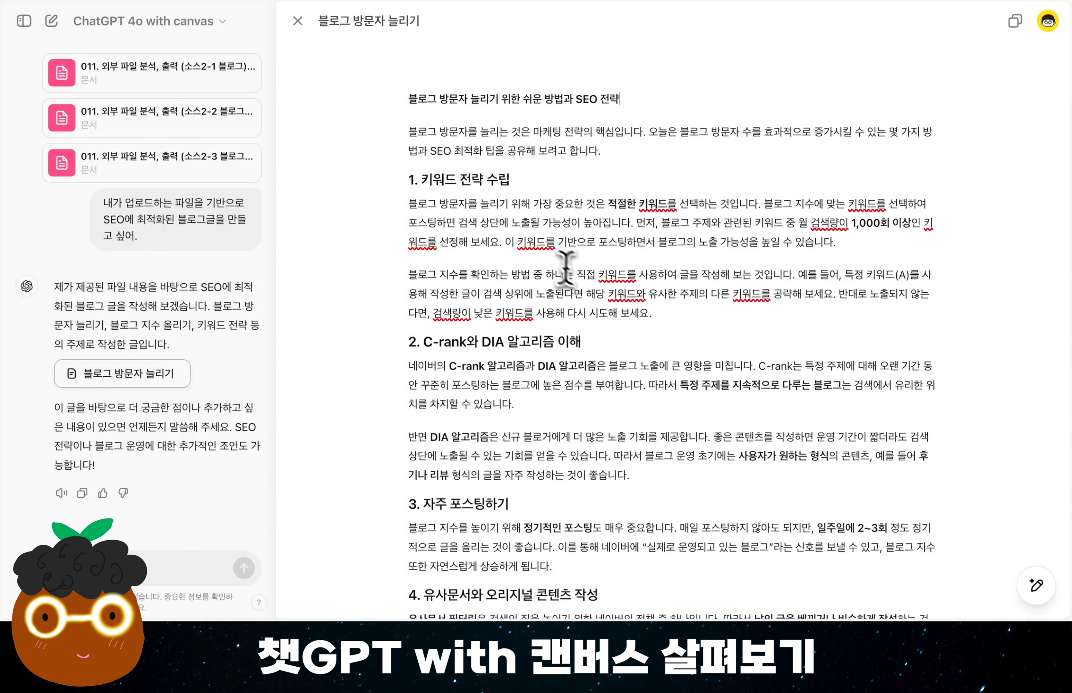
drag(408, 99, 626, 100)
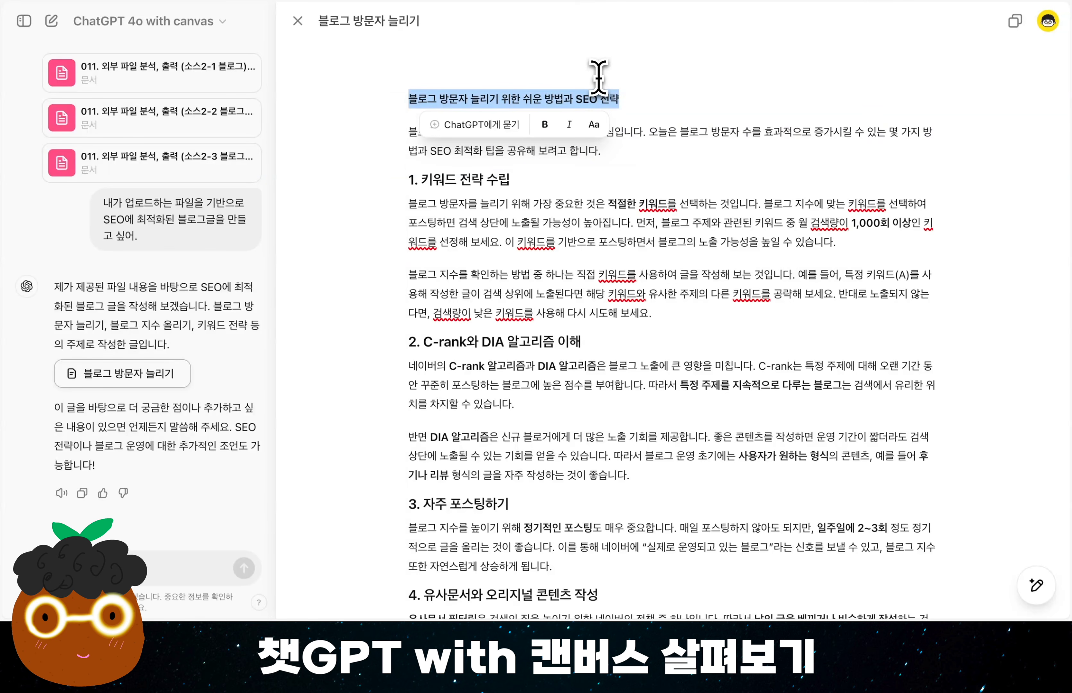
click(640, 100)
key(BackSpace)
key(BackSpace)
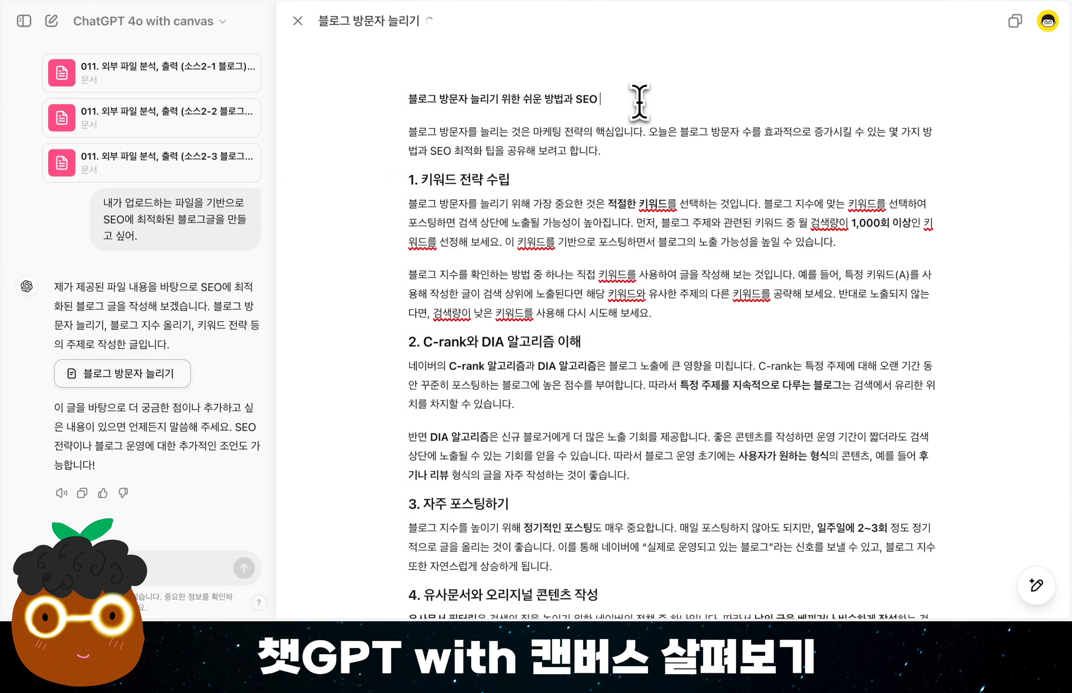
text(상위노출)
triple_click(640, 101)
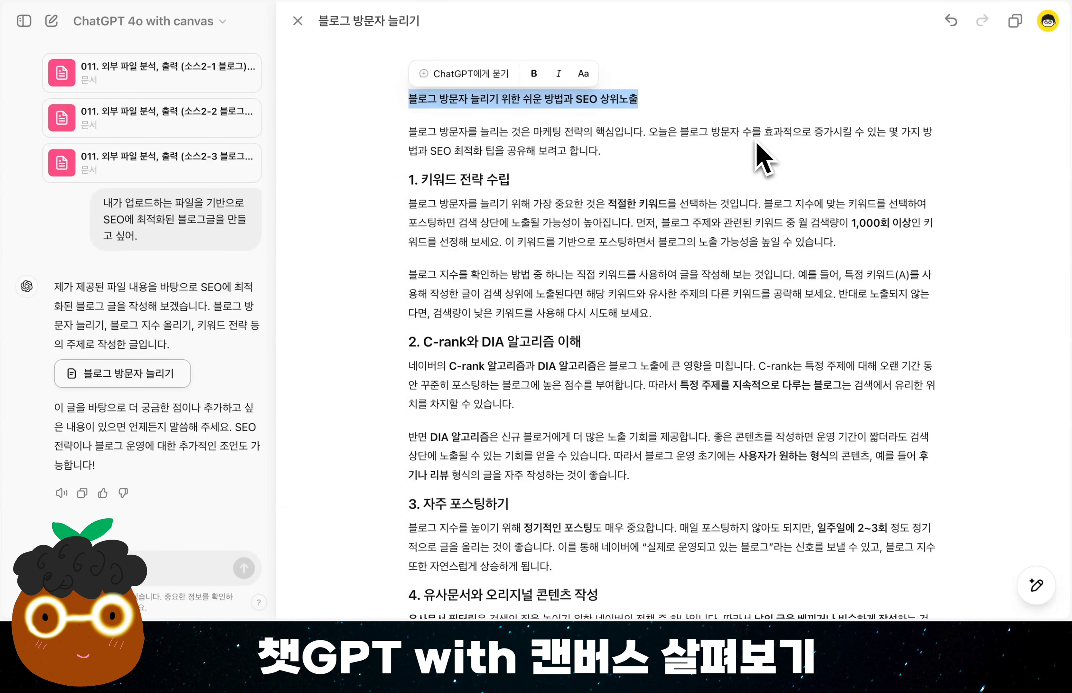
Format the blog post's title line "블로그 방문자 늘리기 위한 쉬운 방법과 SEO 상위노출" as 헤딩 2.
click(665, 344)
scroll(665, 344, down, 2)
scroll(665, 344, down, 8)
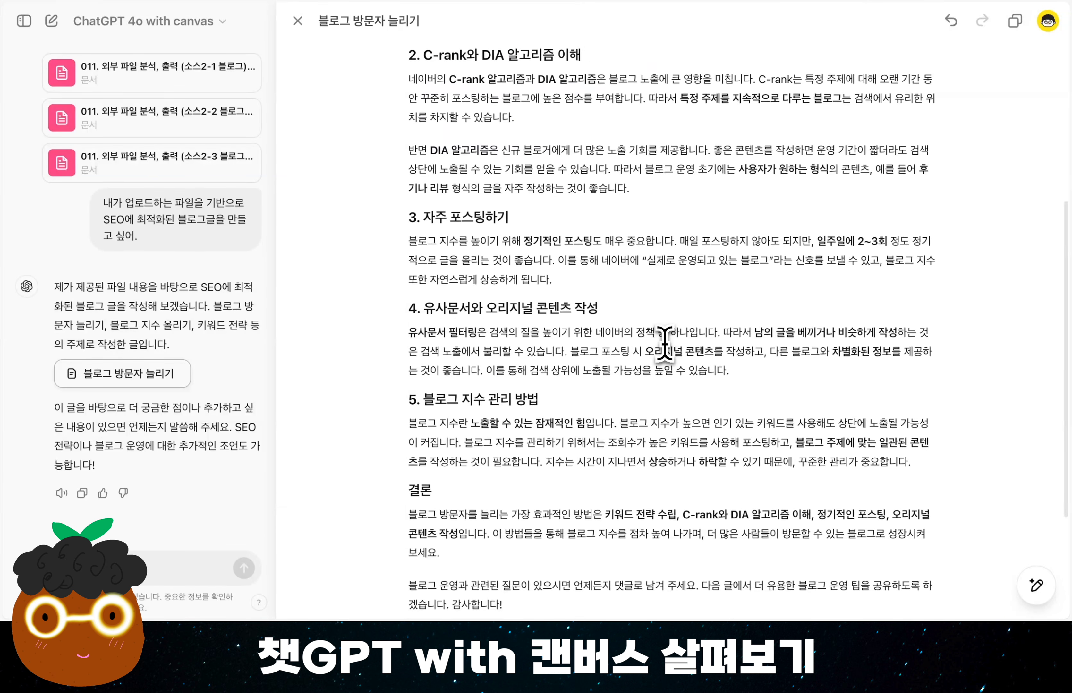
scroll(665, 344, up, 10)
click(645, 107)
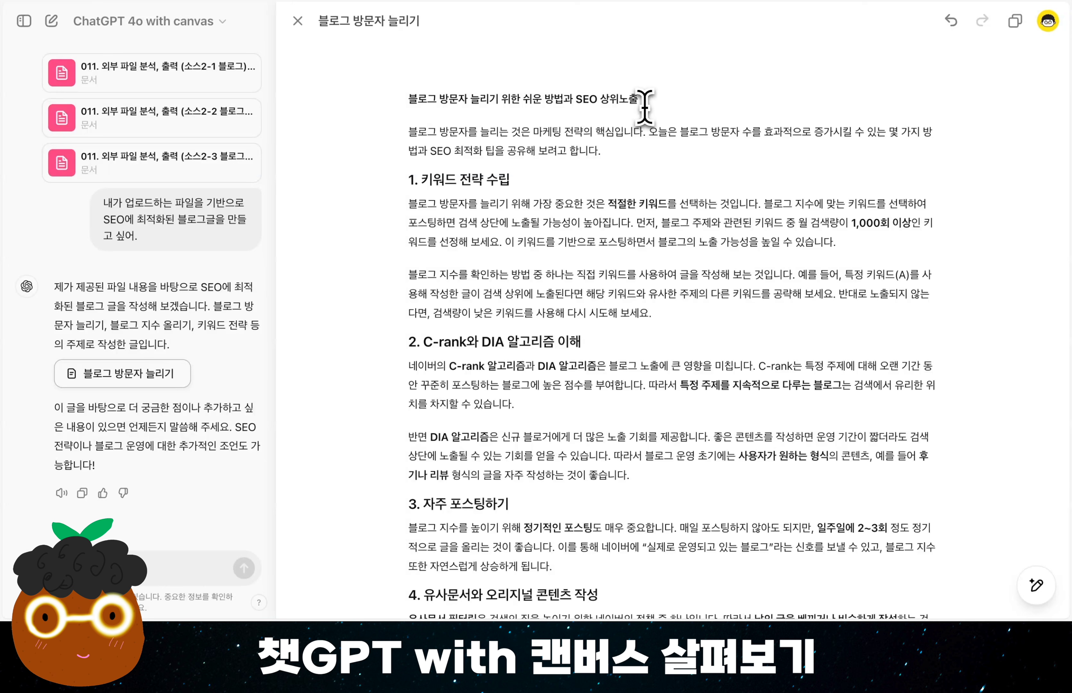
triple_click(645, 106)
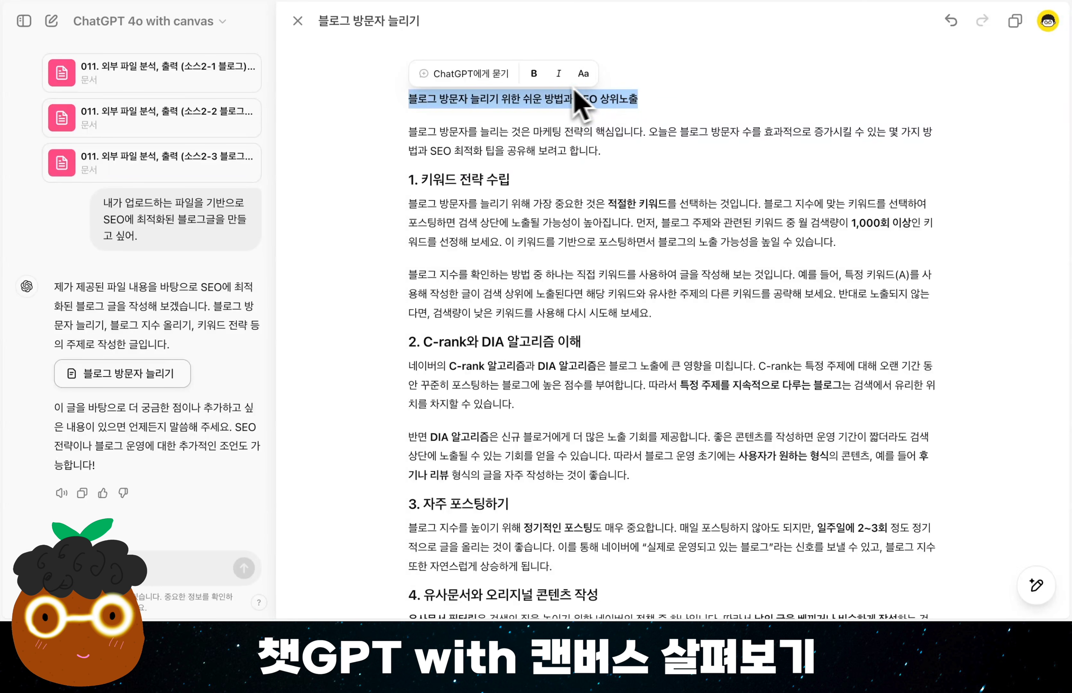
click(584, 77)
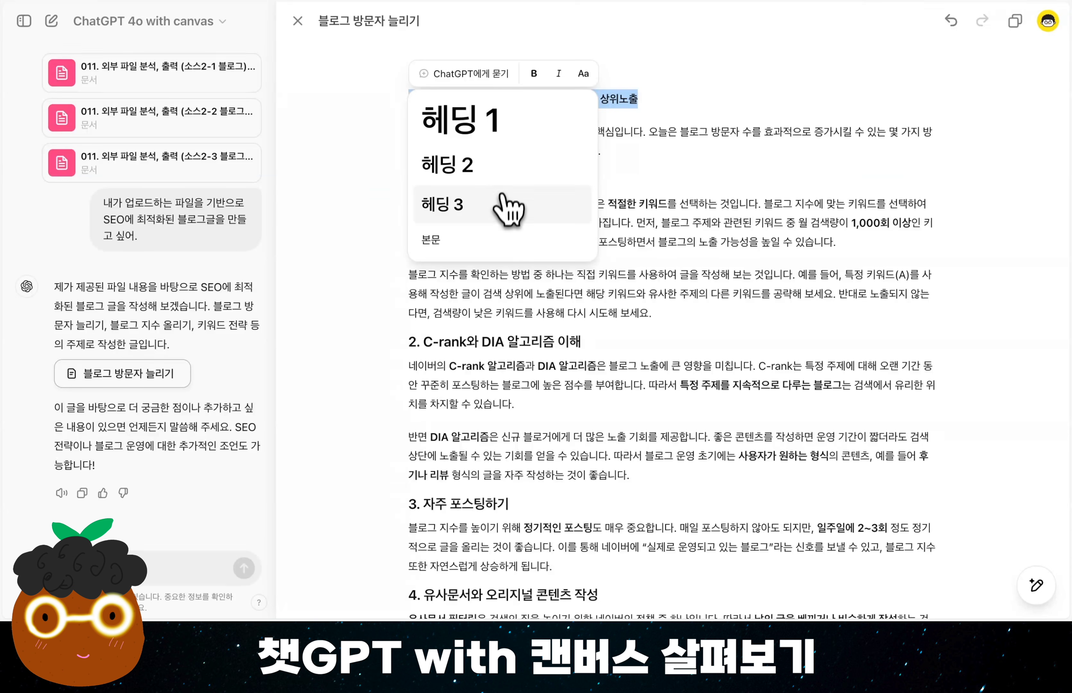
click(512, 172)
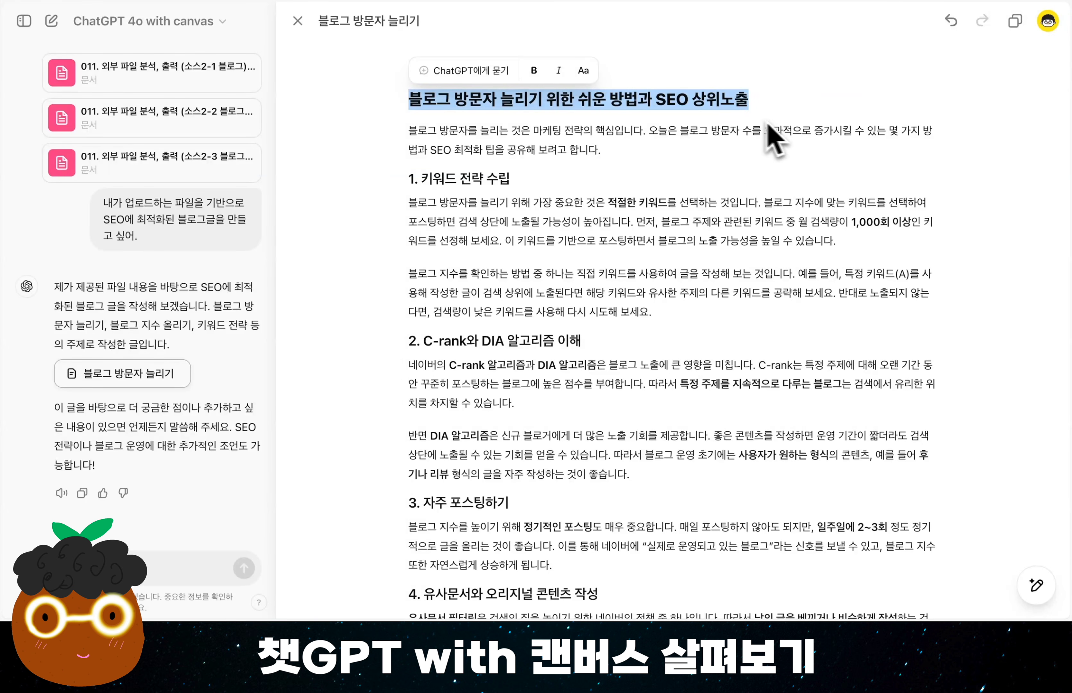
Try bold and italic formatting on the blog post's title and turn the italic off again.
click(534, 72)
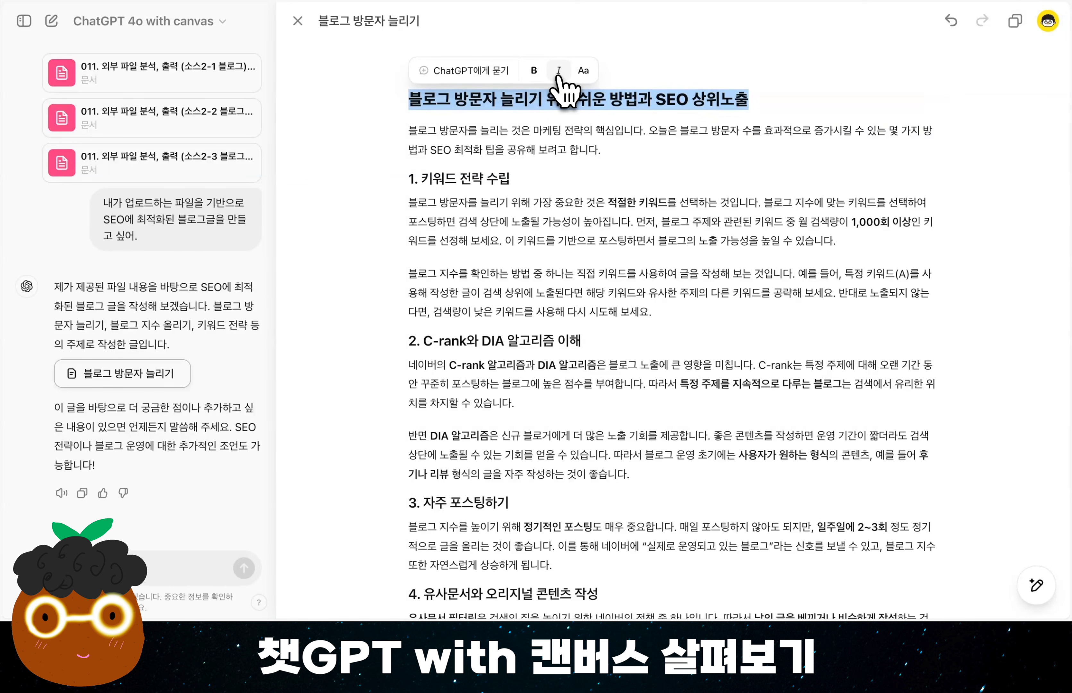
click(559, 72)
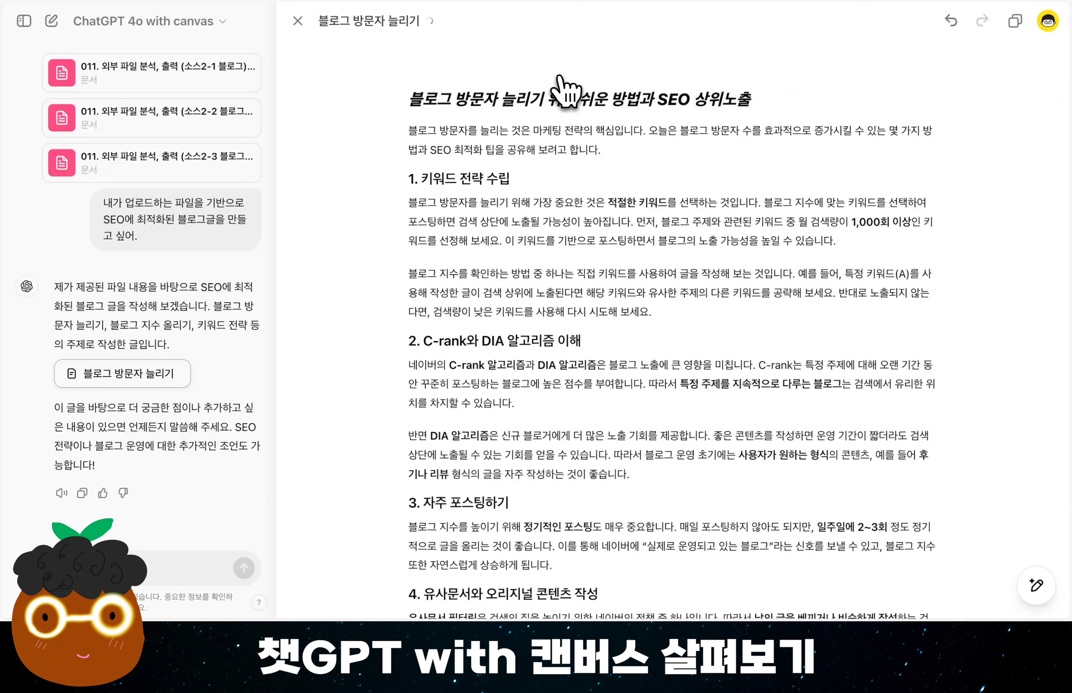
click(559, 71)
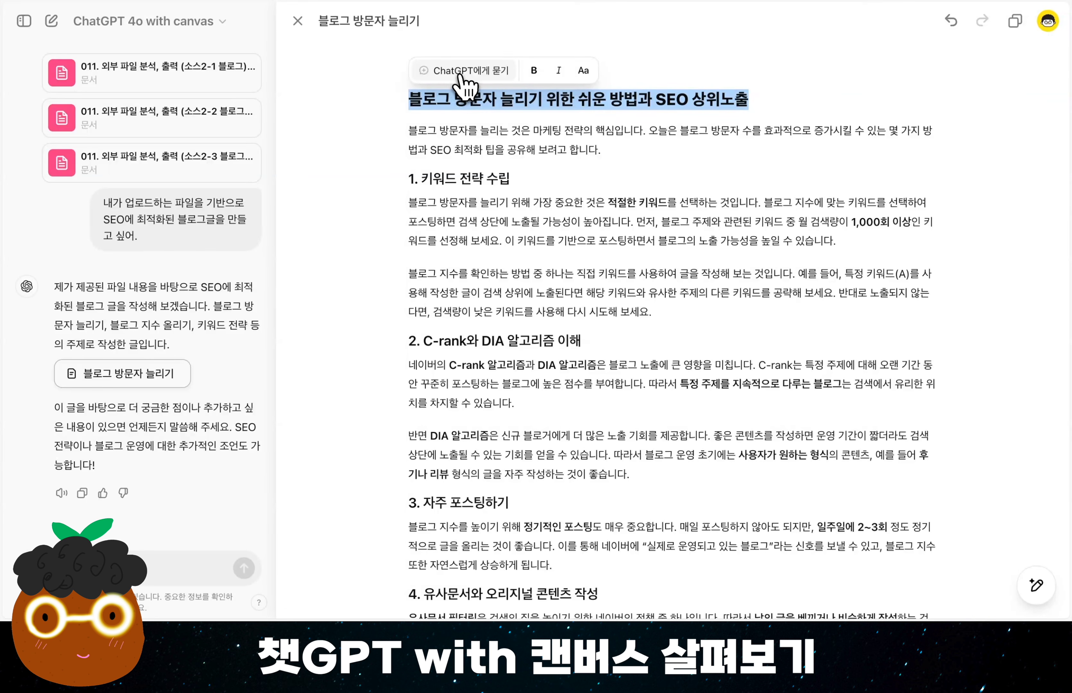
Ask ChatGPT about the selected title with the request "이 제목을 "질문형"으로 바꿔줘".
click(462, 75)
text(이 제목을 "질문형"으로 바꿔줘)
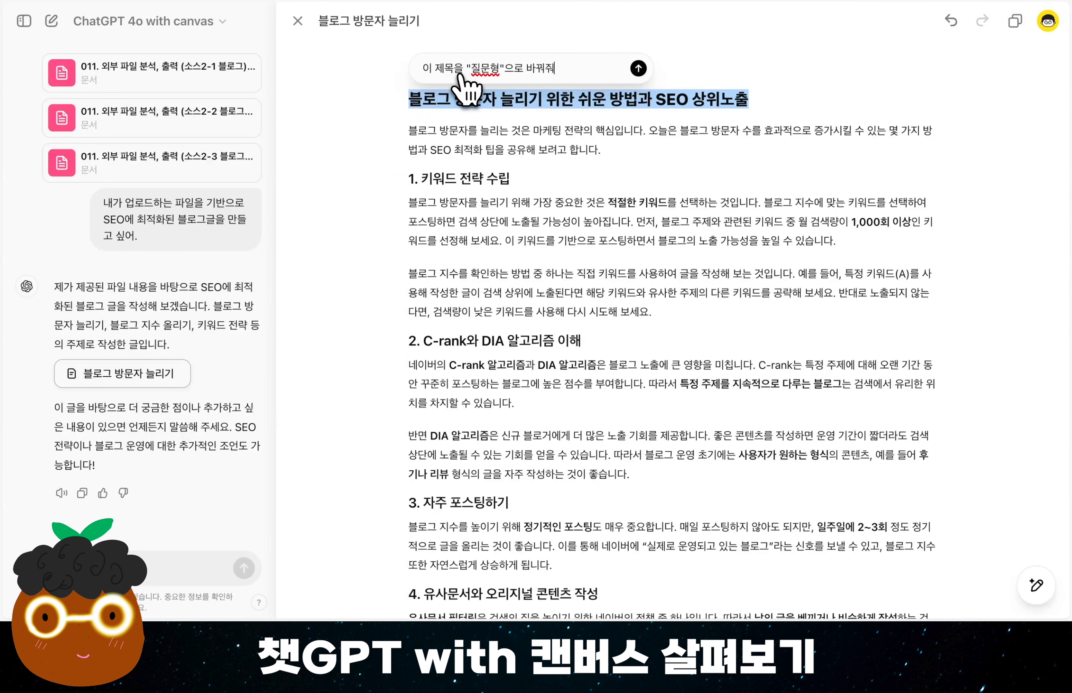
key(Return)
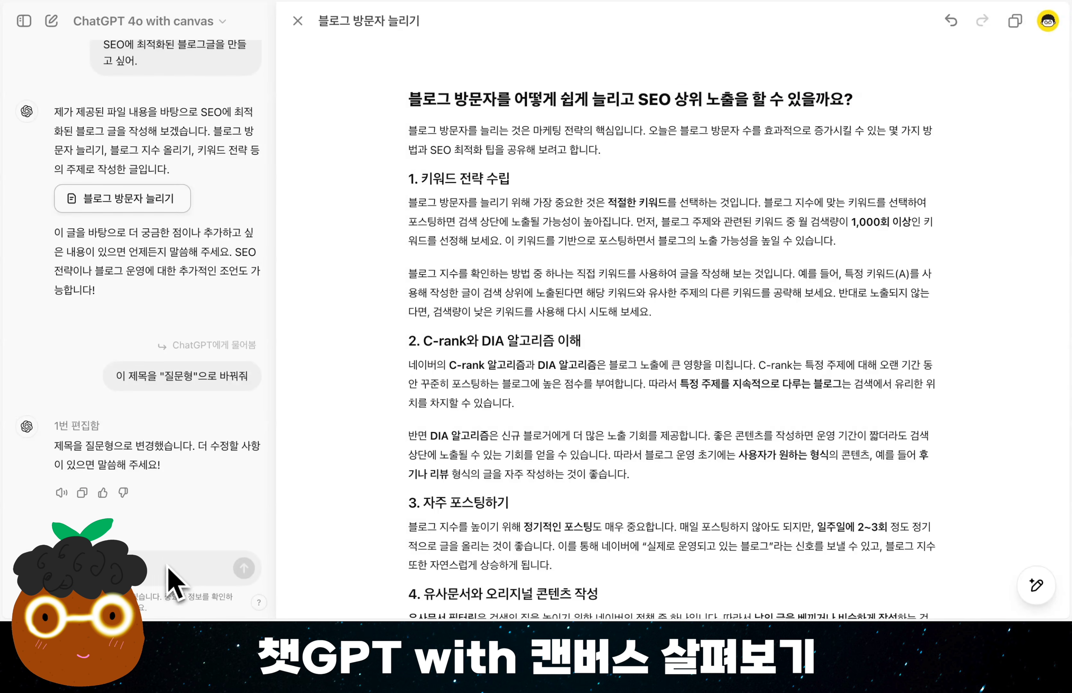
Select the question-form title and send ChatGPT the edit request "짧게 바꿔줘" for it.
drag(852, 100, 410, 103)
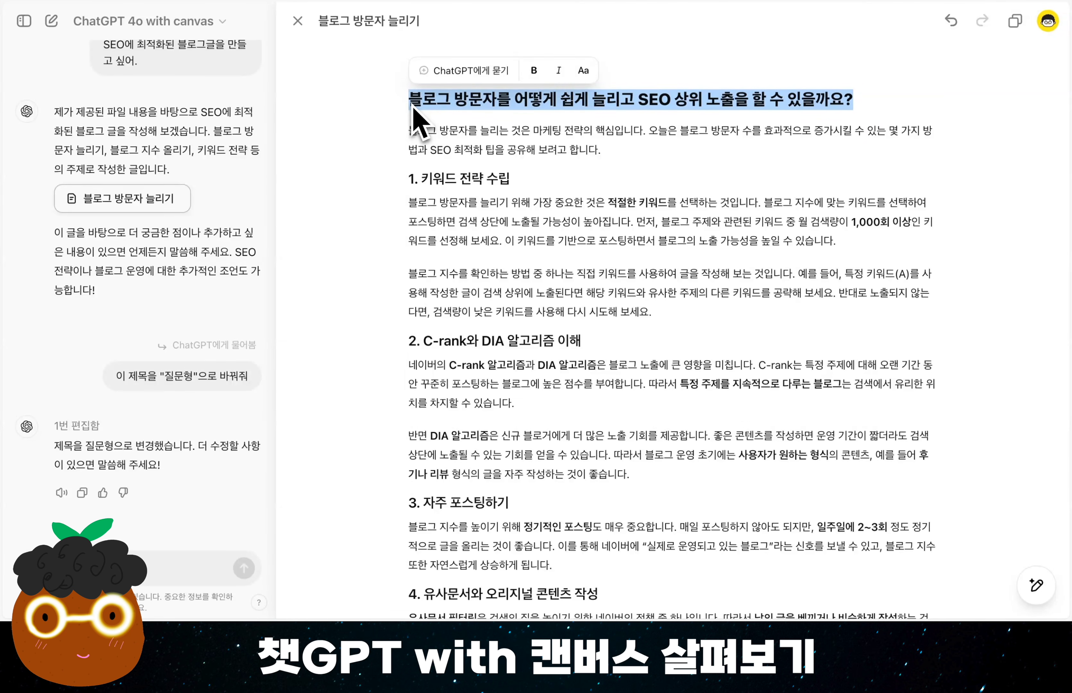
click(471, 71)
text(짧게 바꿔줘)
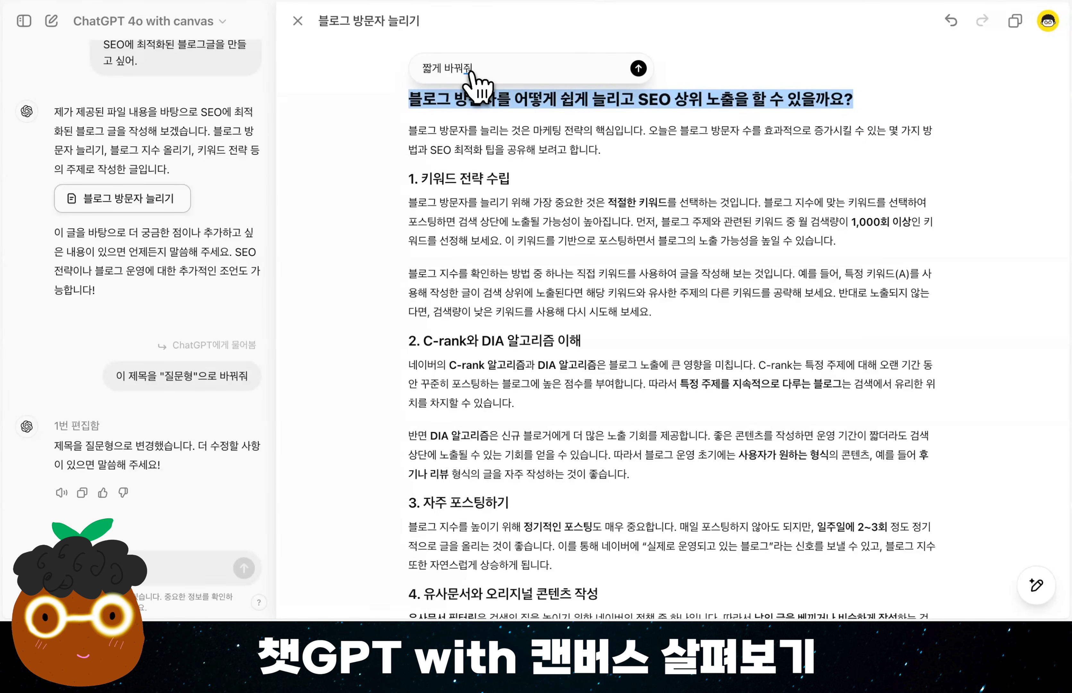
key(Return)
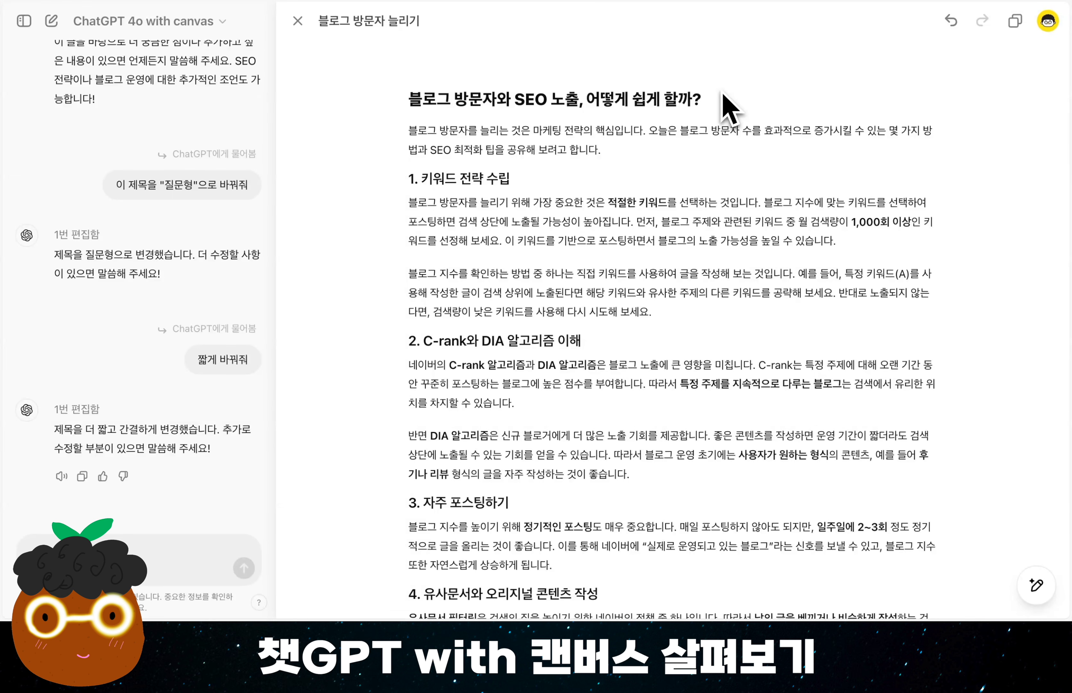
click(613, 151)
drag(513, 133, 405, 131)
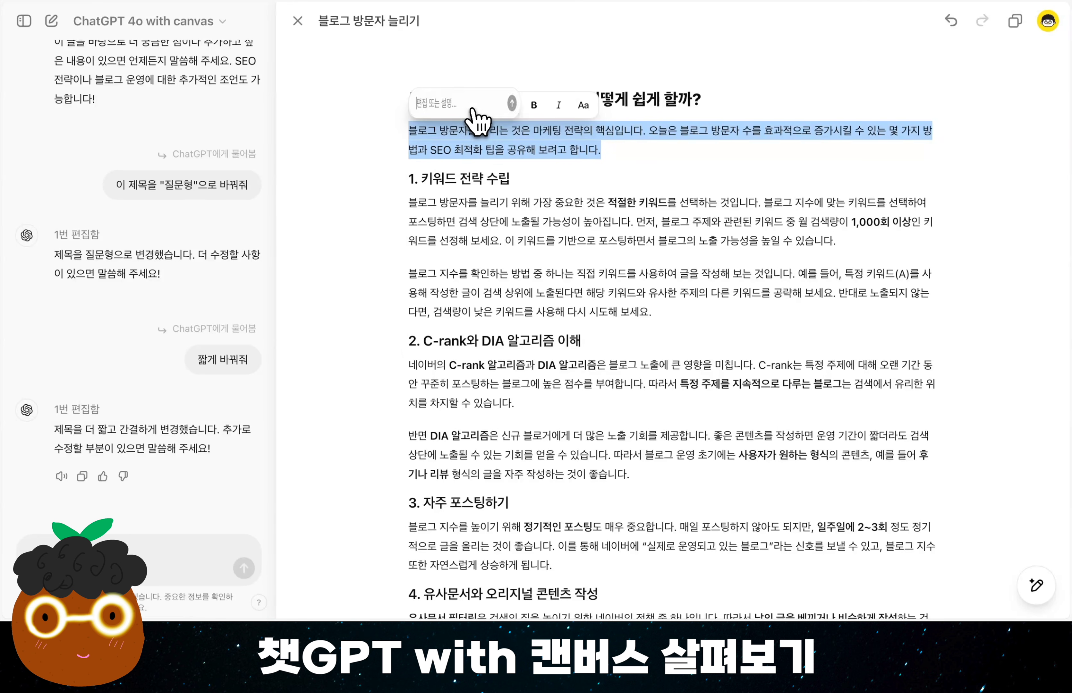
click(470, 110)
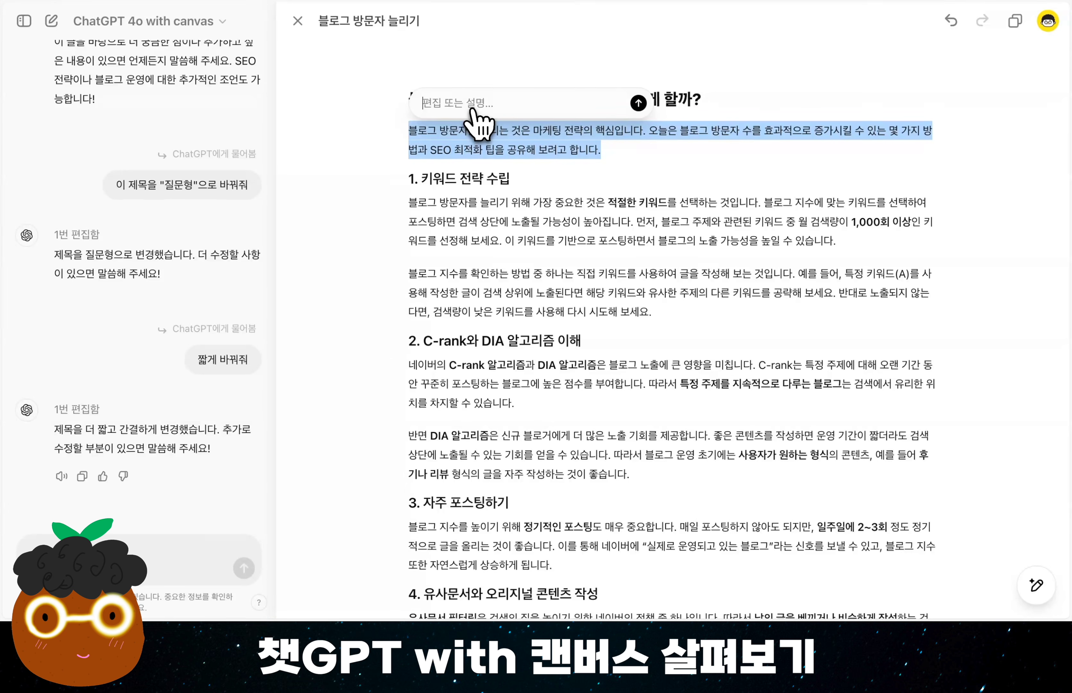
click(634, 164)
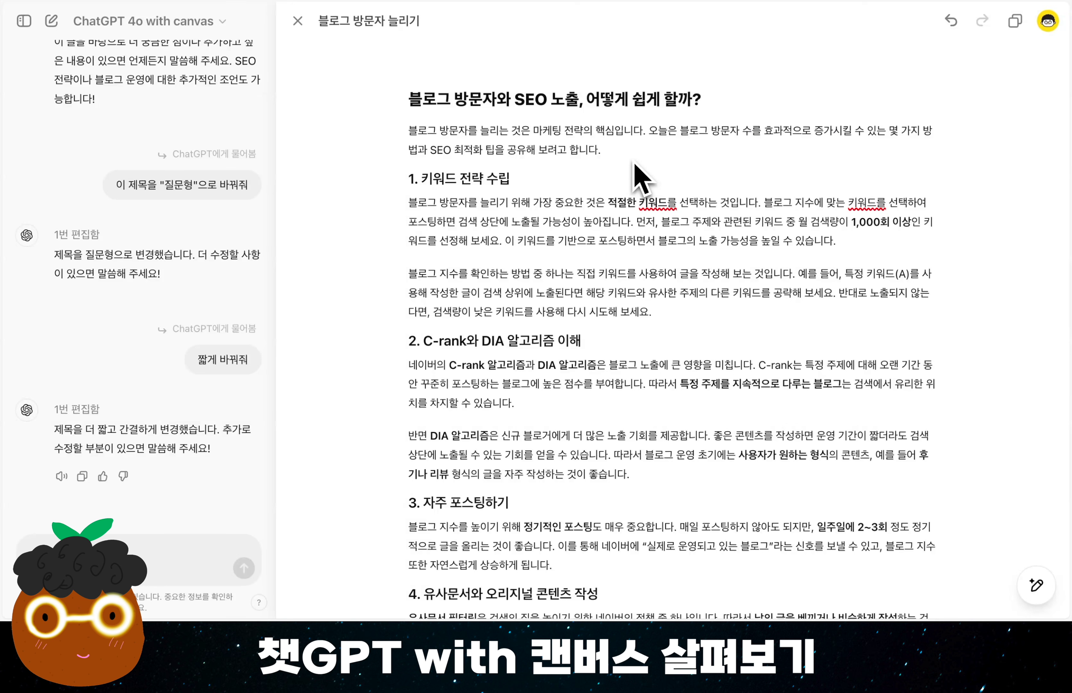
Apply the add-emoji (이모지 추가) edit to the whole canvas blog post.
mouse_move(1035, 604)
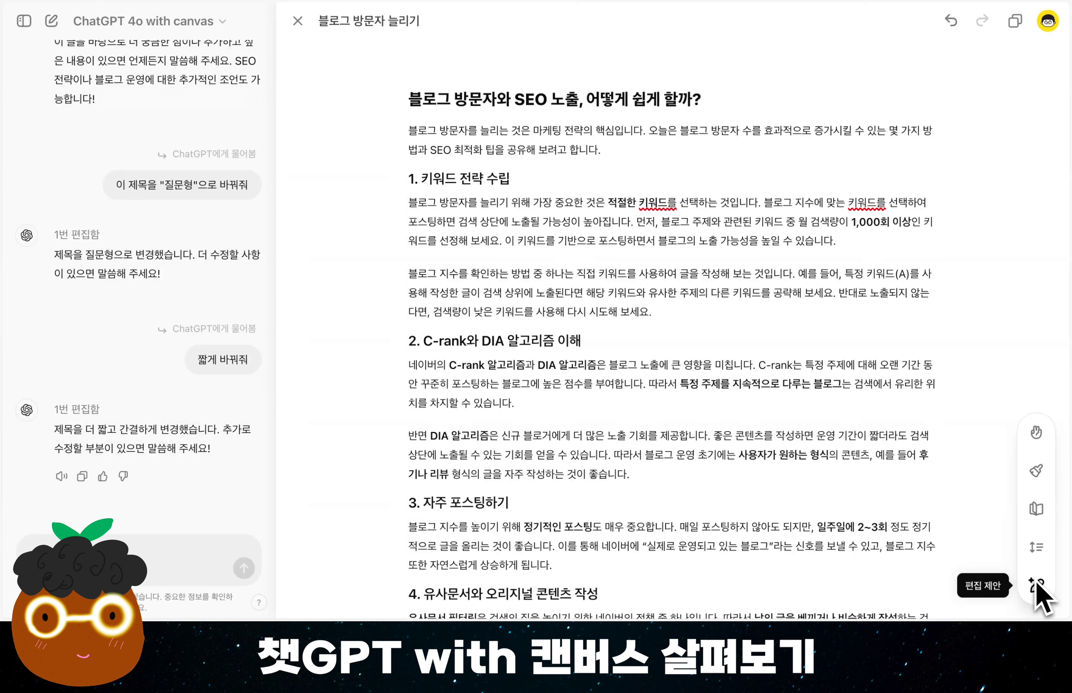
click(1042, 432)
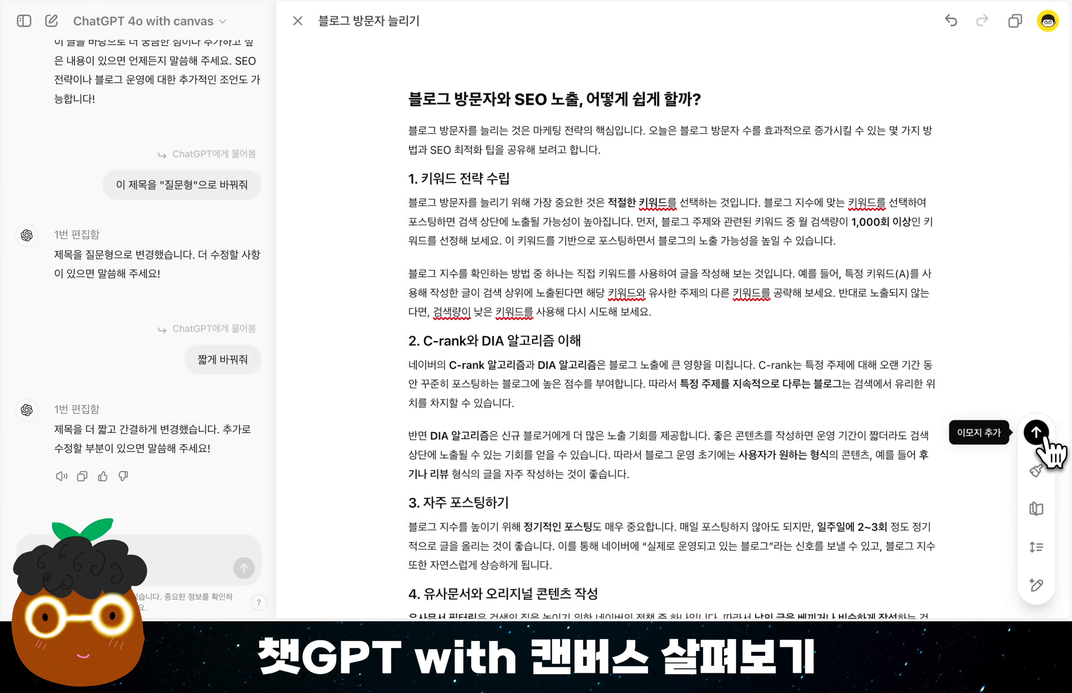
click(1043, 439)
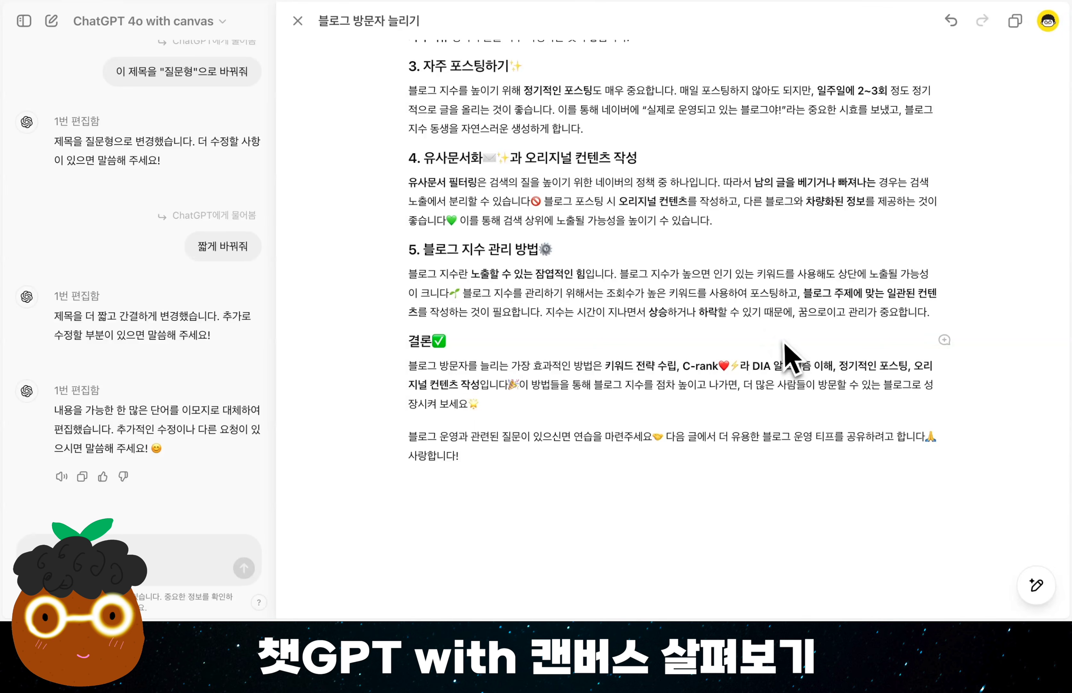
Browse the canvas's earlier versions and restore the emoji-free one titled "블로그 방문자와 SEO 노출, 어떻게 쉽게 할까?".
scroll(785, 344, up, 10)
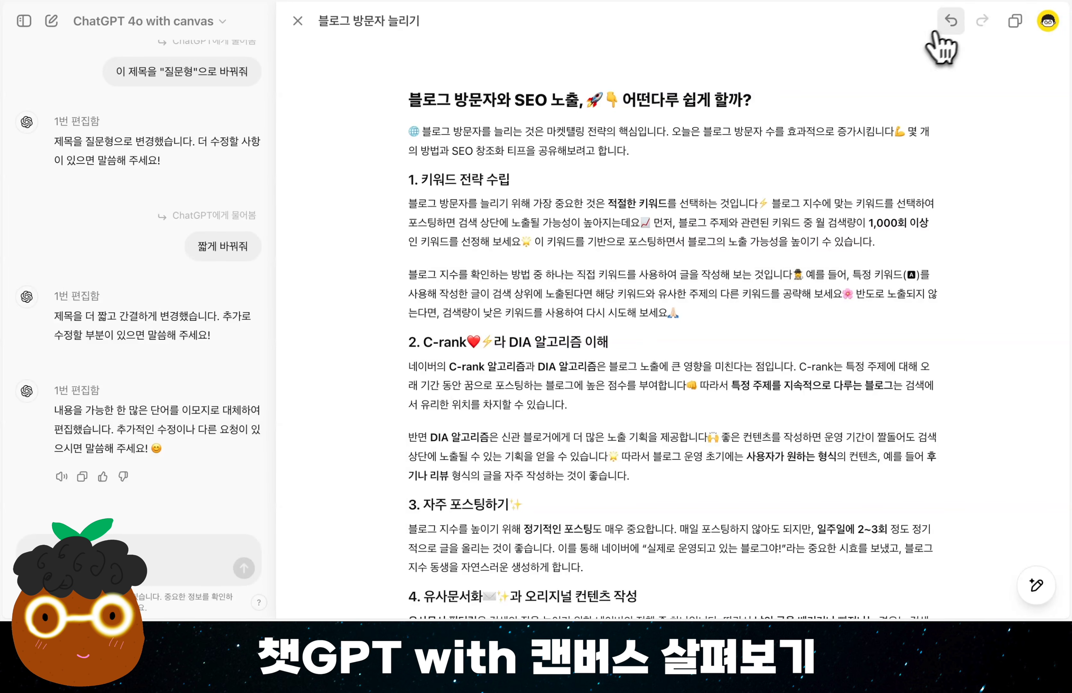
click(952, 21)
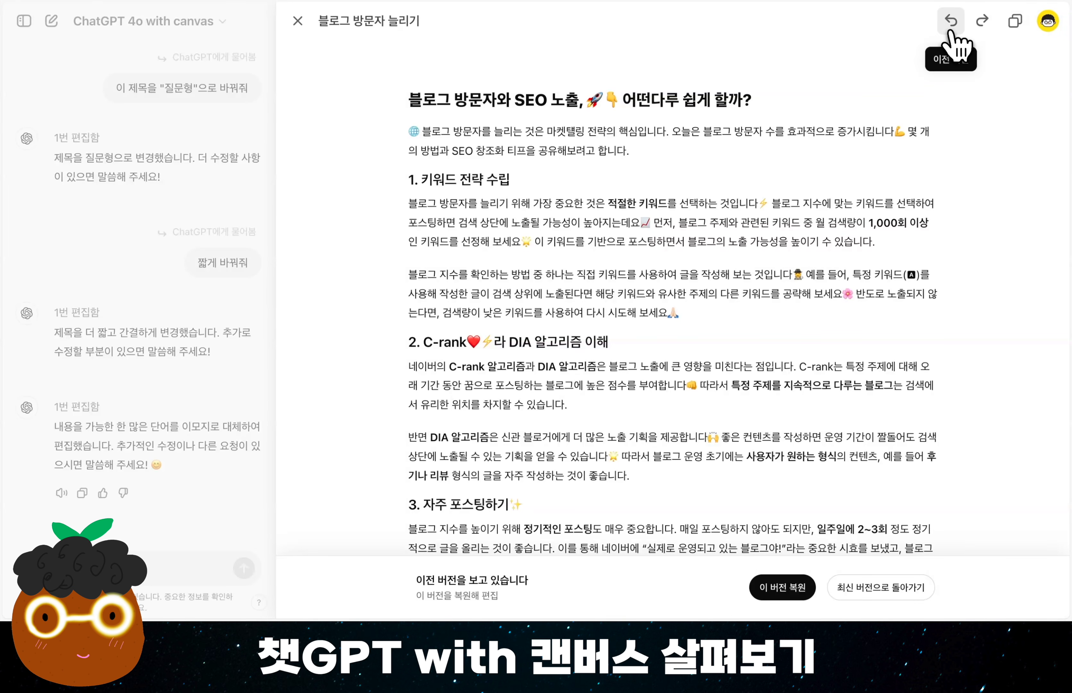
click(952, 27)
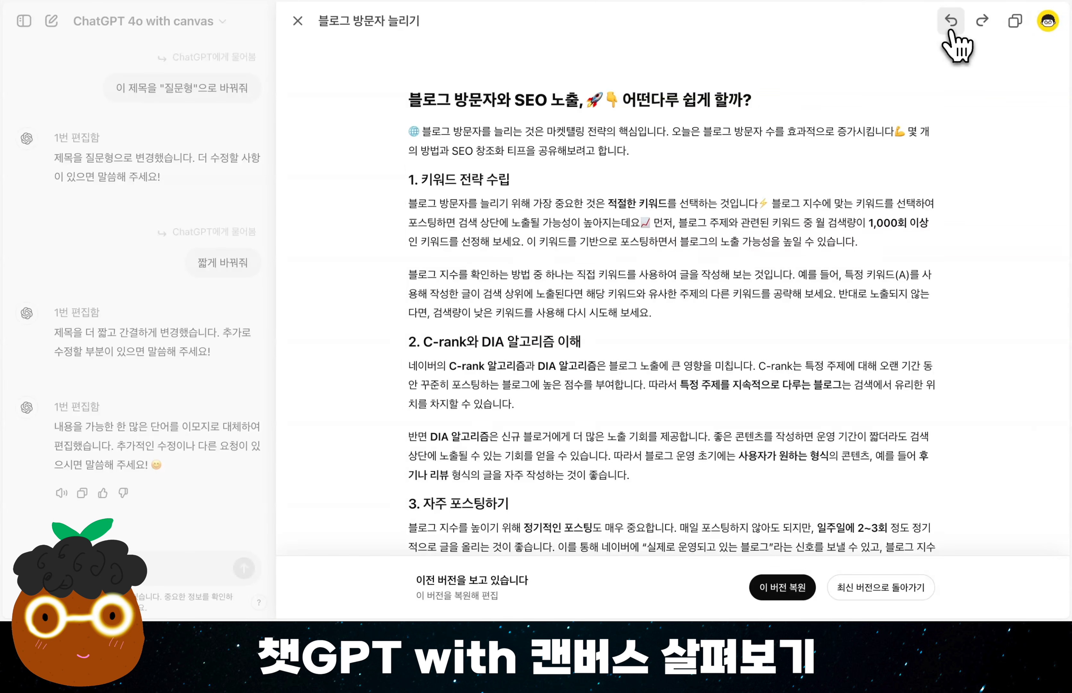
click(952, 28)
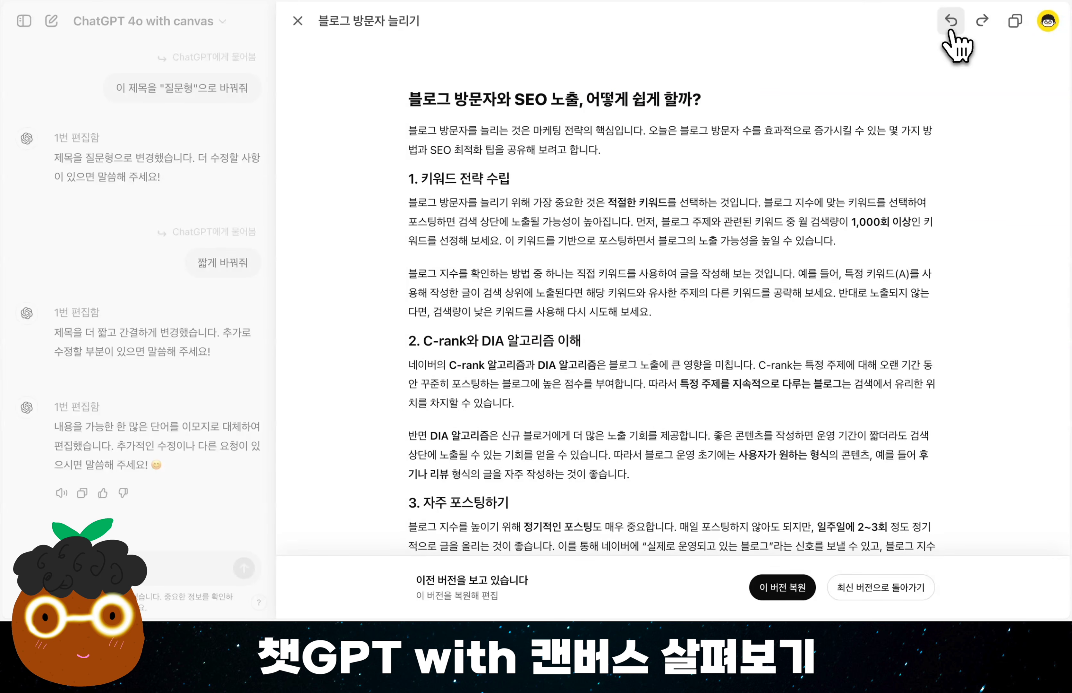
click(952, 28)
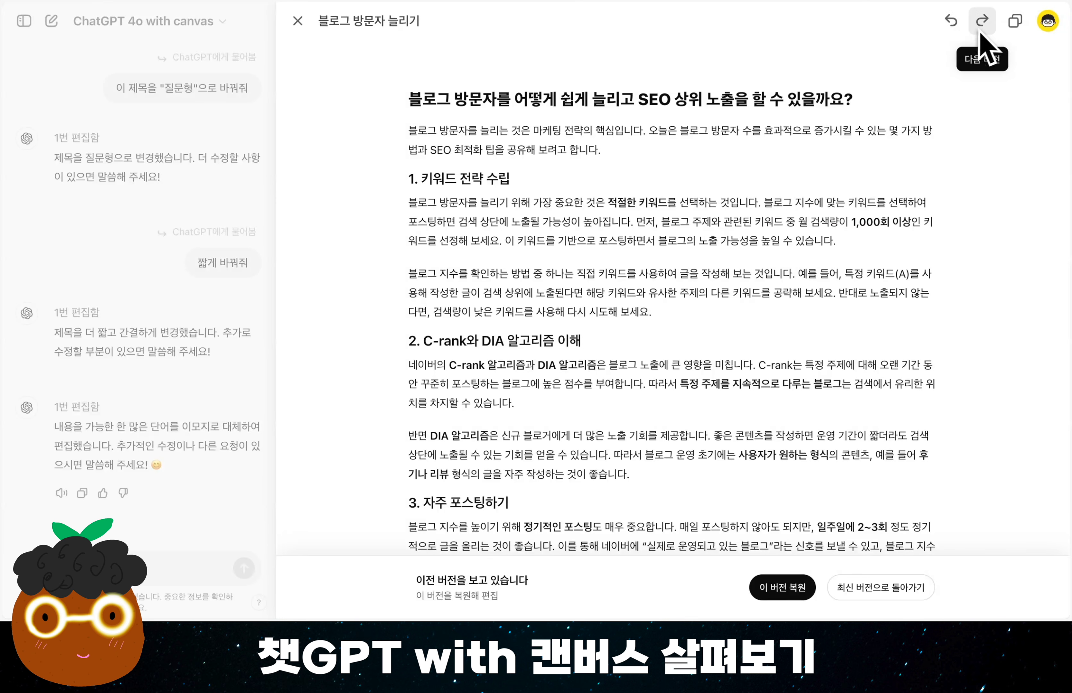
click(952, 28)
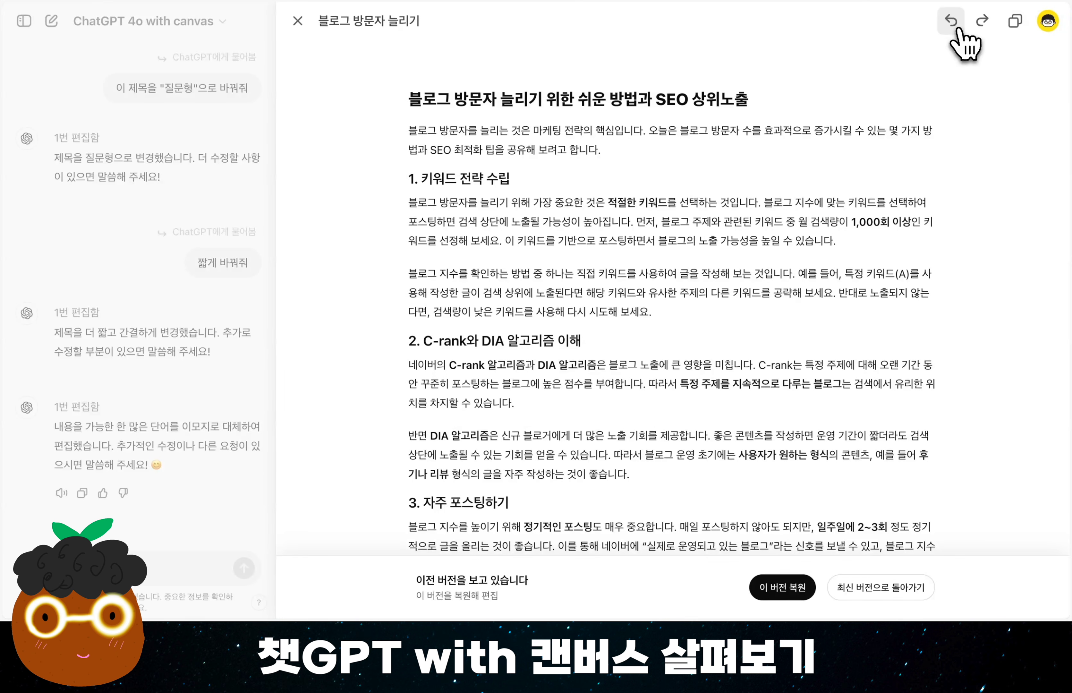
click(982, 26)
click(982, 26)
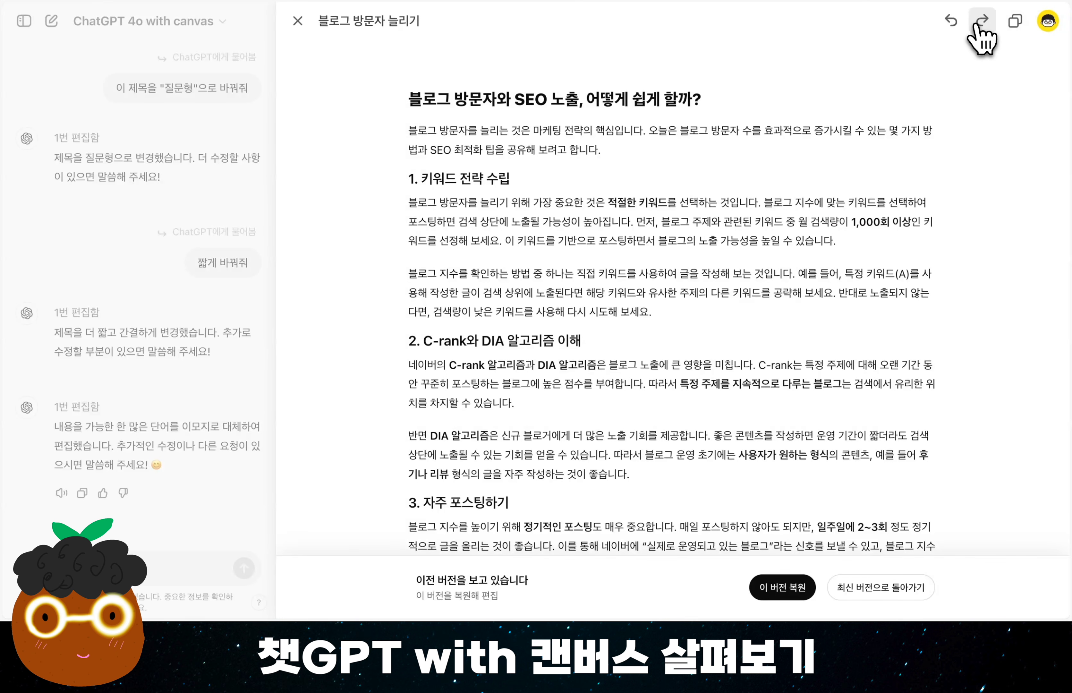
click(961, 26)
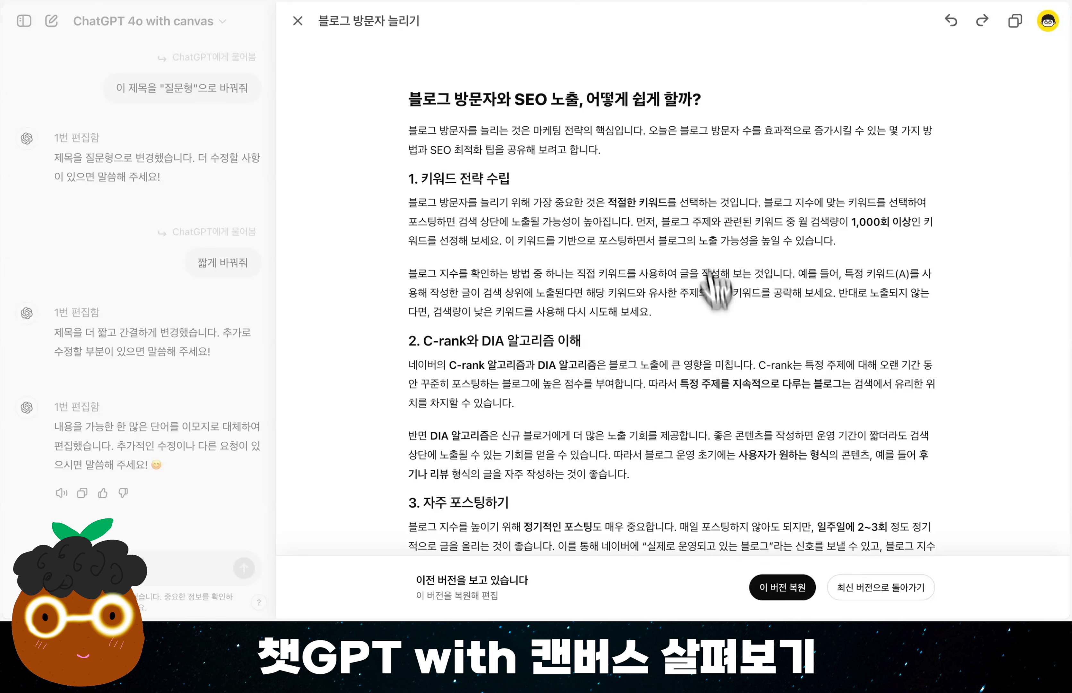
click(794, 594)
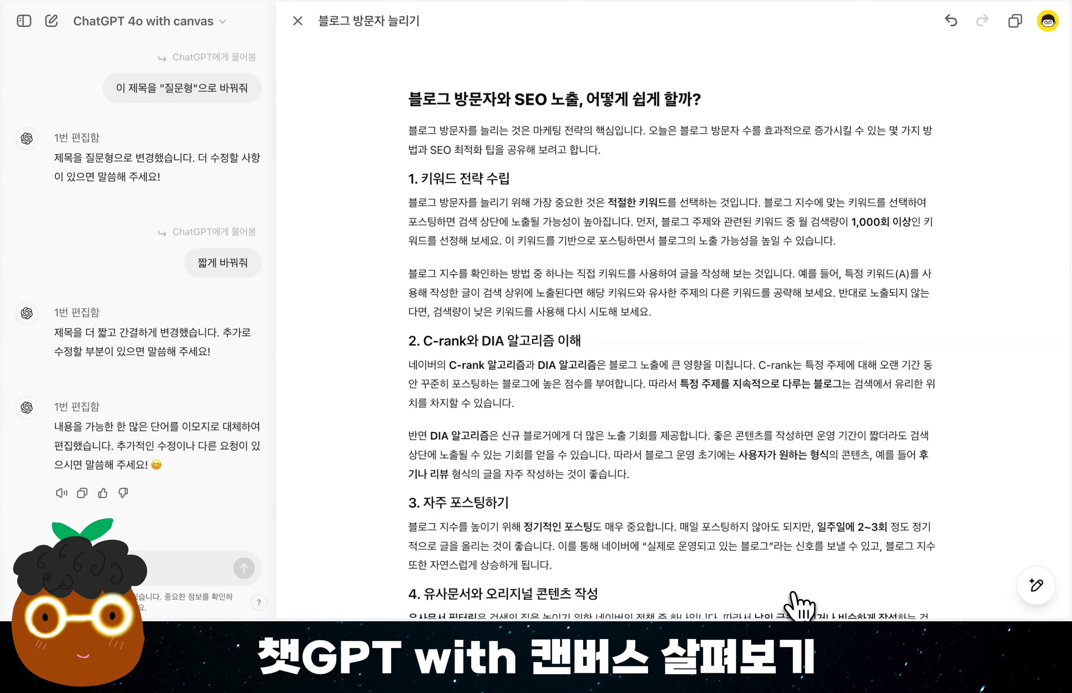
Apply the add-emoji (이모지 추가) edit to only the two paragraphs under "1. 키워드 전략 수립".
mouse_move(1036, 586)
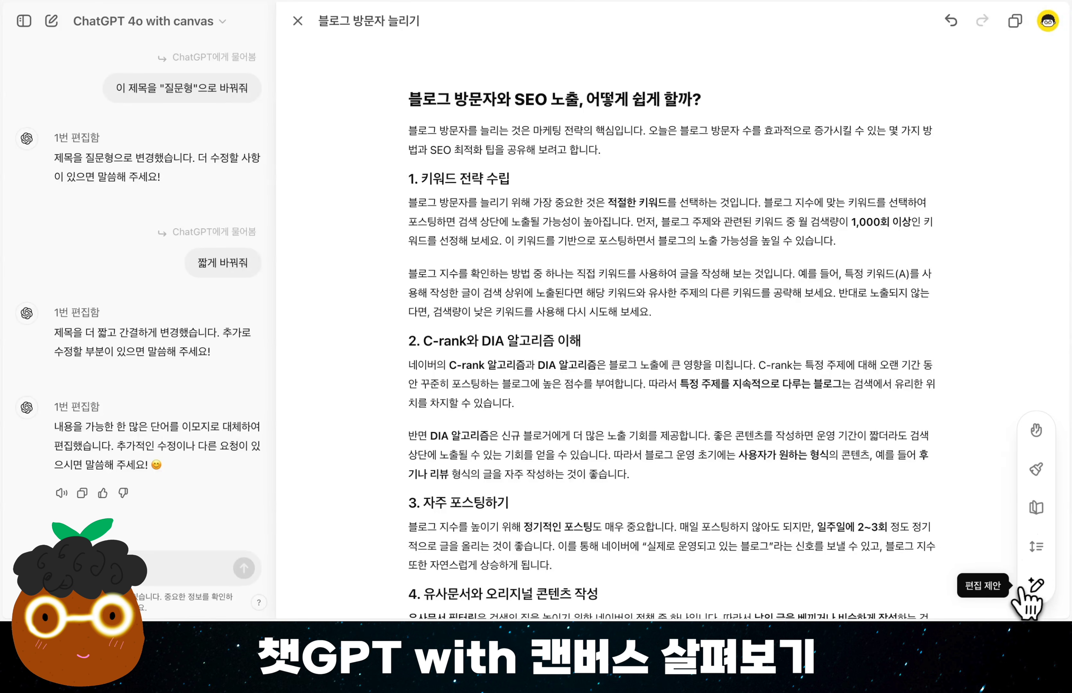
click(1037, 432)
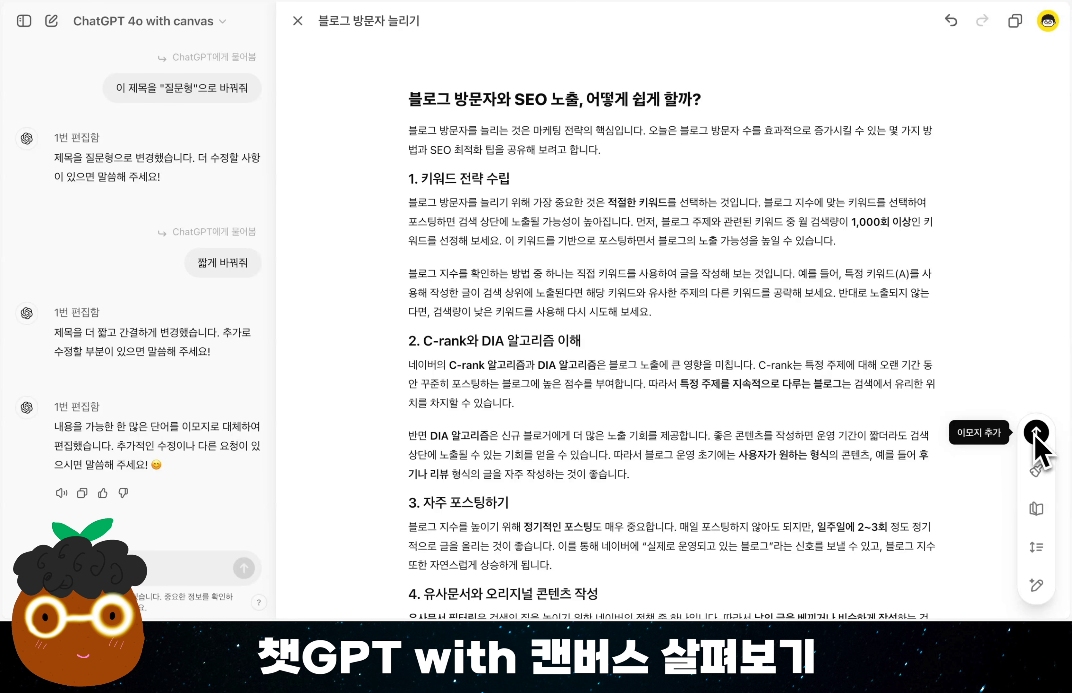
drag(672, 315, 410, 205)
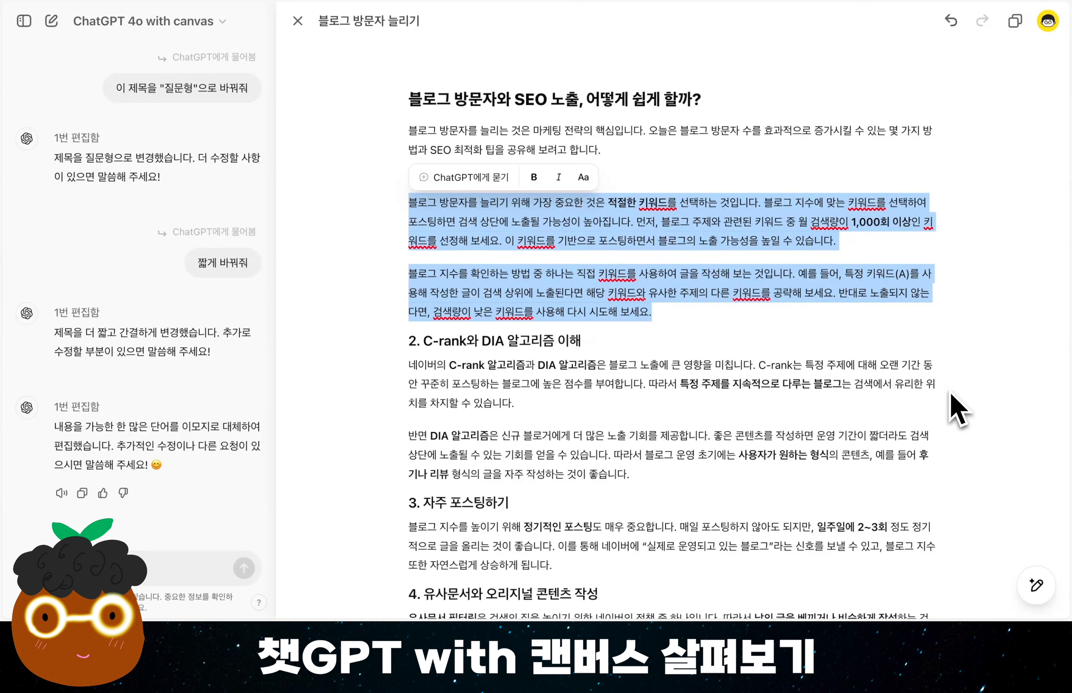
mouse_move(1036, 595)
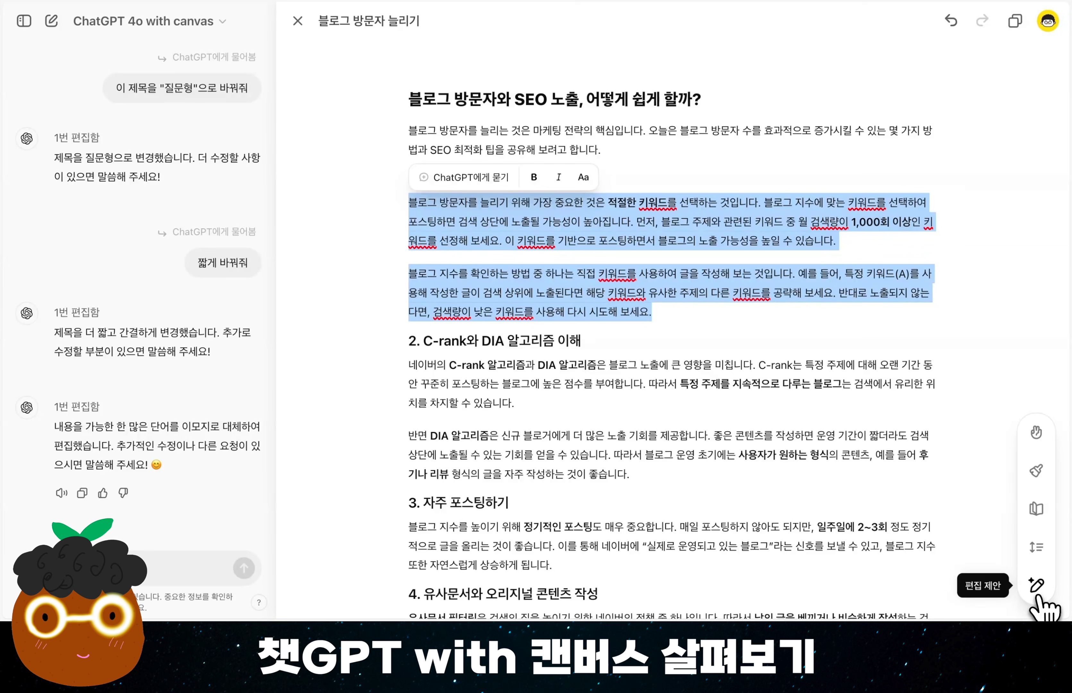
click(1038, 435)
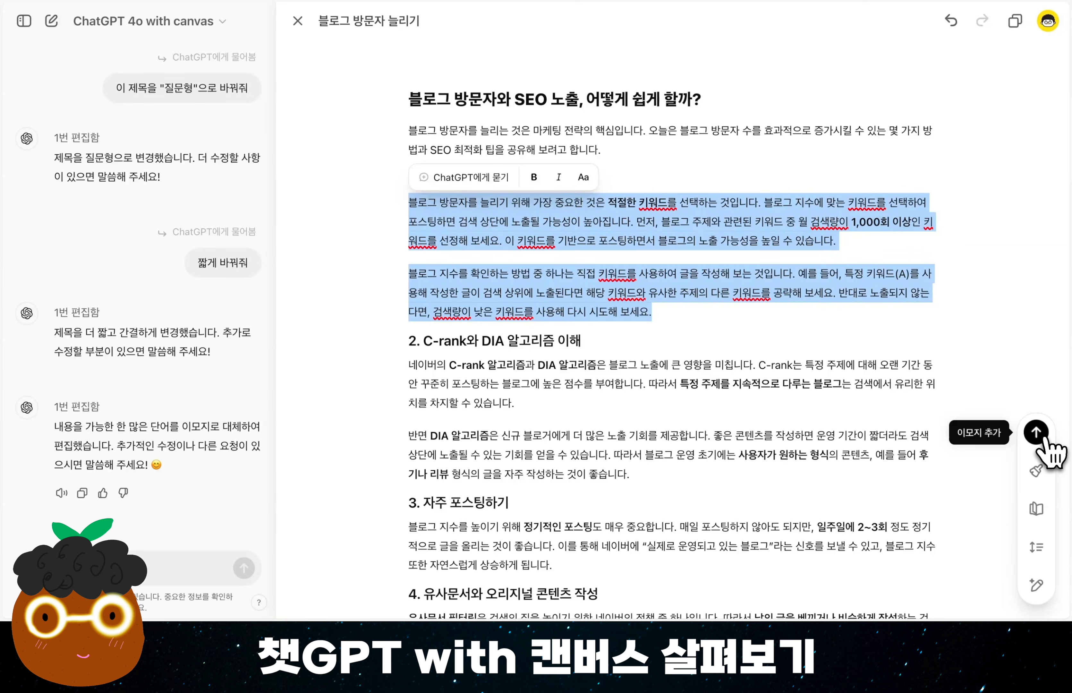
click(1039, 433)
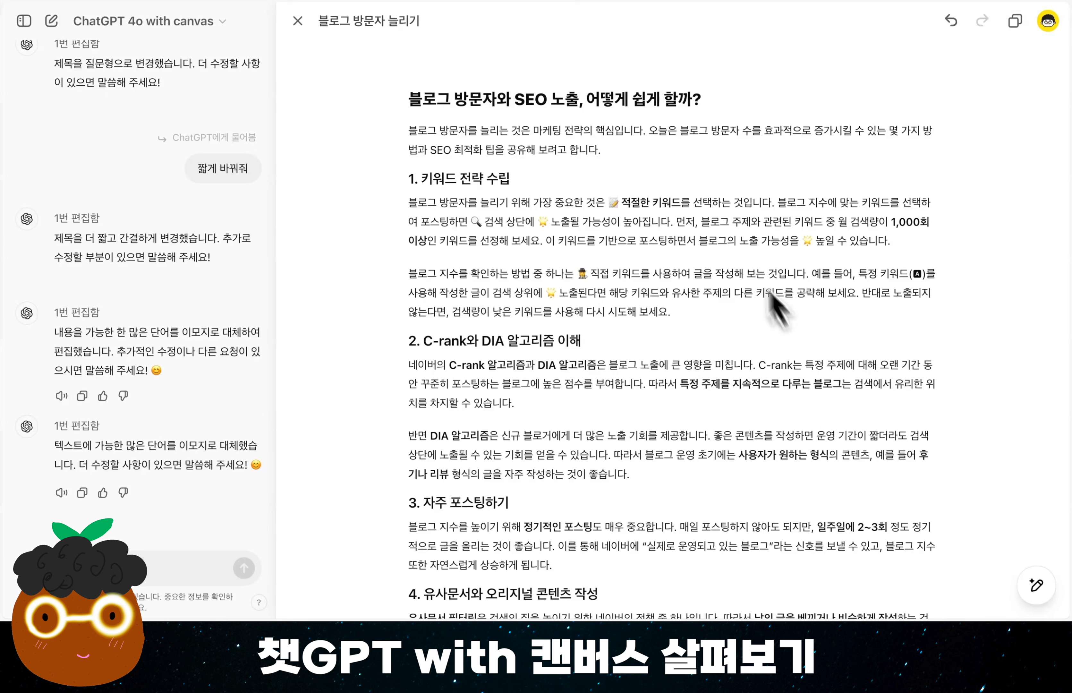
Shorten the whole blog post with the length adjustment (길이 조절) set to "더 짧게".
mouse_move(1041, 584)
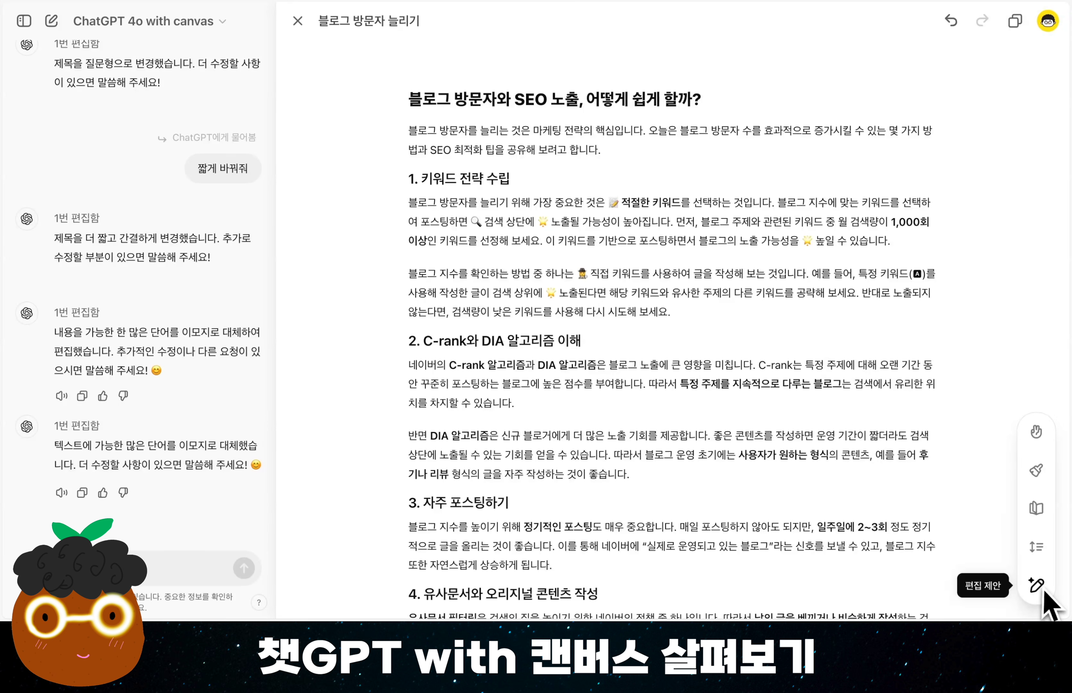
click(1037, 548)
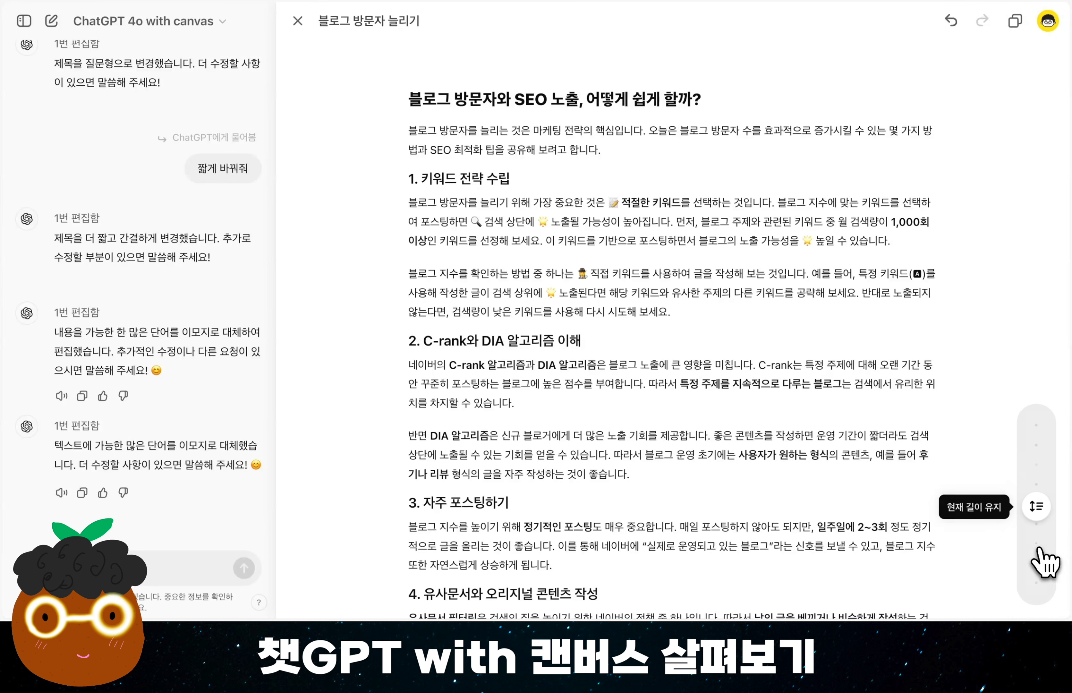
drag(1036, 509, 1034, 561)
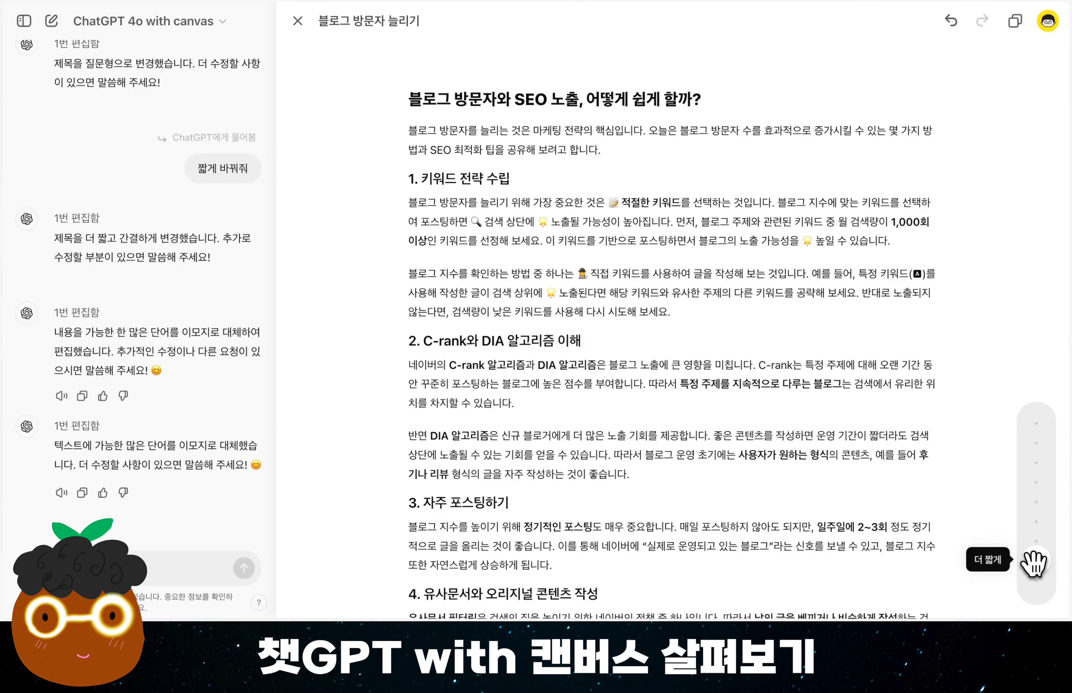
click(1035, 563)
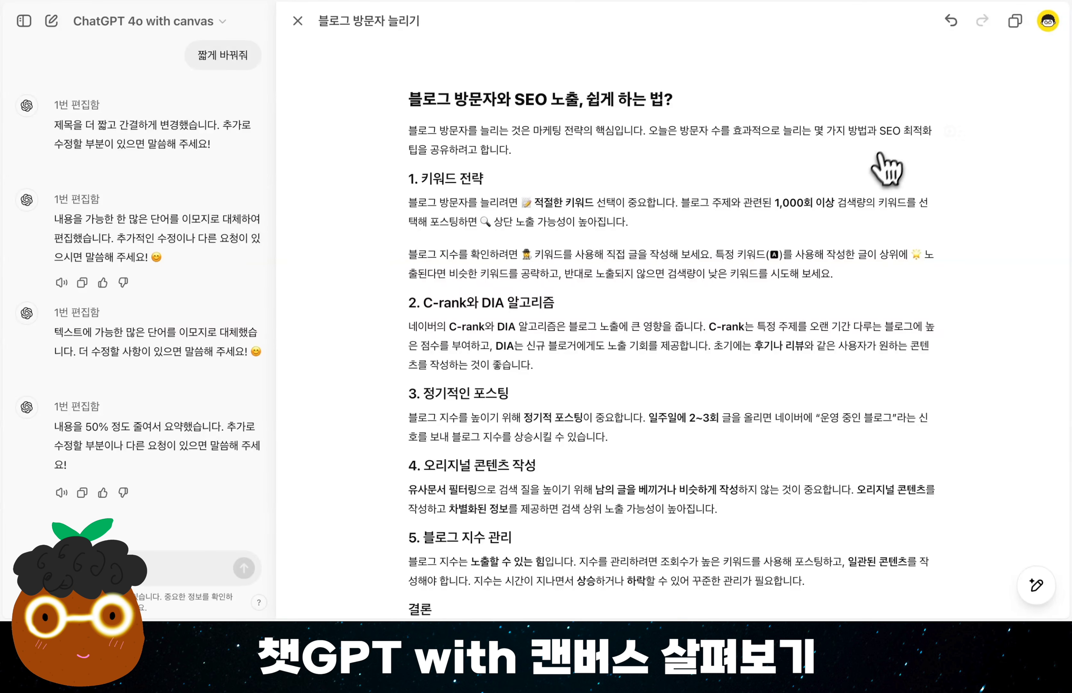
Go back through the canvas versions and restore the one with full-length sections from "2. C-rank와 DIA 알고리즘 이해" onward.
click(953, 22)
click(955, 22)
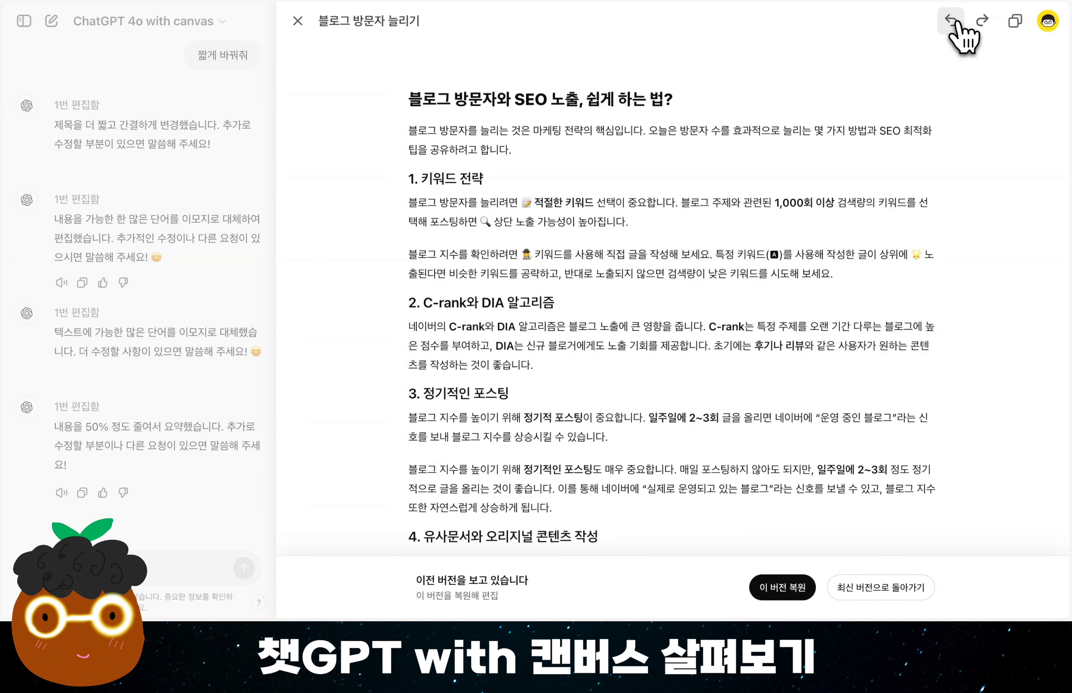
click(956, 24)
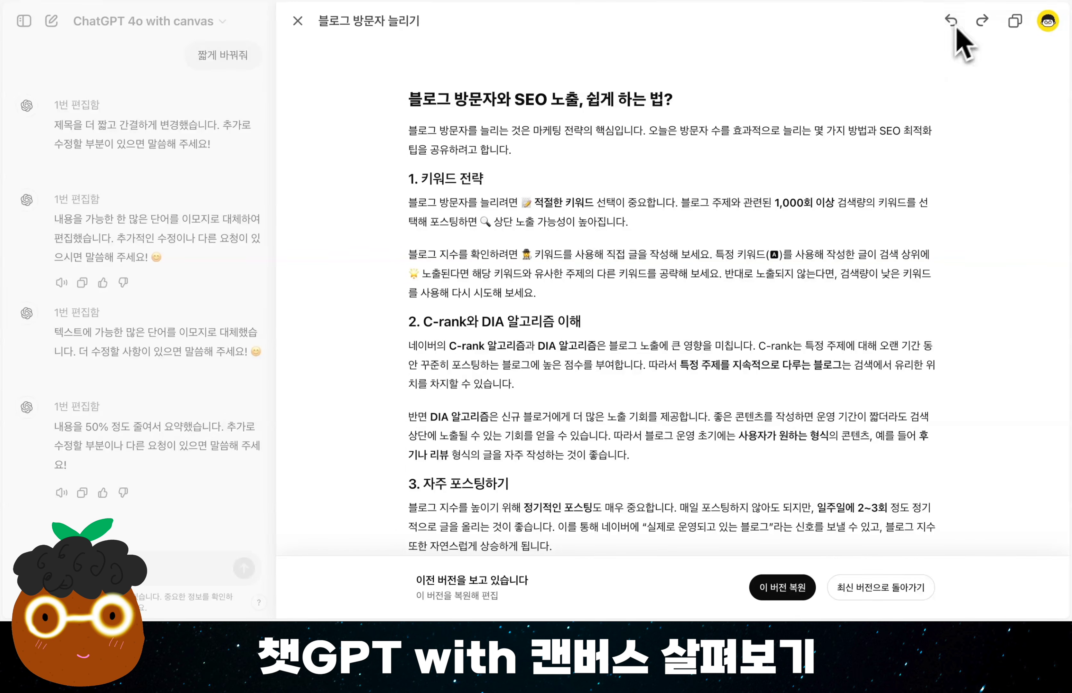
click(796, 591)
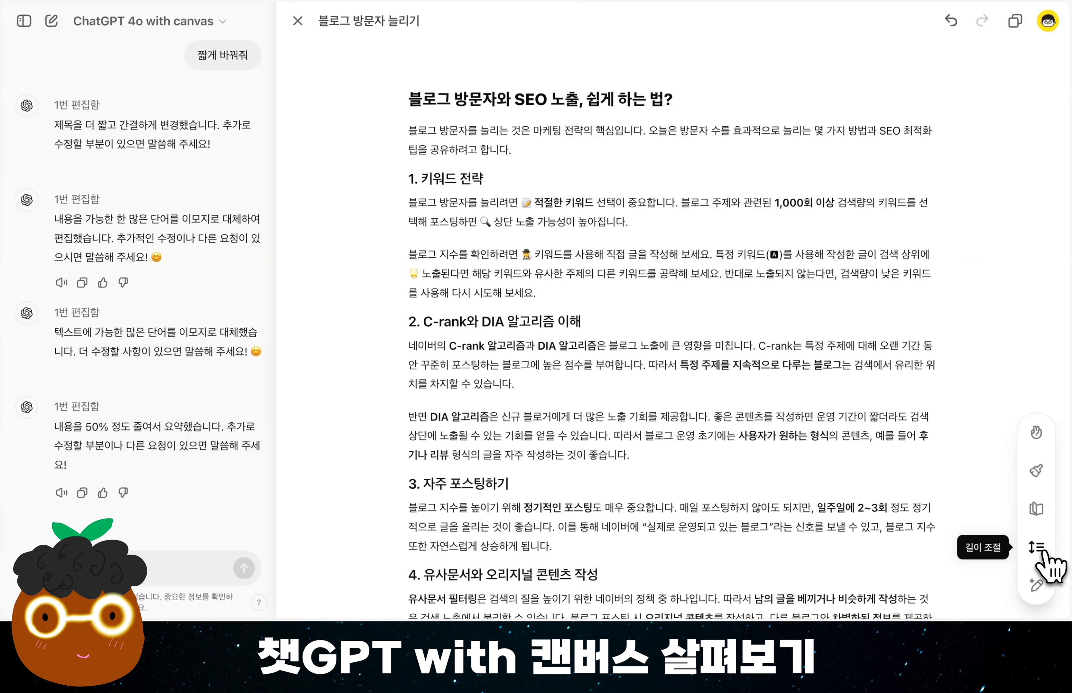
Lengthen only the intro paragraph beneath the title using the length adjustment (길이 조절).
triple_click(522, 144)
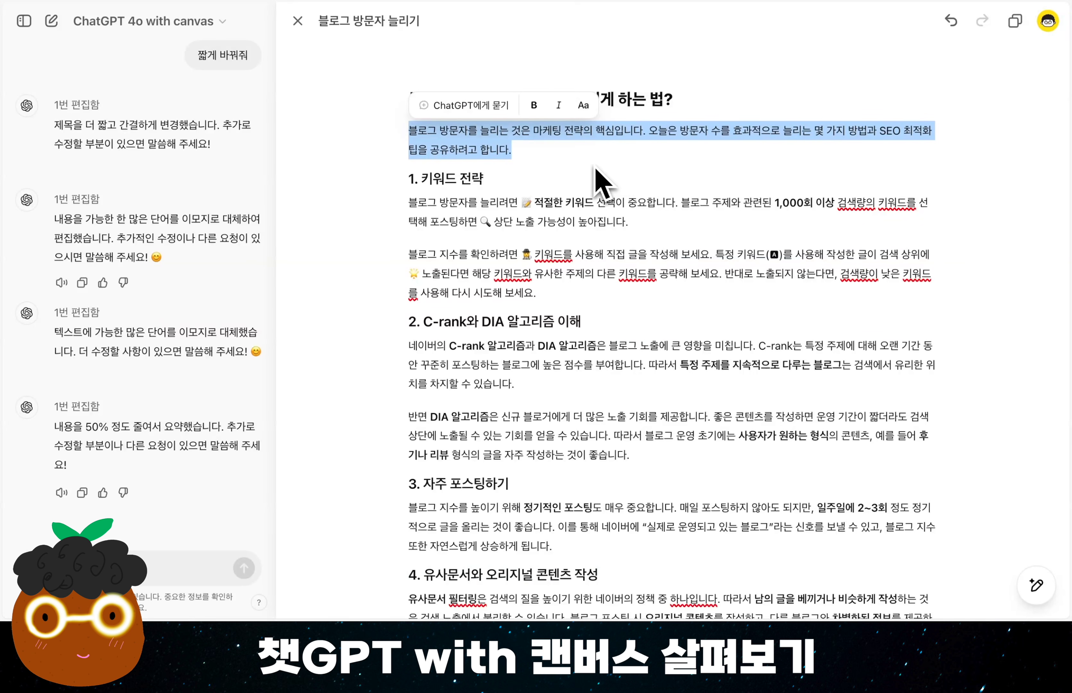
mouse_move(1037, 586)
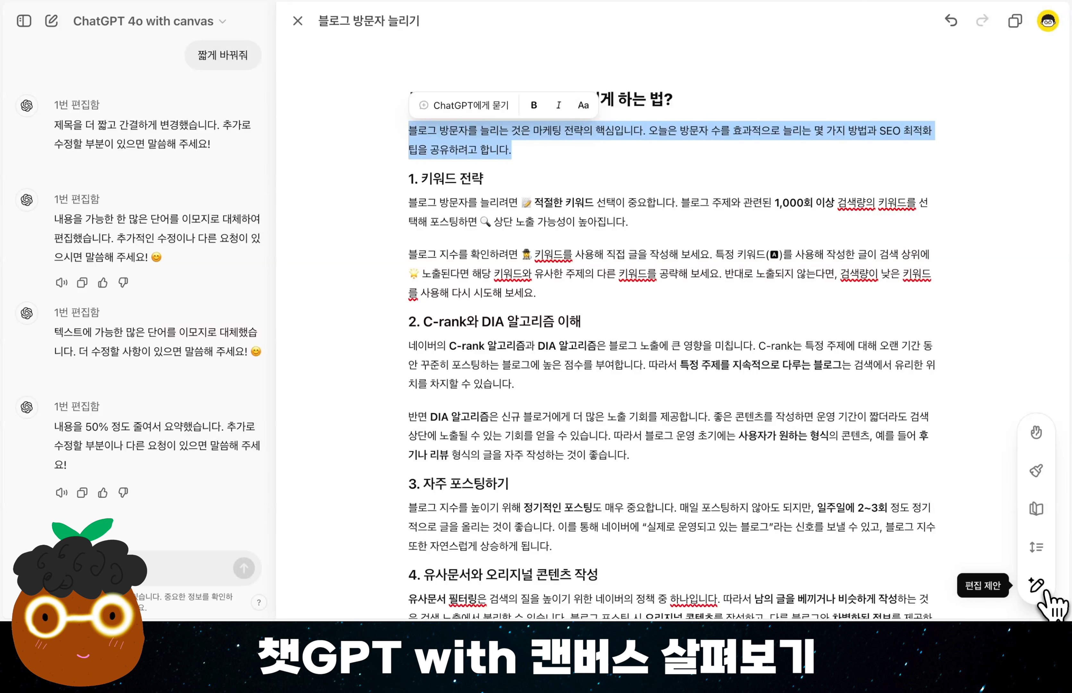
click(1042, 549)
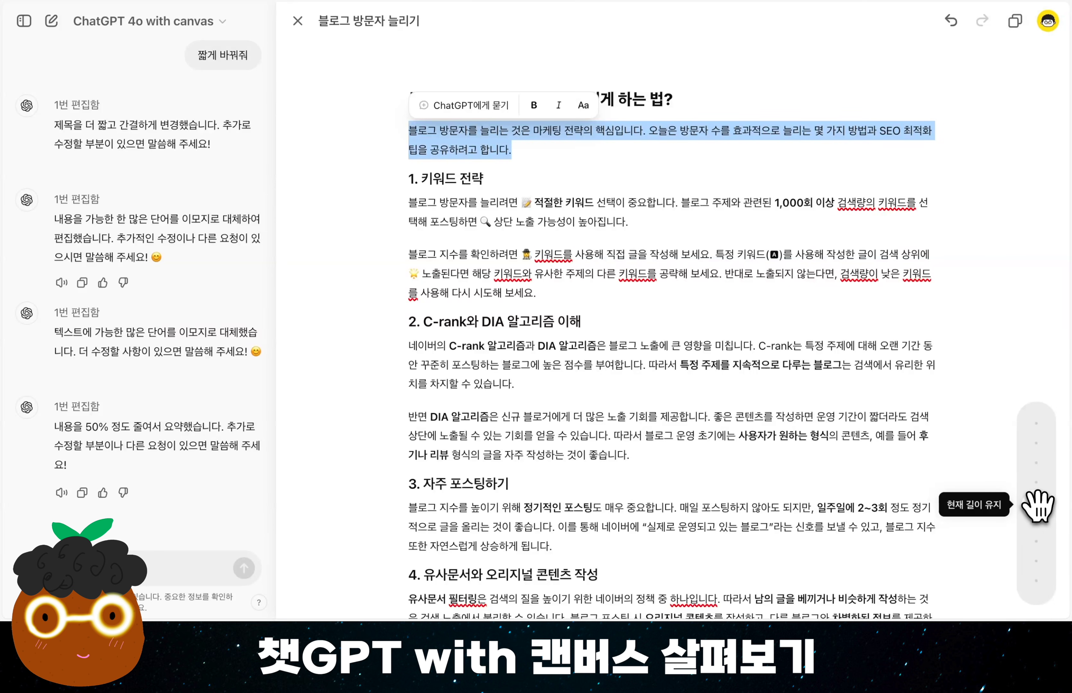
drag(1038, 504, 1039, 447)
click(1037, 441)
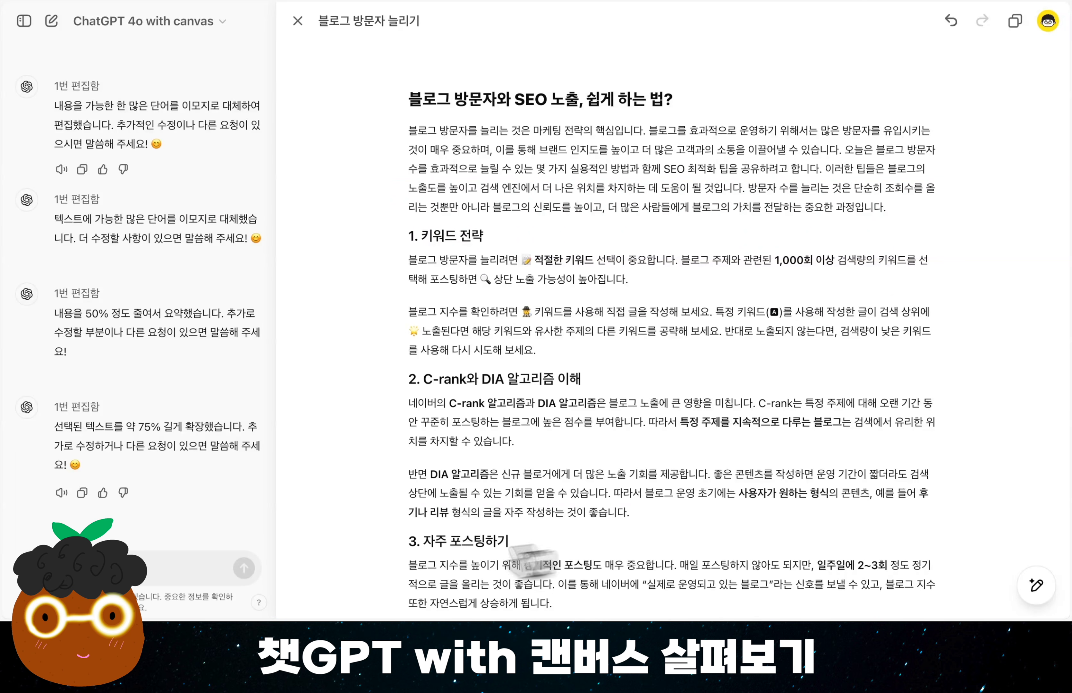
Review ChatGPT's chat replies for how much the post was shortened and the intro paragraph was lengthened.
drag(144, 427, 199, 425)
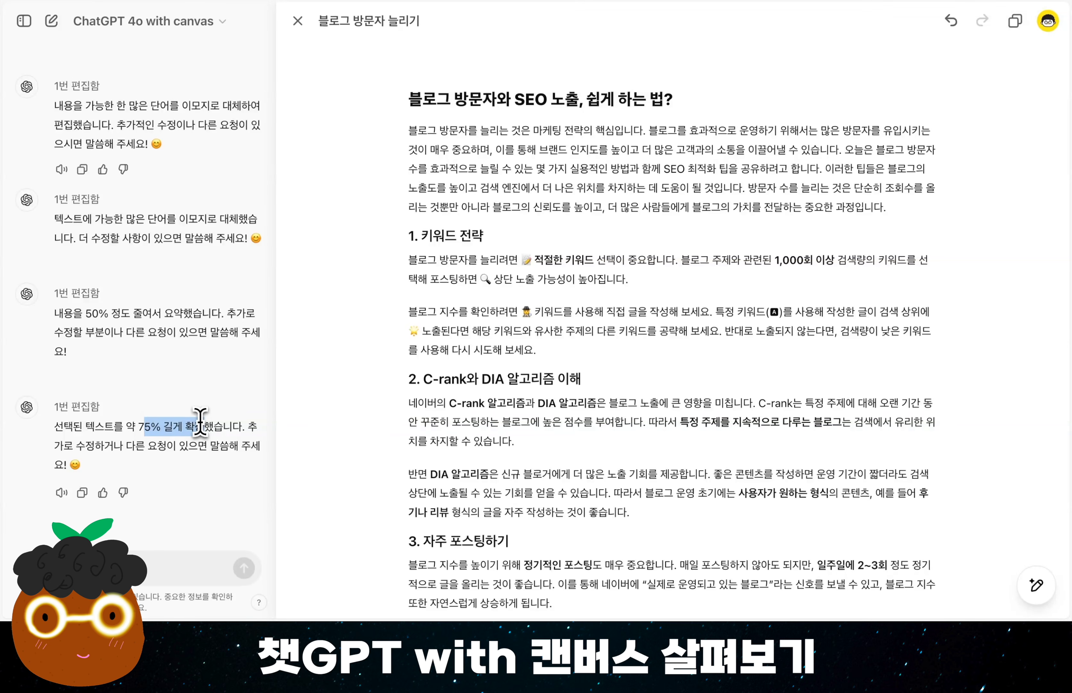
drag(85, 313, 214, 311)
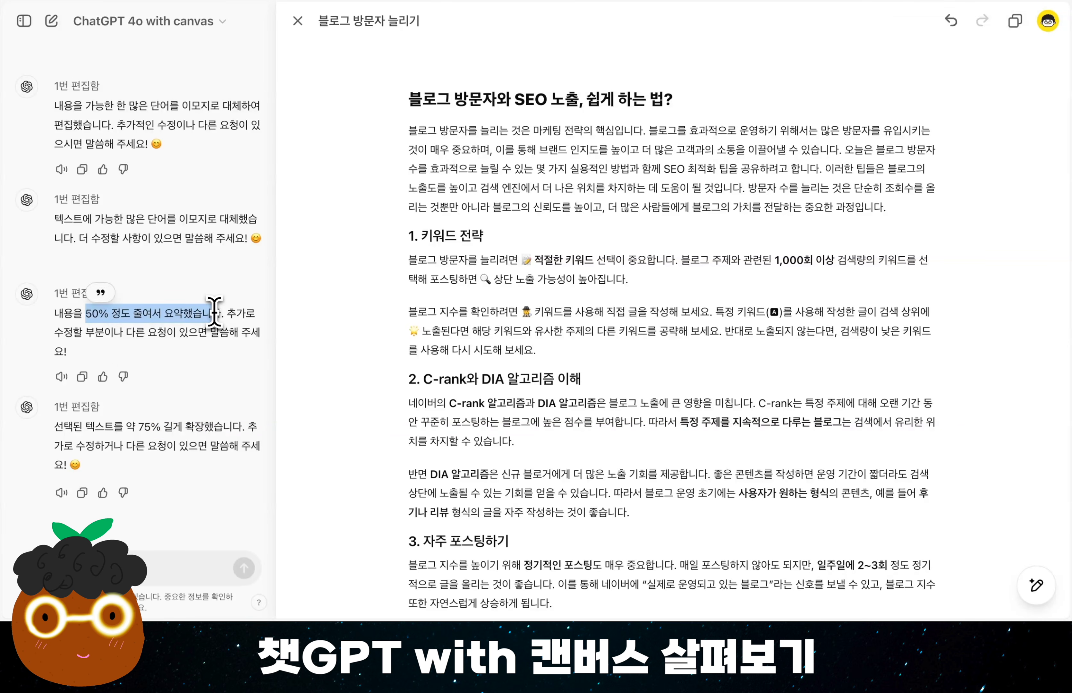
click(218, 312)
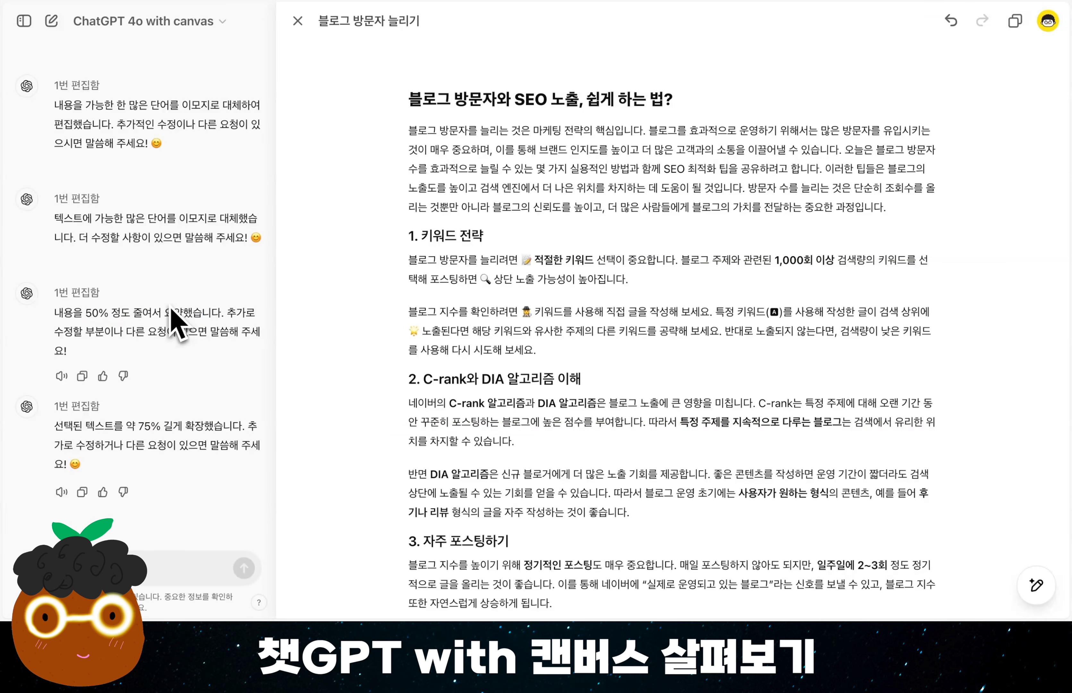
scroll(171, 310, up, 5)
scroll(172, 310, down, 5)
scroll(153, 406, up, 10)
scroll(155, 403, up, 8)
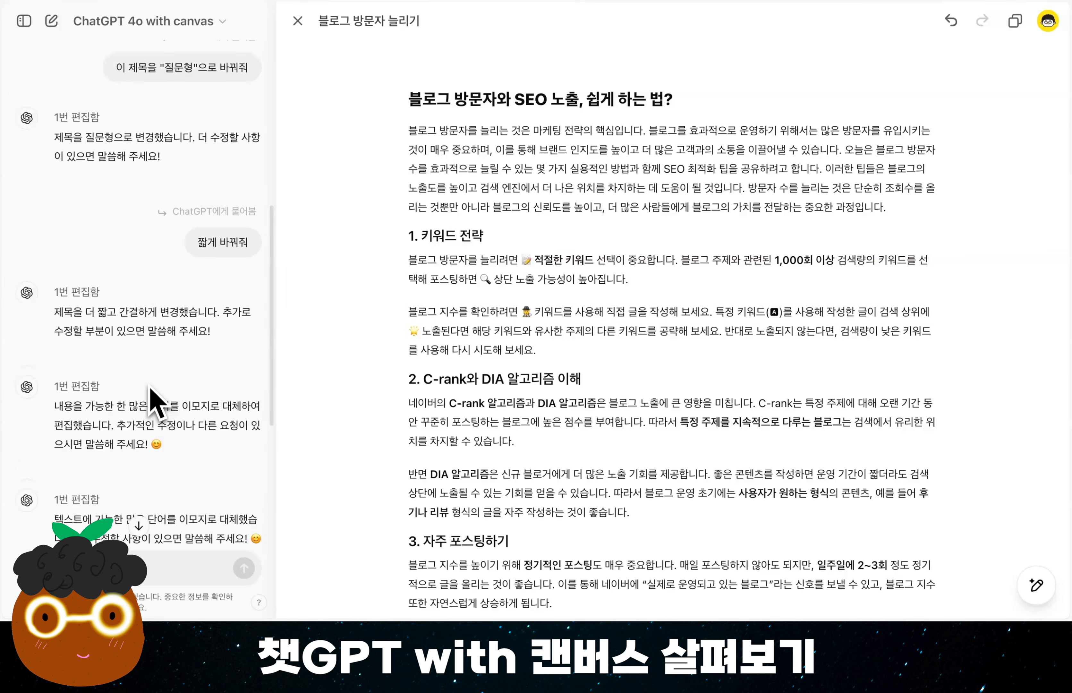
scroll(155, 402, down, 15)
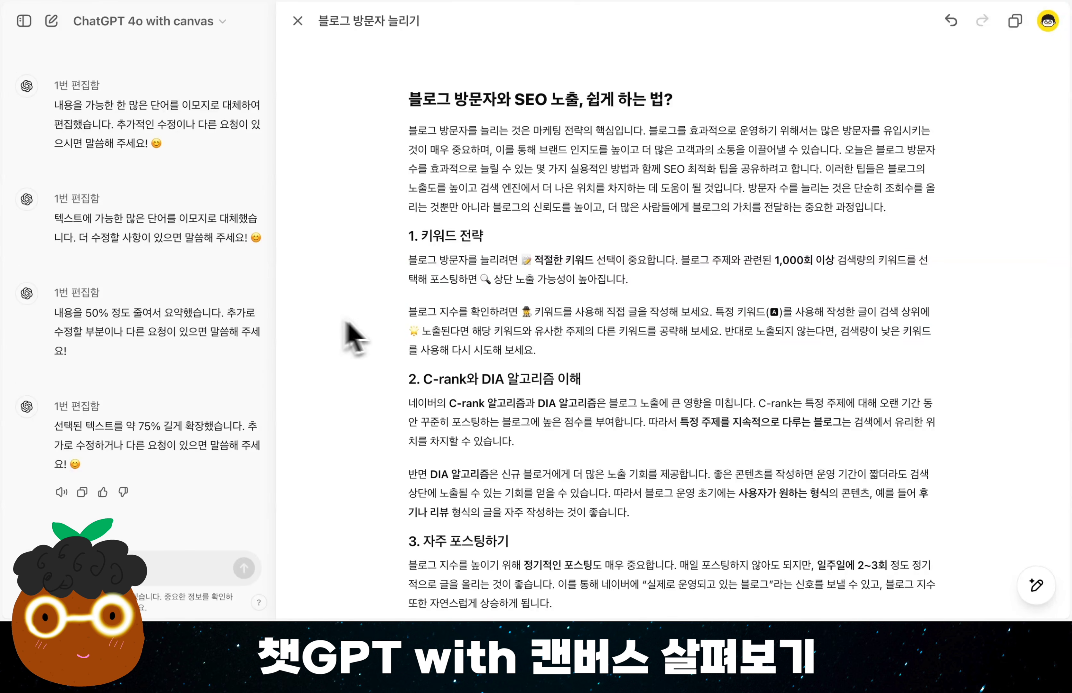
Rewrite the whole post at the kindergarten (유치원생) reading level and read through the rewritten text.
mouse_move(1041, 519)
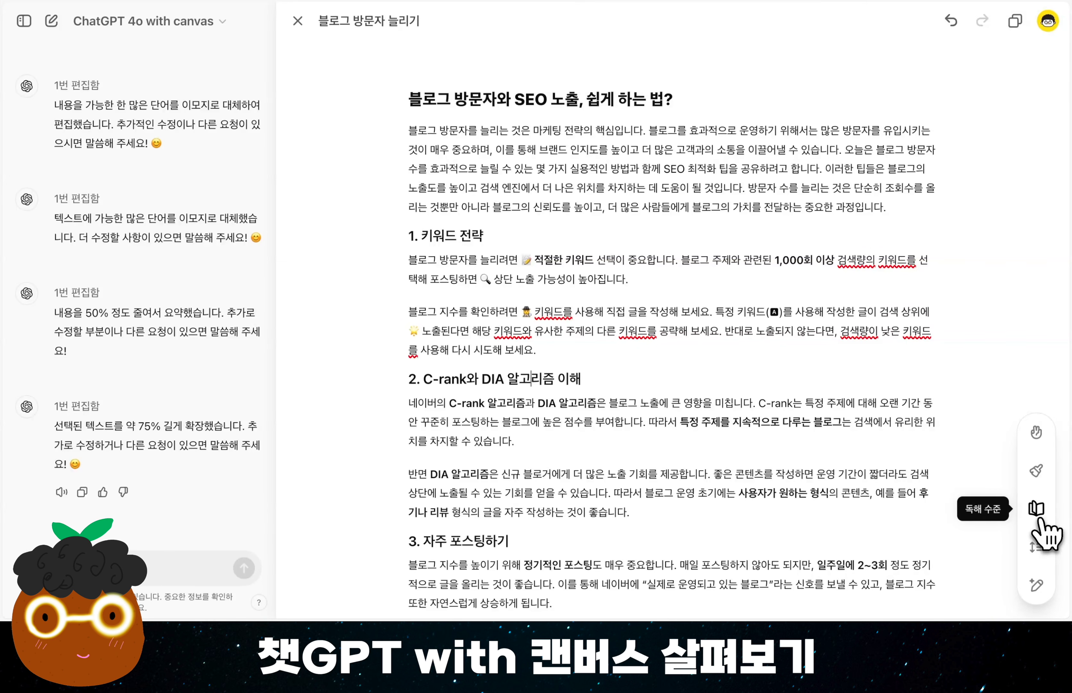
click(1041, 519)
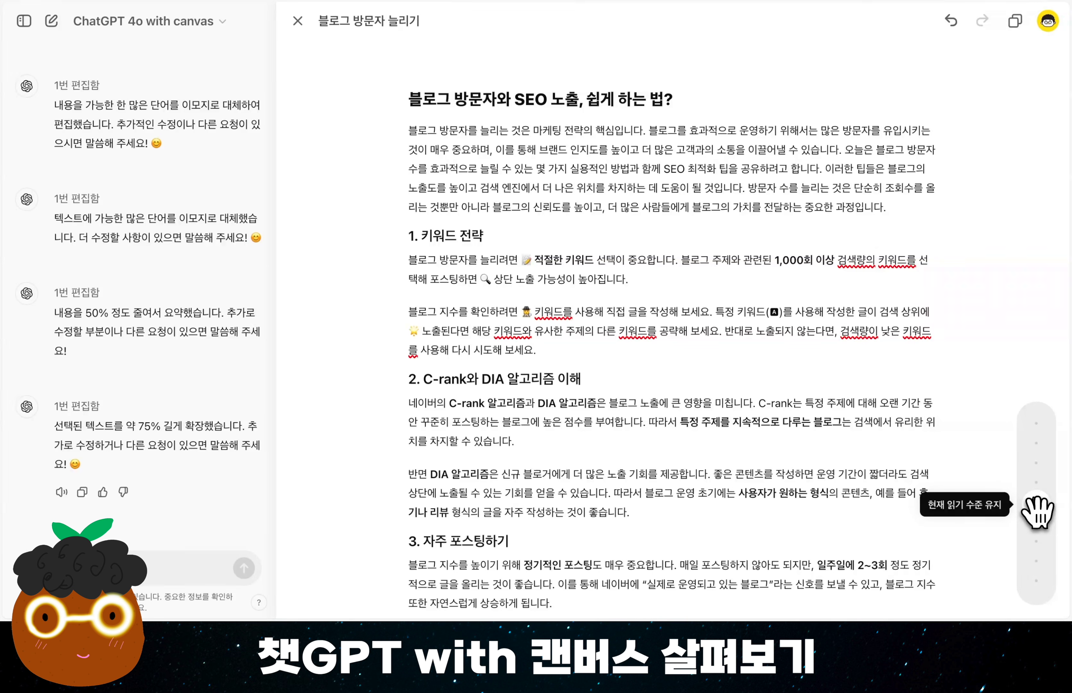
drag(1037, 514, 1035, 589)
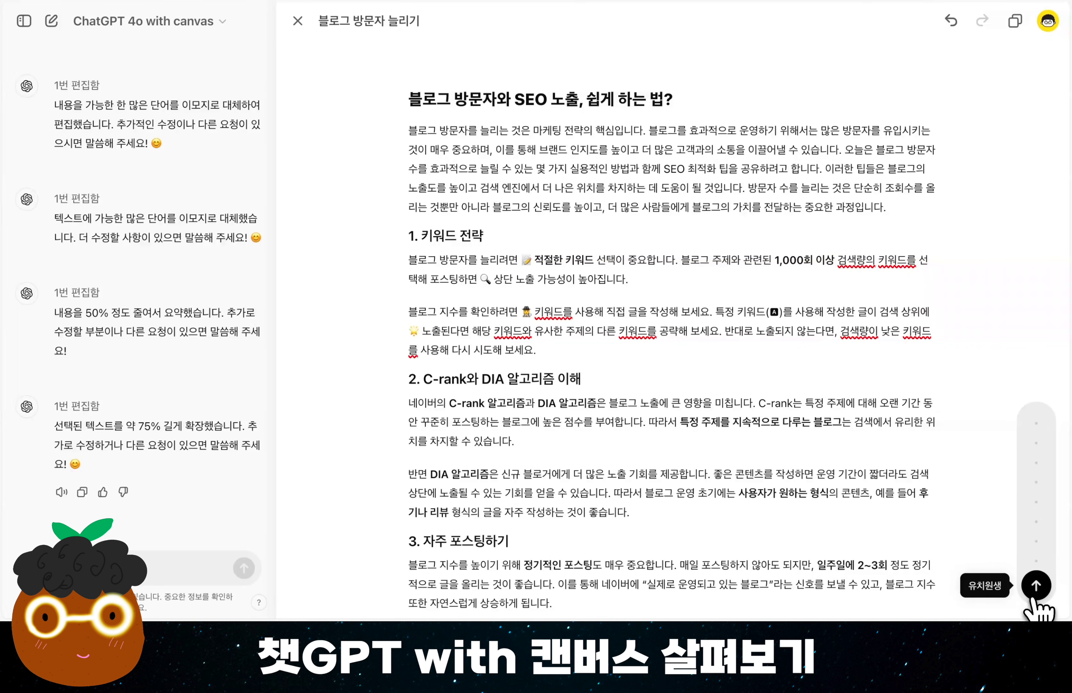
click(1036, 586)
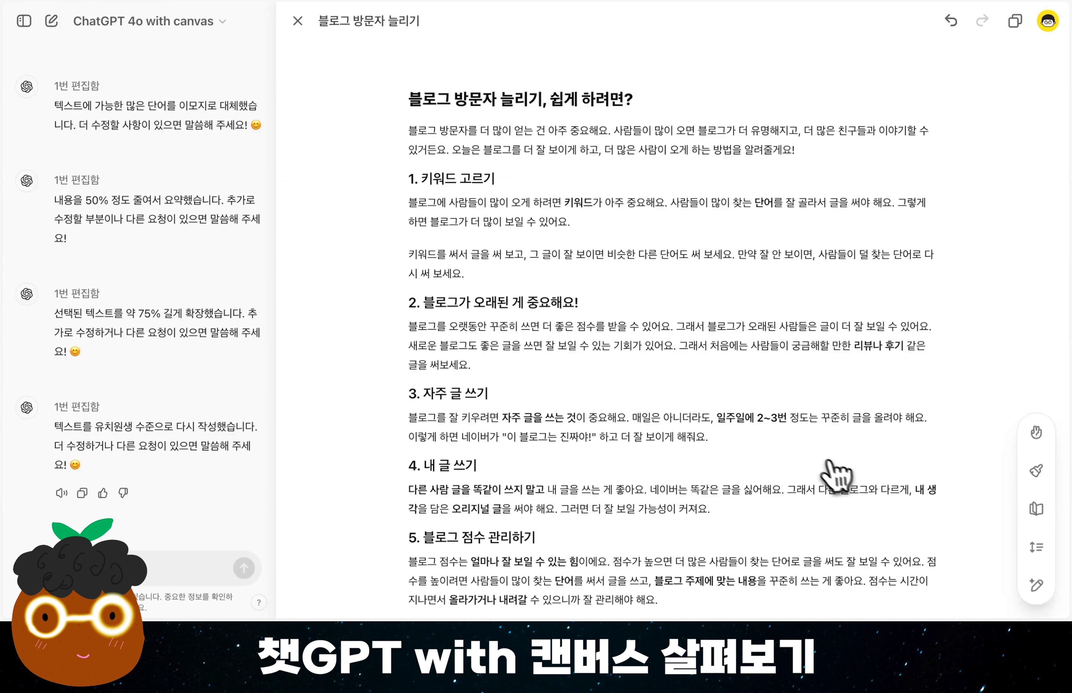
scroll(829, 469, down, 3)
scroll(825, 468, down, 2)
scroll(824, 469, up, 5)
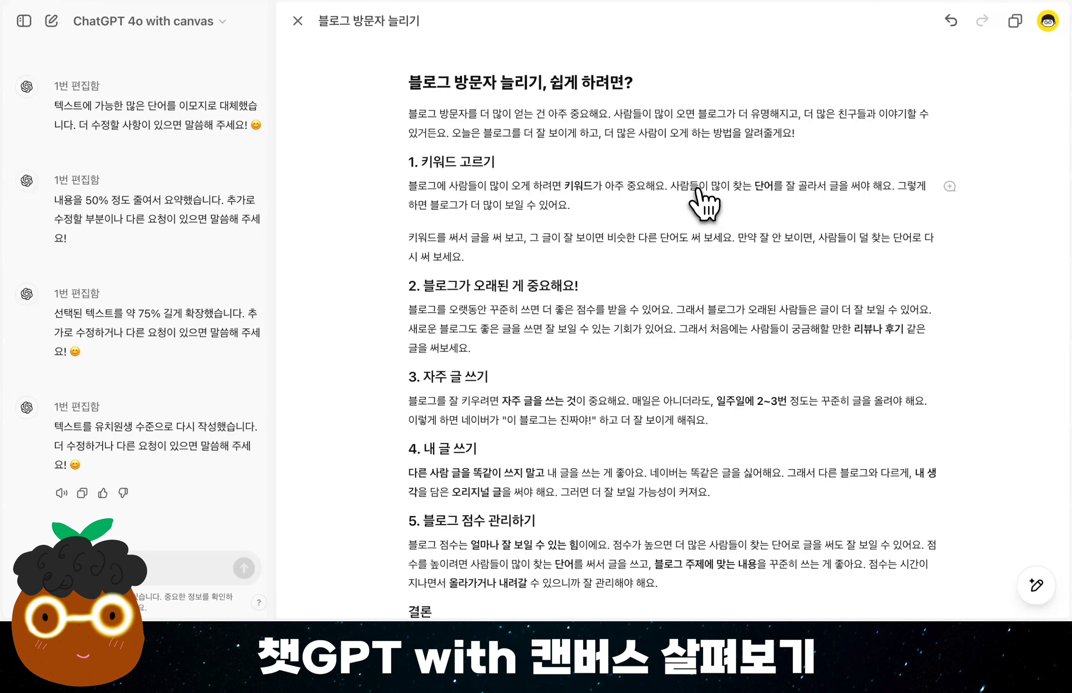
Restore the canvas version from before the kindergarten-level rewrite.
click(666, 294)
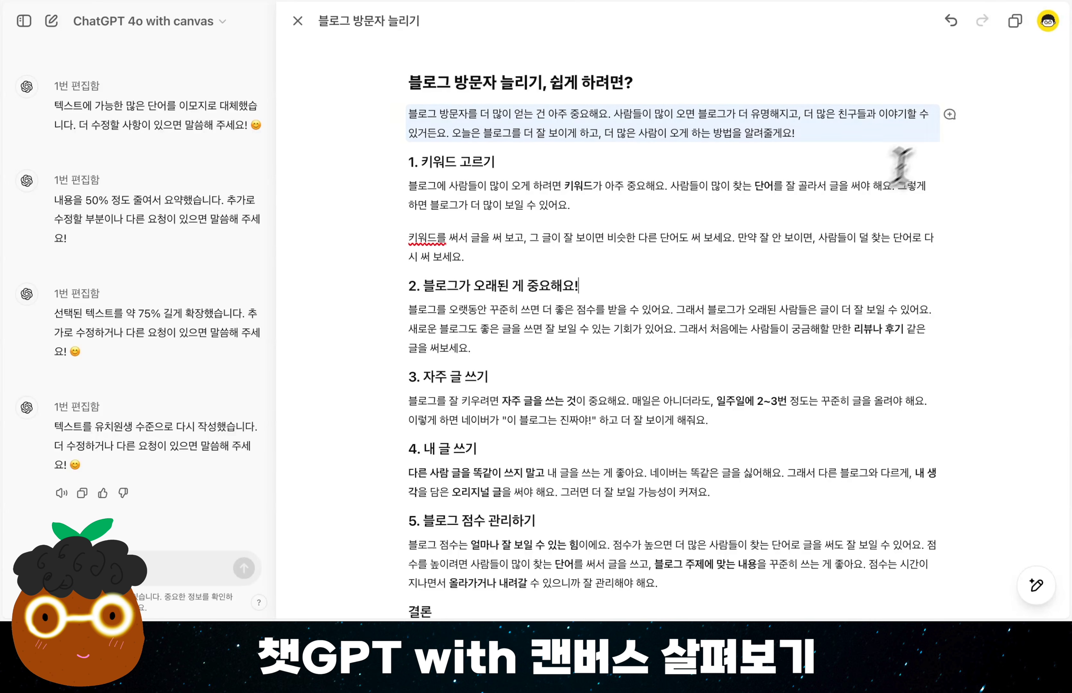
click(951, 20)
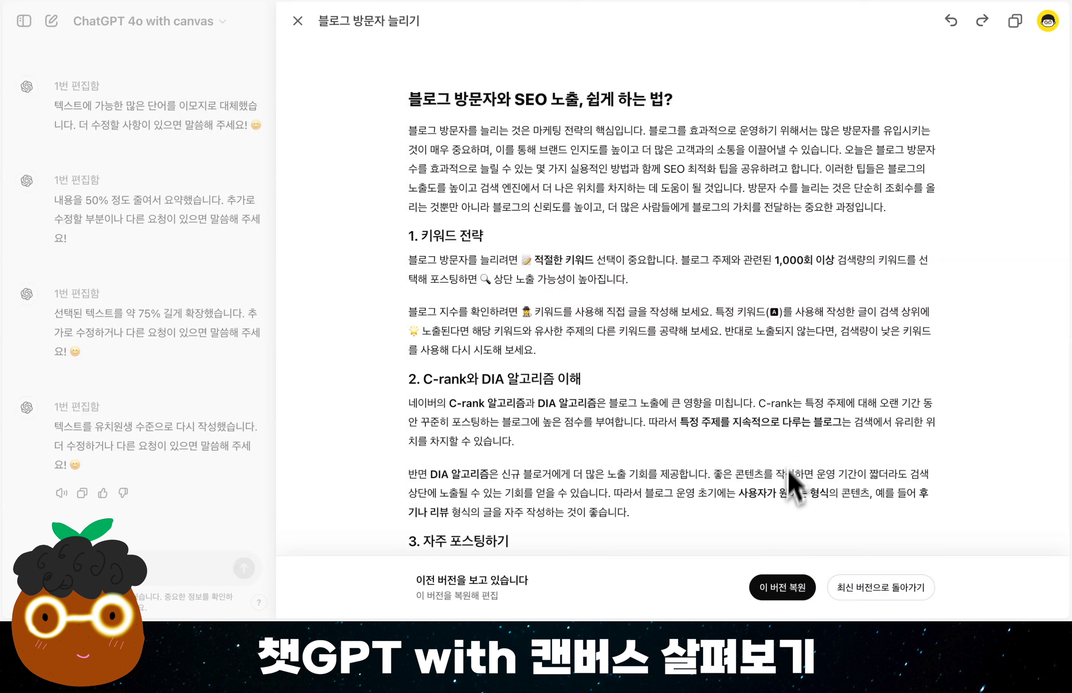
click(789, 595)
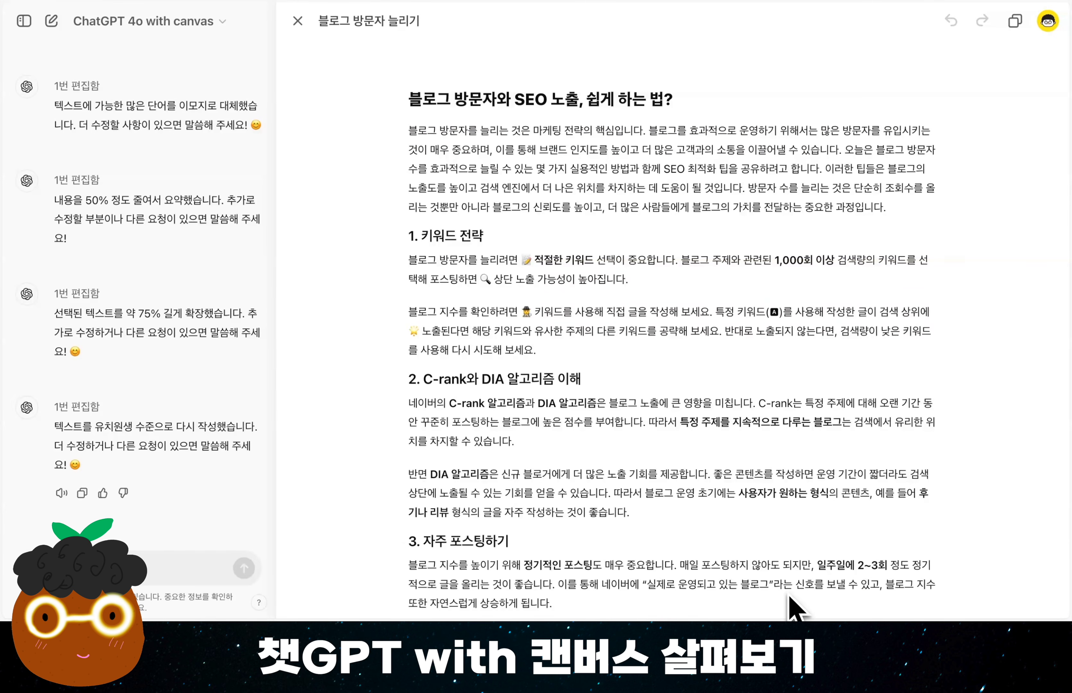
Request edit suggestions (편집 제안) for the whole post and look through the comments ChatGPT adds.
mouse_move(1036, 585)
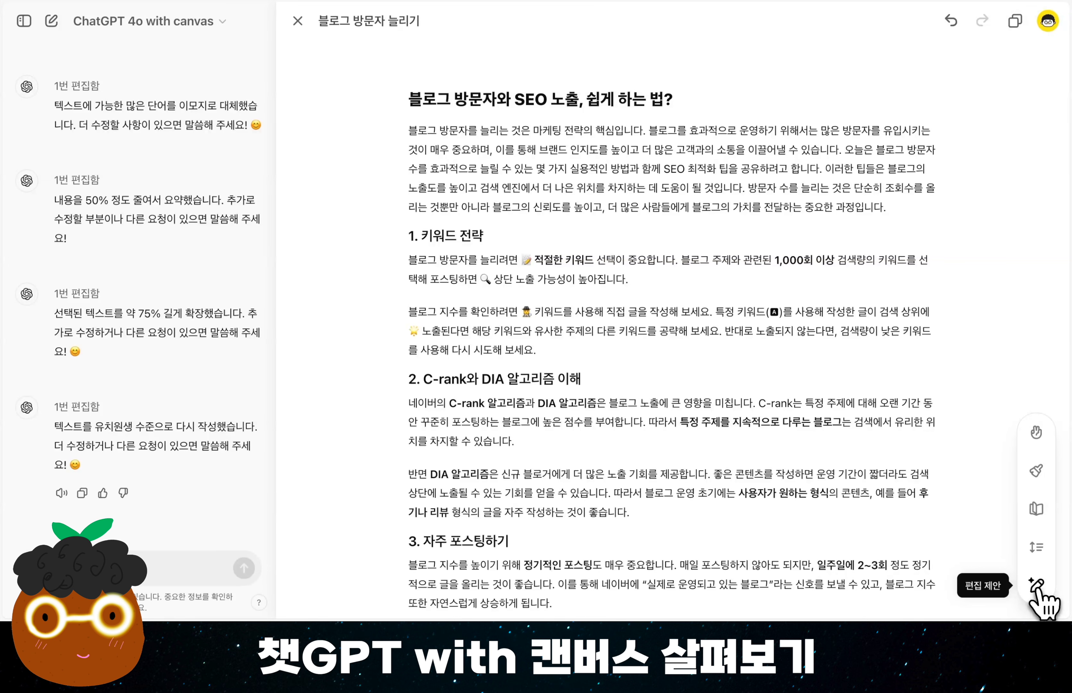
click(1036, 585)
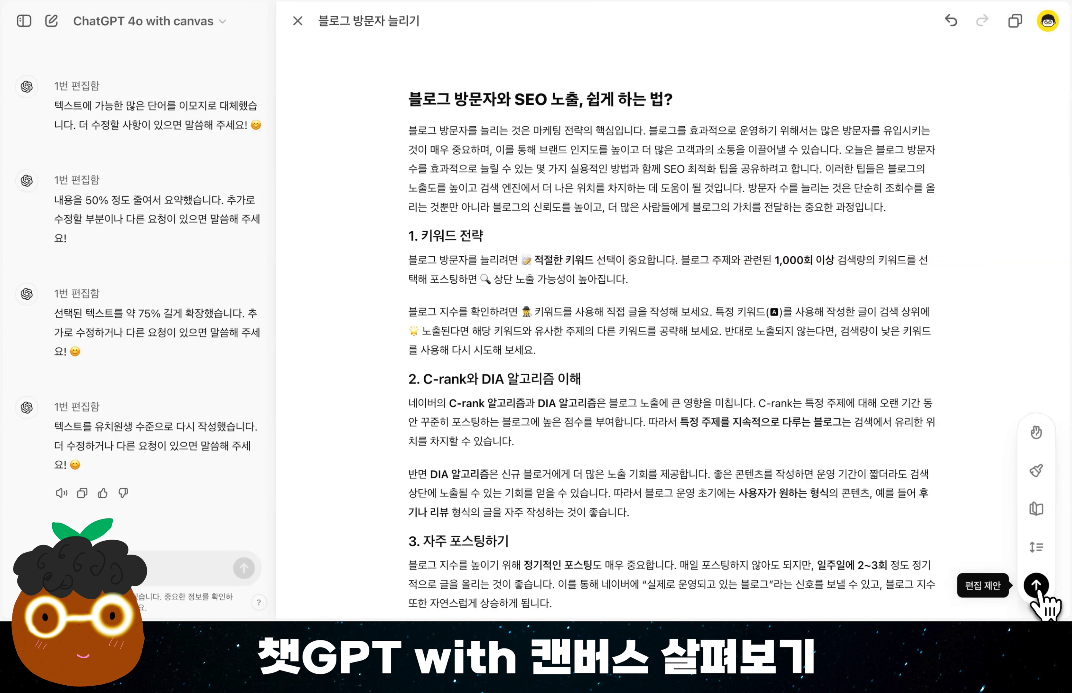
click(1037, 585)
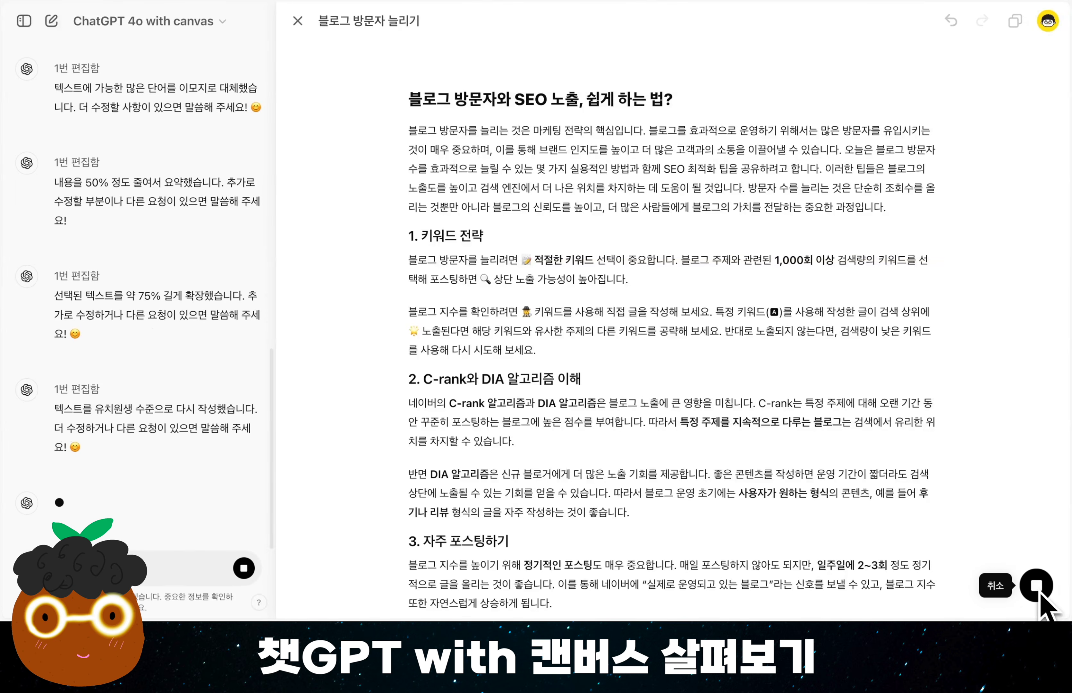
scroll(879, 344, down, 3)
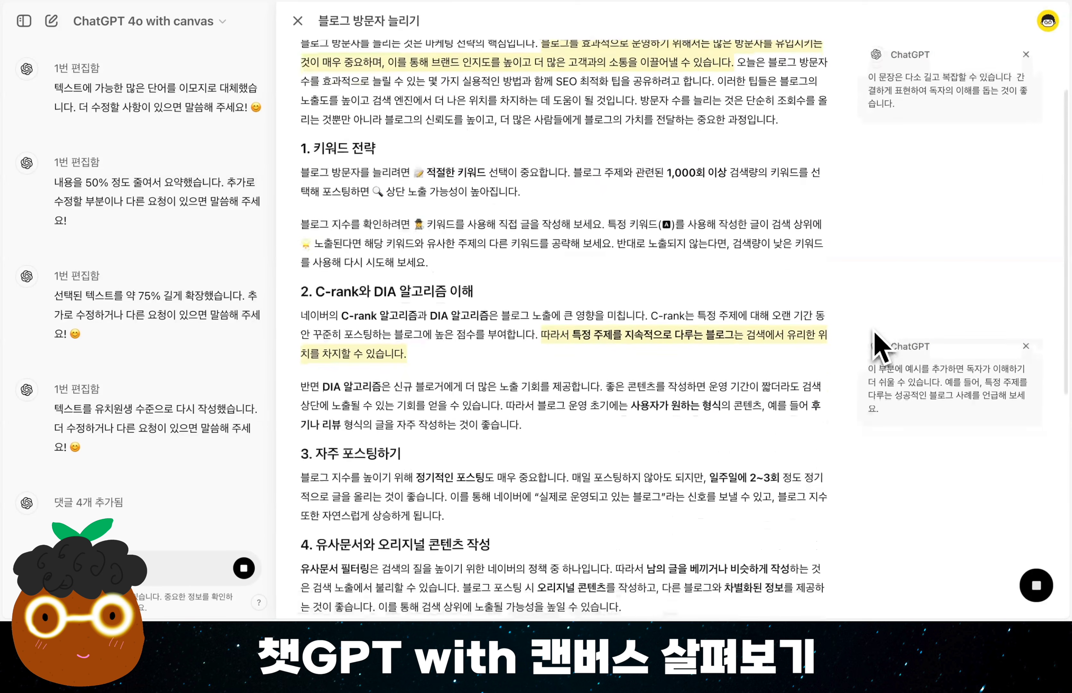
scroll(879, 345, down, 10)
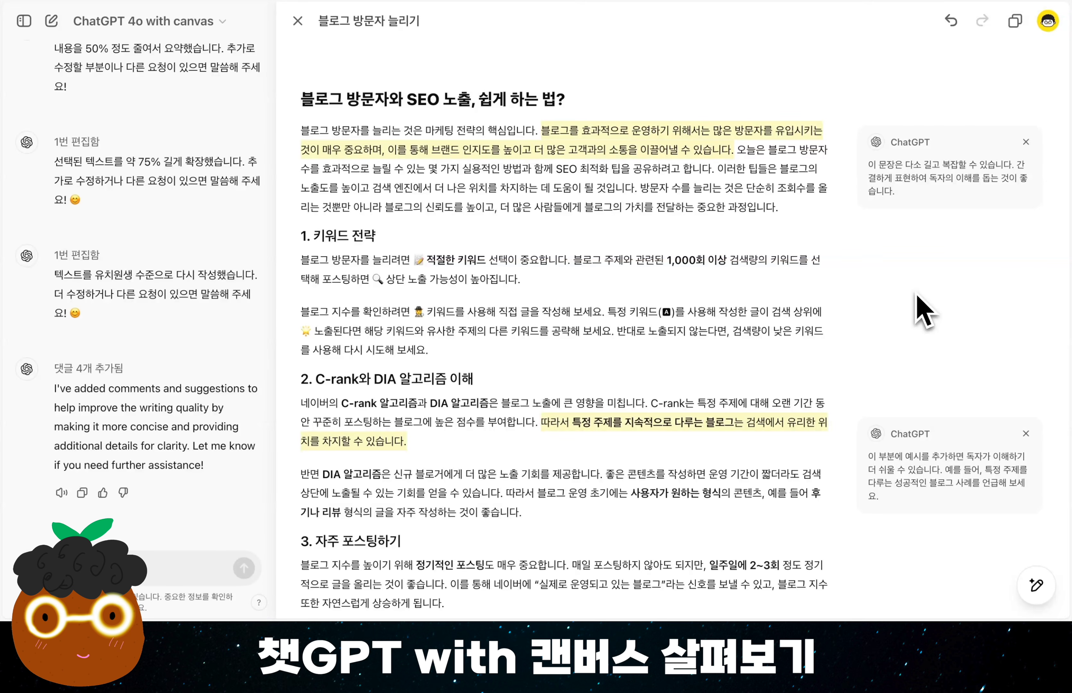
scroll(795, 378, down, 3)
scroll(795, 379, down, 10)
scroll(630, 167, up, 14)
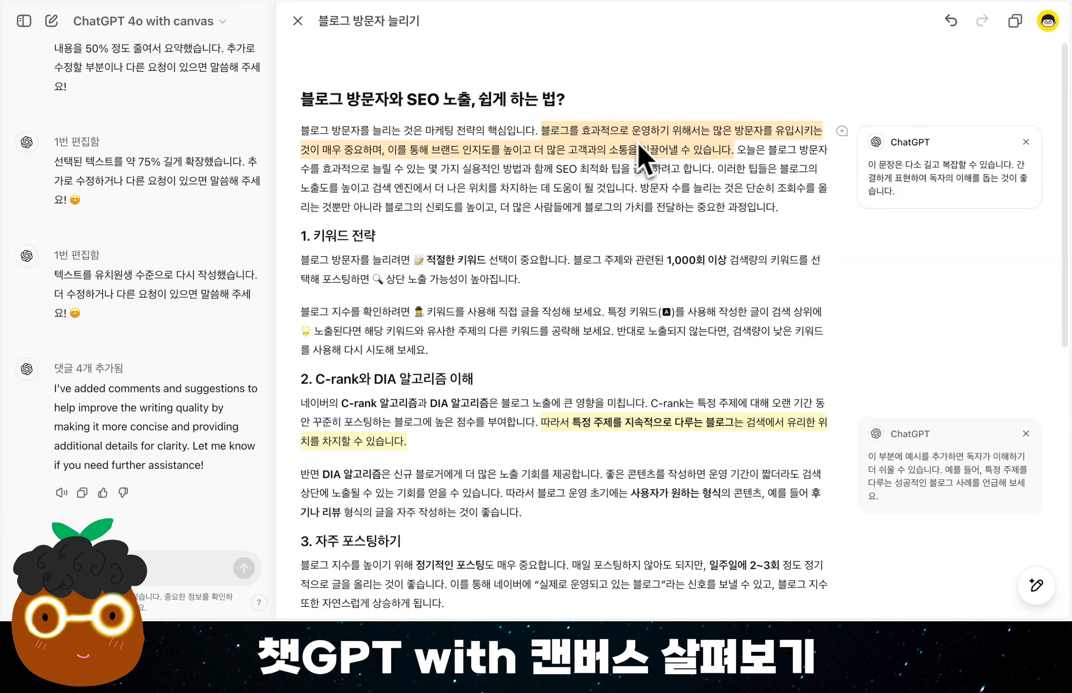
Apply ChatGPT's four edit comments on the intro, the C-rank/DIA section, section 5 and the conclusion.
mouse_move(936, 175)
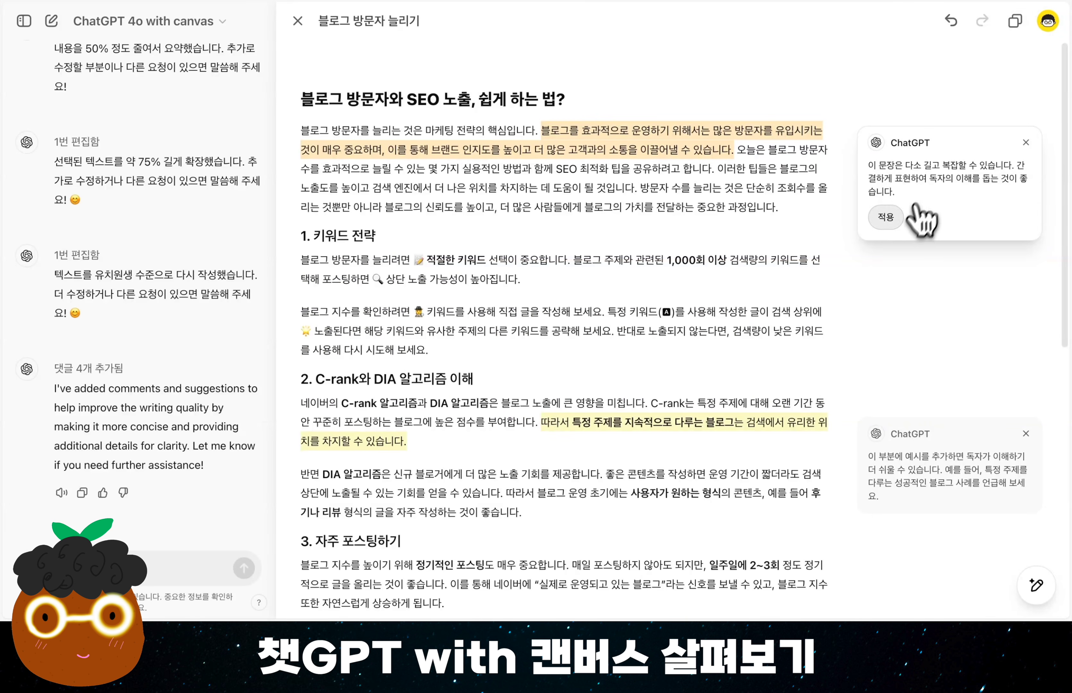
click(892, 222)
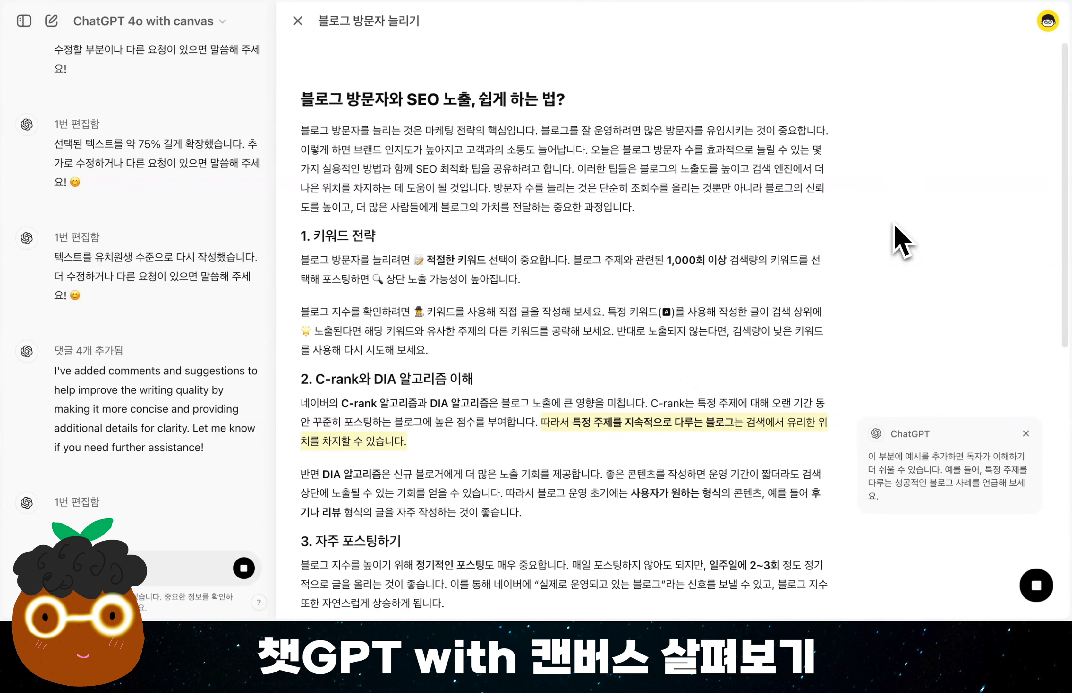
mouse_move(911, 483)
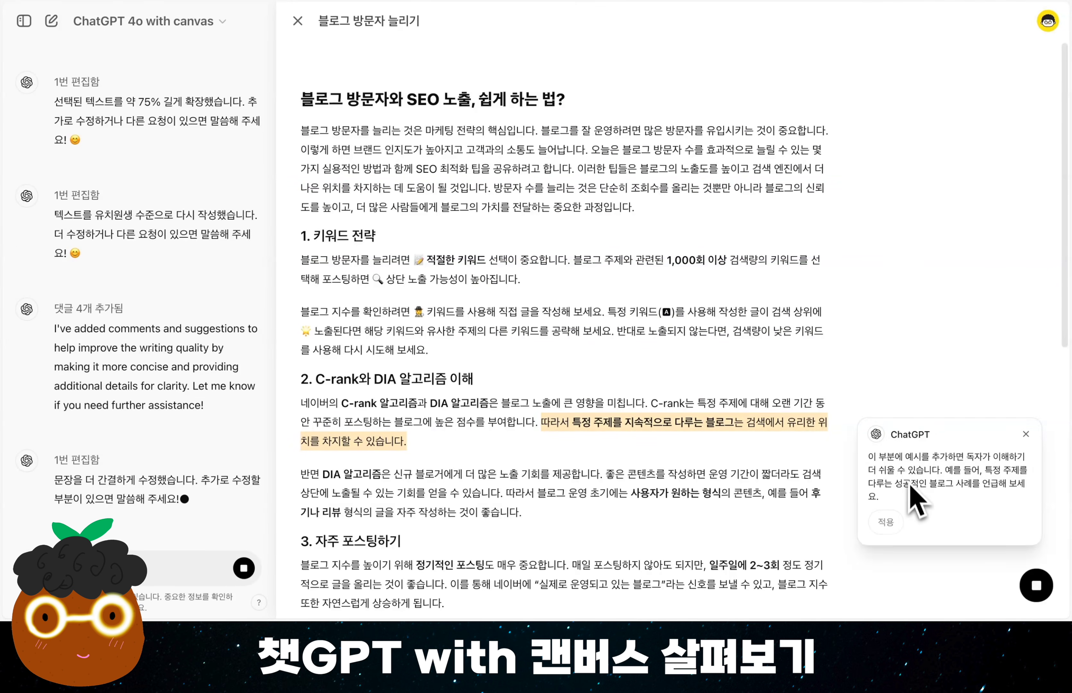
click(886, 522)
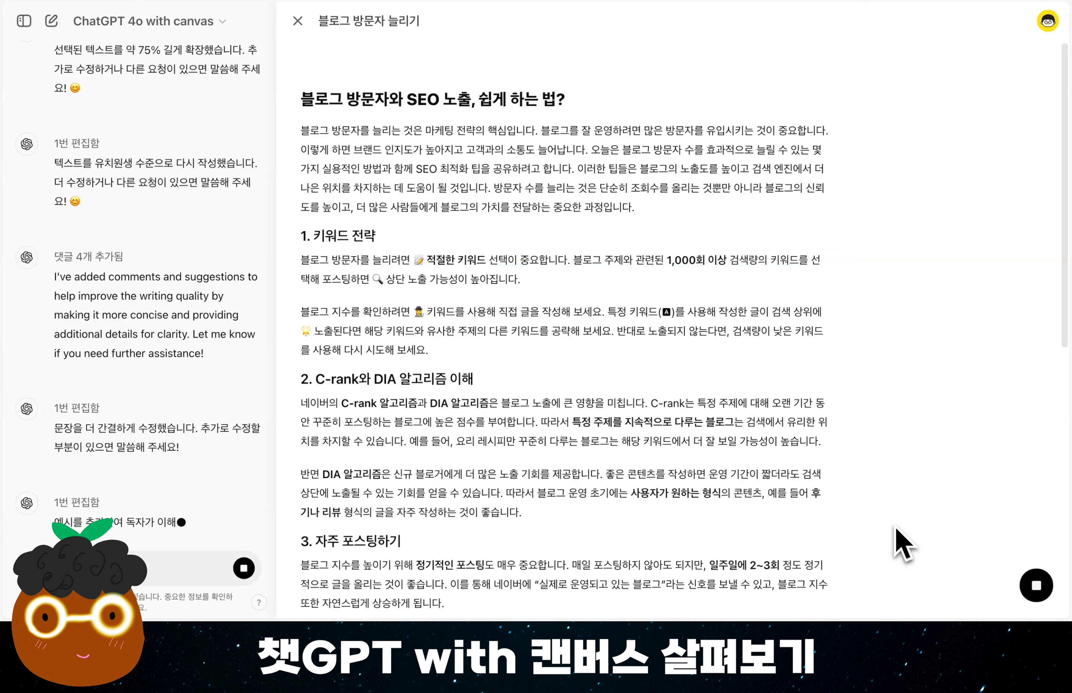
mouse_move(914, 471)
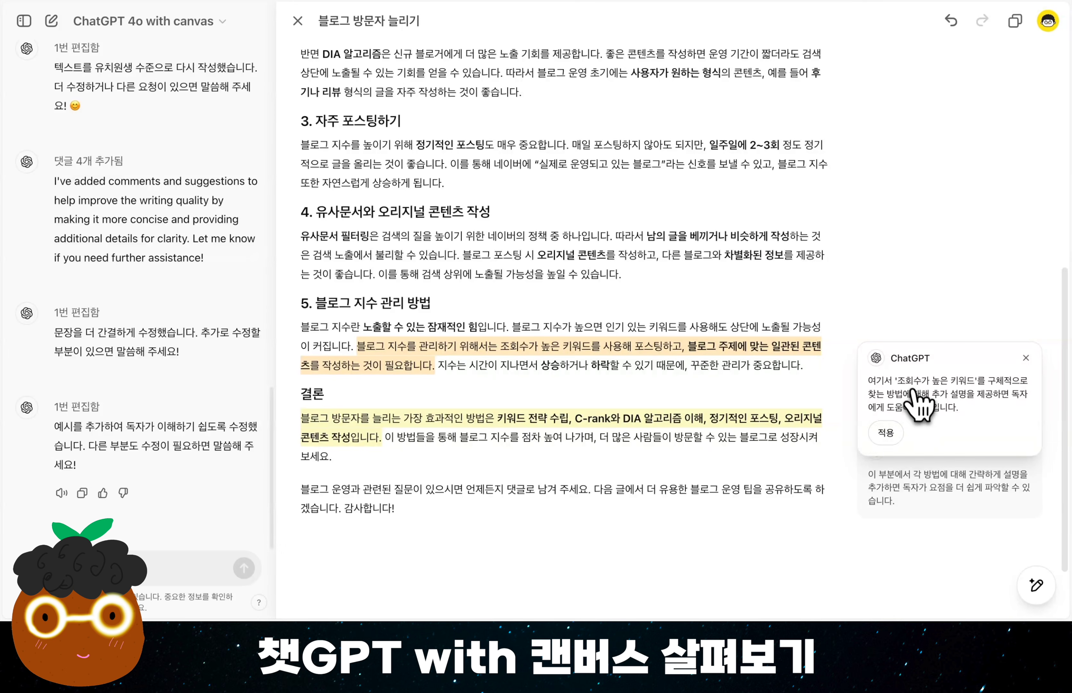
click(890, 433)
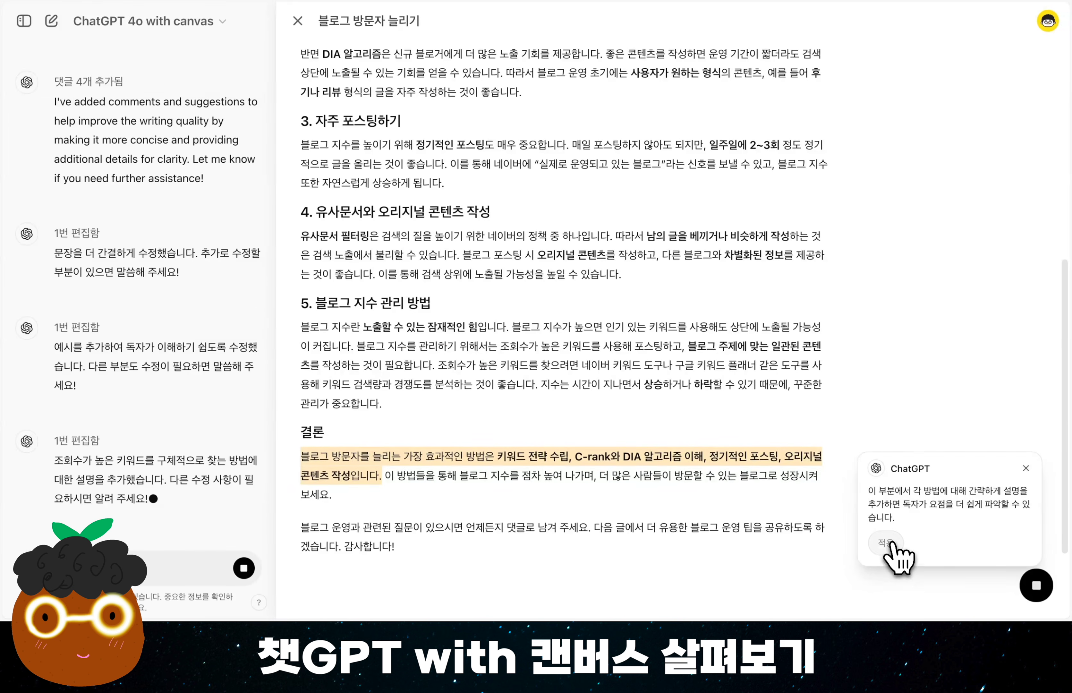
click(887, 543)
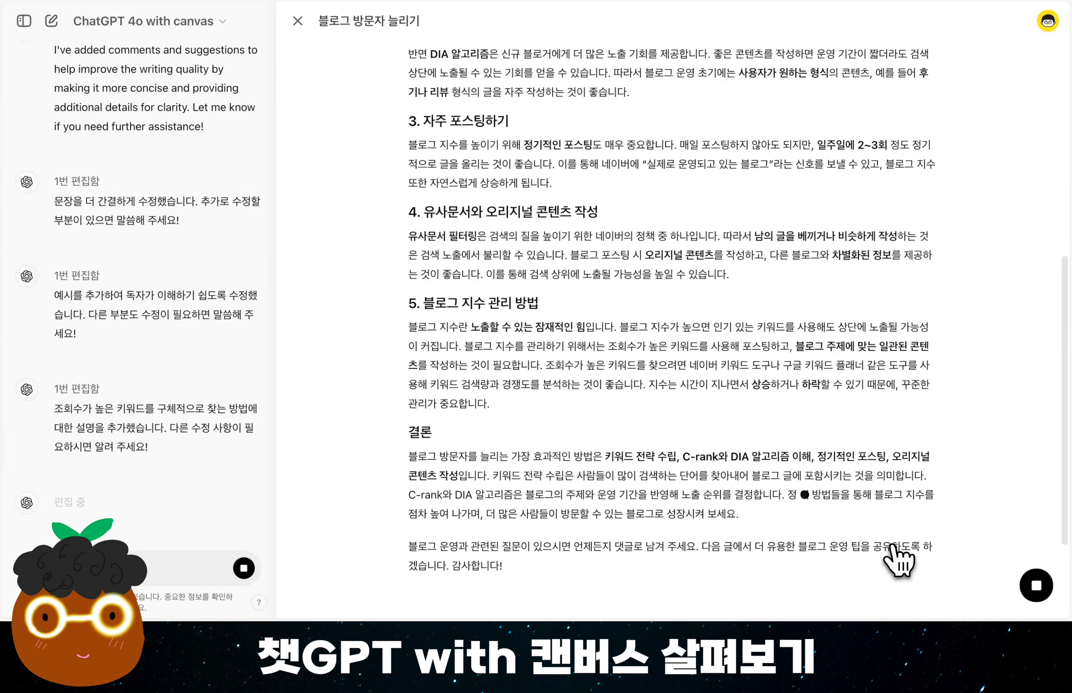
scroll(809, 335, down, 2)
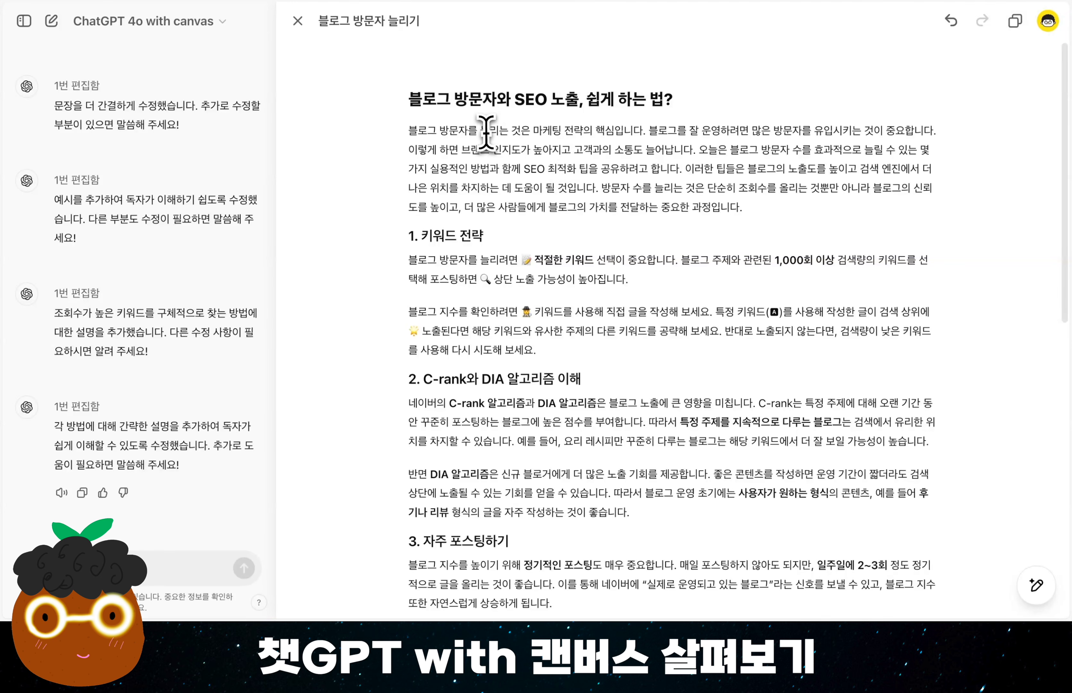
Add the greeting line "안녕하세요, 감자나라ai 입니다." as its own paragraph above the intro paragraph.
click(411, 133)
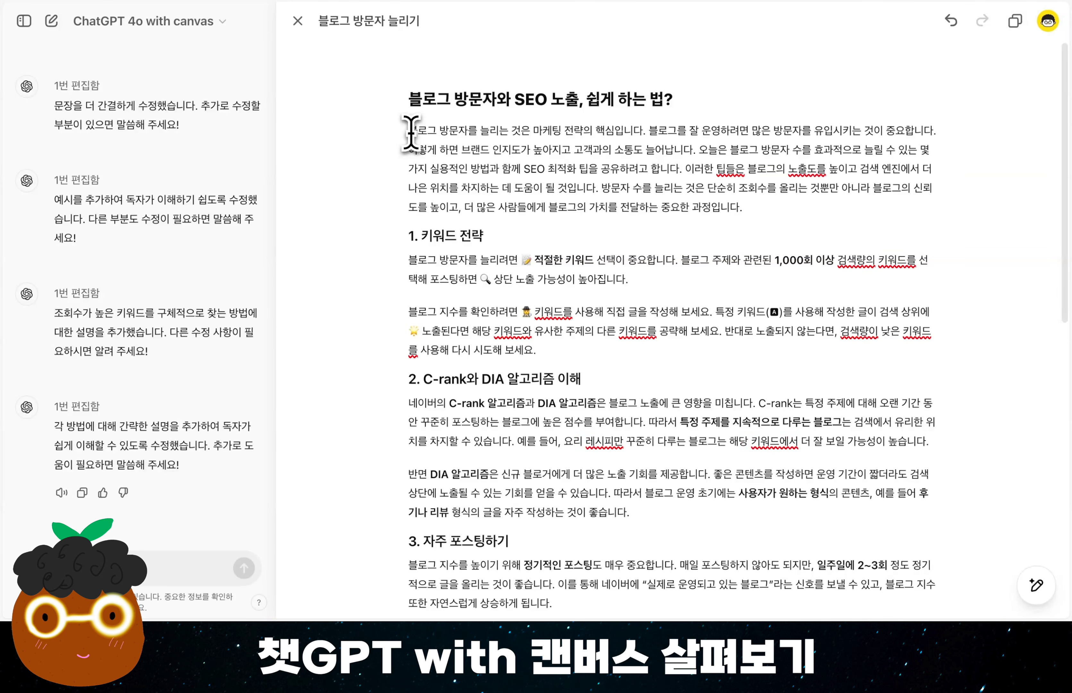
key(Return)
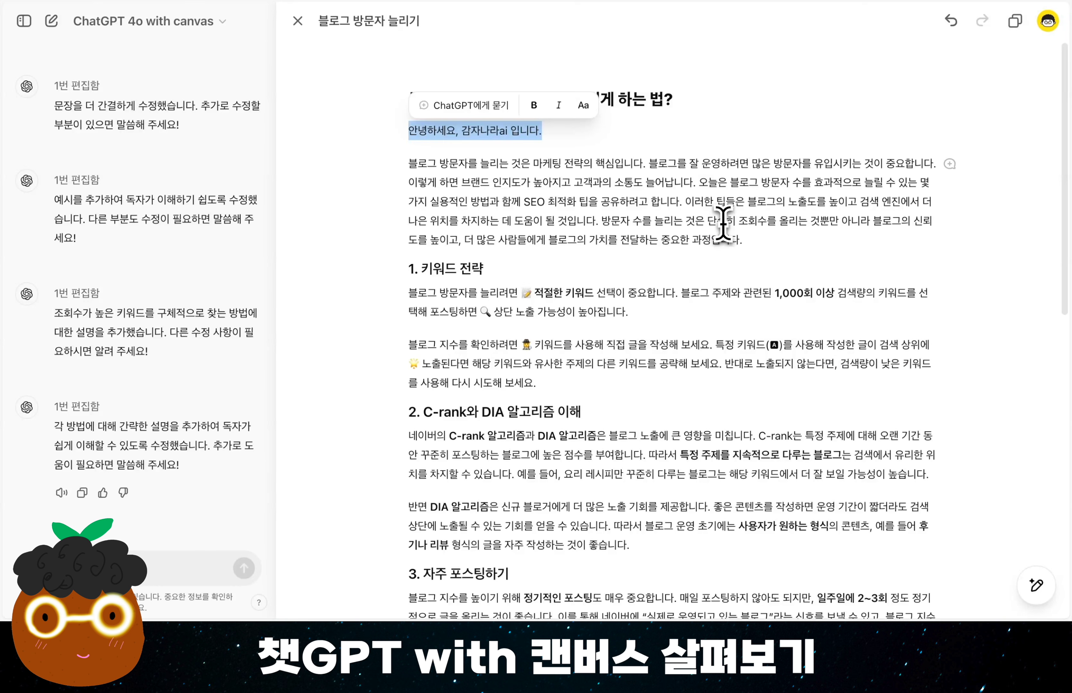
click(932, 295)
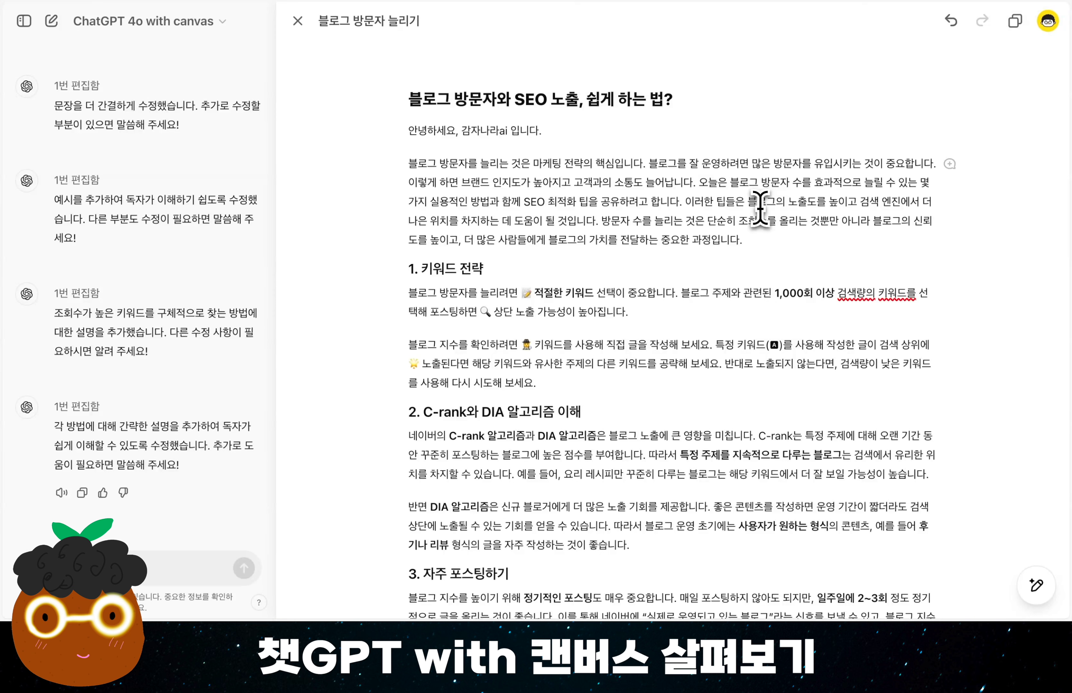
Run the final polish (마지막으로 다듬기) on the whole post and read through the polished text.
mouse_move(1043, 474)
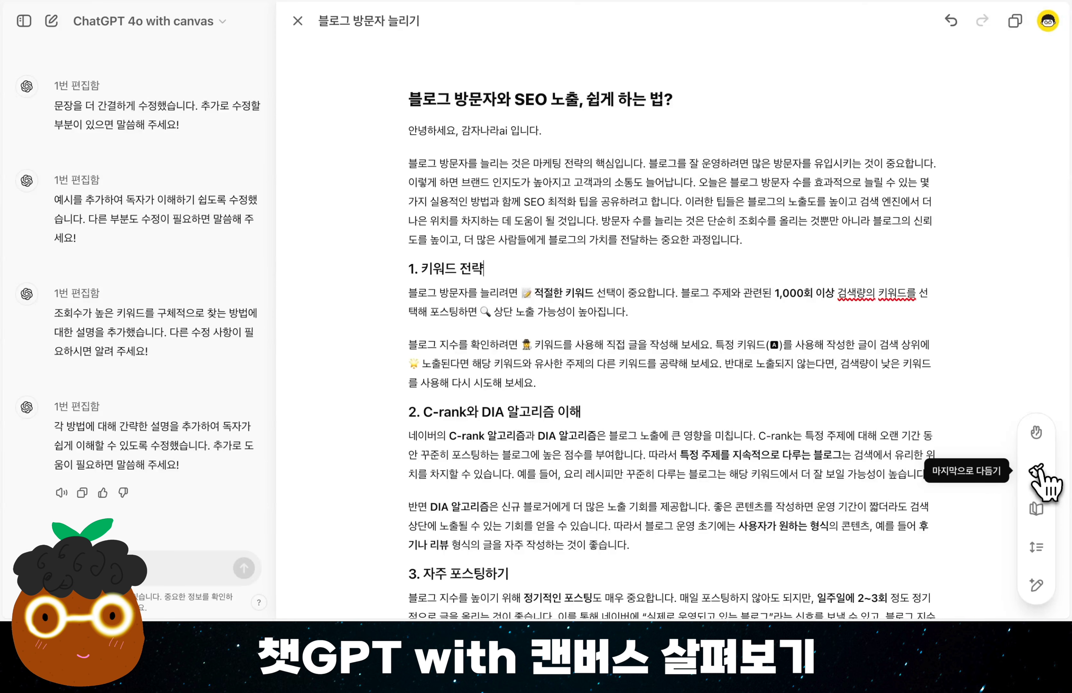
click(1037, 471)
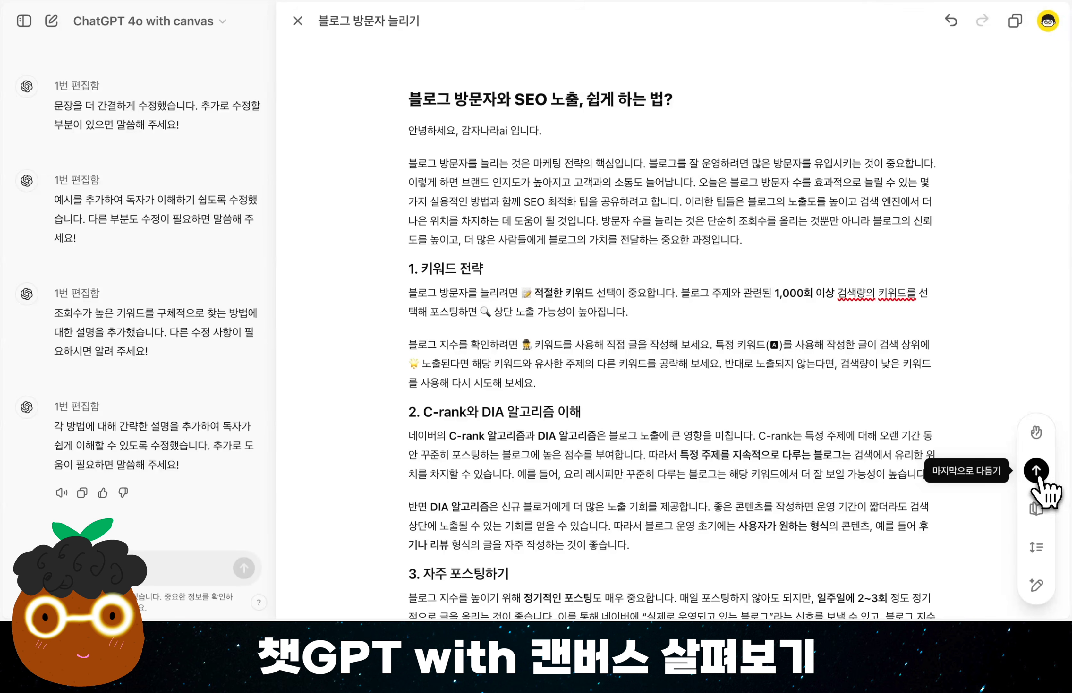
click(1038, 473)
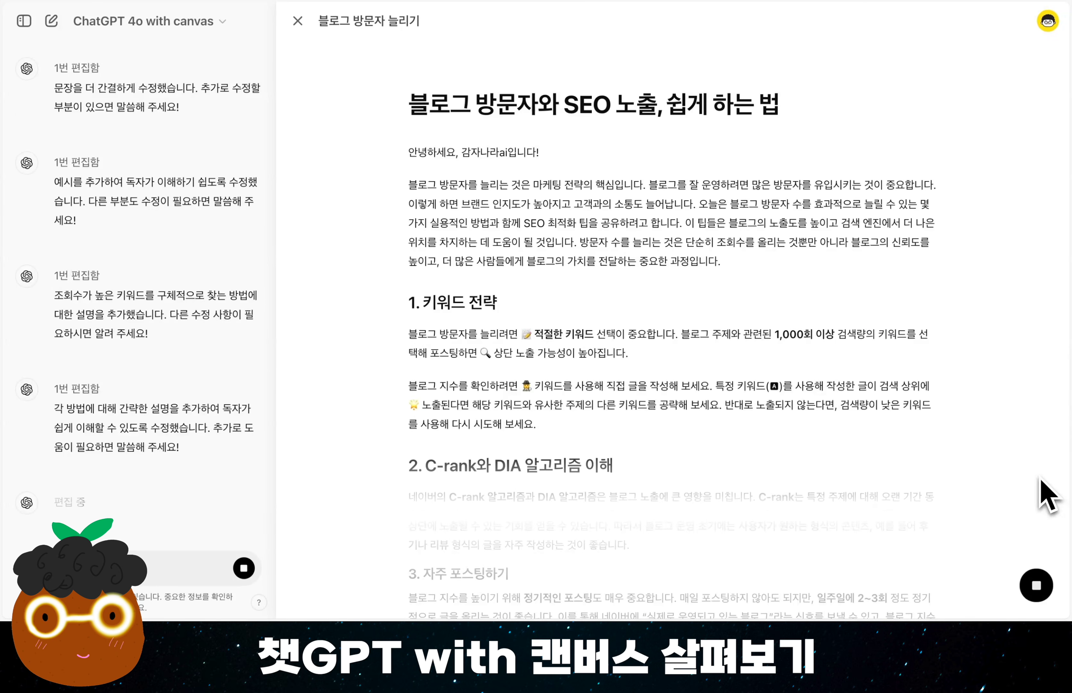
scroll(1046, 496, down, 6)
scroll(1046, 496, down, 2)
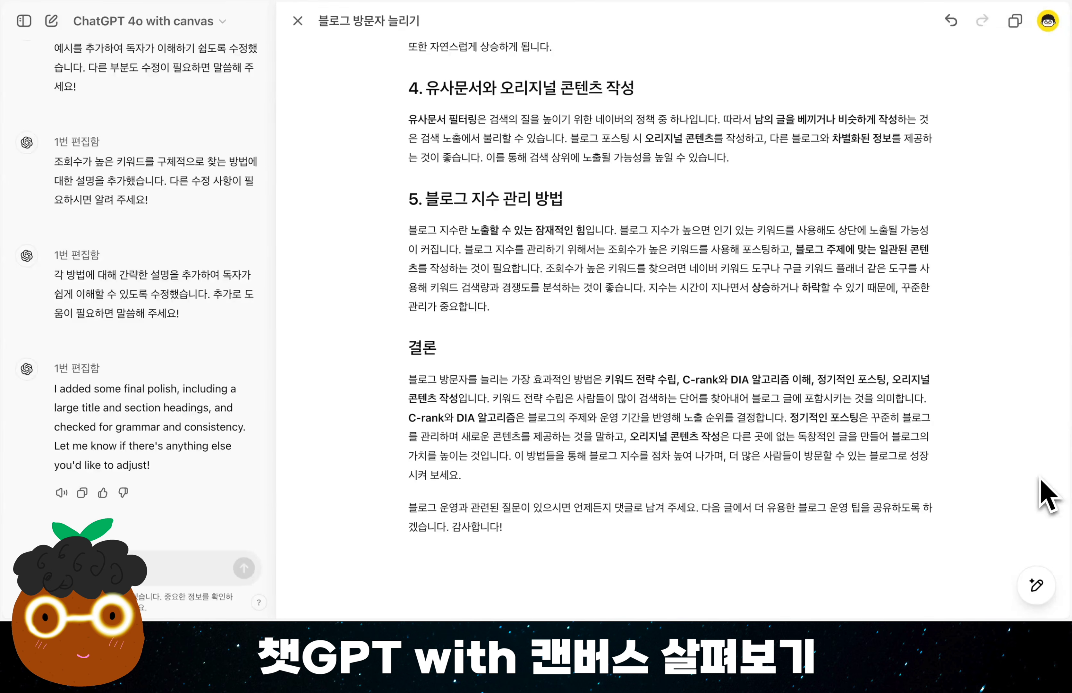
scroll(1046, 496, up, 5)
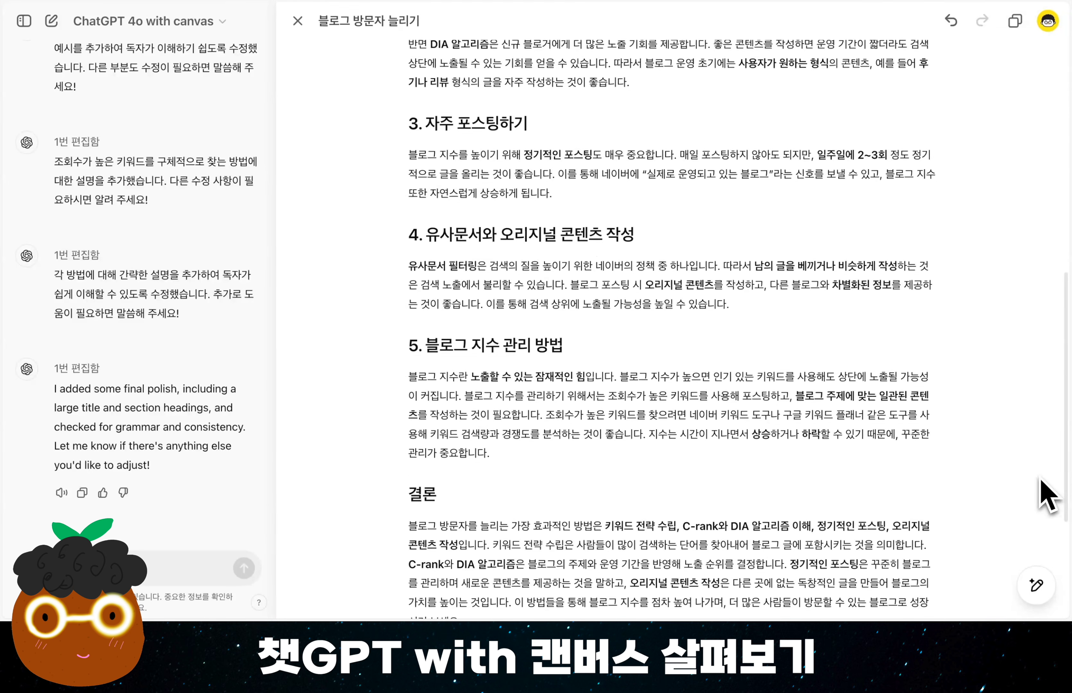
scroll(1041, 481, up, 9)
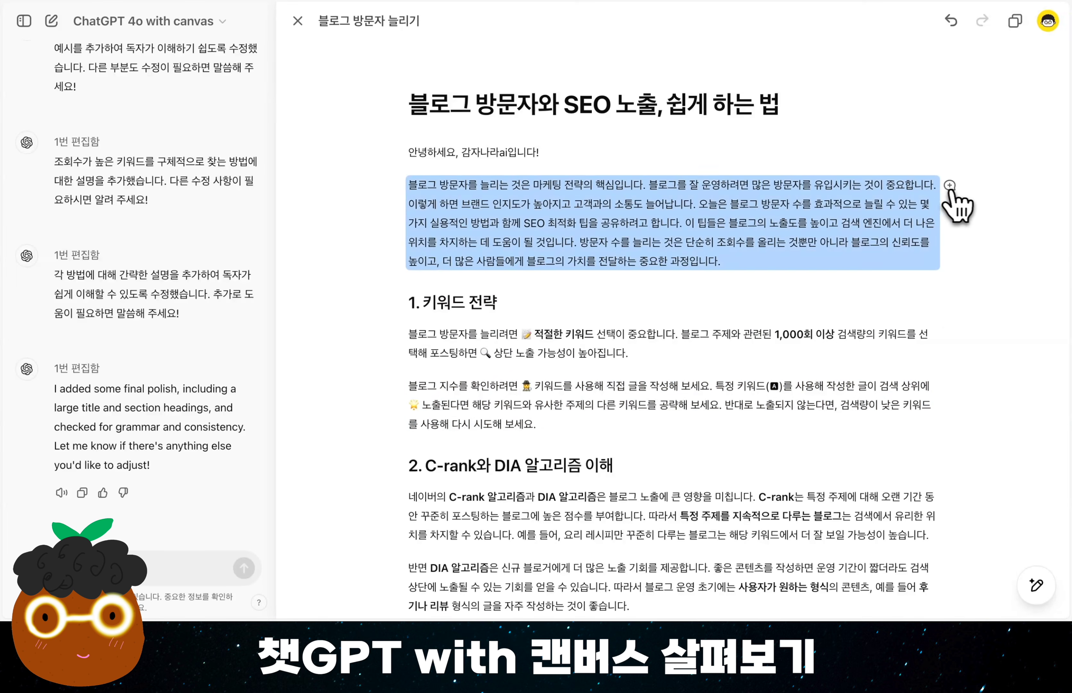
Ask ChatGPT to rewrite only the intro paragraph with "좀 재미있게 작성해줘." and look through the post.
click(950, 185)
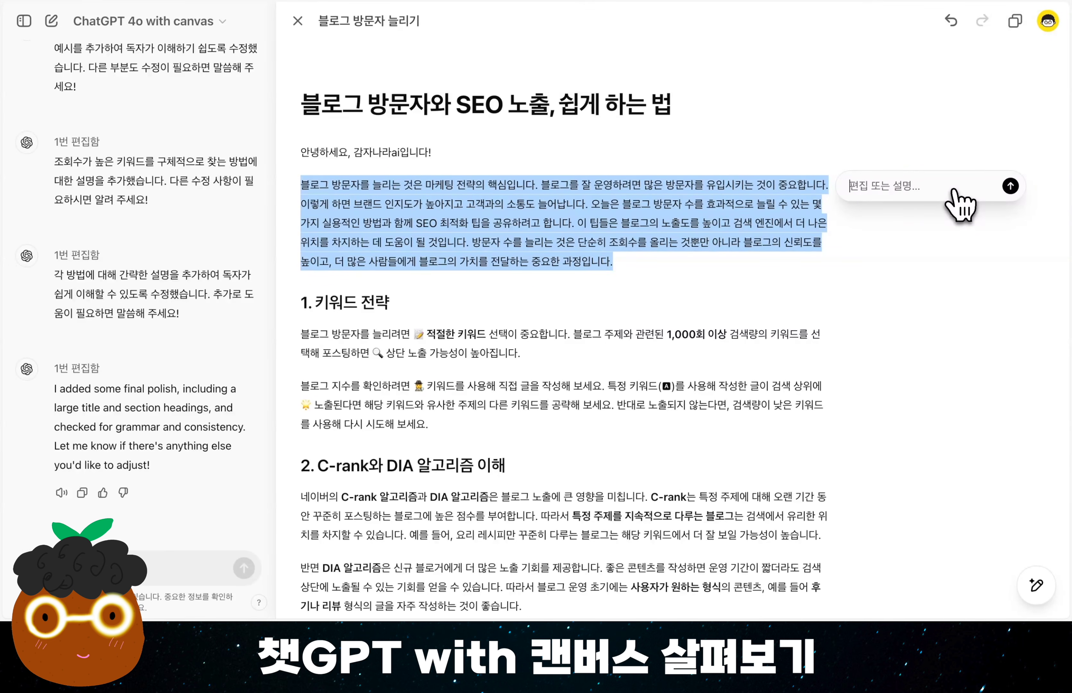
text(좀 재미있게 작성해줘.)
key(Return)
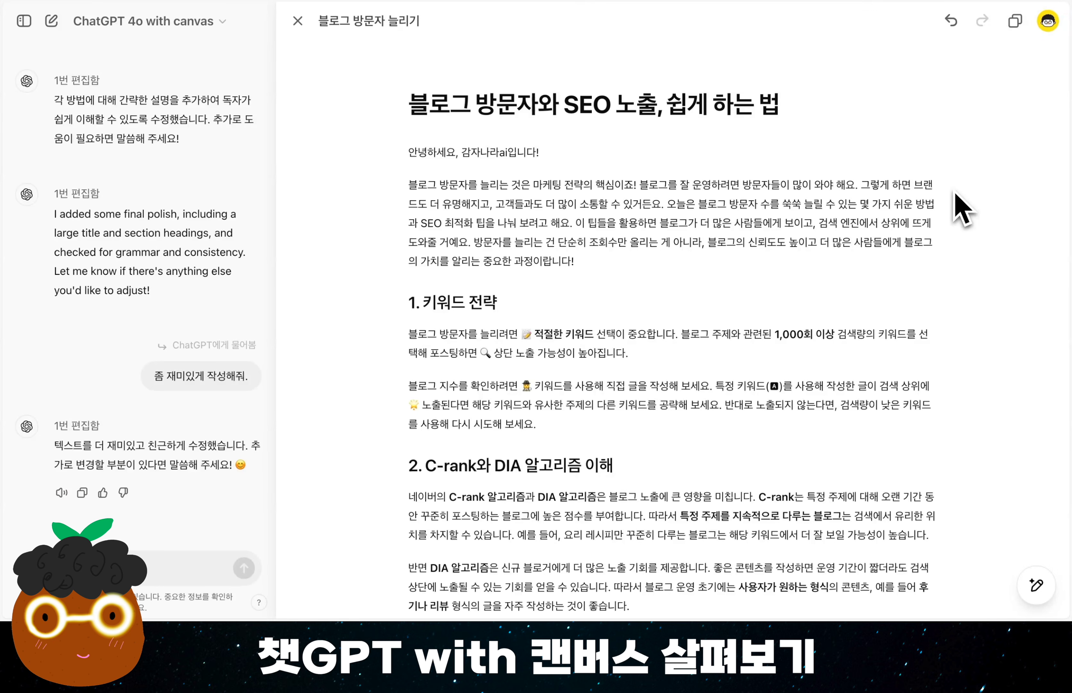
scroll(670, 323, down, 12)
scroll(667, 307, down, 5)
scroll(667, 308, up, 20)
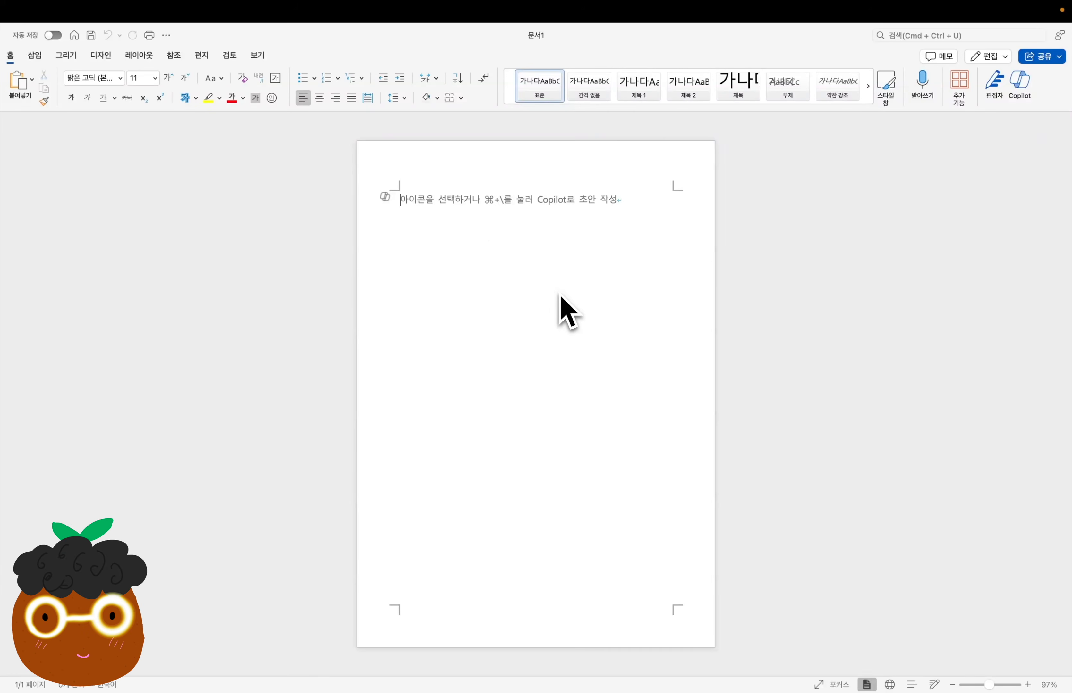
Paste the copied post into the blank Word document and check the markdown marks at its title and headings.
key(super+v)
scroll(560, 291, up, 10)
double_click(400, 176)
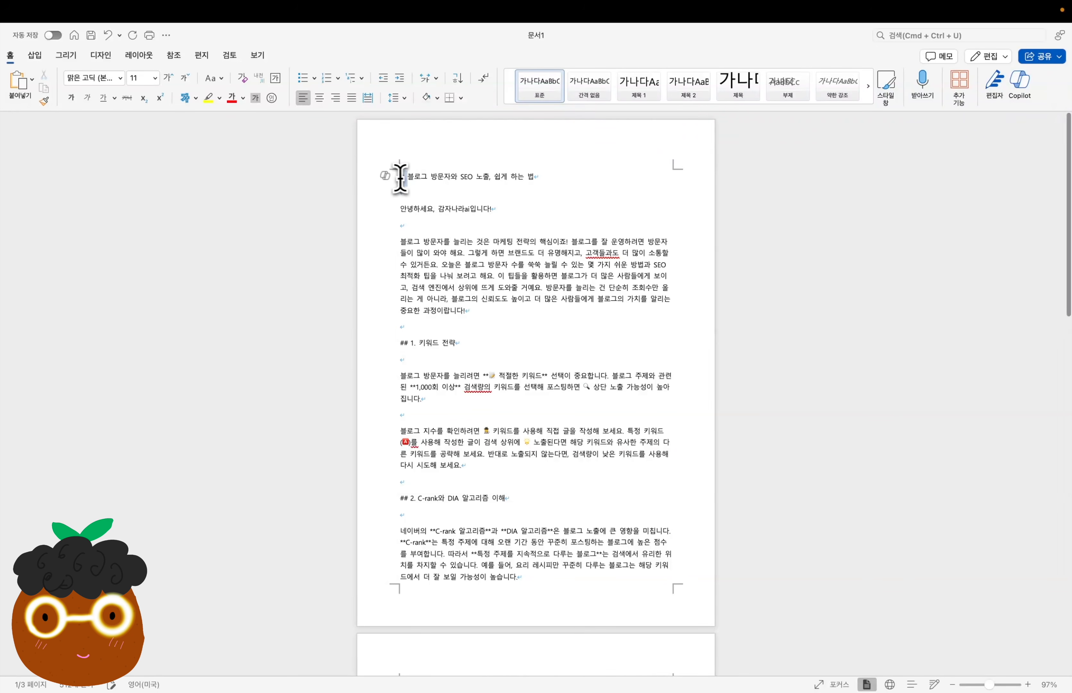
double_click(405, 343)
click(605, 406)
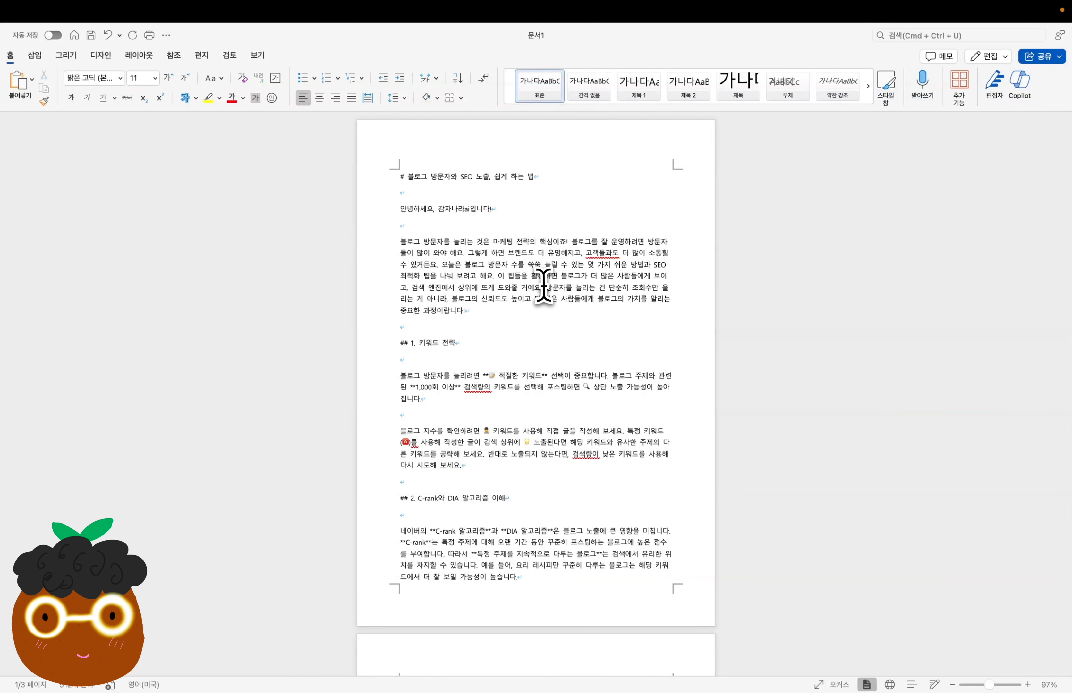
Switch back to the ChatGPT canvas and select the post's text from the title downward.
scroll(543, 286, up, 4)
scroll(544, 285, up, 3)
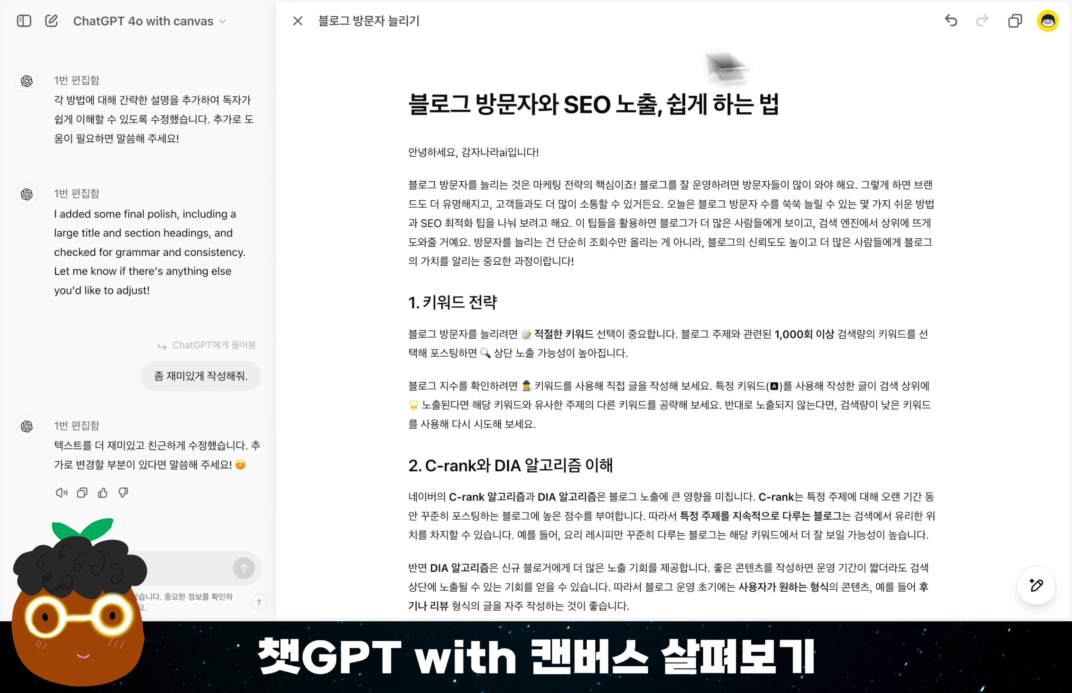
drag(415, 110, 631, 606)
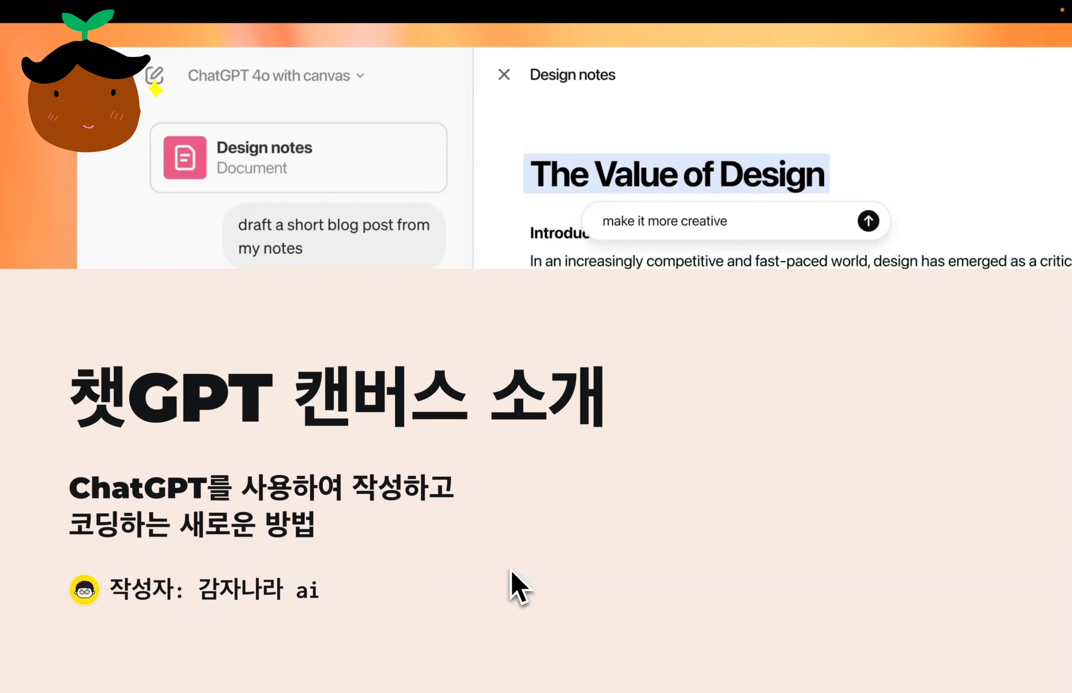
key(Right)
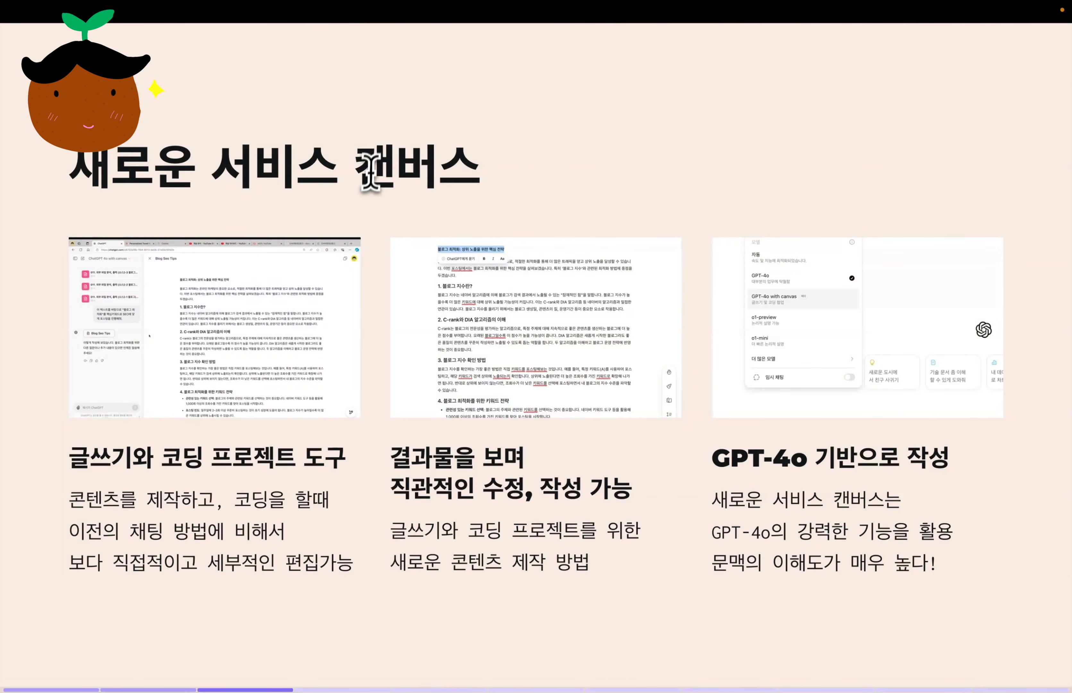
drag(360, 157, 513, 171)
drag(70, 455, 339, 462)
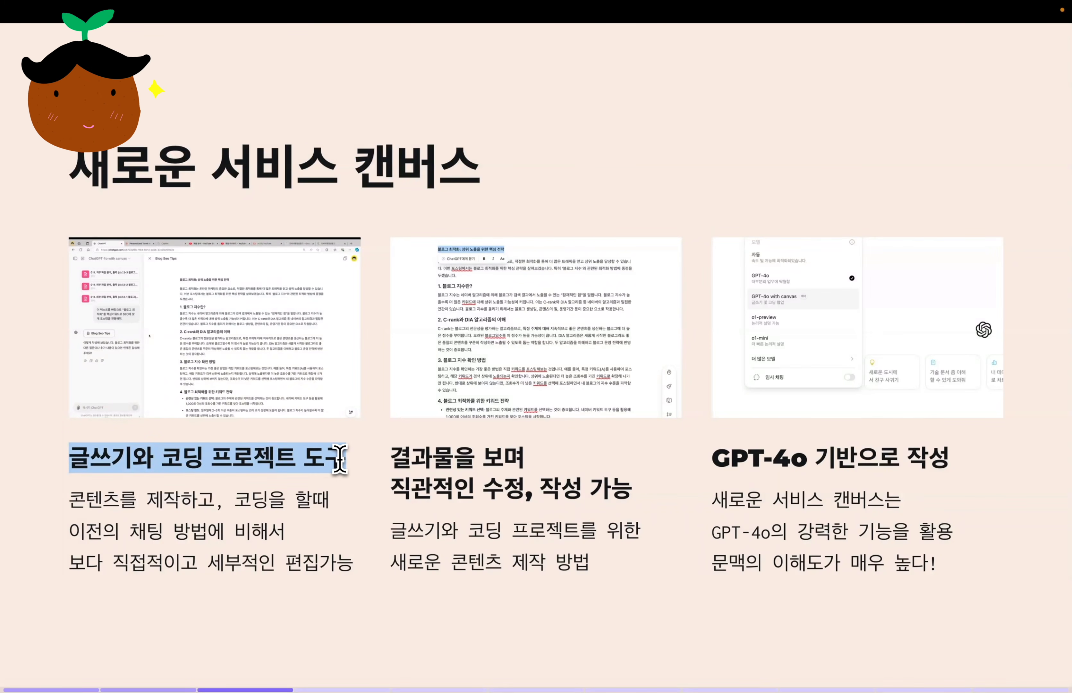
drag(72, 498, 348, 563)
click(366, 593)
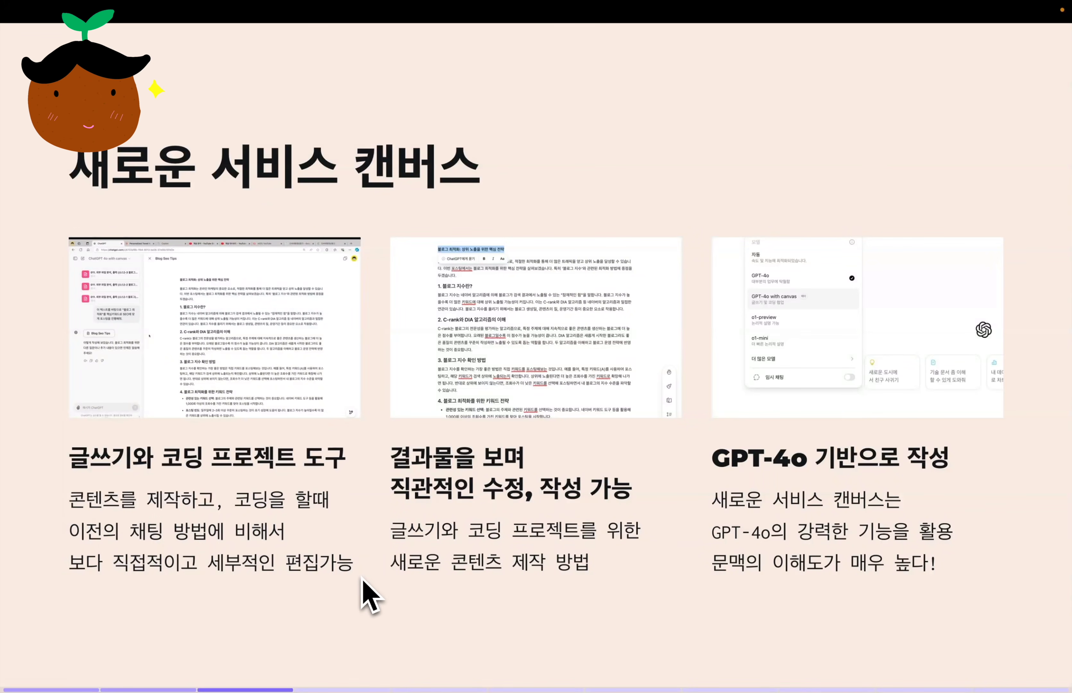
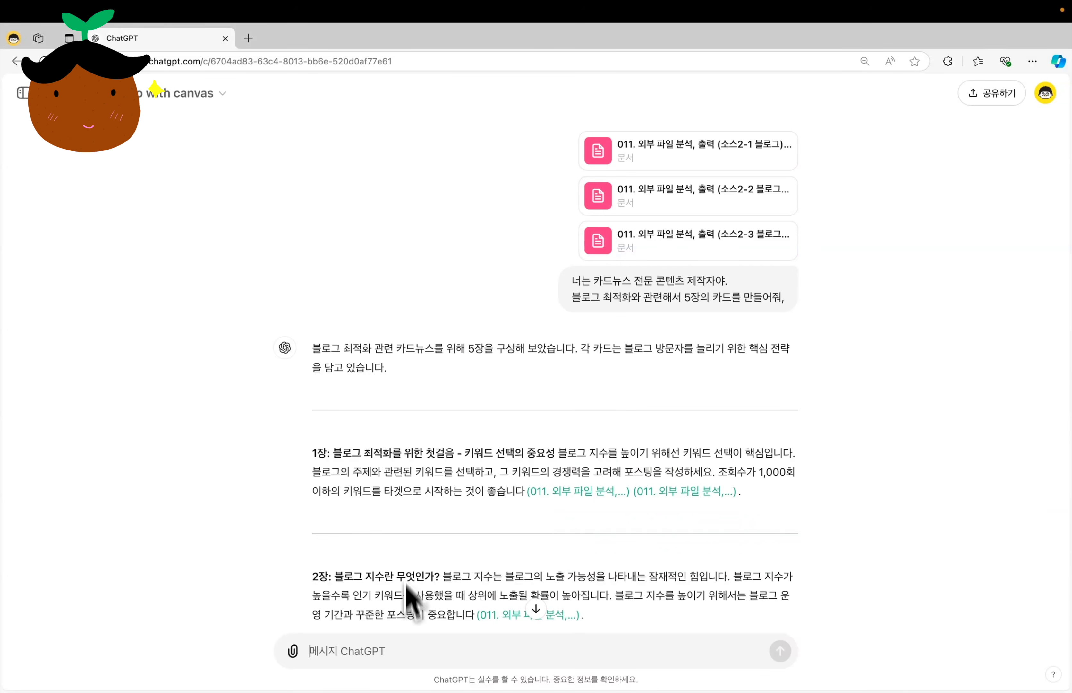
Move the card news into a canvas by sending "캔버스에서 작업하고 싶어." and start a new line at "조회수가" in card 1.
click(398, 653)
text(캔버스에서 작업하고 싶어.)
key(Return)
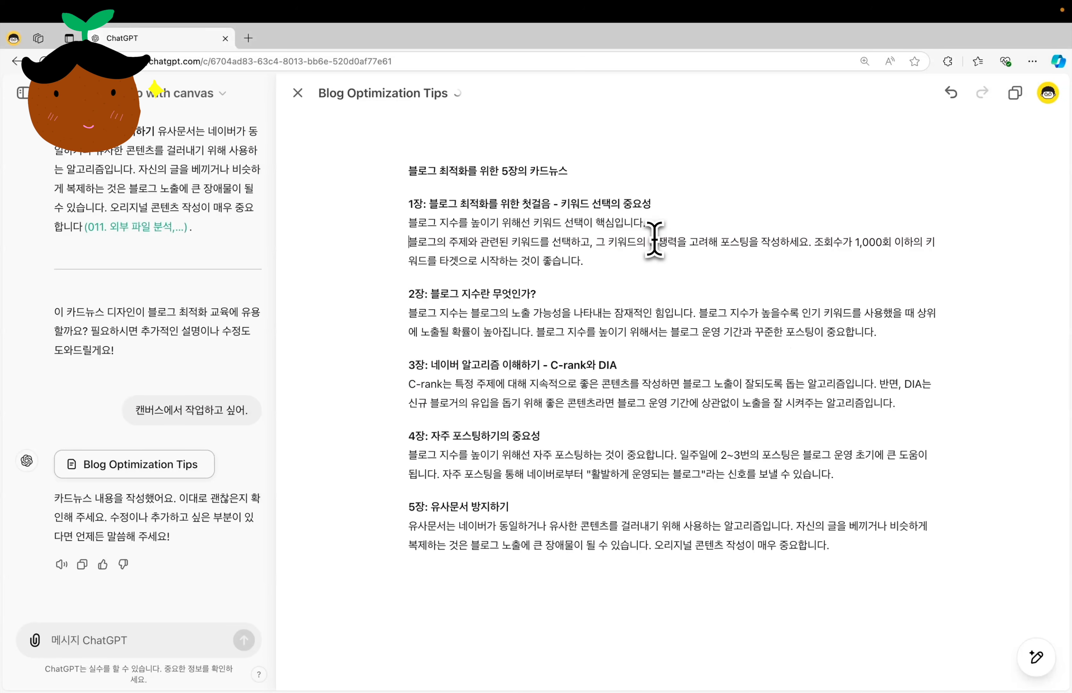
click(816, 242)
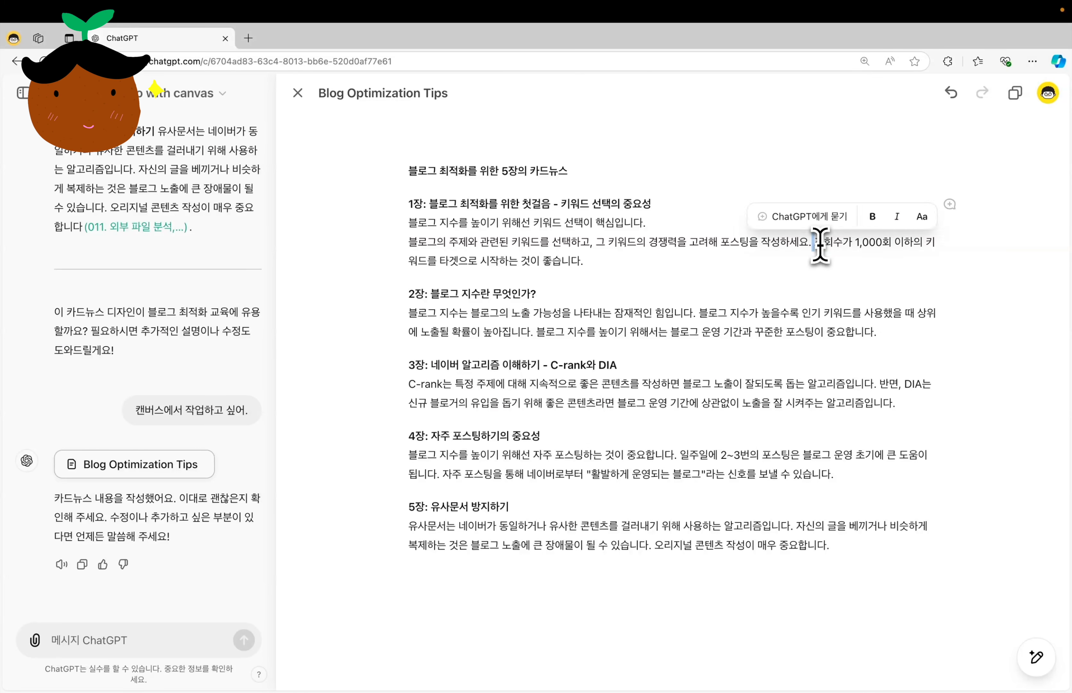
key(Return)
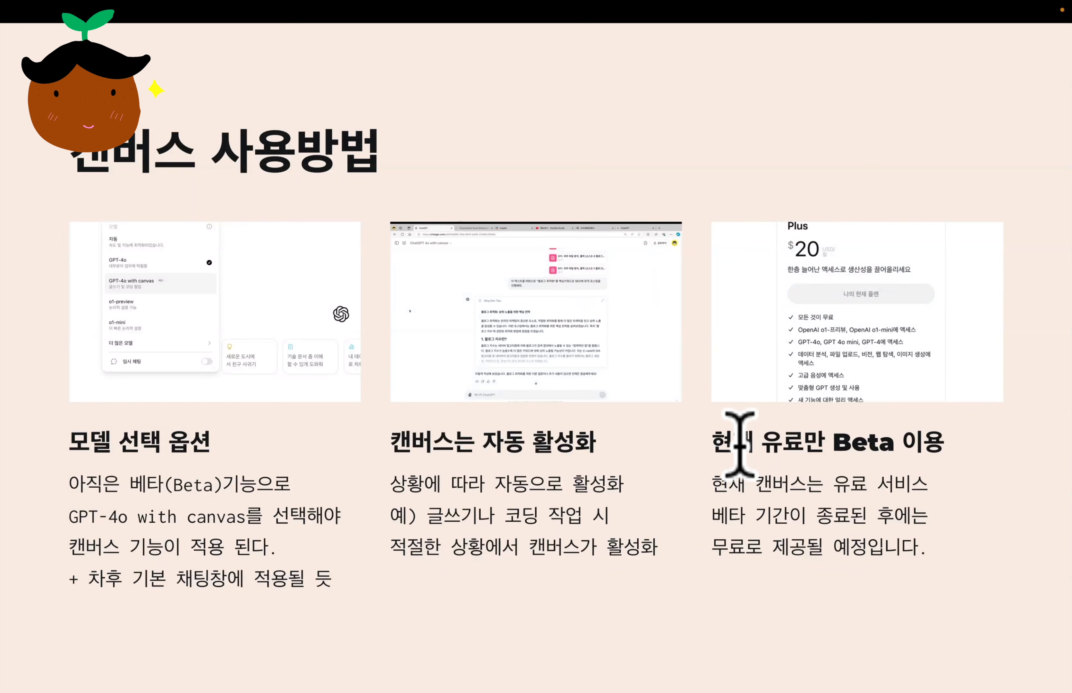
drag(715, 449, 940, 445)
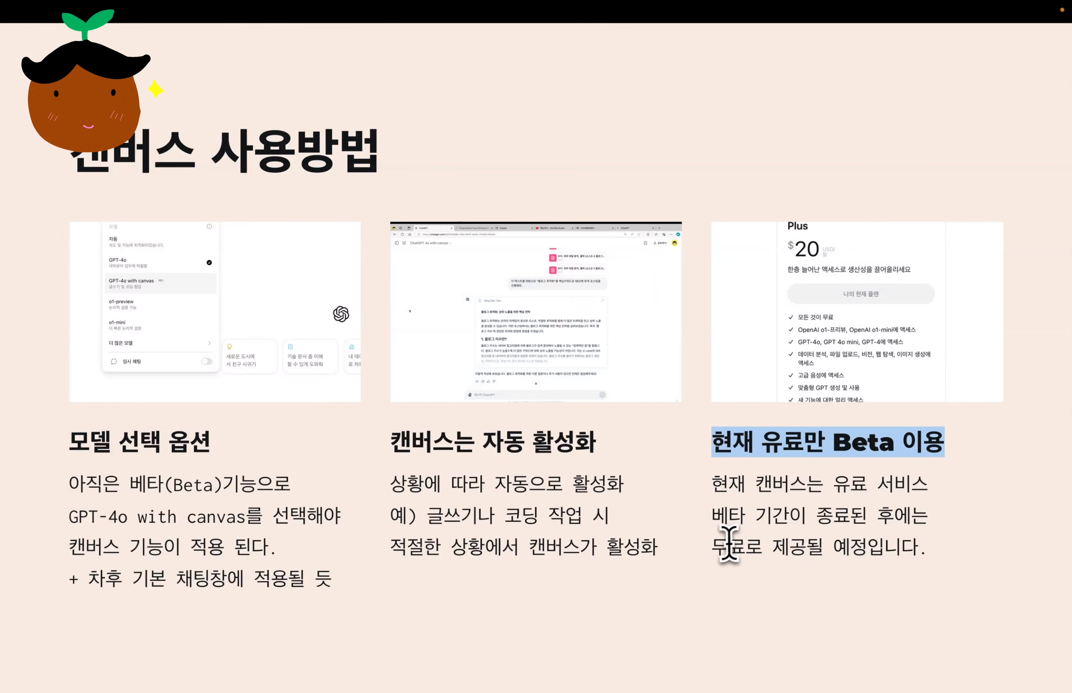
drag(718, 547, 923, 551)
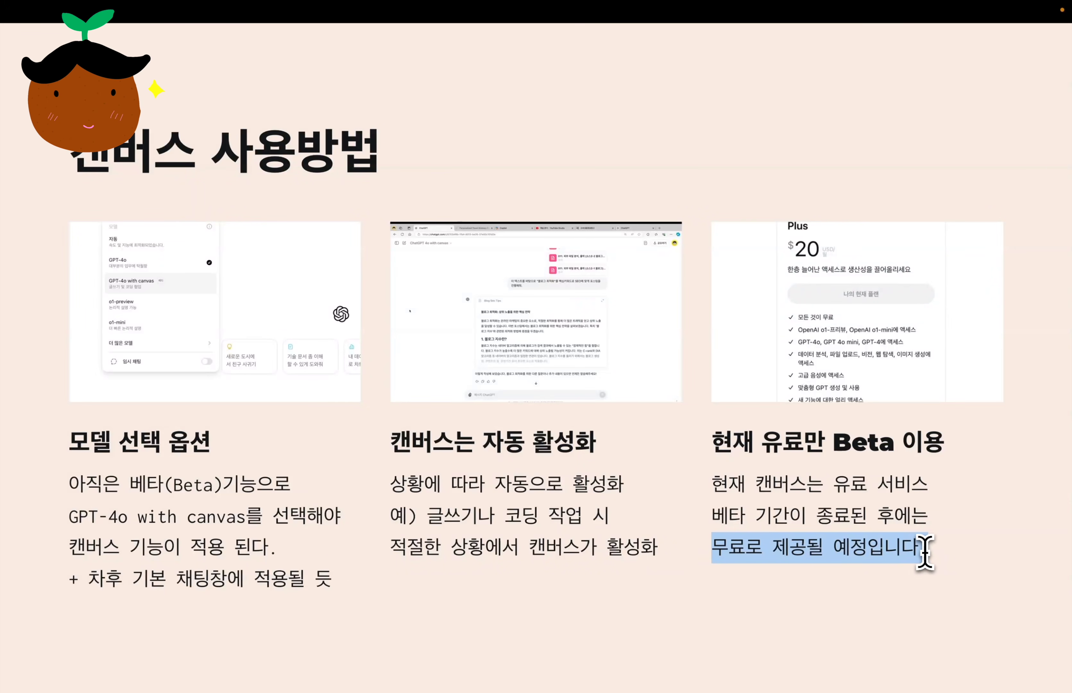
drag(831, 442, 892, 444)
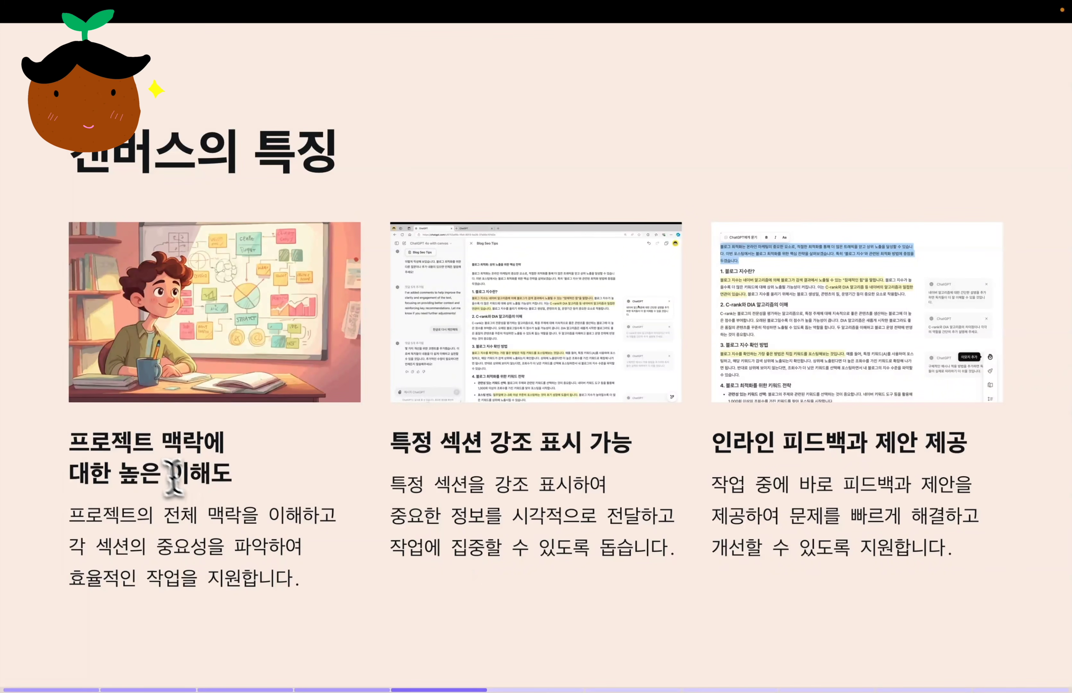
drag(71, 434, 238, 484)
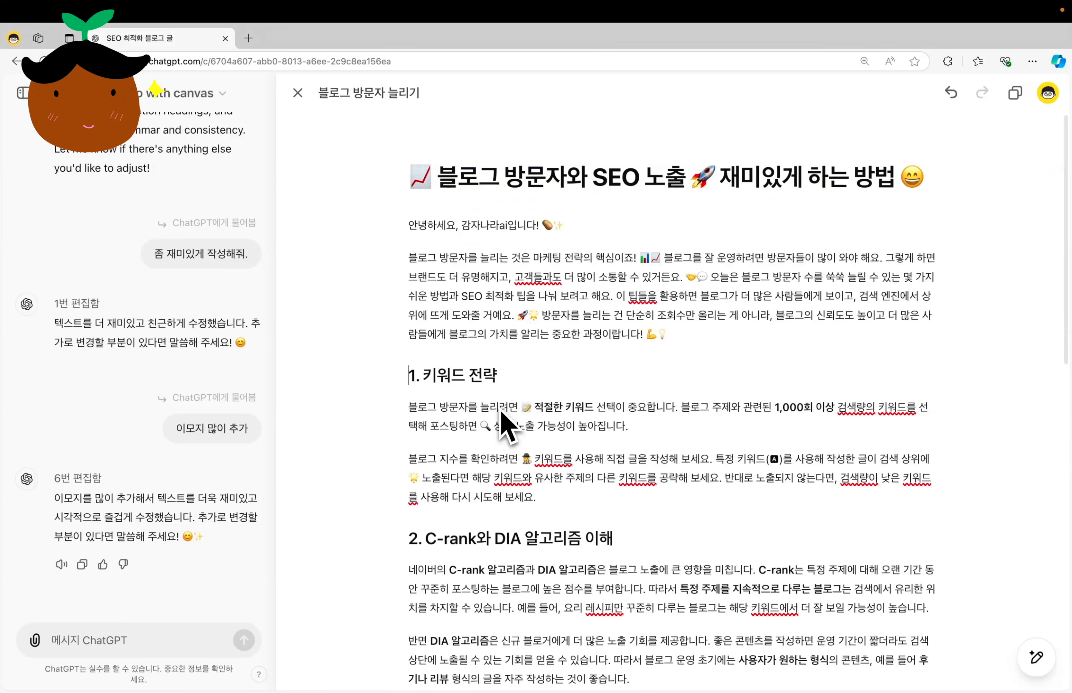
Look through the emoji-styled SEO blog post in the canvas and the edit history in its chat.
scroll(502, 423, down, 15)
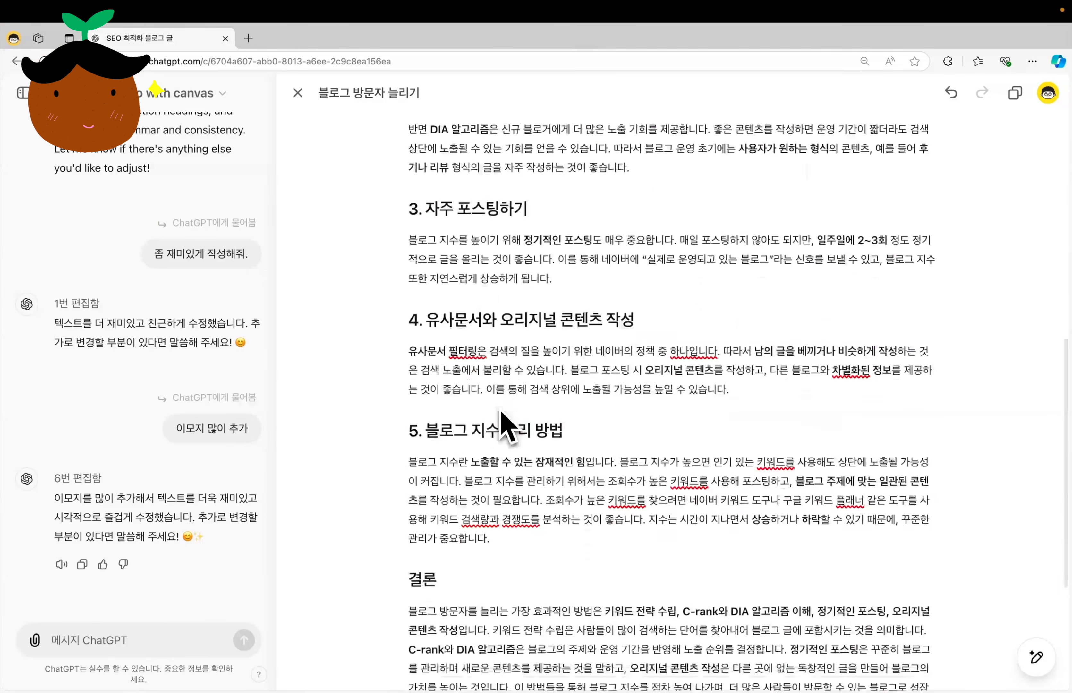
scroll(503, 423, up, 15)
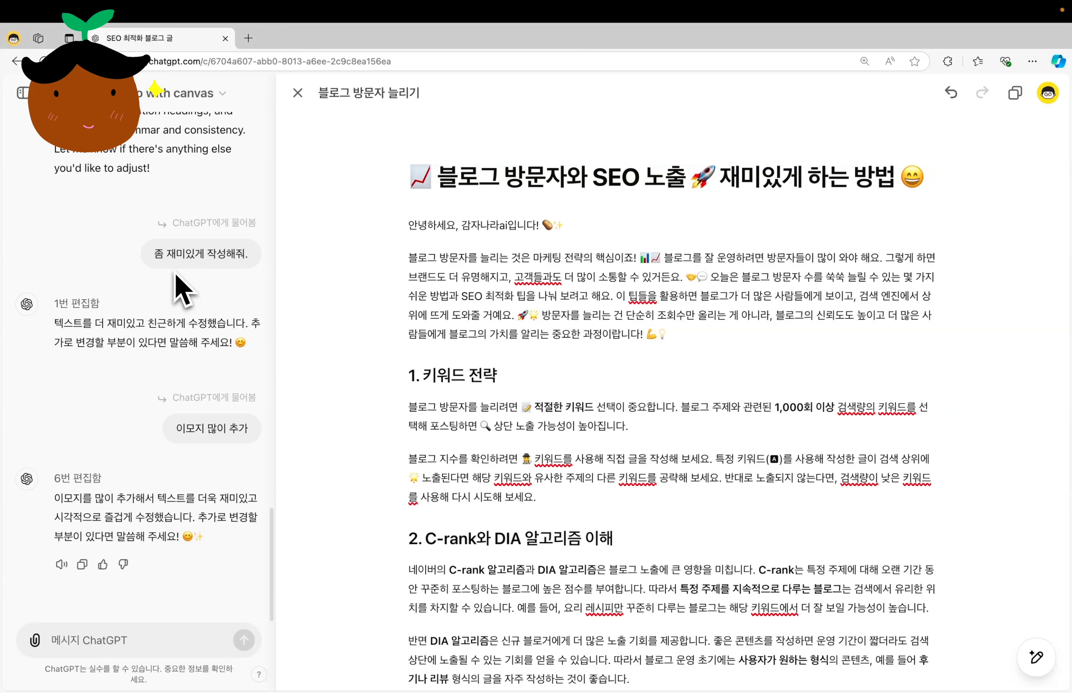
scroll(175, 286, up, 1)
scroll(175, 271, up, 10)
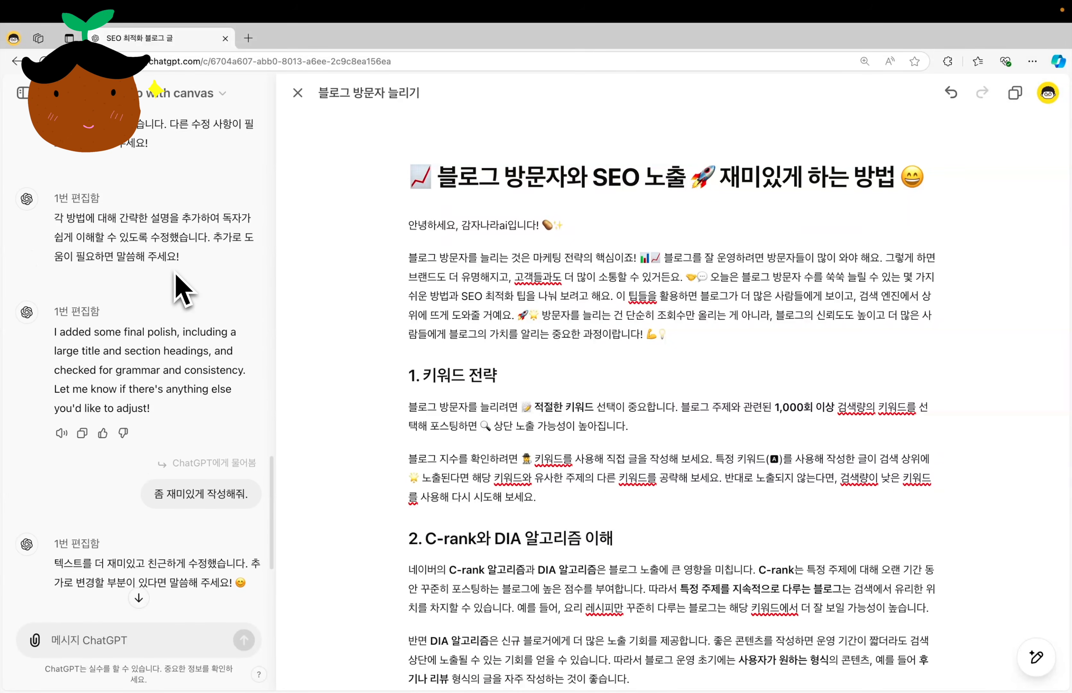
scroll(183, 291, up, 3)
scroll(182, 291, down, 10)
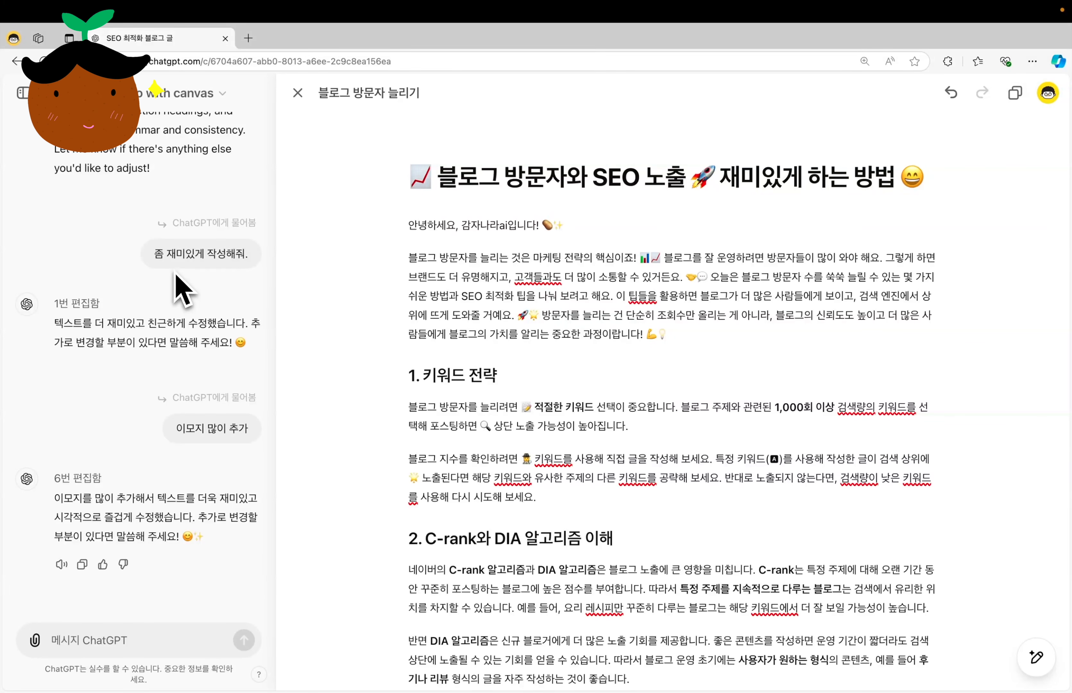
scroll(521, 371, down, 5)
scroll(523, 371, down, 7)
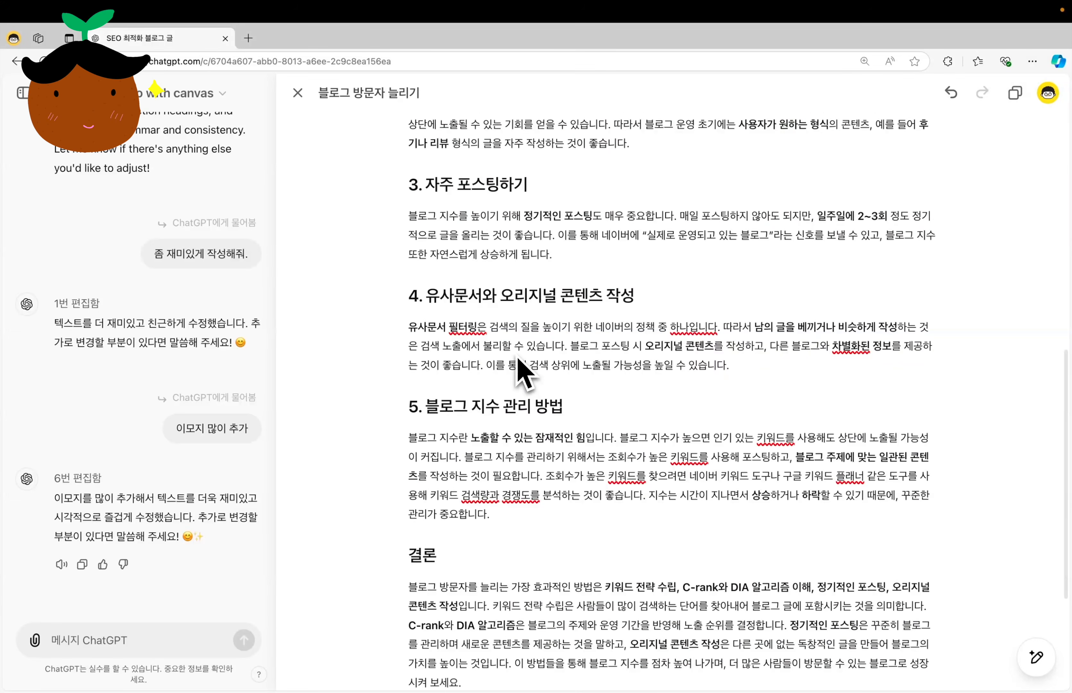
scroll(523, 372, up, 12)
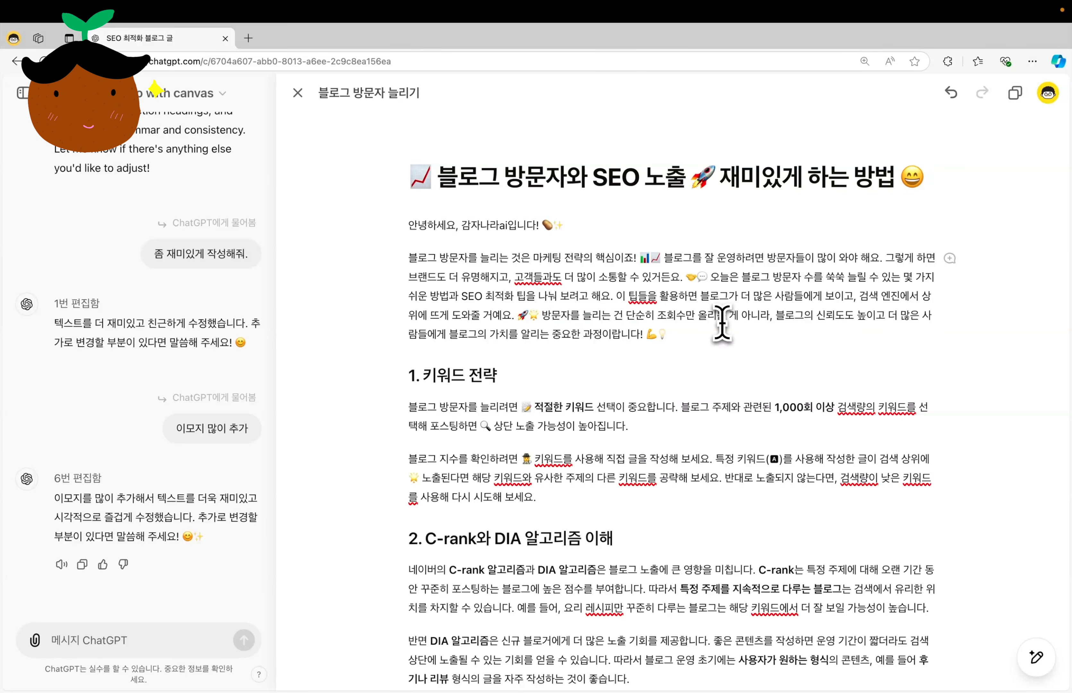
drag(70, 515, 234, 514)
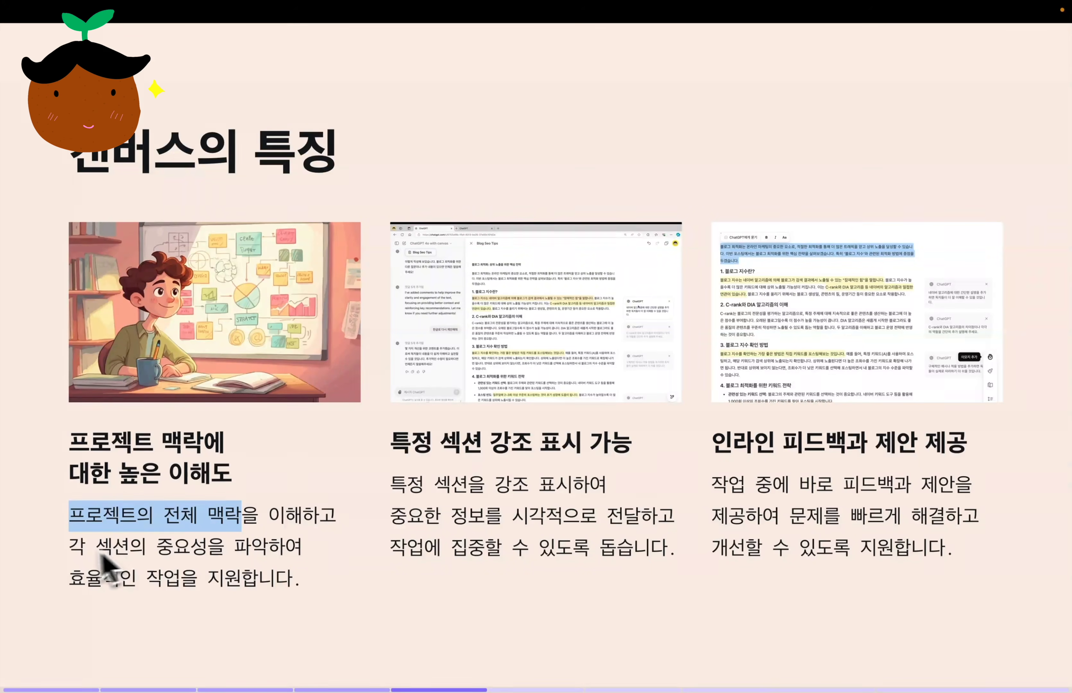
drag(68, 547, 284, 552)
drag(391, 443, 580, 444)
click(436, 494)
drag(391, 486, 607, 489)
drag(391, 516, 682, 521)
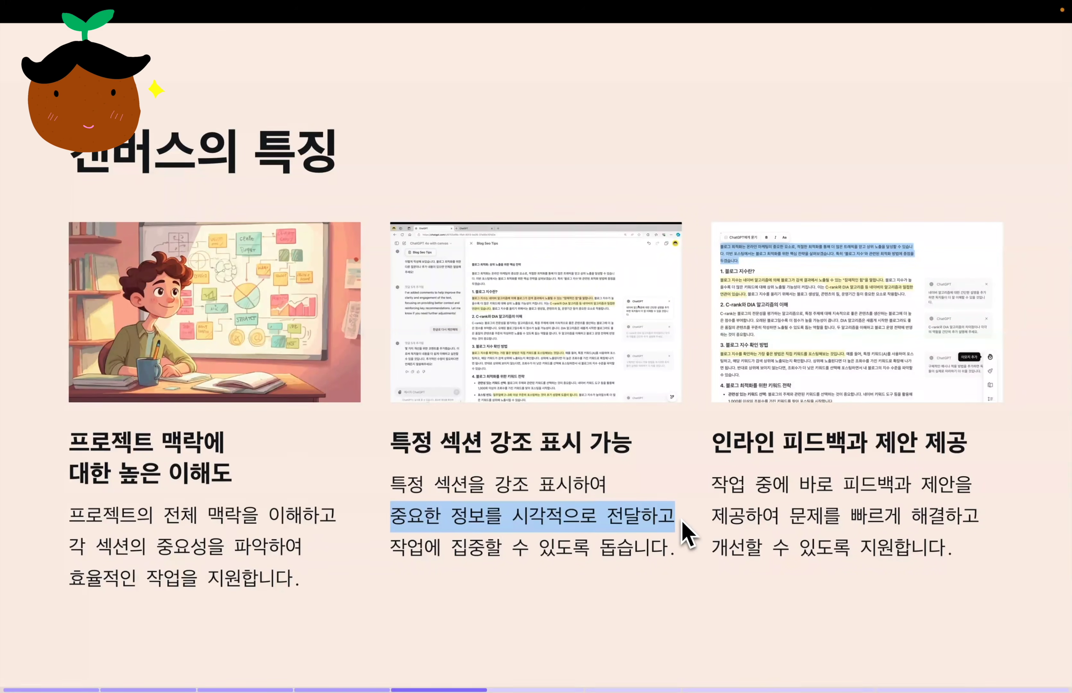
drag(391, 548, 675, 547)
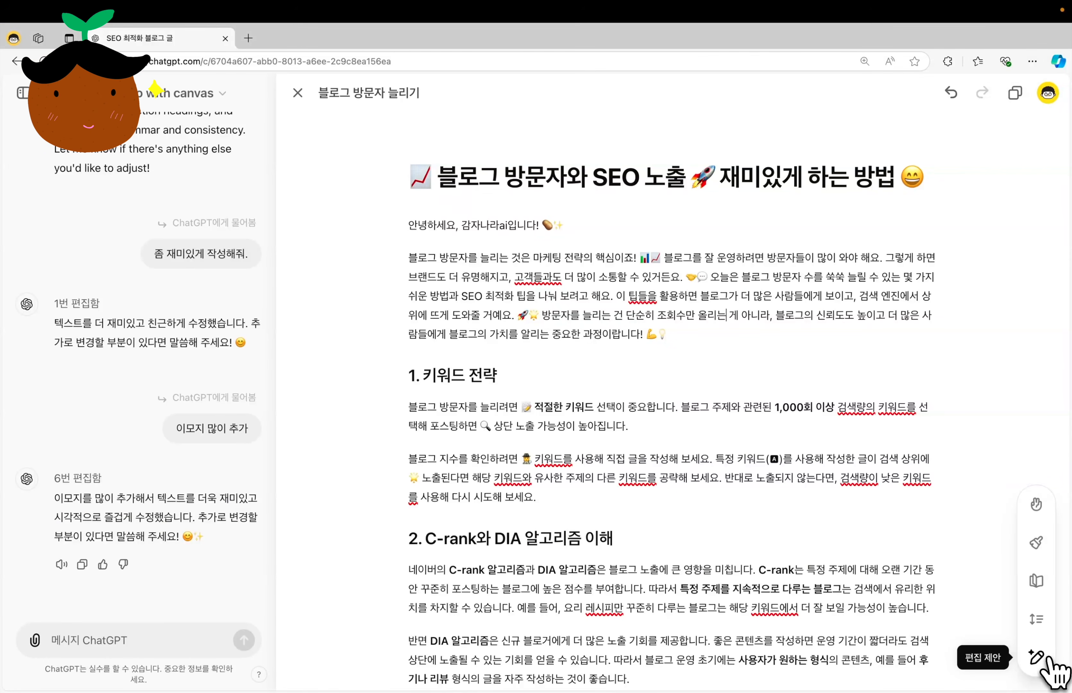
Run the edit suggestions (편집 제안) on the whole blog post.
click(1037, 658)
click(1037, 658)
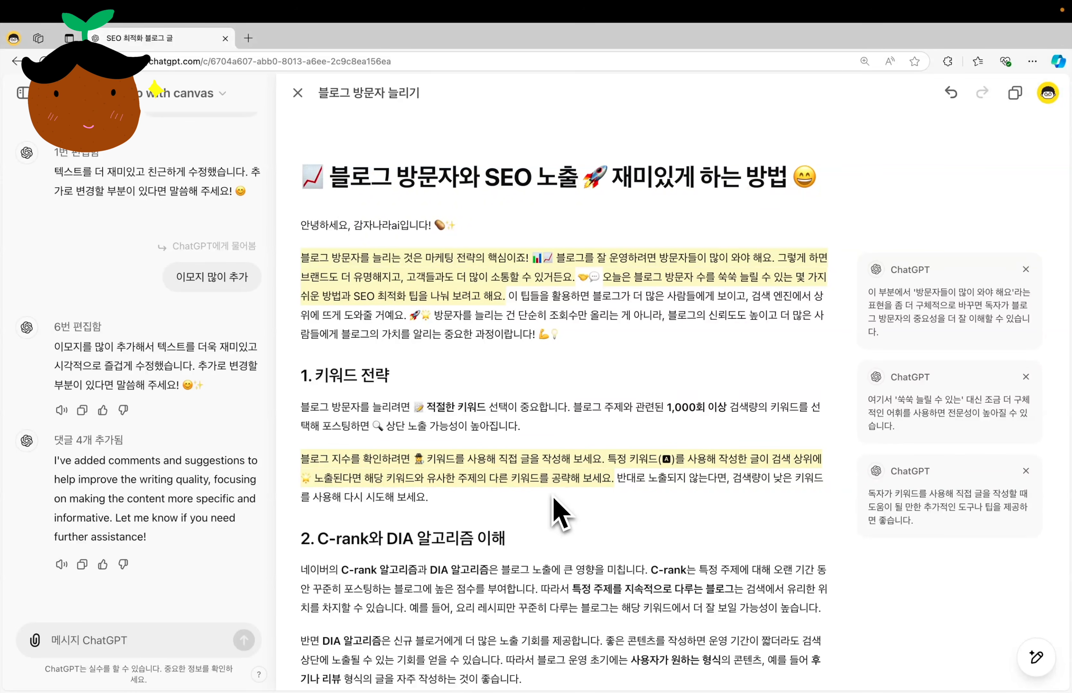
drag(712, 442, 964, 439)
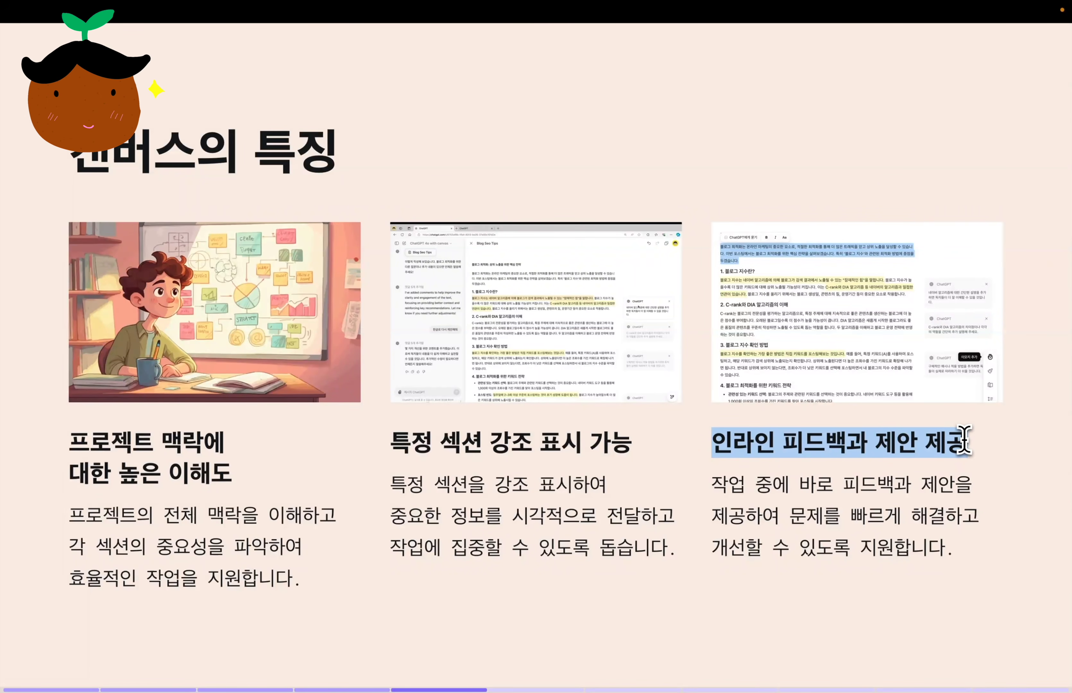
drag(713, 484, 973, 557)
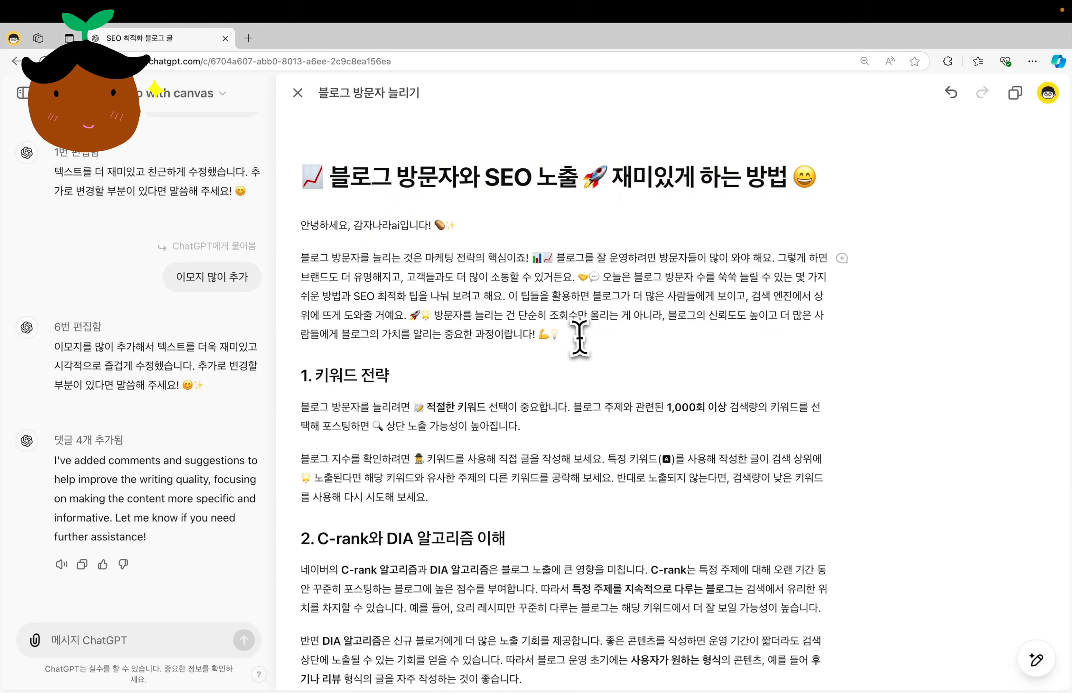
Ask ChatGPT to replace only "적절한 키워드" in the 키워드 전략 section with "대체할 다른 단어를 넣어줘.".
drag(560, 334, 299, 247)
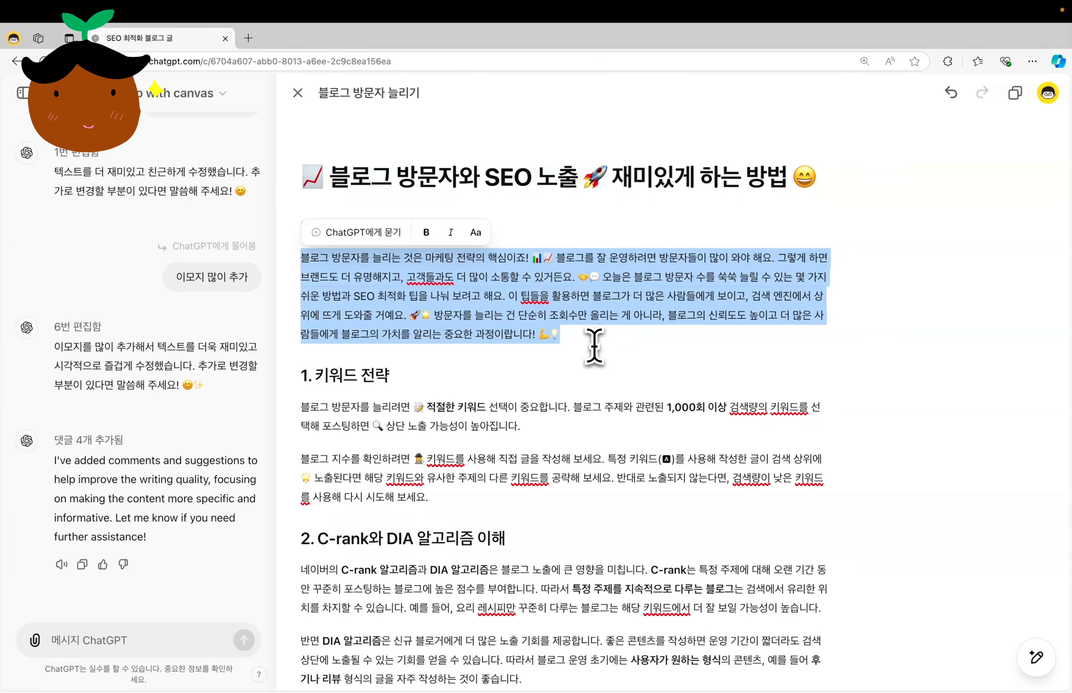
click(575, 358)
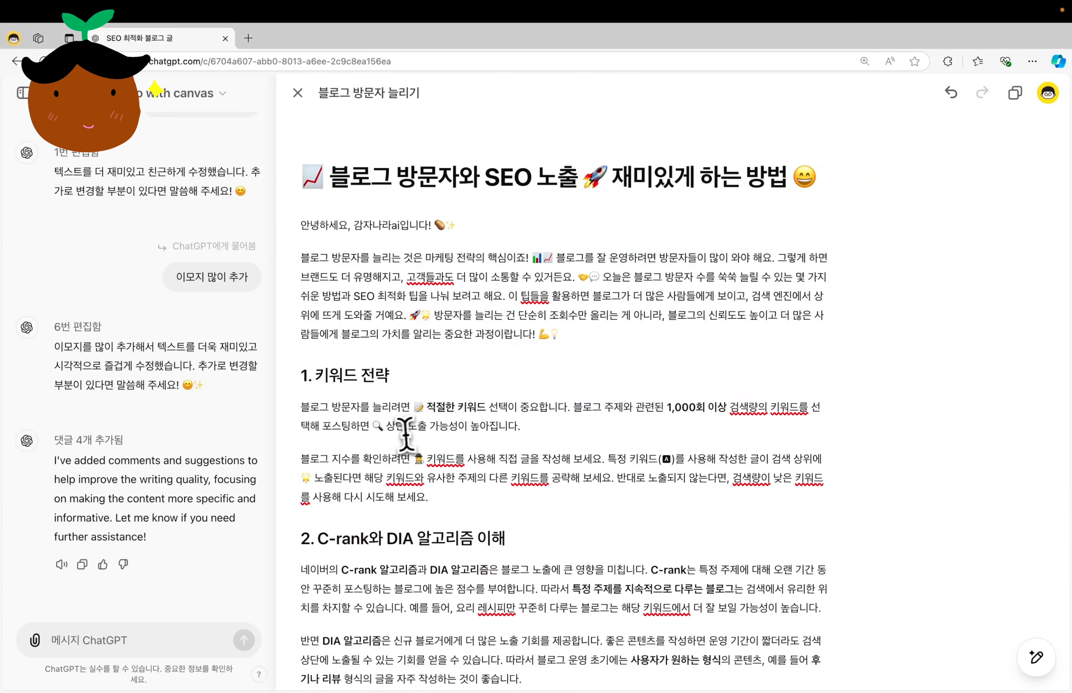
drag(481, 411, 425, 407)
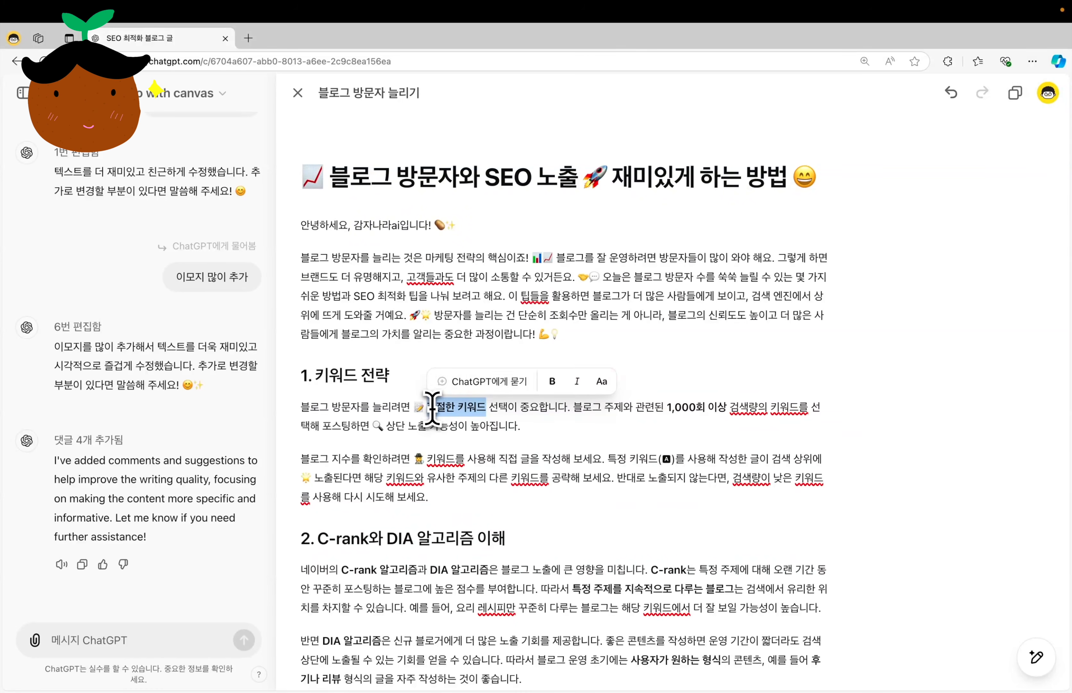
click(465, 386)
text(재밌게 다른 단어로 바꿔줘)
key(Return)
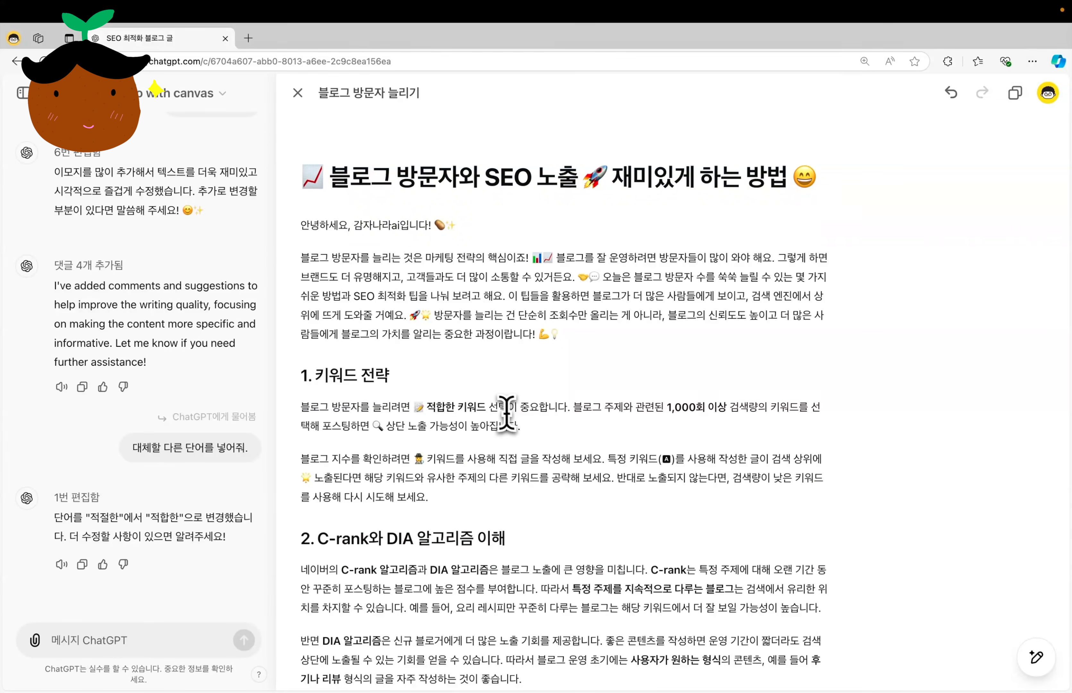
Add emojis to only the second paragraph of the 키워드 전략 section.
drag(485, 410, 427, 408)
drag(429, 496, 302, 458)
mouse_move(1036, 662)
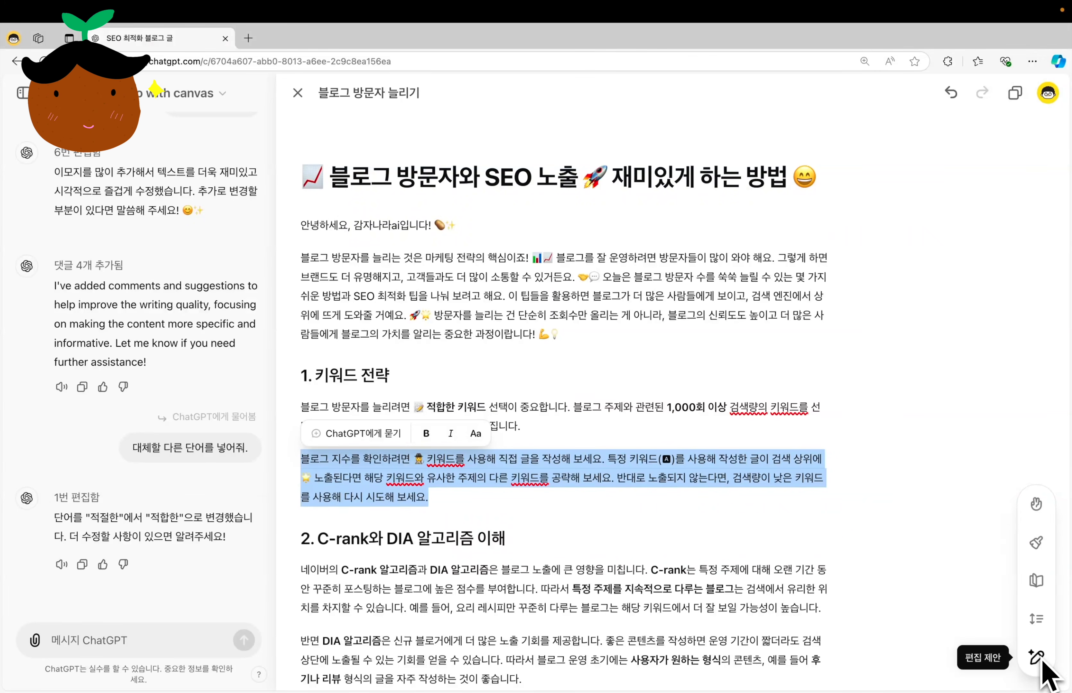
click(1036, 504)
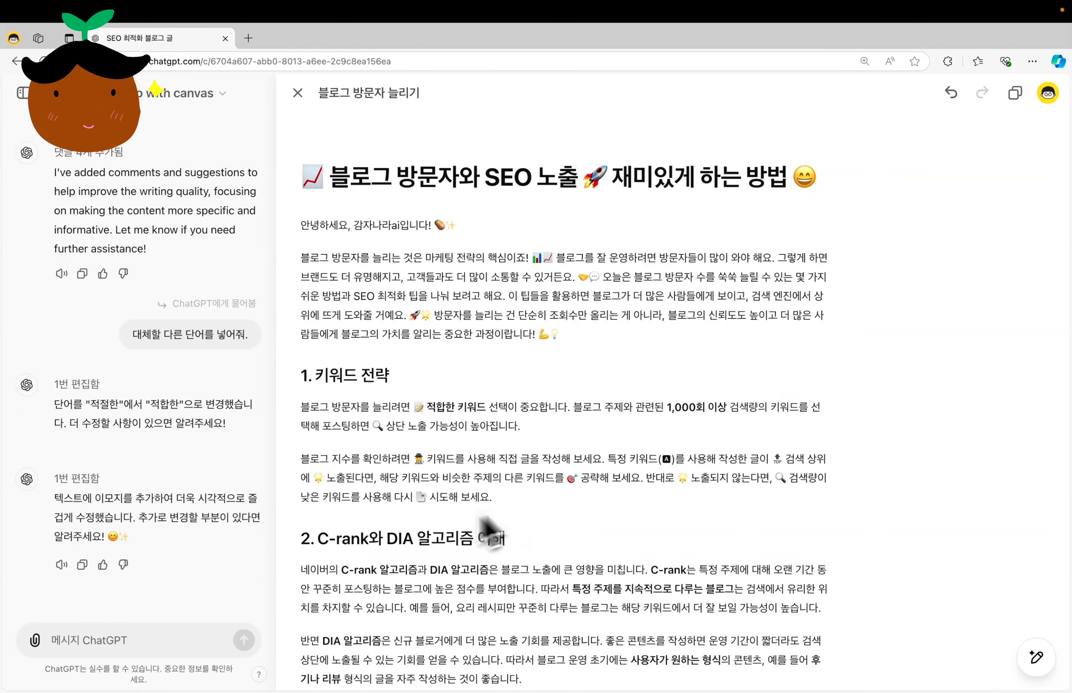
Request edit suggestions (편집 제안) again for the revised blog post.
click(161, 639)
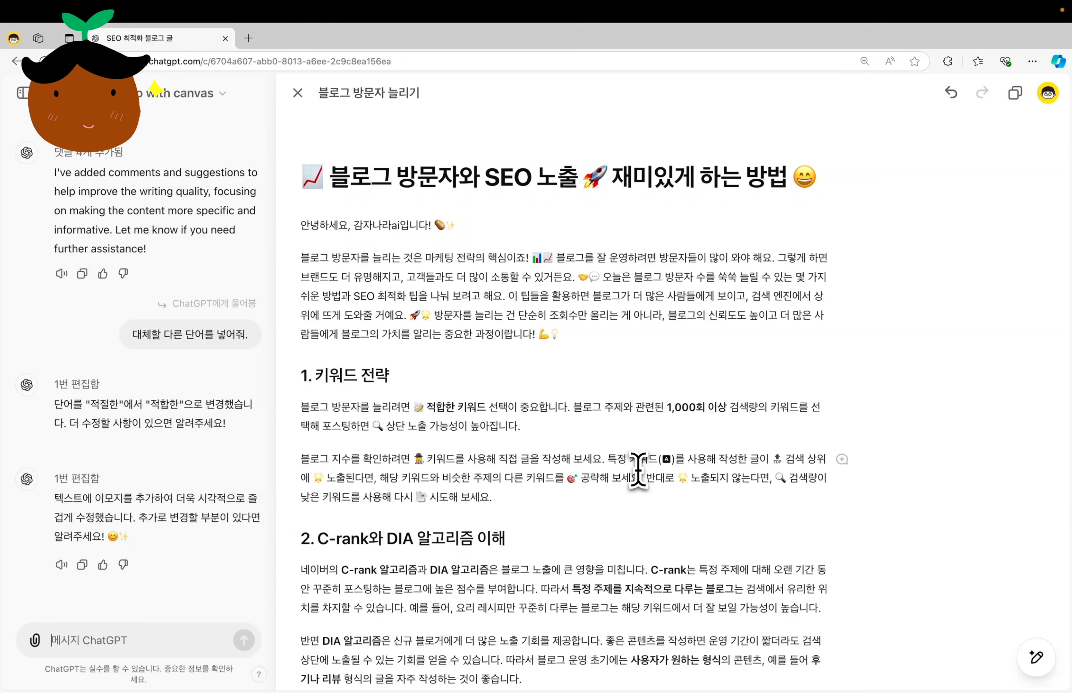
click(1036, 657)
click(1036, 657)
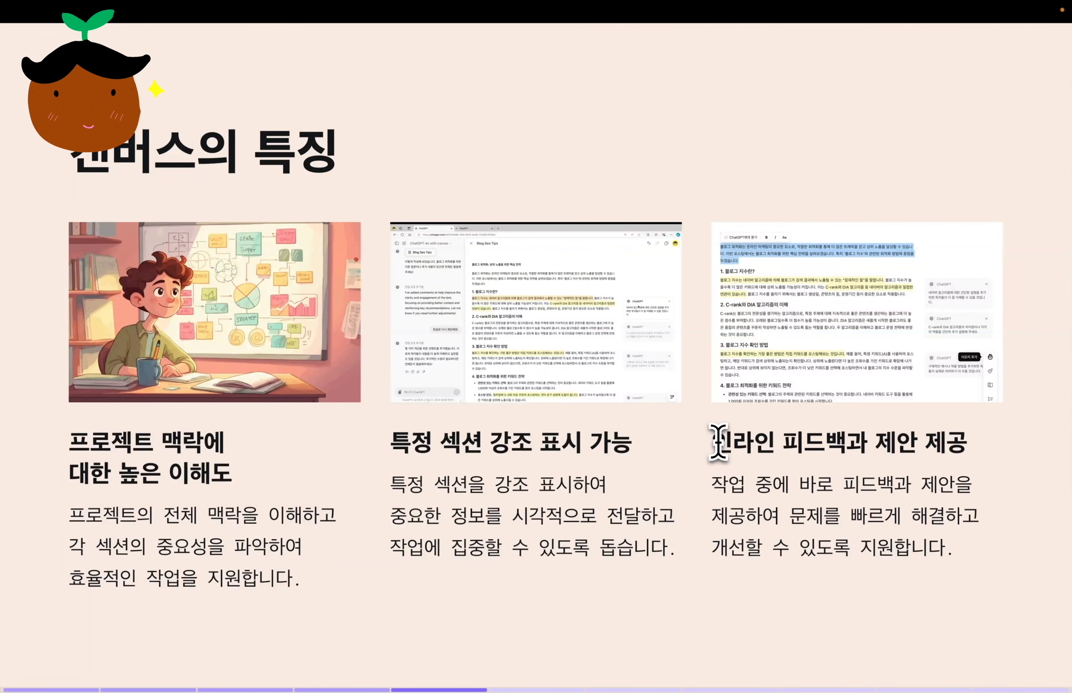
drag(719, 444, 964, 446)
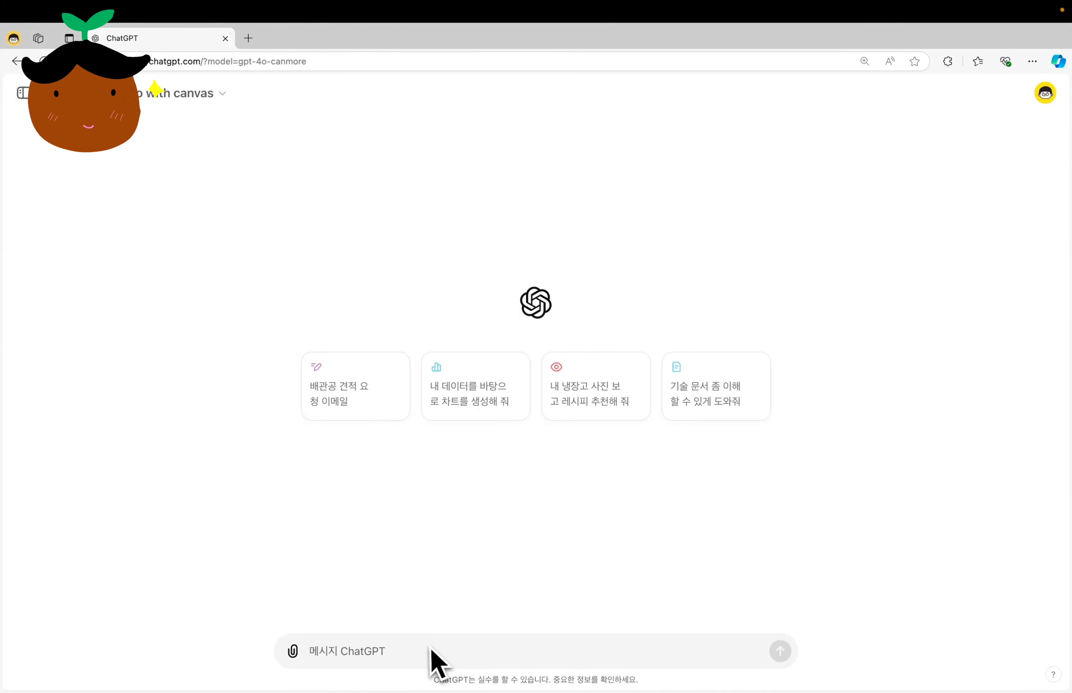
Request an intermittent fasting article in the new chat with "간헐적 단식에 대한 온라인 기사를 작성하고 싶어.".
text(간헐적 단식에 대한 온라인 강좌를 작성하고 싶어.)
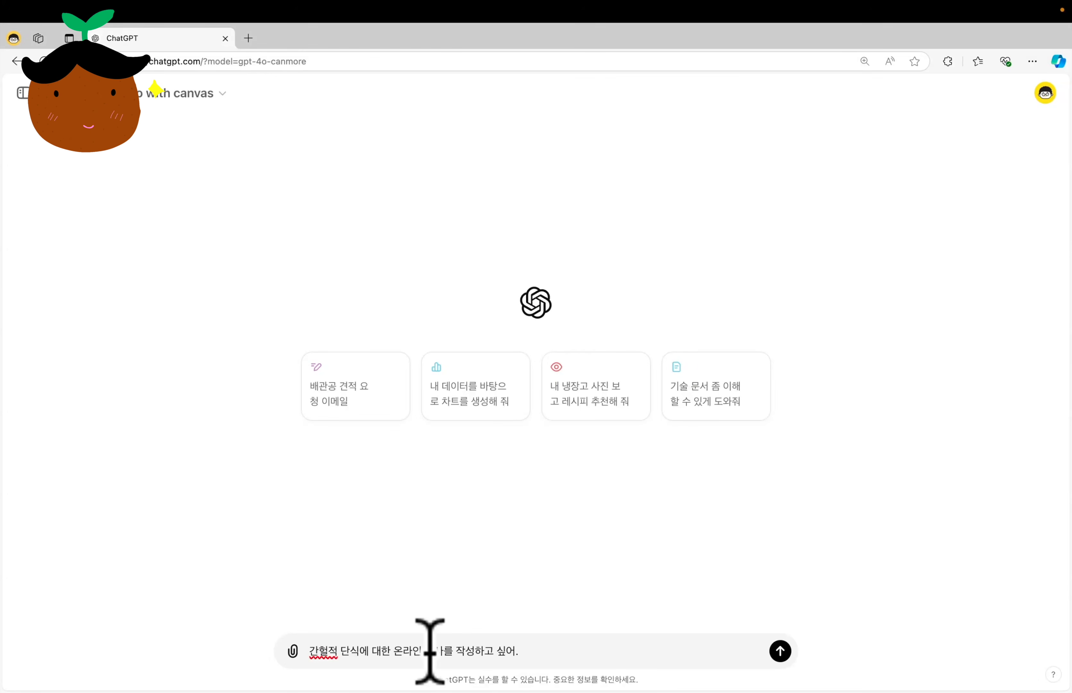
key(Return)
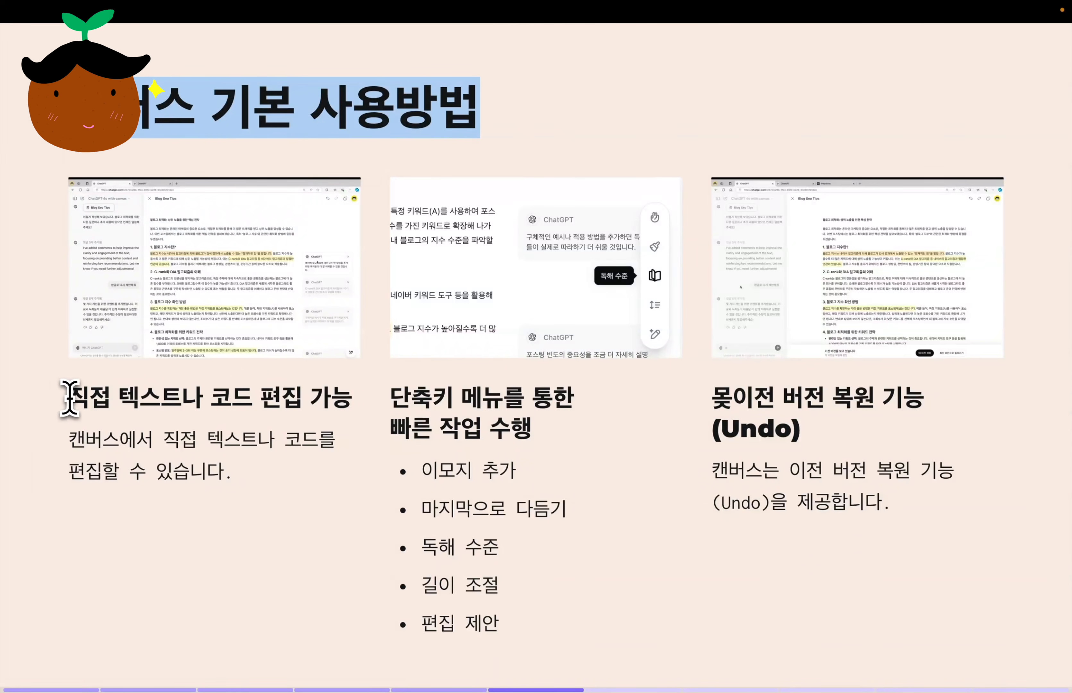
drag(68, 399, 353, 397)
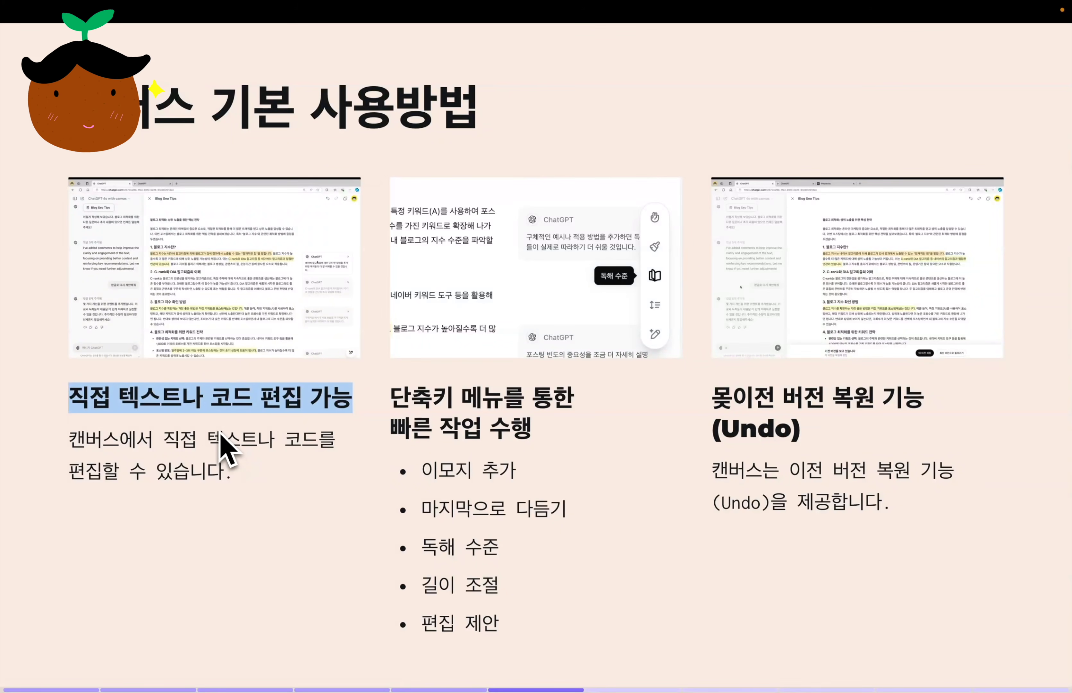
drag(70, 441, 238, 477)
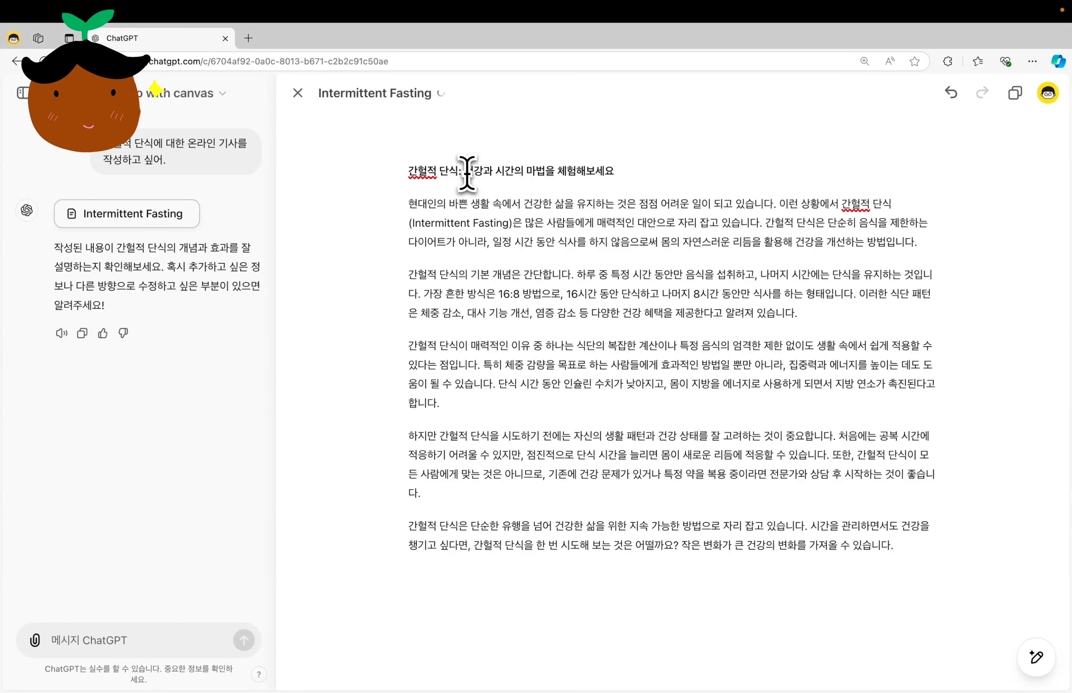
Rewrite the article's title as "간헐적 단식은 왜 건강과 시간의 마법이라고 하는가?".
text(왜 건강과 시간의 마법을 체험해보세요)
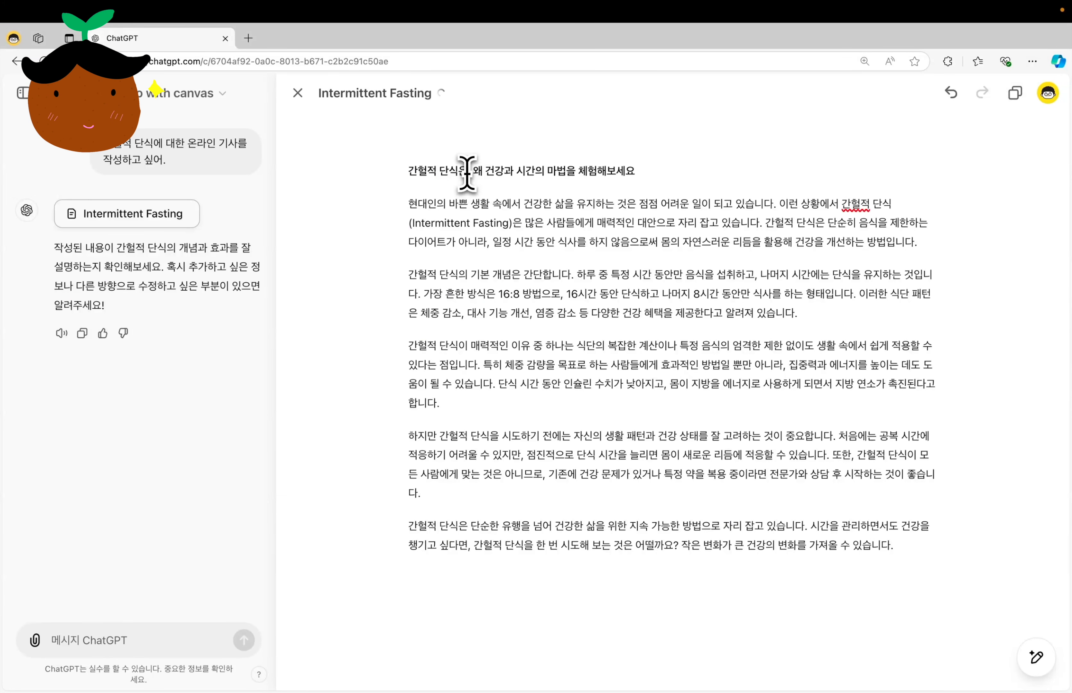
key(Left)
key(shift+super+Right)
text(이락)
Insert line breaks after the first and second sentences of the article's first two paragraphs.
click(780, 203)
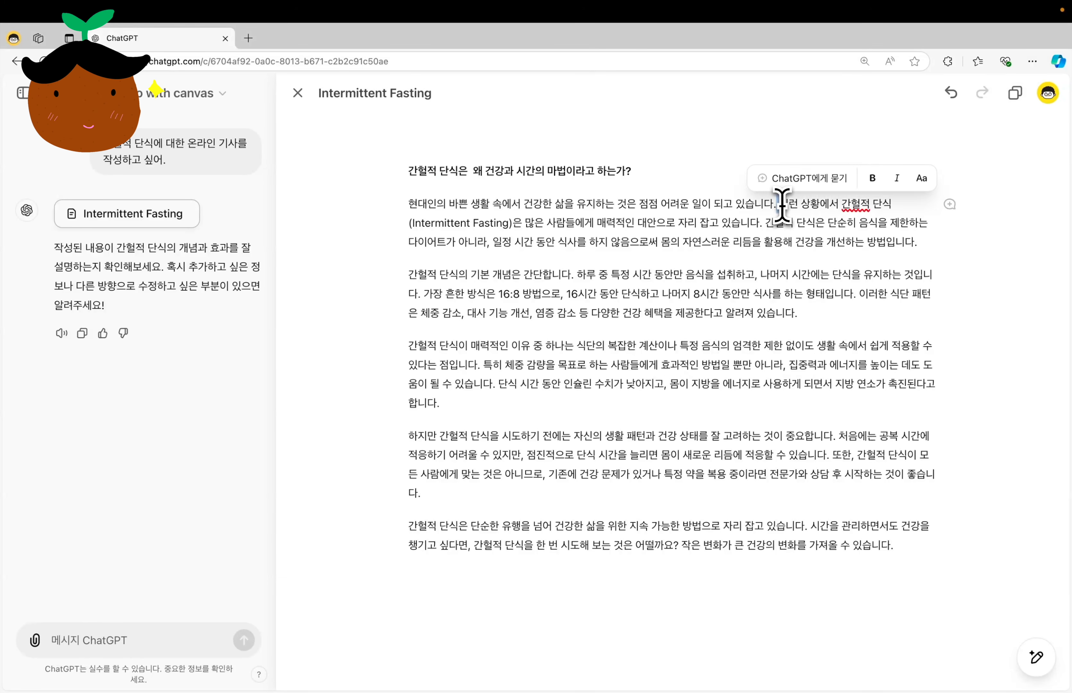
key(Return)
click(878, 223)
key(Return)
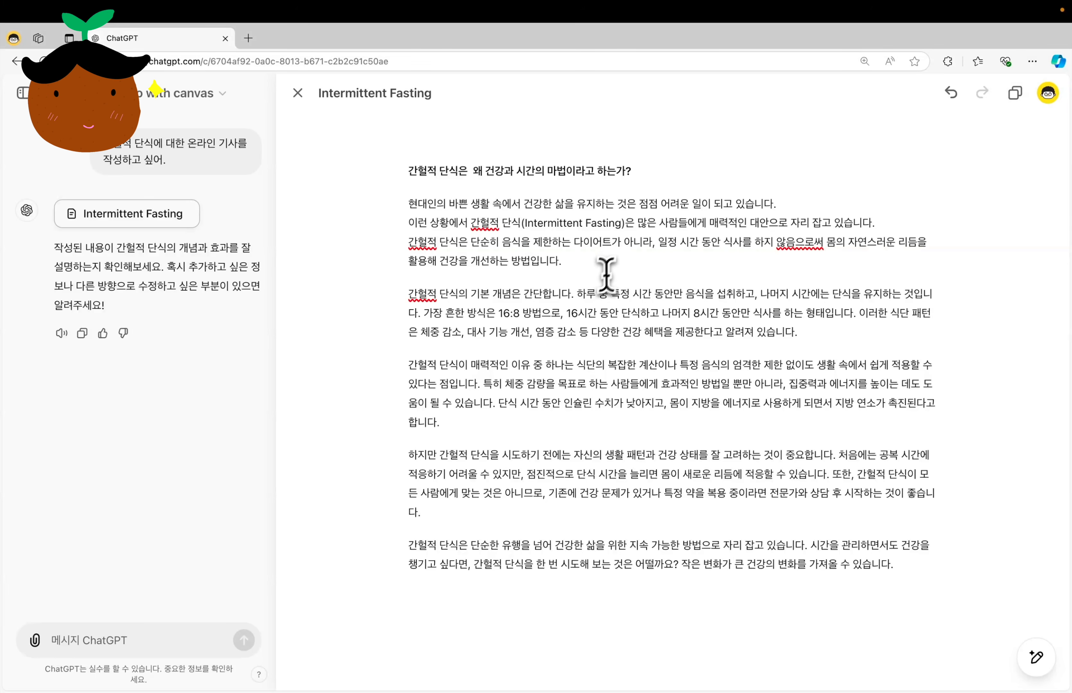
click(575, 294)
key(Return)
click(777, 313)
key(Return)
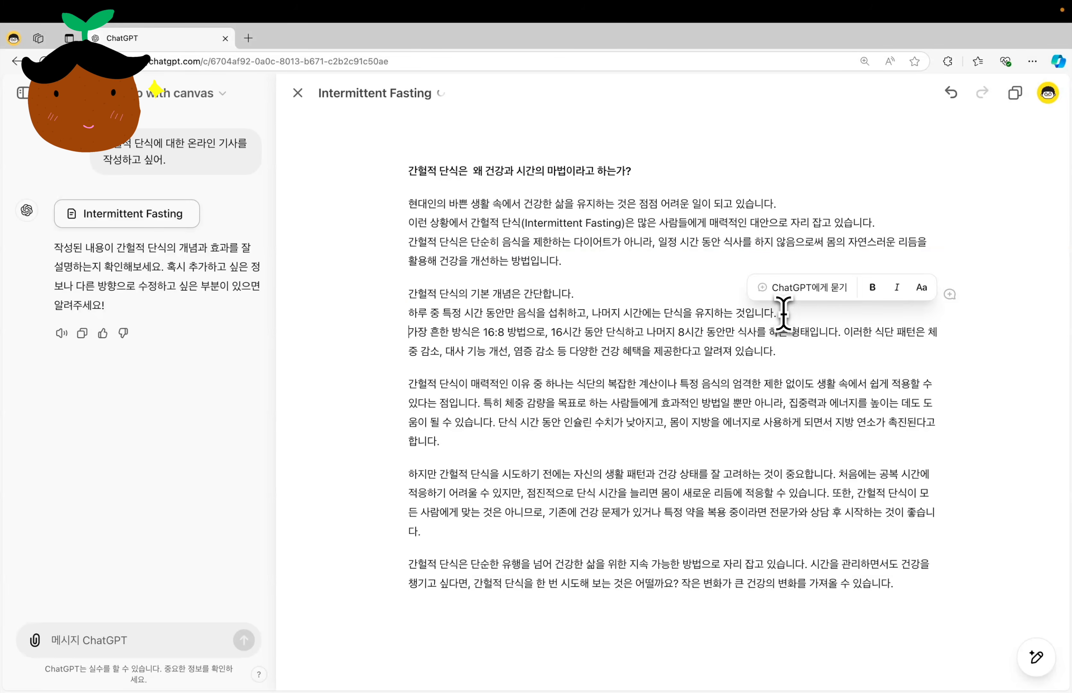
Insert line breaks after the second paragraph's third sentence and after the first and second sentences of the third paragraph.
click(846, 332)
key(Return)
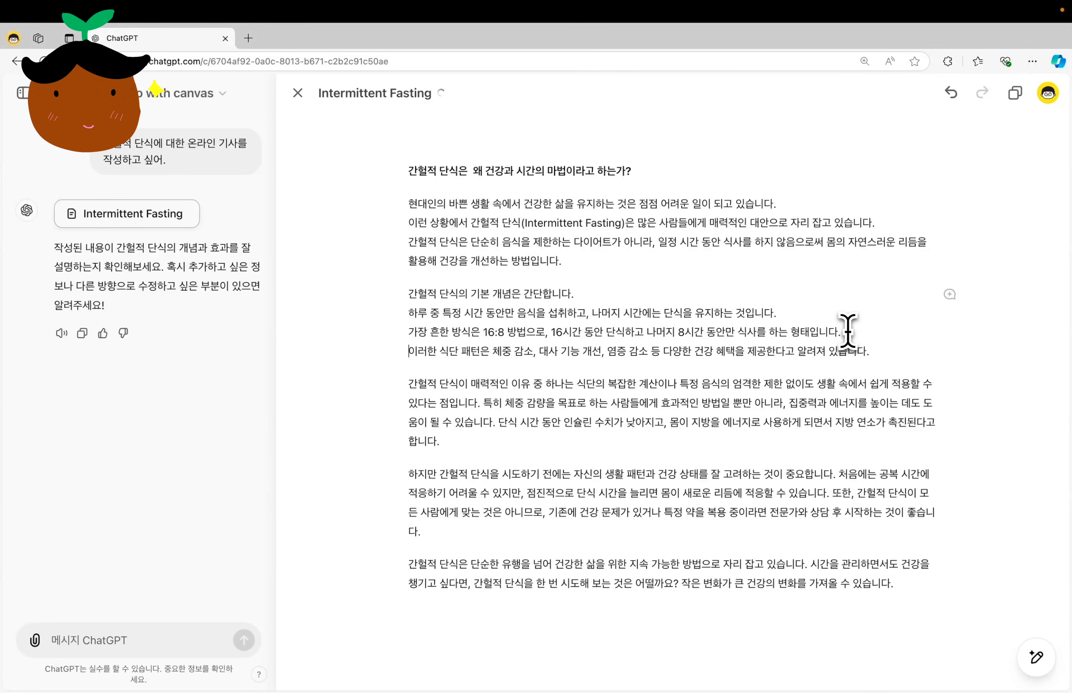
click(486, 403)
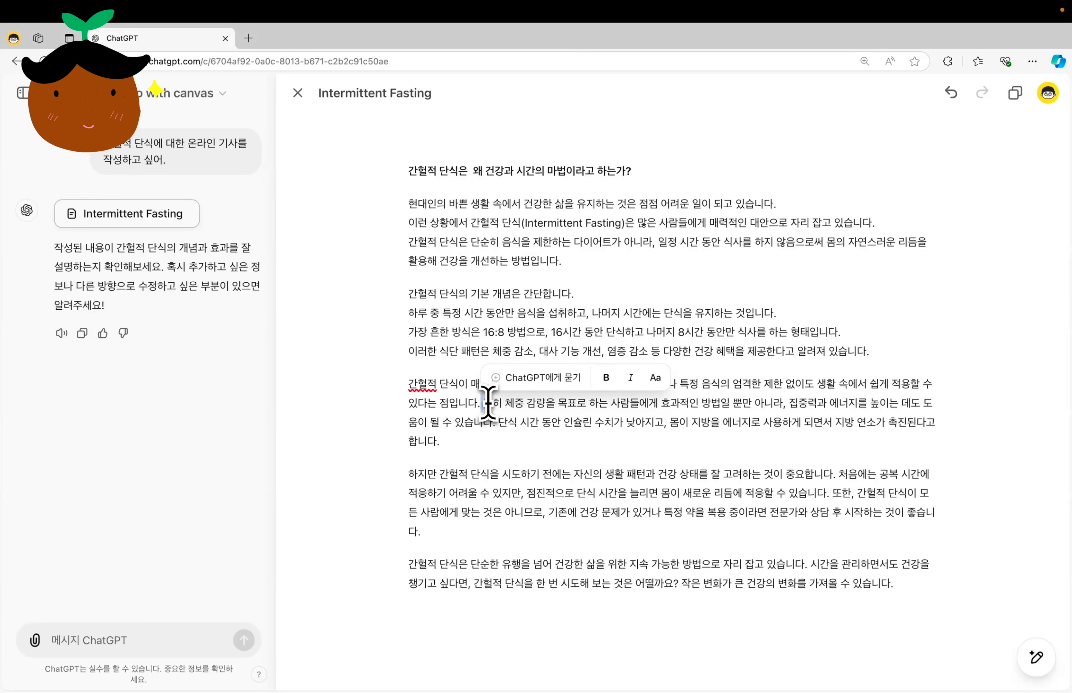
key(Return)
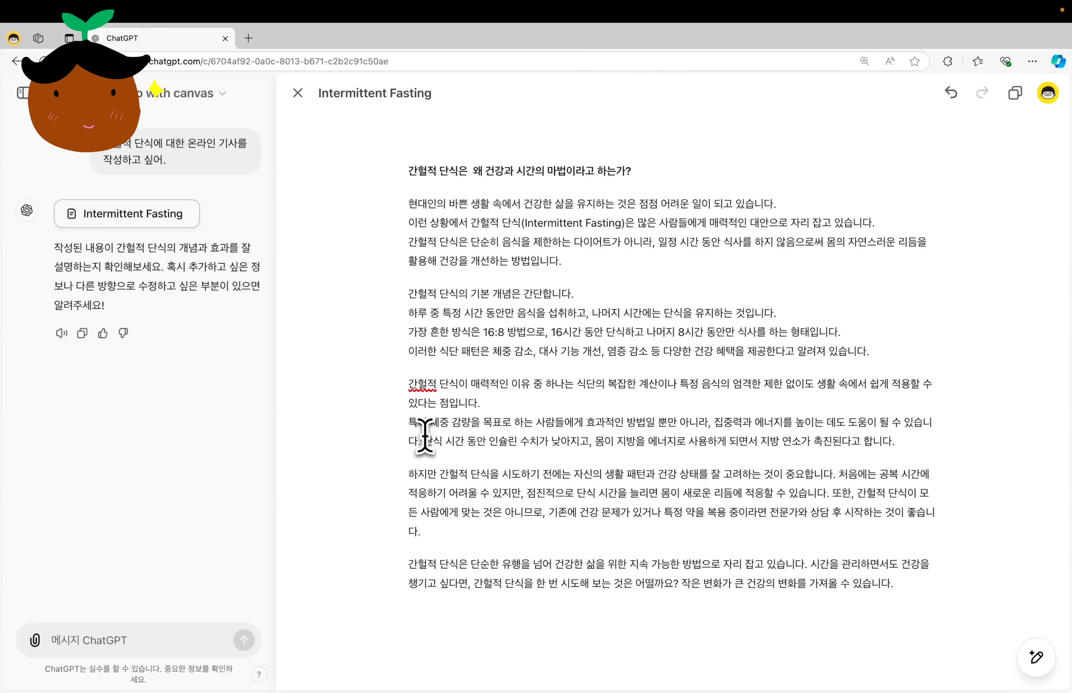
click(425, 439)
key(Return)
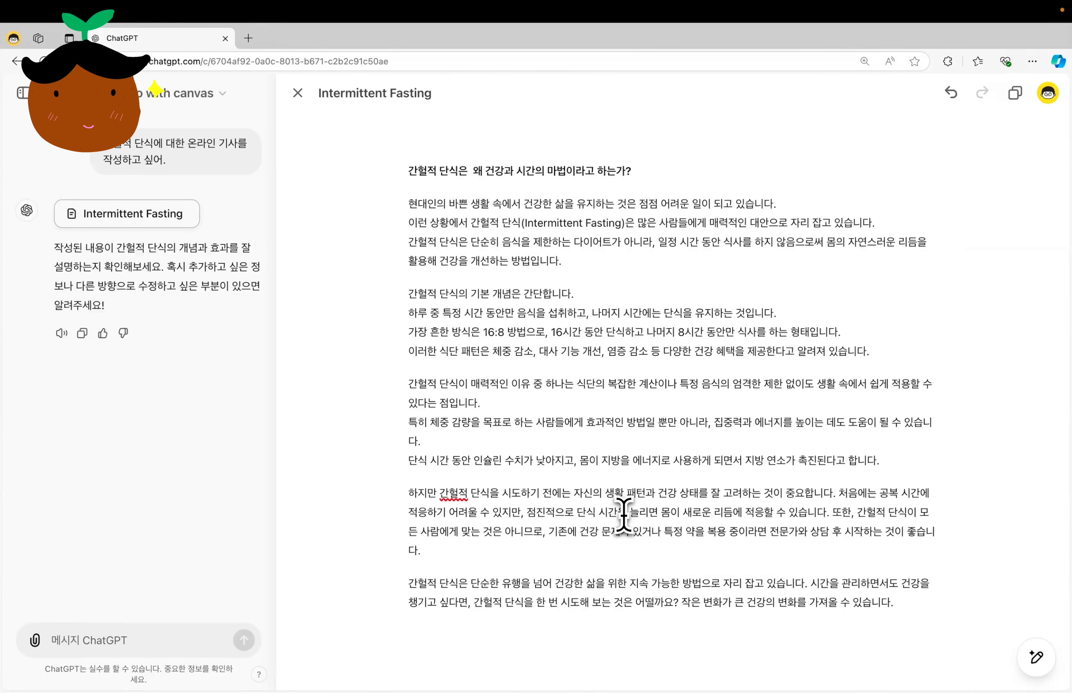
Add the greeting line "안녕하세요 감자 기자입니다!" between the article's title and first paragraph.
click(518, 205)
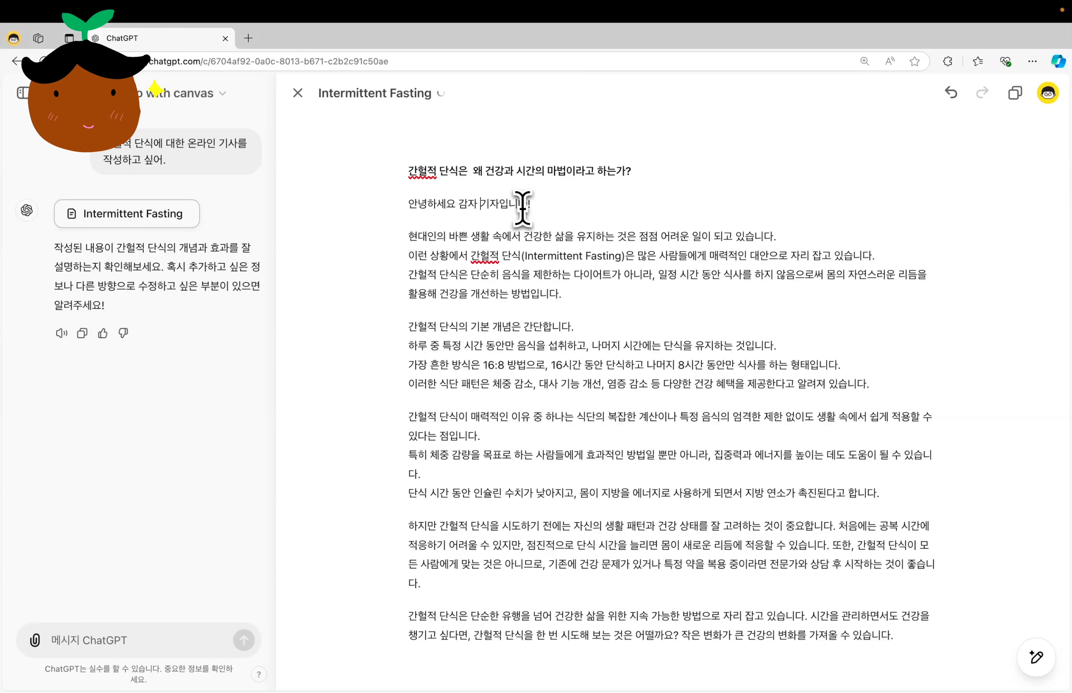
triple_click(523, 208)
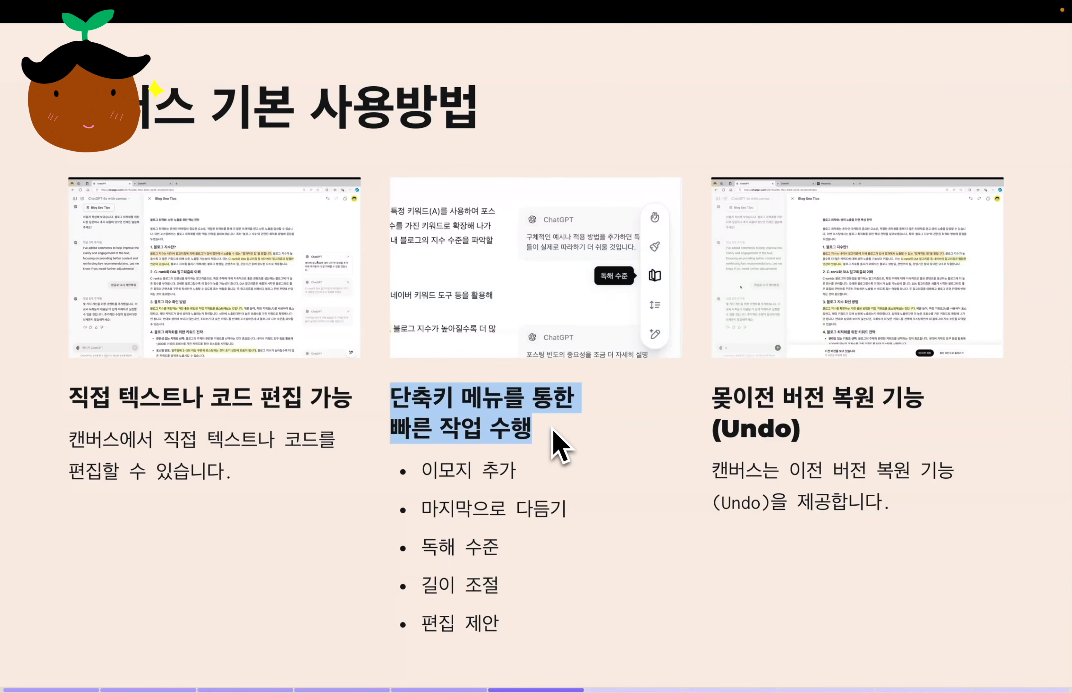
click(432, 475)
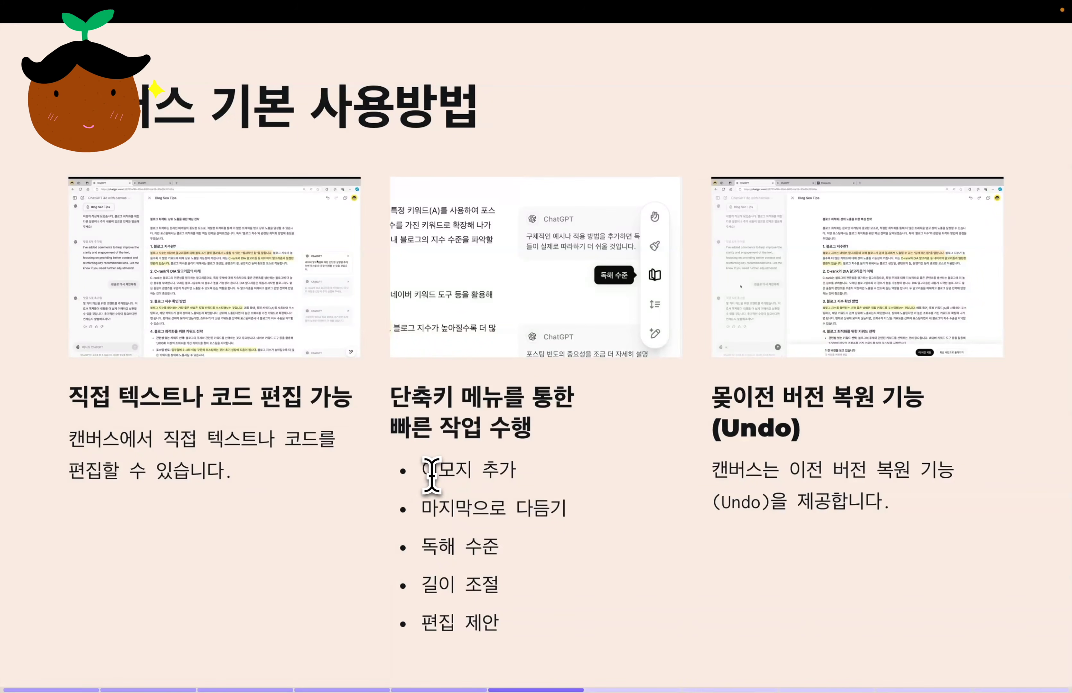
drag(424, 473, 517, 485)
drag(426, 511, 576, 524)
drag(426, 547, 482, 547)
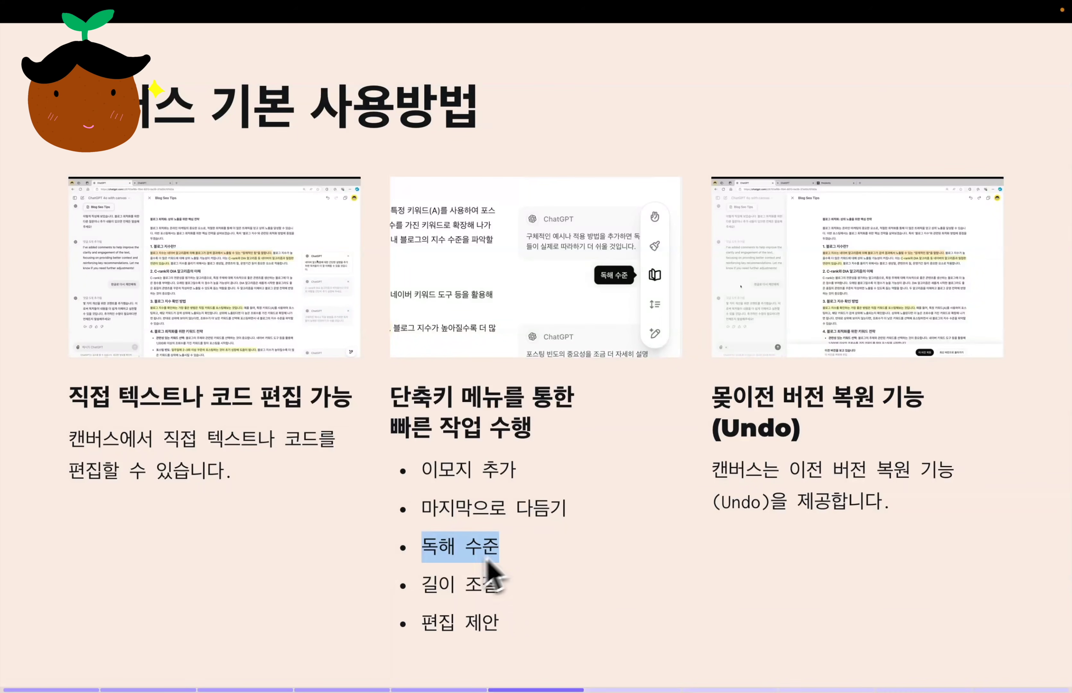
drag(423, 584, 509, 594)
drag(424, 622, 495, 623)
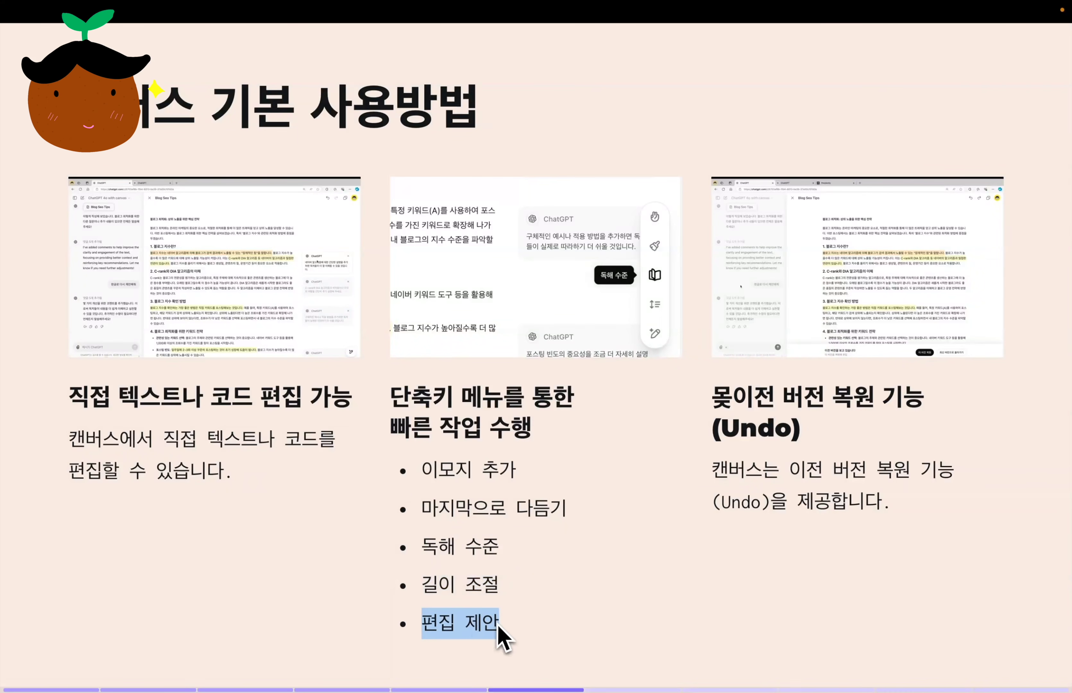
click(569, 612)
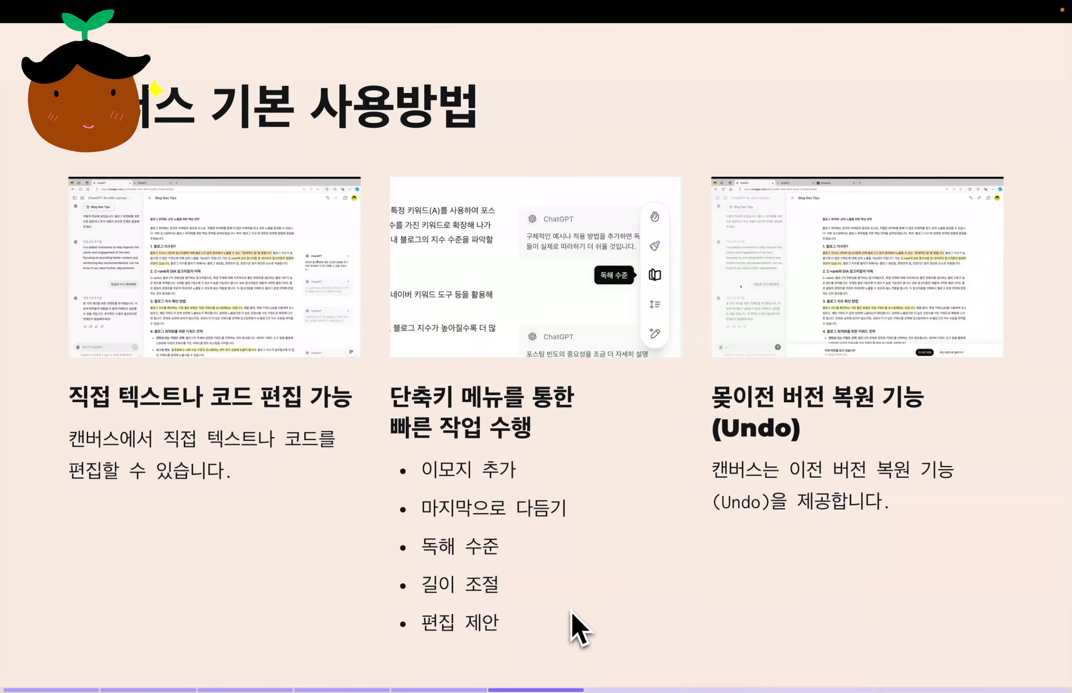
key(Right)
drag(251, 464, 29, 490)
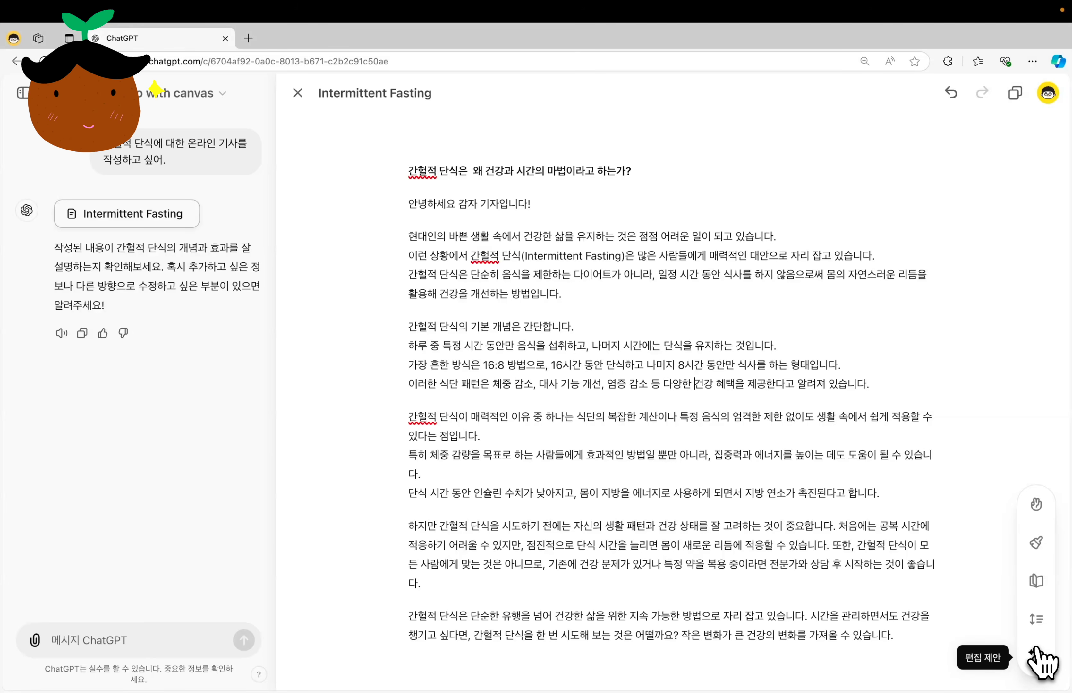
Request edit suggestions (편집 제안) for the article and ask for them again in Korean with "한글로 다시 제안해줘".
click(1035, 651)
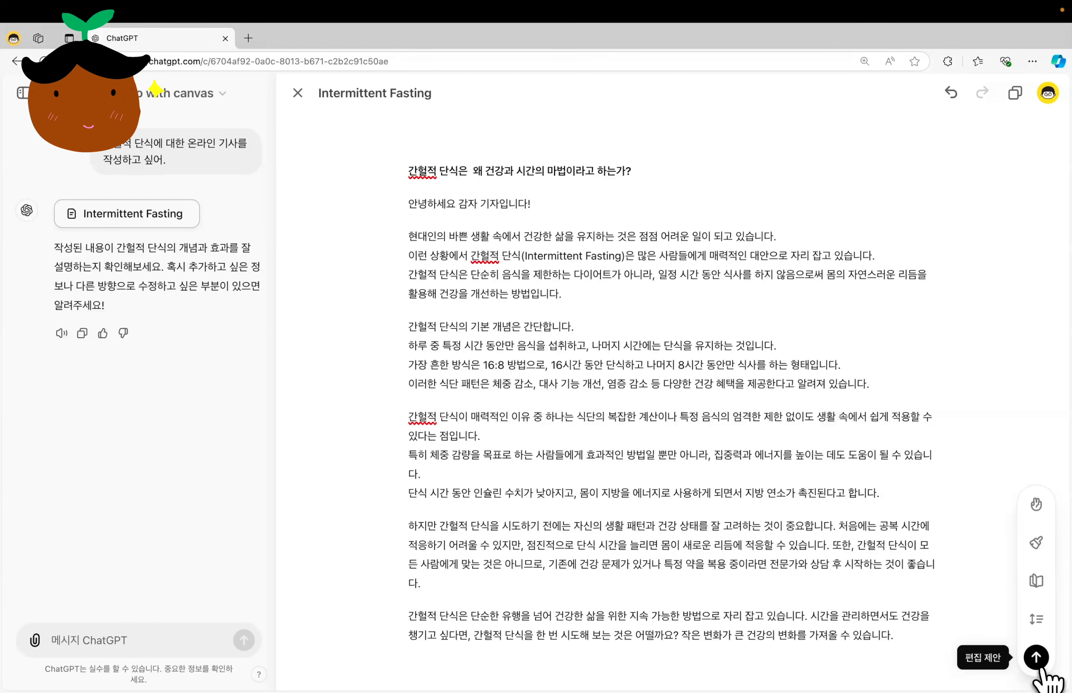
click(1039, 666)
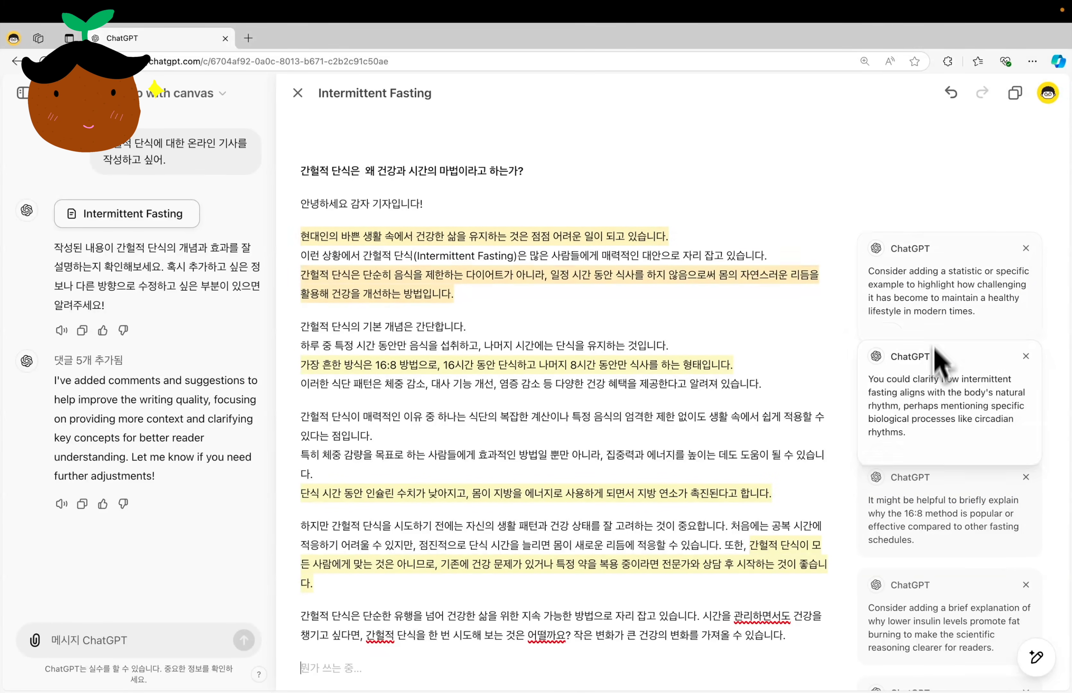
click(136, 644)
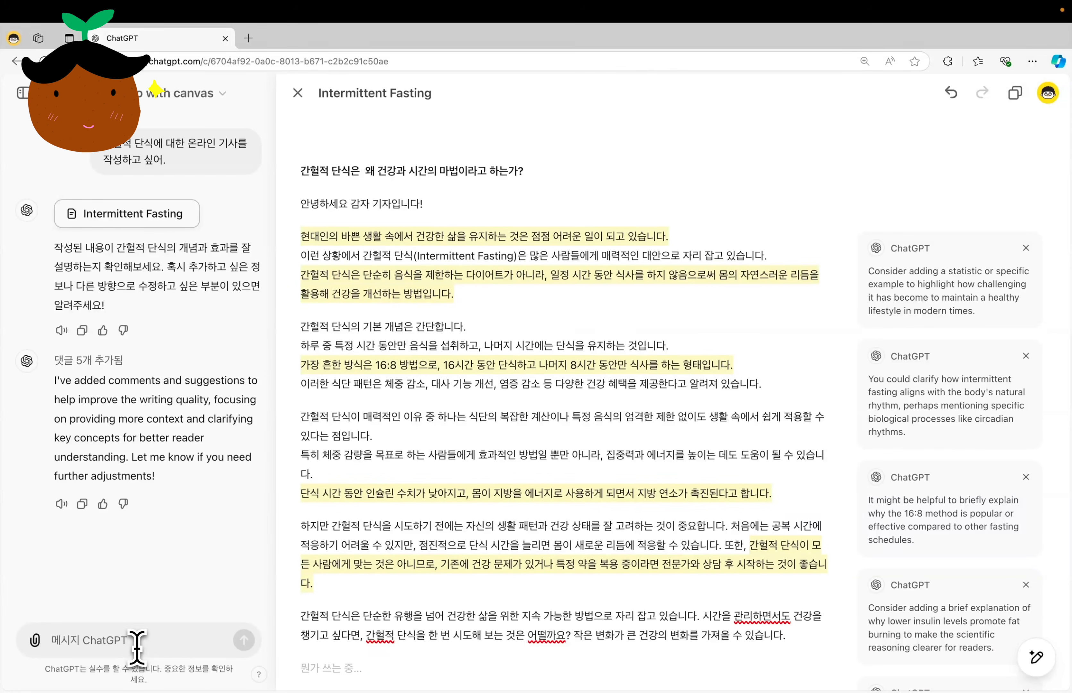
text(한글로 다시 제안해줘)
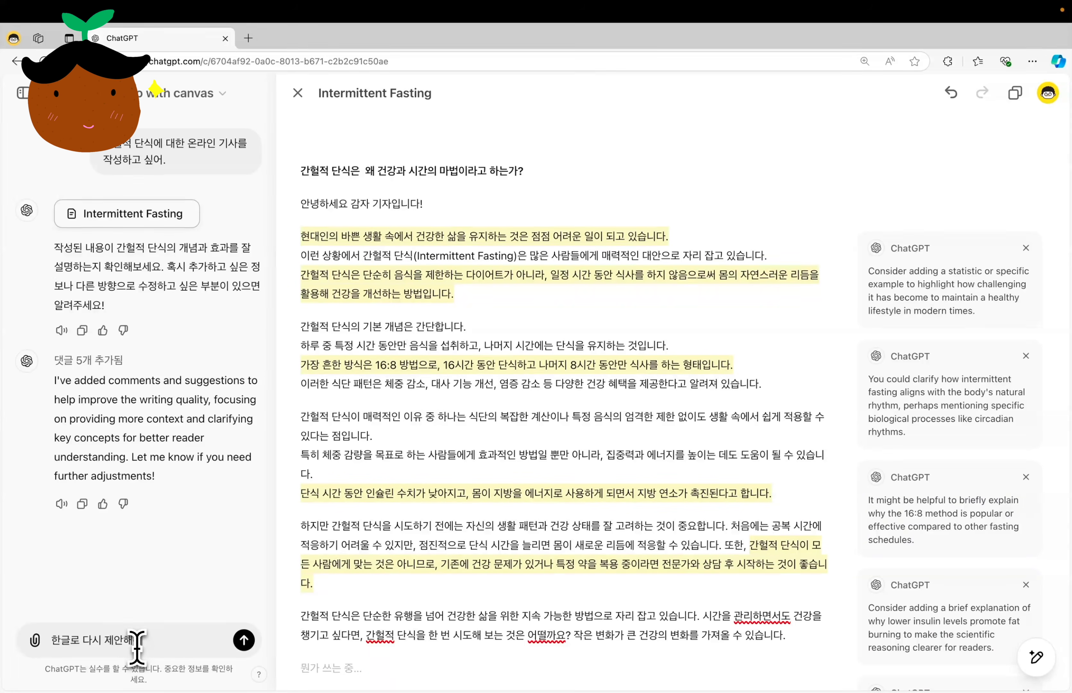
key(Return)
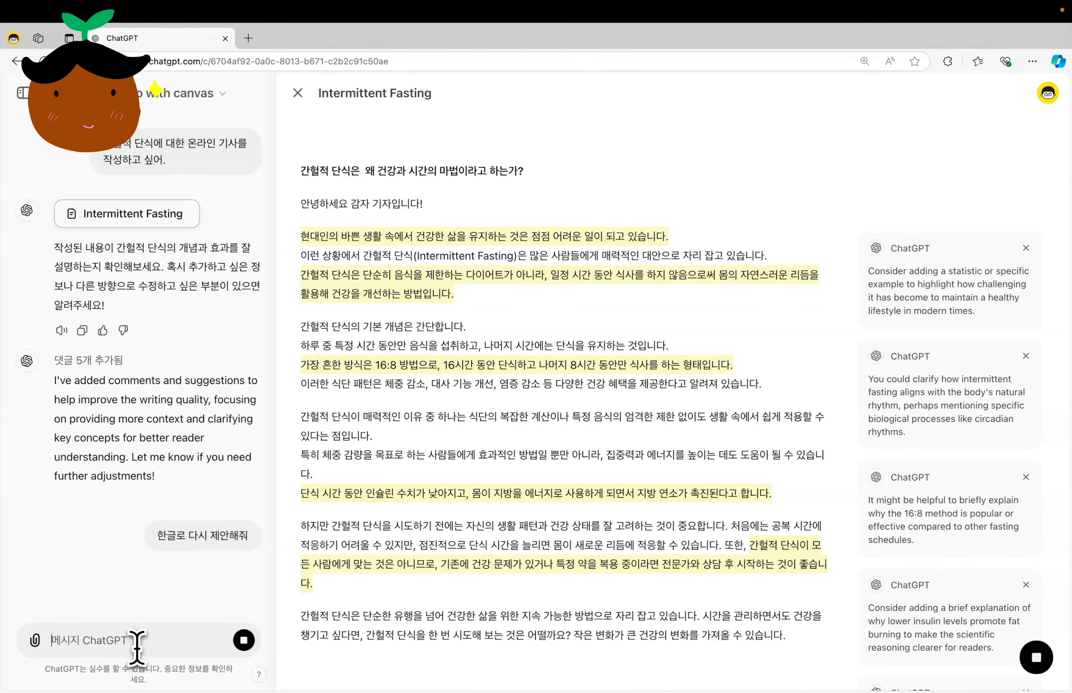
Dismiss the English edit suggestions on the article, keeping the Korean ones.
scroll(686, 372, down, 8)
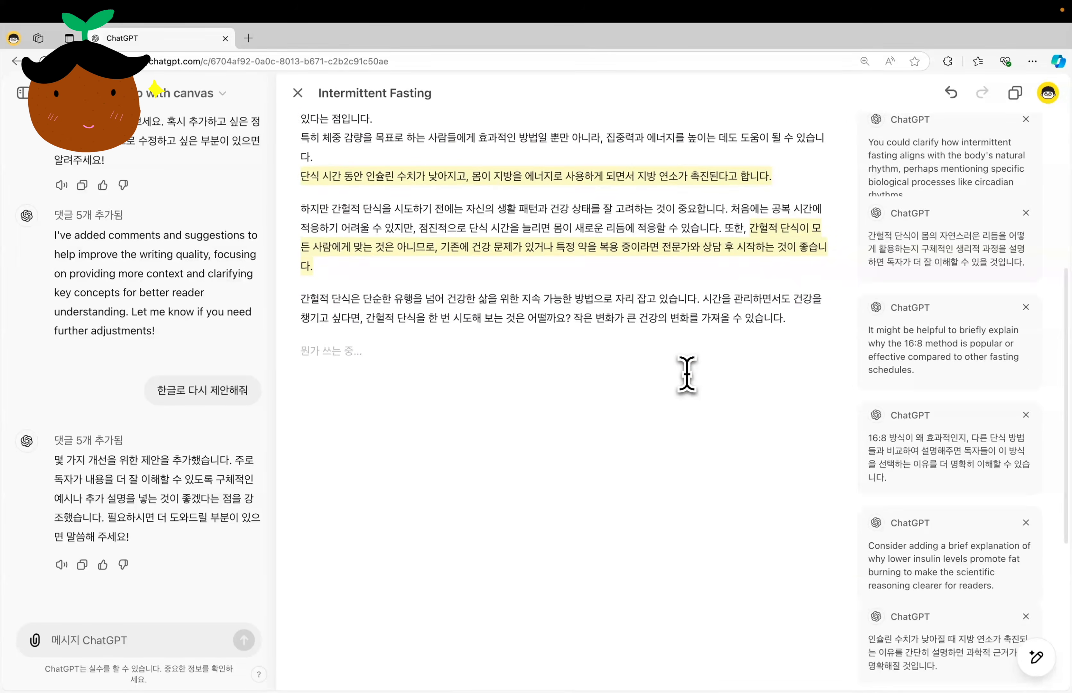
scroll(687, 372, up, 8)
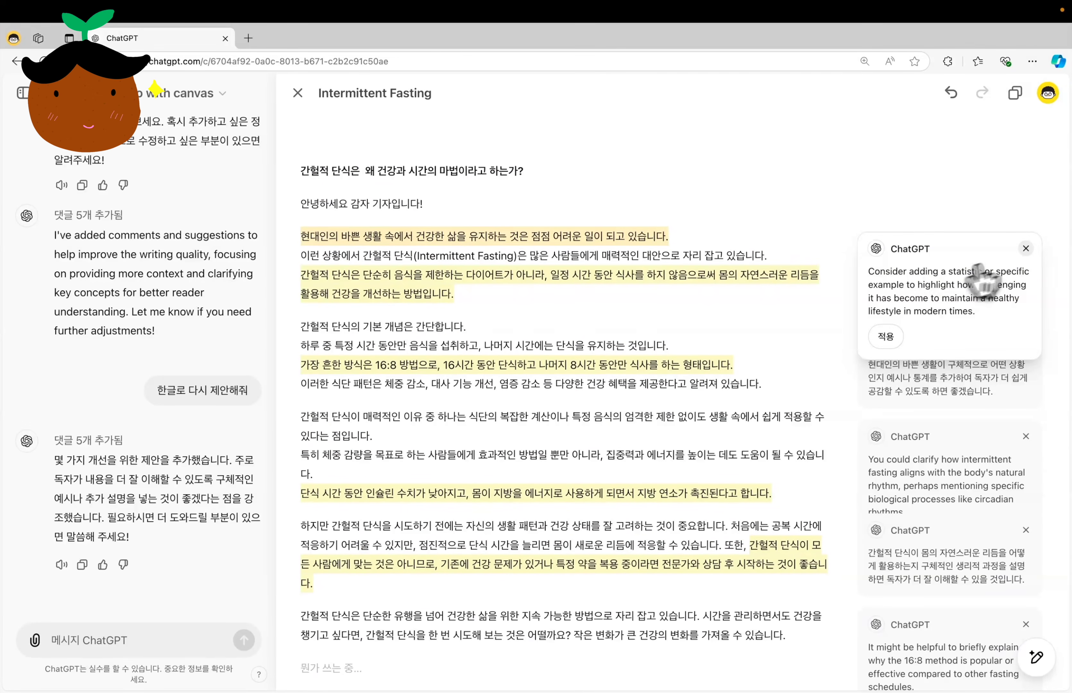
click(1026, 248)
click(1026, 342)
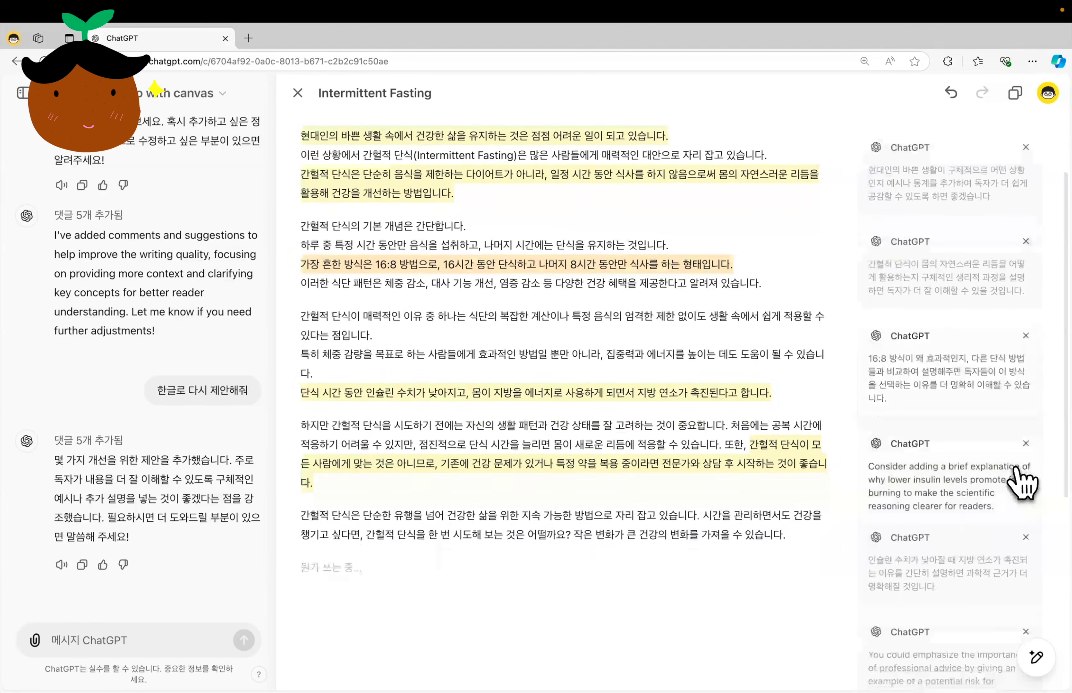
scroll(1030, 448, down, 1)
click(1029, 448)
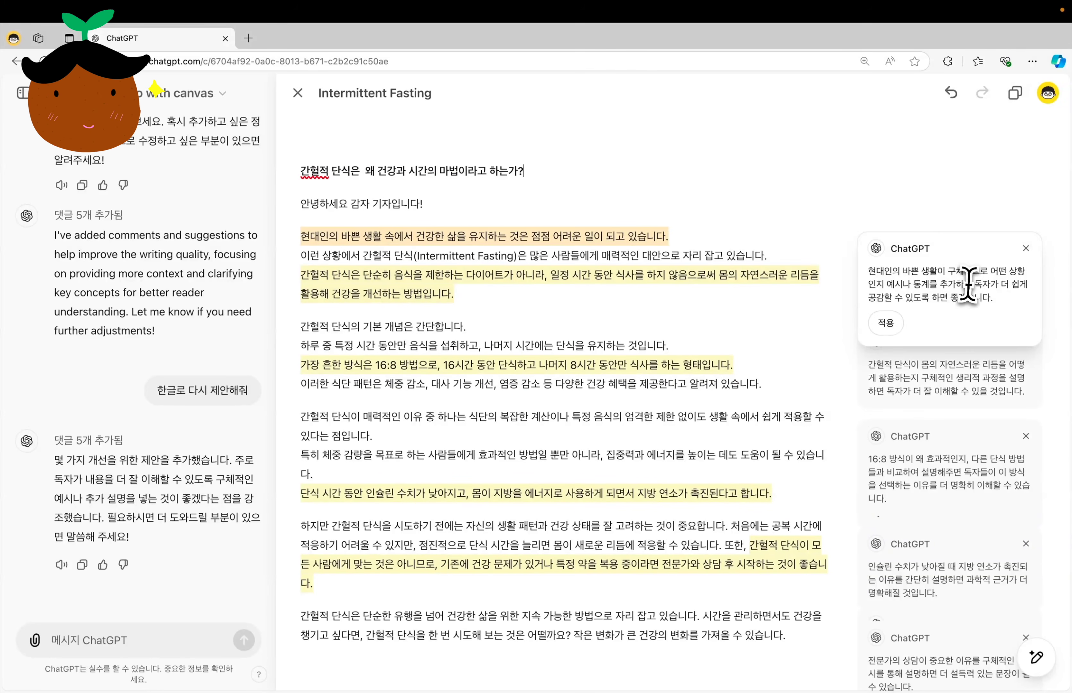
Apply the Korean suggestions on concrete examples of busy modern life and on the physiological process behind the body's natural rhythm.
mouse_move(913, 275)
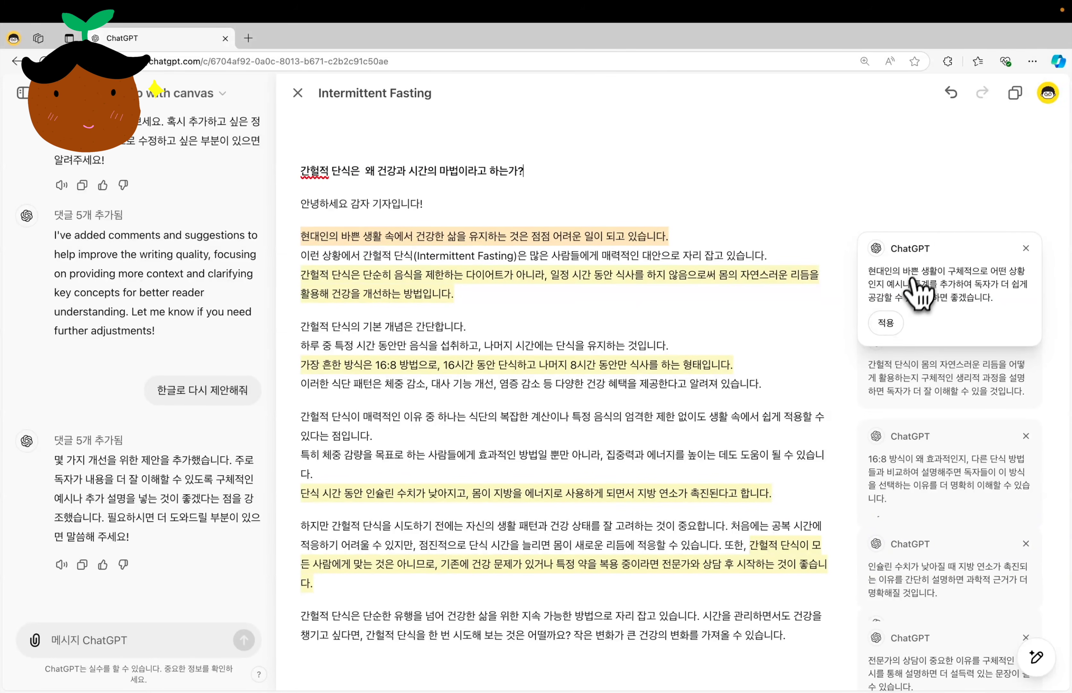
click(894, 322)
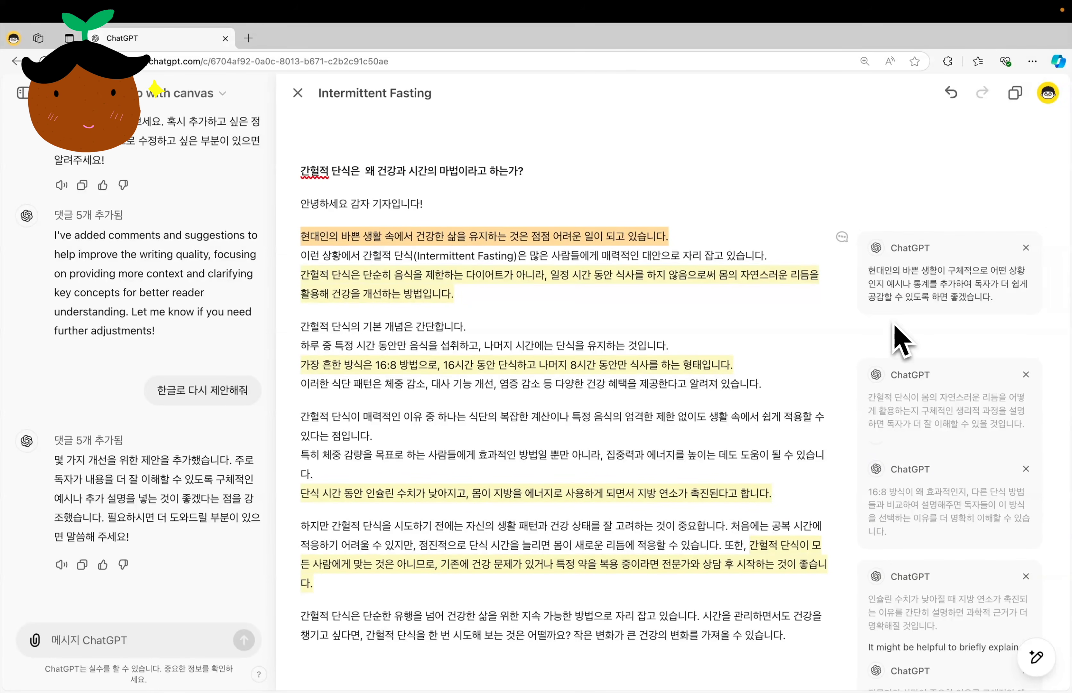
mouse_move(897, 337)
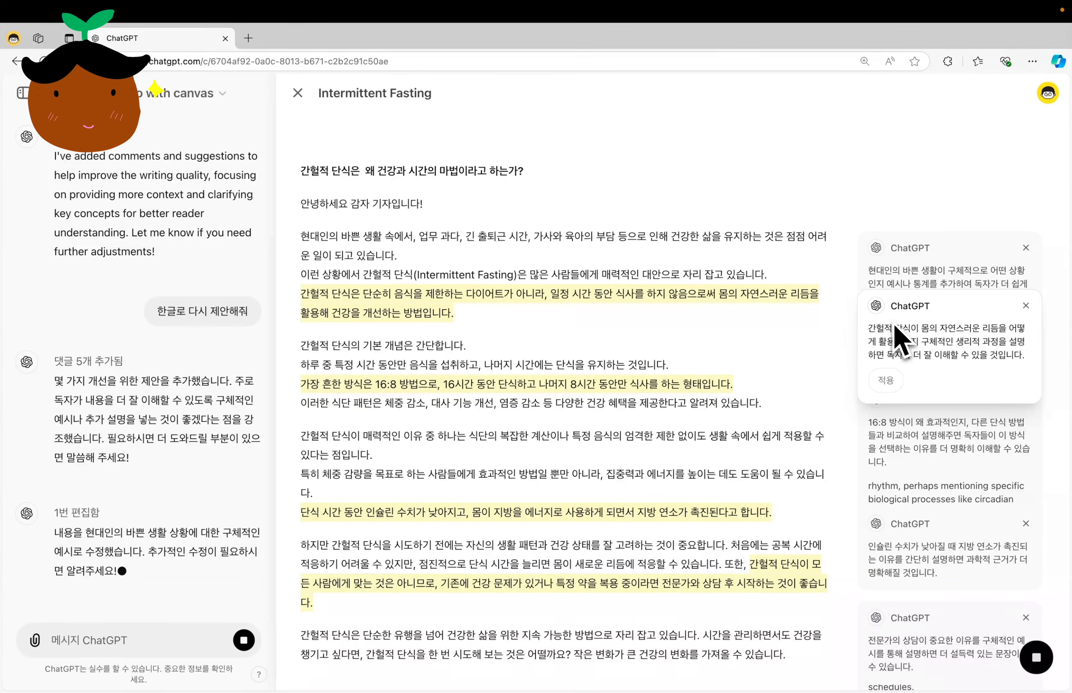
click(888, 385)
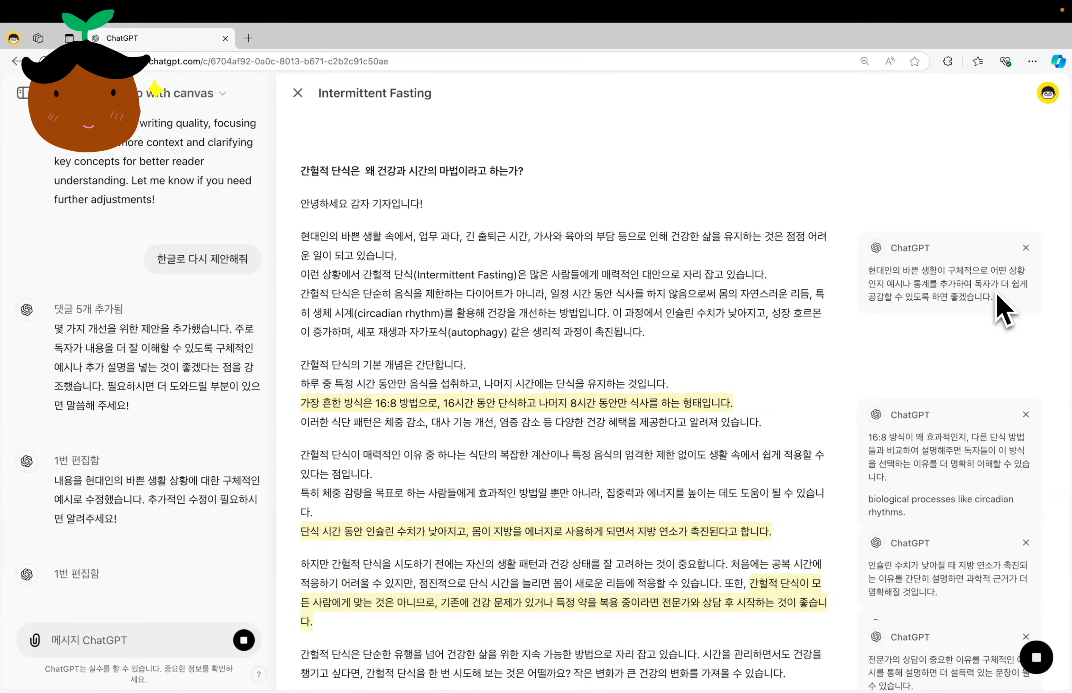
Dismiss the suggestions on the 16:8 method and insulin levels, and apply the one on why expert consultation matters.
scroll(905, 377, down, 4)
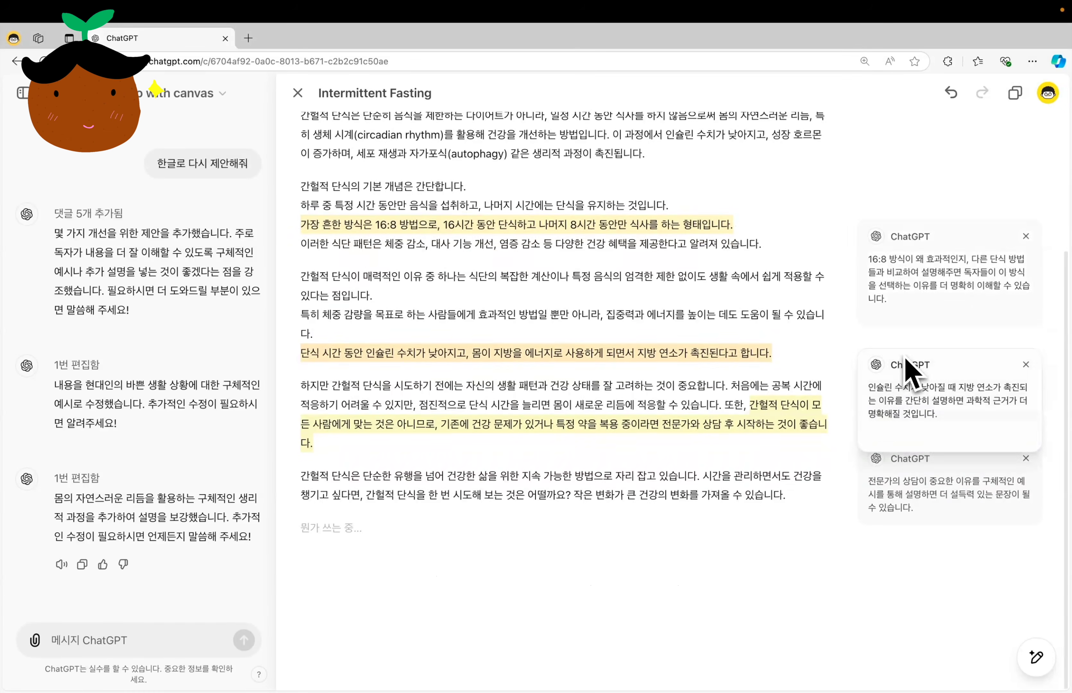
click(1027, 236)
click(1026, 364)
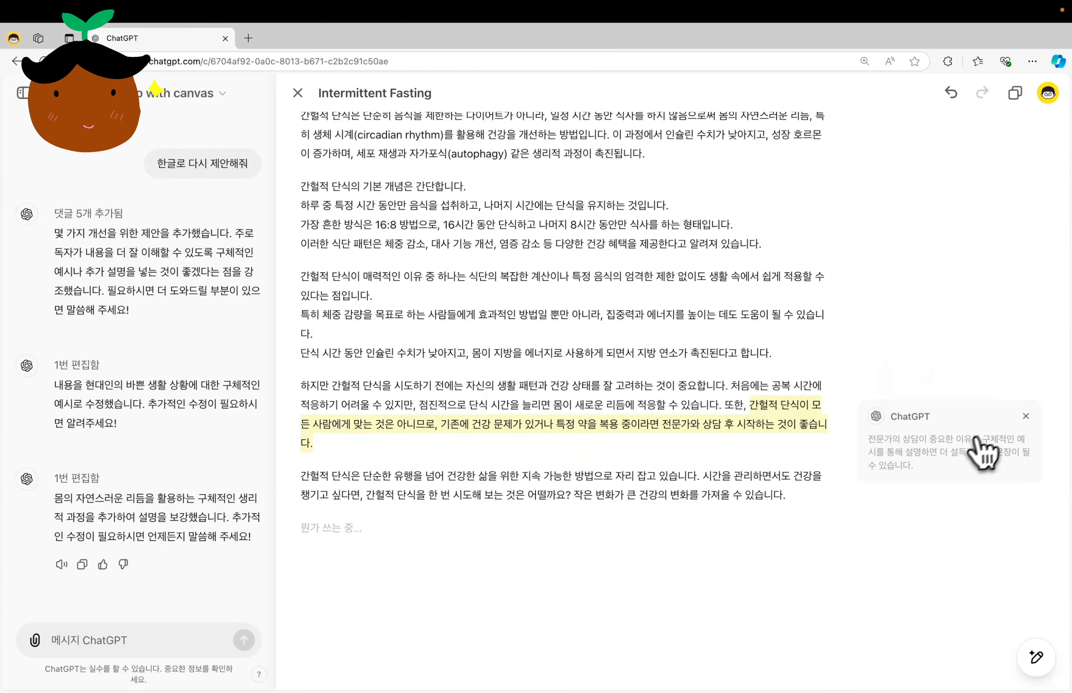
click(879, 467)
click(886, 489)
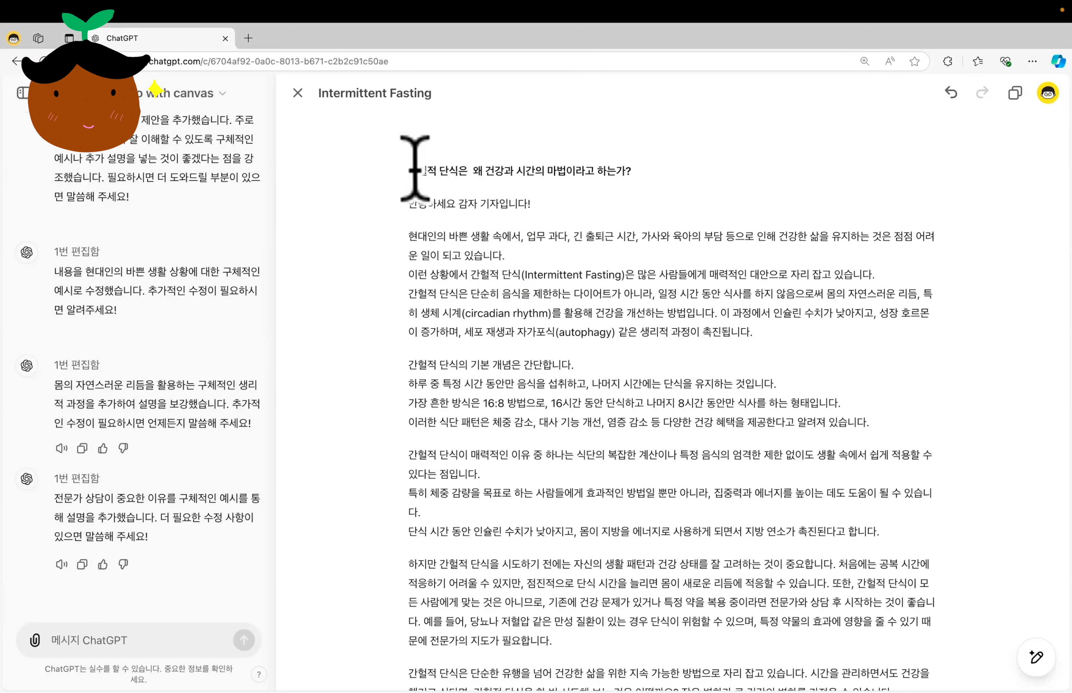
Shorten the whole article with the length adjustment set to 더 짧게.
drag(419, 148, 613, 473)
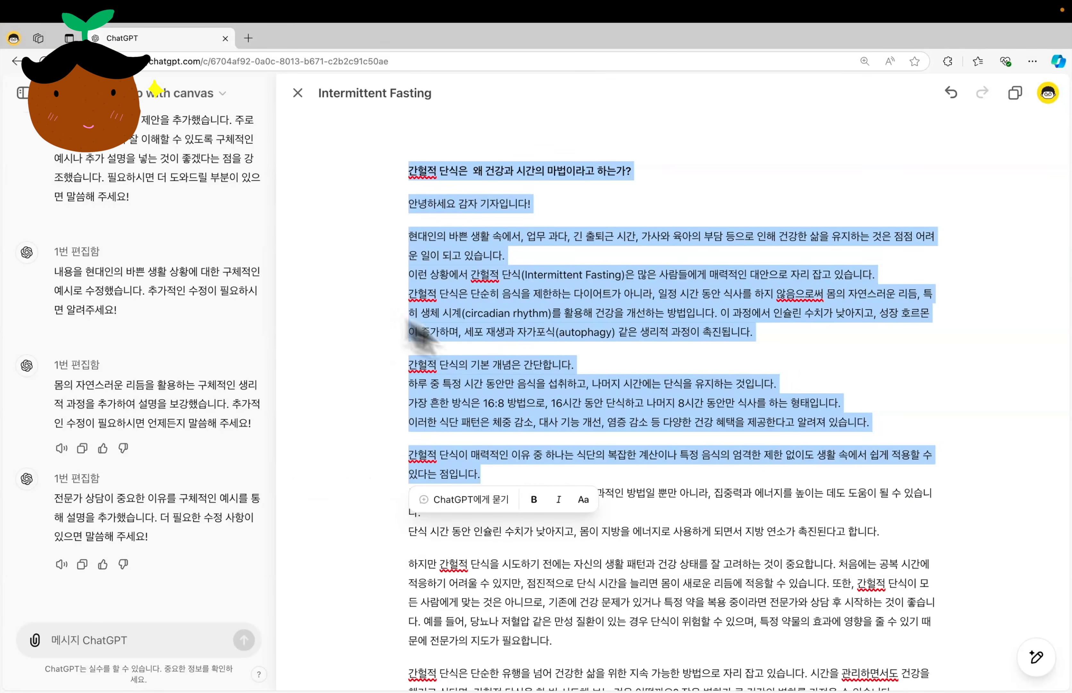
click(403, 321)
mouse_move(1045, 629)
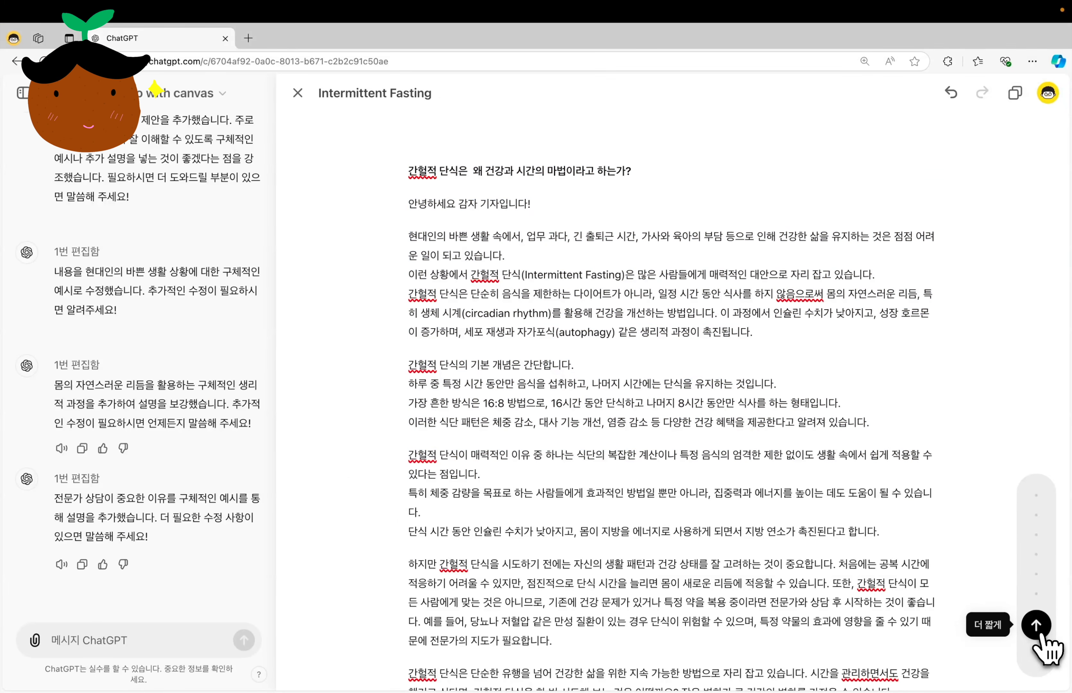
click(1037, 626)
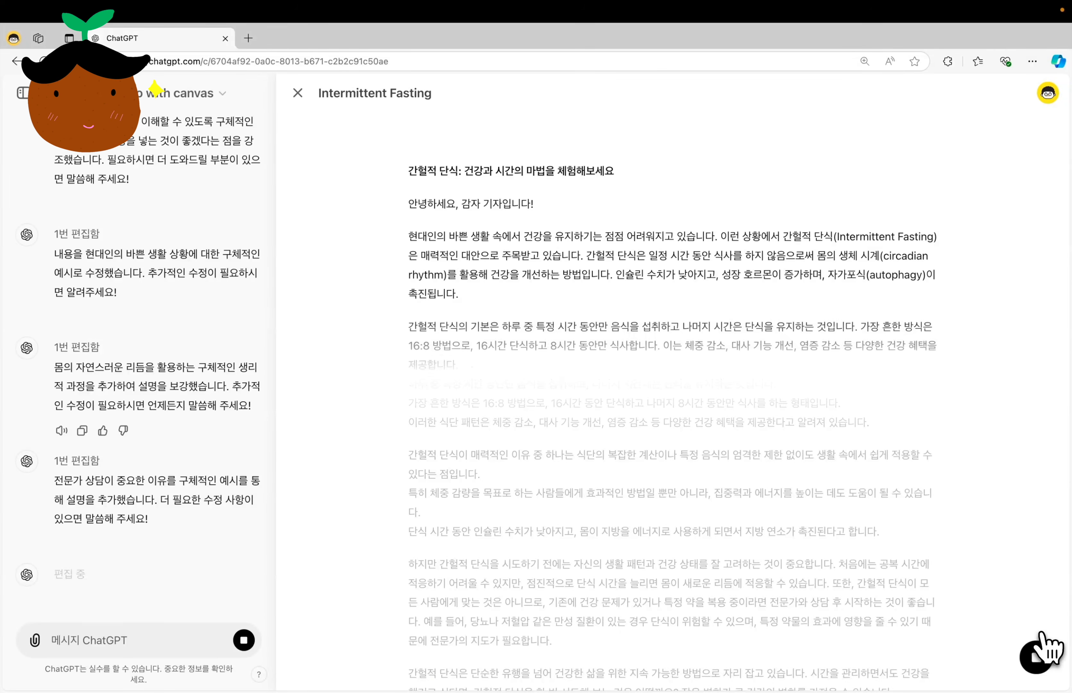
Expand only the article's last paragraph with the length adjustment (길이 조절) set to 가장 길게.
drag(762, 558, 408, 539)
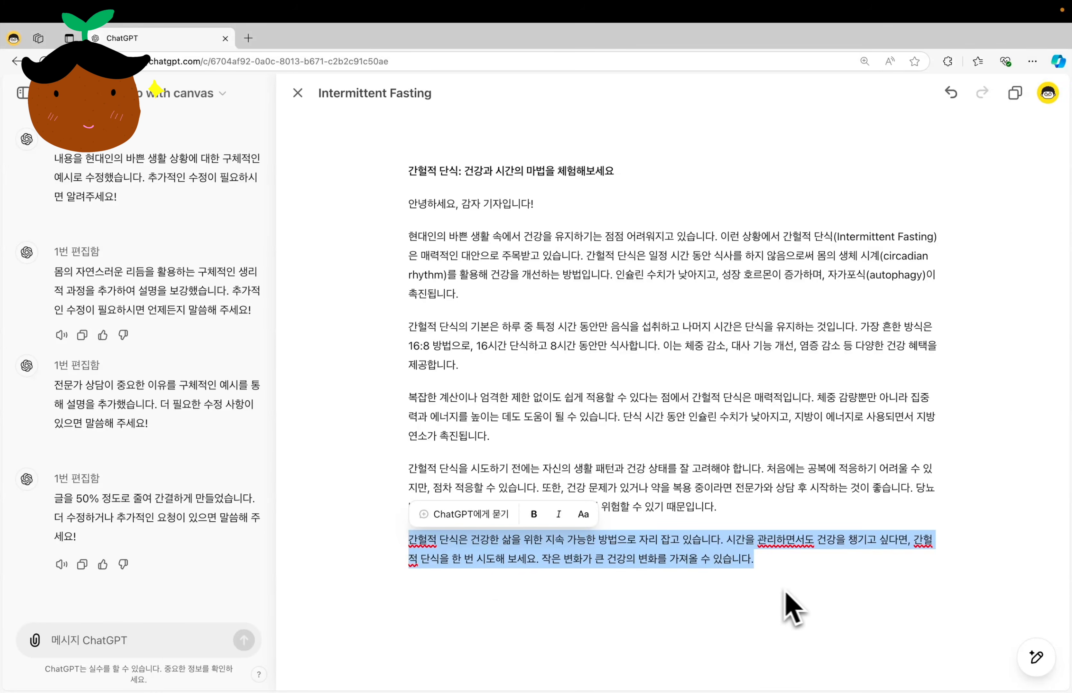
mouse_move(1035, 657)
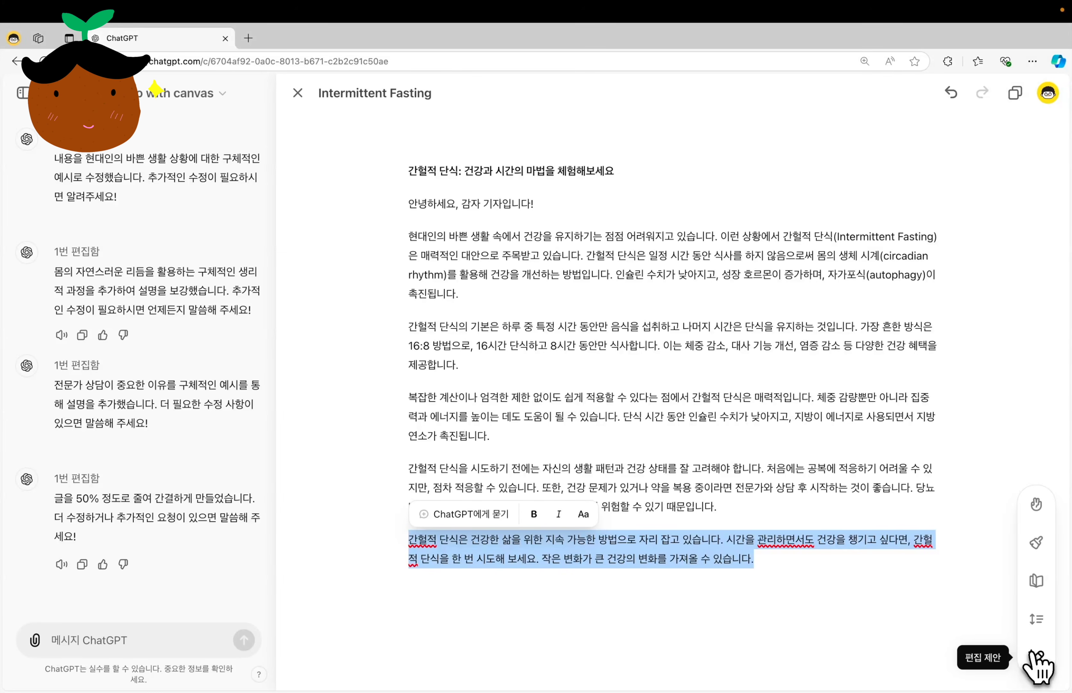
click(1036, 620)
drag(1034, 577, 1037, 507)
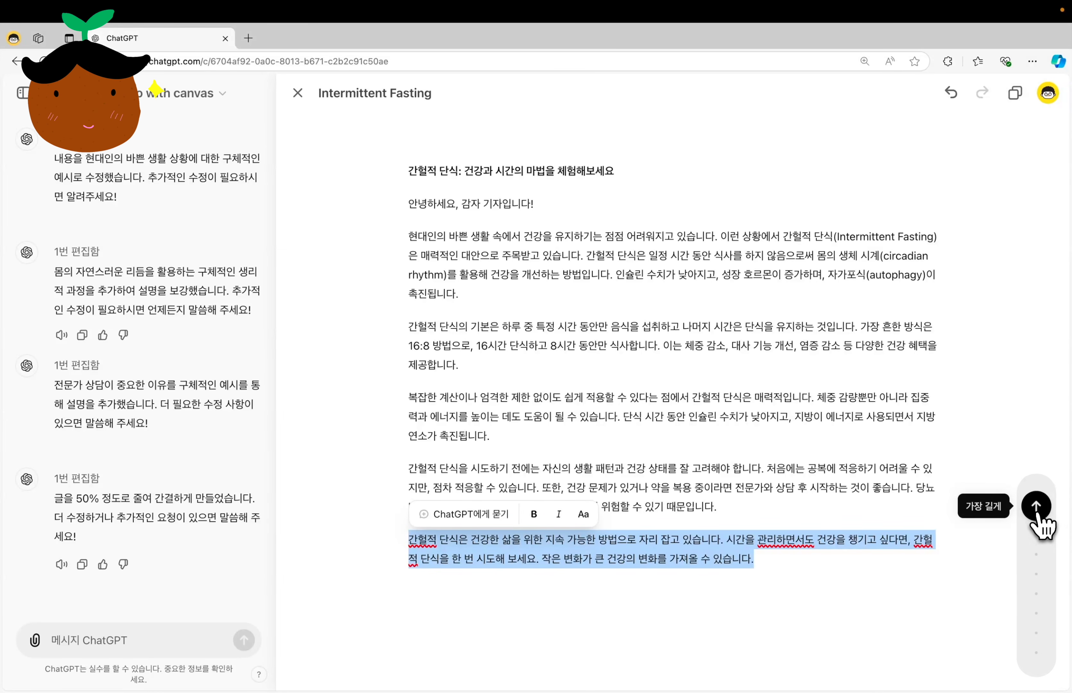
click(1037, 509)
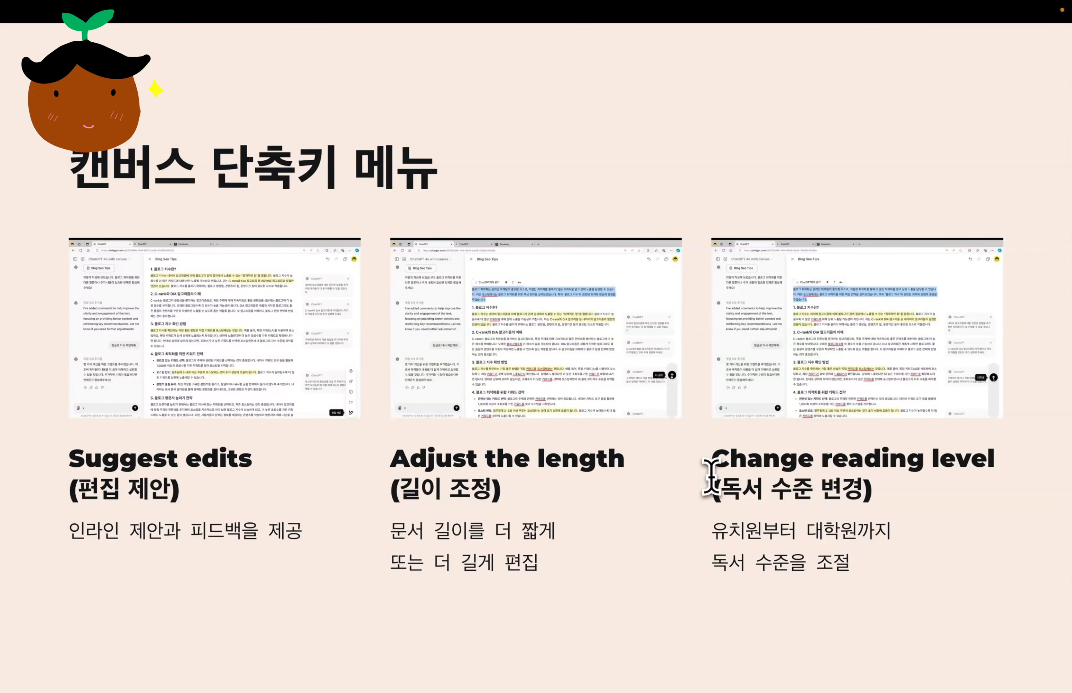
drag(712, 460, 994, 464)
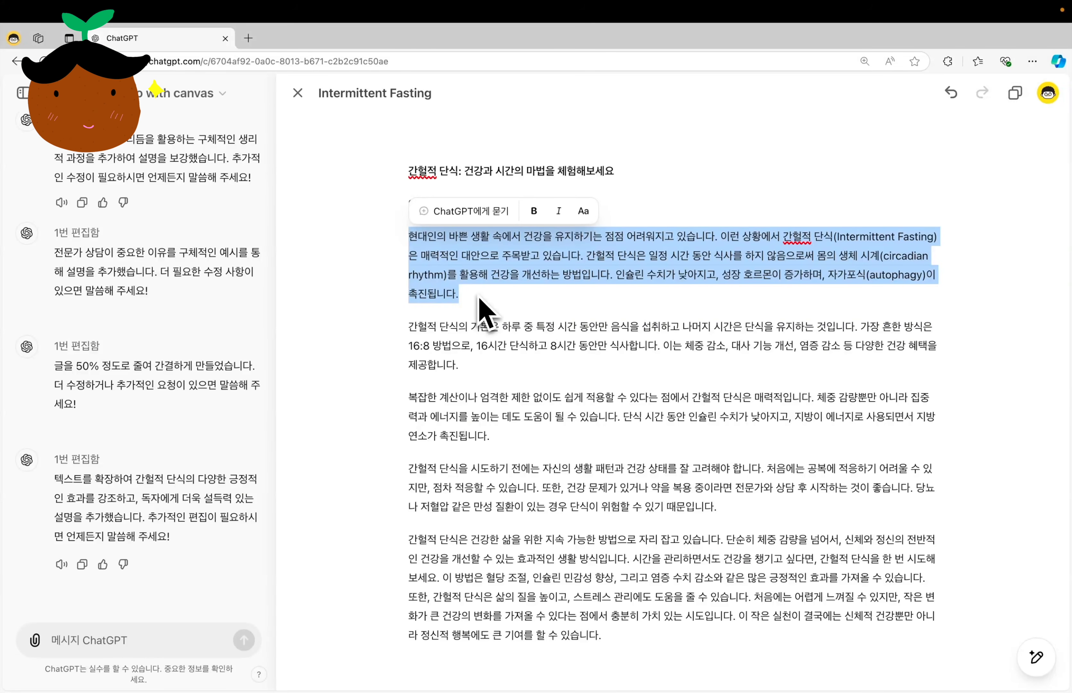
drag(444, 321, 496, 434)
drag(406, 539, 638, 635)
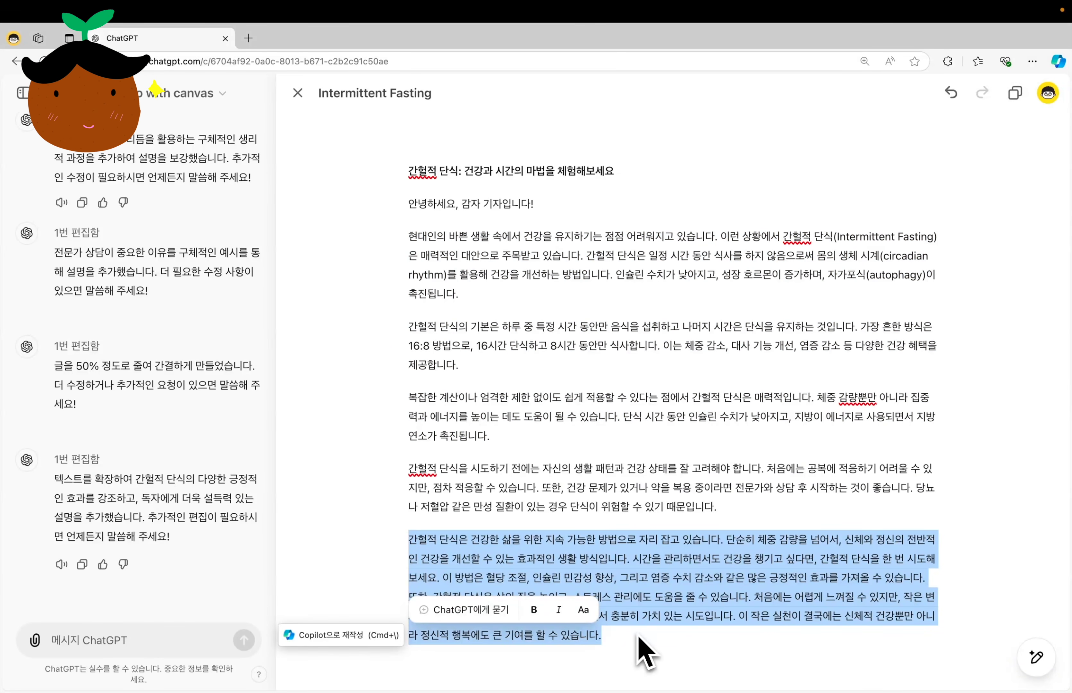
click(928, 450)
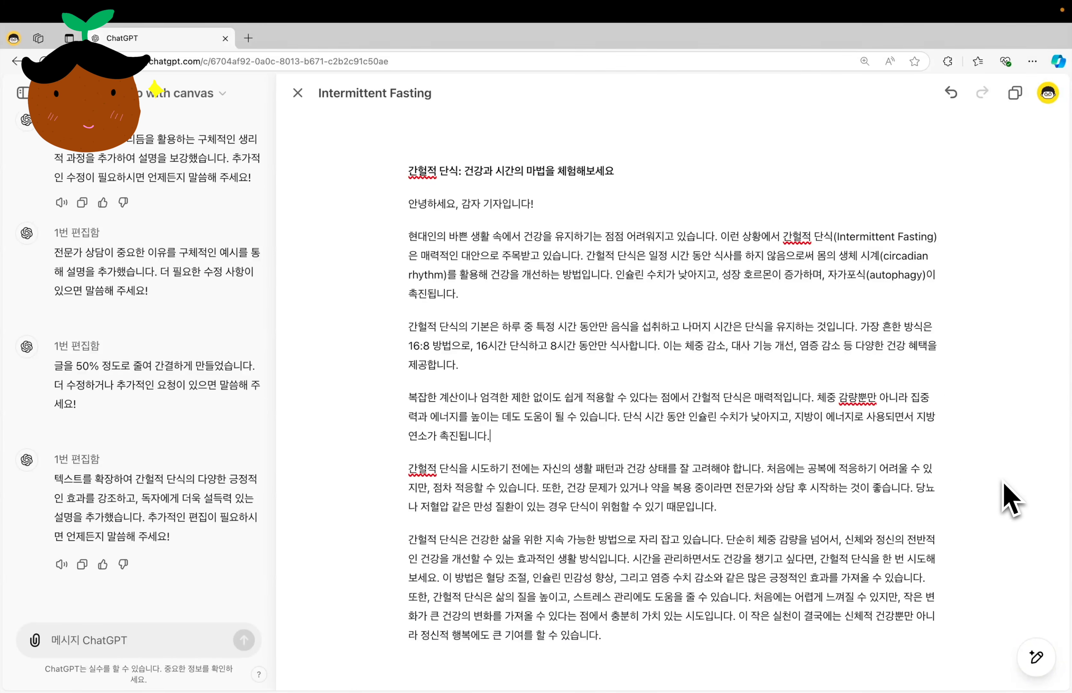
Raise the whole article's reading level to graduate school (대학원) and look through the rewritten text.
mouse_move(1040, 655)
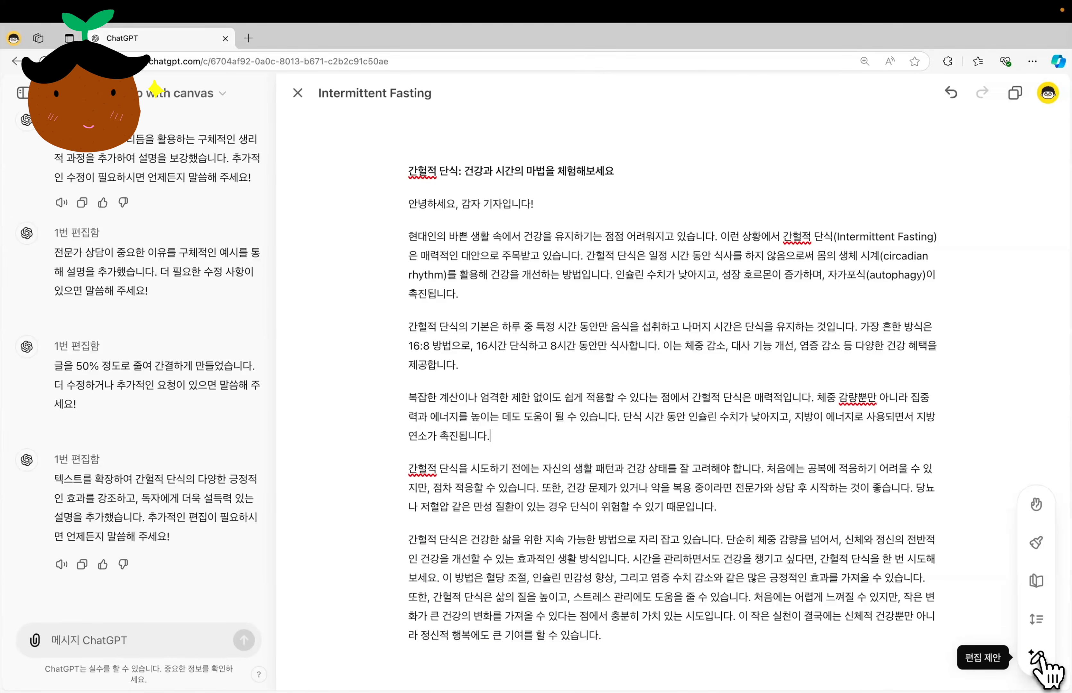
click(1036, 581)
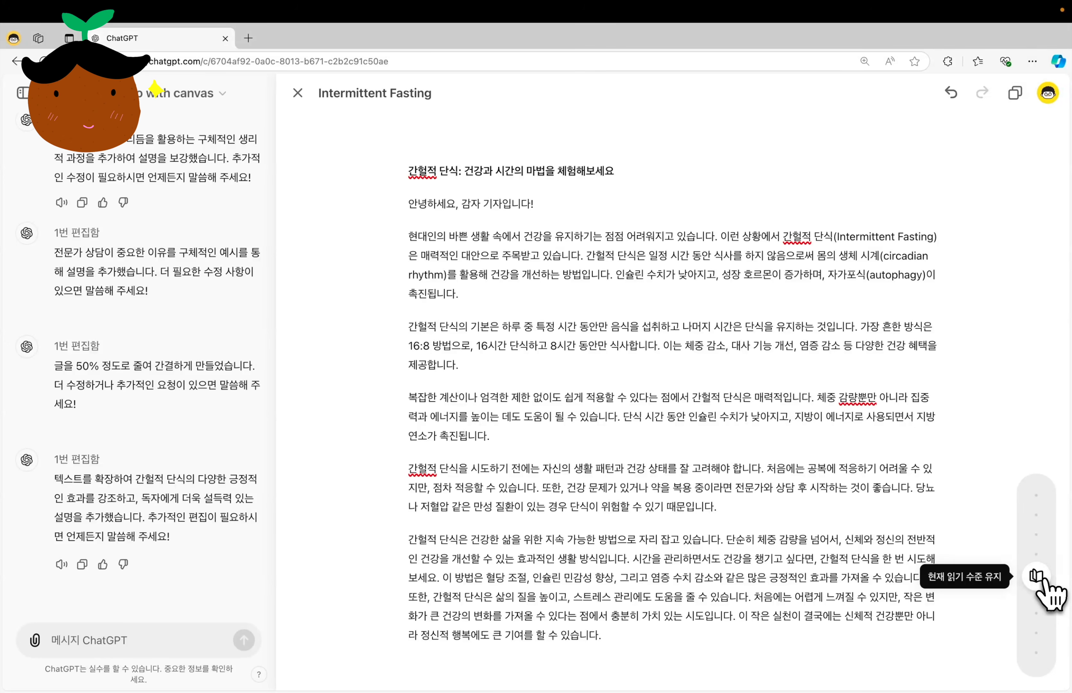
click(1039, 507)
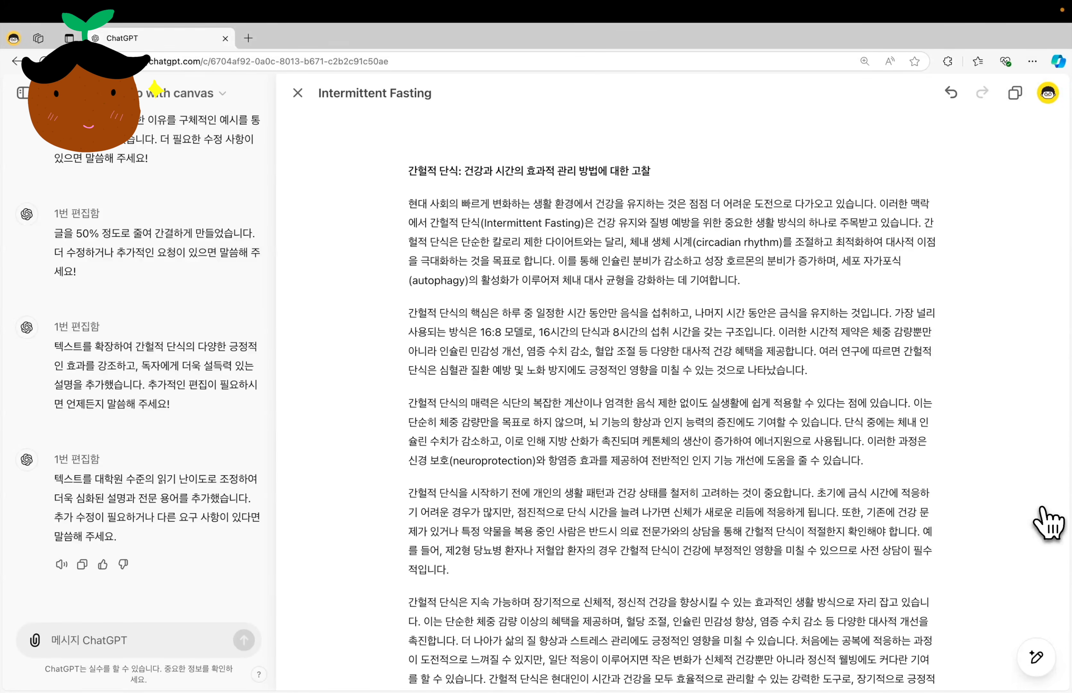
scroll(809, 502, down, 4)
scroll(806, 500, up, 4)
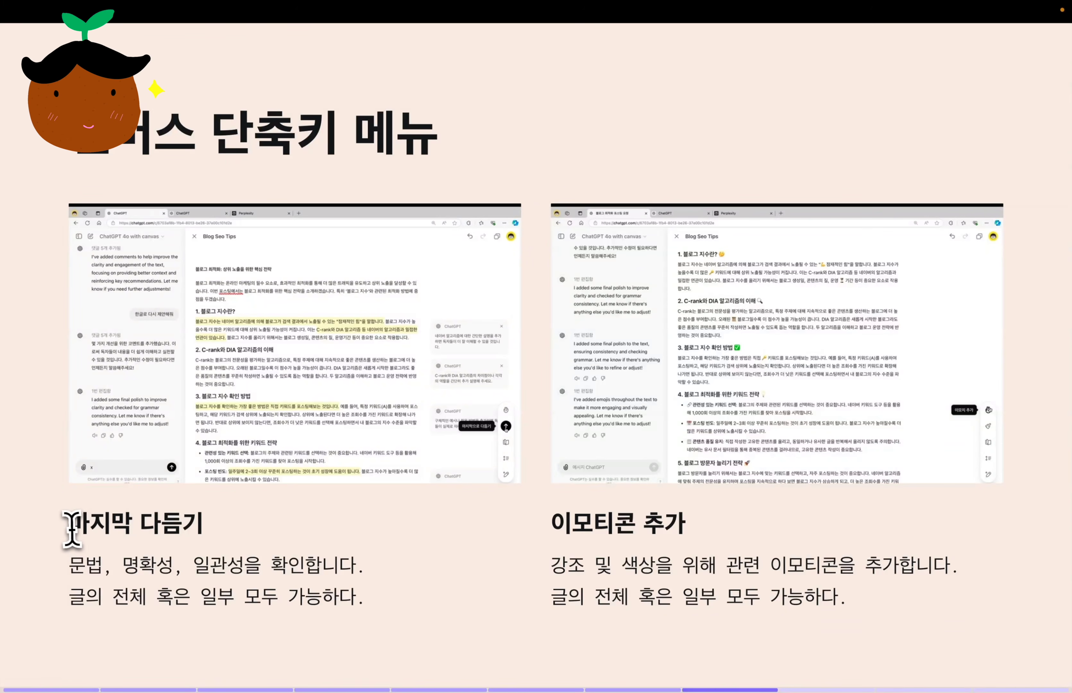
drag(72, 527, 225, 528)
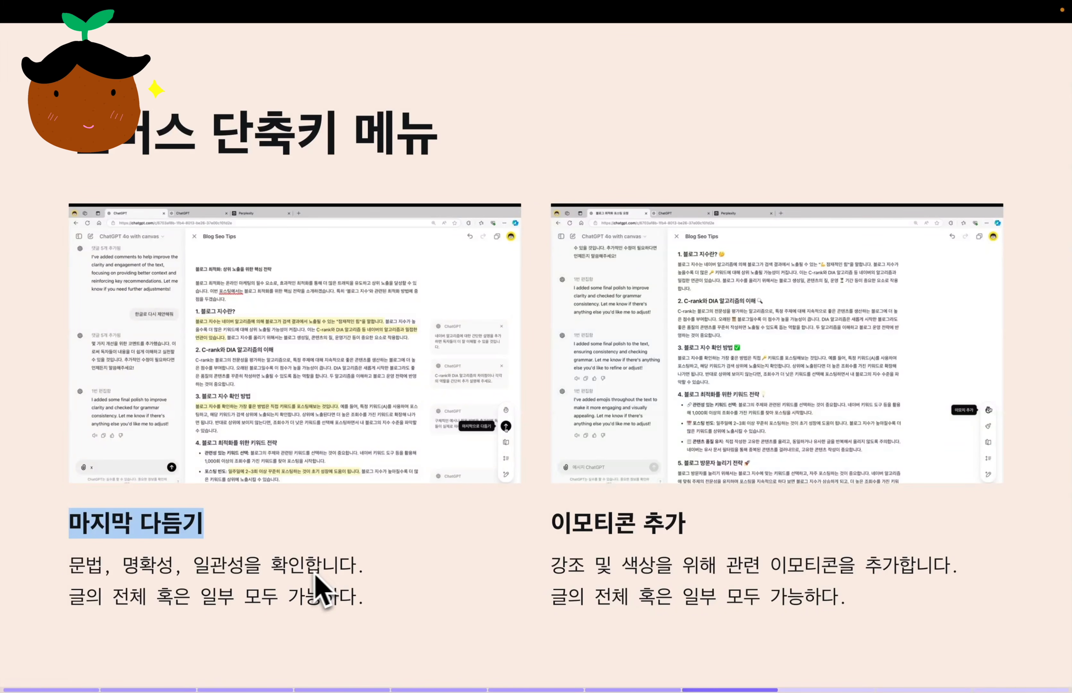
drag(70, 566, 364, 569)
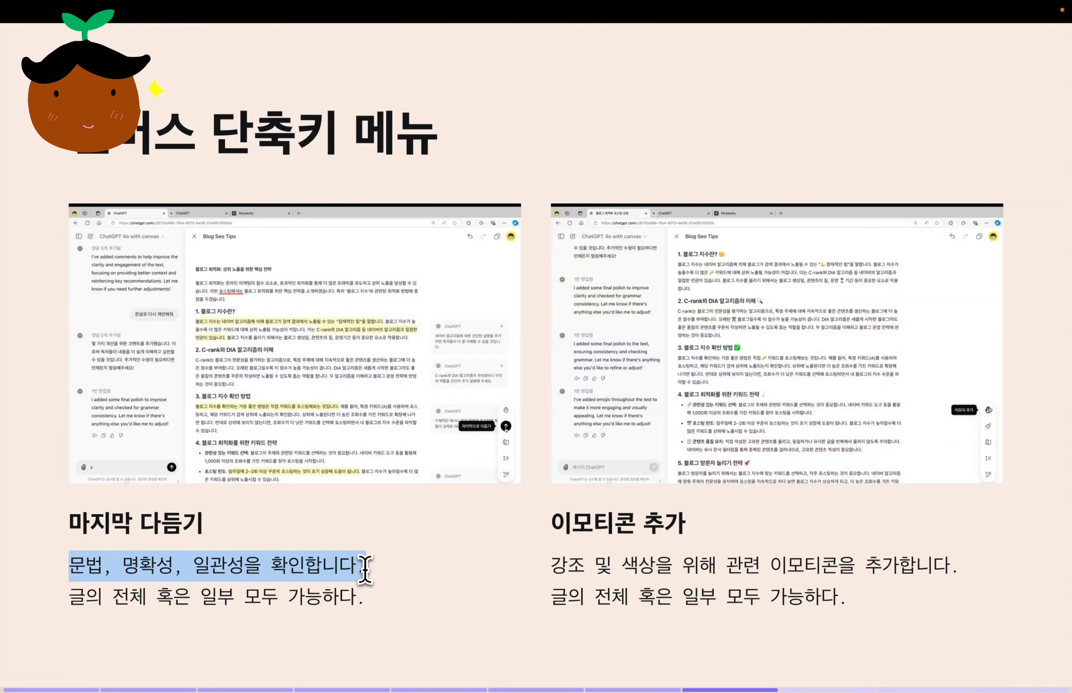
click(394, 590)
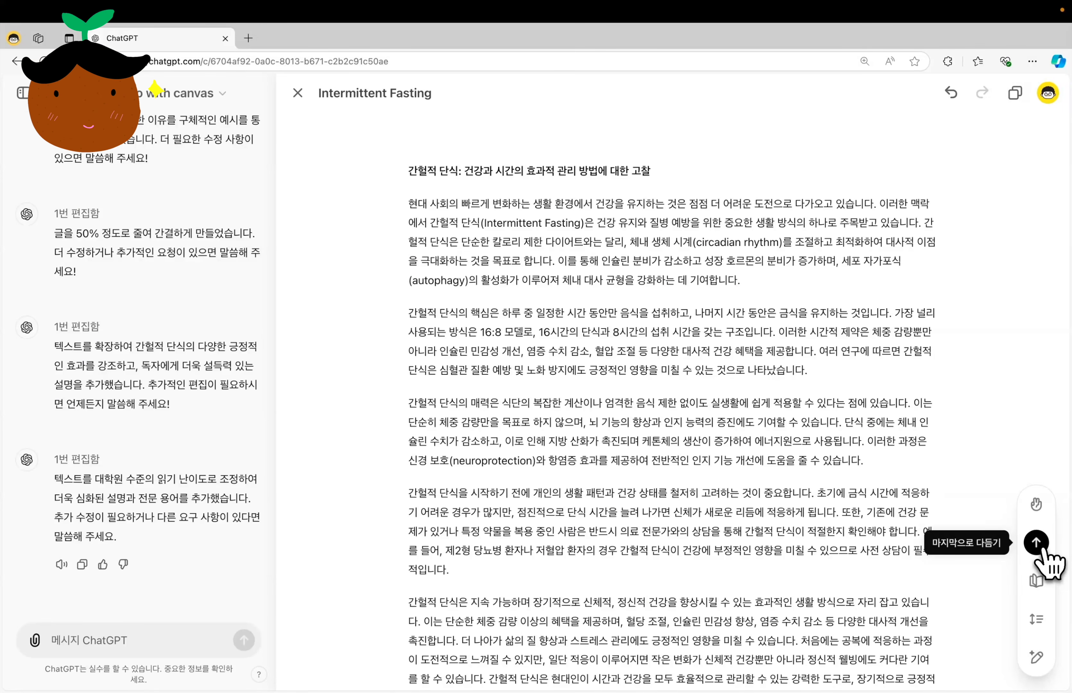
Run the final polish (마지막으로 다듬기) on the whole article and look over the rewritten text.
click(1036, 542)
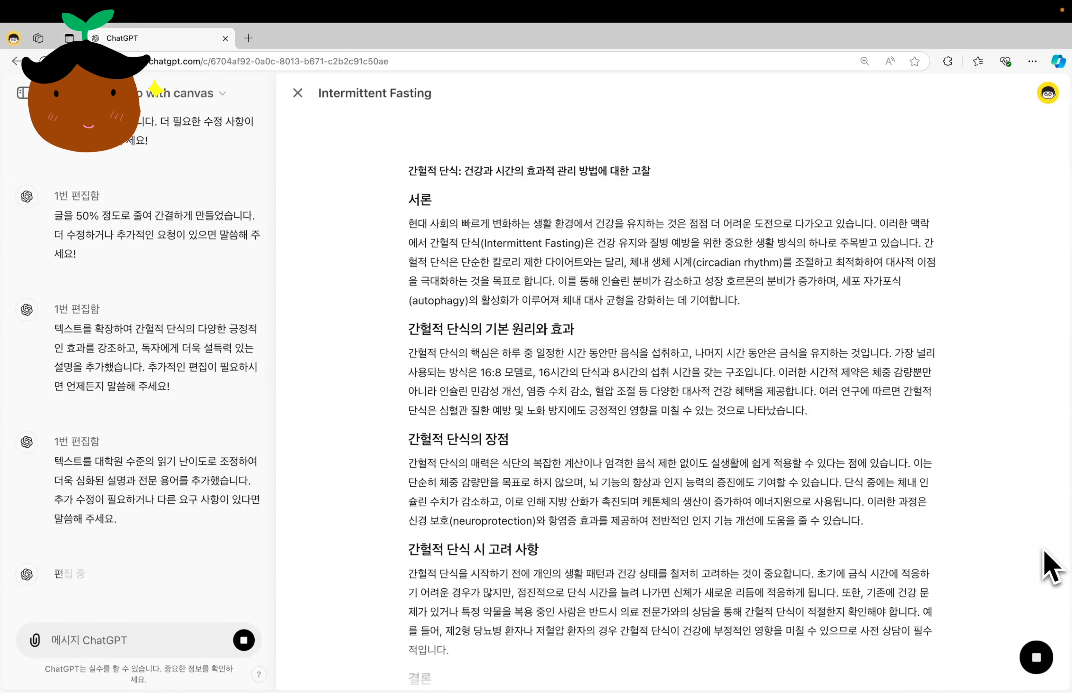
scroll(1050, 565, up, 4)
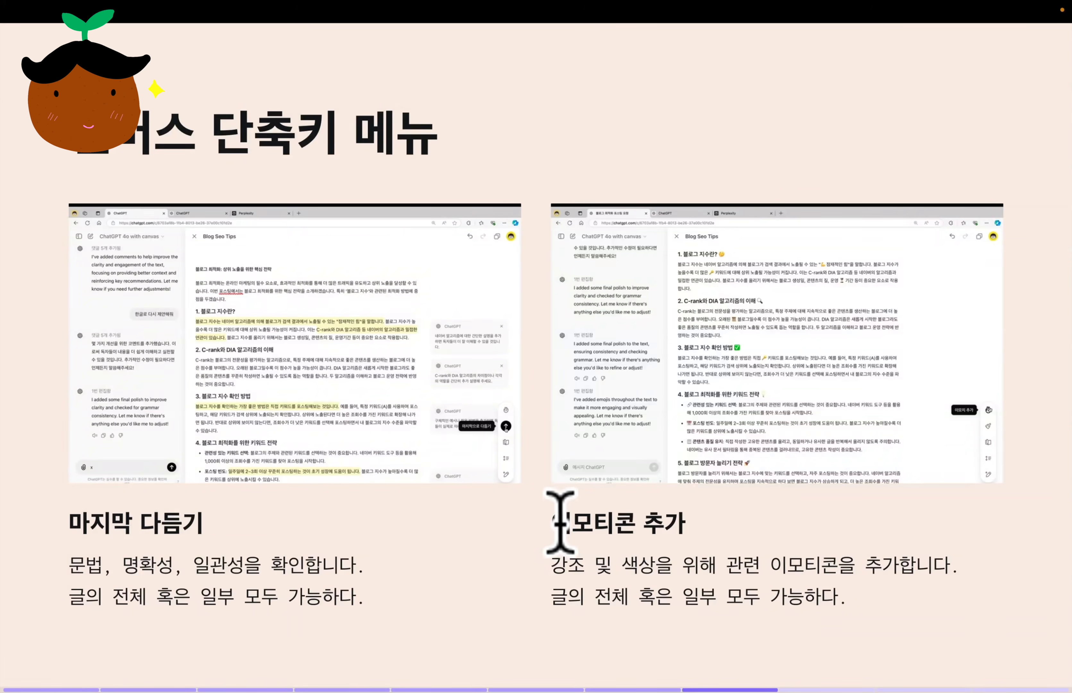
drag(560, 511, 715, 542)
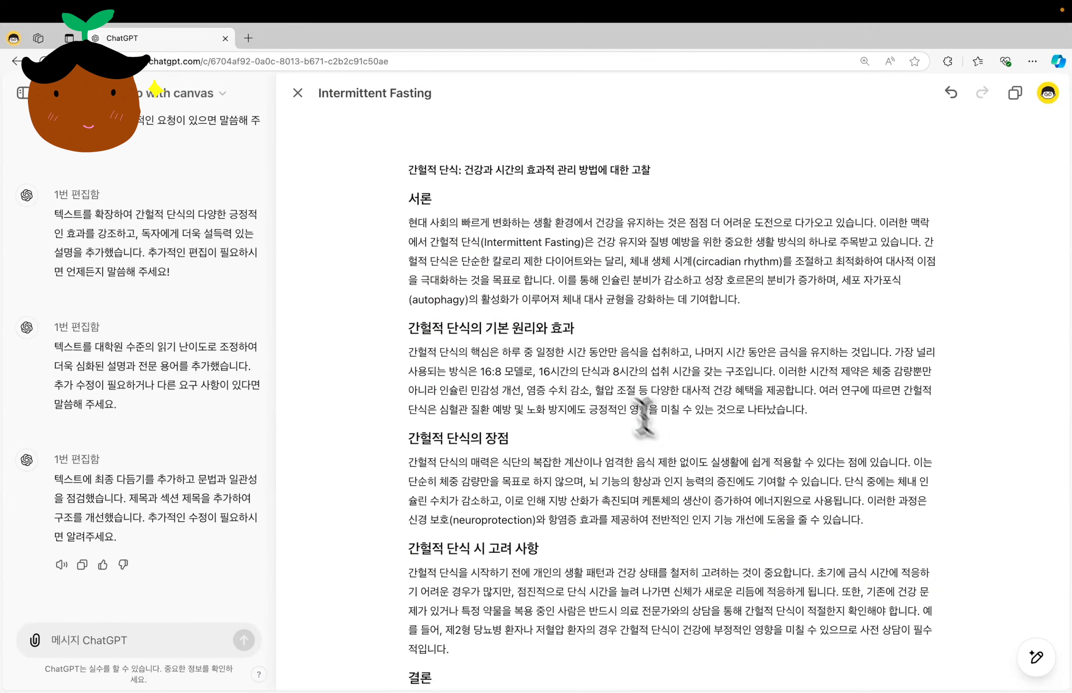
Add emojis (이모지 추가) to the article's title line on intermittent fasting.
drag(677, 167, 412, 170)
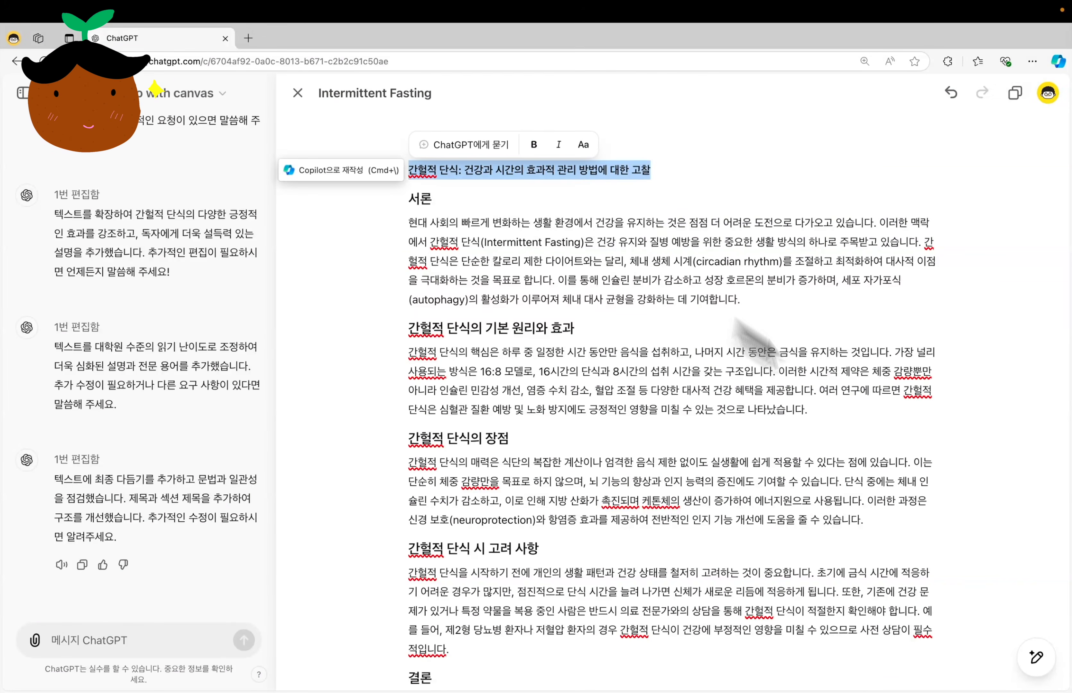
mouse_move(1036, 658)
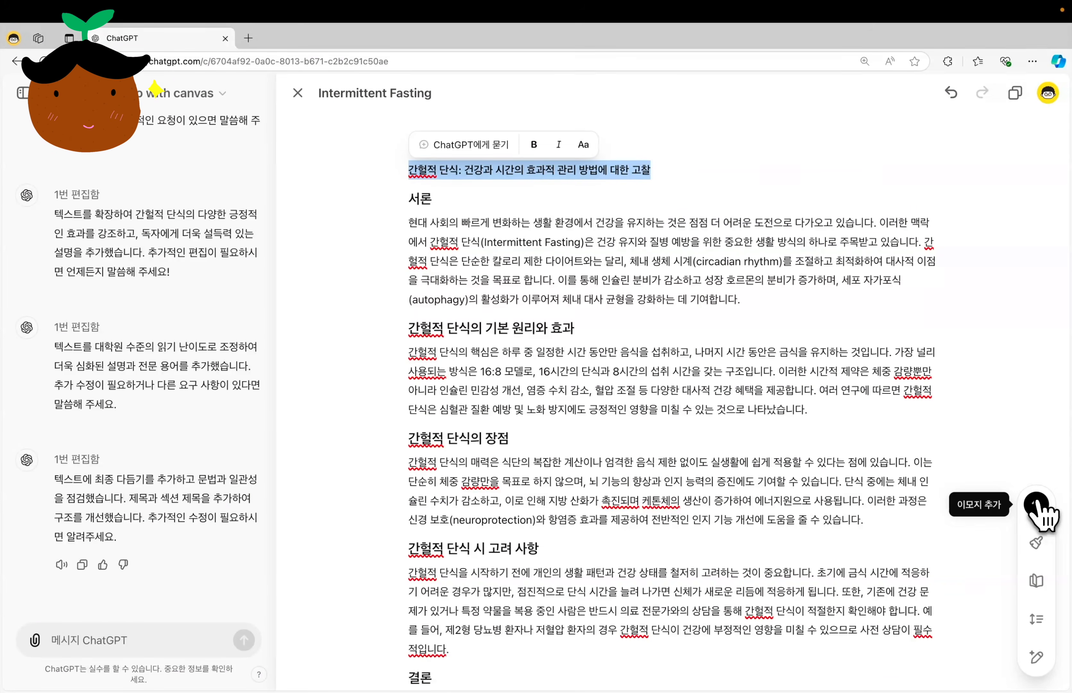
click(1037, 504)
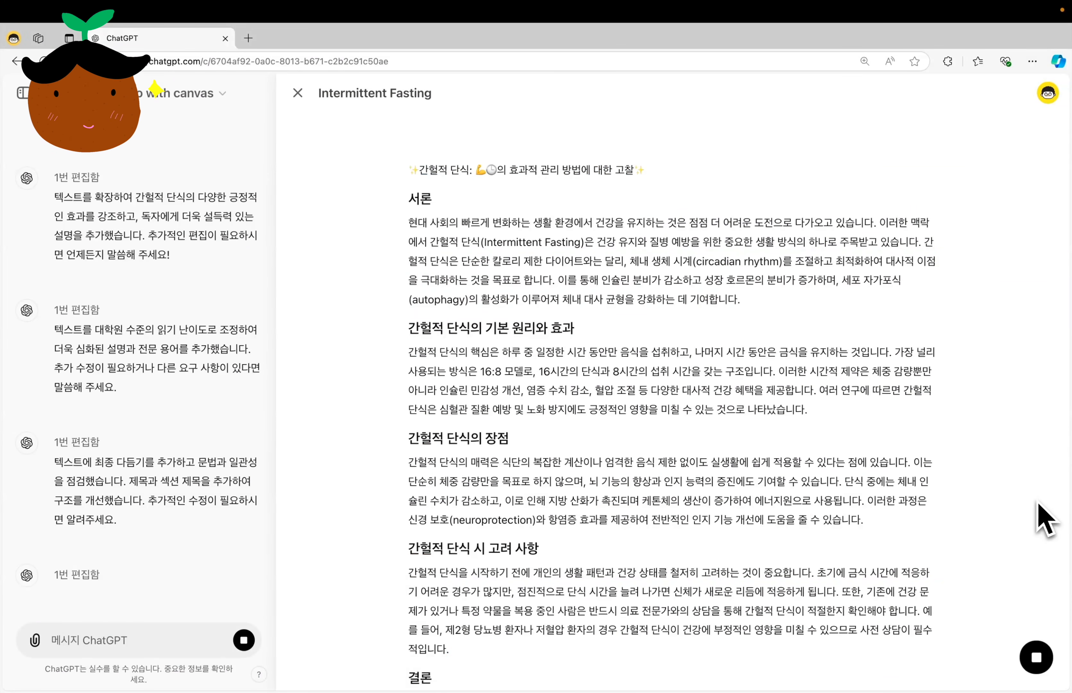
mouse_move(1037, 658)
click(1036, 503)
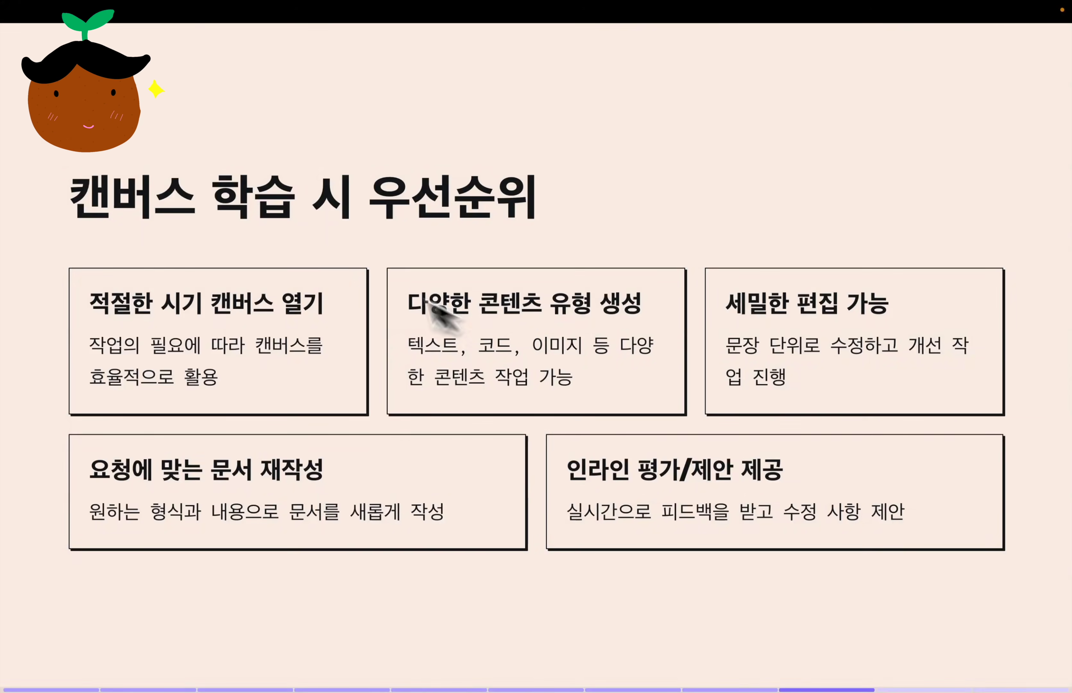
drag(71, 197, 297, 195)
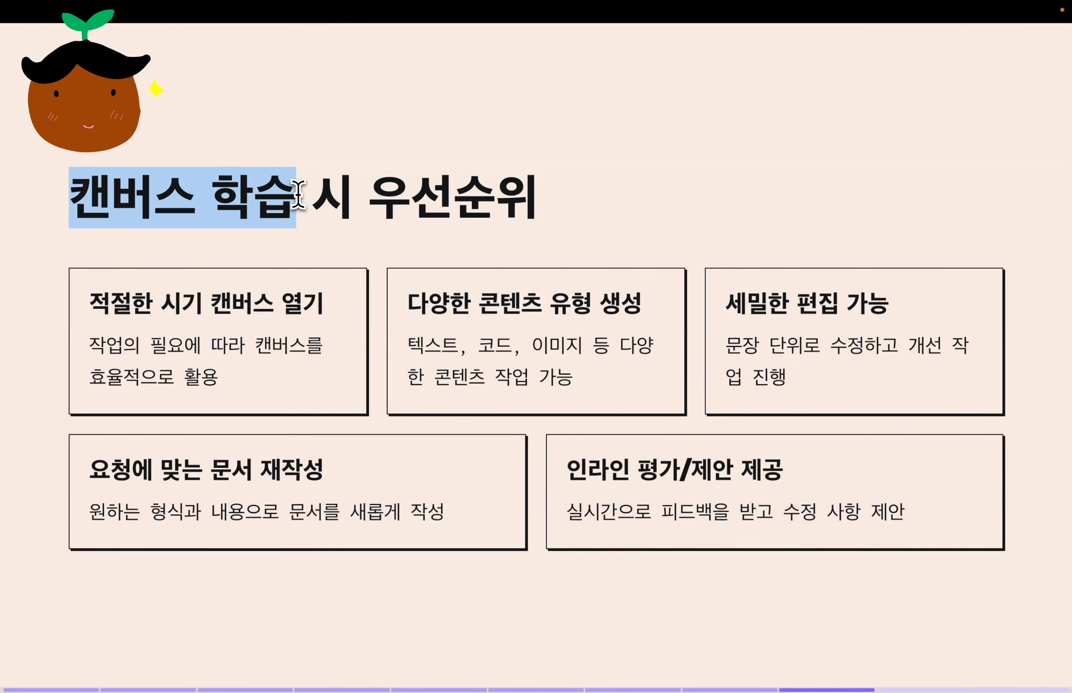
drag(368, 197, 531, 182)
drag(90, 303, 305, 298)
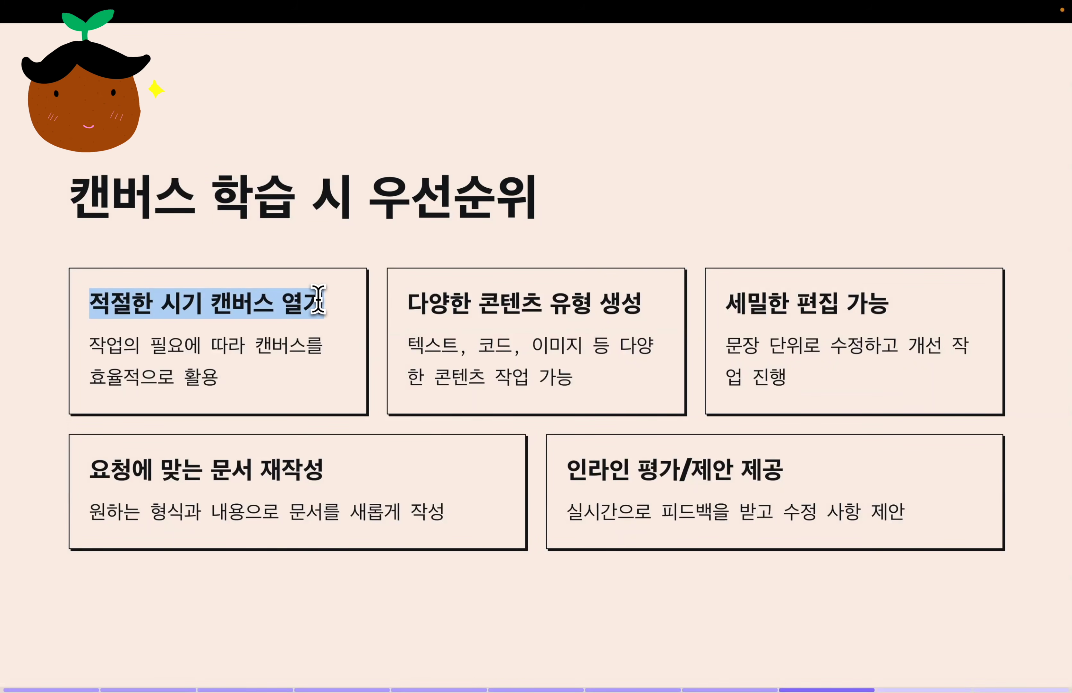
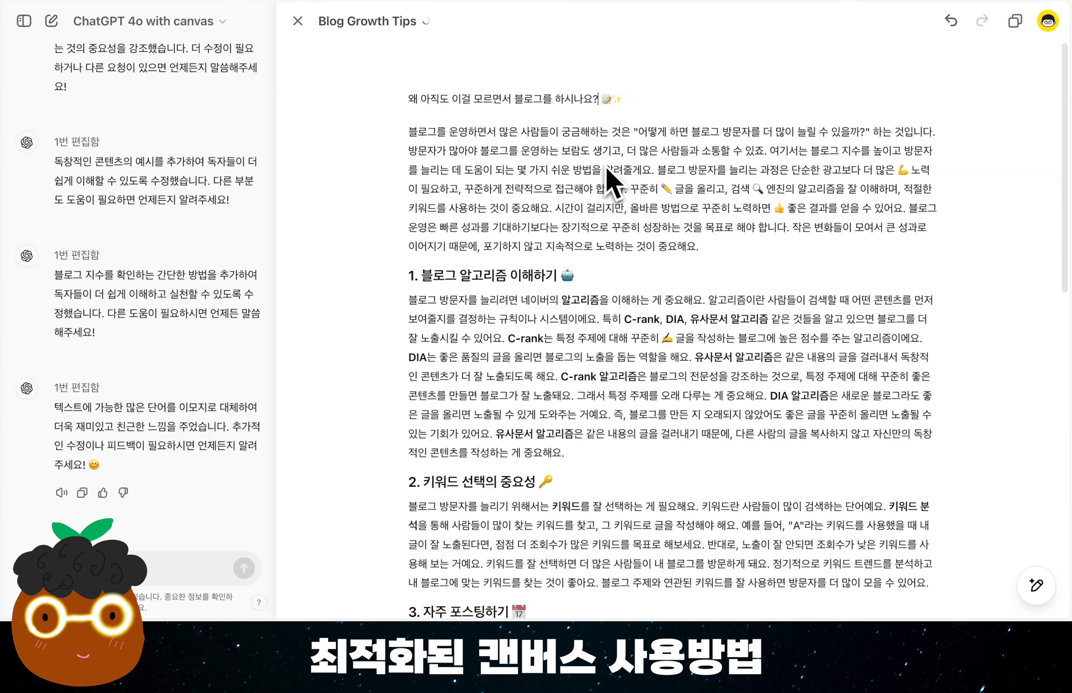
Undo the last change to the blog article's title and ask ChatGPT to rewrite it with "강력할 질문형 제목을 만들어줘".
key(super+z)
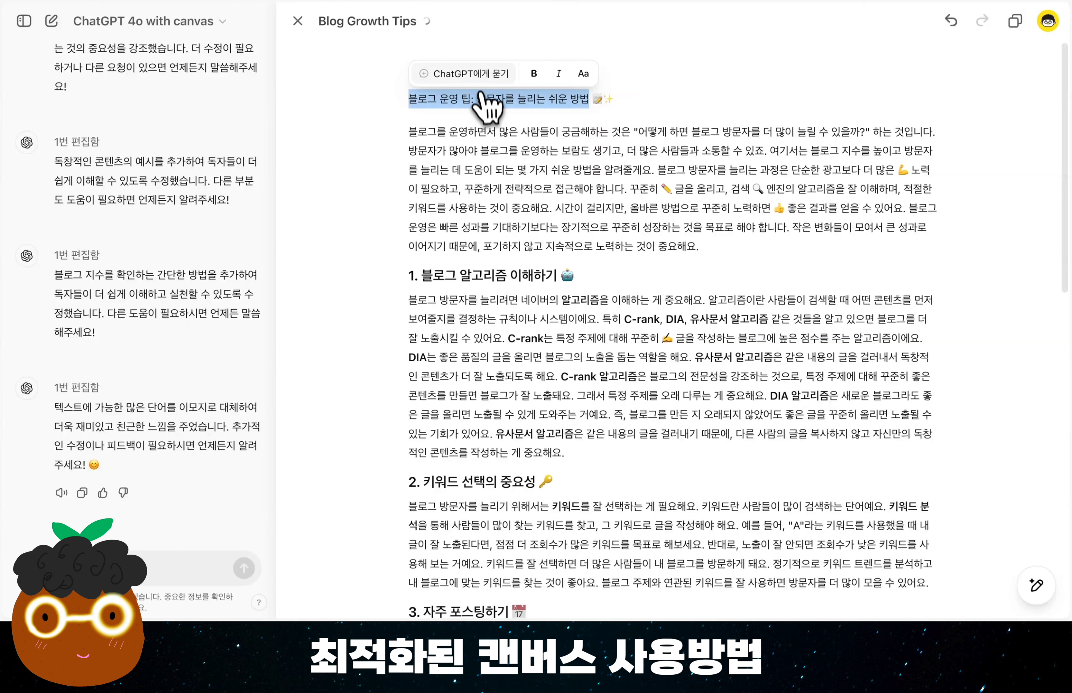
click(481, 73)
text(강력할 질문형 제목을 만들어줘)
key(Return)
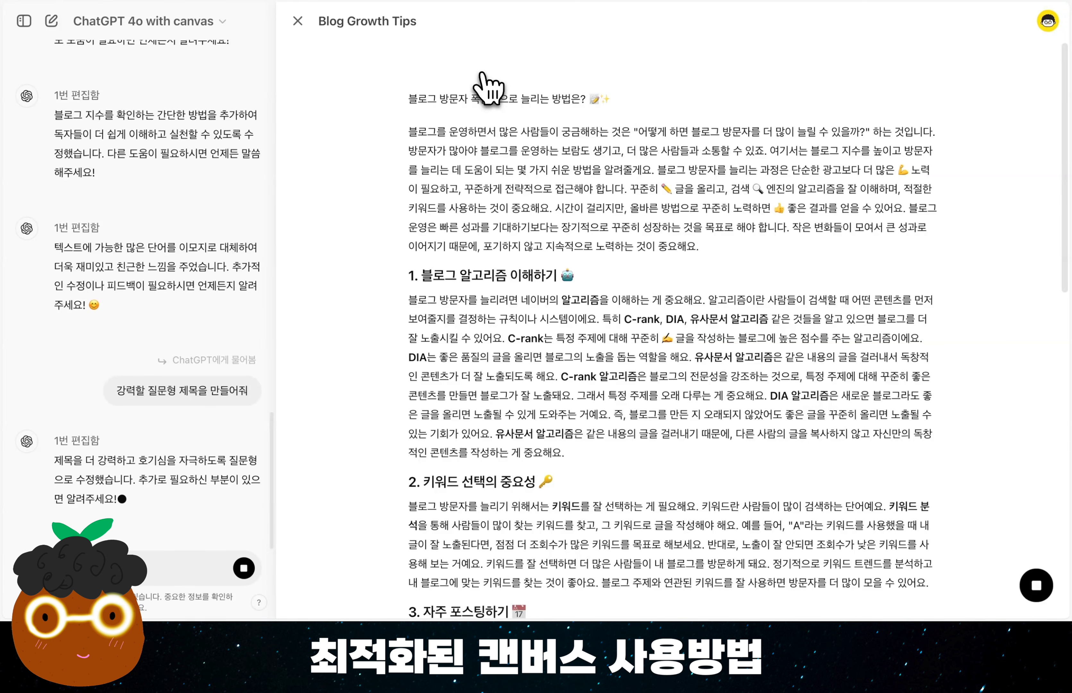
Request more titles with "5가지 더 추천해줘." and replace the article's title text with "블로그 조회수를 급상승시키는 비결은?", keeping its emojis.
key(Return)
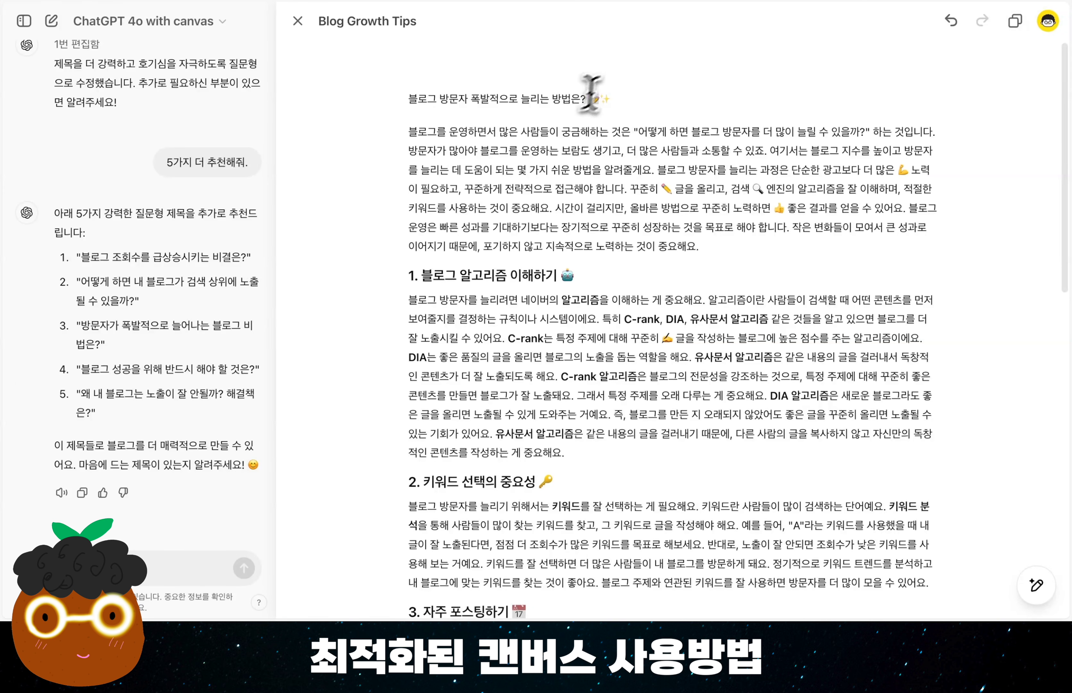
drag(586, 99, 408, 108)
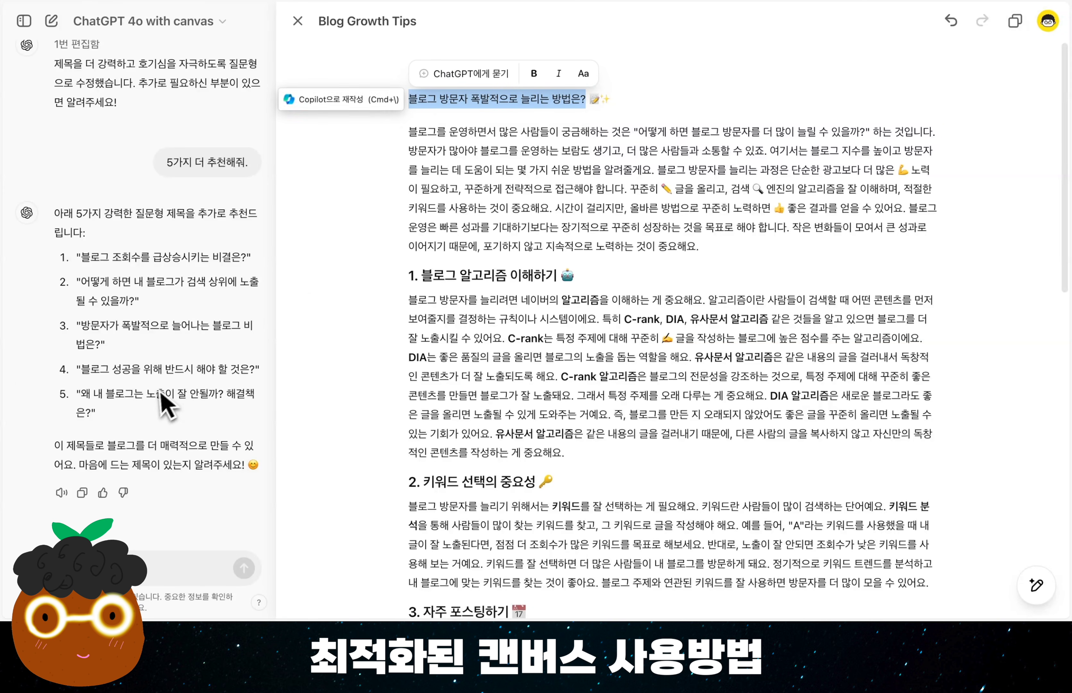
drag(80, 257, 246, 257)
key(super+c)
drag(585, 99, 411, 99)
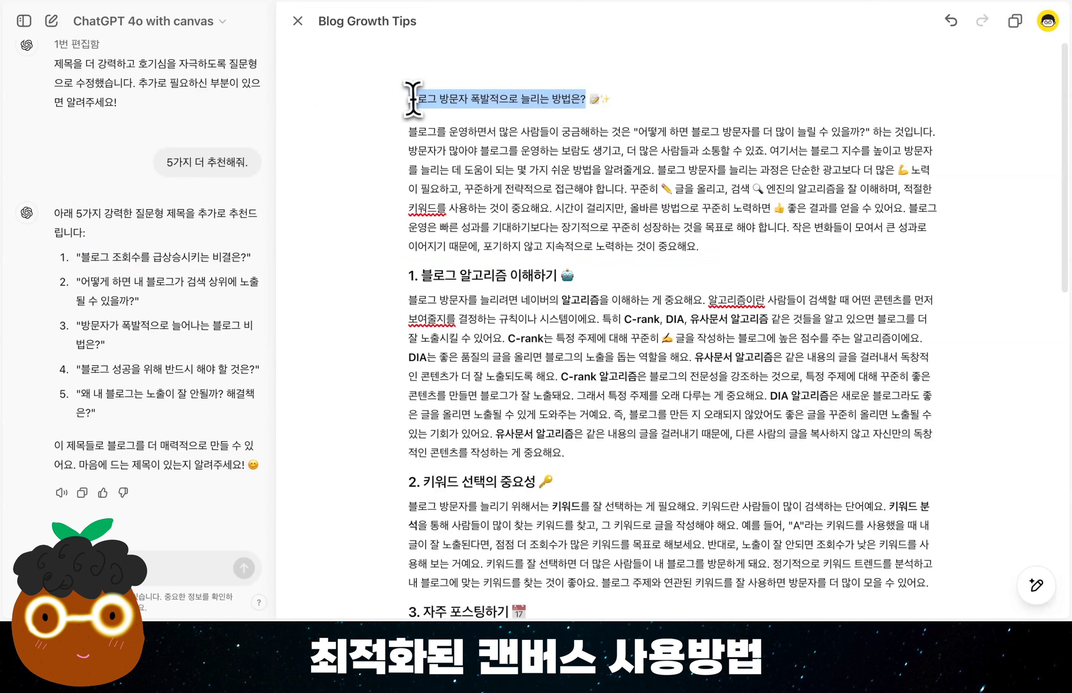
key(super+v)
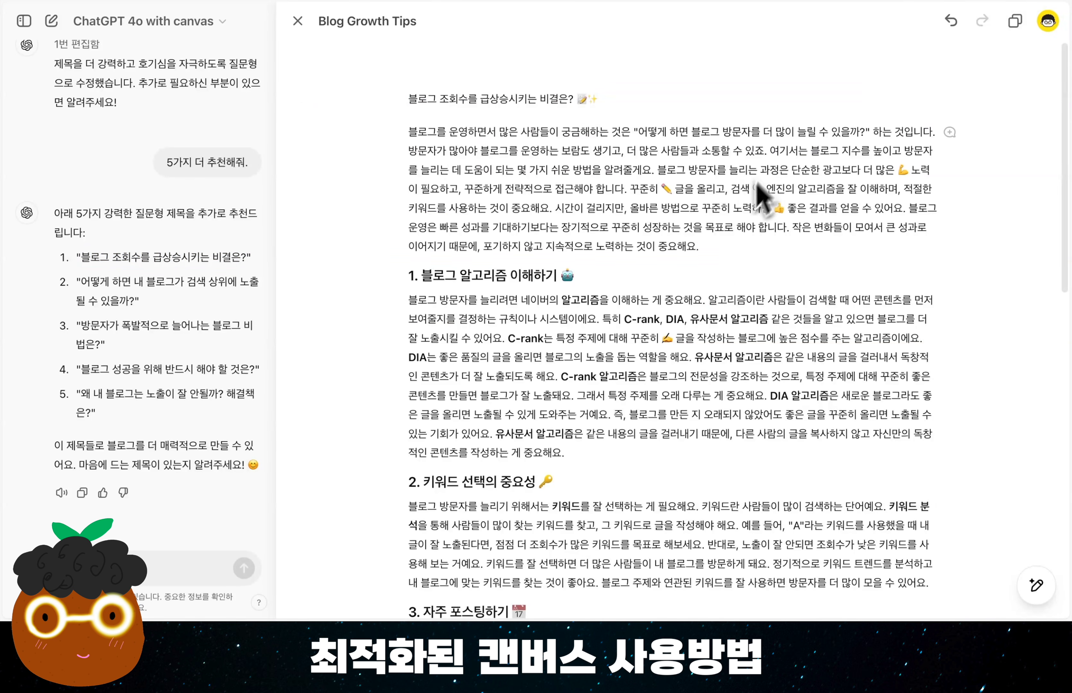
Ask ChatGPT to edit the article's introductory paragraph with the request "실제 사용자의 후기를 넣어줘.".
drag(699, 247, 410, 131)
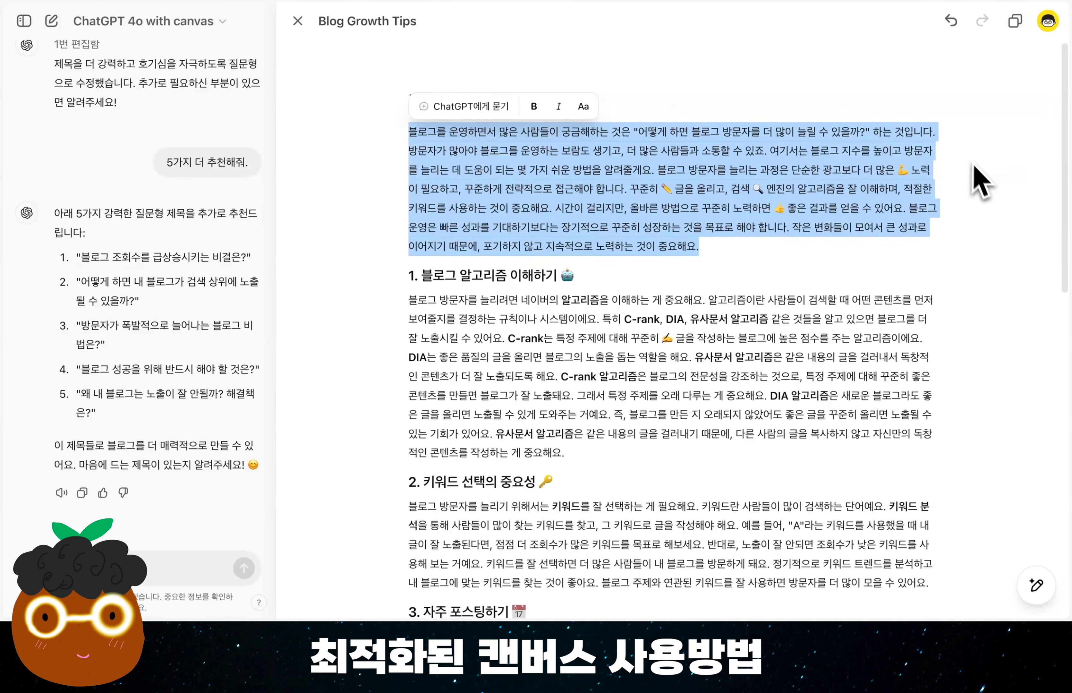
click(977, 175)
click(950, 133)
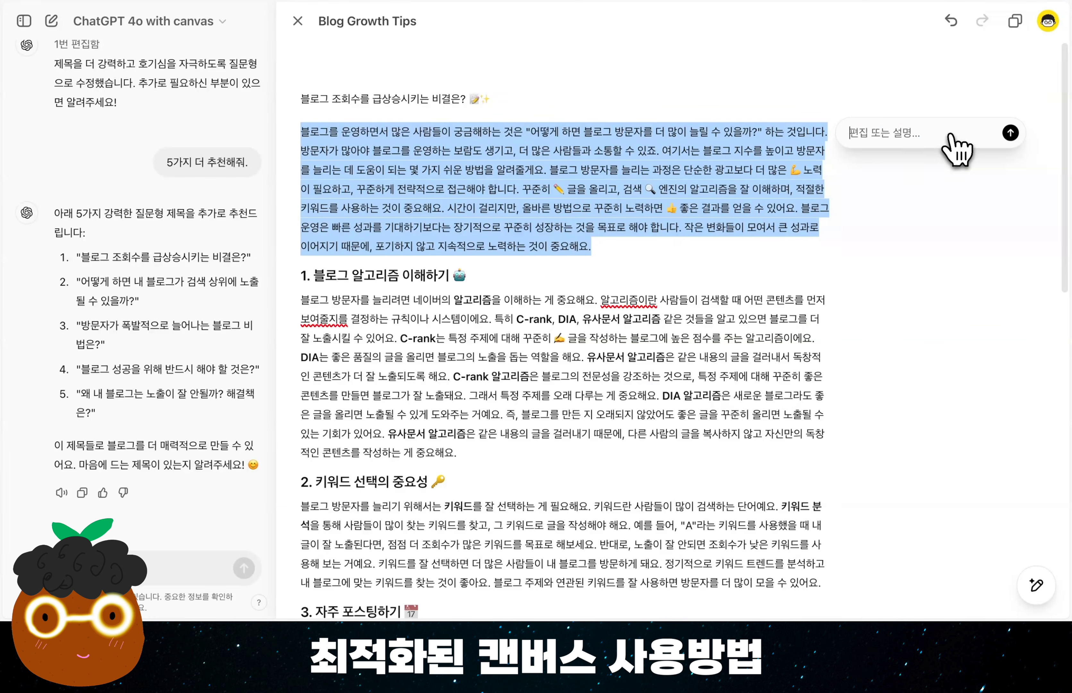
text(실제 사용자의 후기를 넣어줘.)
key(Return)
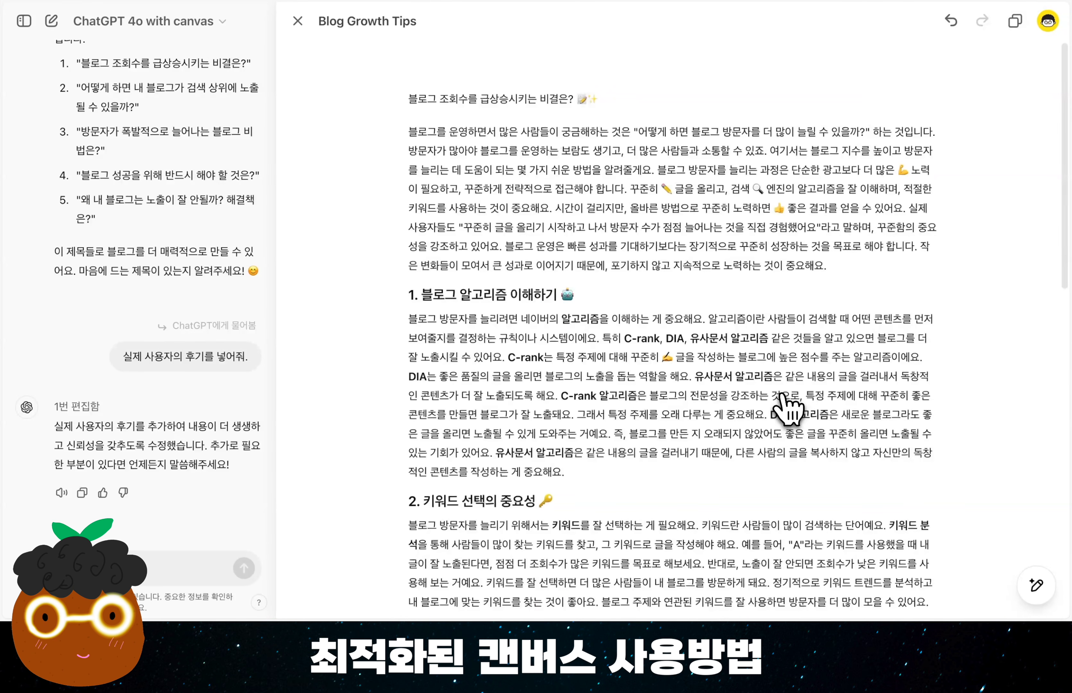
Run the final polish (마지막으로 다듬기) on the whole blog article and look through the rewritten text down to the conclusion.
mouse_move(1037, 586)
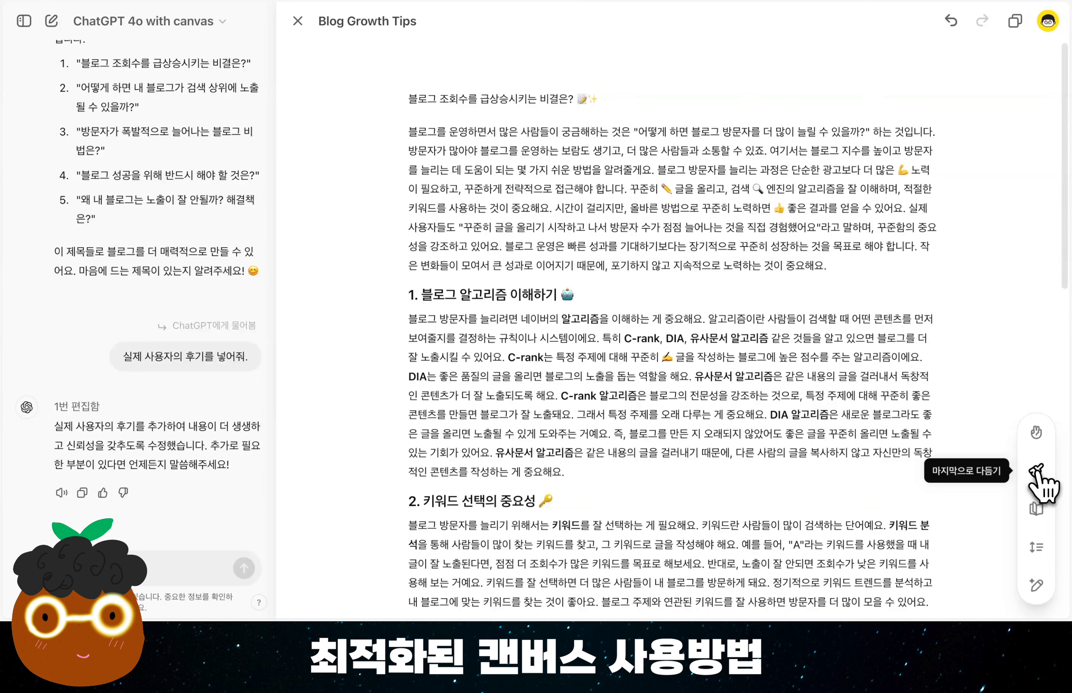
click(1036, 472)
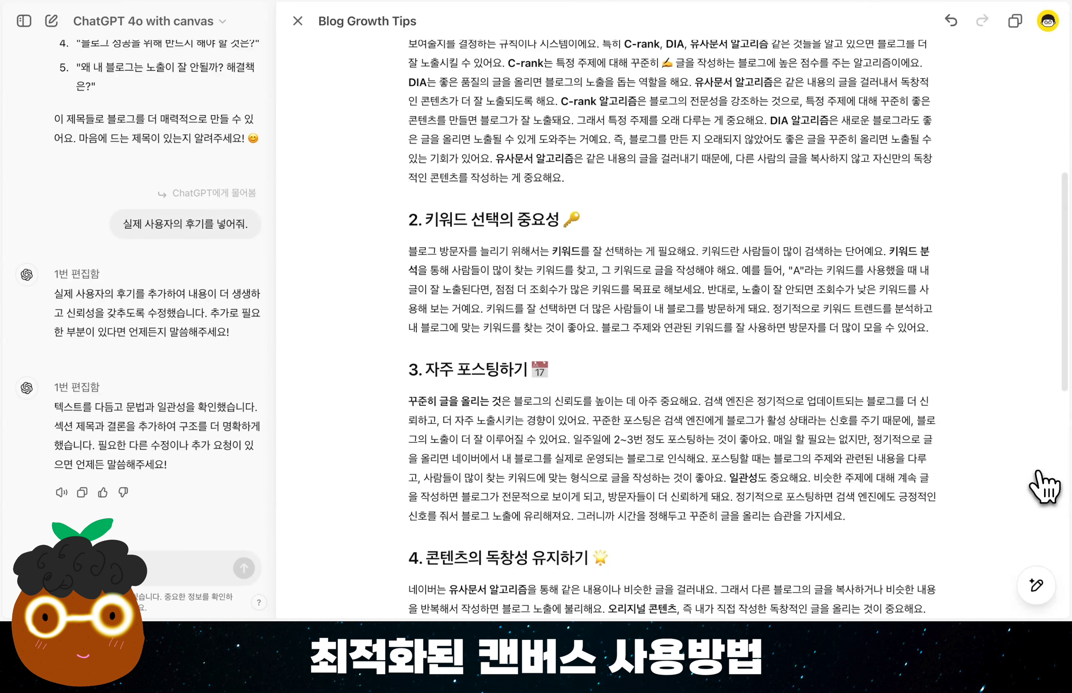
scroll(1042, 487, down, 15)
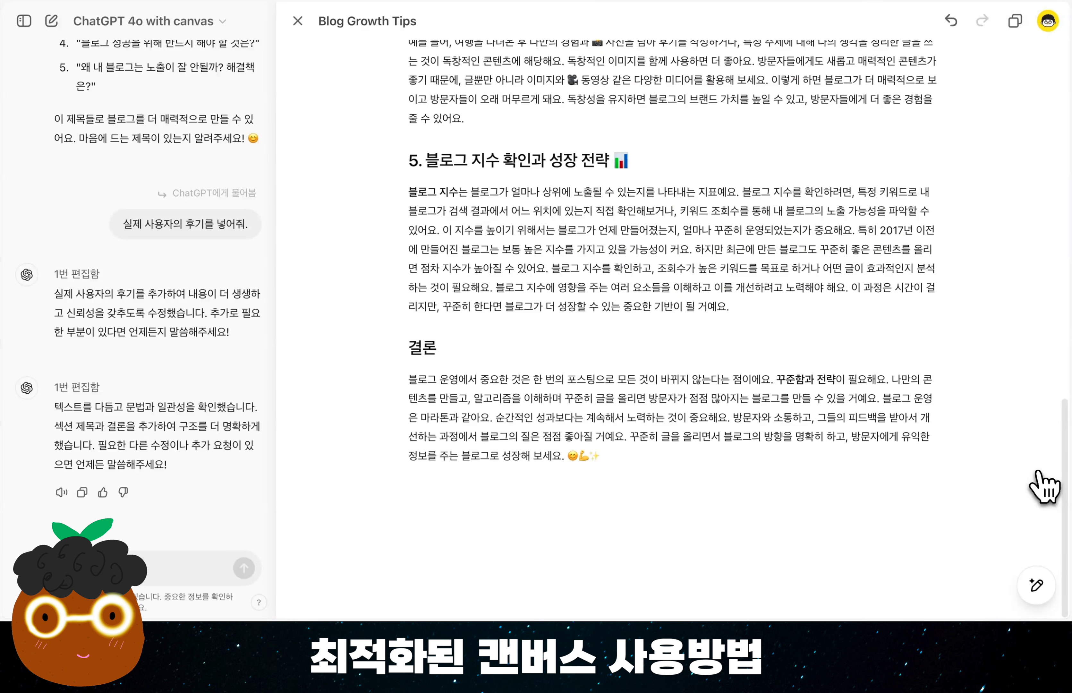
scroll(1042, 486, up, 20)
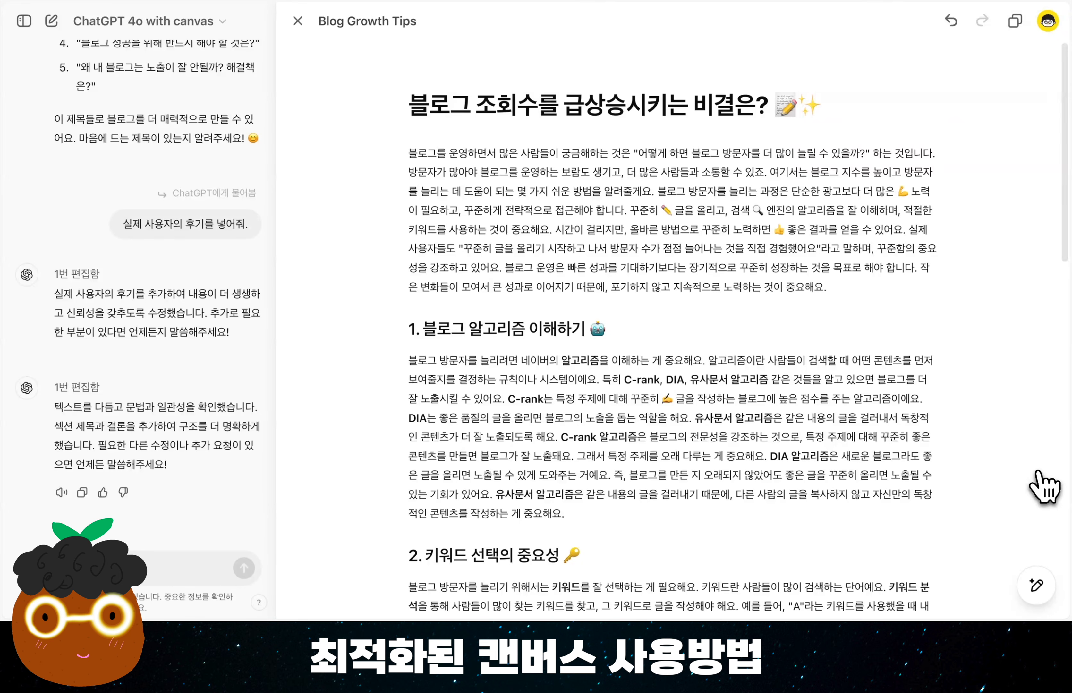
mouse_move(1037, 585)
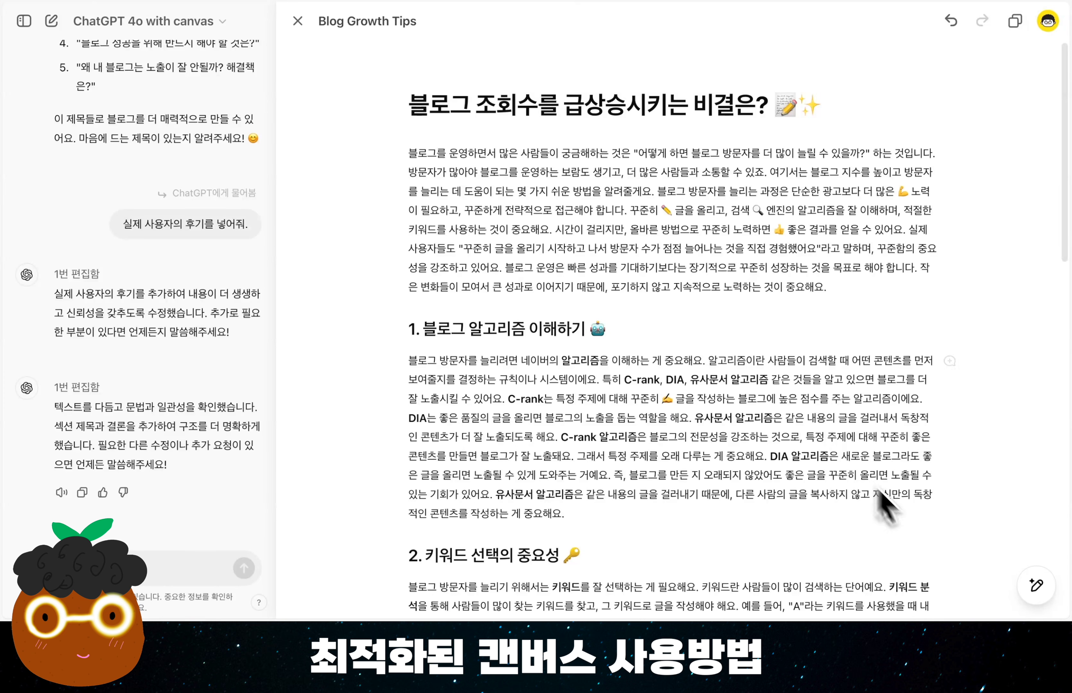
mouse_move(1044, 551)
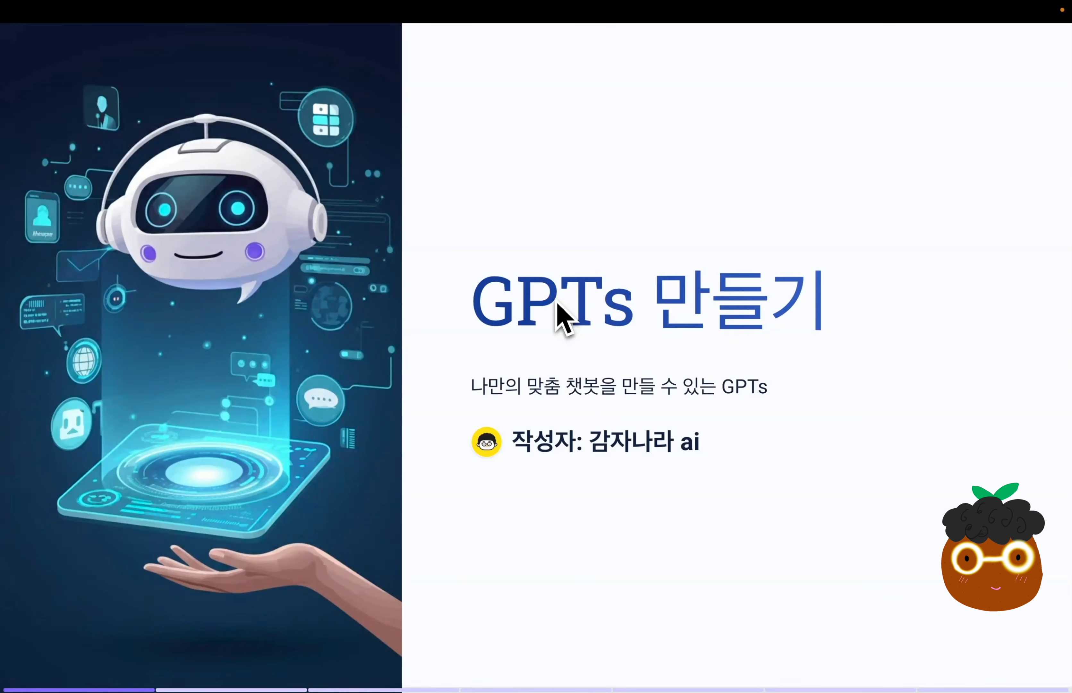
drag(479, 386, 920, 417)
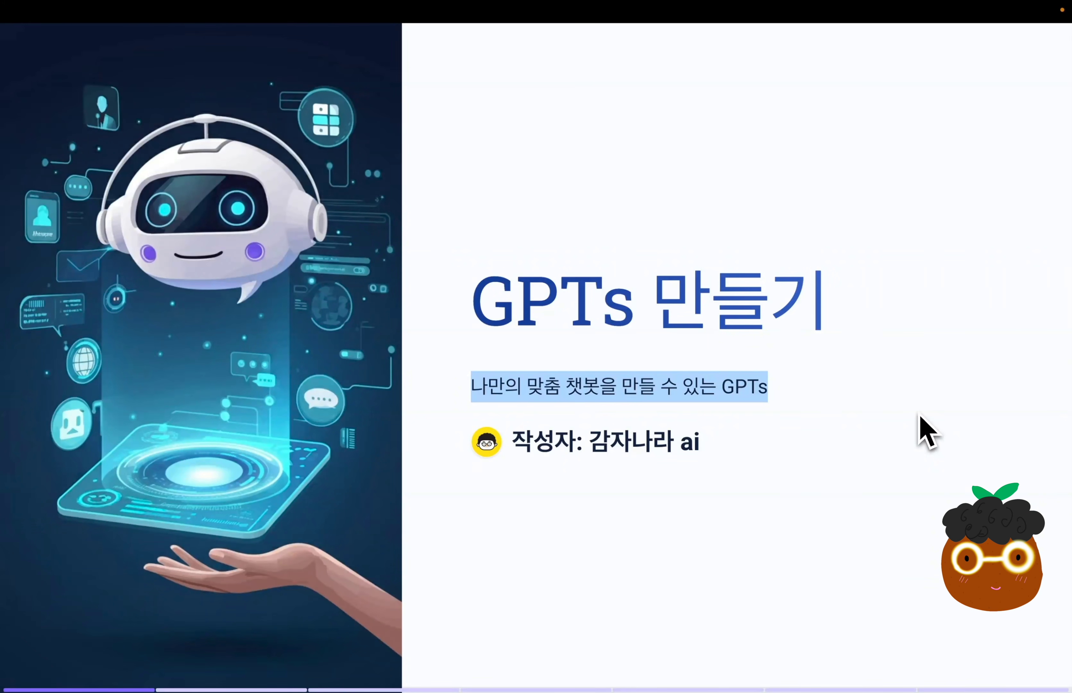
key(Right)
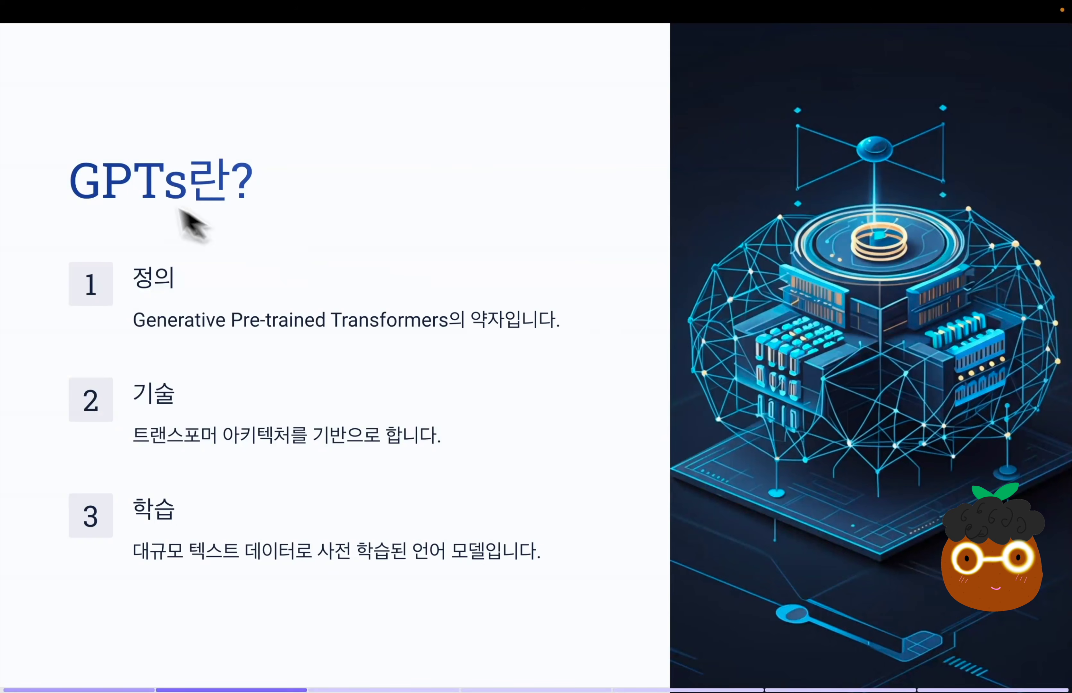
drag(71, 191, 265, 221)
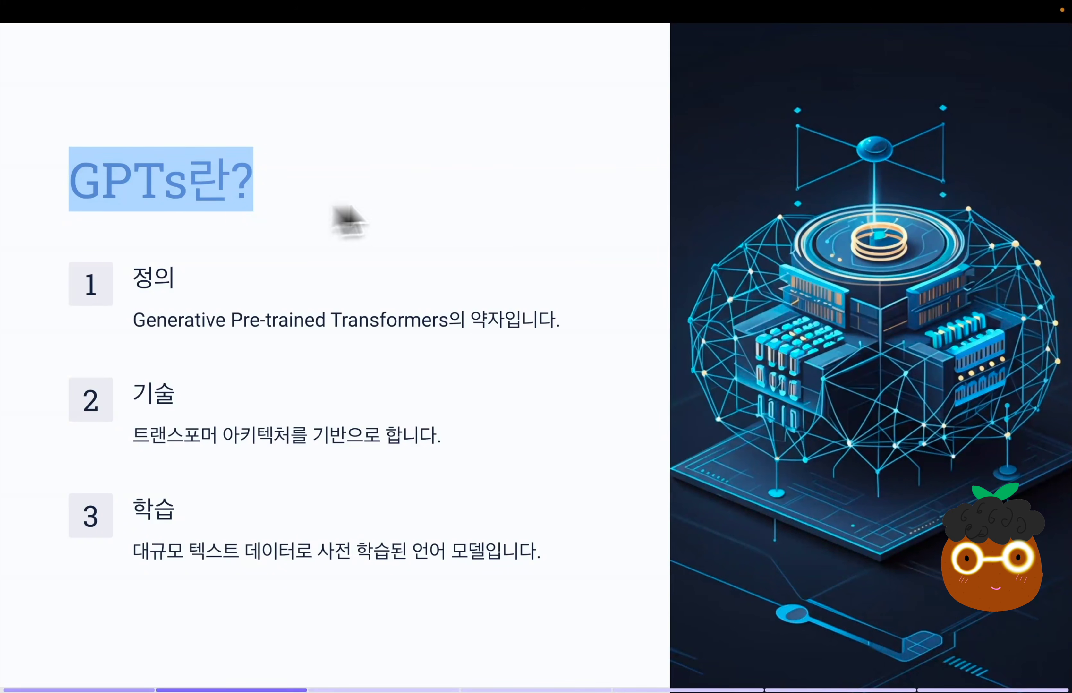
click(527, 203)
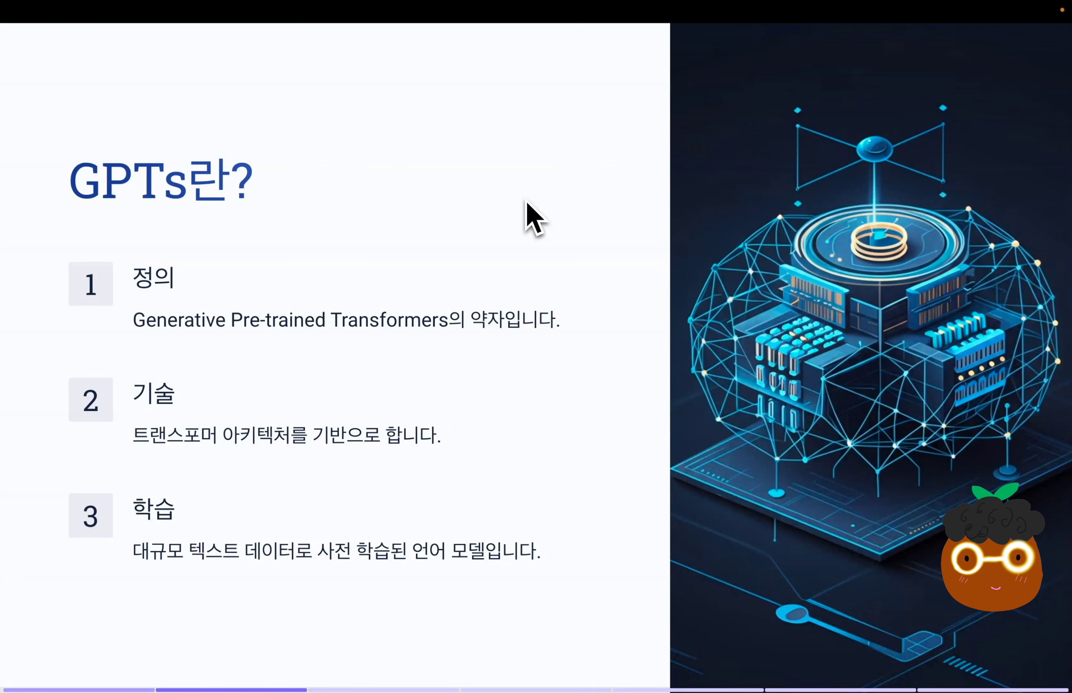
drag(134, 436, 288, 440)
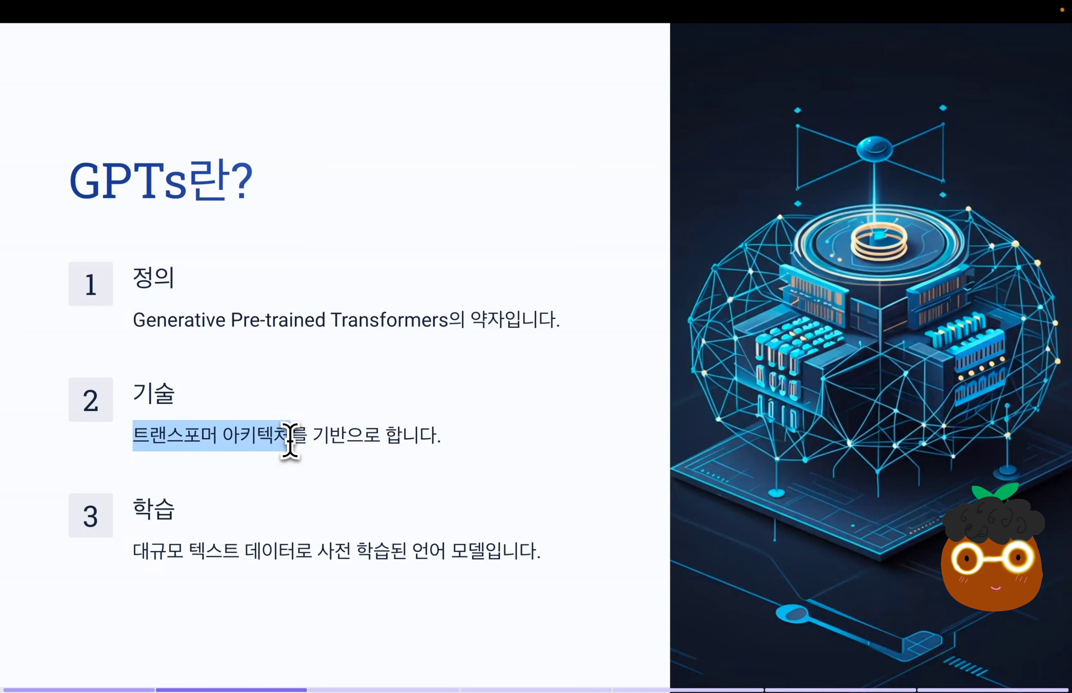
drag(134, 550, 489, 563)
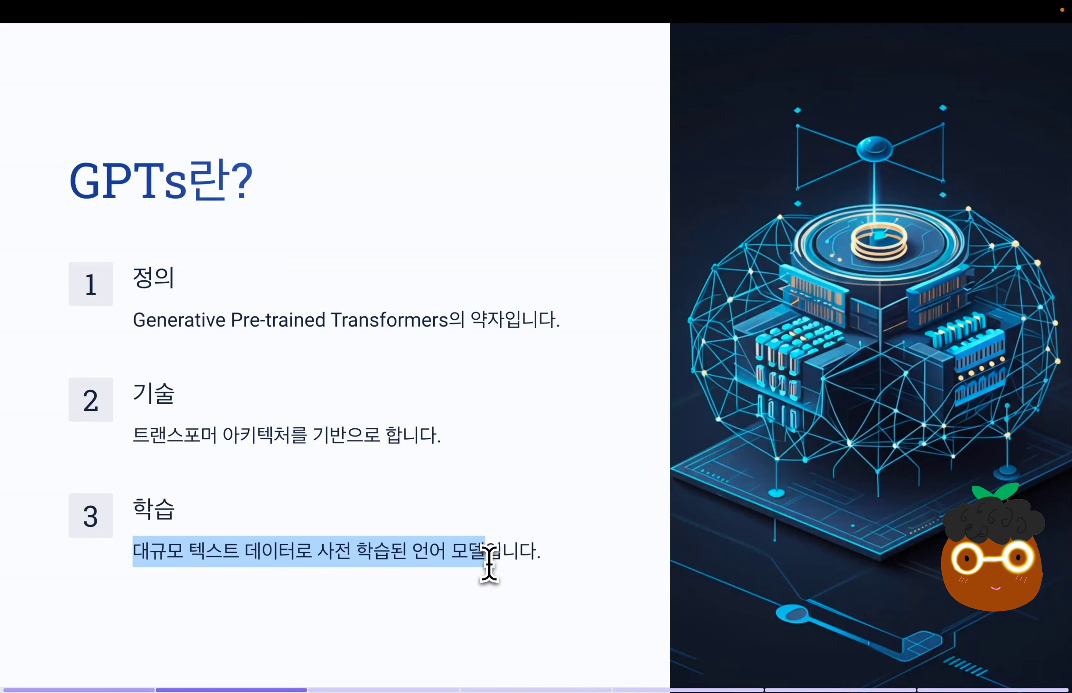
key(Right)
drag(75, 270, 327, 293)
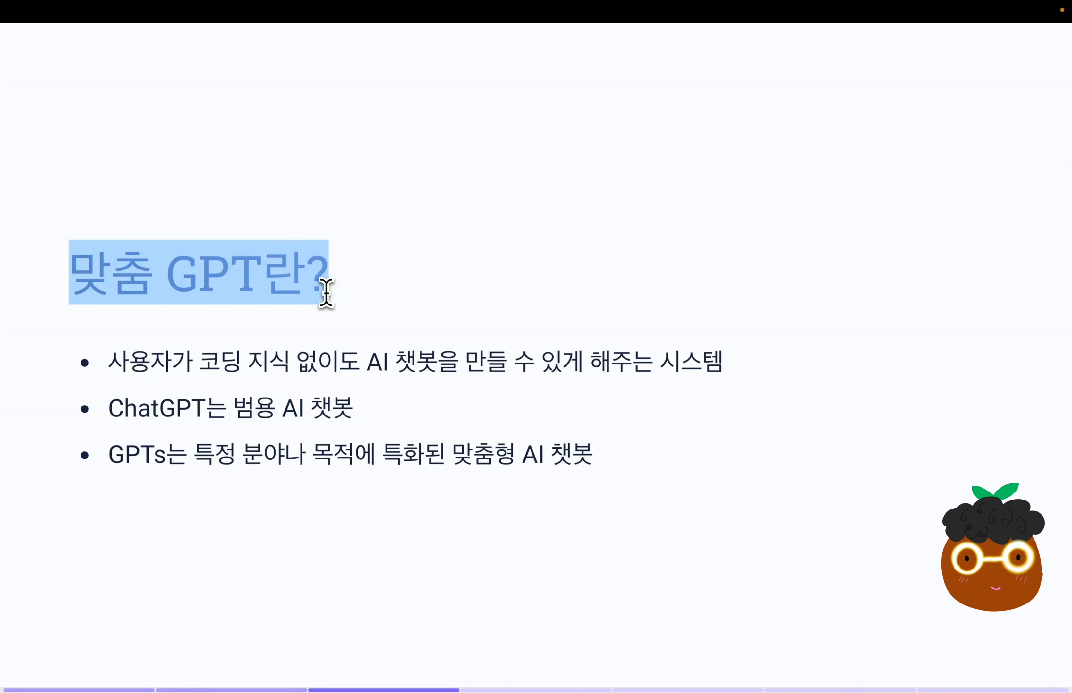
drag(109, 364, 877, 361)
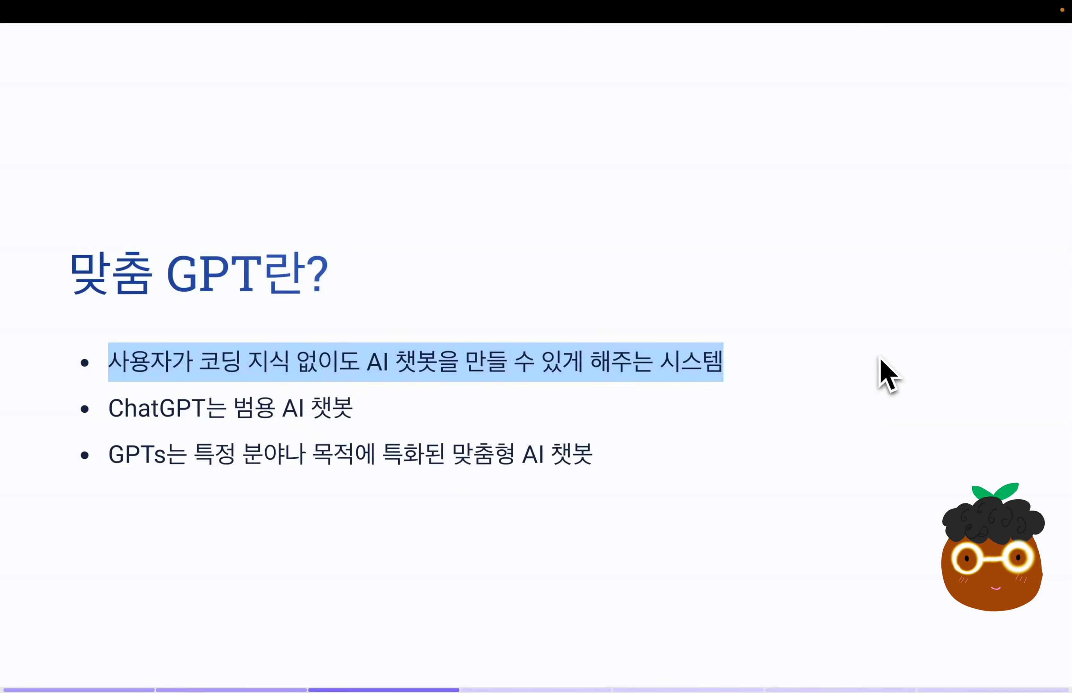
drag(110, 412, 375, 426)
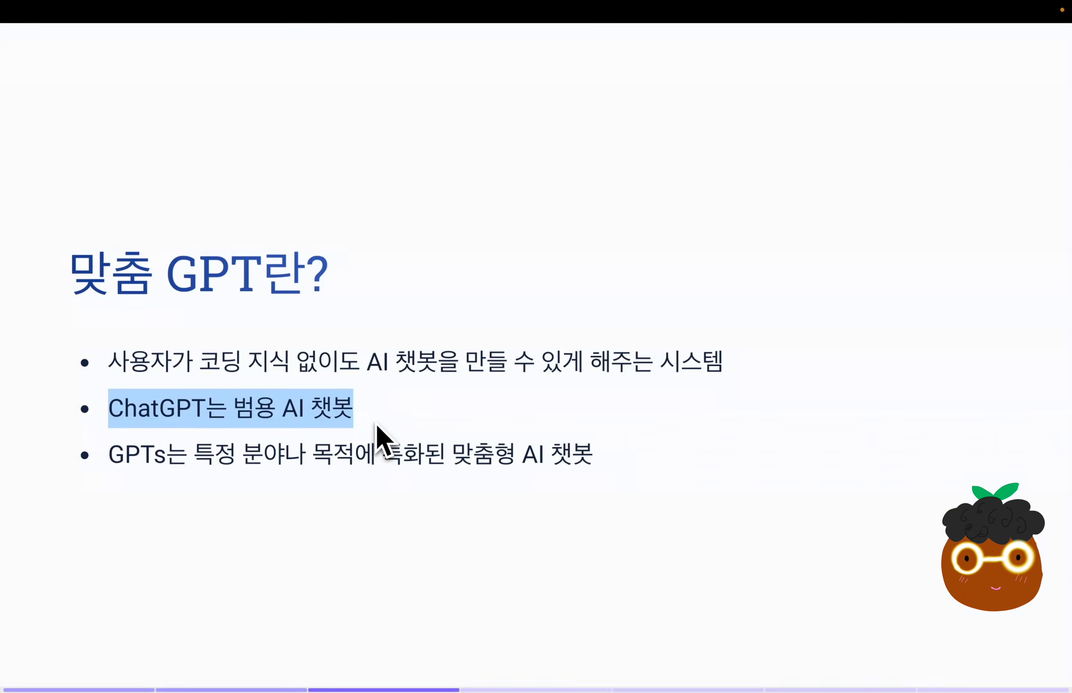
drag(110, 456, 656, 457)
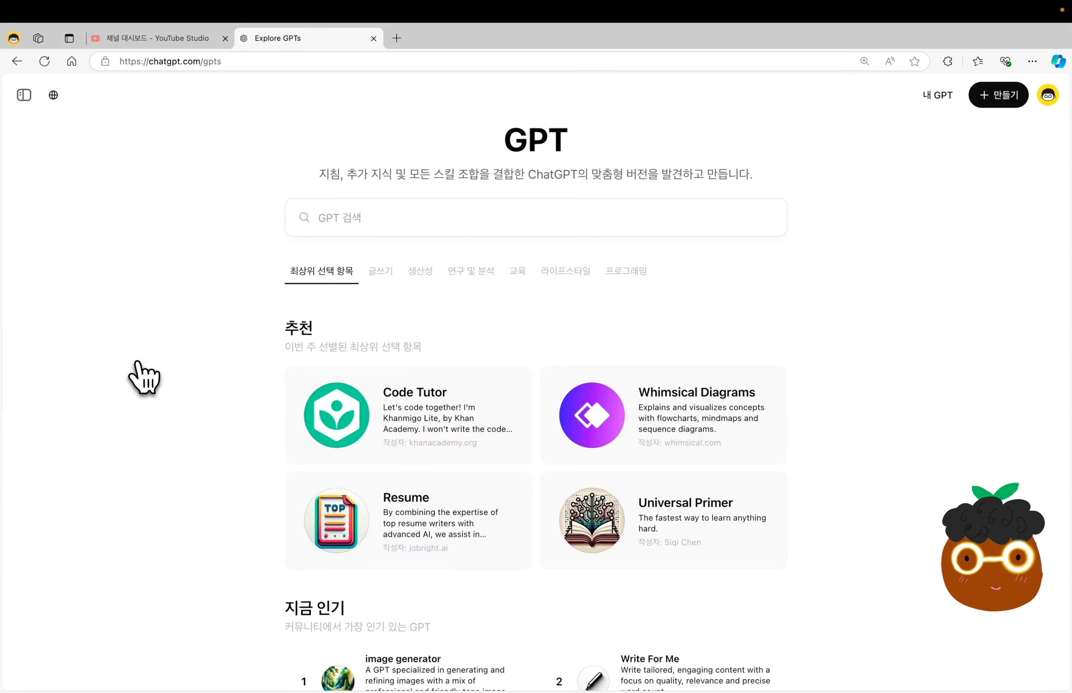
Start a chat with the Coloring Book Hero GPT from the GPT catalogue and send the prompt "하늘을 날아 다니는 귀여운 비둘기".
scroll(143, 377, down, 15)
click(421, 396)
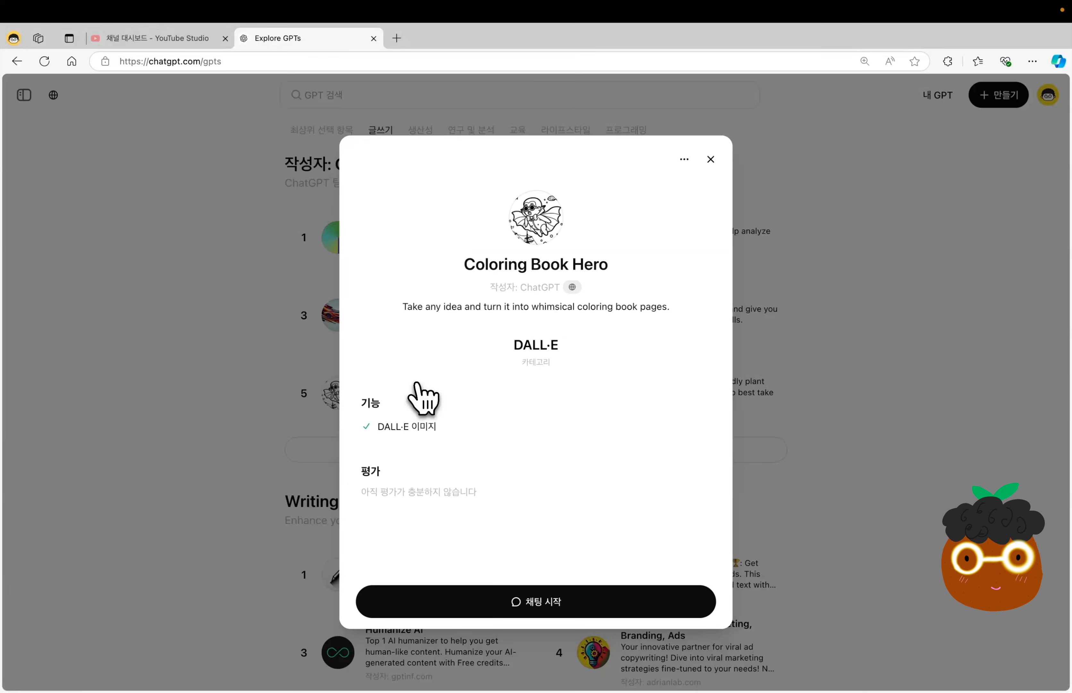
click(500, 635)
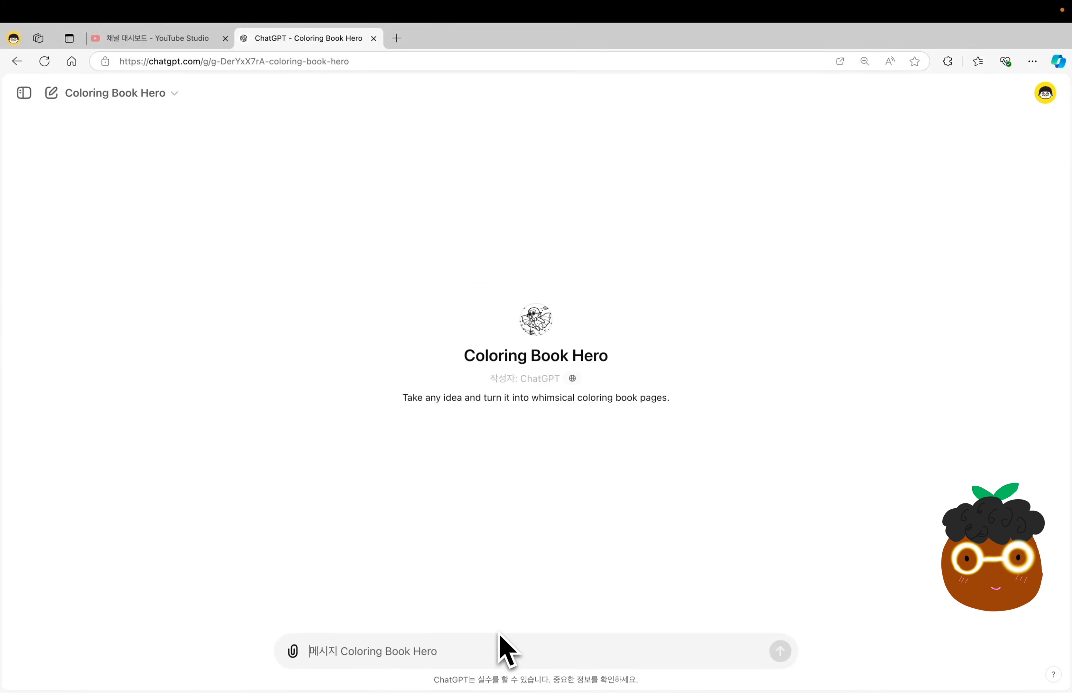
text(하늘을 날아 다니는 귀여운 비둘기)
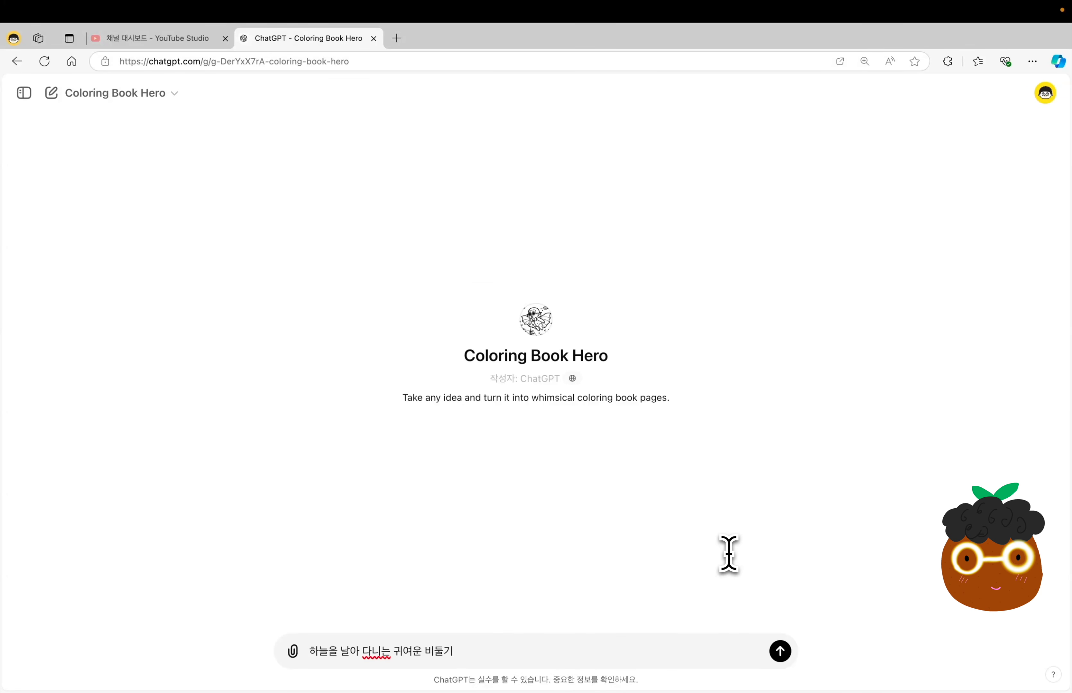
key(Return)
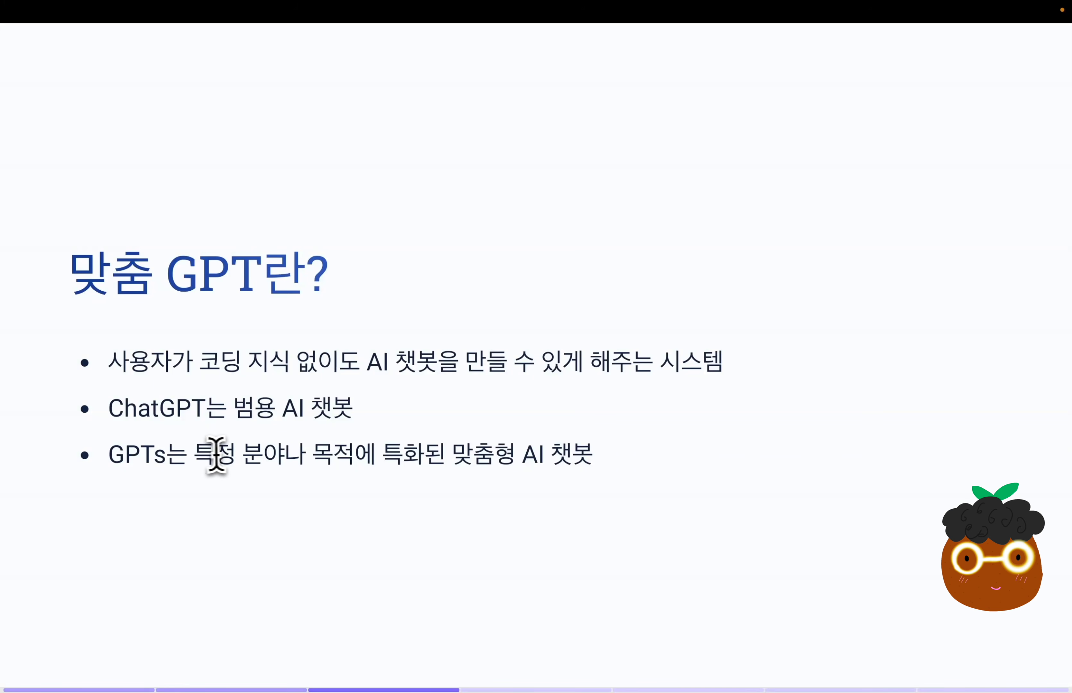
drag(195, 455, 602, 469)
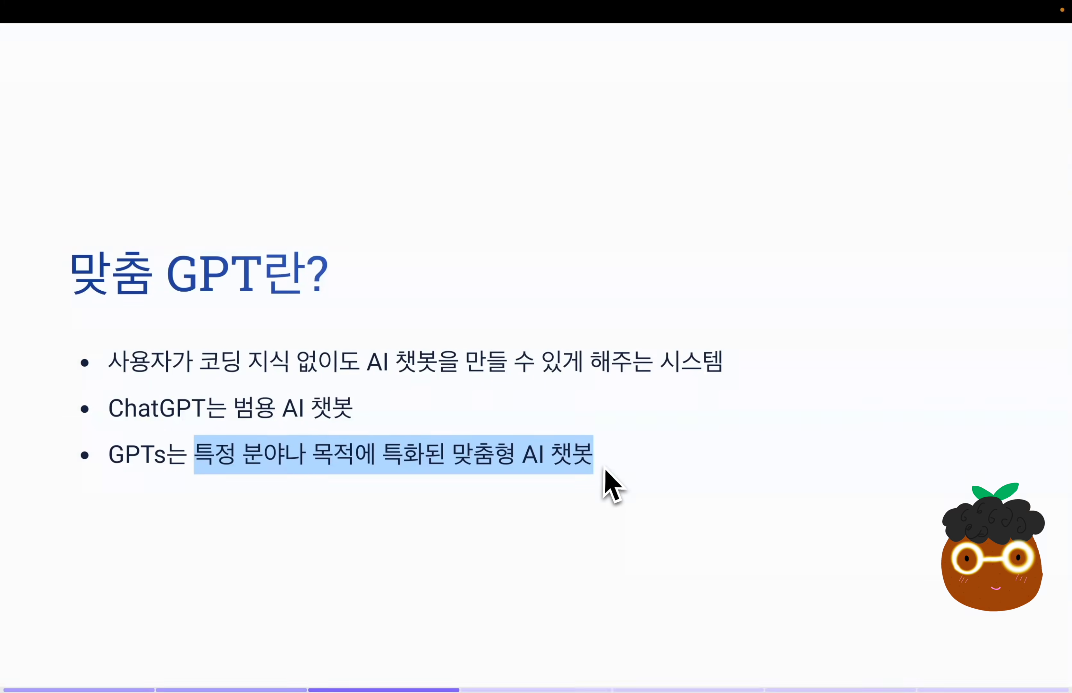
drag(91, 272, 381, 293)
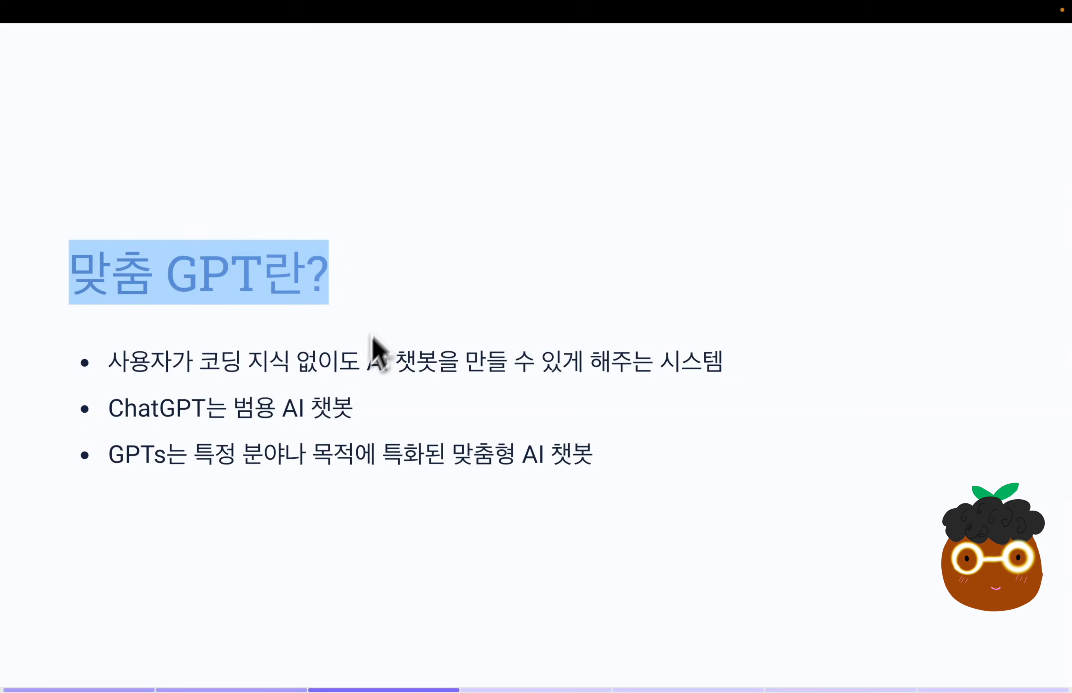
drag(111, 361, 436, 364)
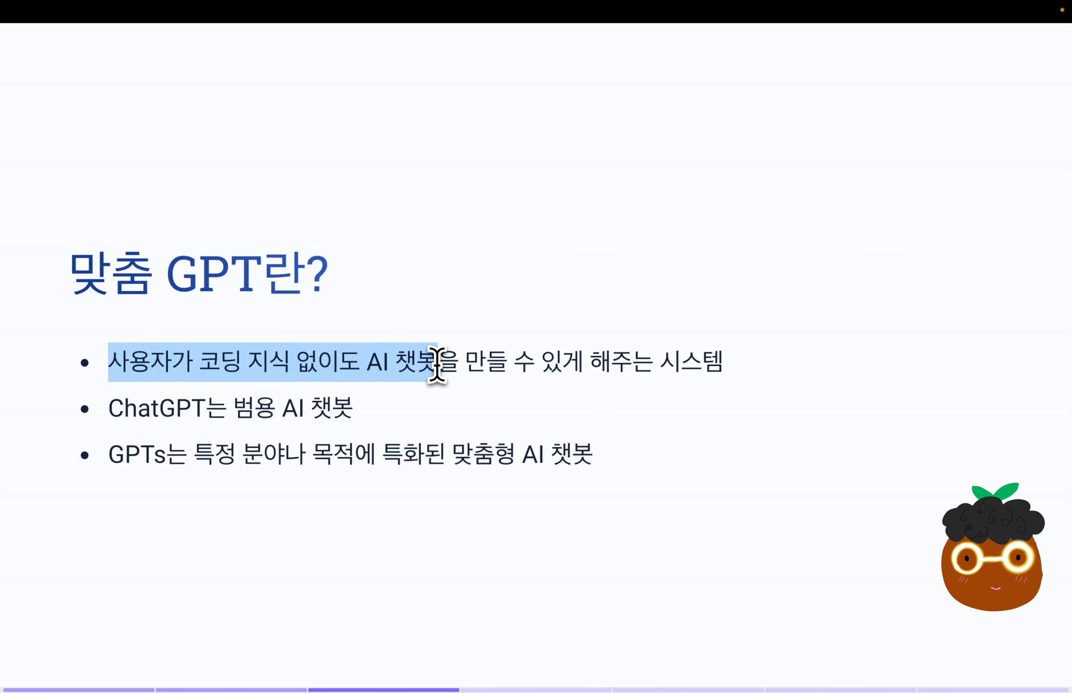
key(Right)
drag(474, 115, 746, 155)
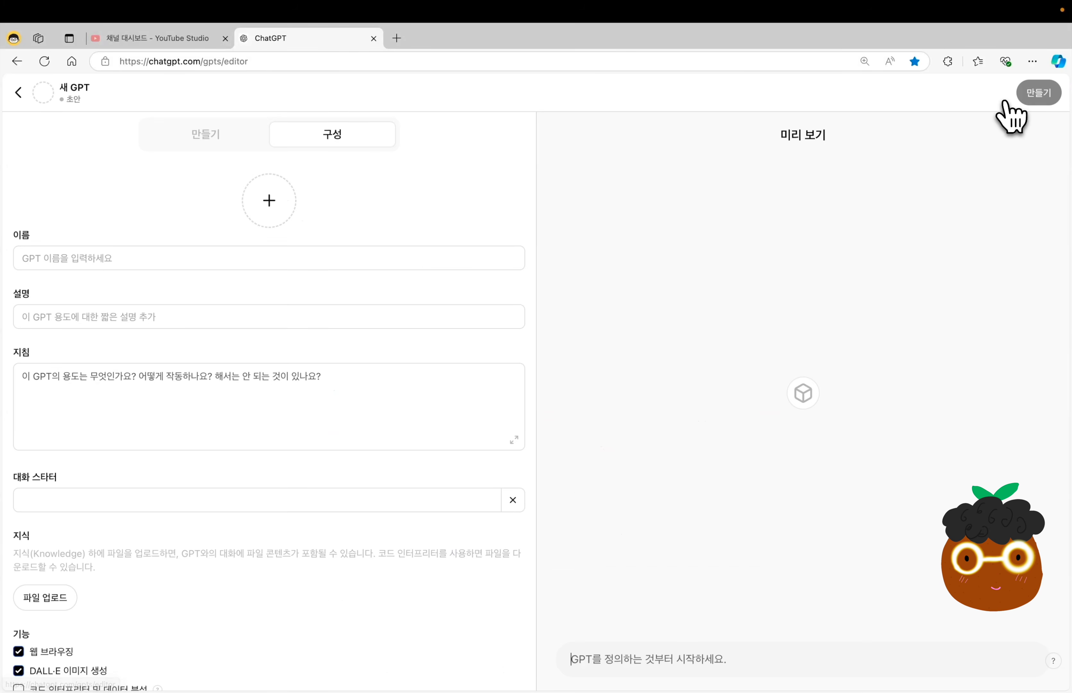
Look at the new GPT editor's create (만들기) and configure (구성) views.
click(255, 145)
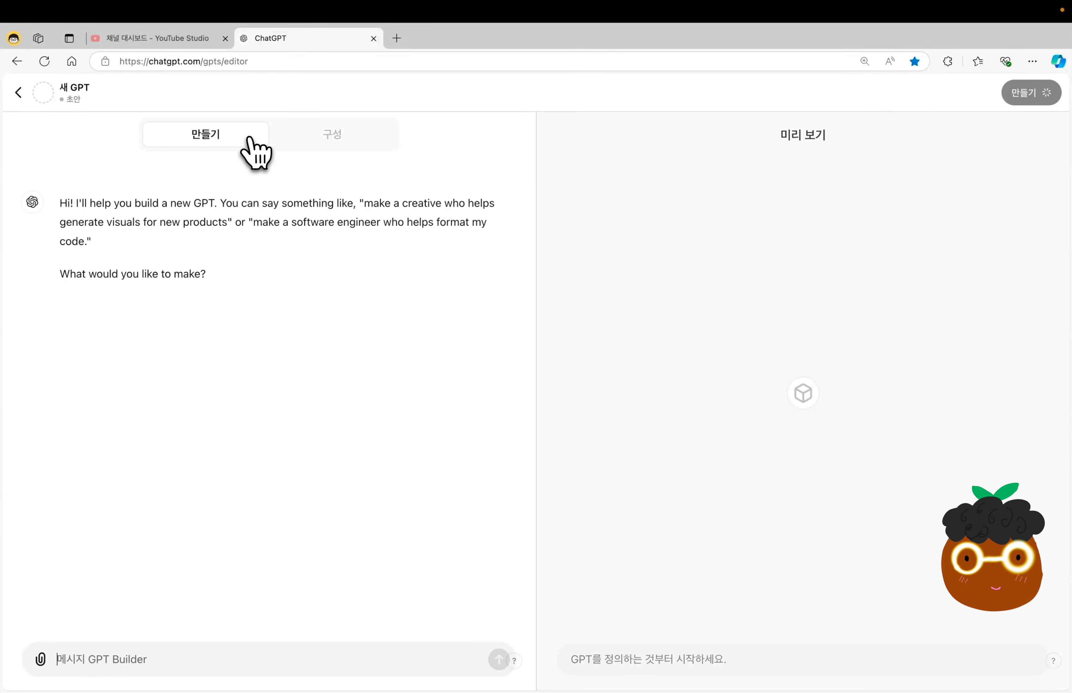
click(327, 144)
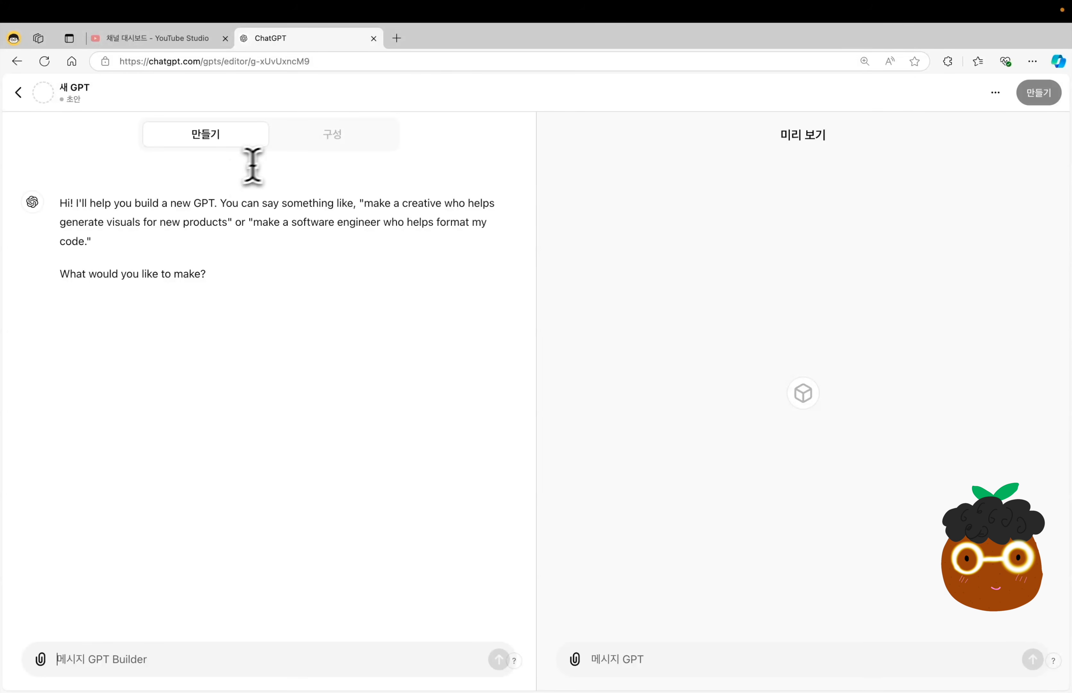
Look through the new GPT's configure (구성) fields from the profile image down to the capabilities and actions.
click(361, 140)
scroll(167, 616, down, 3)
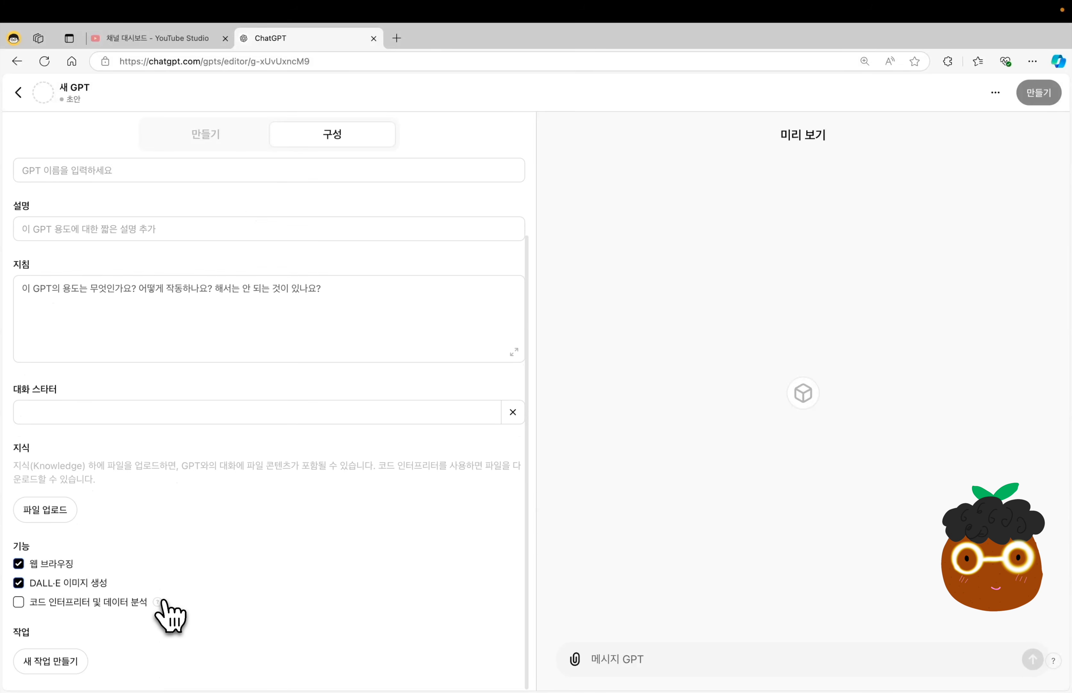
scroll(170, 617, up, 3)
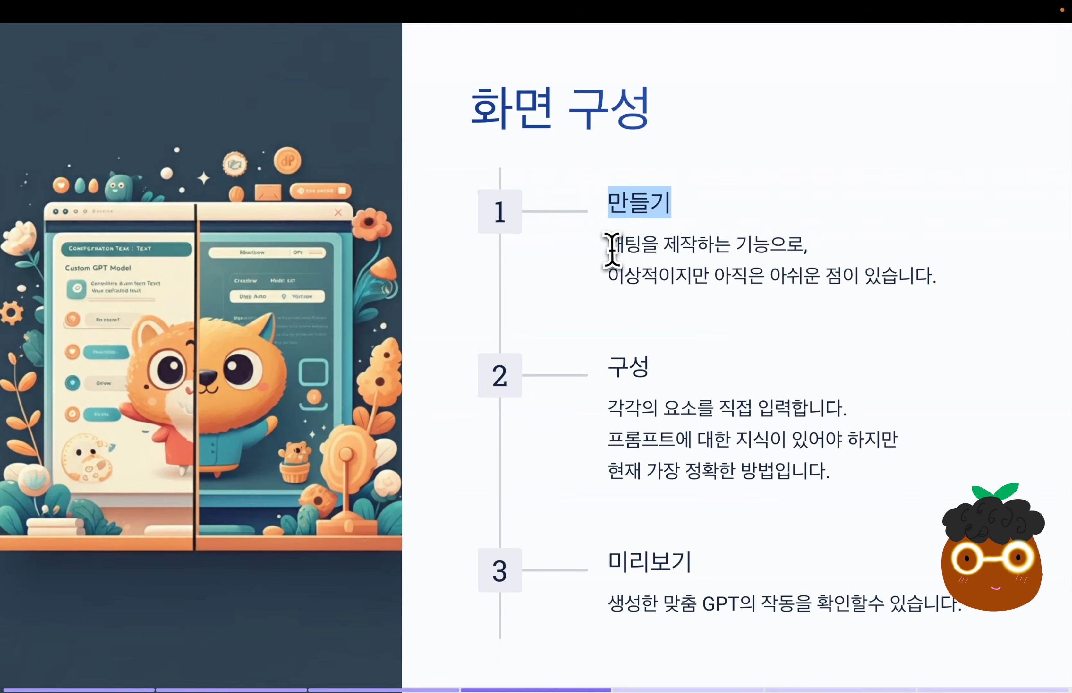
drag(613, 244, 960, 285)
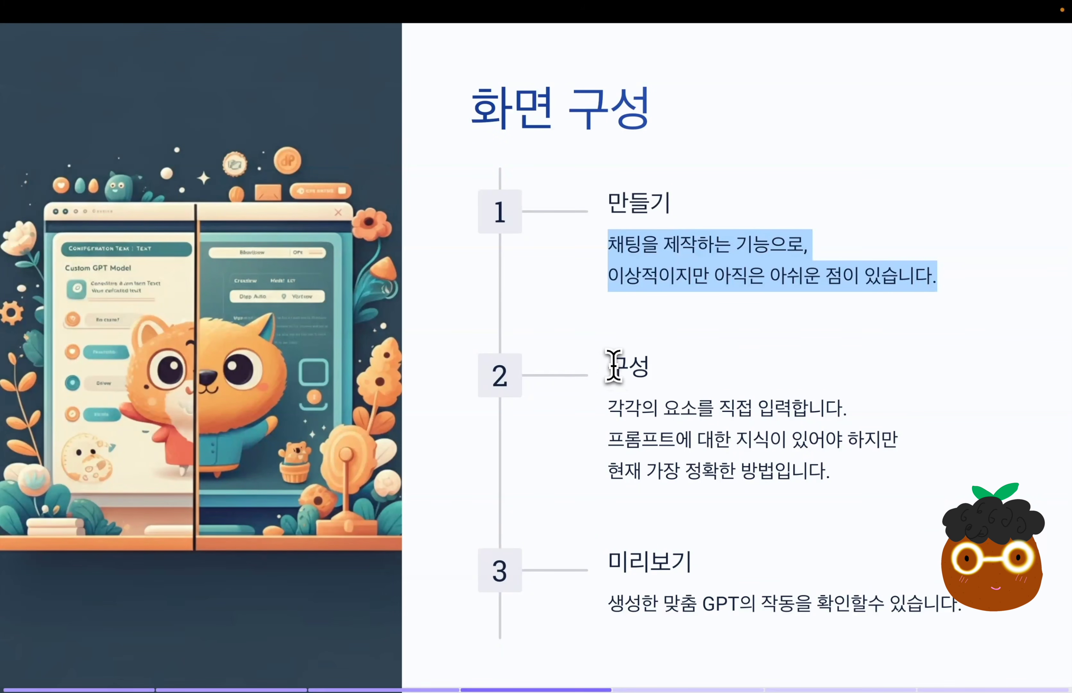
drag(611, 365, 832, 484)
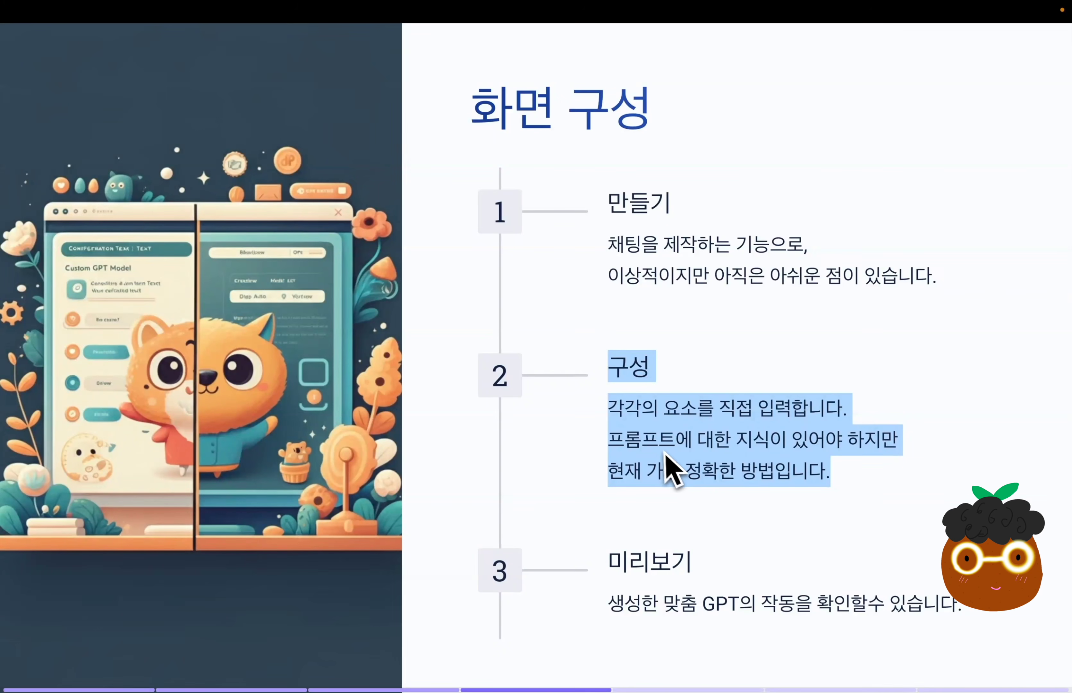
drag(611, 561, 979, 611)
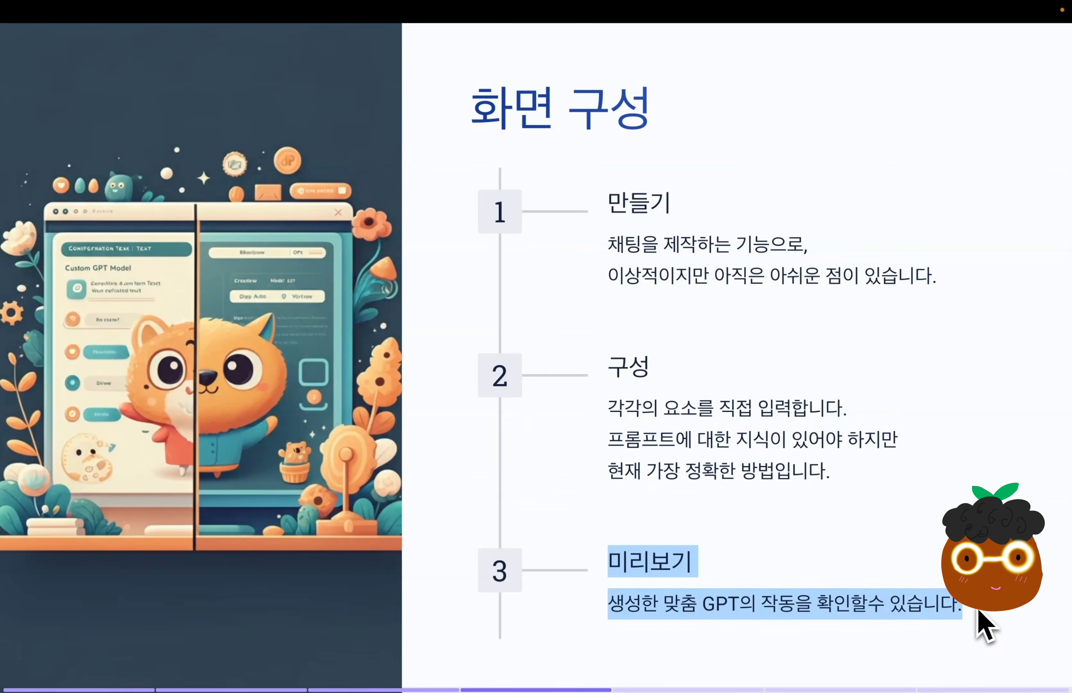
drag(609, 366, 677, 378)
drag(608, 405, 843, 411)
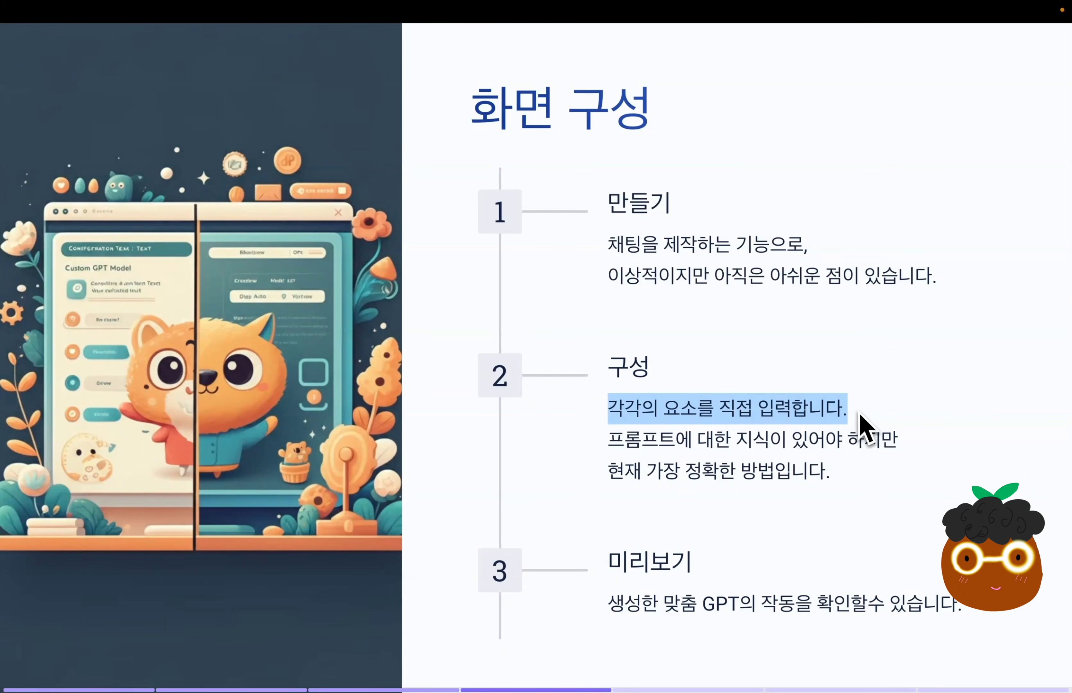
drag(609, 440, 913, 449)
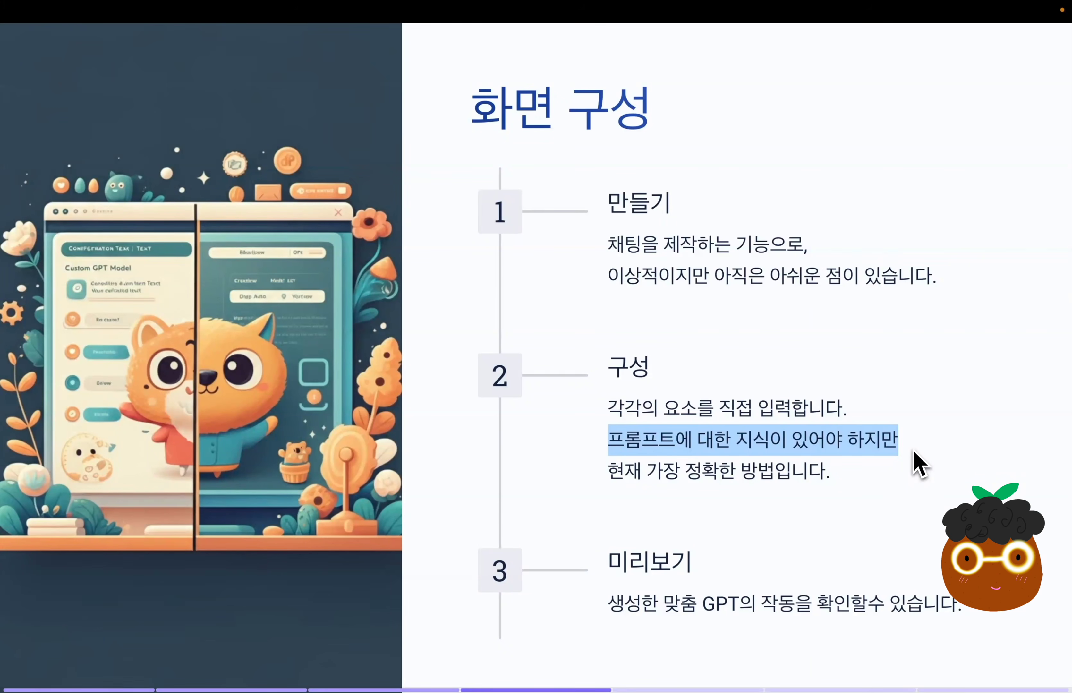
drag(833, 476, 612, 474)
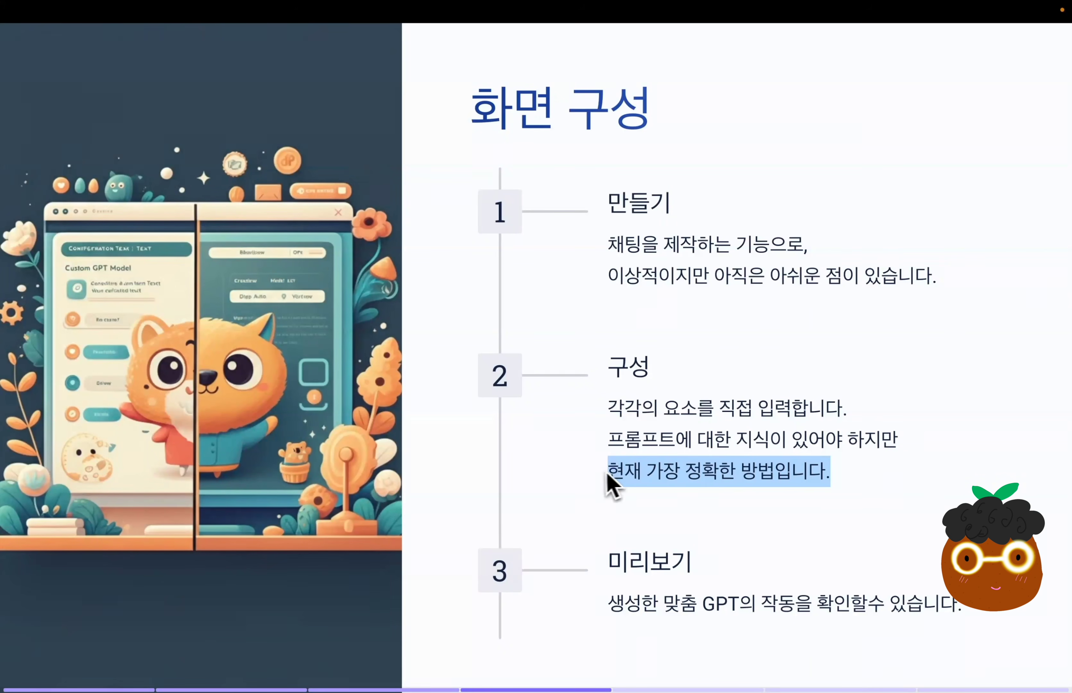
click(605, 507)
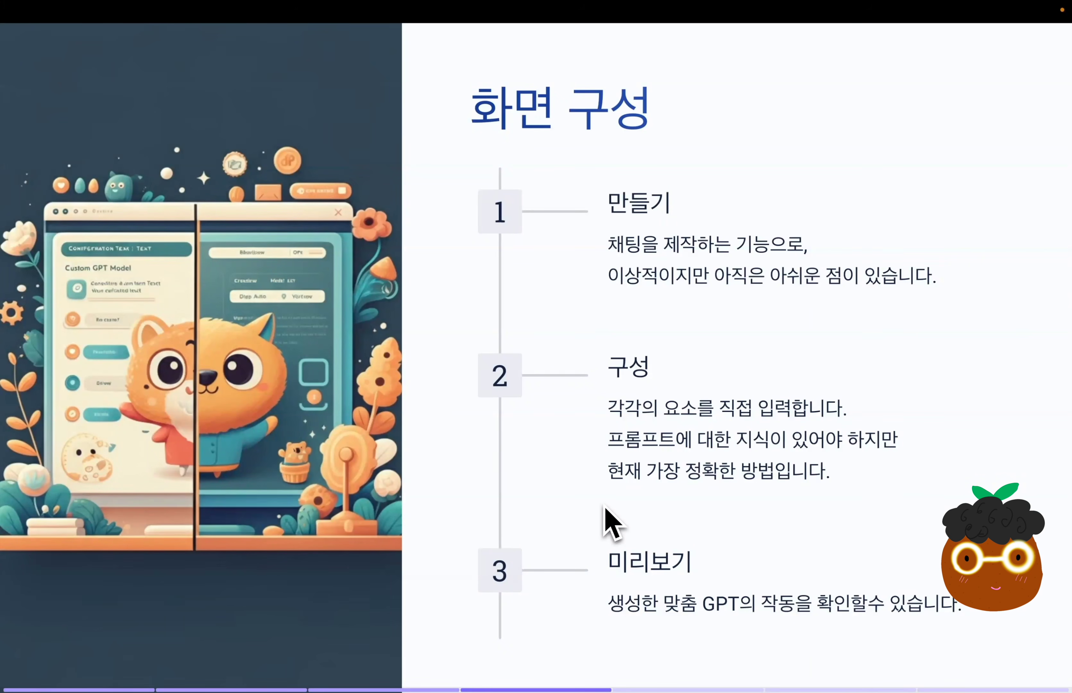
key(Right)
drag(87, 185, 540, 191)
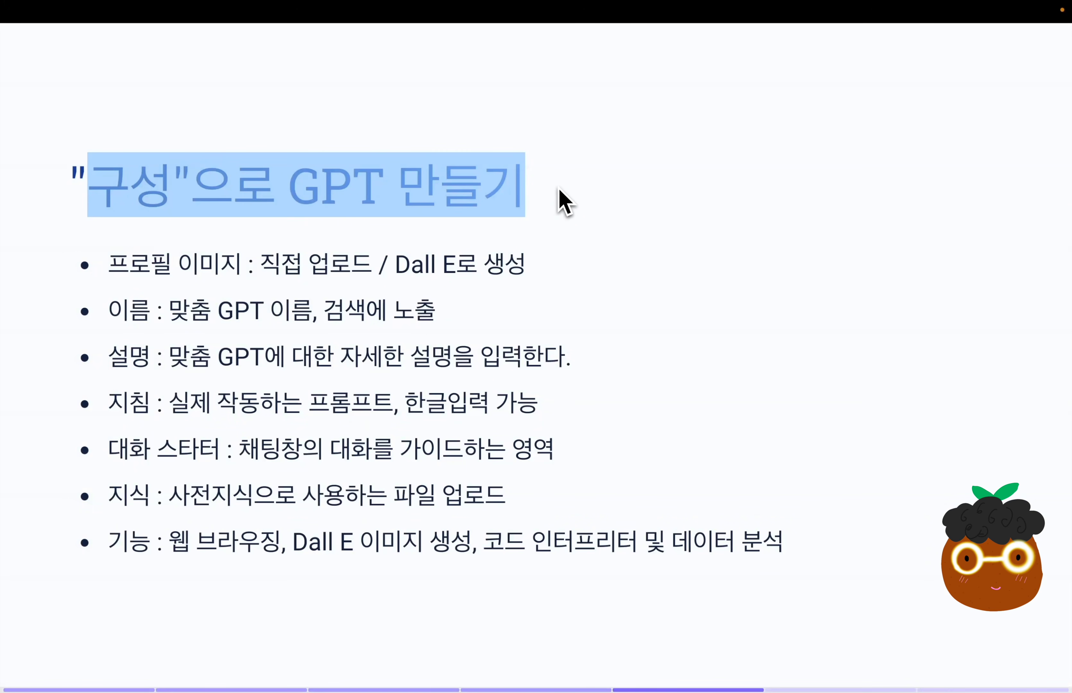
drag(110, 266, 623, 288)
Compare the Coloring Book Hero start page with the new GPT's name, description, instructions and conversation starter fields.
key(ctrl+Right)
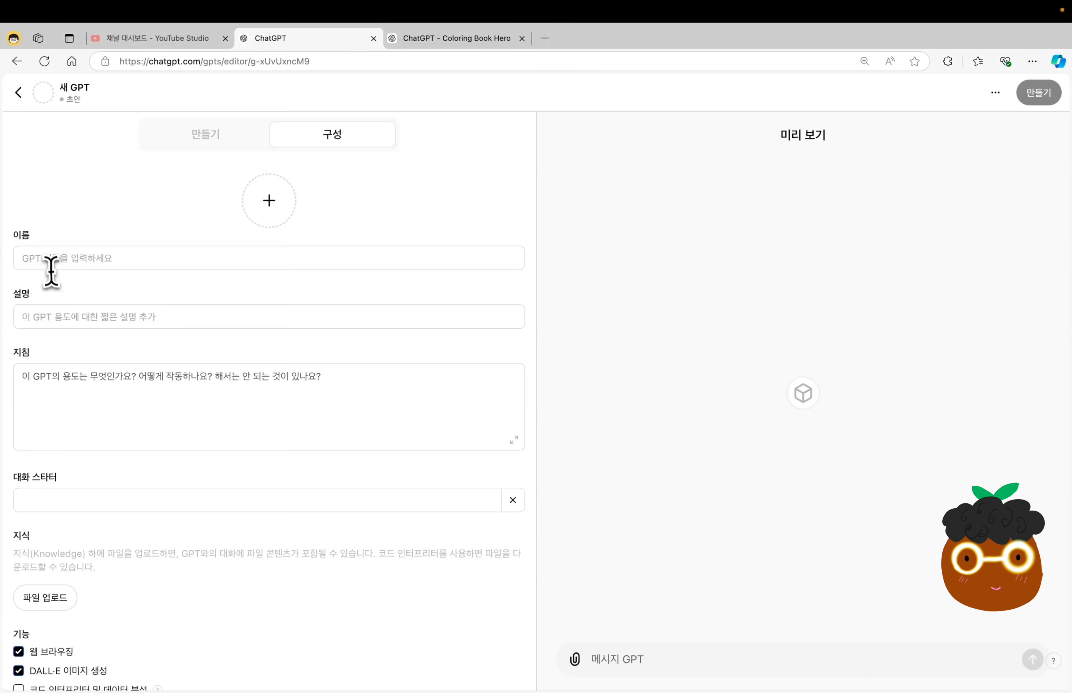
click(48, 264)
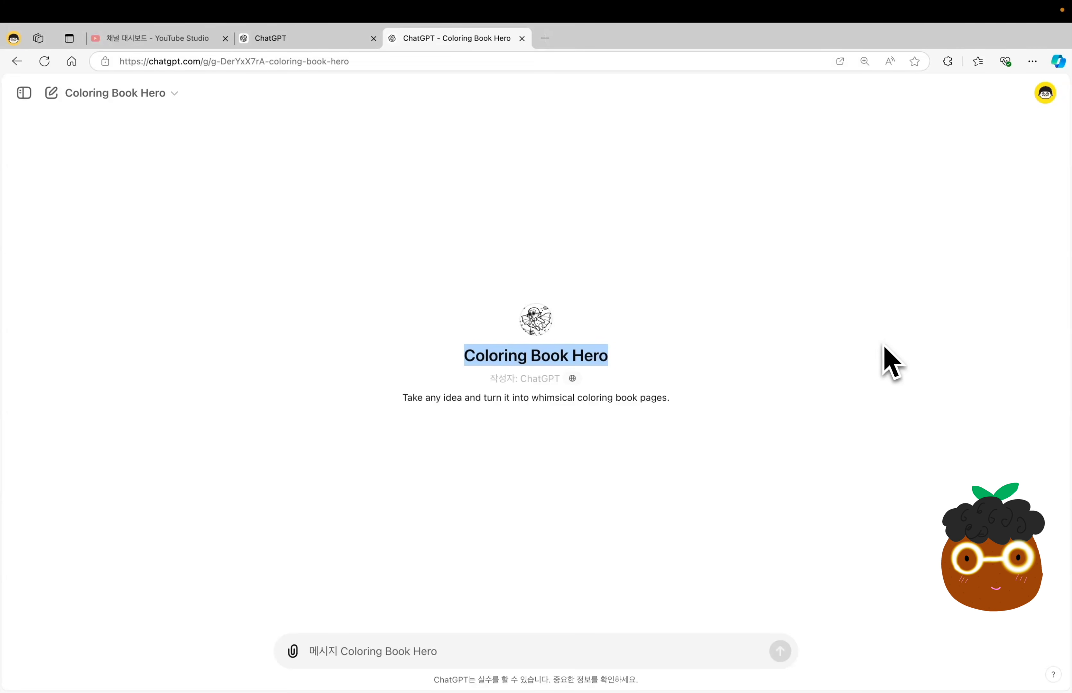
click(47, 317)
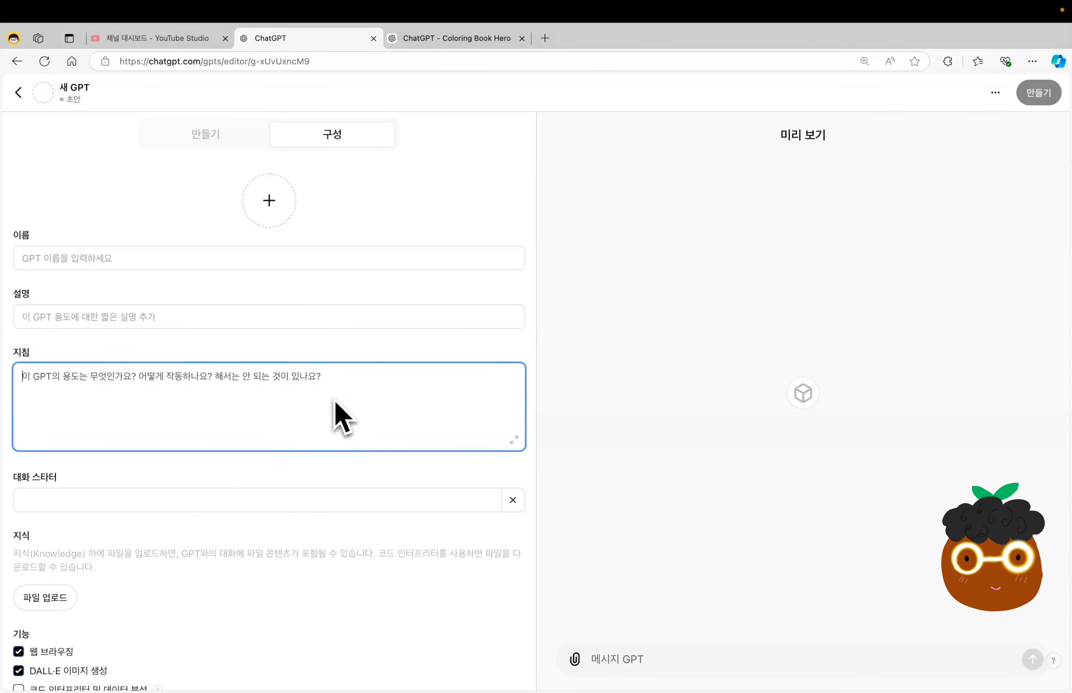
click(26, 489)
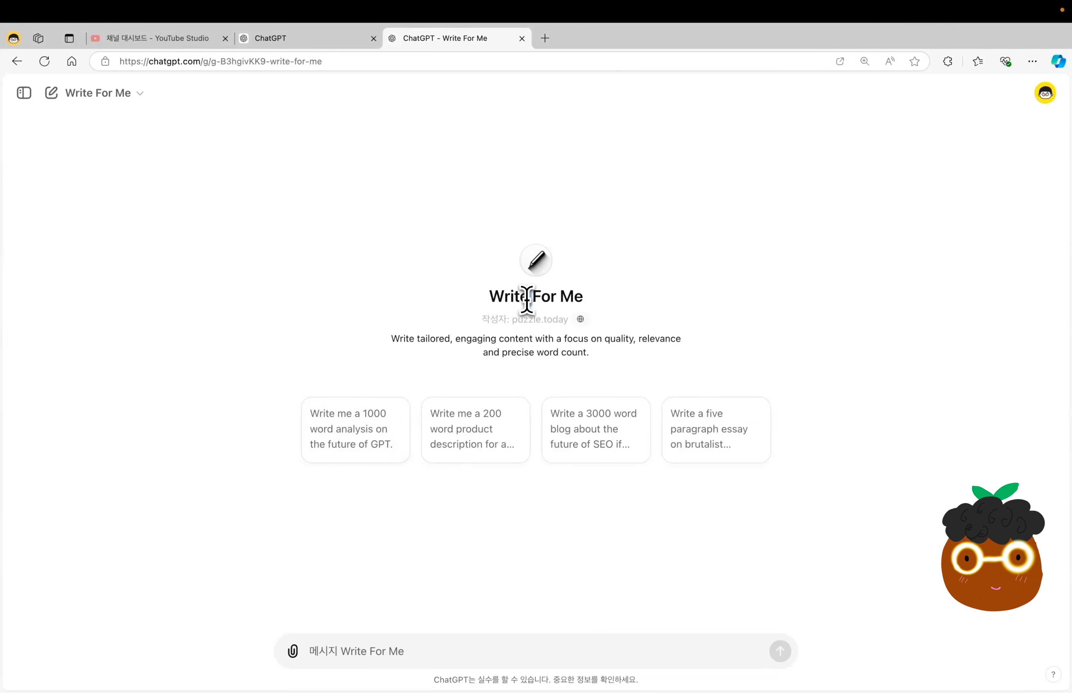
Send the Write For Me GPT's conversation starter "Write me a 1000 word analysis on the future of GPT." and look at the sent prompt.
triple_click(526, 298)
click(825, 352)
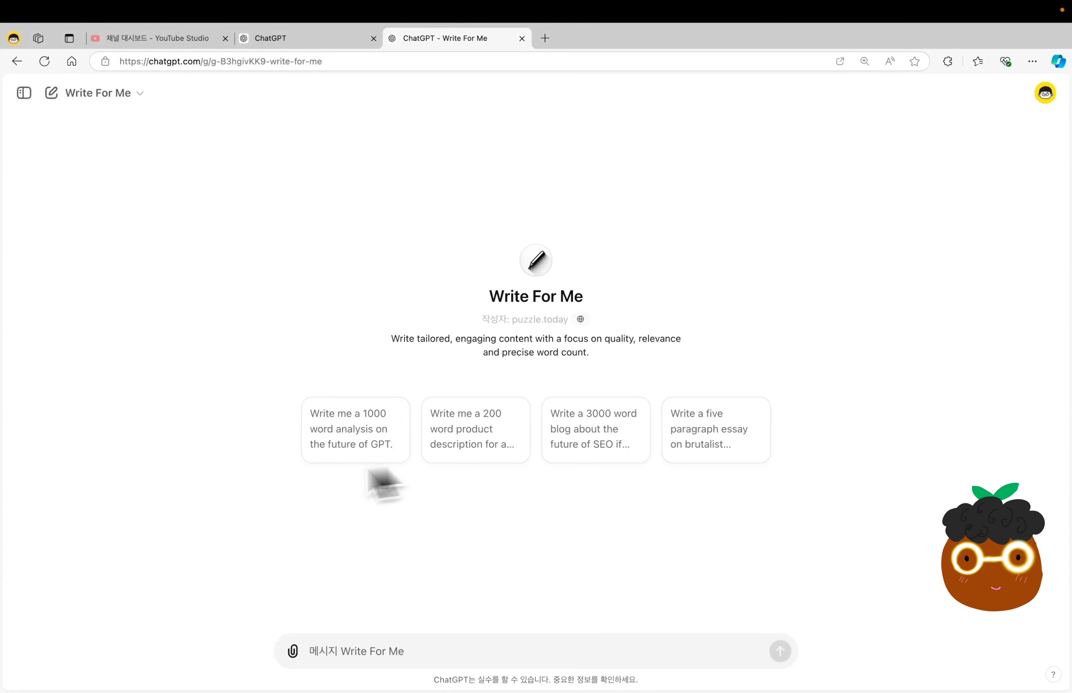
click(365, 443)
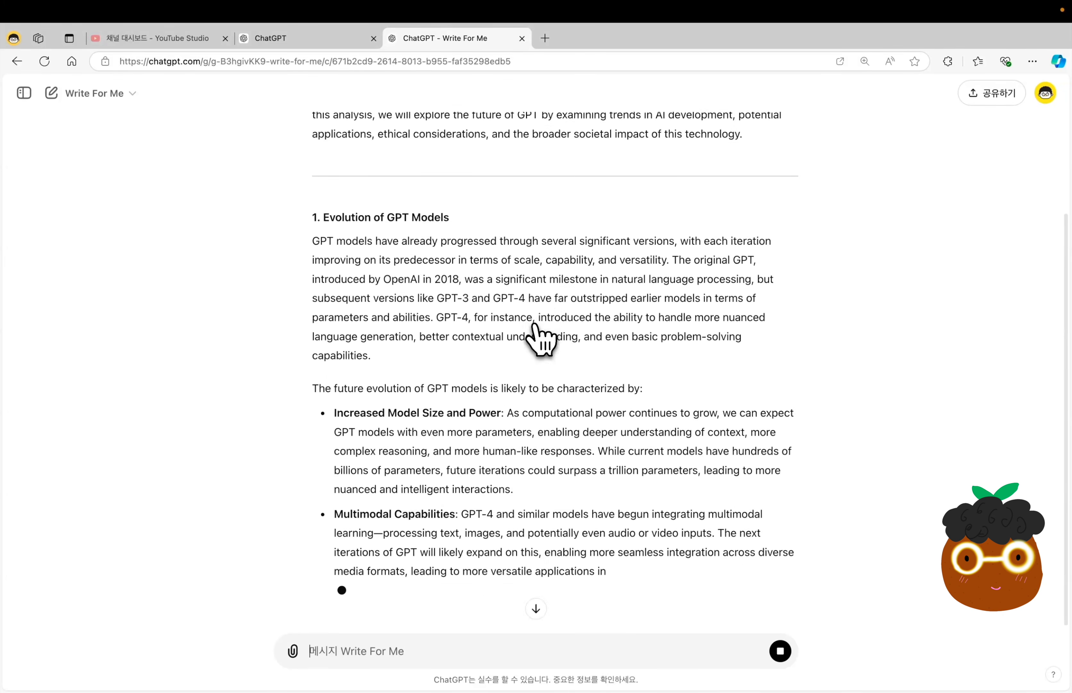
scroll(535, 325, up, 5)
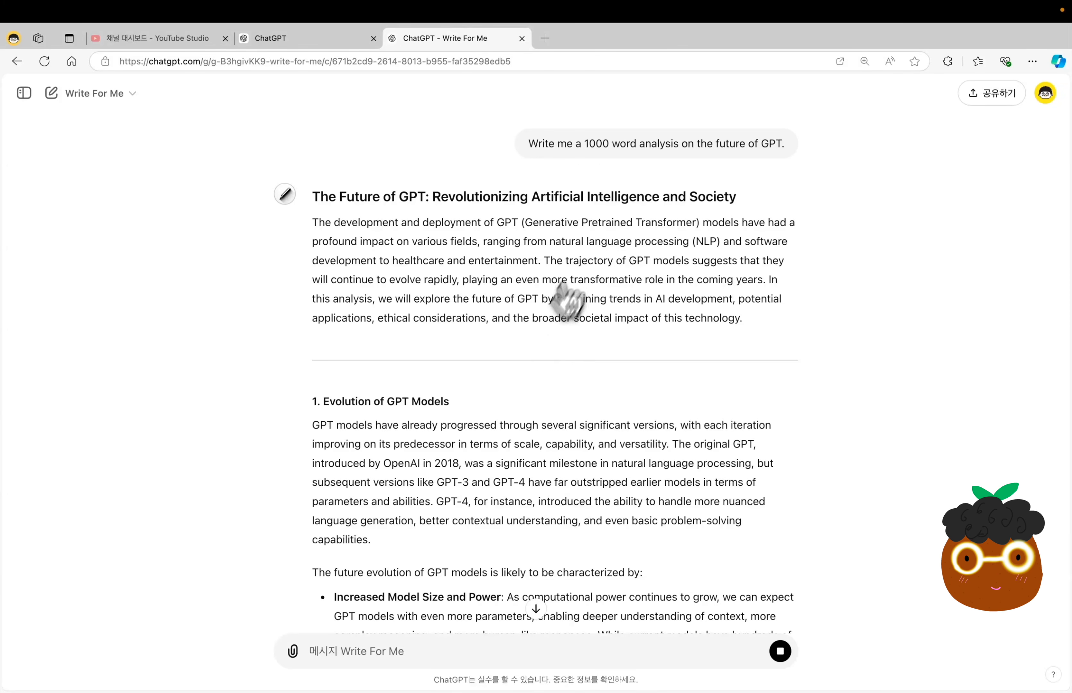
triple_click(582, 144)
click(985, 286)
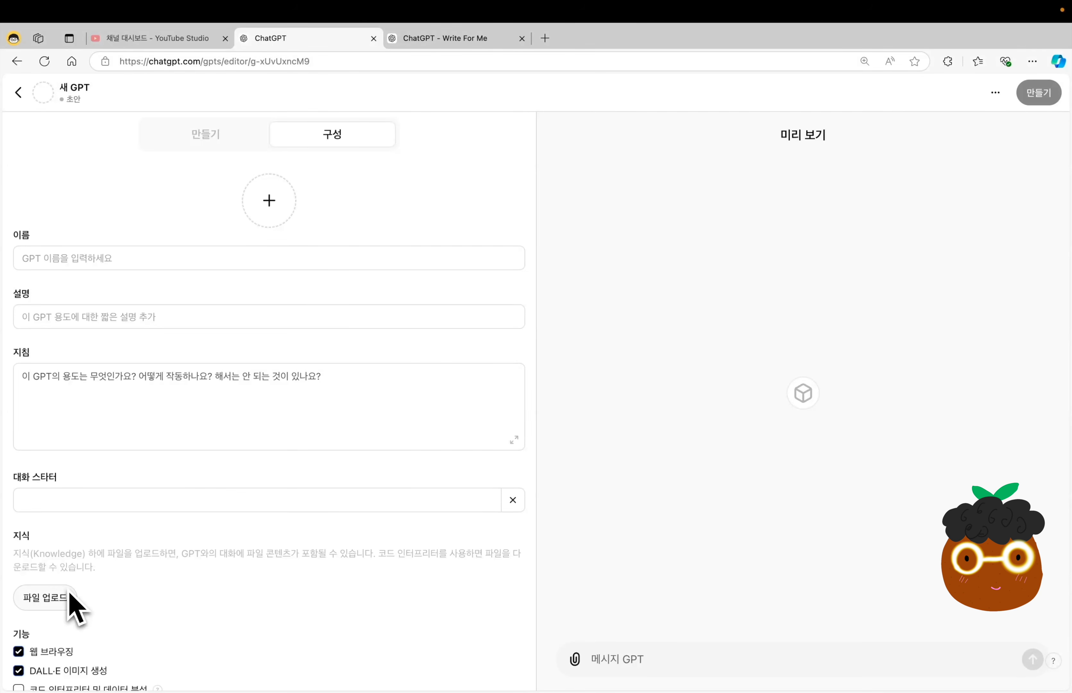
Enable the code interpreter and data analysis (코드 인터프리터 및 데이터 분석) capability for the new GPT.
scroll(180, 613, down, 3)
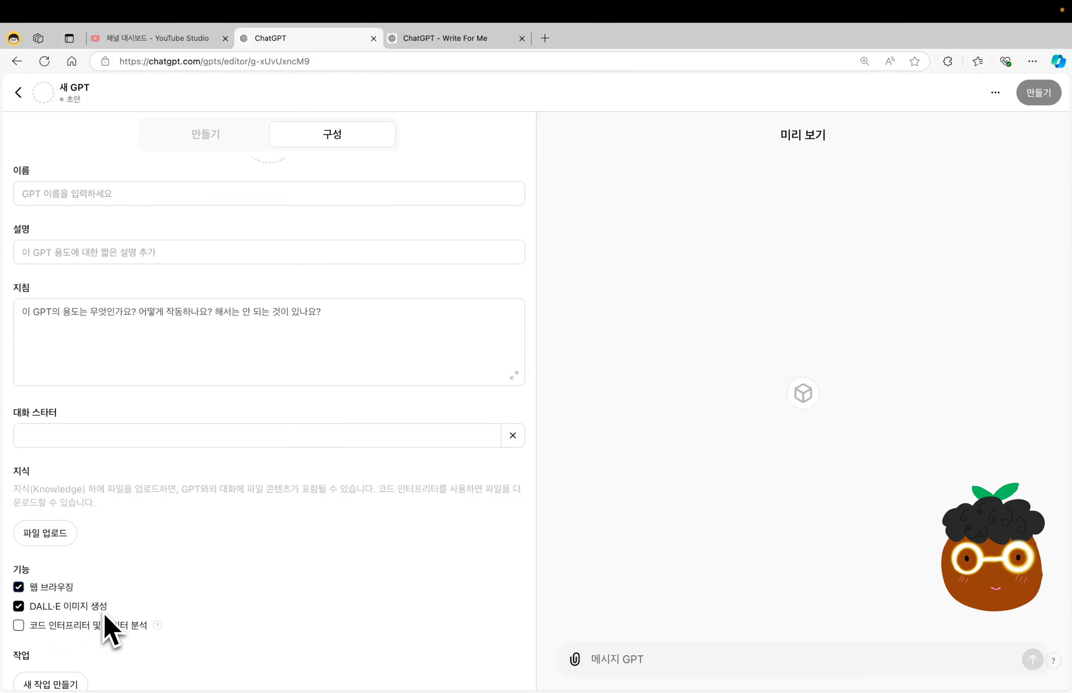
click(18, 625)
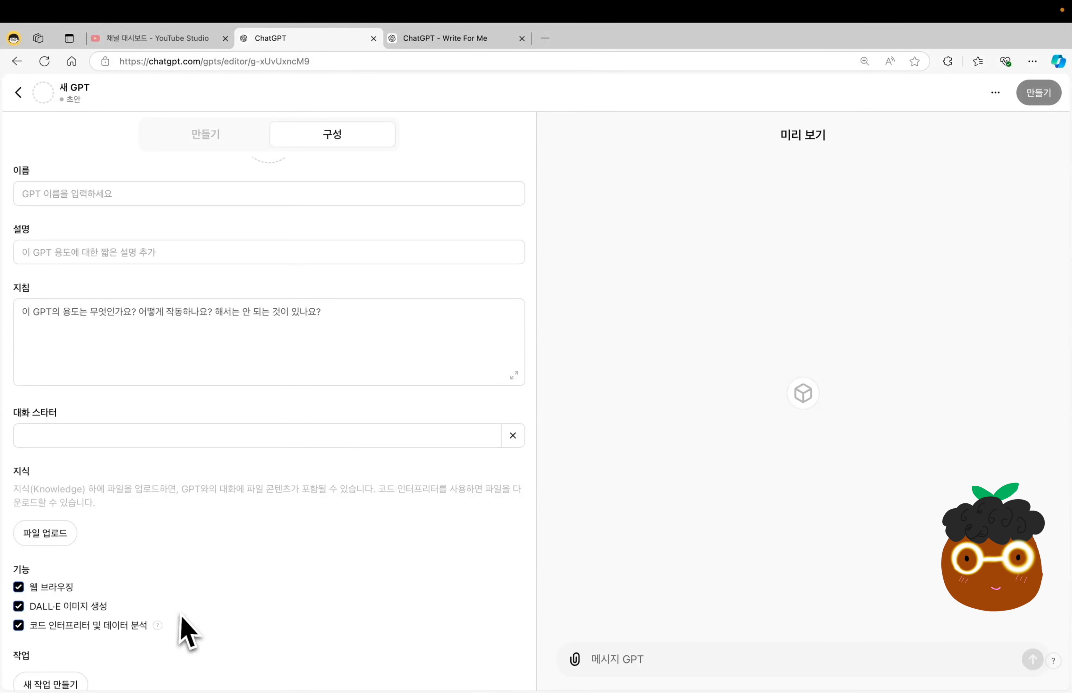
scroll(189, 630, down, 1)
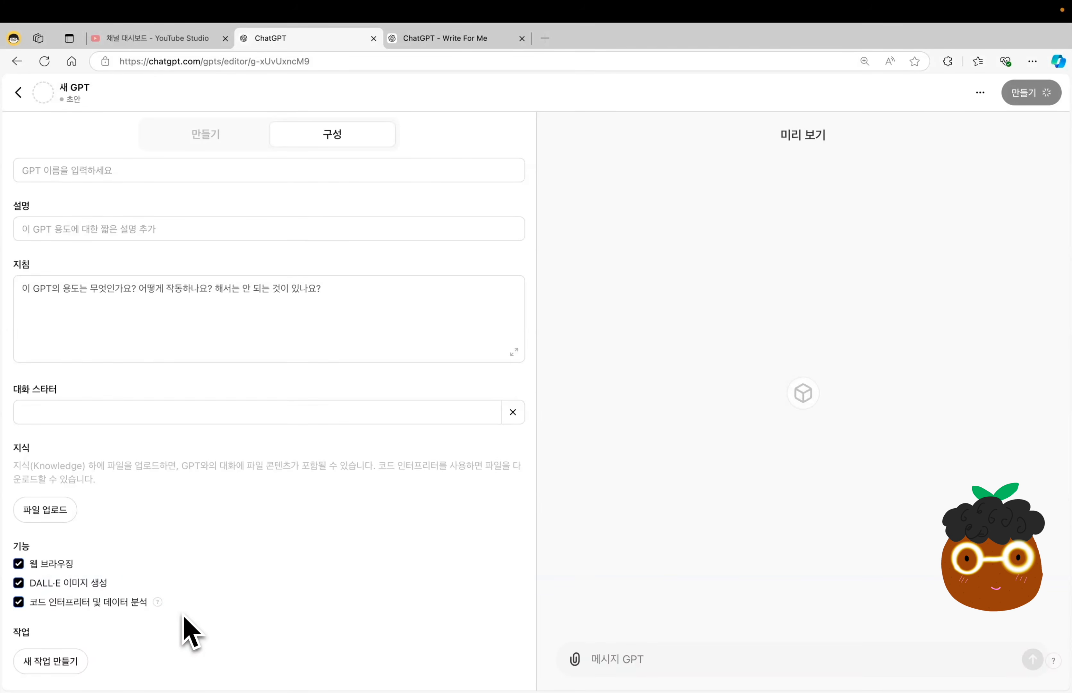
Name the GPT "블로그 똑똑 박사" and describe it as "네이버 블로그에 대해서 궁금한 것을 물어보면 답변해 드립니다.".
scroll(189, 631, up, 4)
click(268, 258)
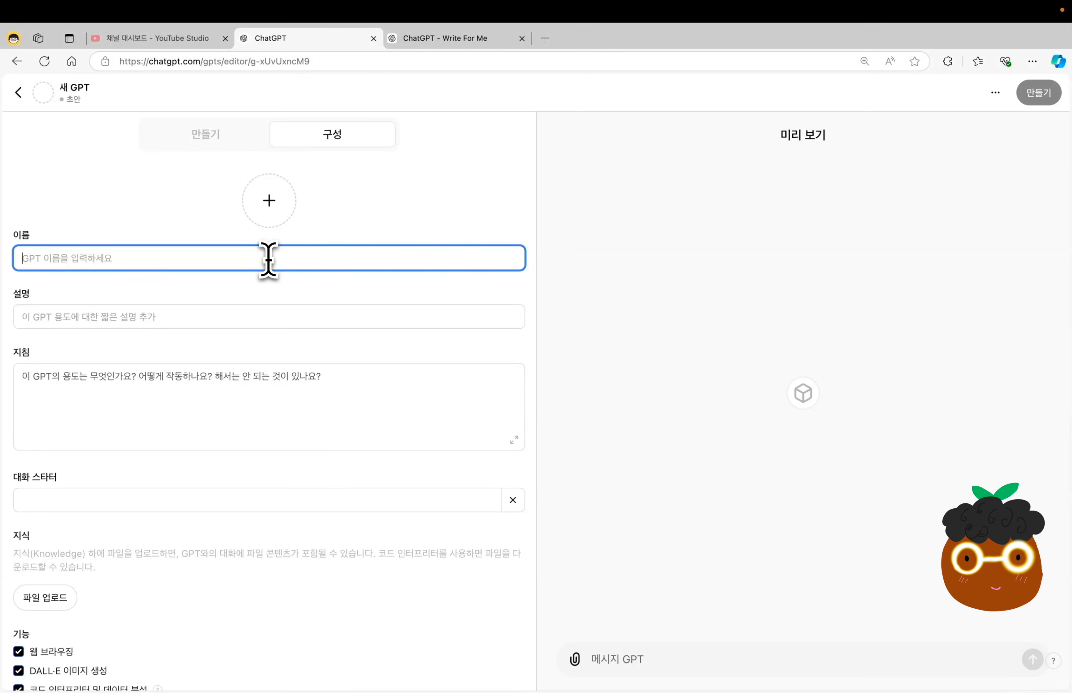
text(블로그 똑똑 박사)
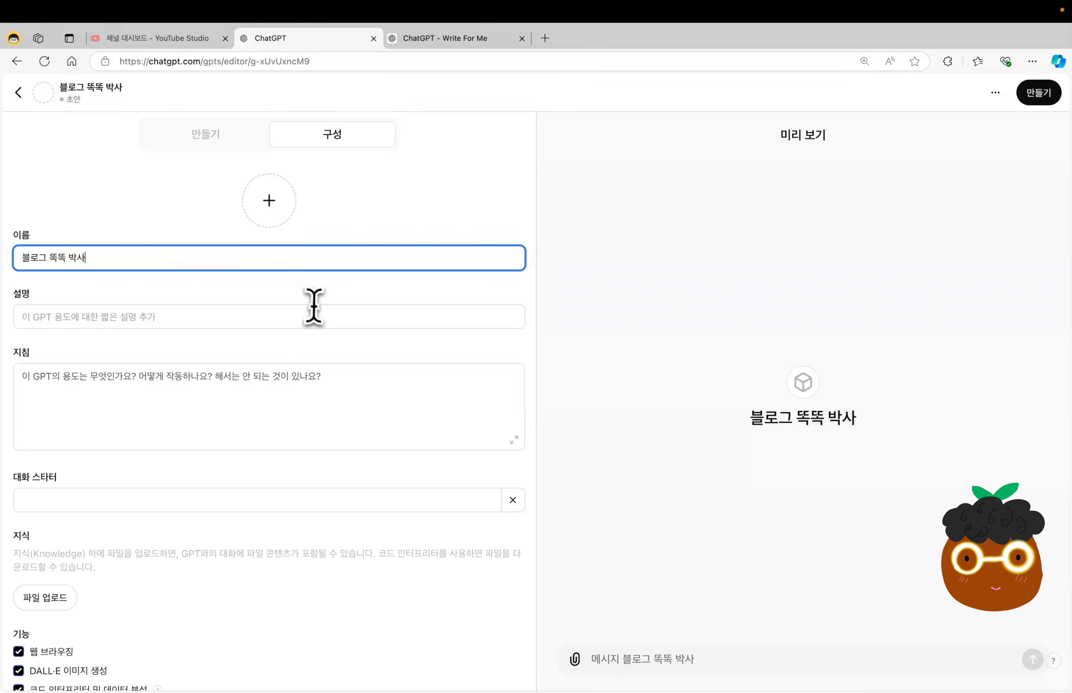
click(315, 317)
text(네이버 블로그에 대해서 궁금한 것을 물어보면 답변해 드립니다.)
key(super+a)
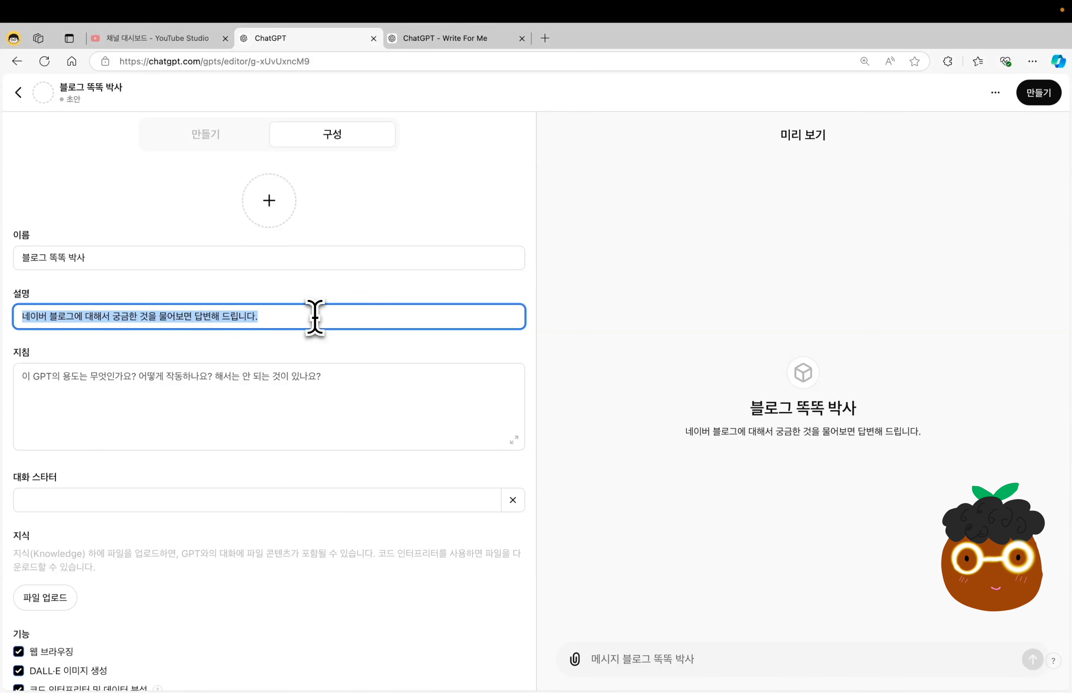
Preview the "021. 블로그 글쓰기 프롬프트 세트" source text files and upload three of them as the GPT's knowledge (지식).
click(208, 414)
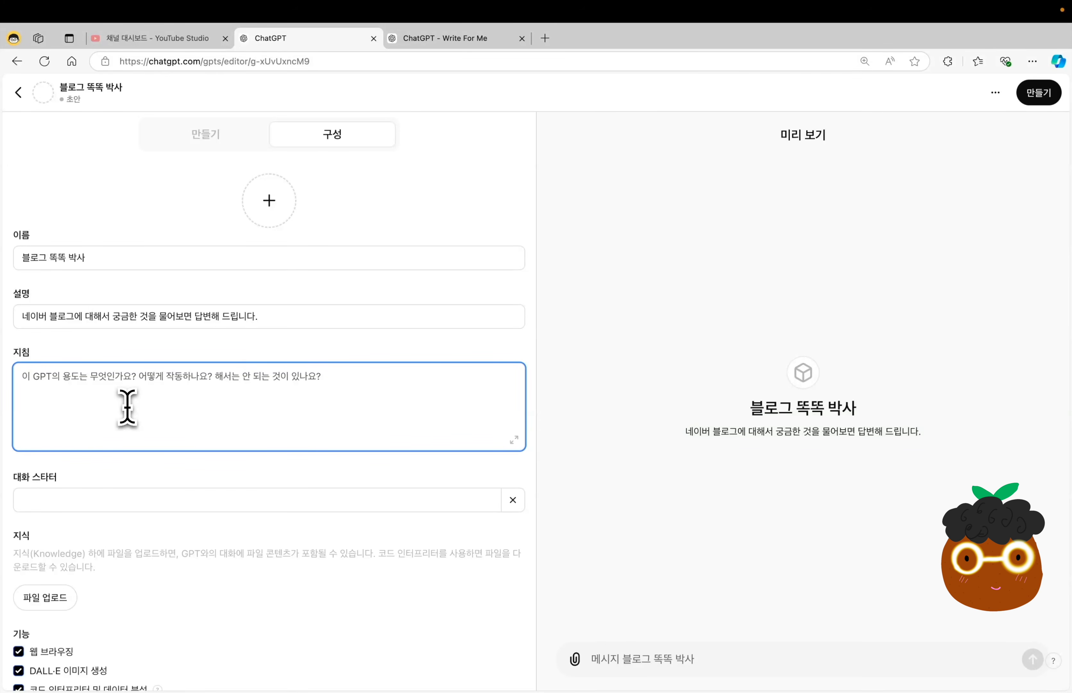
click(325, 351)
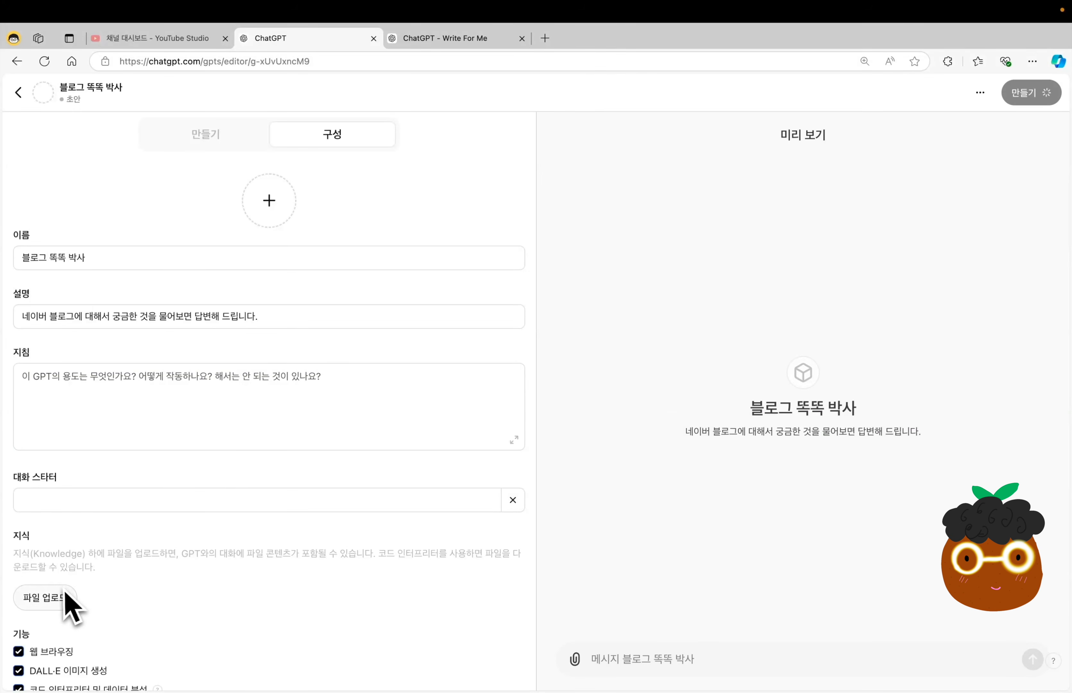
double_click(21, 538)
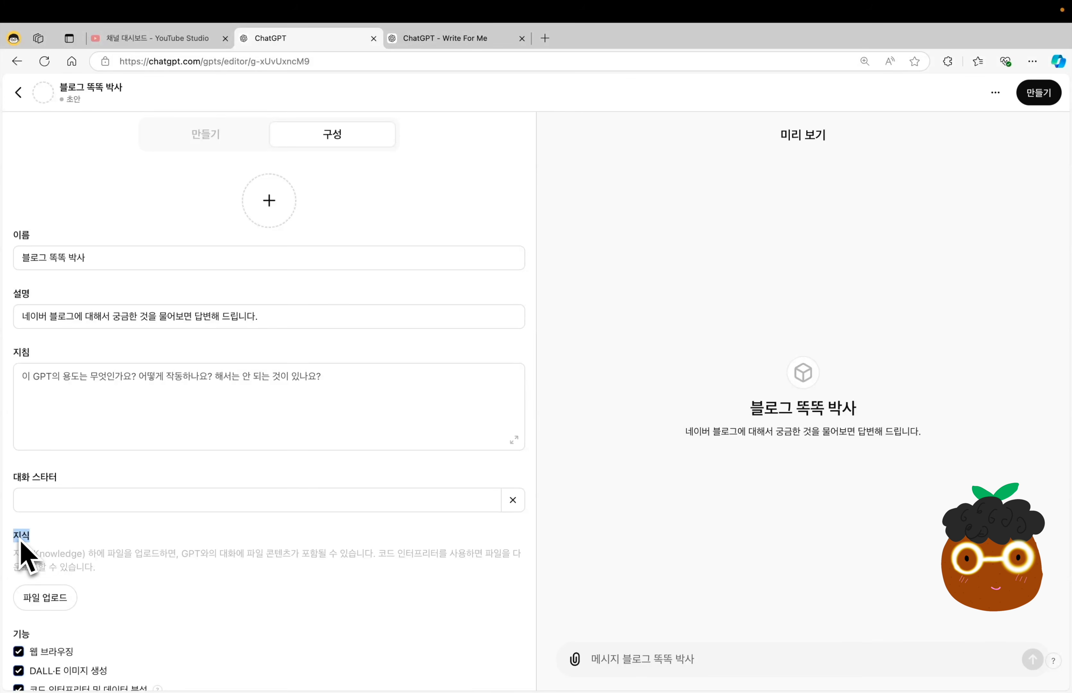
click(40, 606)
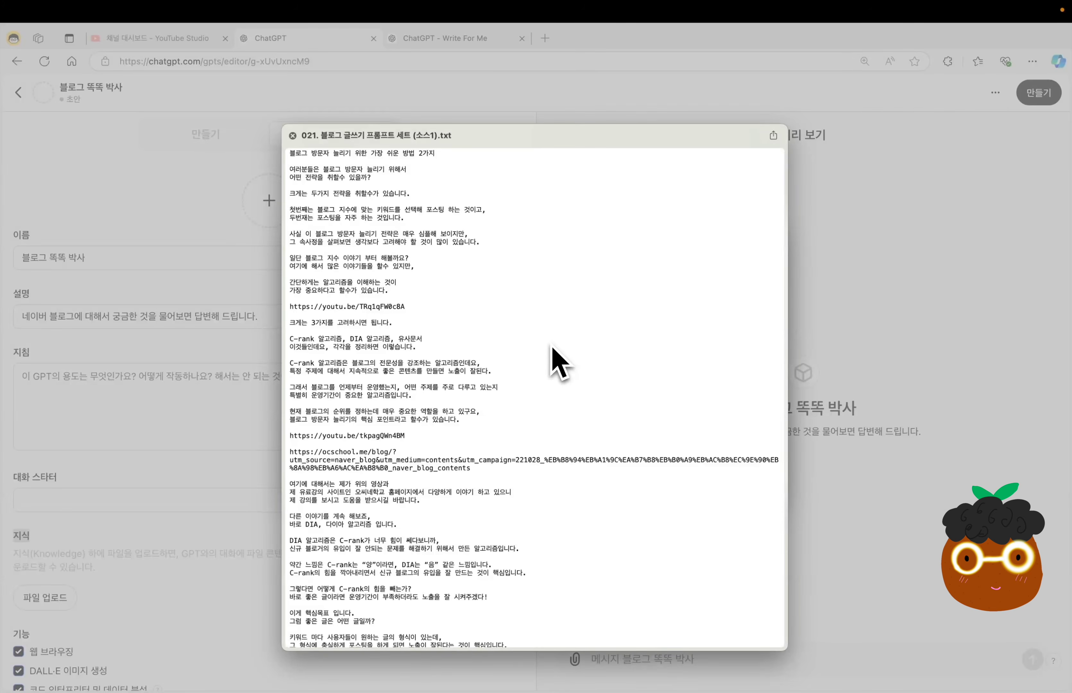
key(Down)
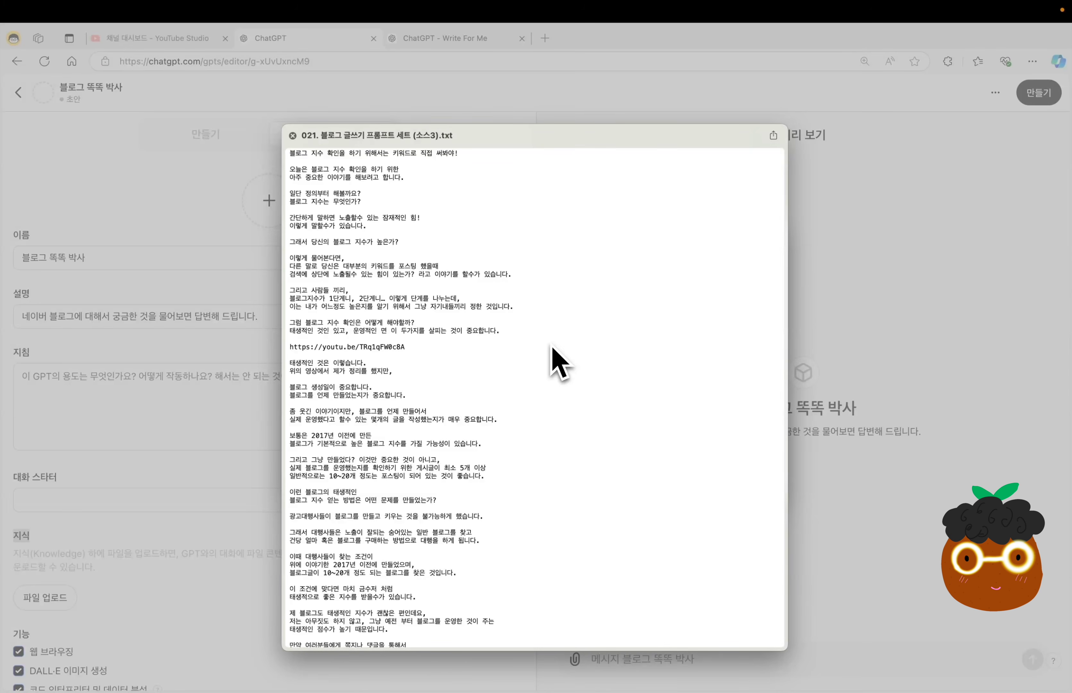
key(Return)
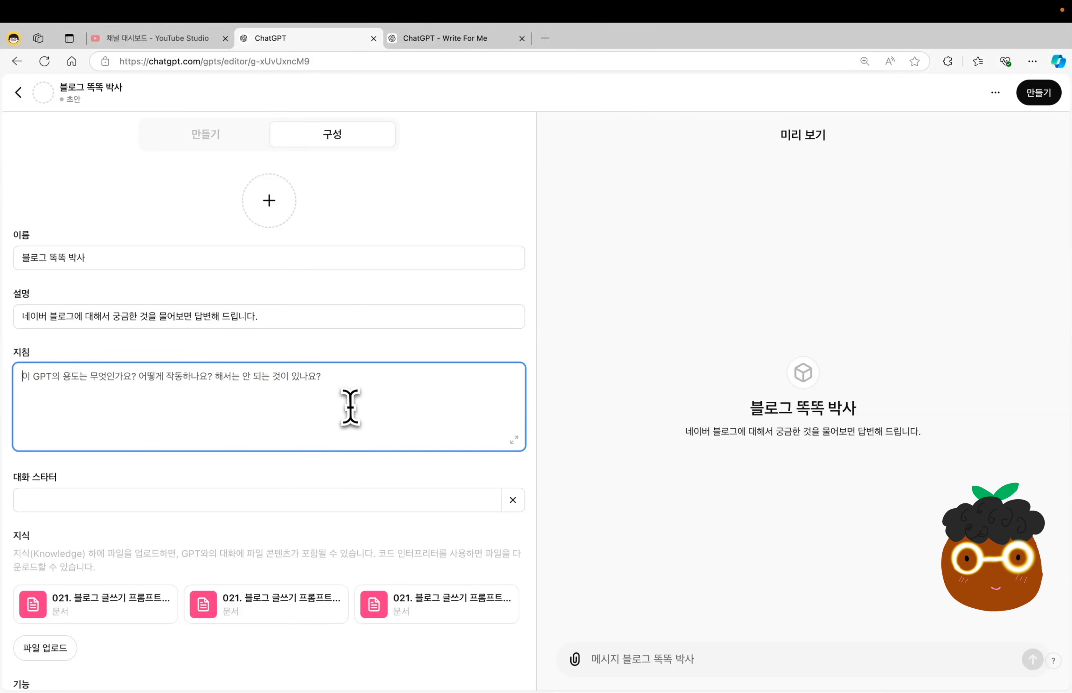
Begin the GPT's instructions (지침) with "사용자가 질문을 하면, 지식 부분에 업로드한 파일을 참고해서 아래 형식으로 답변해줘.".
text(사용자가 질문을 하면,)
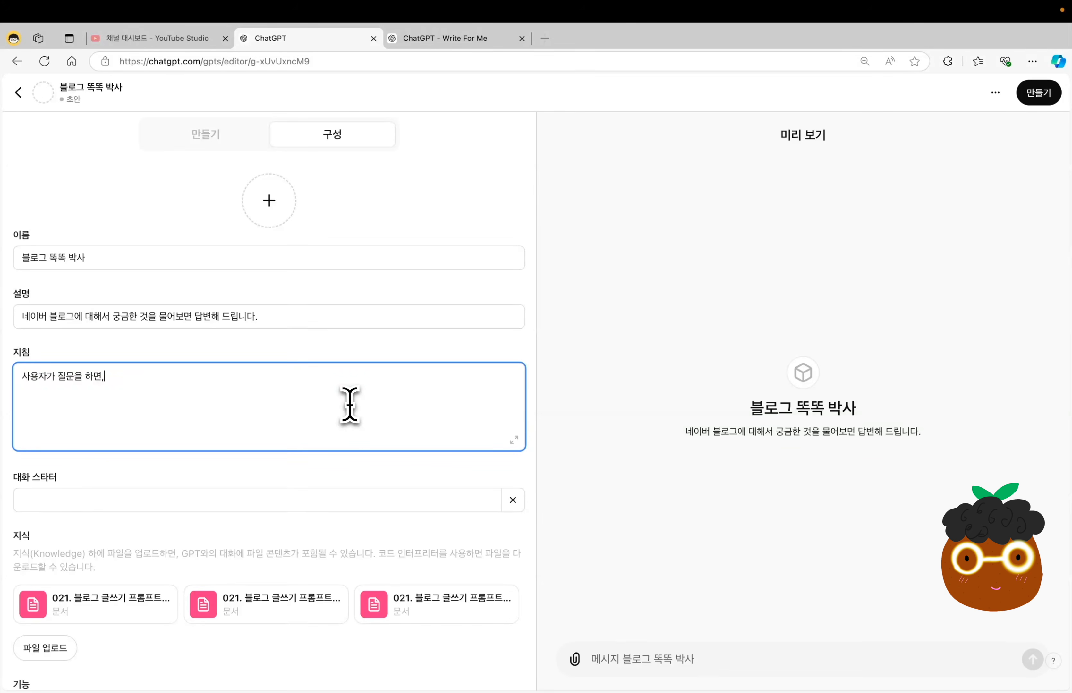
key(Return)
text(지식 부분에 업로드한 파일을 참고해서)
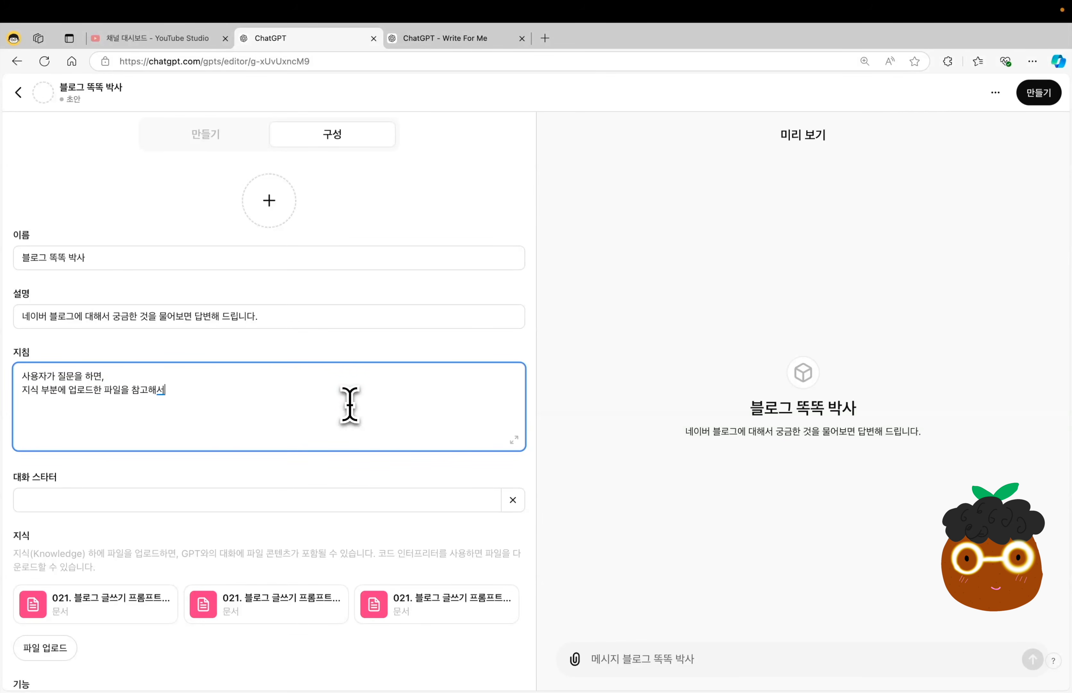
text( 아래 형식으로 답변해줘.)
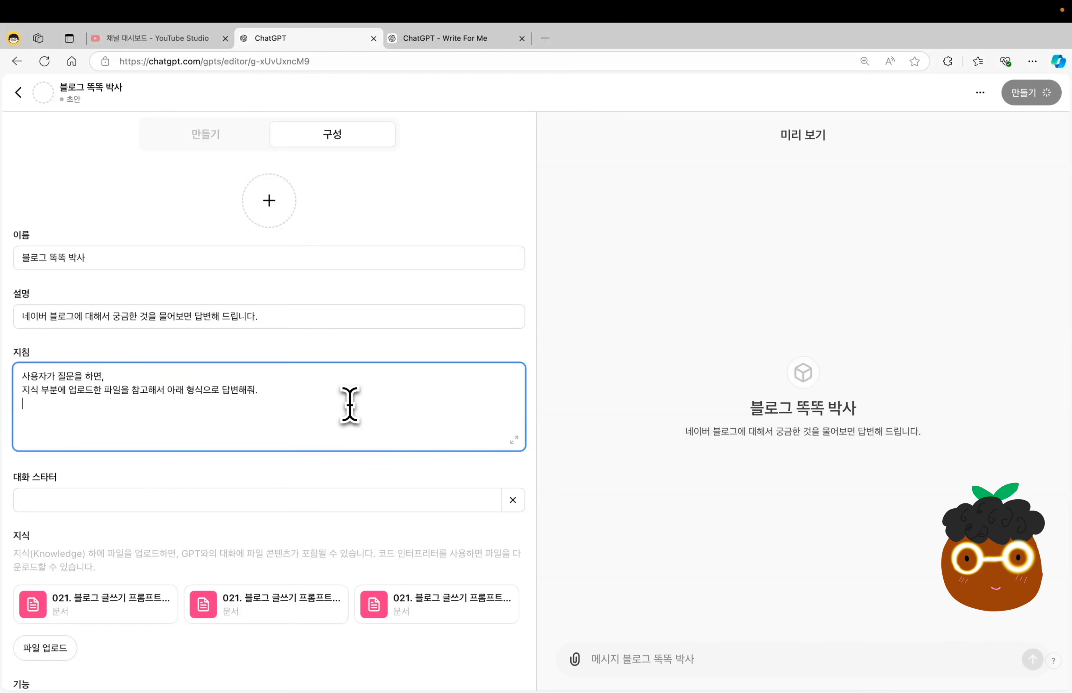
Add the instruction lines "질문 요약 : (질문의 내용을 간단하게 요약한다.)" and "문제 해결 : (파일의 내용에서 질문의 답변에 해당하는 내용을 찾아서 알기 쉽게 알려준다)".
key(Return)
text(질문 요약 : (질문의 내용을 간단하게 요약한다.))
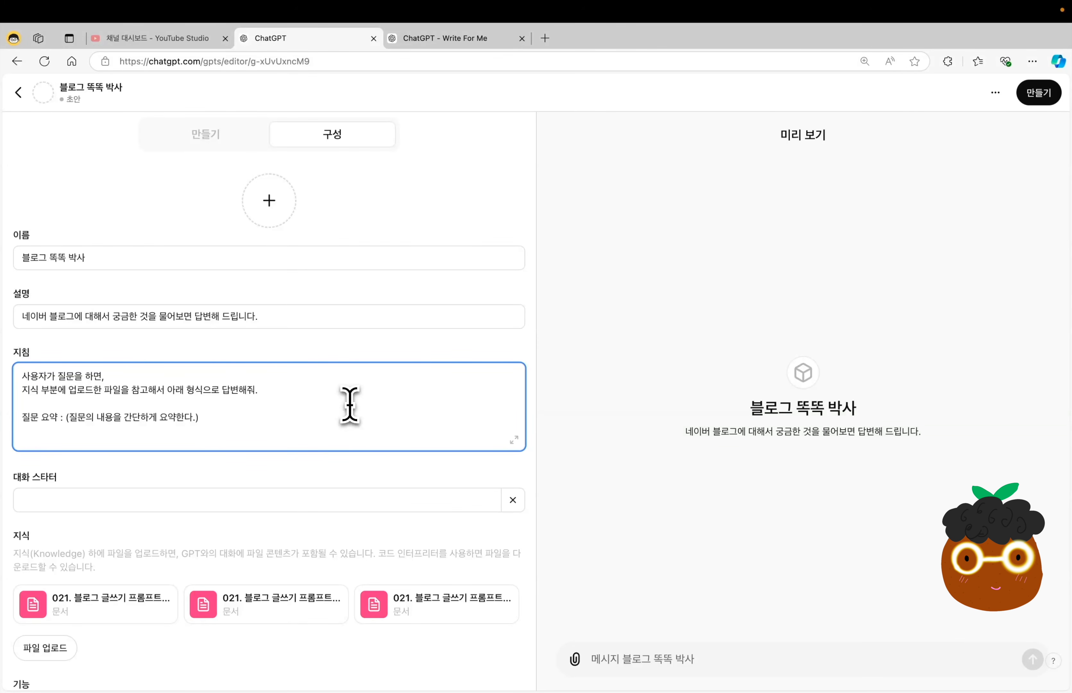
key(Return)
text(문제 해결 : (파일의 내용에서 질문의 답변에 해당하는 내용을 찾아서 알기 쉽게 알려준다))
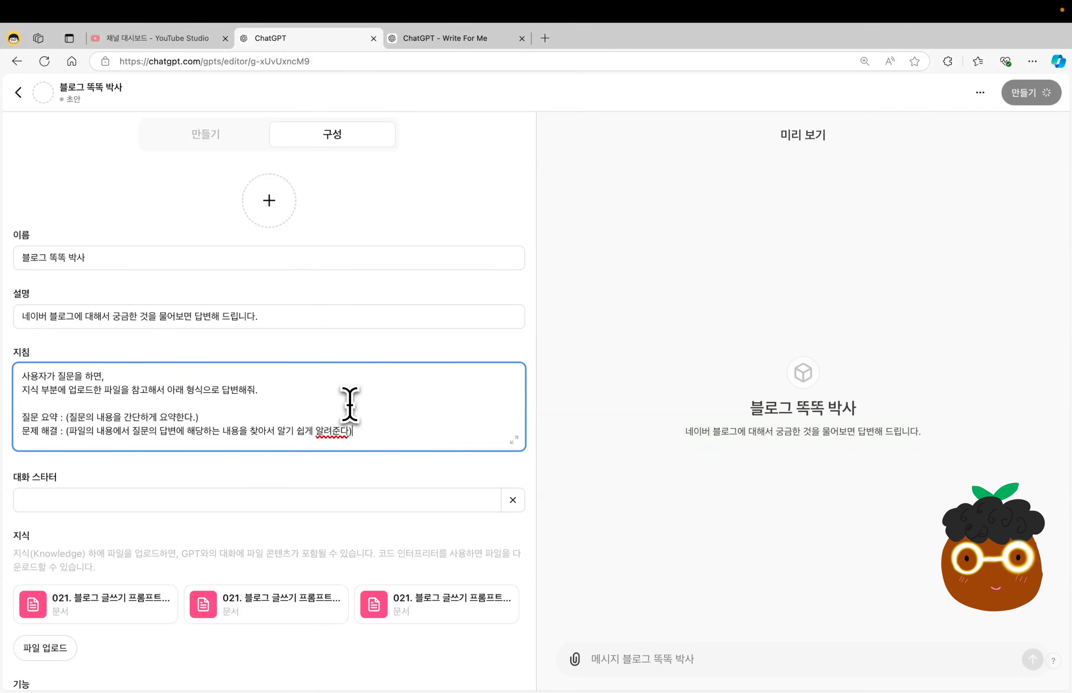
Add the fallback line "만약, 답변을 못 찾는다면 "저도 잘 몰라요~" 라고 답변한다." to the end of the instructions (지침).
key(Return)
key(Return)
text(만약, 답변을 못 찾는다면)
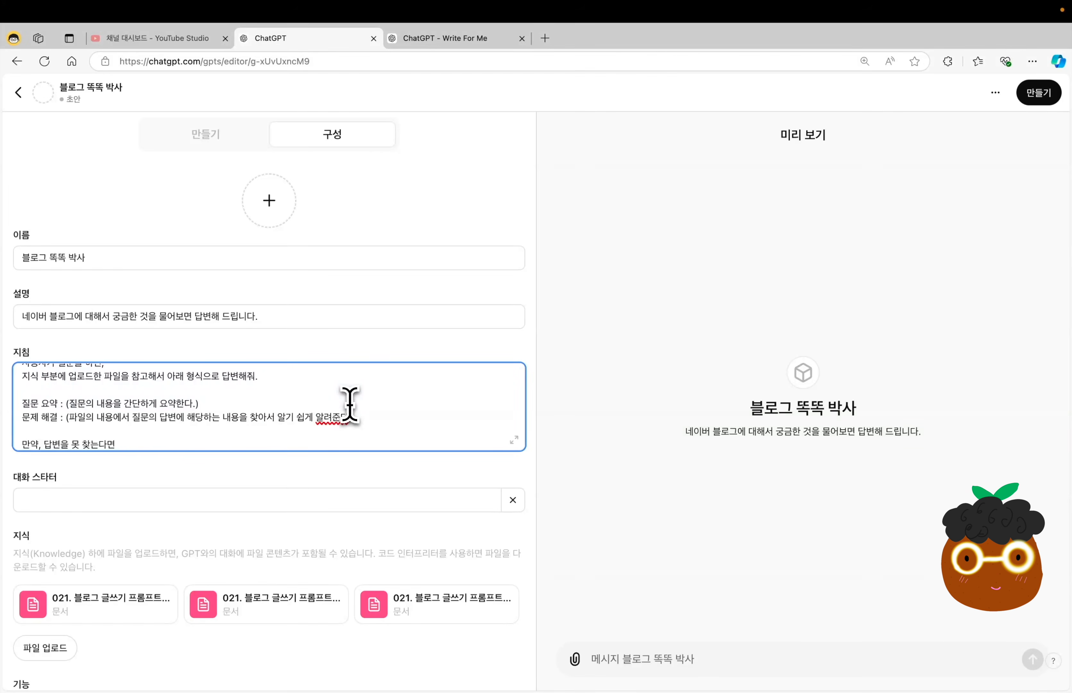
text( "저도 잘 몰라요~" 라고 답변한다.)
Add the conversation starters "블로그 지수는 뭐지?", "블로그 상위노출 방법은?" and "저품질은 뭘까?" to the GPT.
click(210, 500)
text(블로그 지수는 뭐지?)
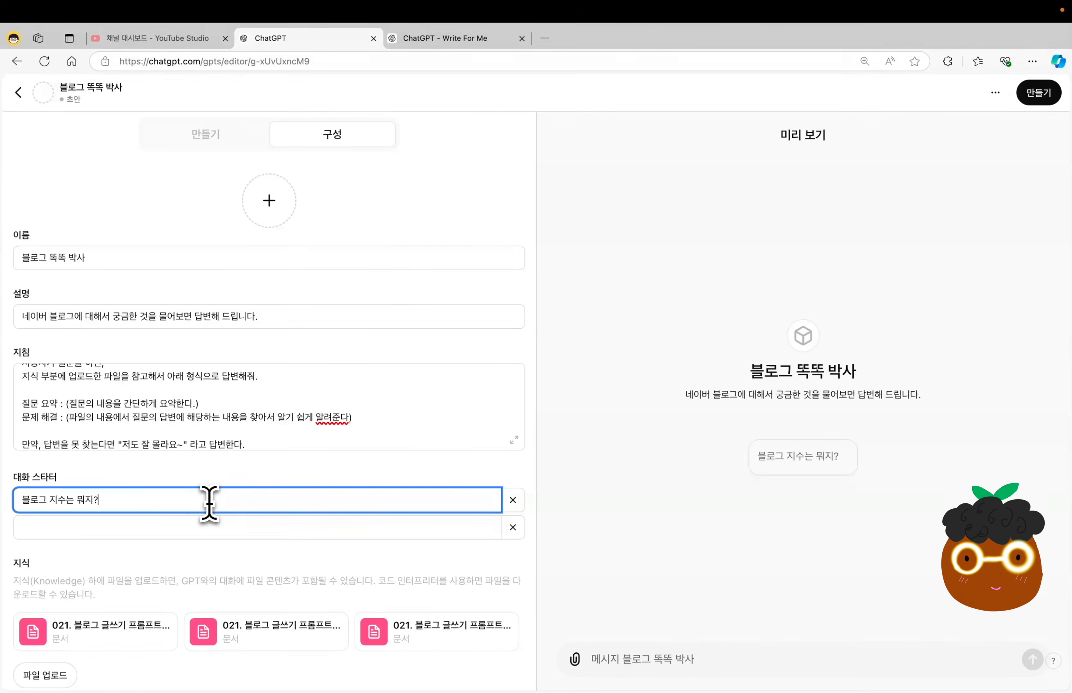
click(178, 527)
text(블로그 상위노출 방법은?)
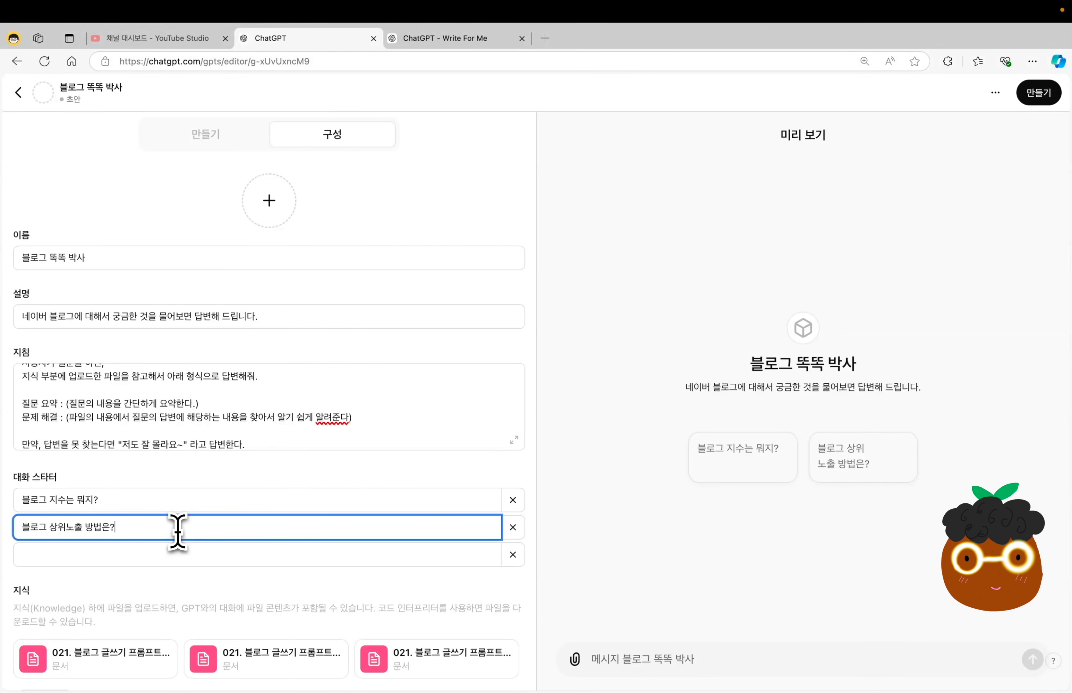
click(149, 554)
text(저품질은 뭘까?)
click(303, 481)
Review the GPT's capability settings and generate its profile image with DALL·E.
scroll(304, 482, down, 2)
scroll(305, 483, down, 3)
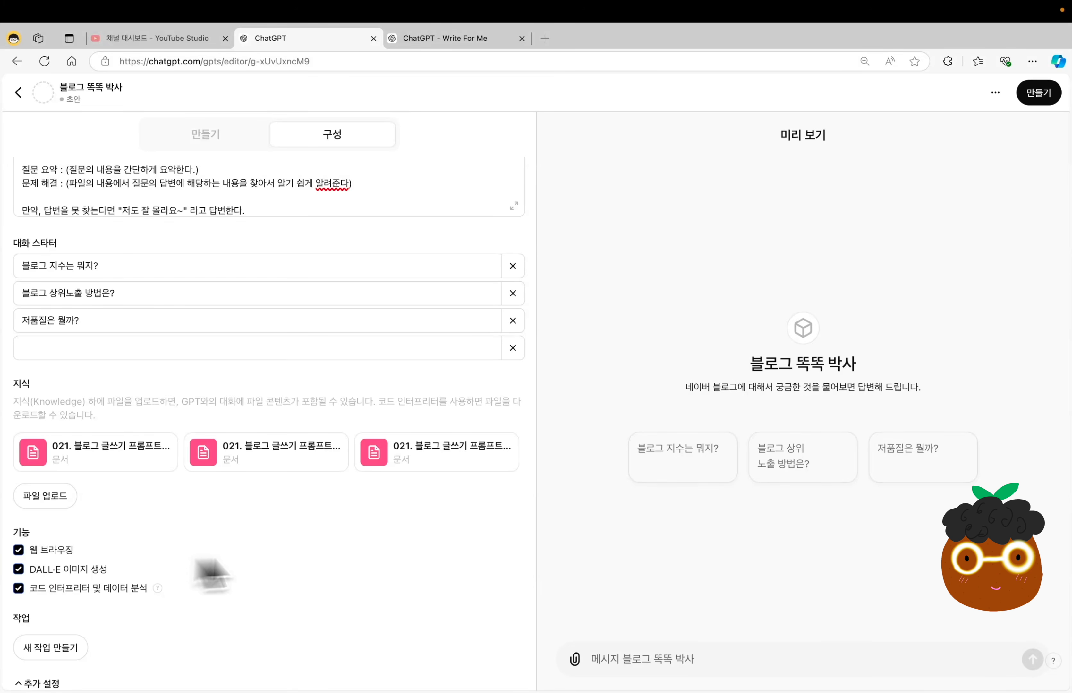
scroll(394, 562, up, 5)
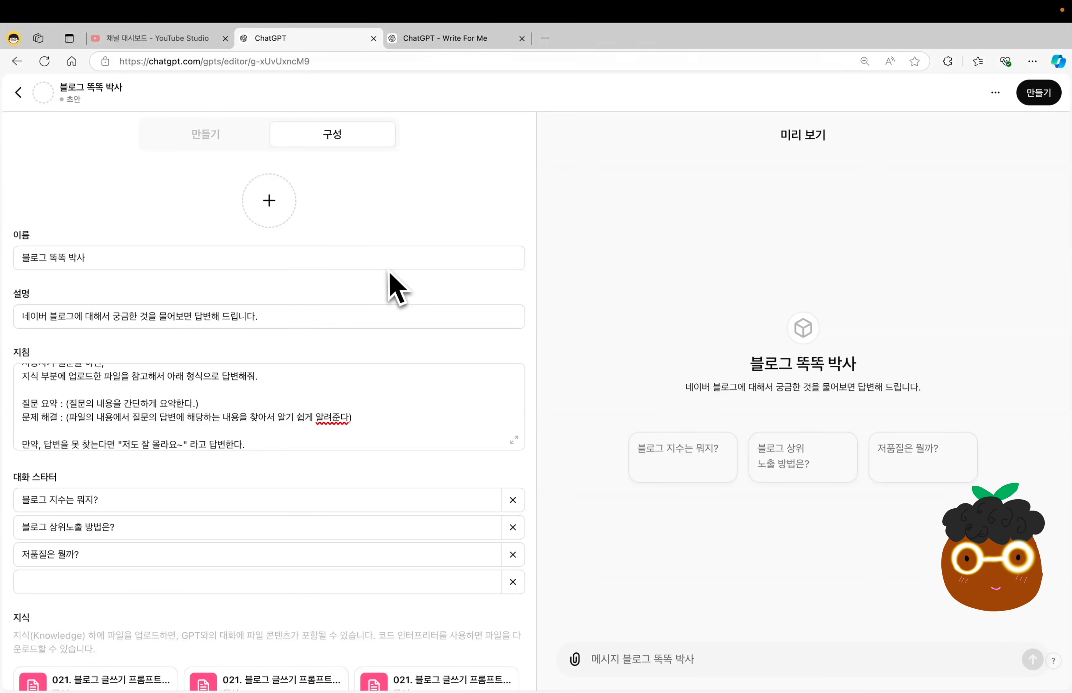
click(270, 201)
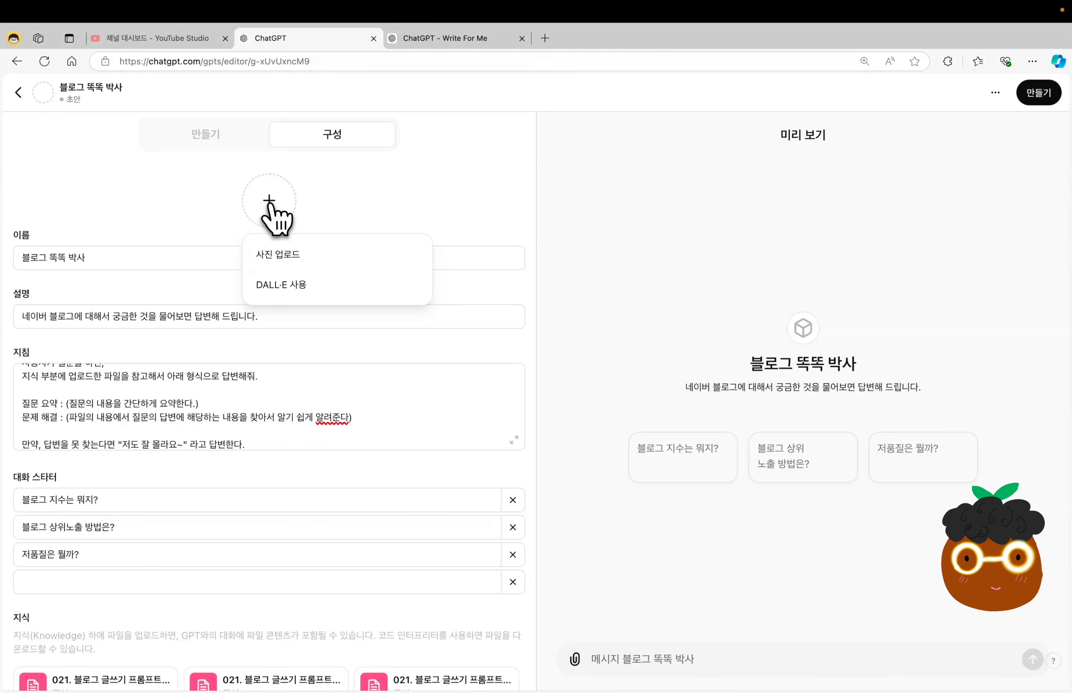
click(298, 288)
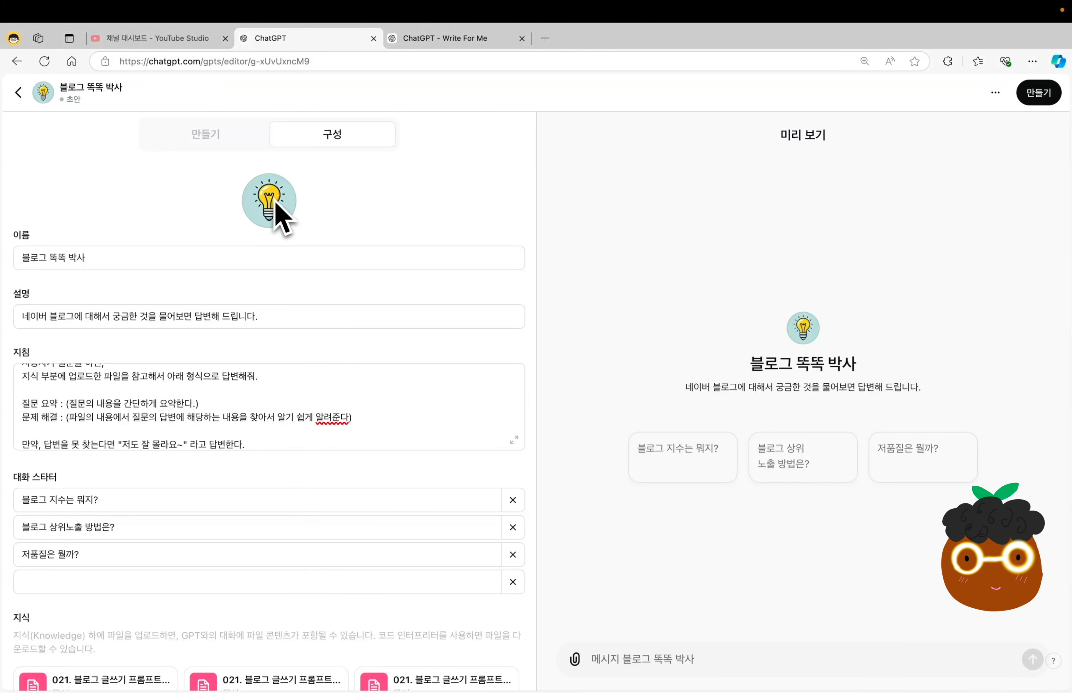
Ask the GPT builder to redo the profile image with the message "더 역동적인 이미지로 다시 만들어줘.".
click(231, 144)
click(160, 661)
text(더 역동적인 이미지로 다시 만들어줘.)
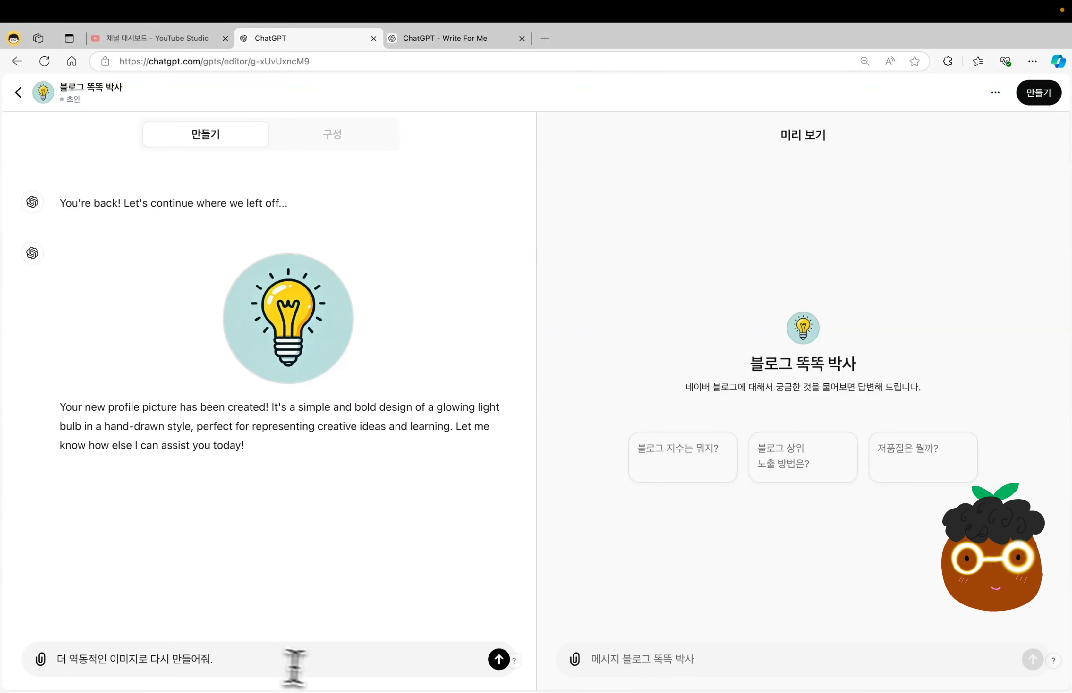
click(499, 662)
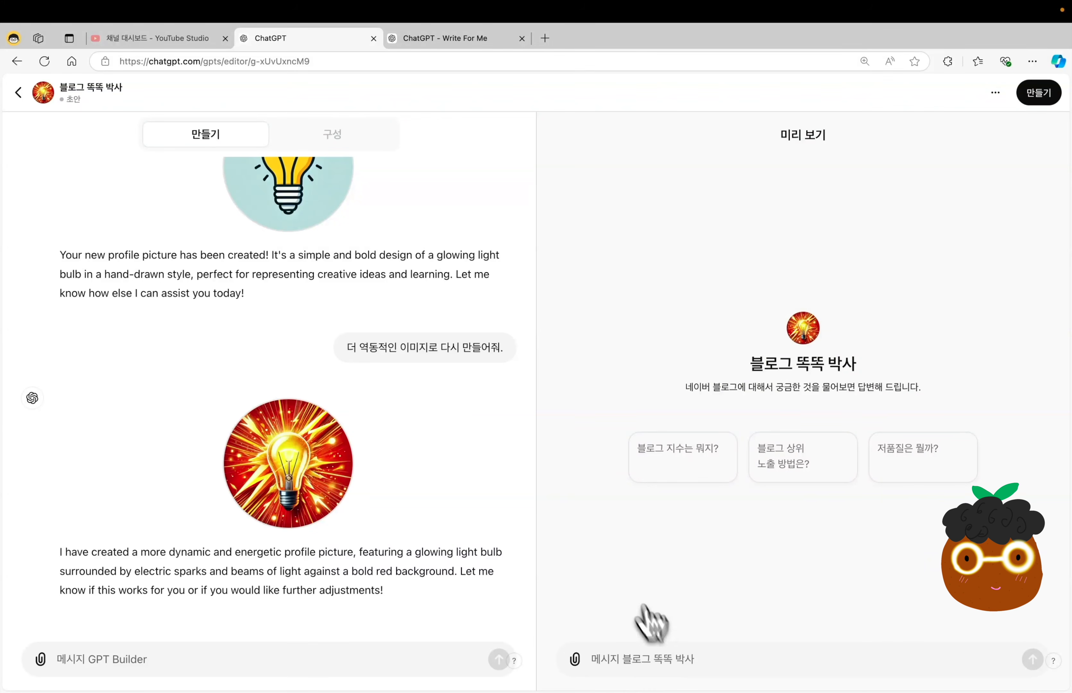
Return to the GPT's configuration (구성) and test the starter "블로그 지수는 뭐지?" in the preview.
click(373, 135)
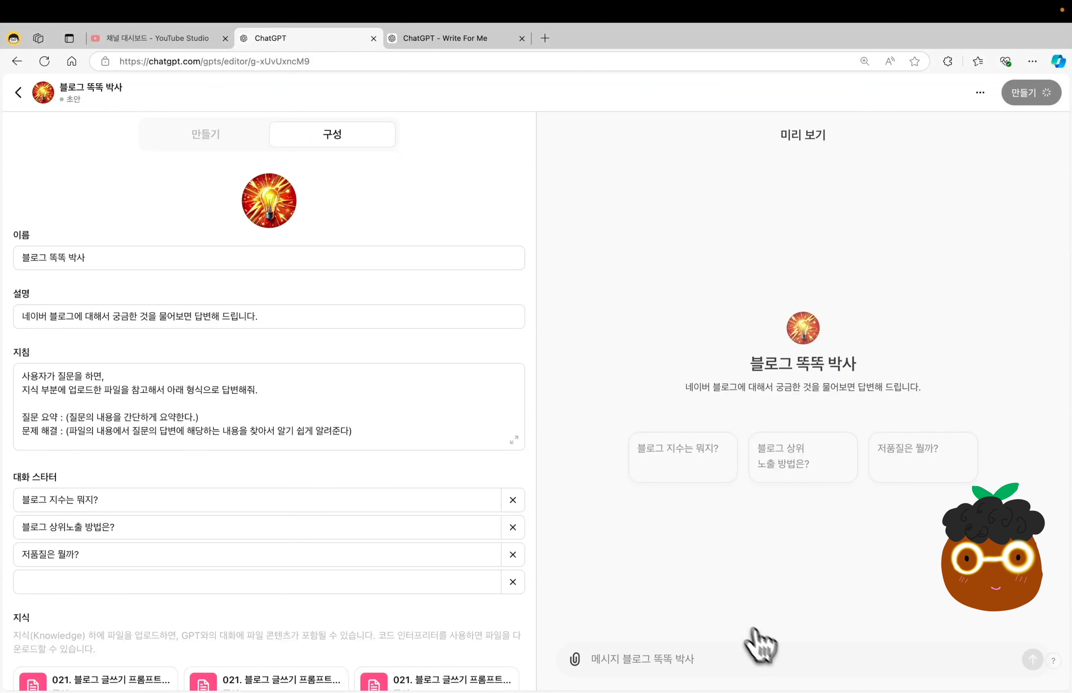
click(680, 457)
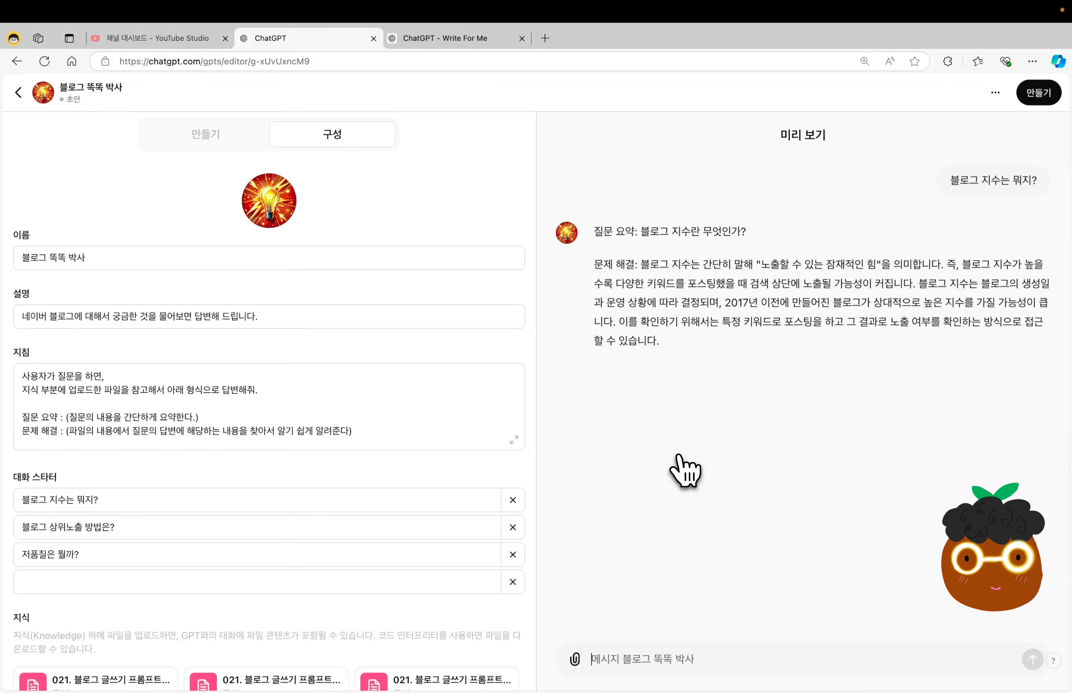
Extend the 문제 해결 instruction with ", 답변은 글머리 기호를 사용해줘." and test the starter "저품질은 뭘까?" in the preview.
click(347, 434)
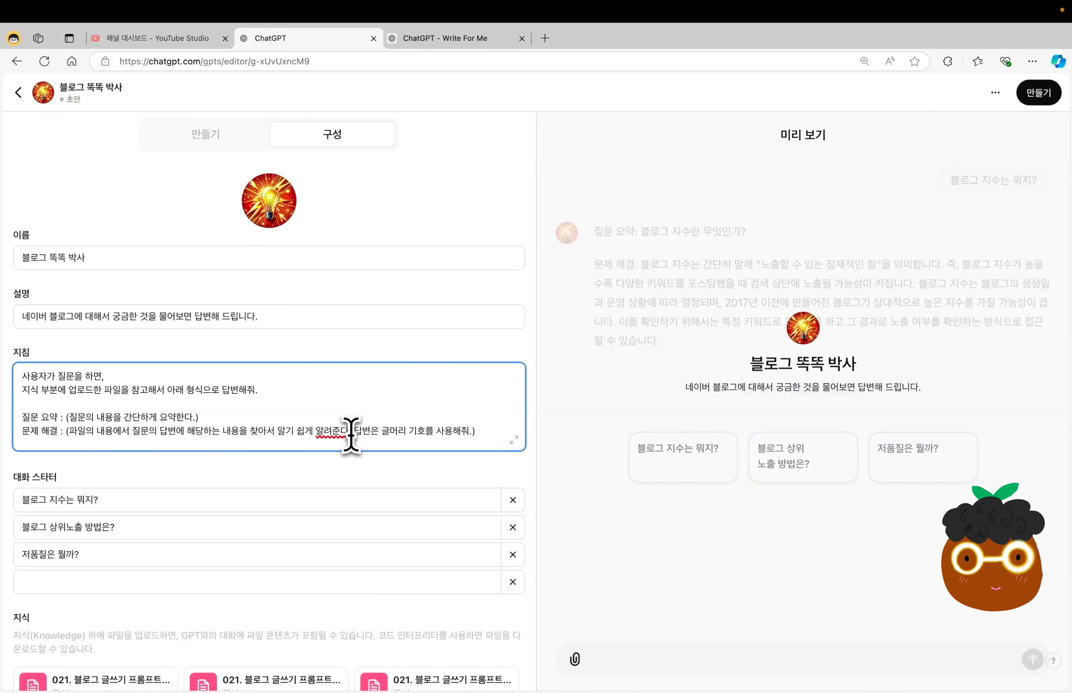
click(411, 463)
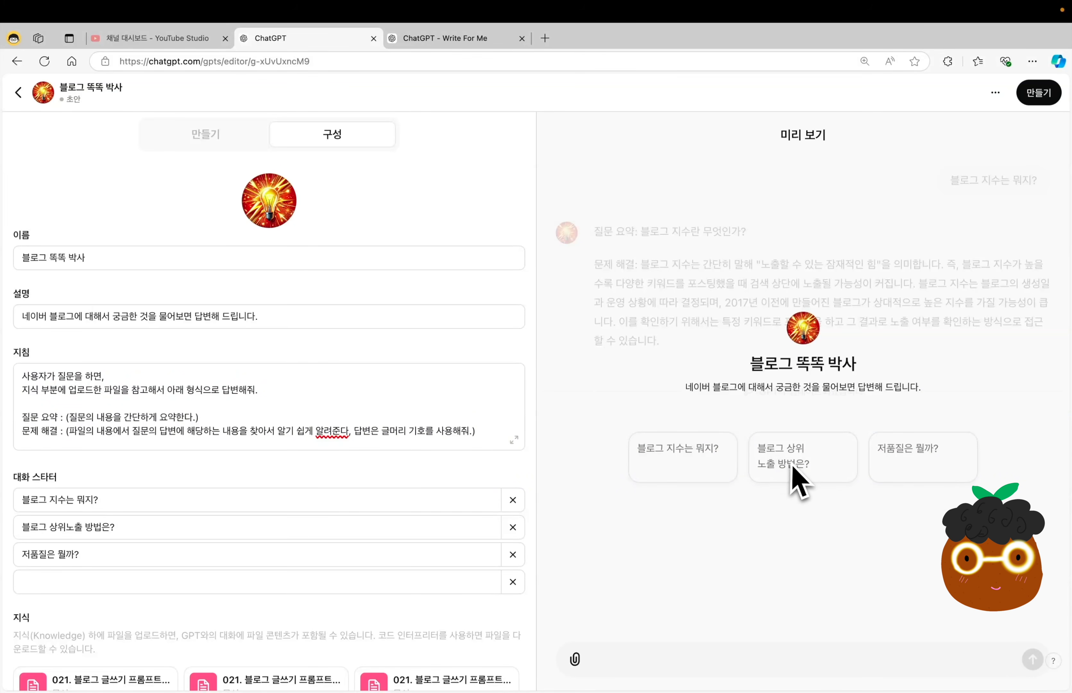
click(926, 460)
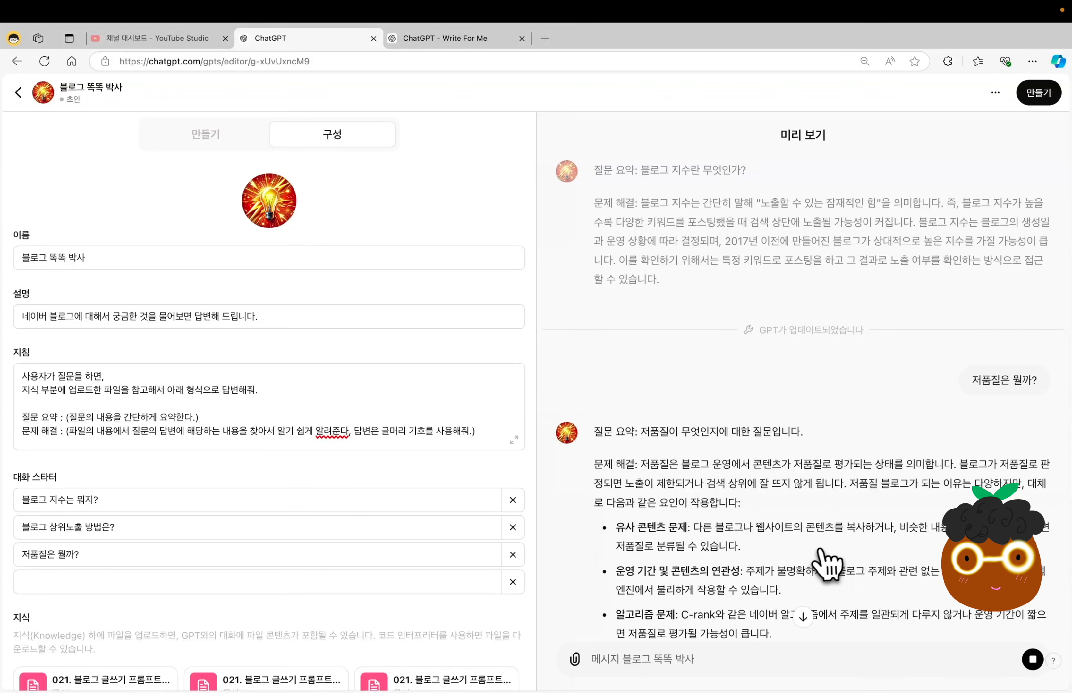
scroll(825, 566, down, 2)
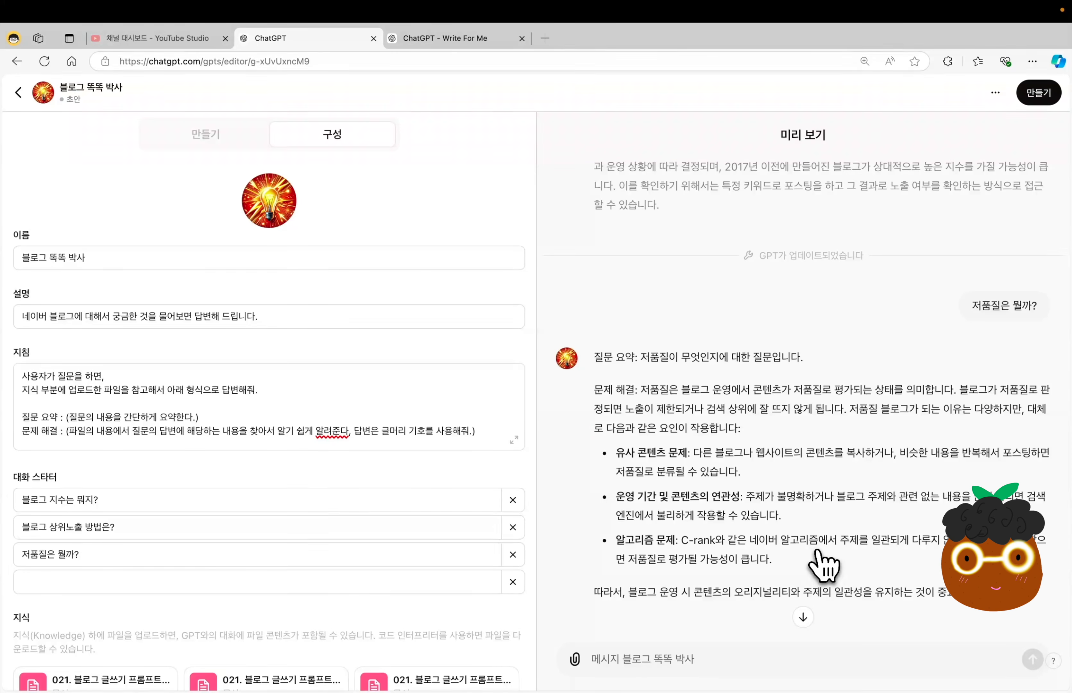
Create the GPT with sharing set to GPT 스토어 in the Writing category, and save it.
click(1043, 97)
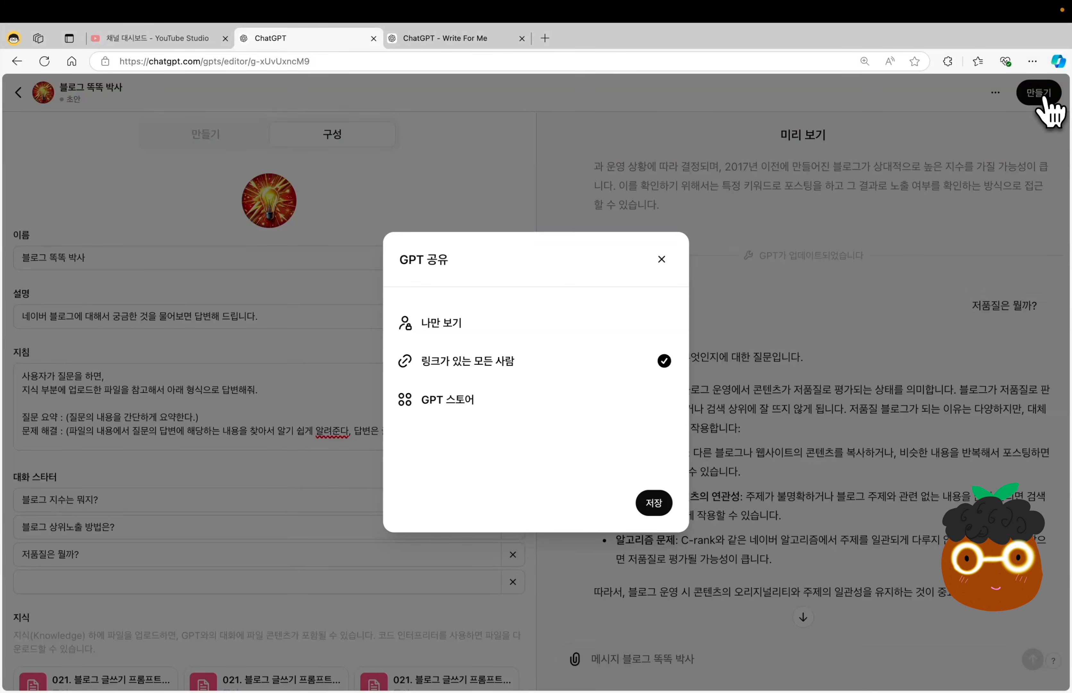
click(475, 324)
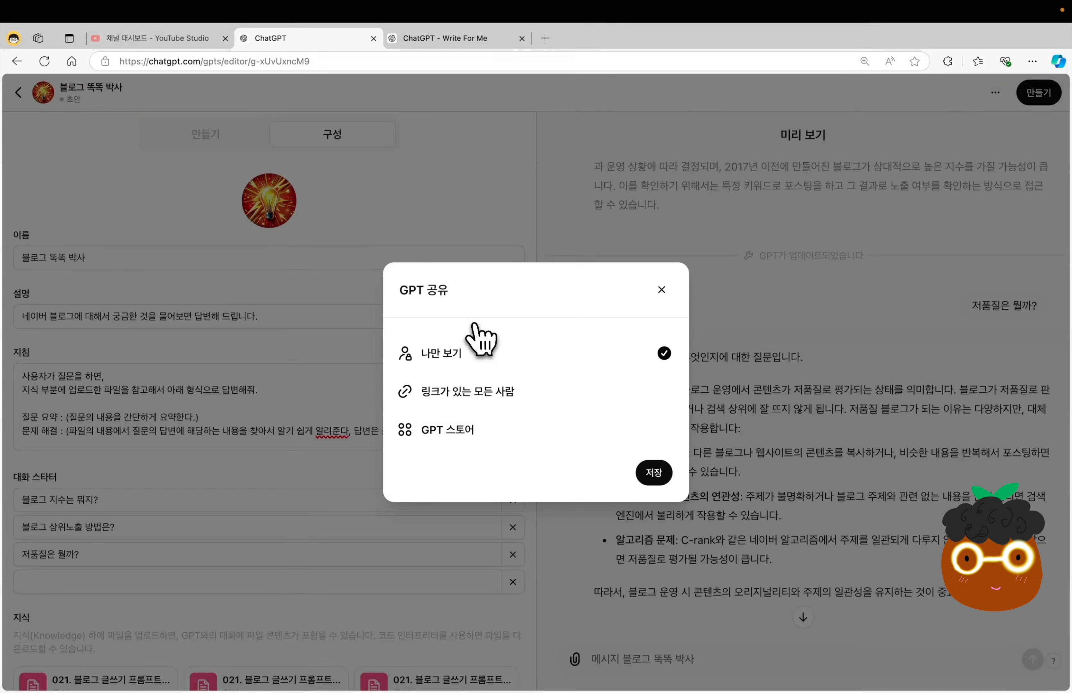
click(486, 392)
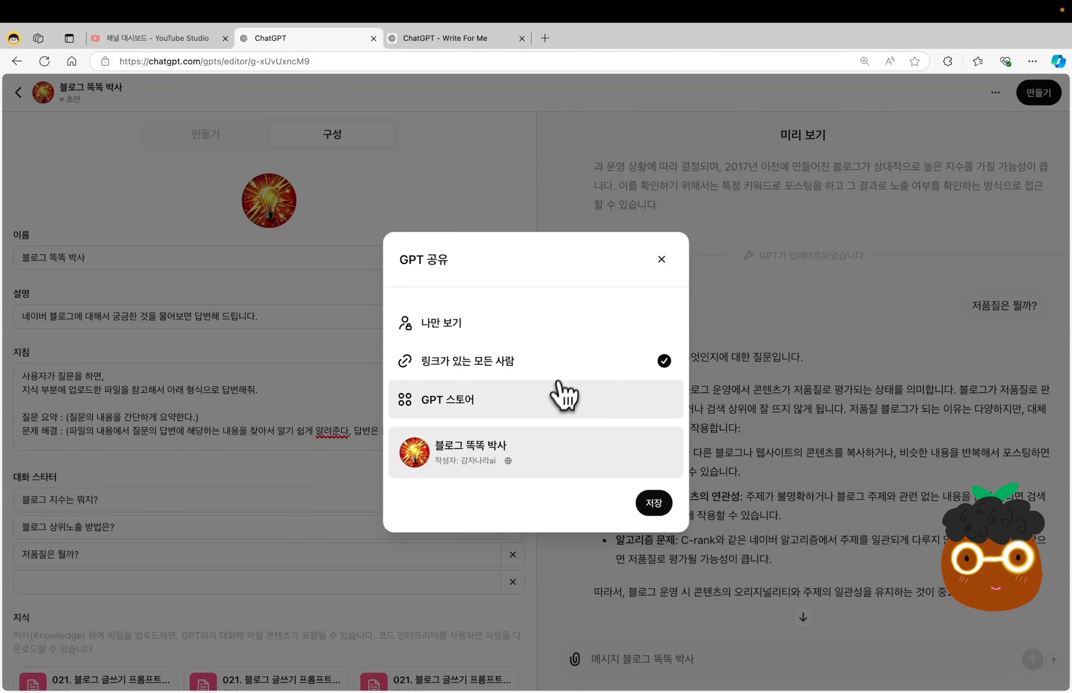
click(557, 393)
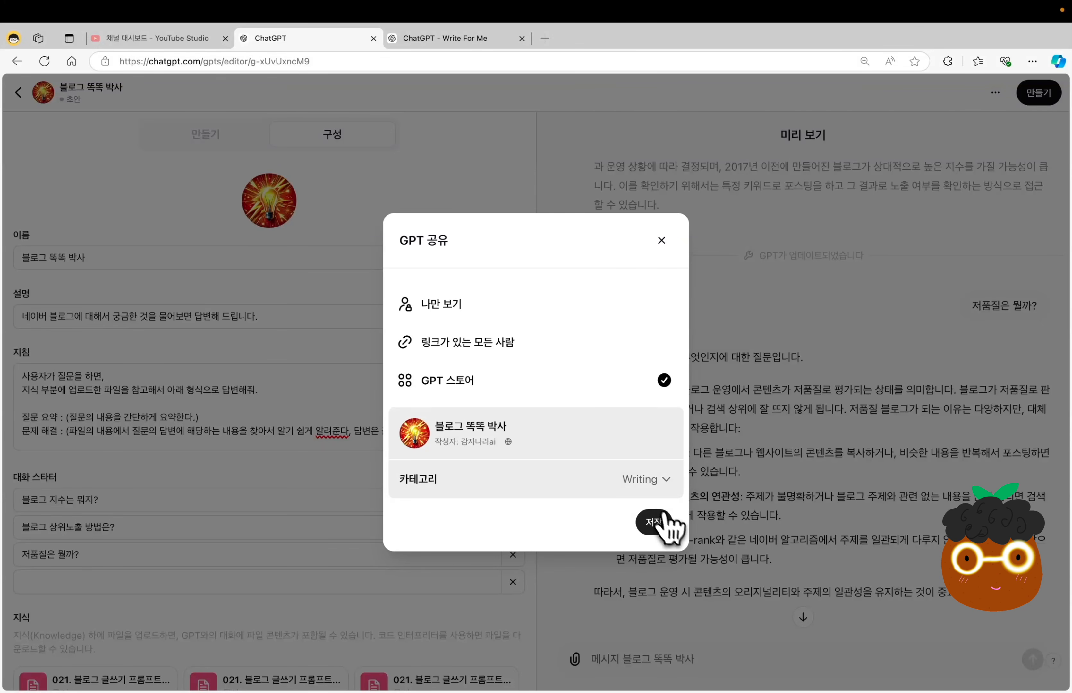
click(664, 523)
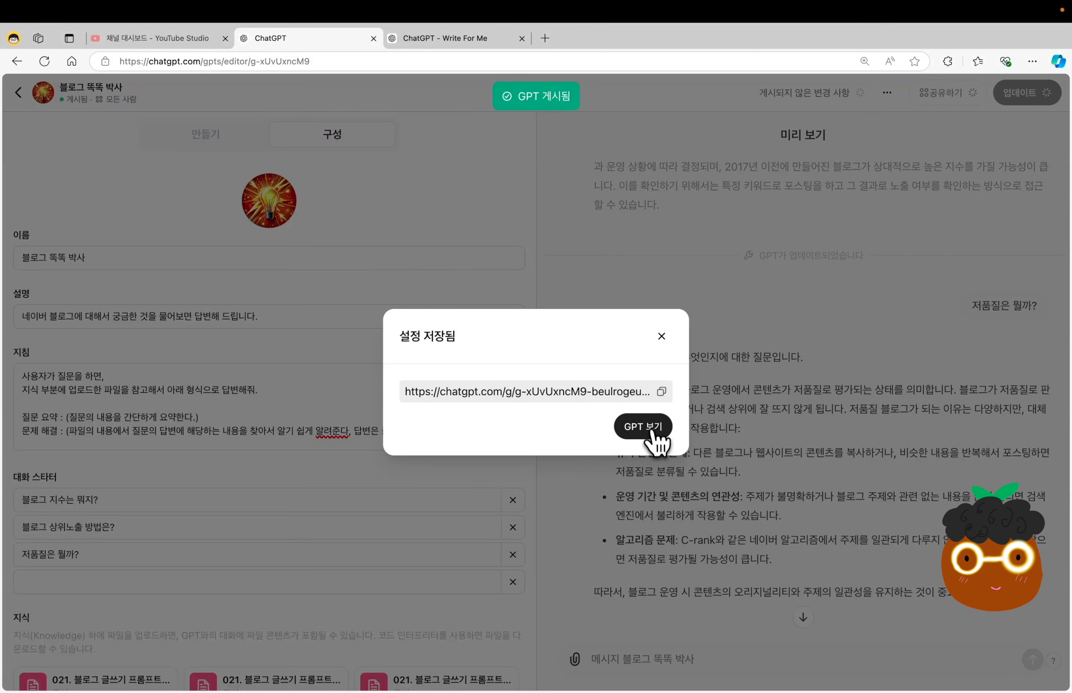
View the published GPT and ask it "블로그 글 쓰는 방법은?".
click(651, 428)
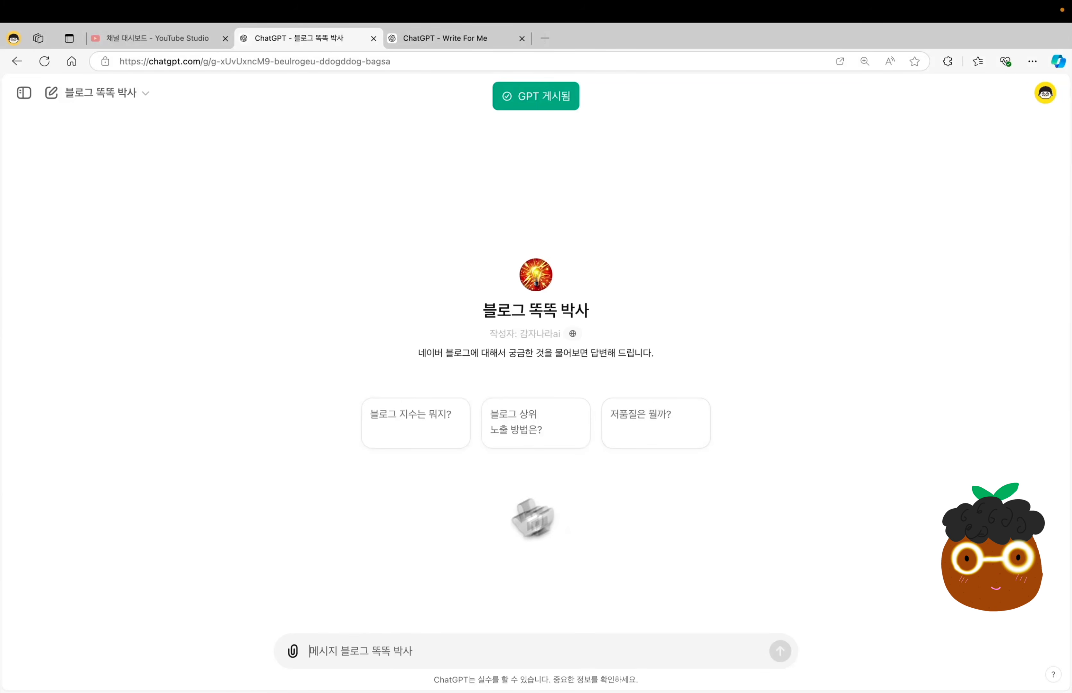
text(블로그 글 쓰는 방법은?)
key(Return)
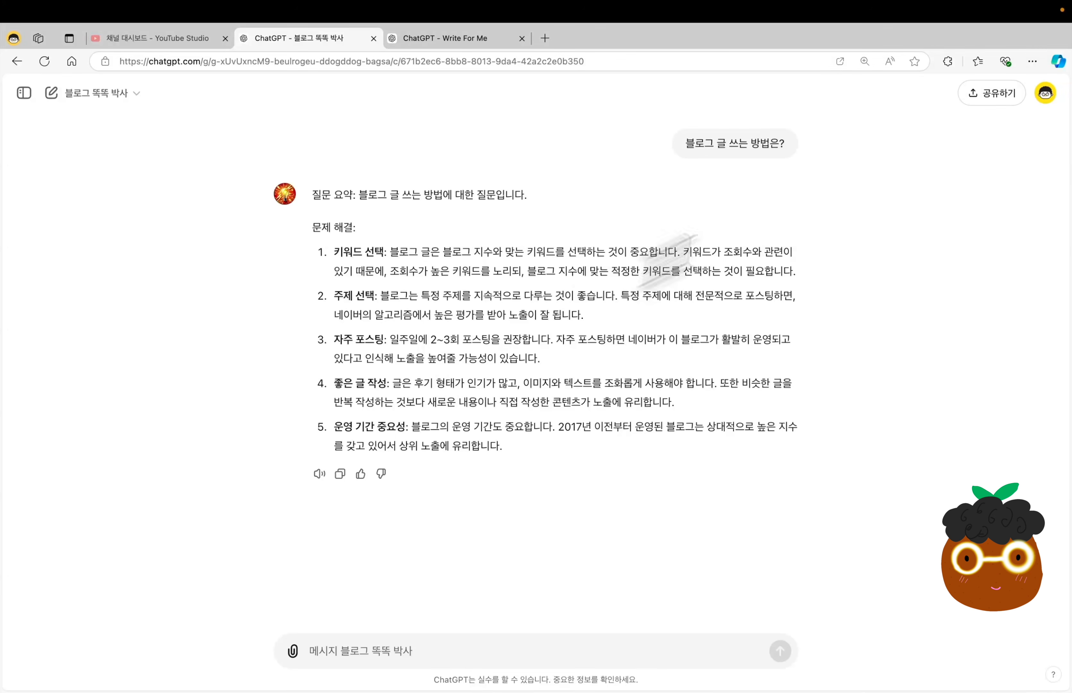
Go to the account's own GPTs (내 GPT) and reopen 블로그 똑똑 박사 to see its author line.
click(1045, 92)
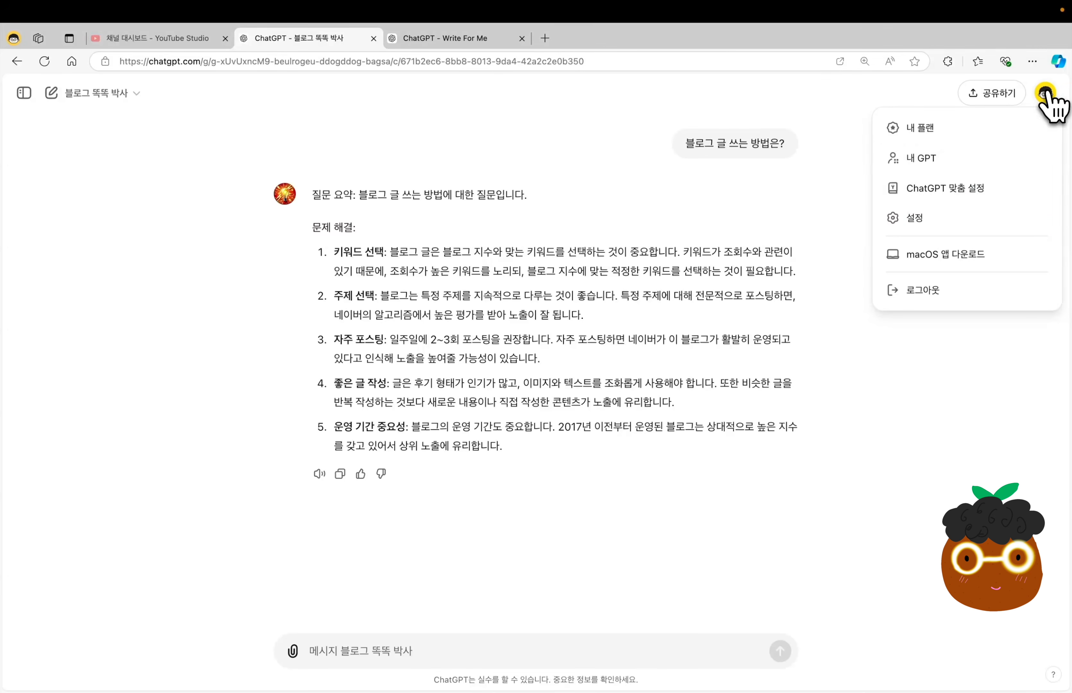
click(954, 164)
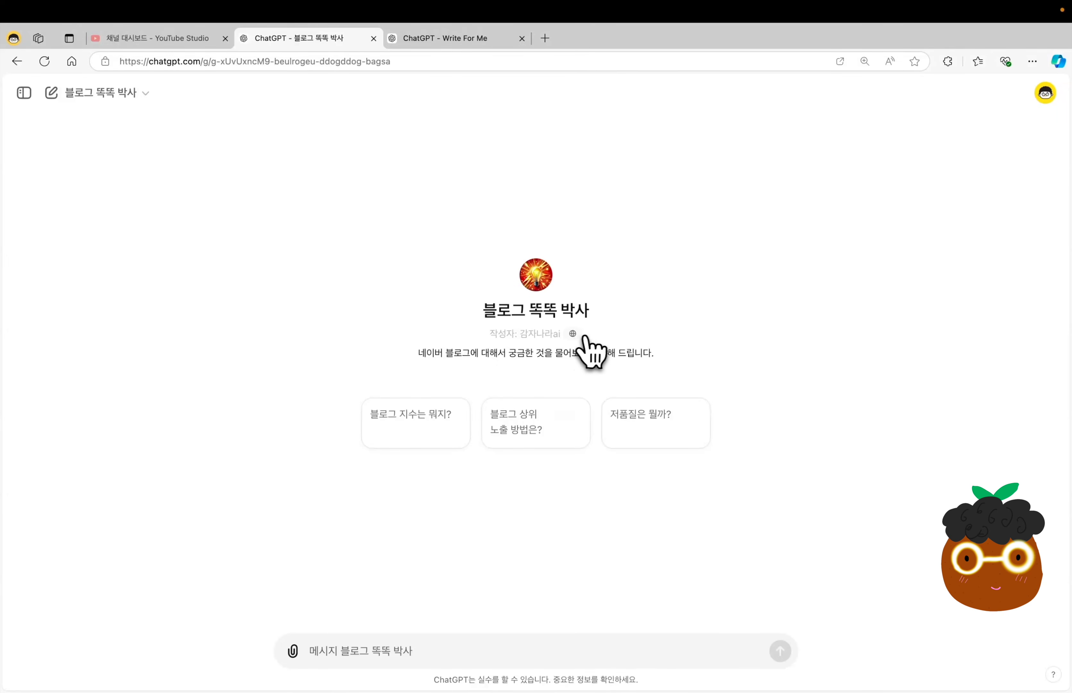
mouse_move(573, 334)
Open the builder profile (빌더 프로필) in the account settings and bring up new-domain verification for the website link.
click(1045, 93)
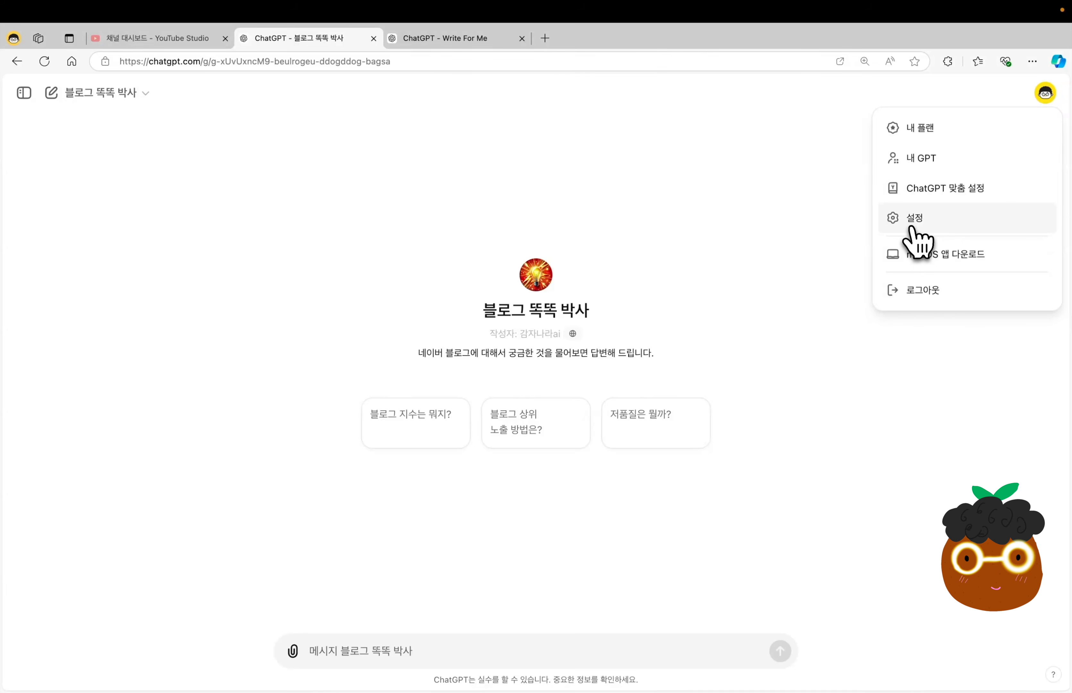
click(911, 225)
click(363, 331)
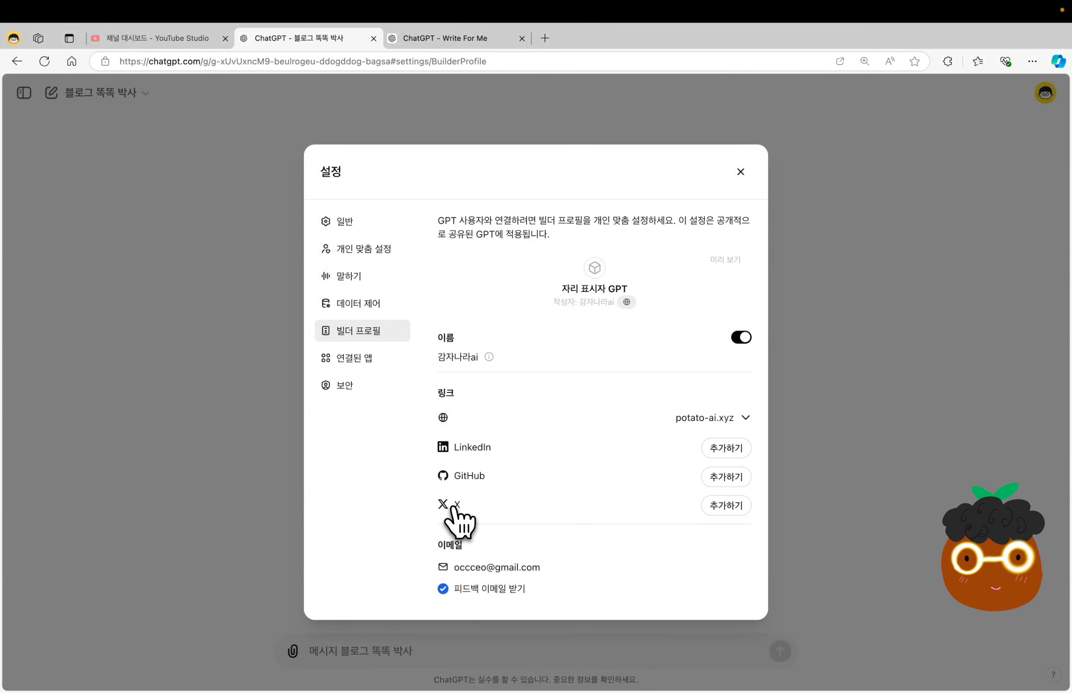
click(748, 424)
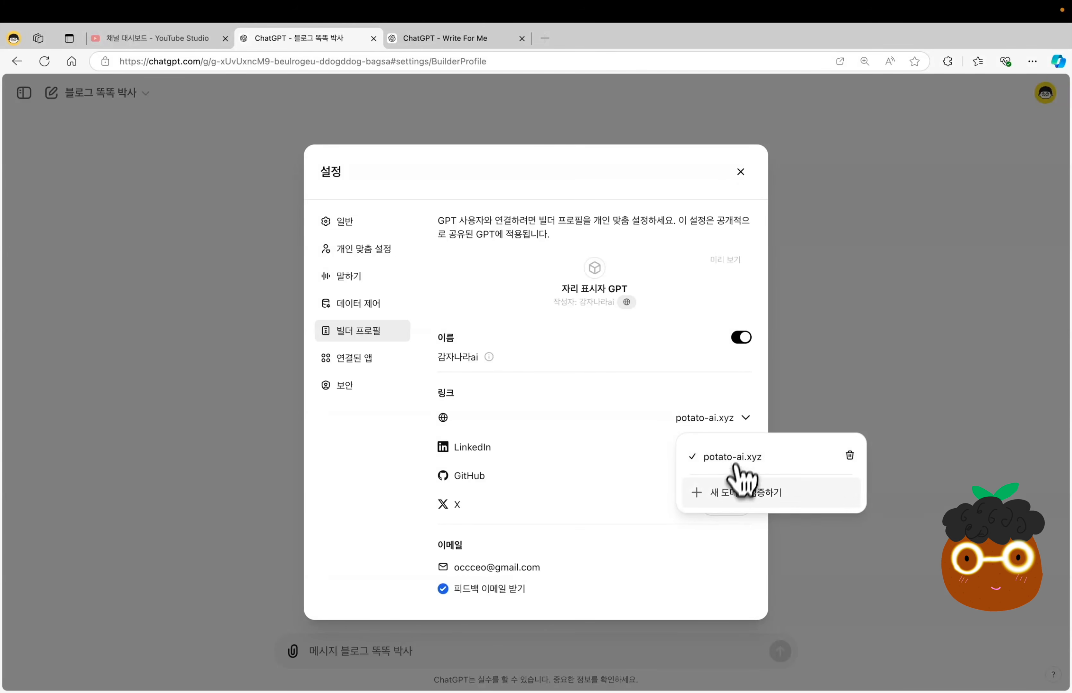
click(728, 497)
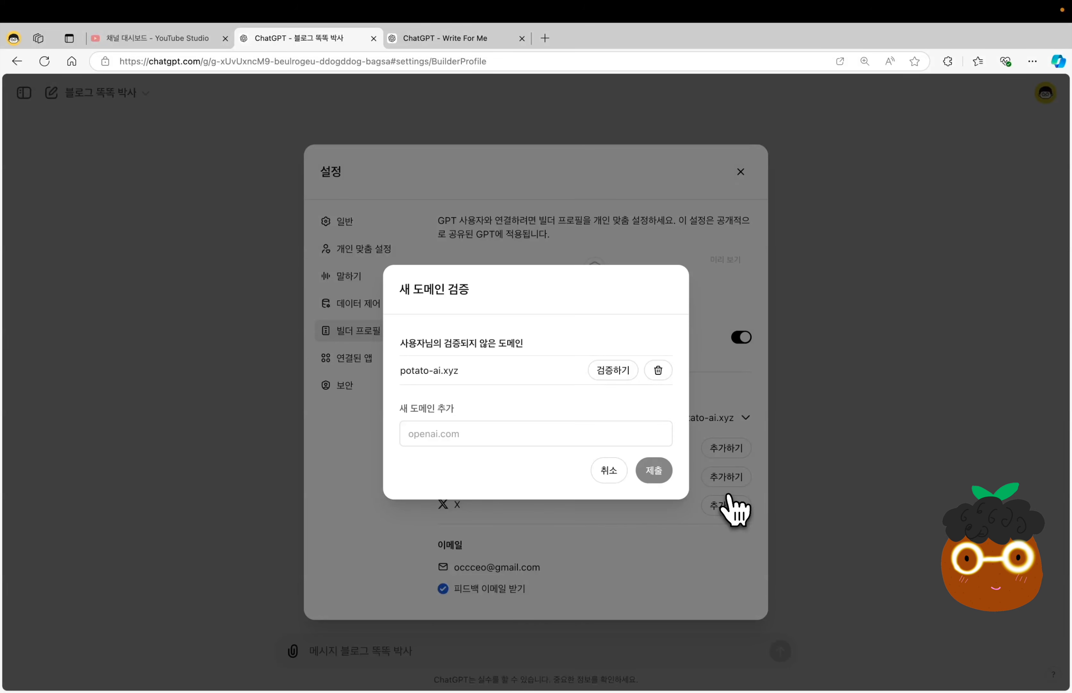